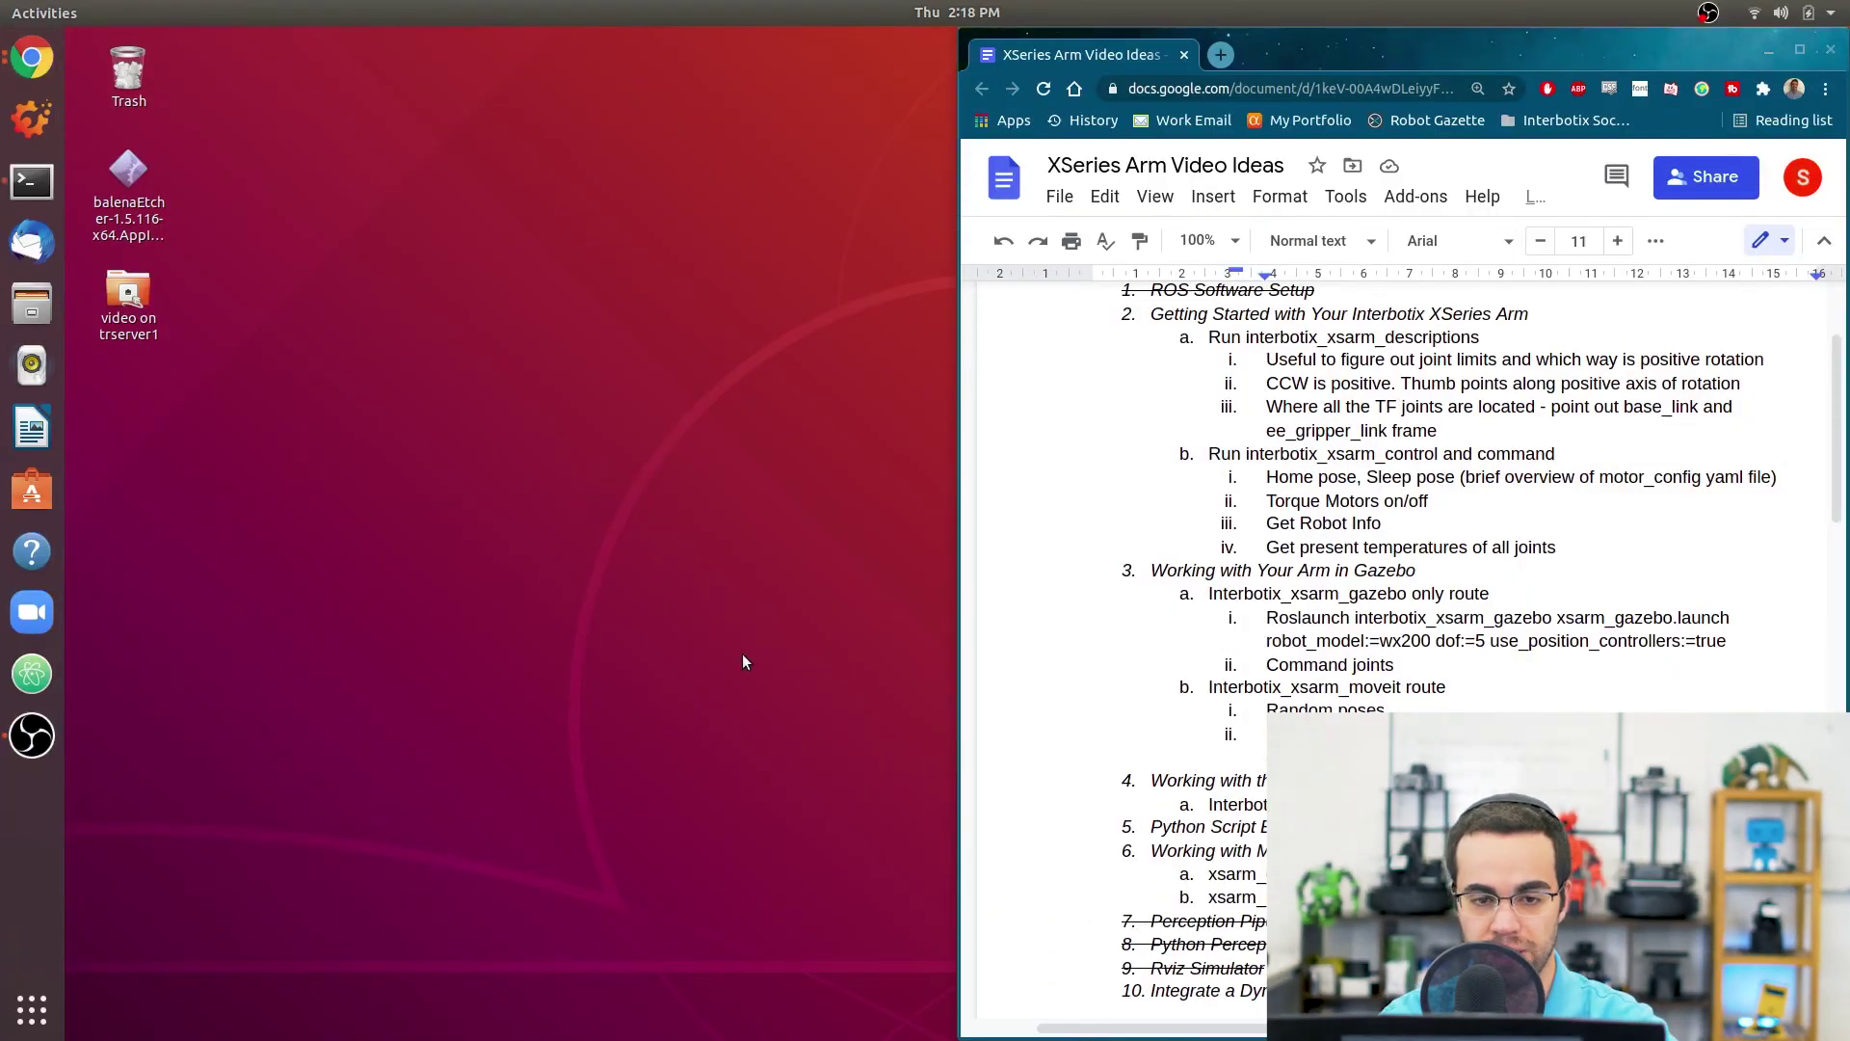
Open a terminal and run roslaunch interbotix_xsarm_gazebo xsarm_gazebo.launch with robot_model:=wx200, dof:=5 and use_position_controllers:=true.
{"action": "key", "text": "ctrl+alt+t"}
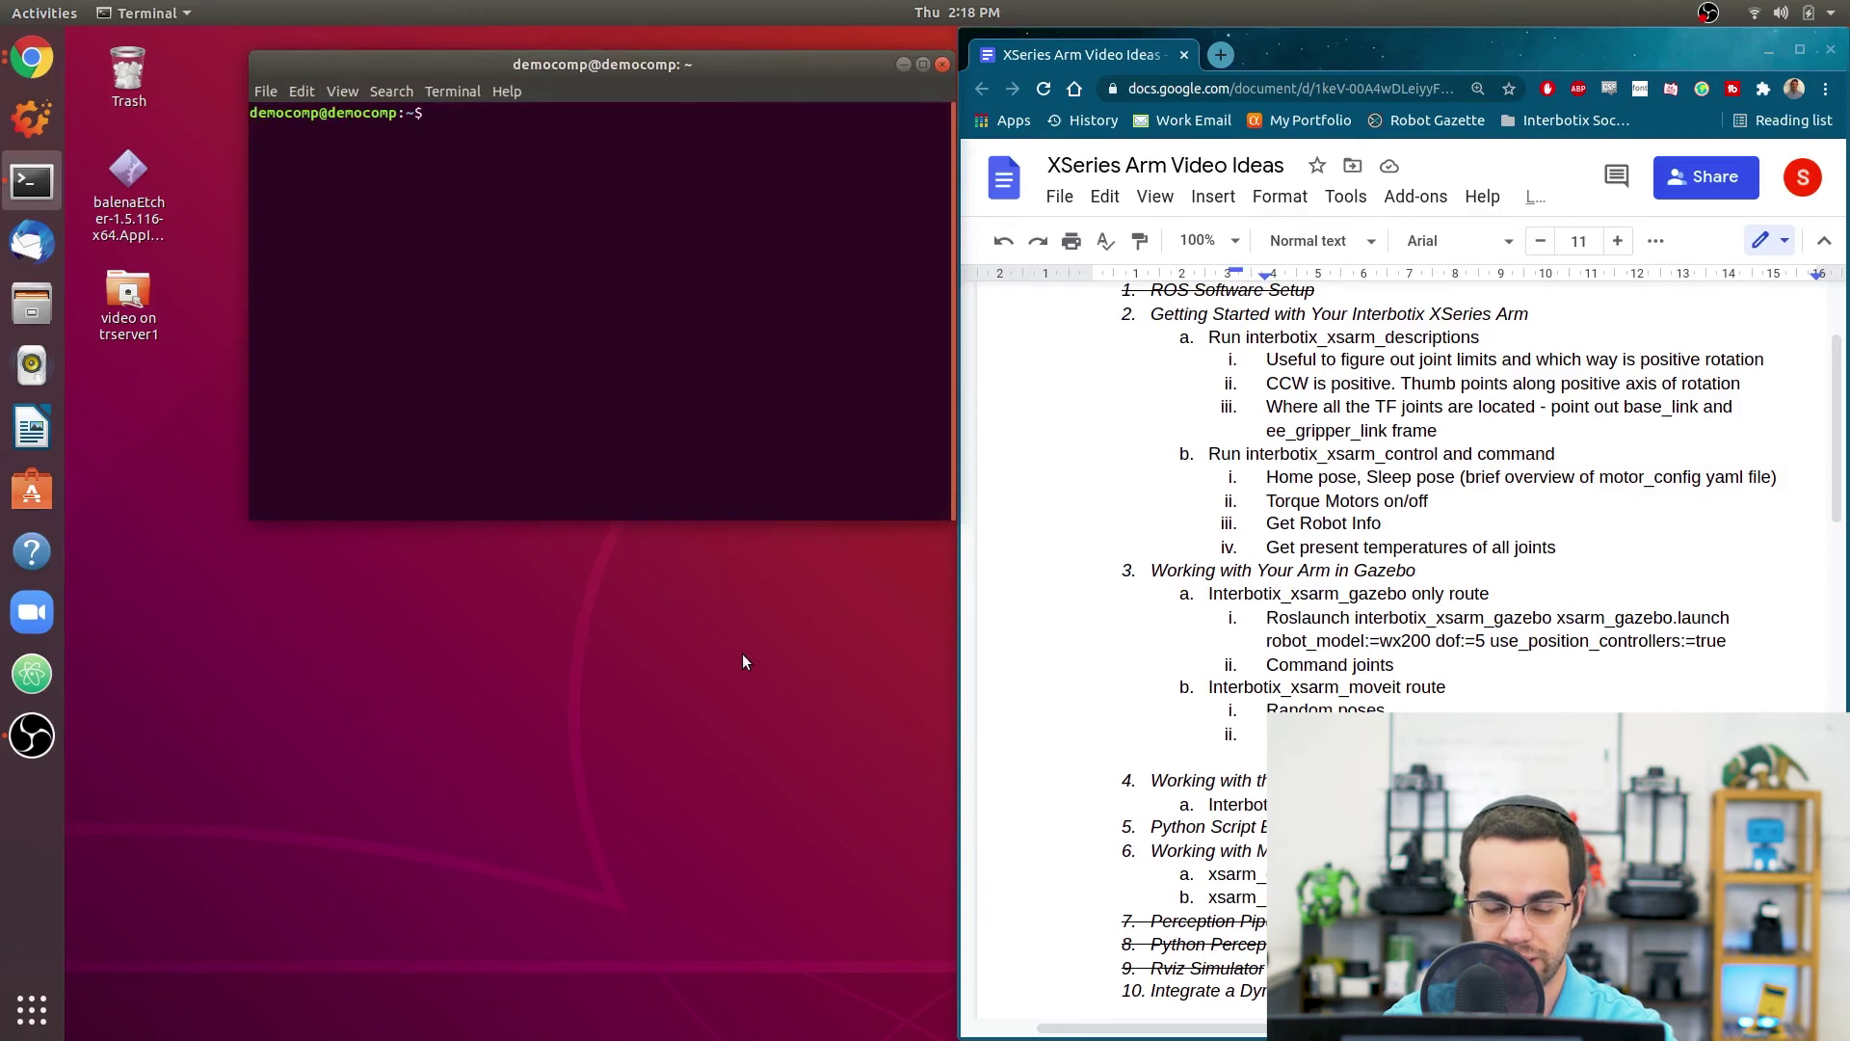
{"action": "type", "text": "roslaunch "}
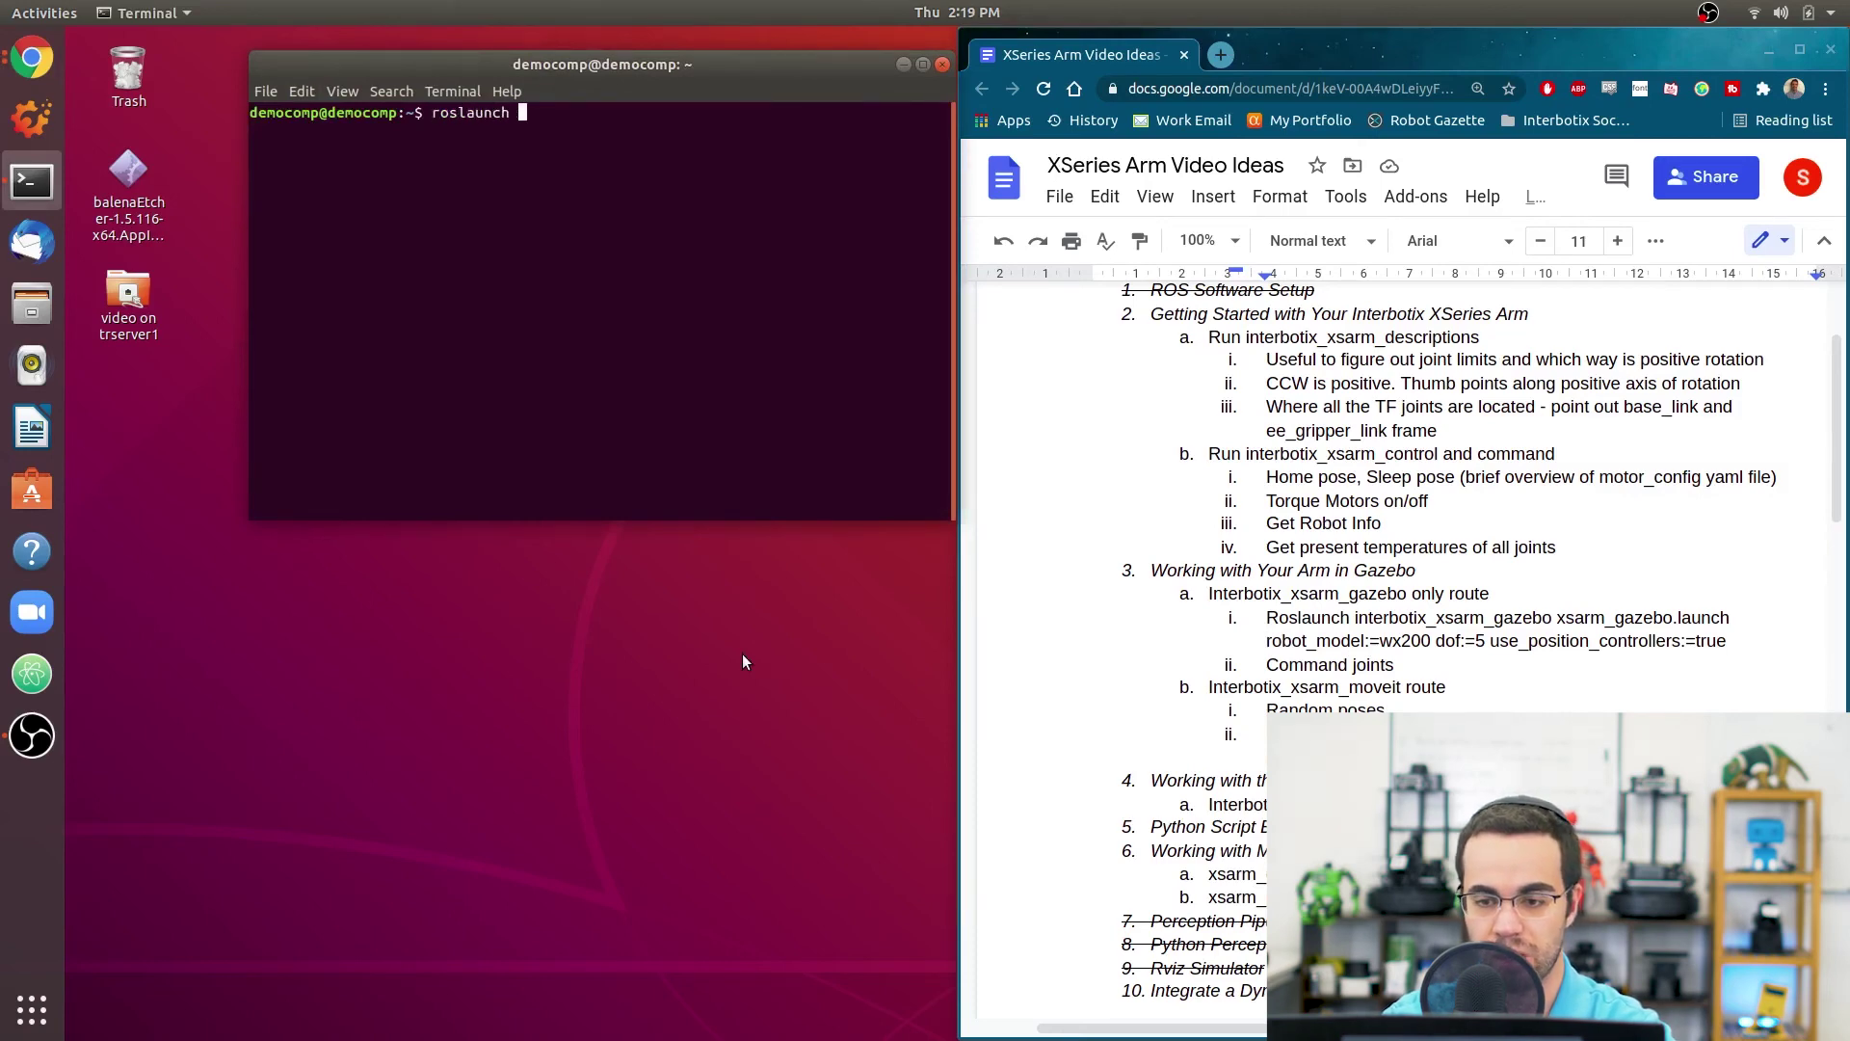
{"action": "type", "text": "interbotix_xsa"}
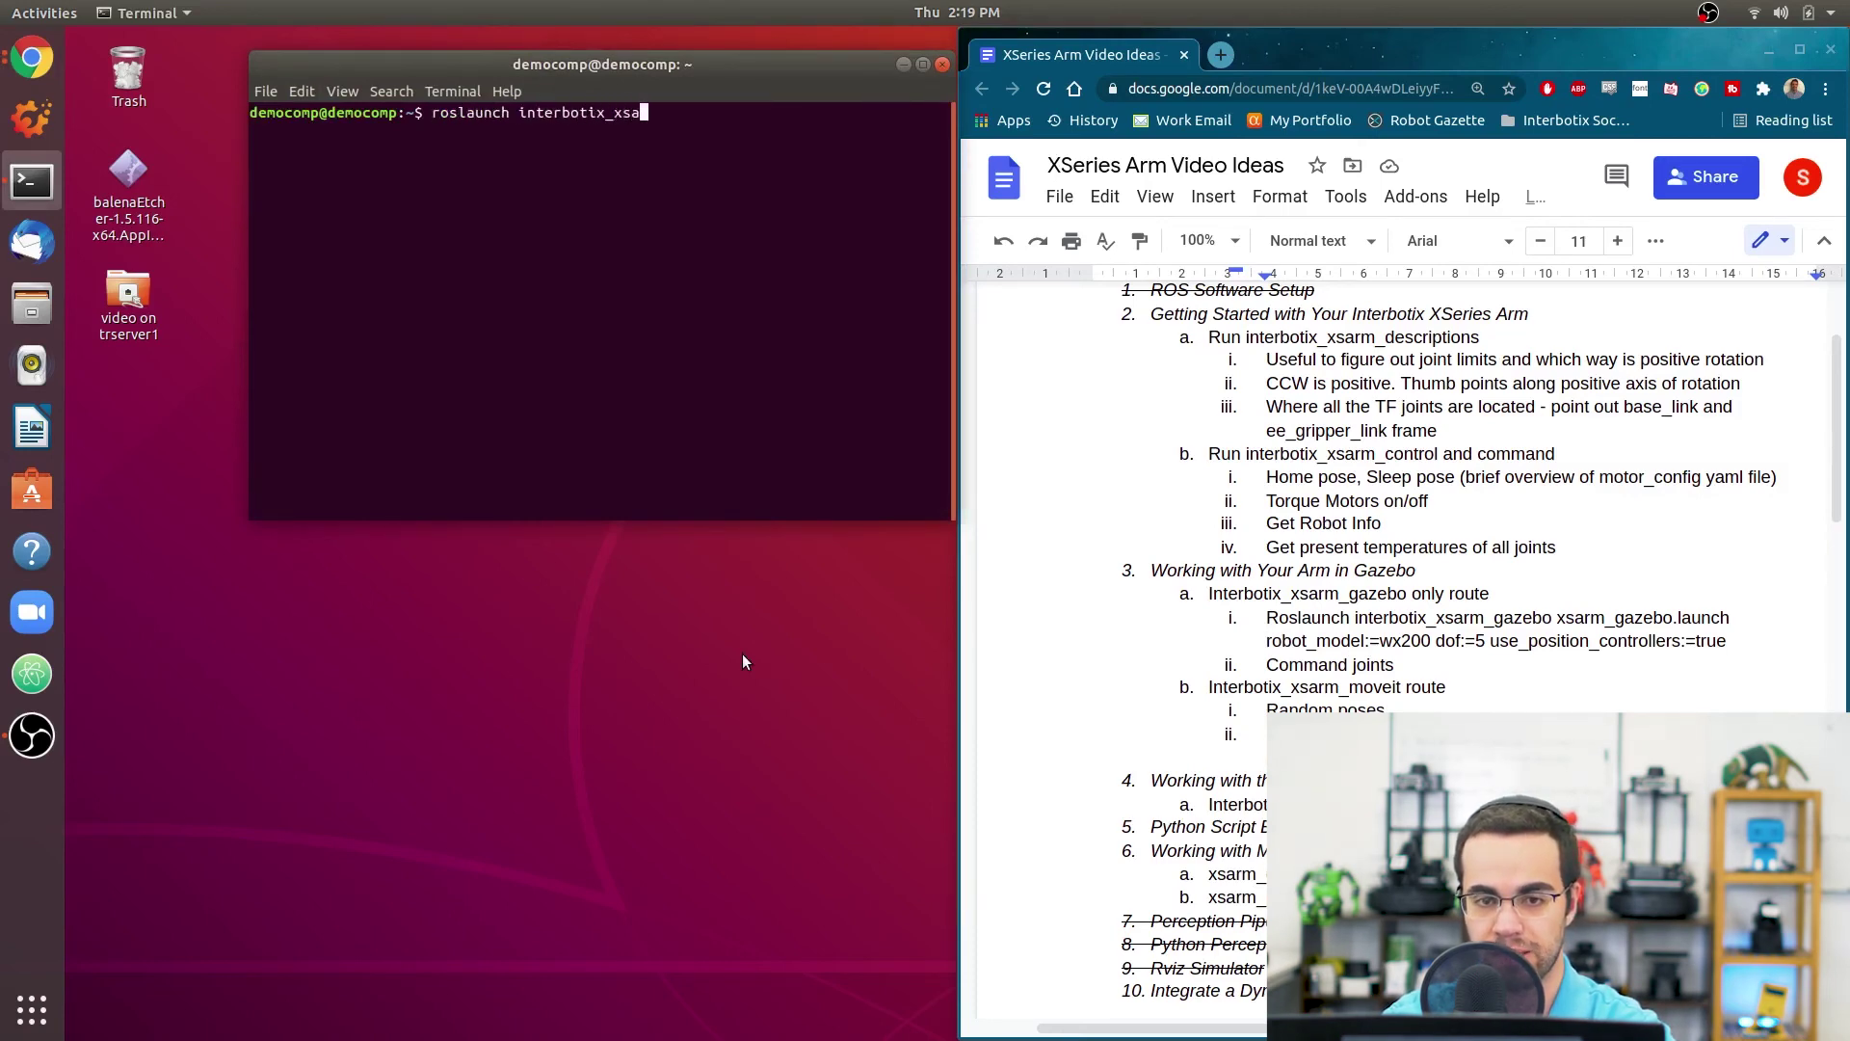
{"action": "type", "text": "rm_gazebo x"}
{"action": "key", "text": "Tab"}
{"action": "type", "text": "robot_model:=wx200 "}
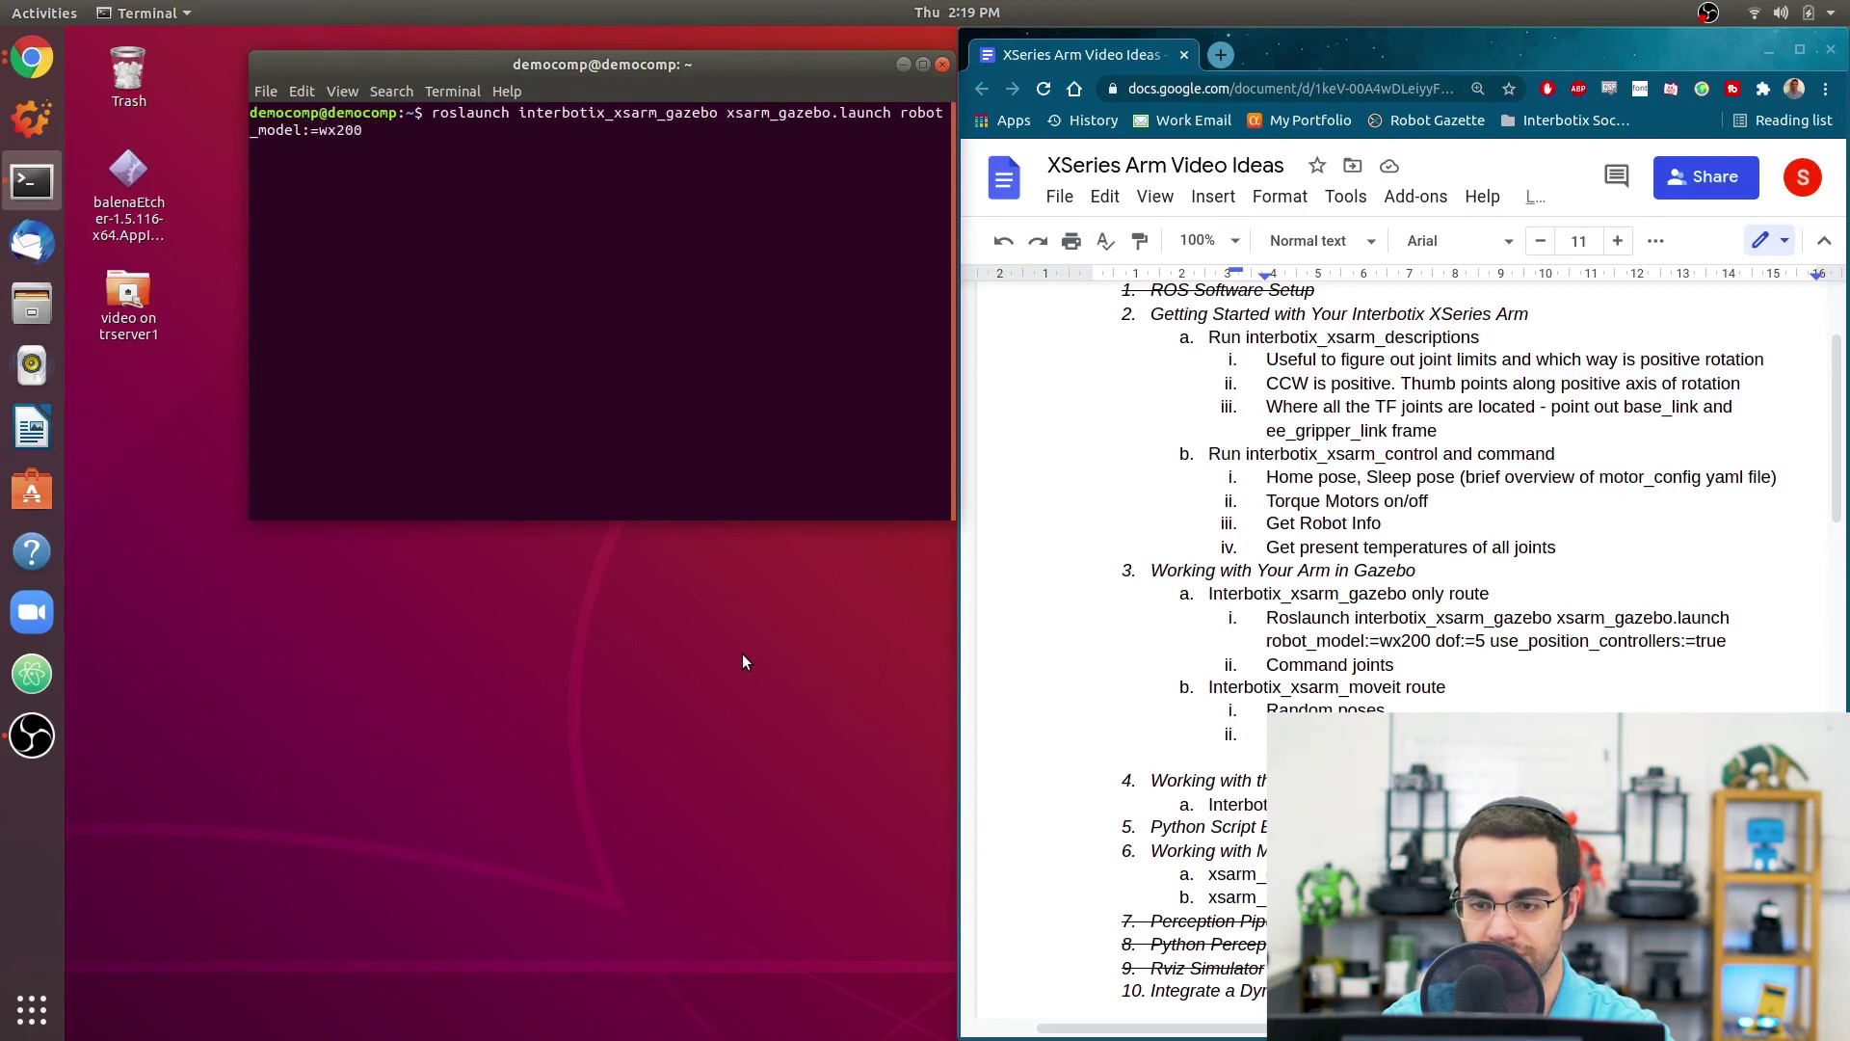
{"action": "type", "text": "dof:=5"}
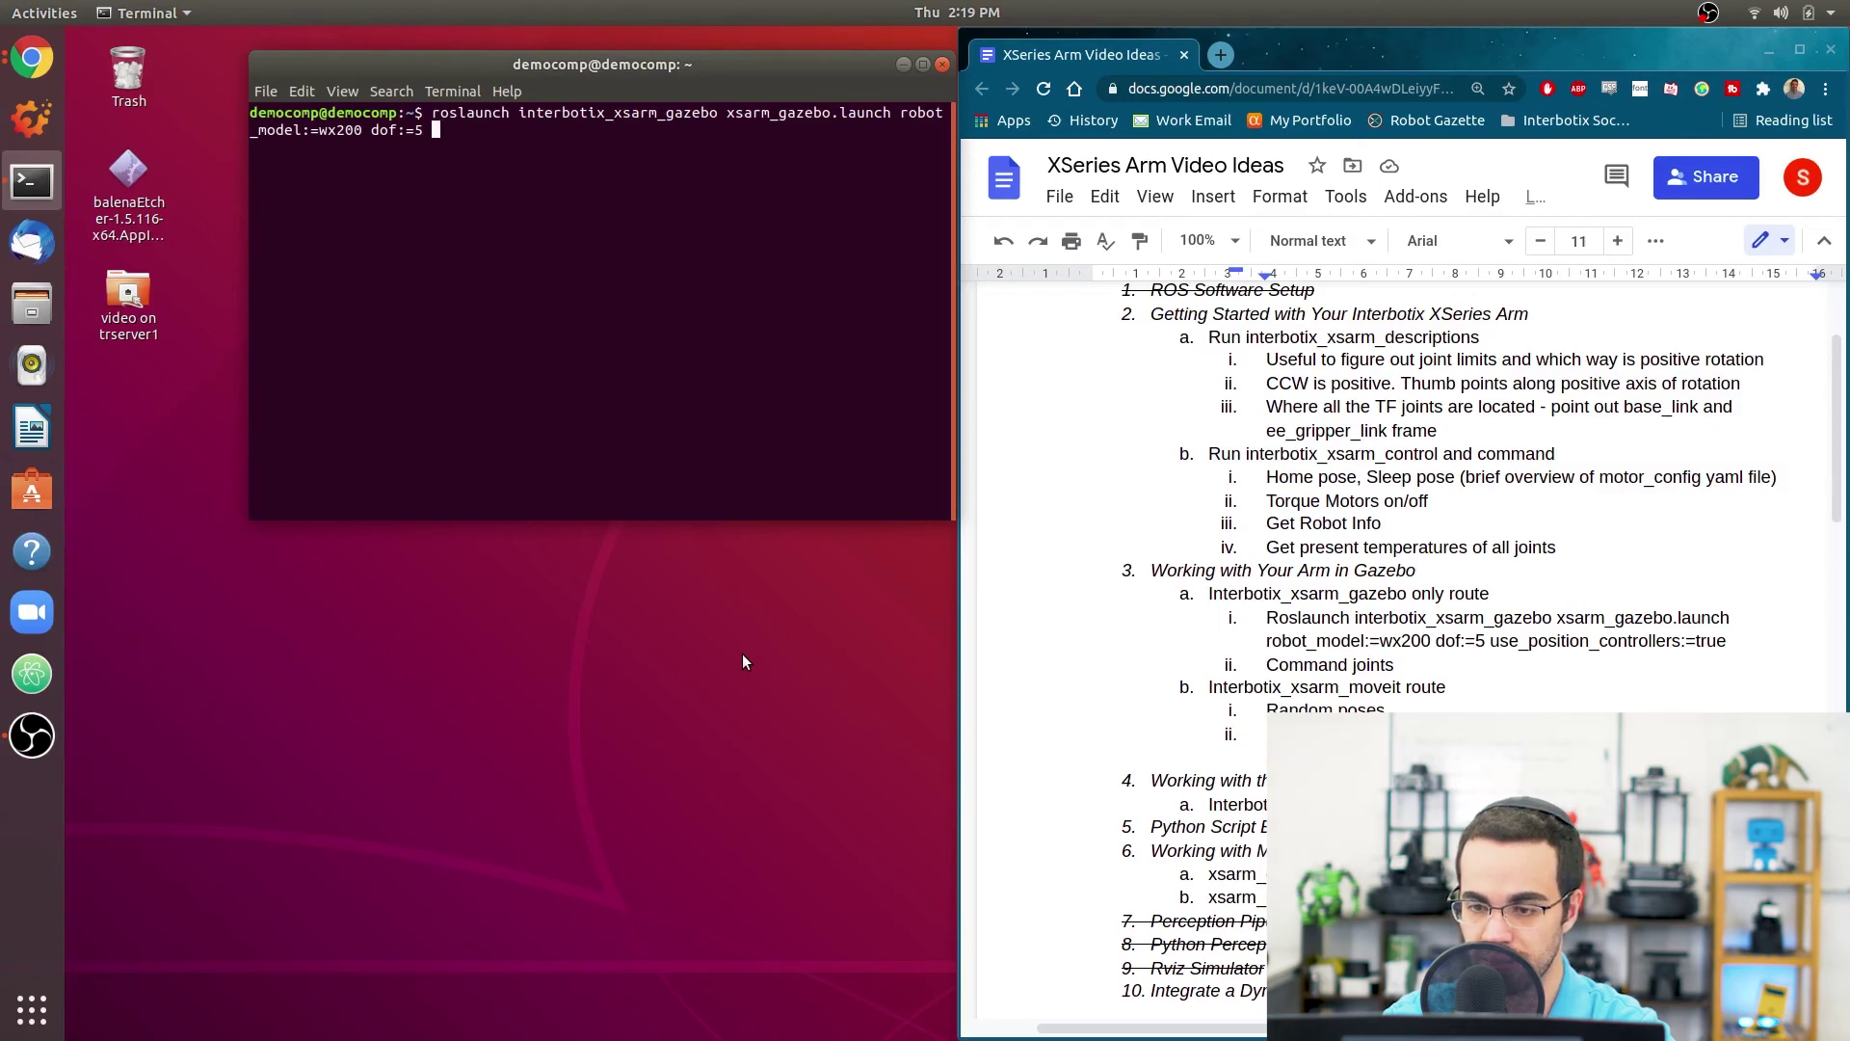
{"action": "type", "text": "use_position"}
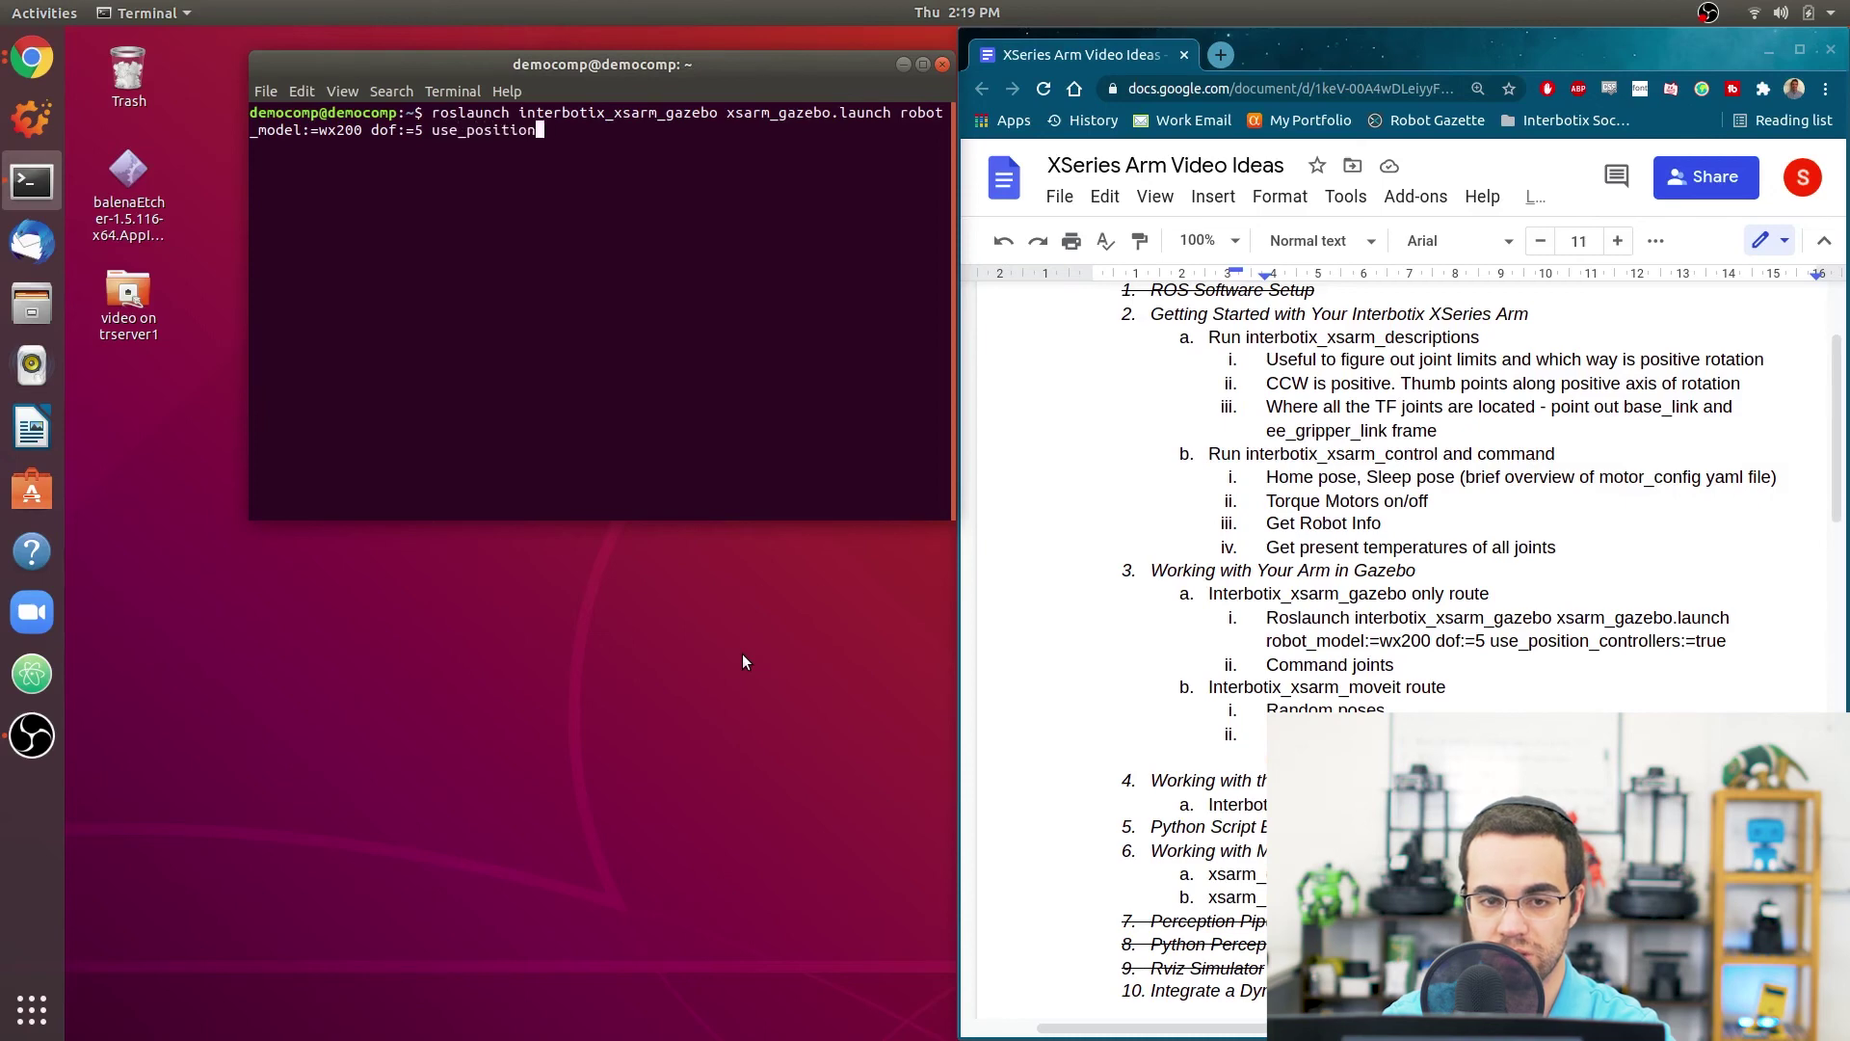
{"action": "type", "text": "_controllers:=true"}
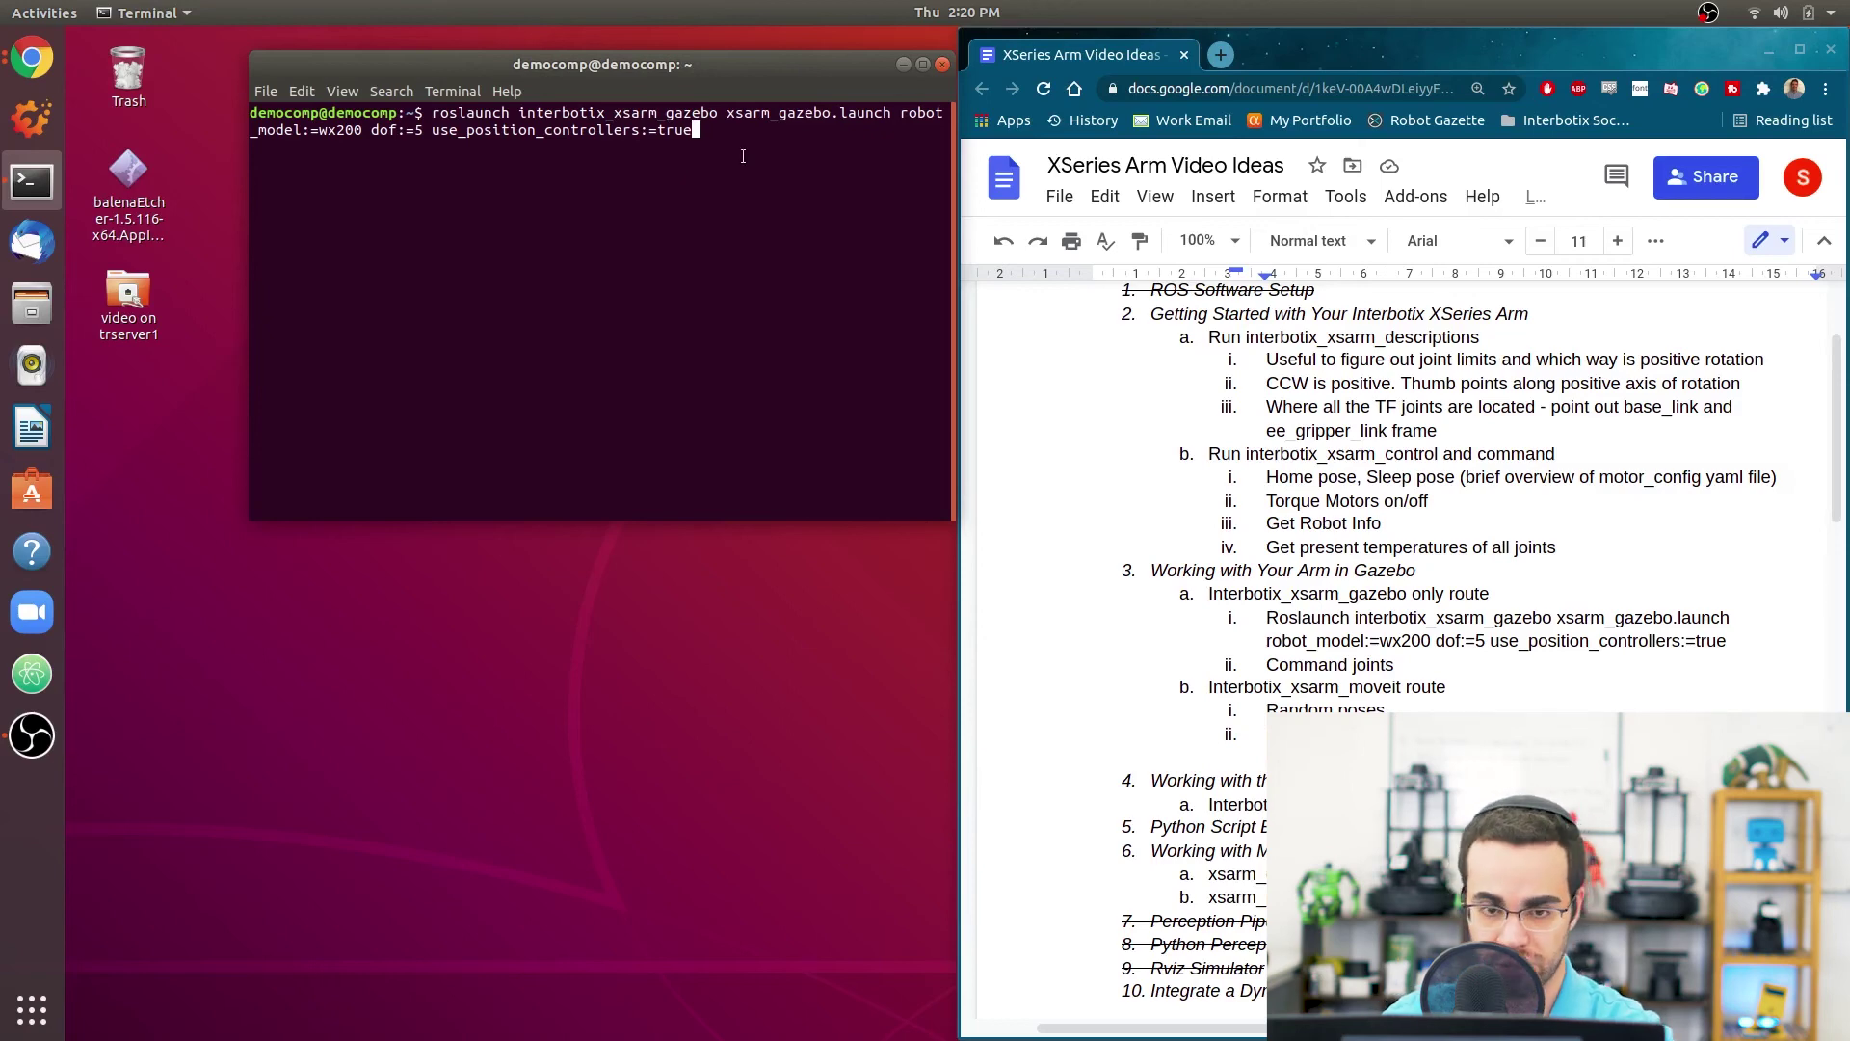
{"action": "key", "text": "Return"}
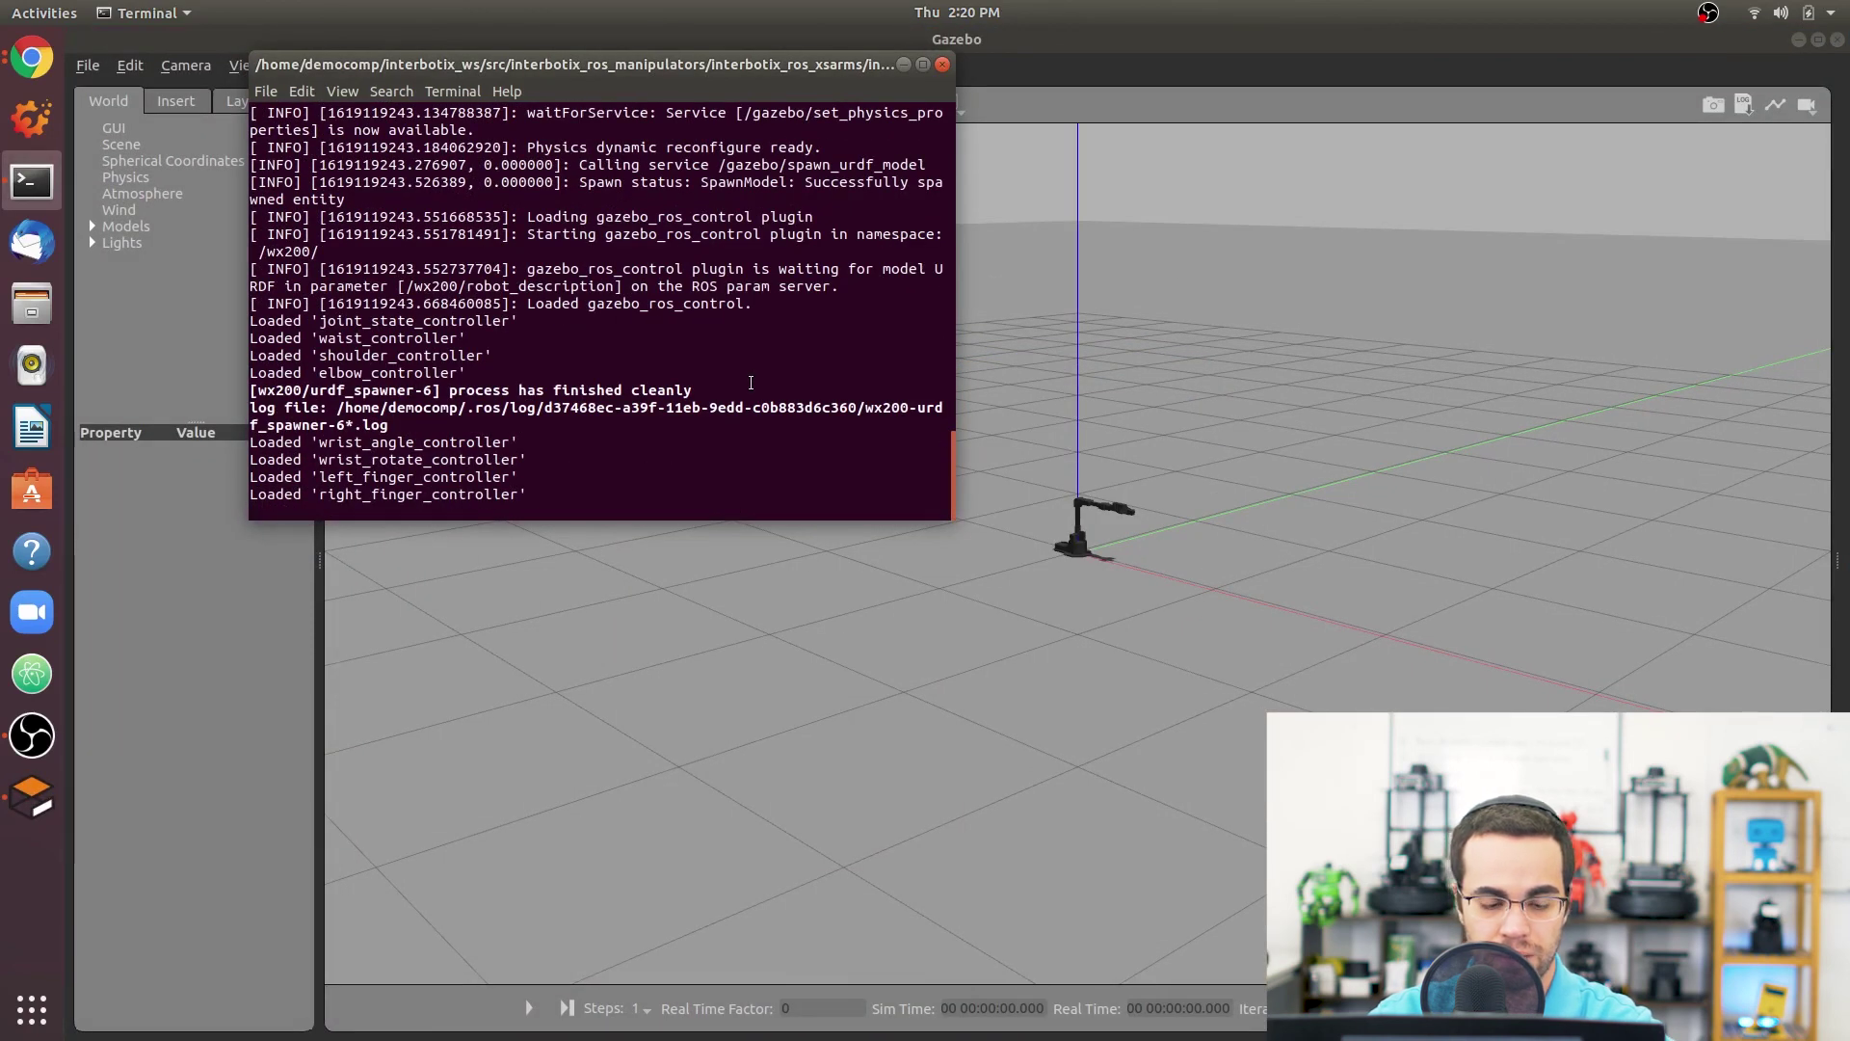
Unpause the Gazebo physics from a second terminal session by running rosservice call /gazebo/unpause_physics.
{"action": "key", "text": "ctrl+shift+t"}
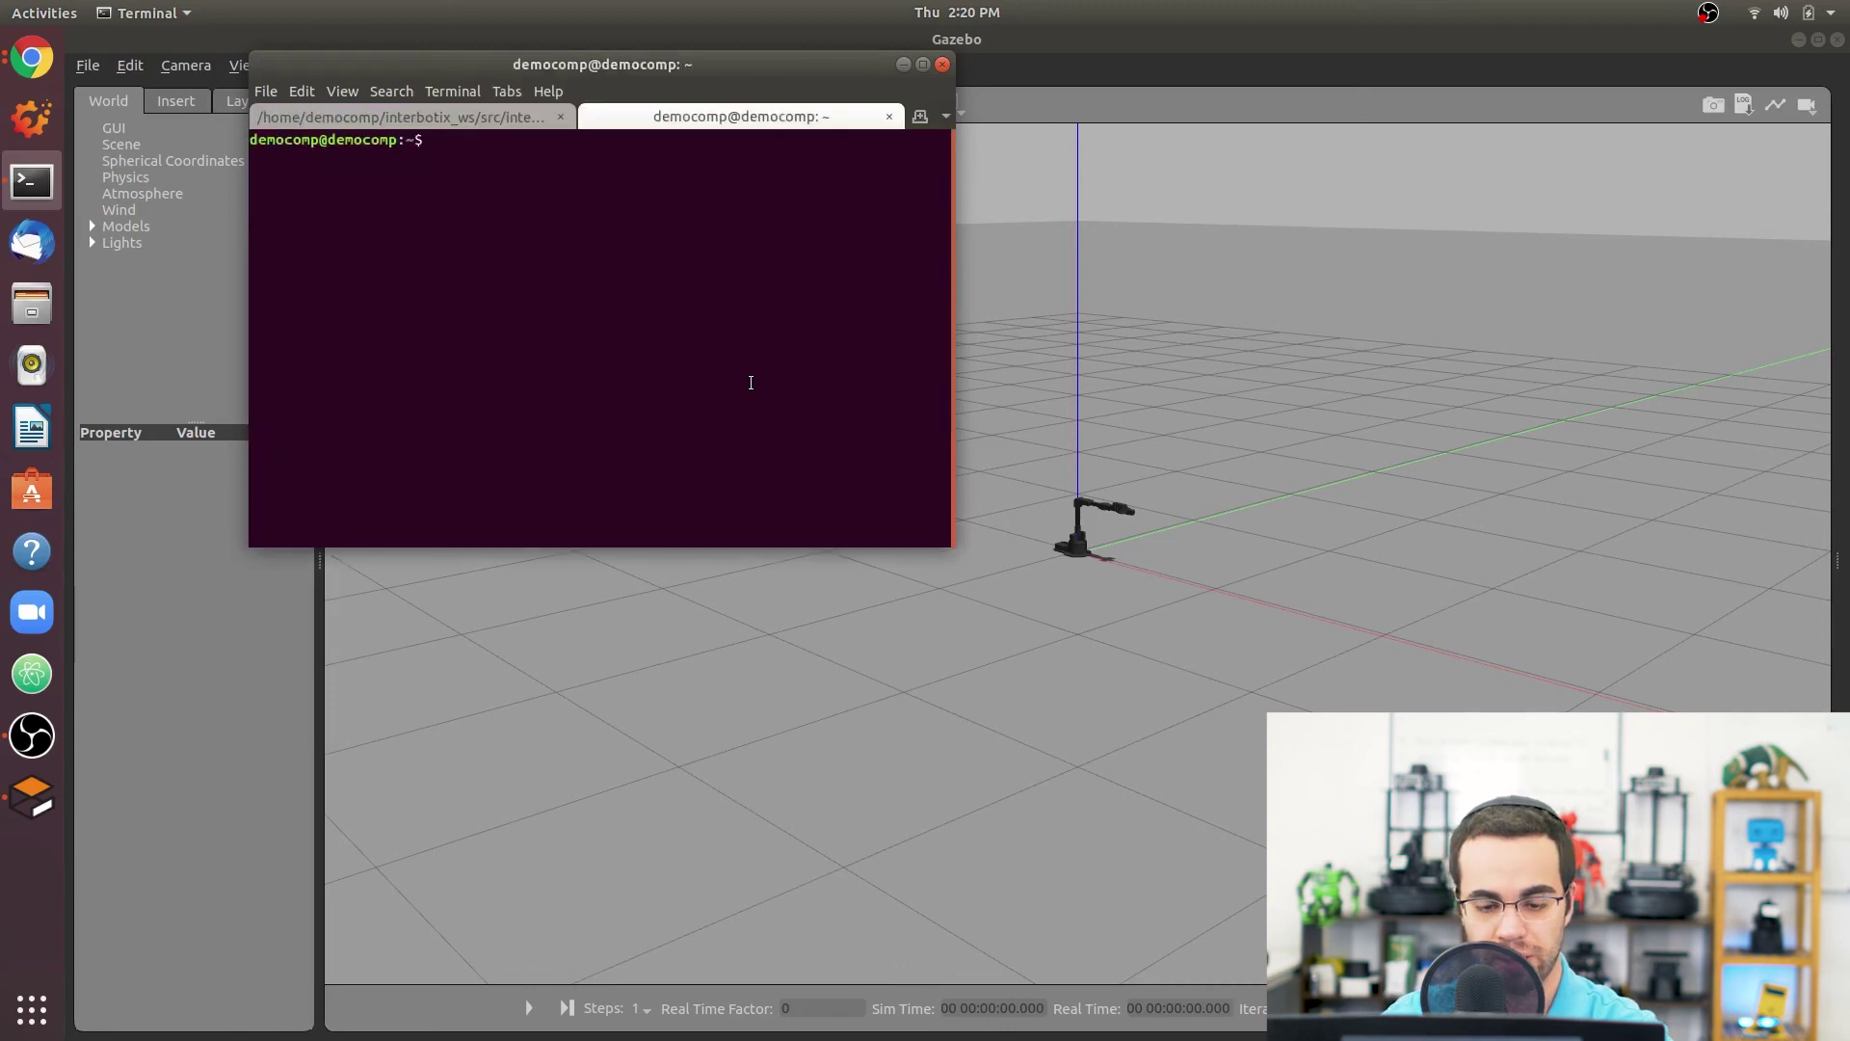
{"action": "type", "text": "rosservvice"}
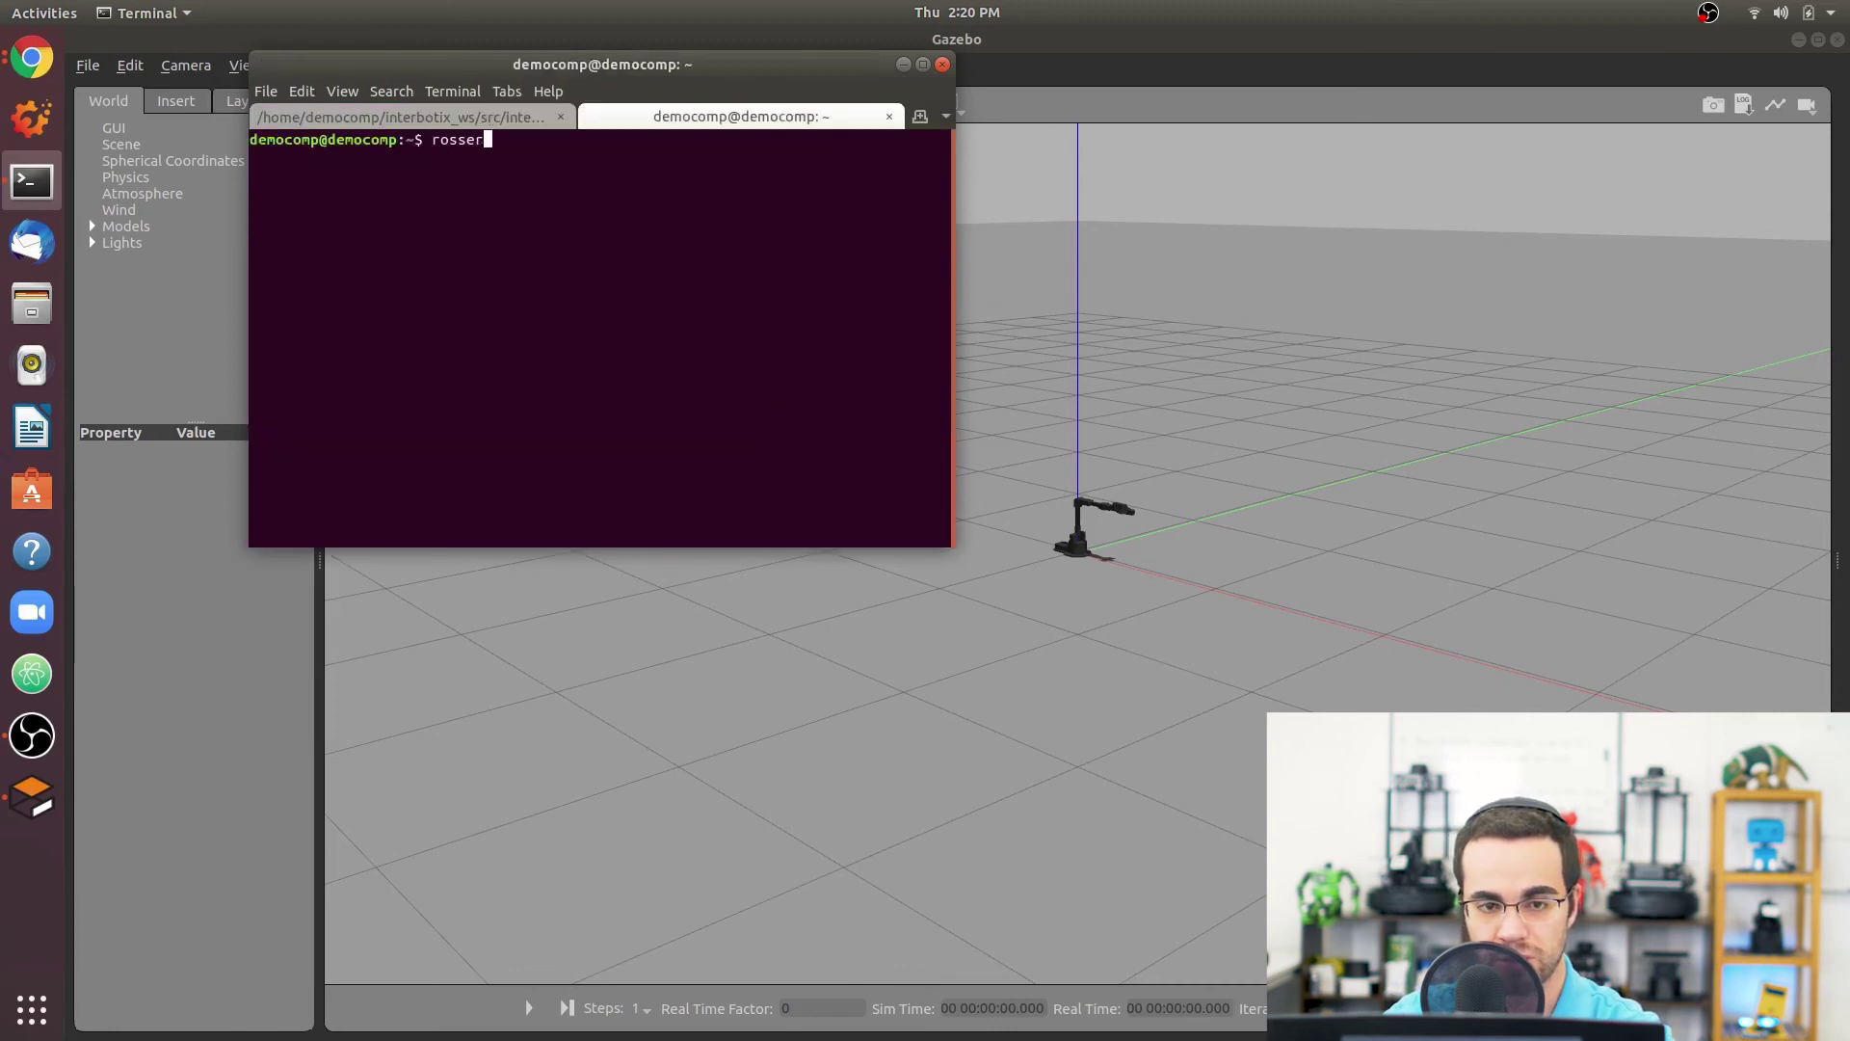
{"action": "key", "text": "BackSpace"}
{"action": "key", "text": "BackSpace"}
{"action": "key", "text": "BackSpace"}
{"action": "key", "text": "BackSpace"}
{"action": "key", "text": "BackSpace"}
{"action": "type", "text": "vi"}
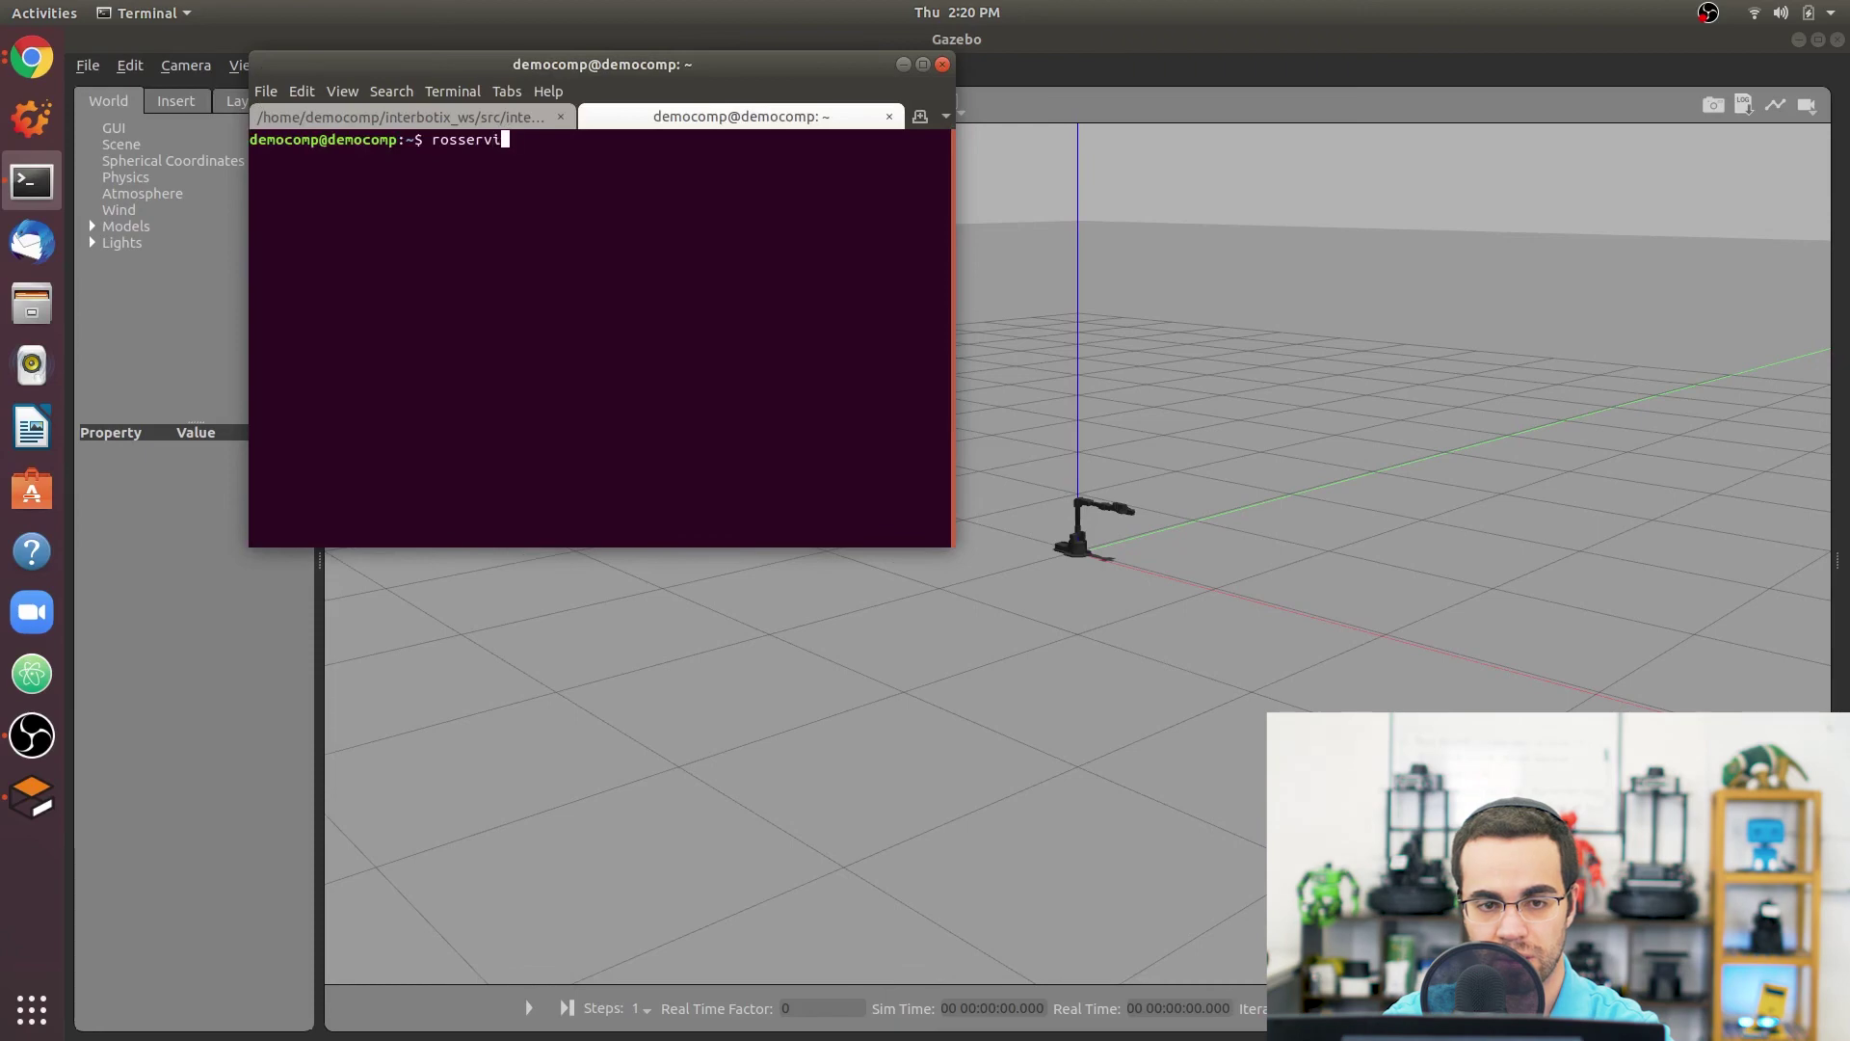
{"action": "type", "text": "ce call /gaze"}
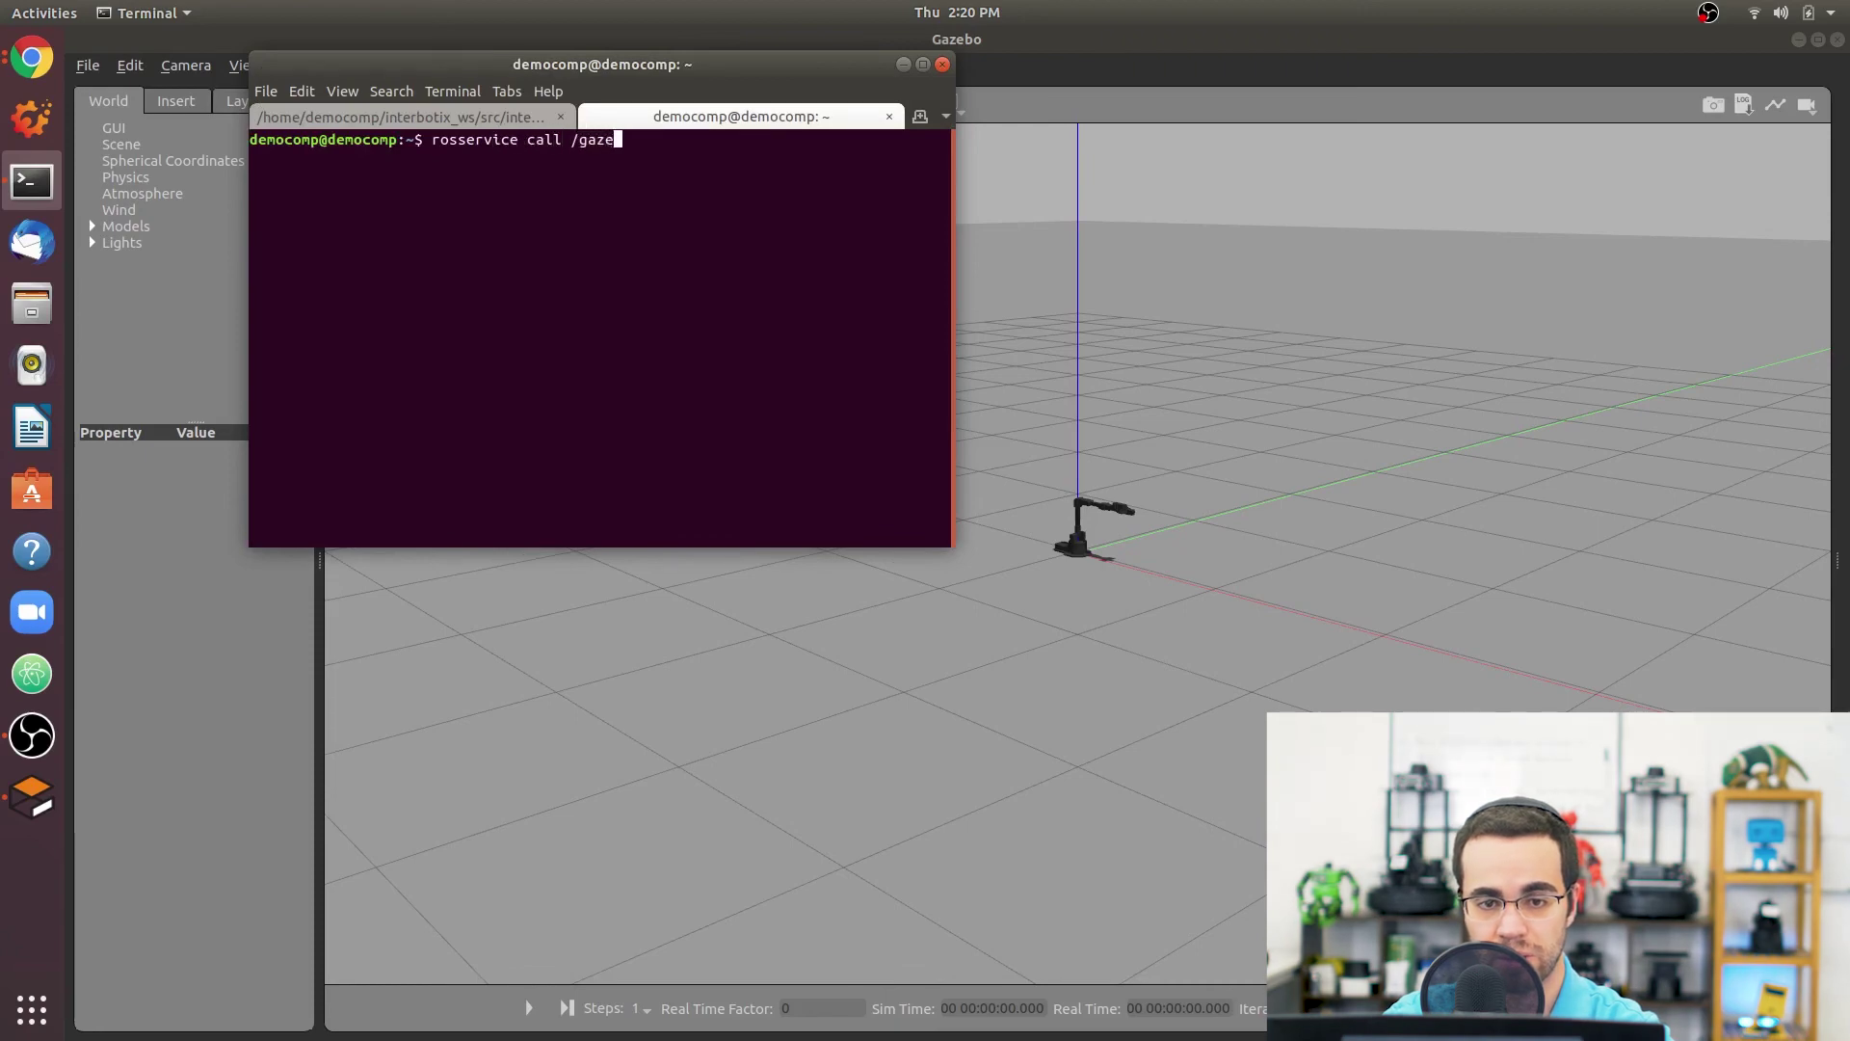
{"action": "type", "text": "bo/un"}
{"action": "key", "text": "Tab"}
{"action": "key", "text": "Return"}
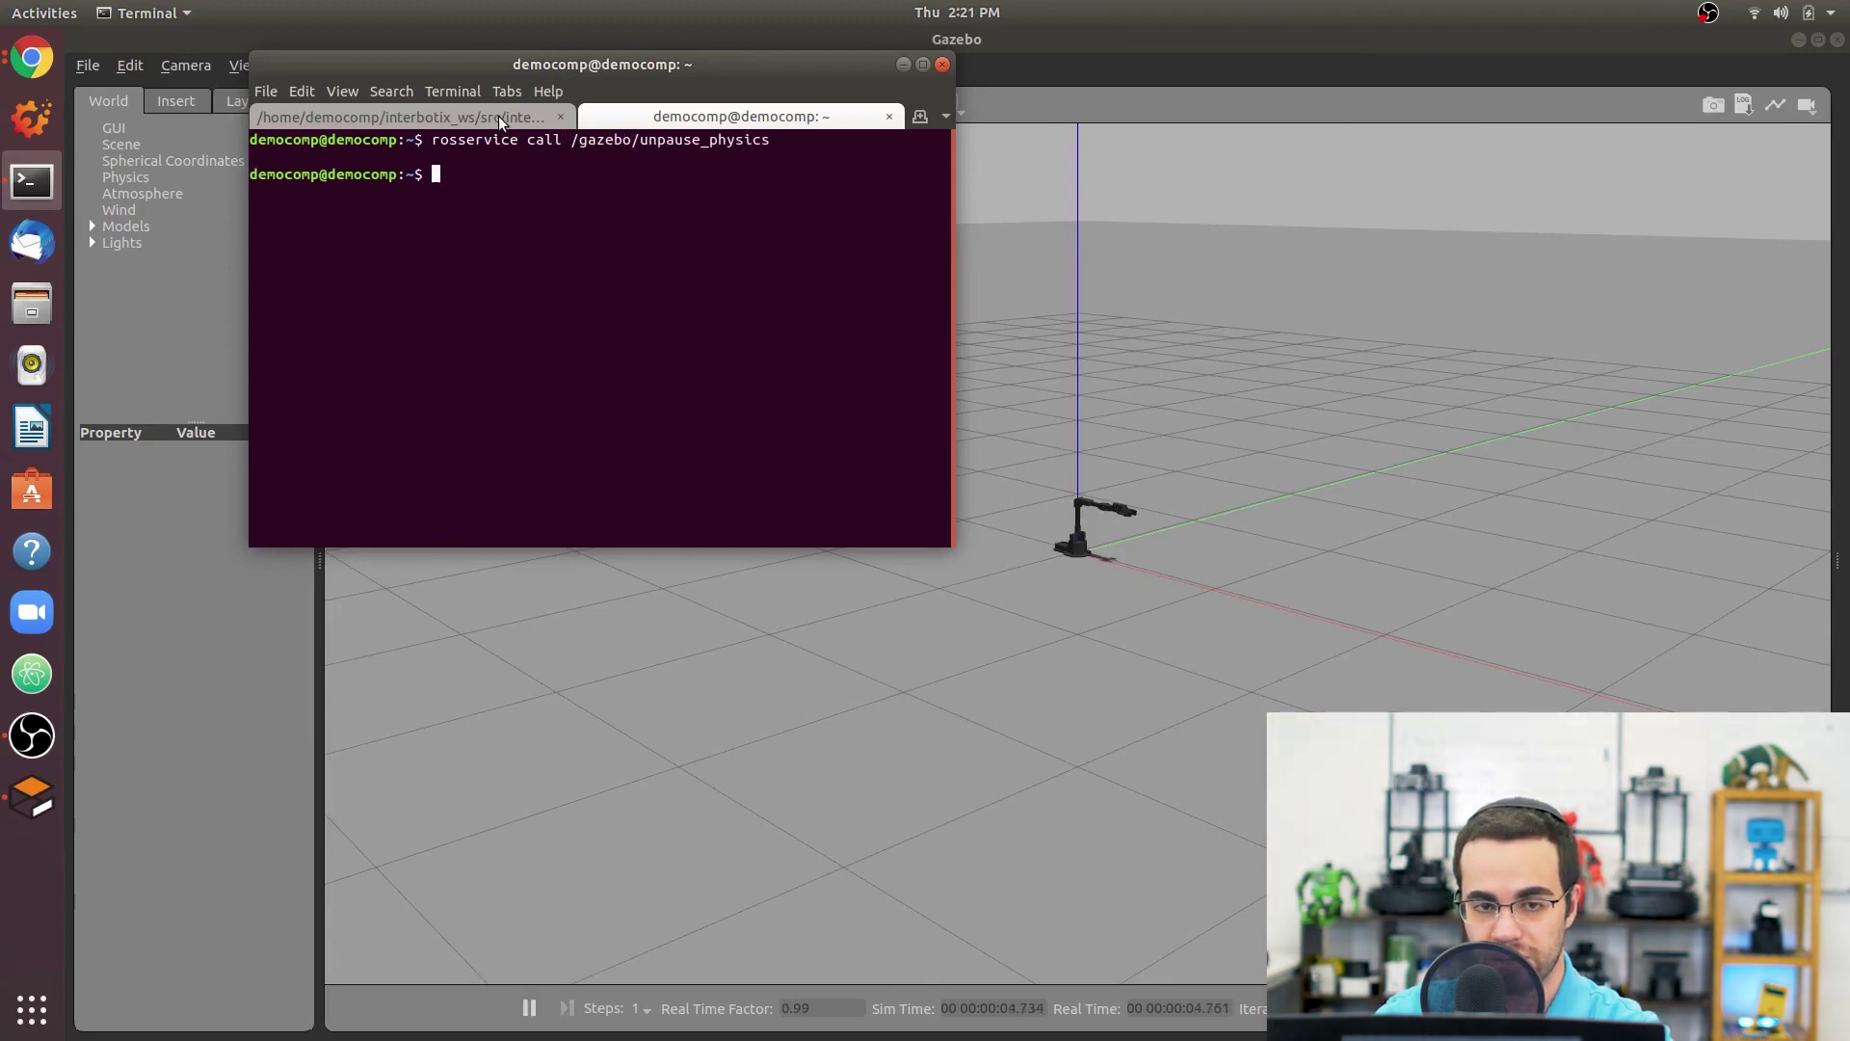
Switch to the Gazebo window and get a close-up view of the wx200 robot arm.
{"action": "left_click", "coordinate": [906, 665]}
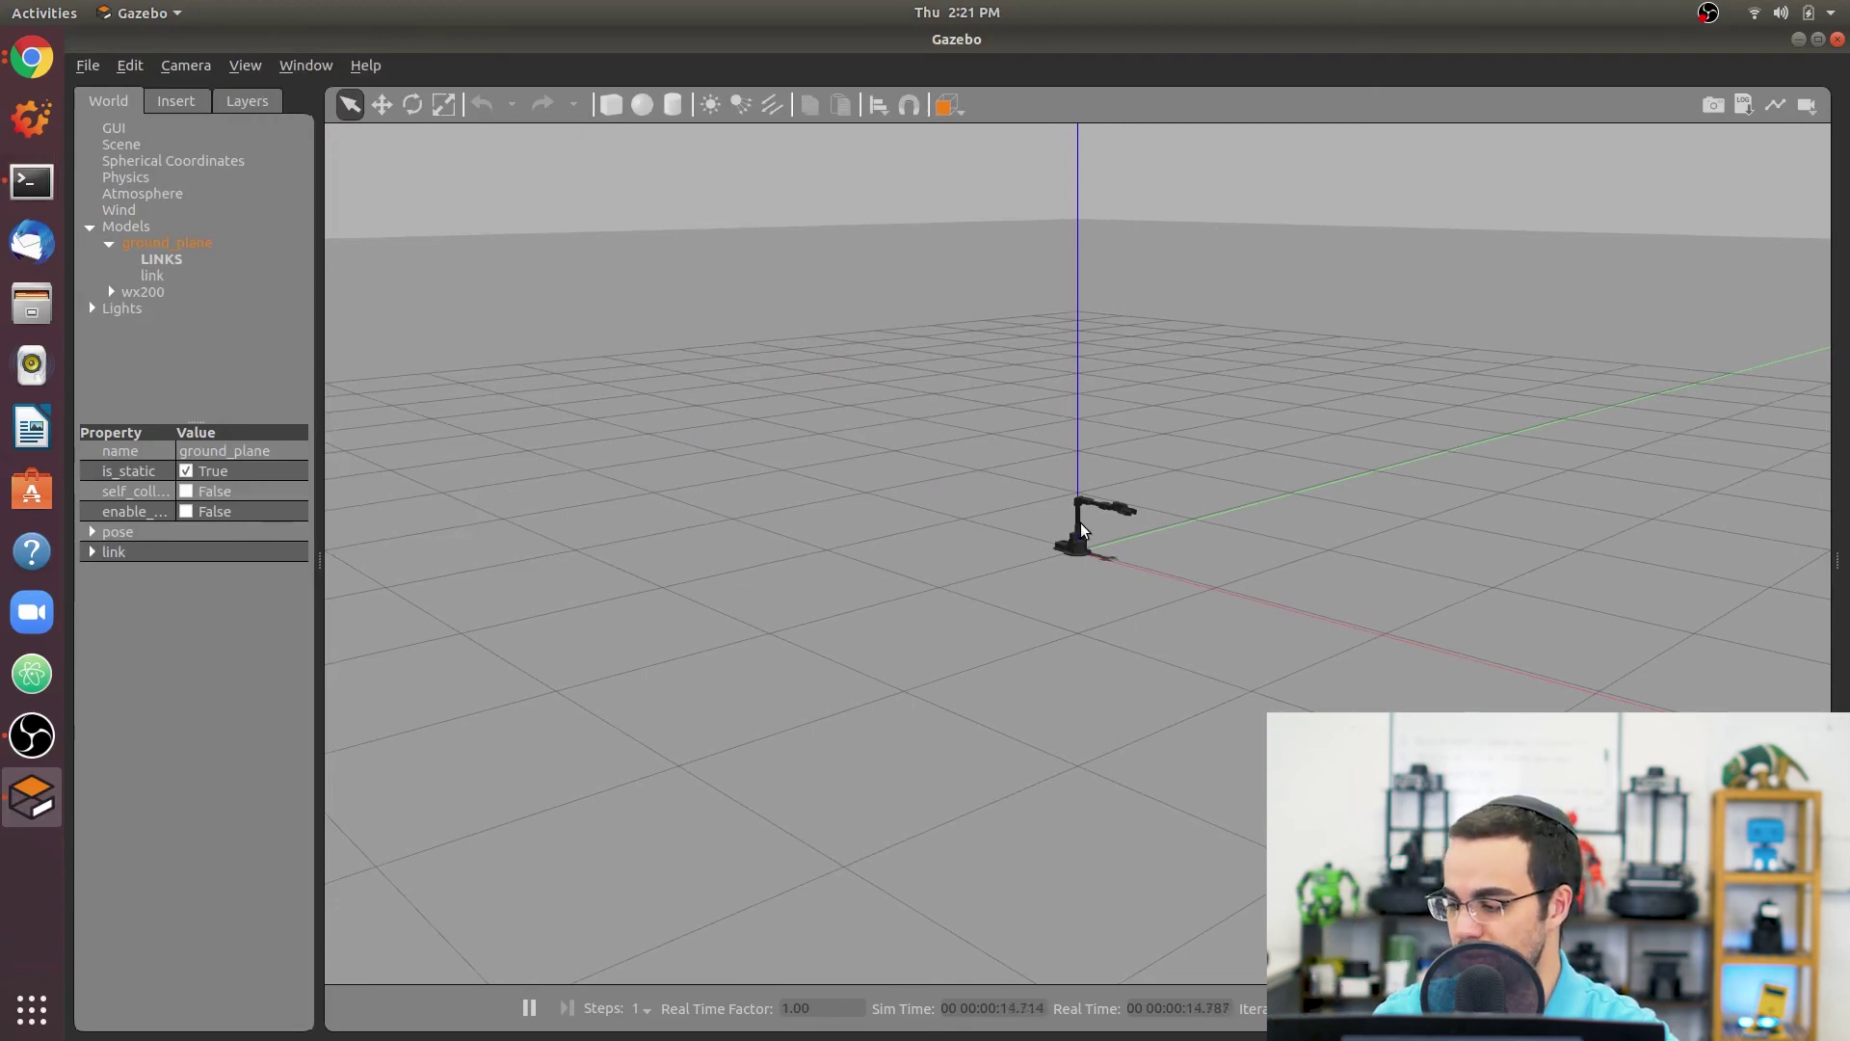
{"action": "middle_click_drag", "start_coordinate": [1081, 528], "coordinate": [1083, 529]}
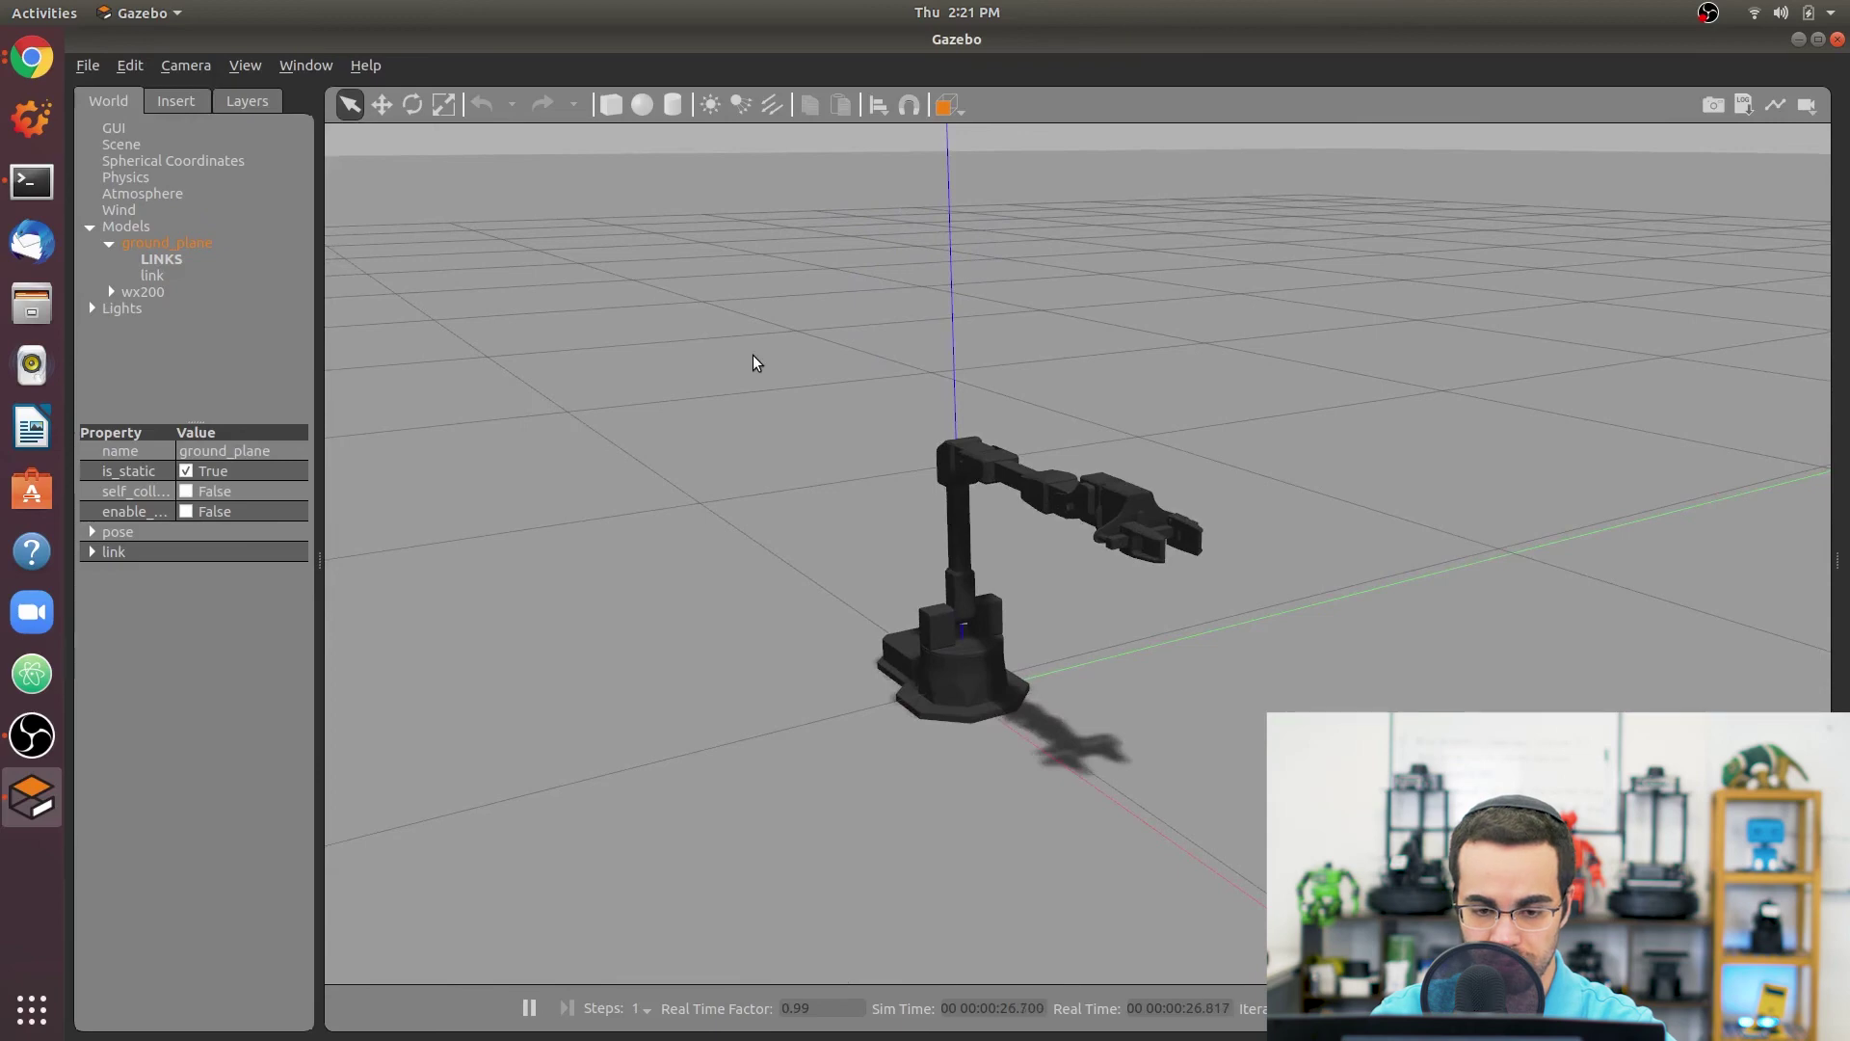
Switch back to the terminal, list the active ROS topics with rostopic list, and maximize the terminal window.
{"action": "left_click", "coordinate": [18, 190]}
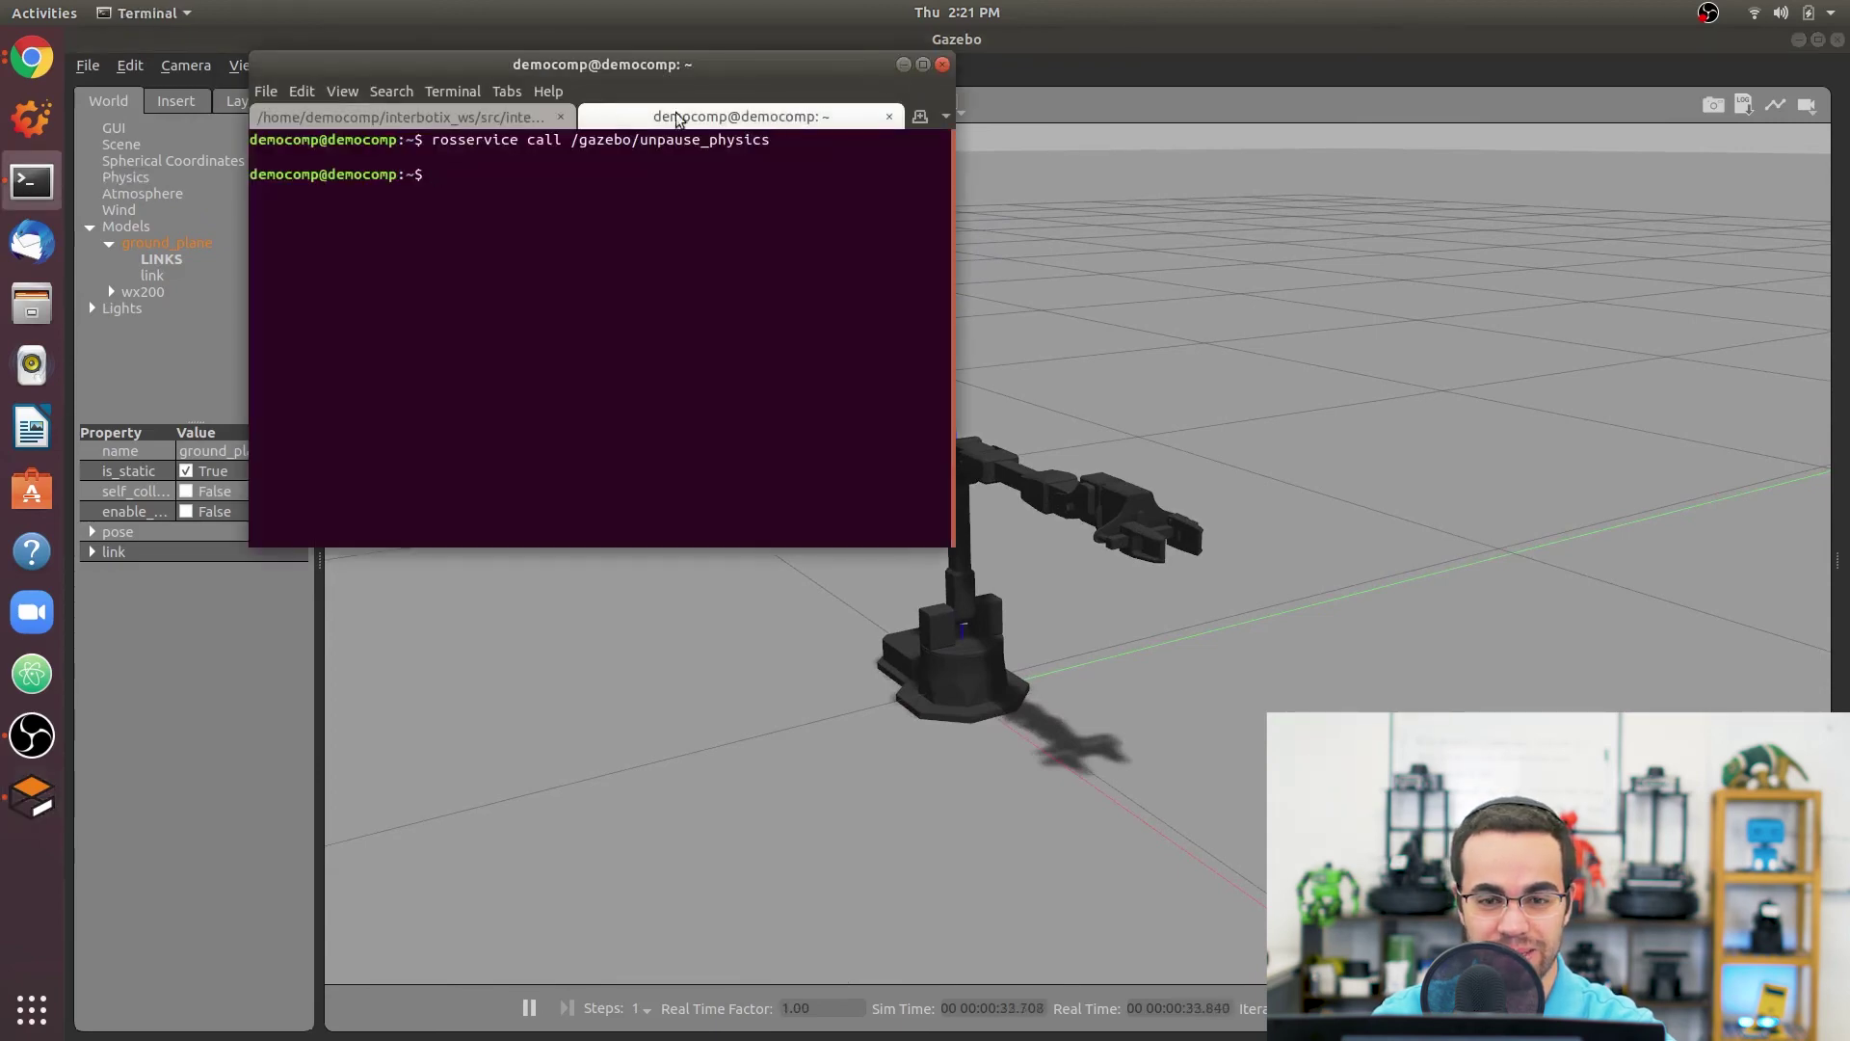
{"action": "type", "text": "ros"}
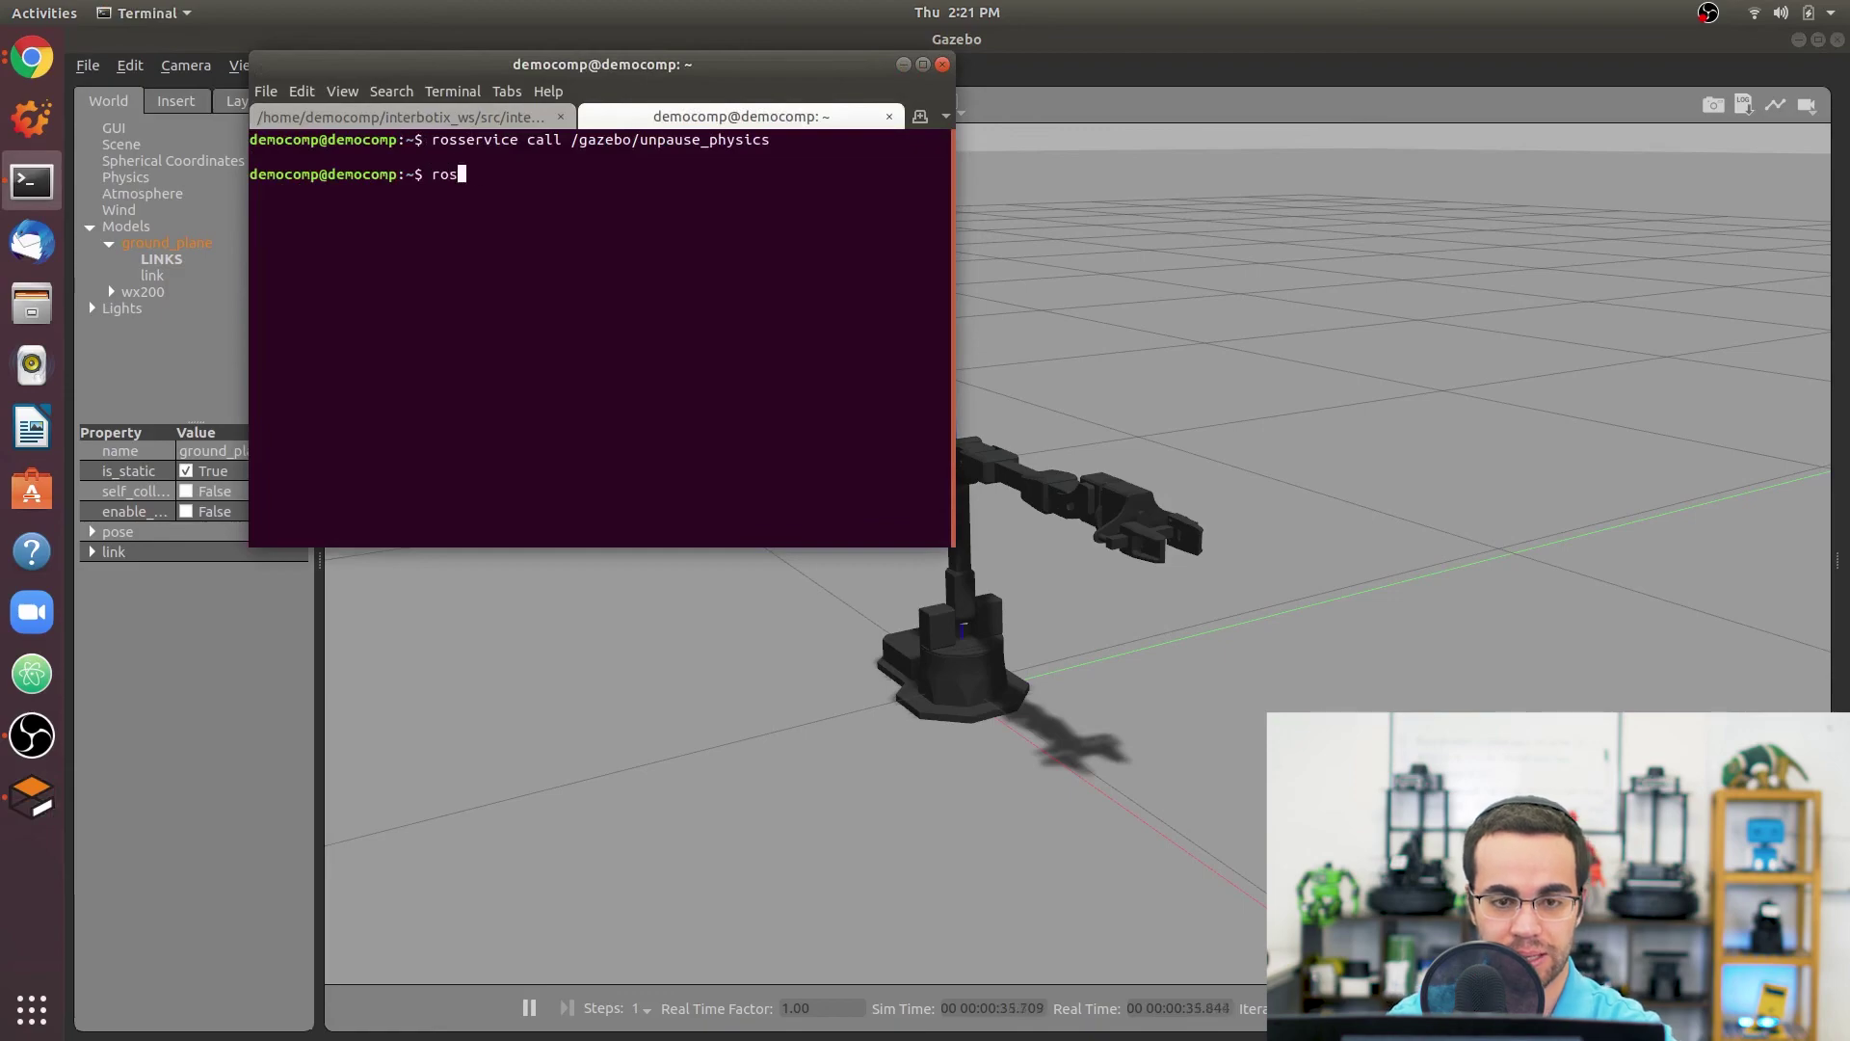
{"action": "type", "text": "topic list"}
{"action": "key", "text": "Return"}
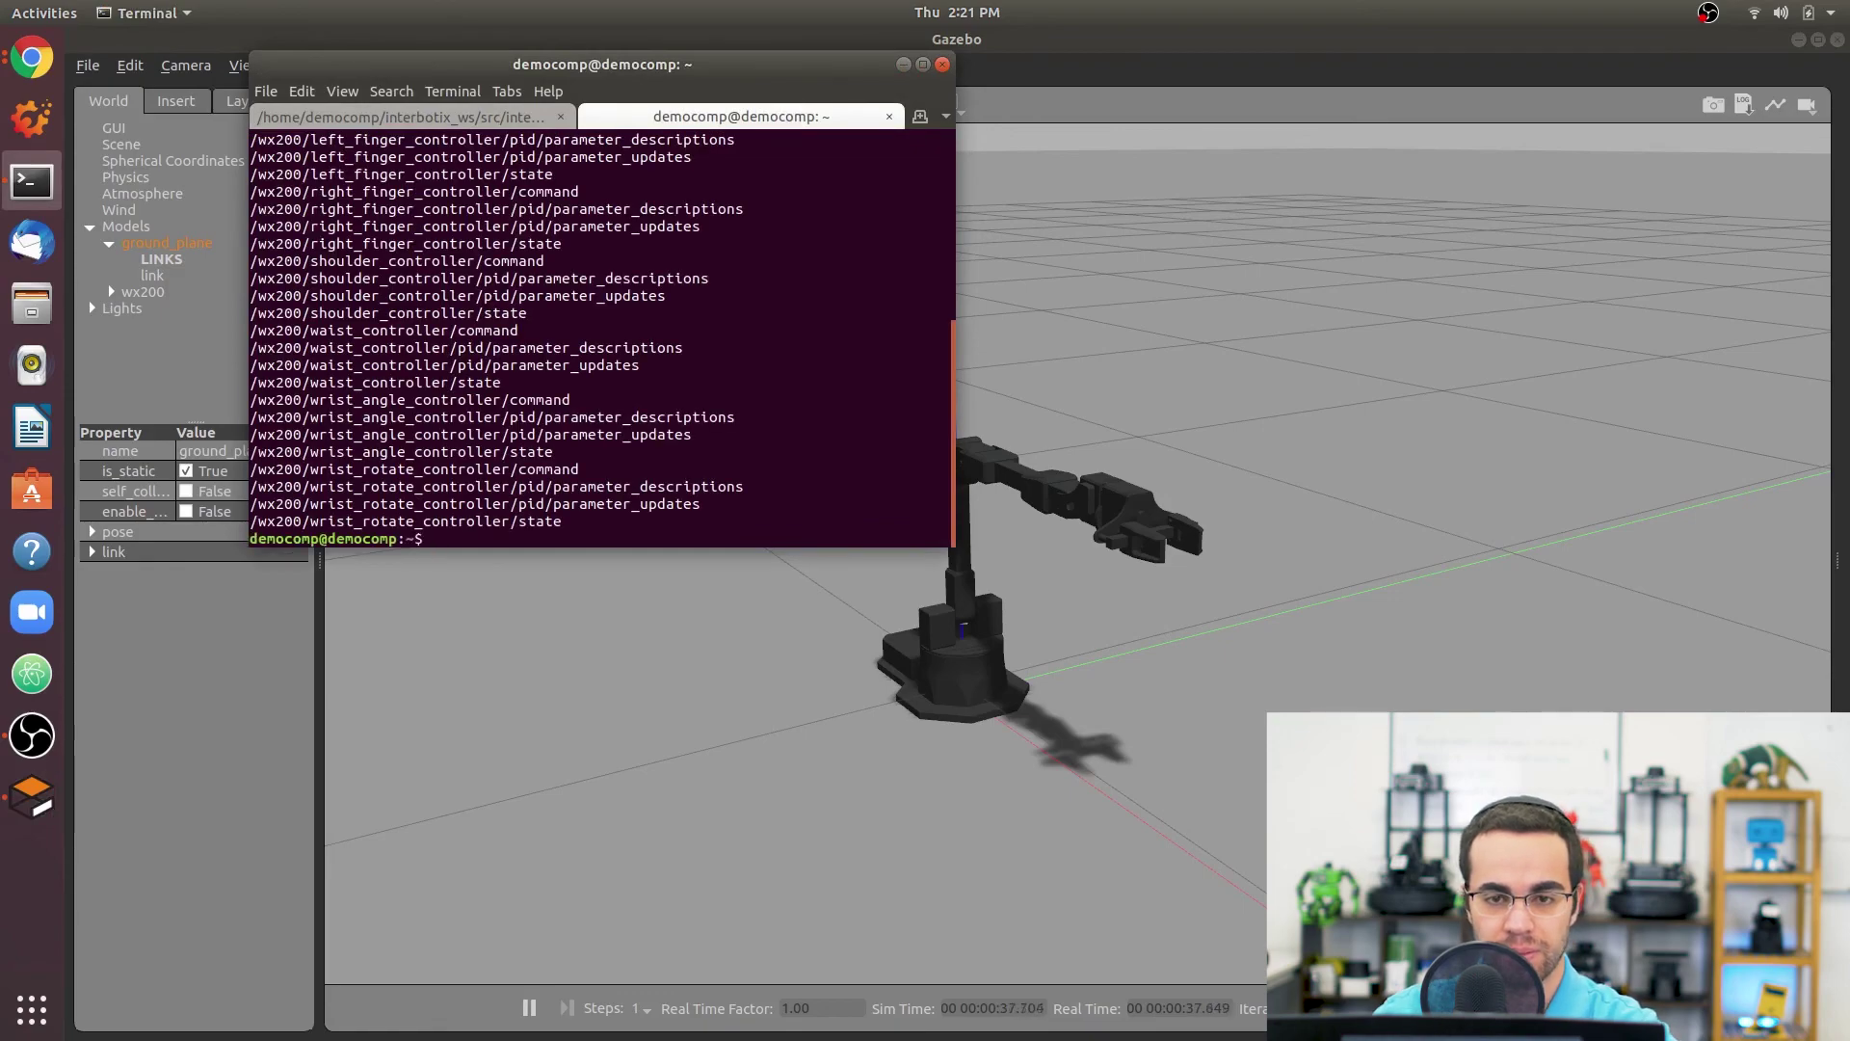
{"action": "left_click", "coordinate": [922, 64]}
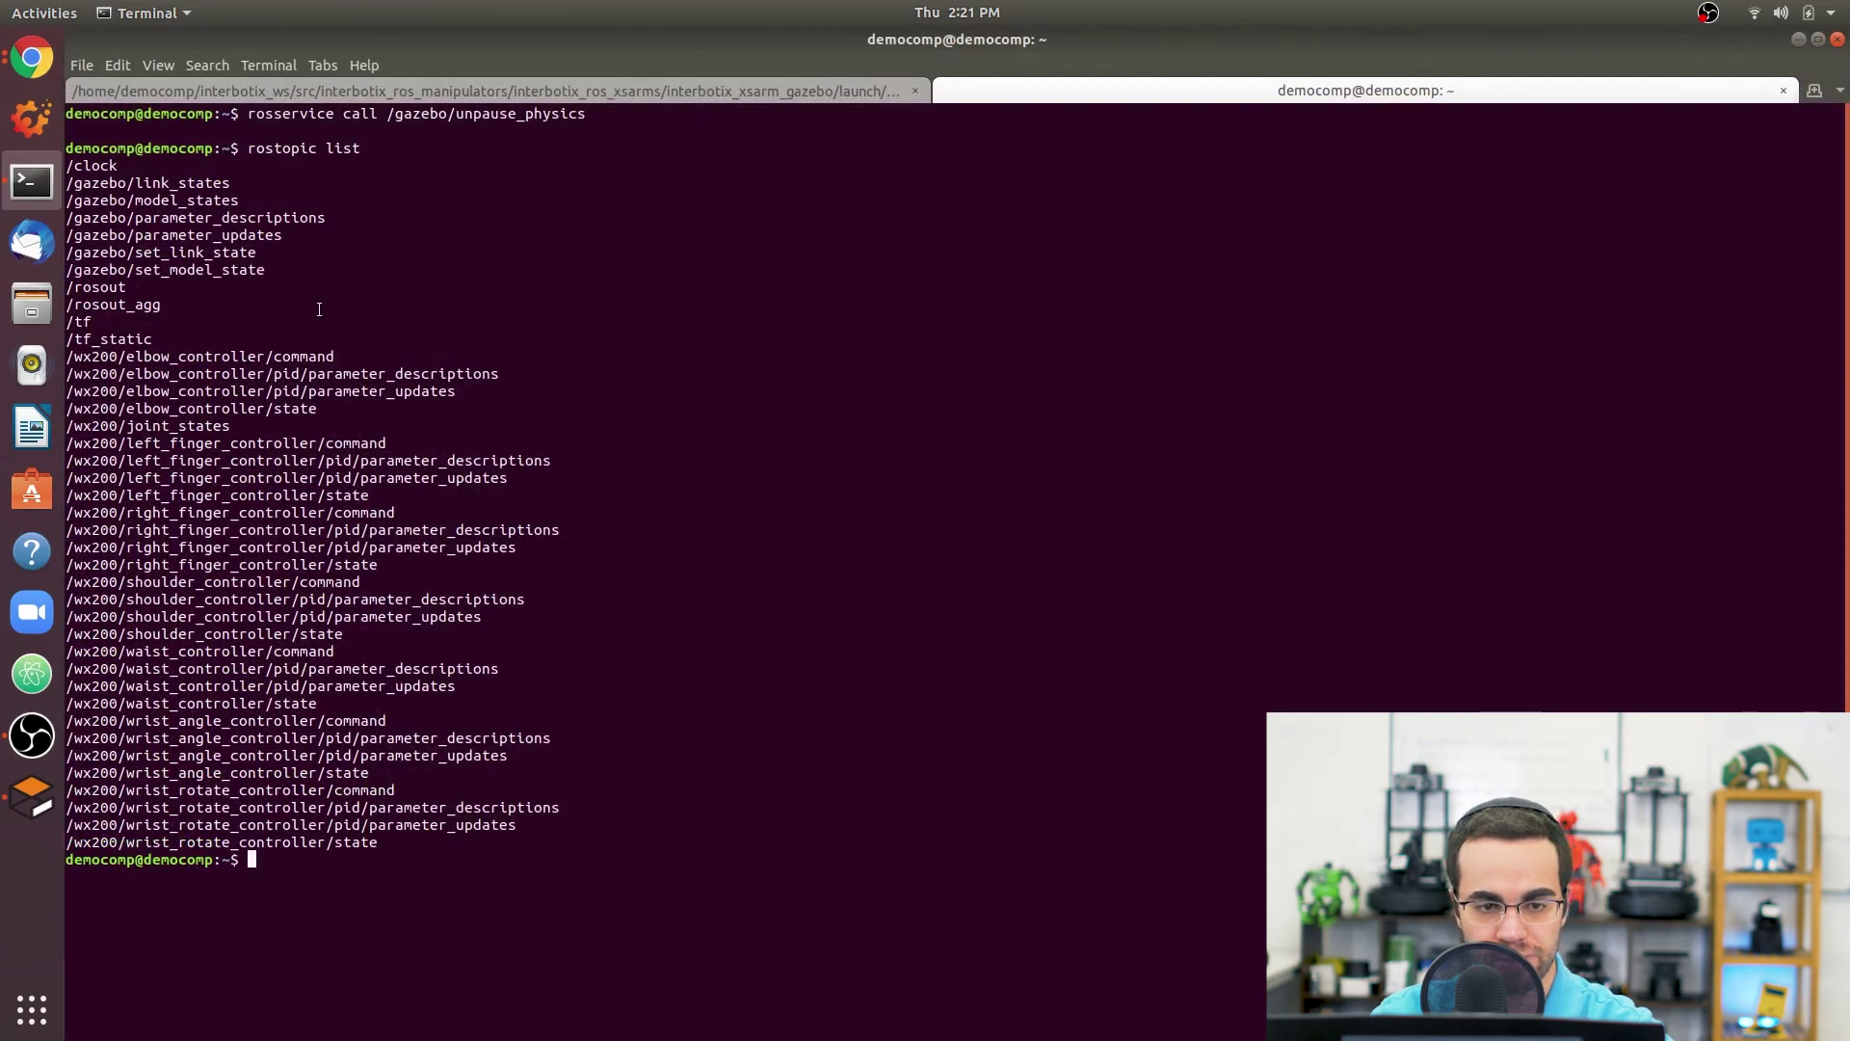
Examine the command topics of the elbow, left finger, wrist angle and wrist rotate controllers in the topic list.
{"action": "left_click_drag", "start_coordinate": [66, 357], "coordinate": [390, 359]}
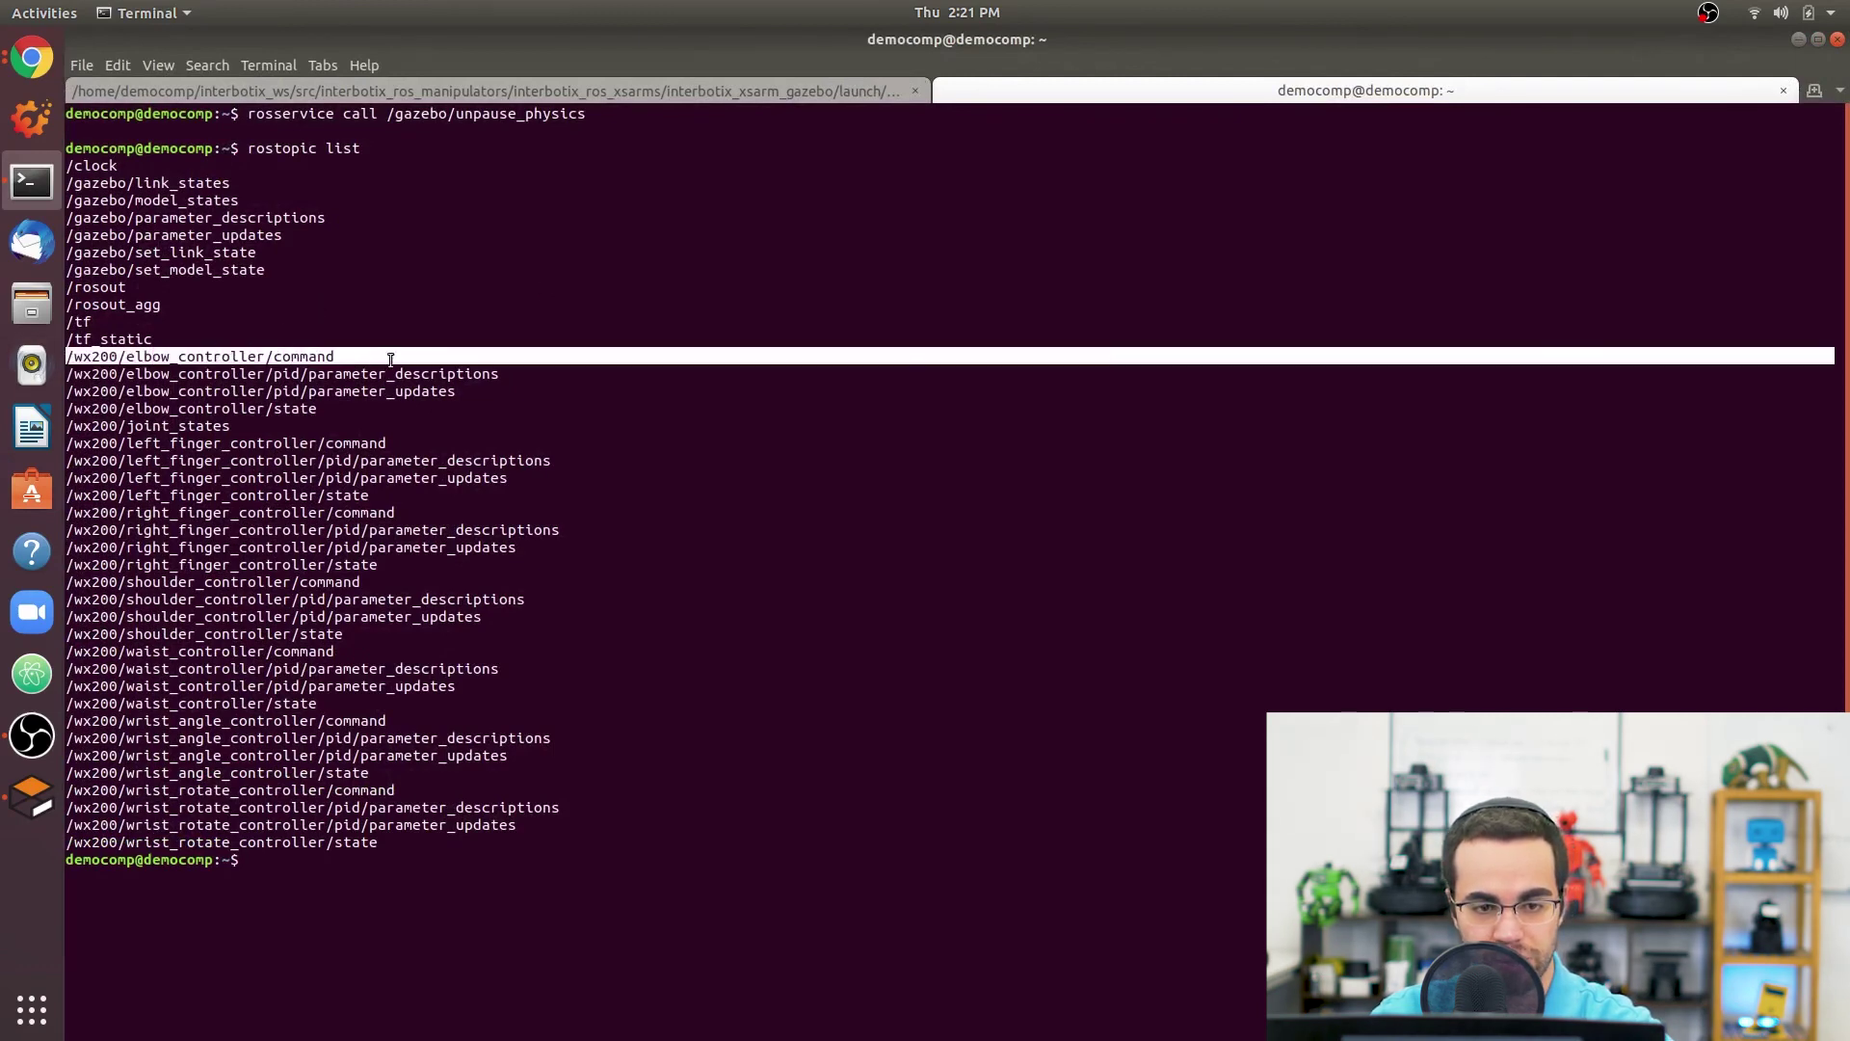
{"action": "triple_click", "coordinate": [395, 444]}
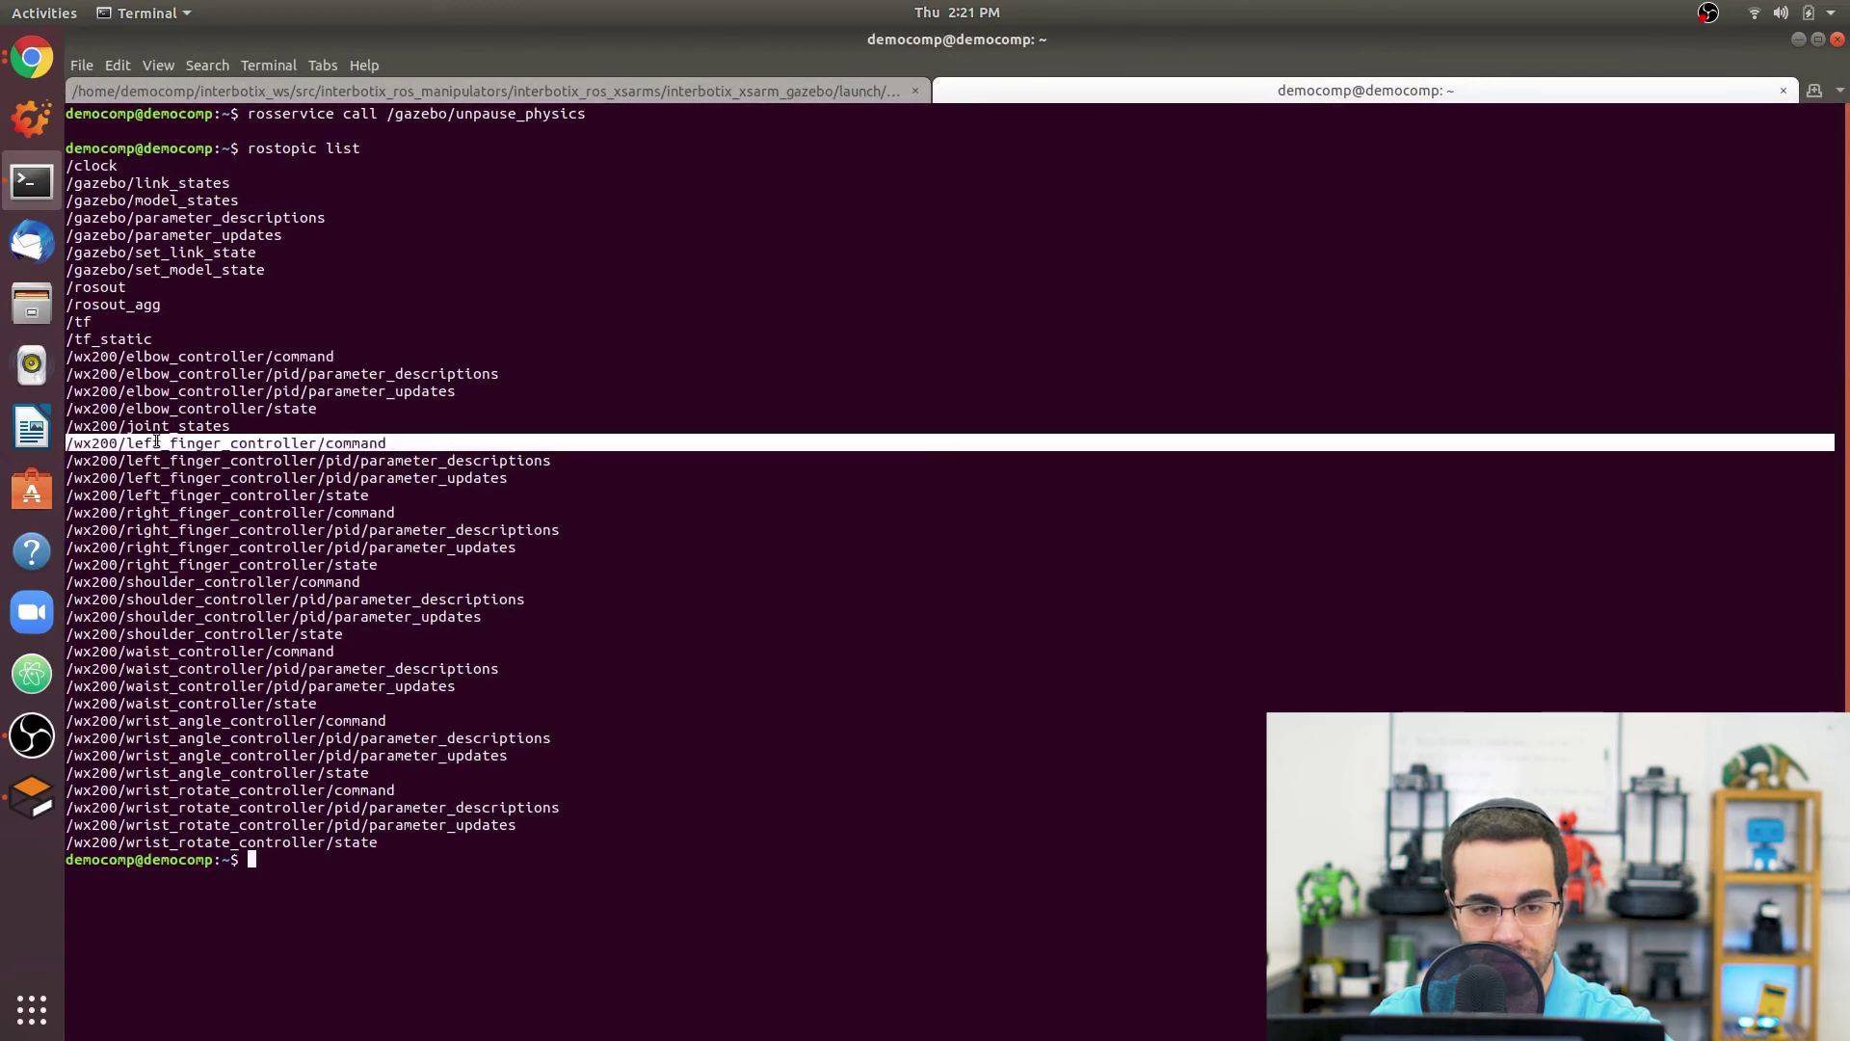
{"action": "left_click", "coordinate": [386, 448]}
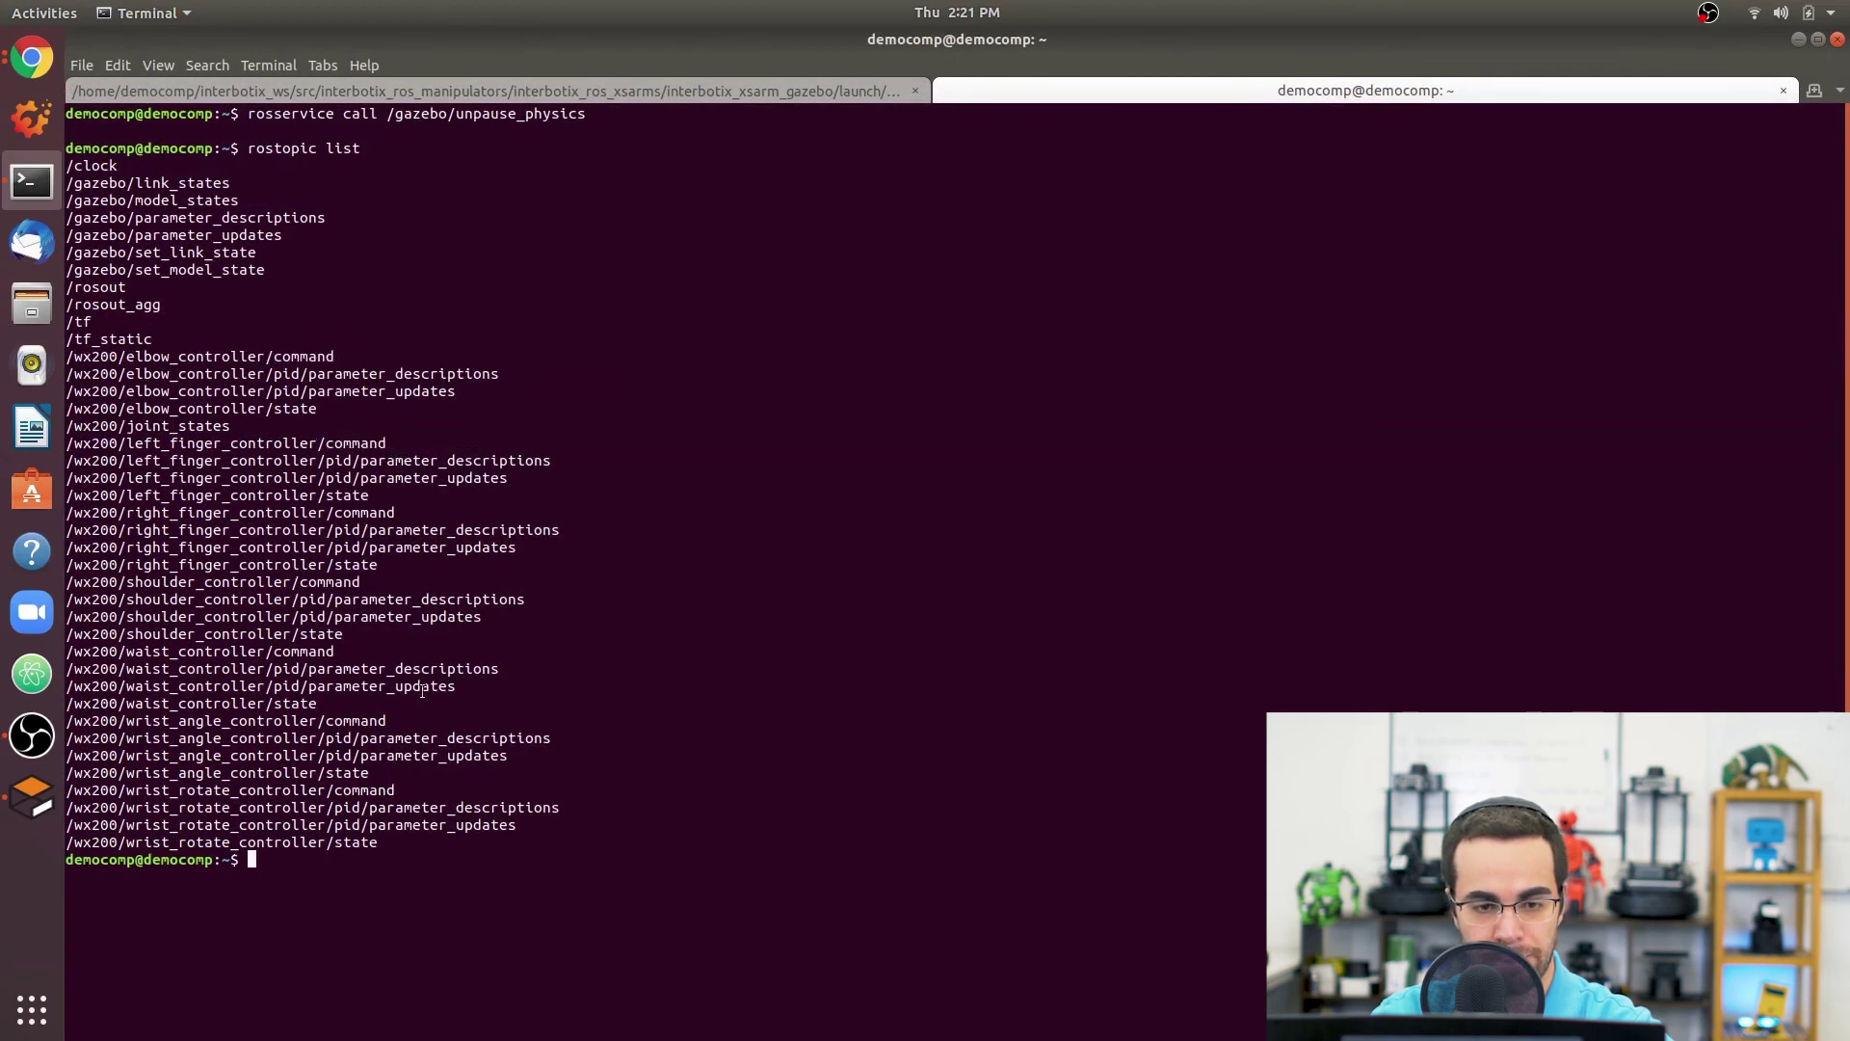
{"action": "left_click_drag", "start_coordinate": [198, 725], "coordinate": [336, 722]}
{"action": "left_click_drag", "start_coordinate": [233, 796], "coordinate": [409, 792]}
{"action": "left_click", "coordinate": [409, 792]}
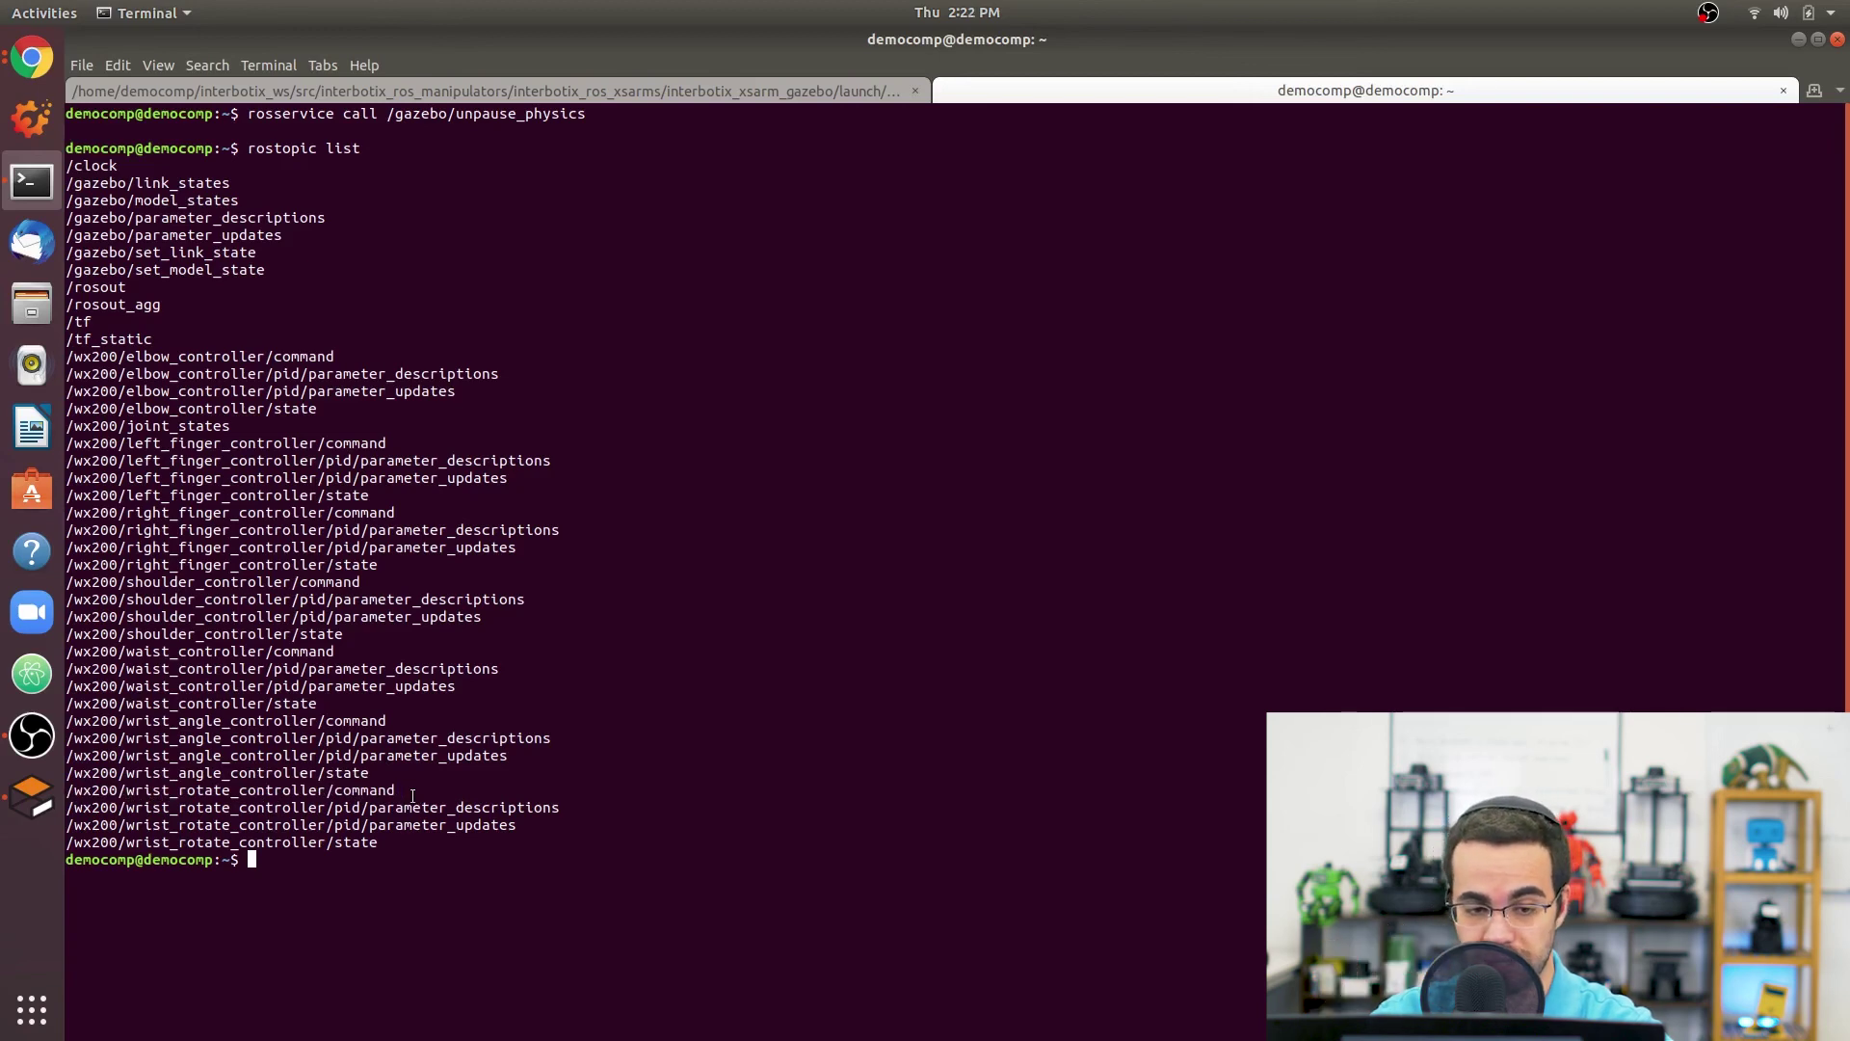
Restore the terminal beside the arm and publish std_msgs/Float64 data -1.0 once to /wx200/wrist_angle_controller/command with rostopic pub -1.
{"action": "left_click_drag", "start_coordinate": [817, 39], "coordinate": [361, 247]}
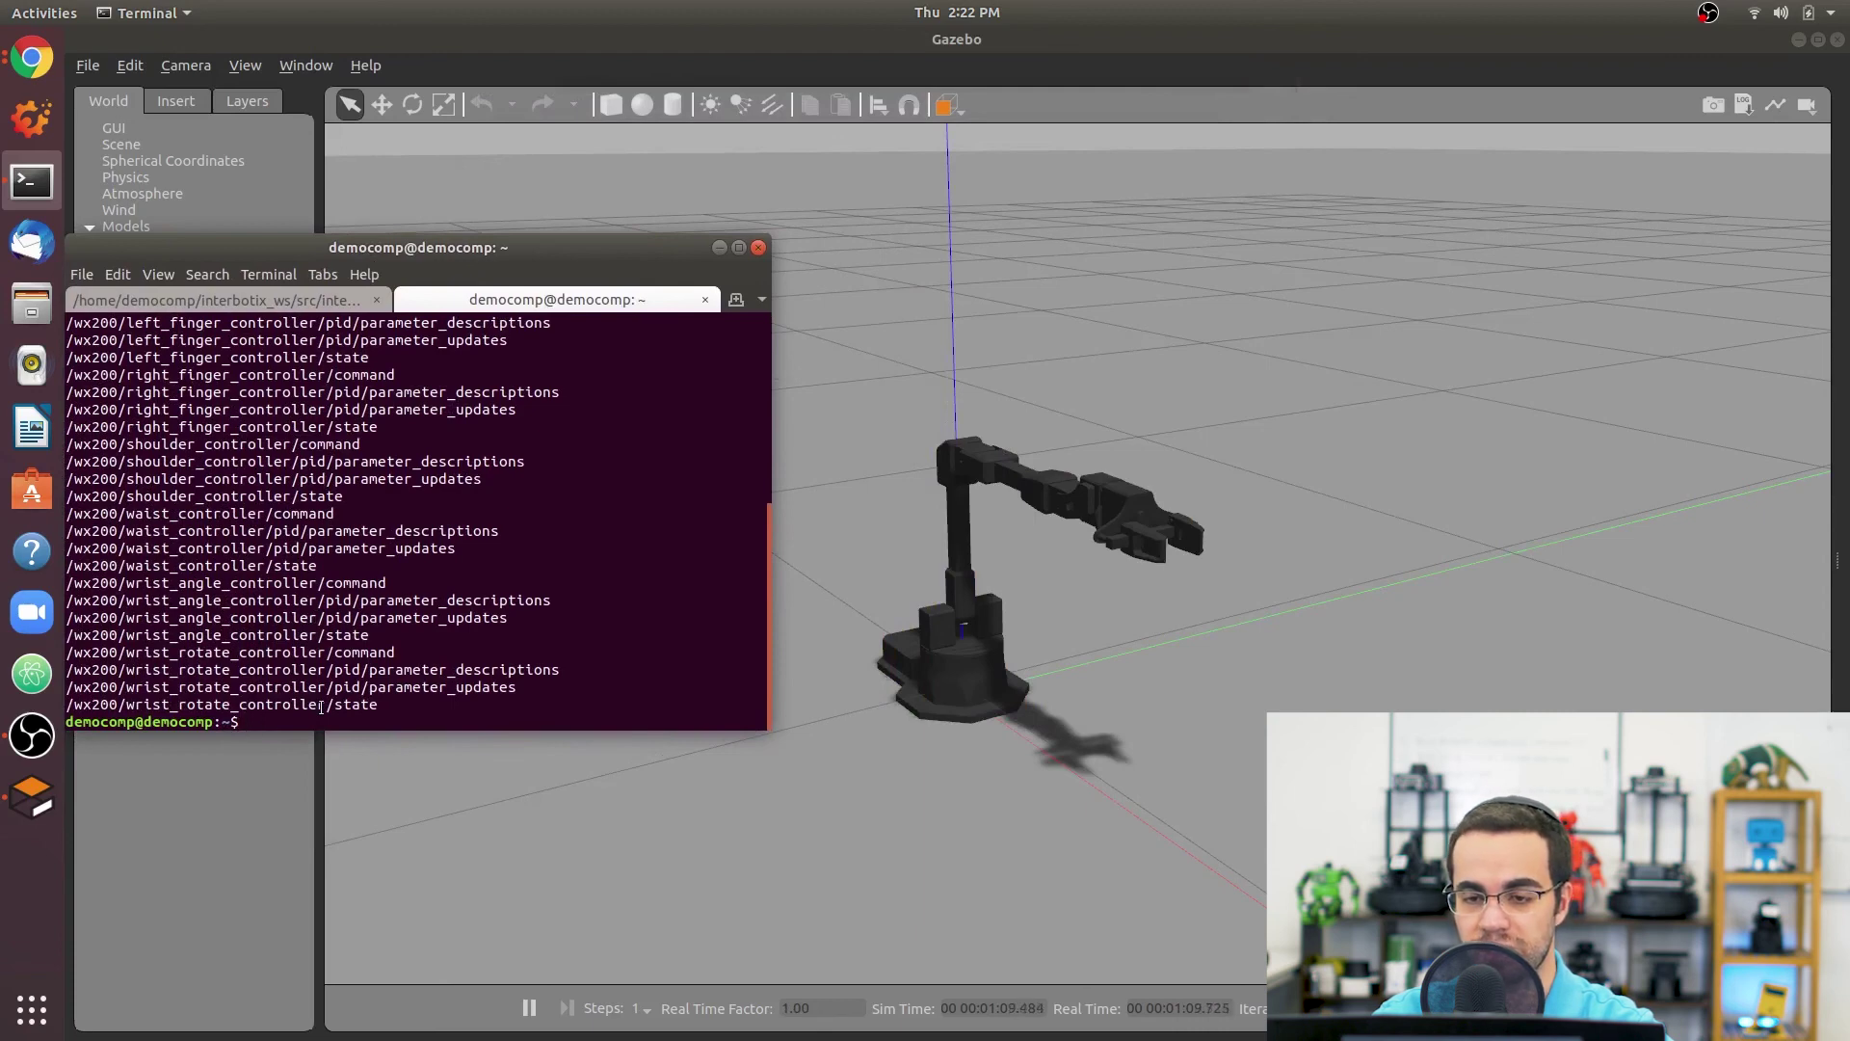
{"action": "type", "text": "rostopic pub -"}
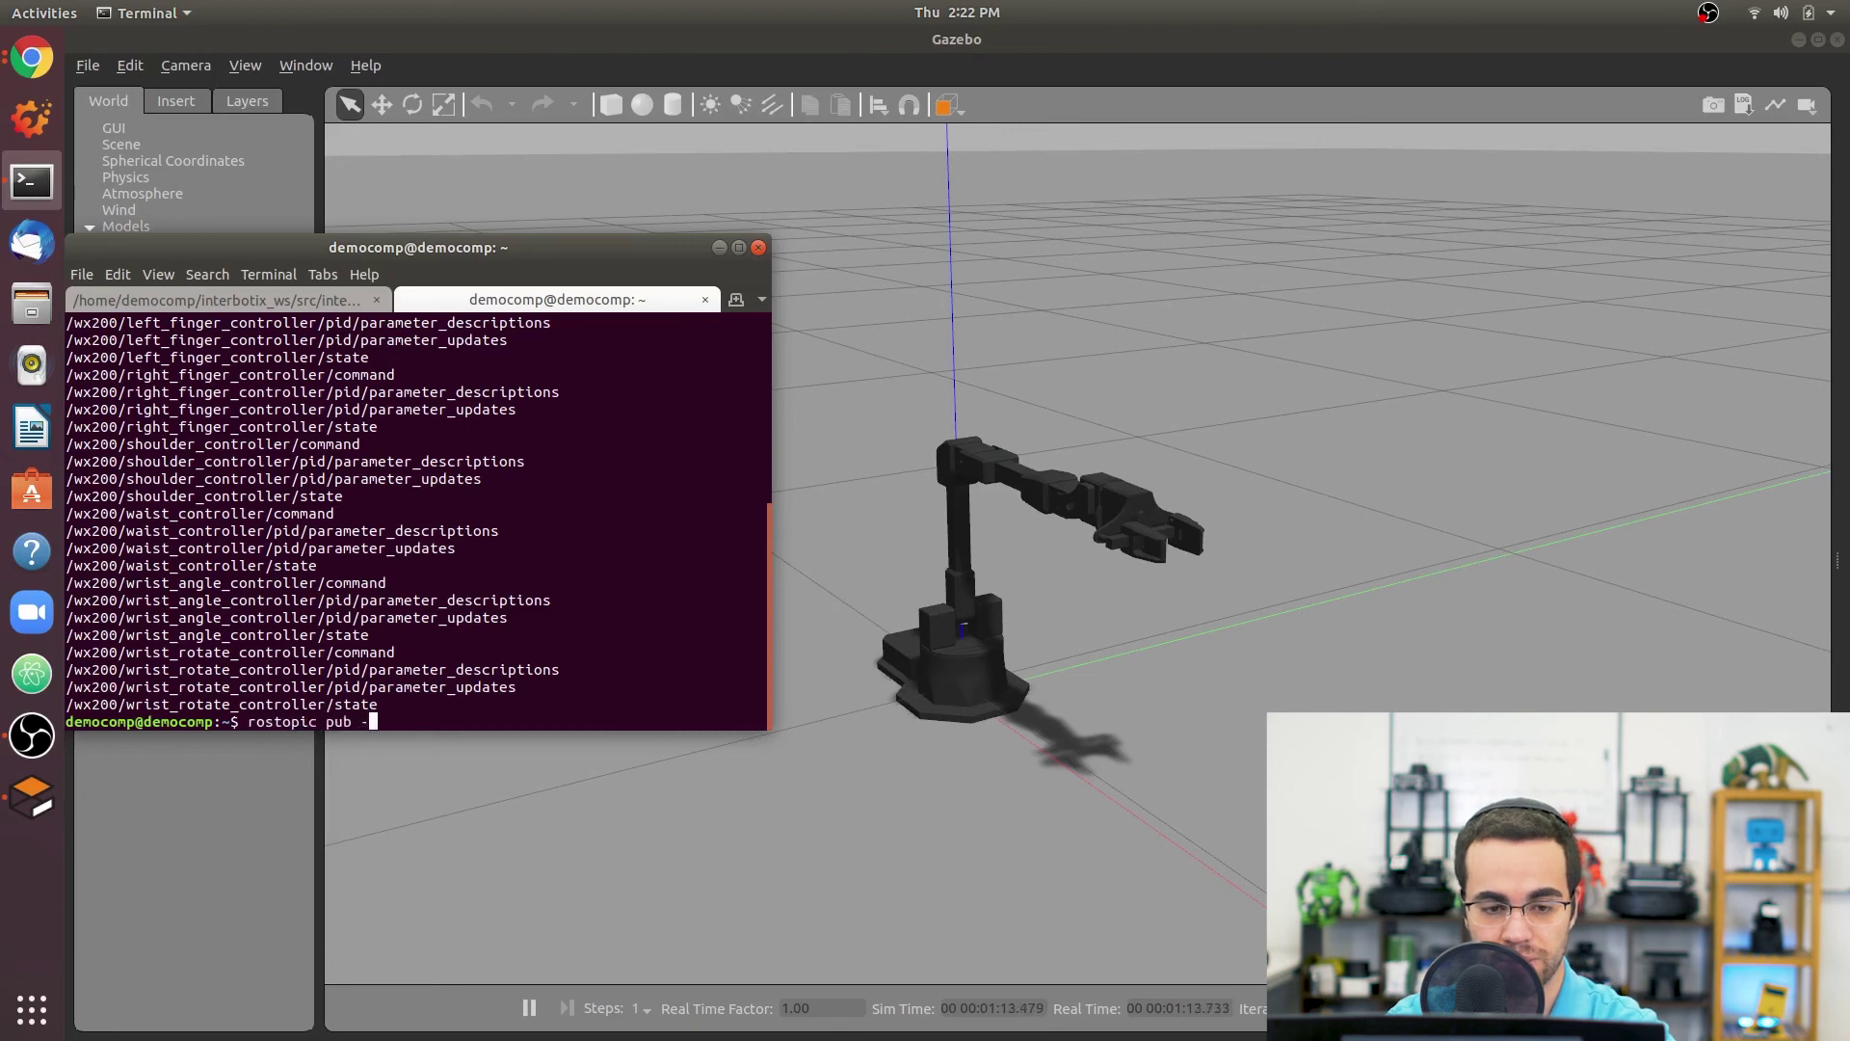
{"action": "type", "text": "1 /wx200/"}
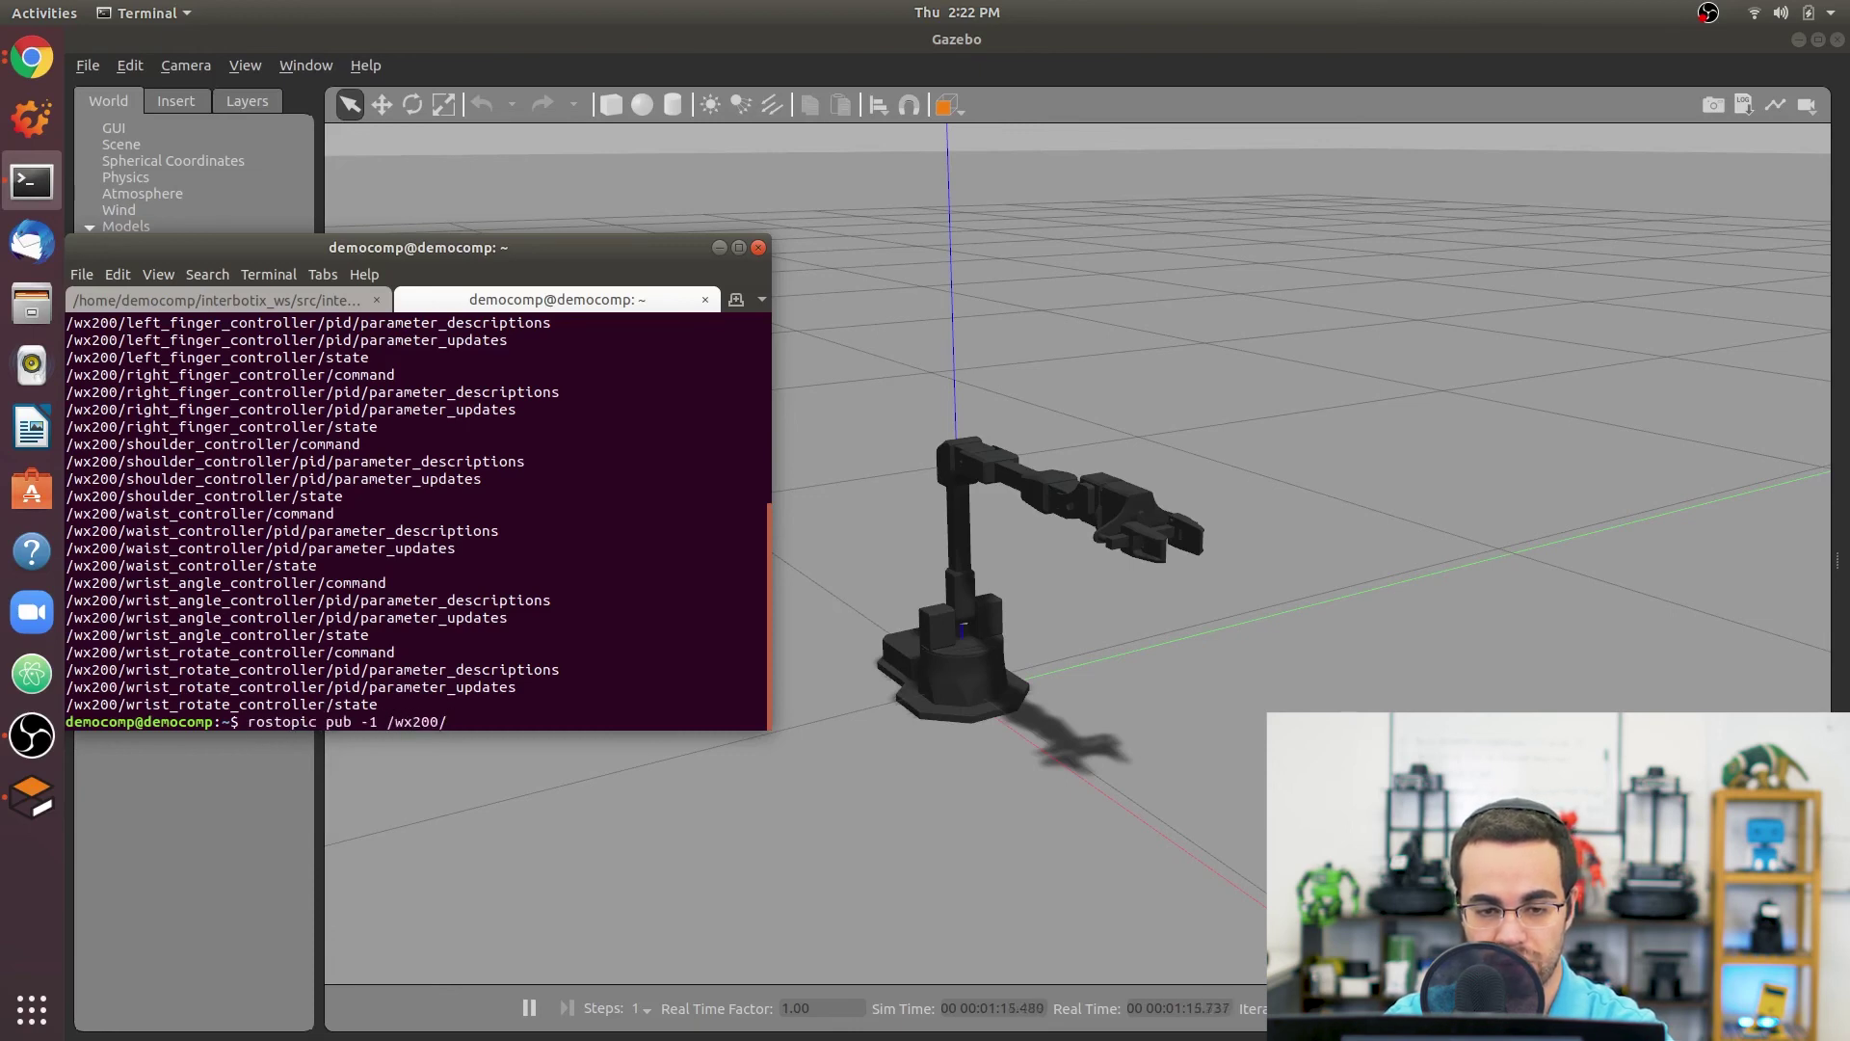
{"action": "type", "text": "w"}
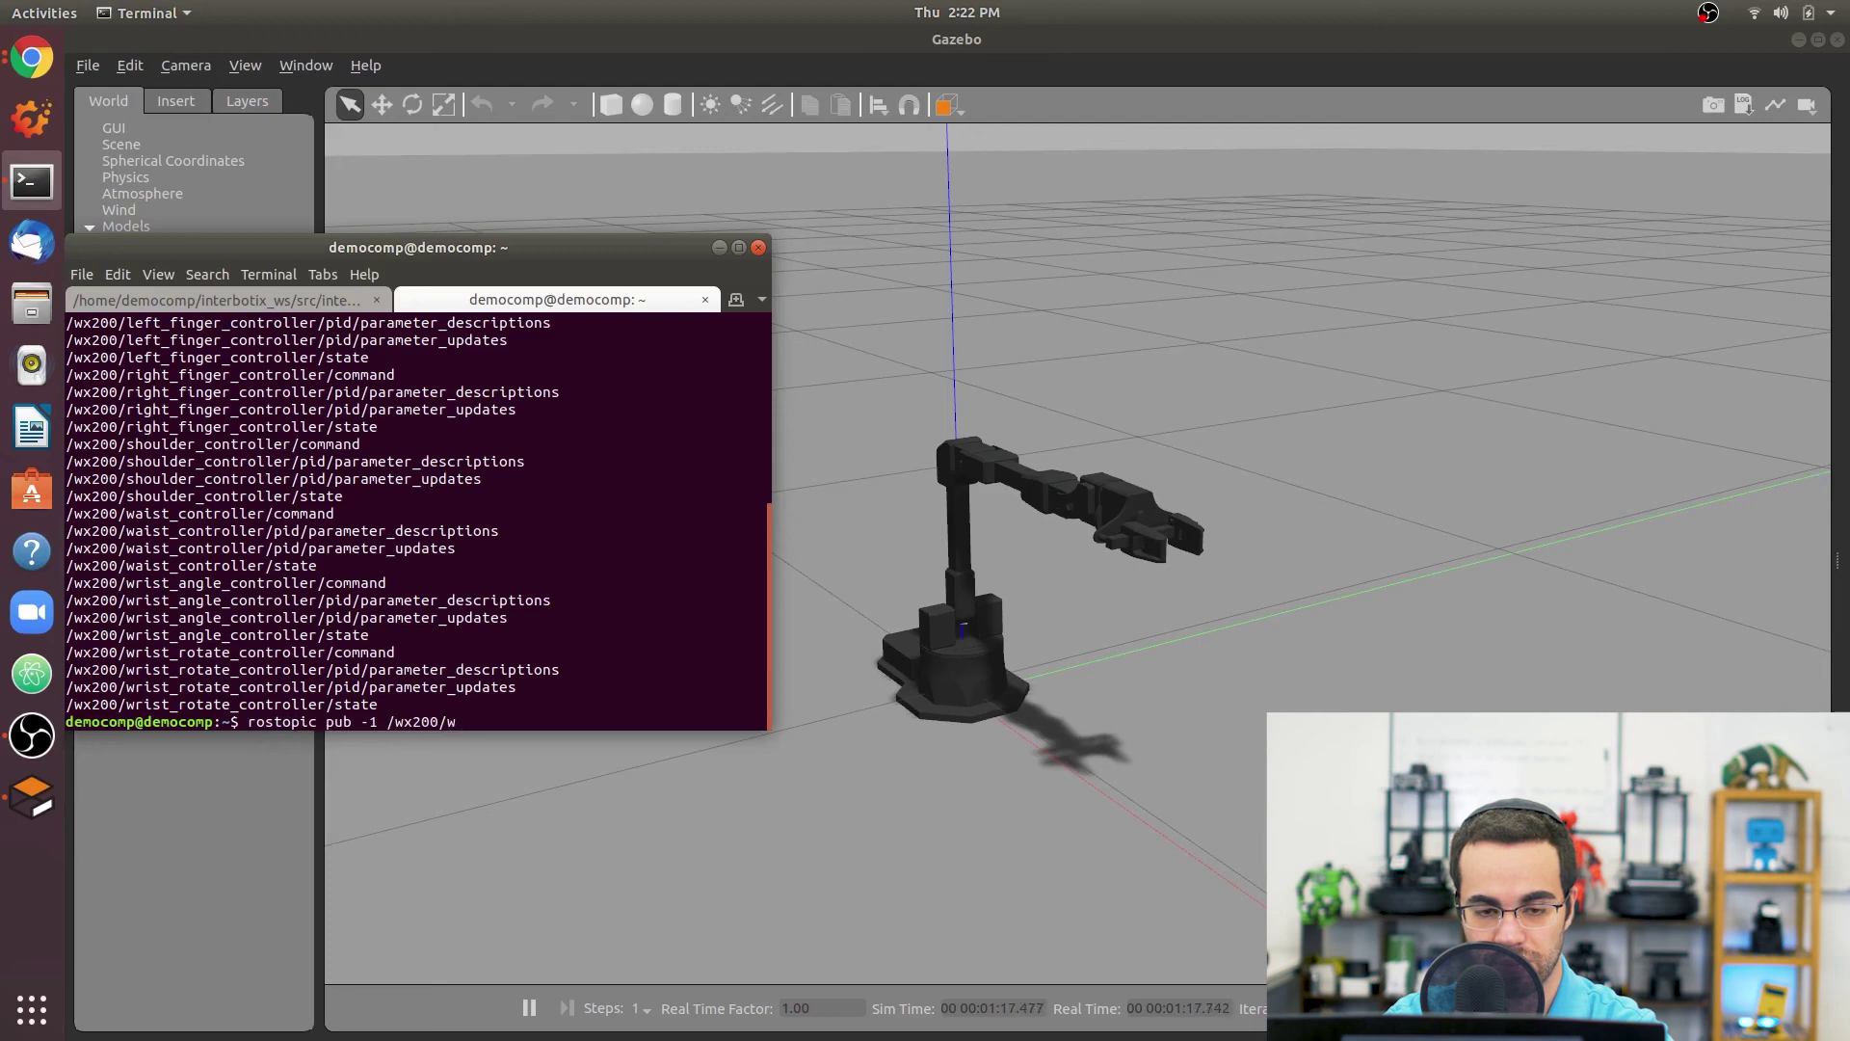
{"action": "type", "text": "rist_angle_con"}
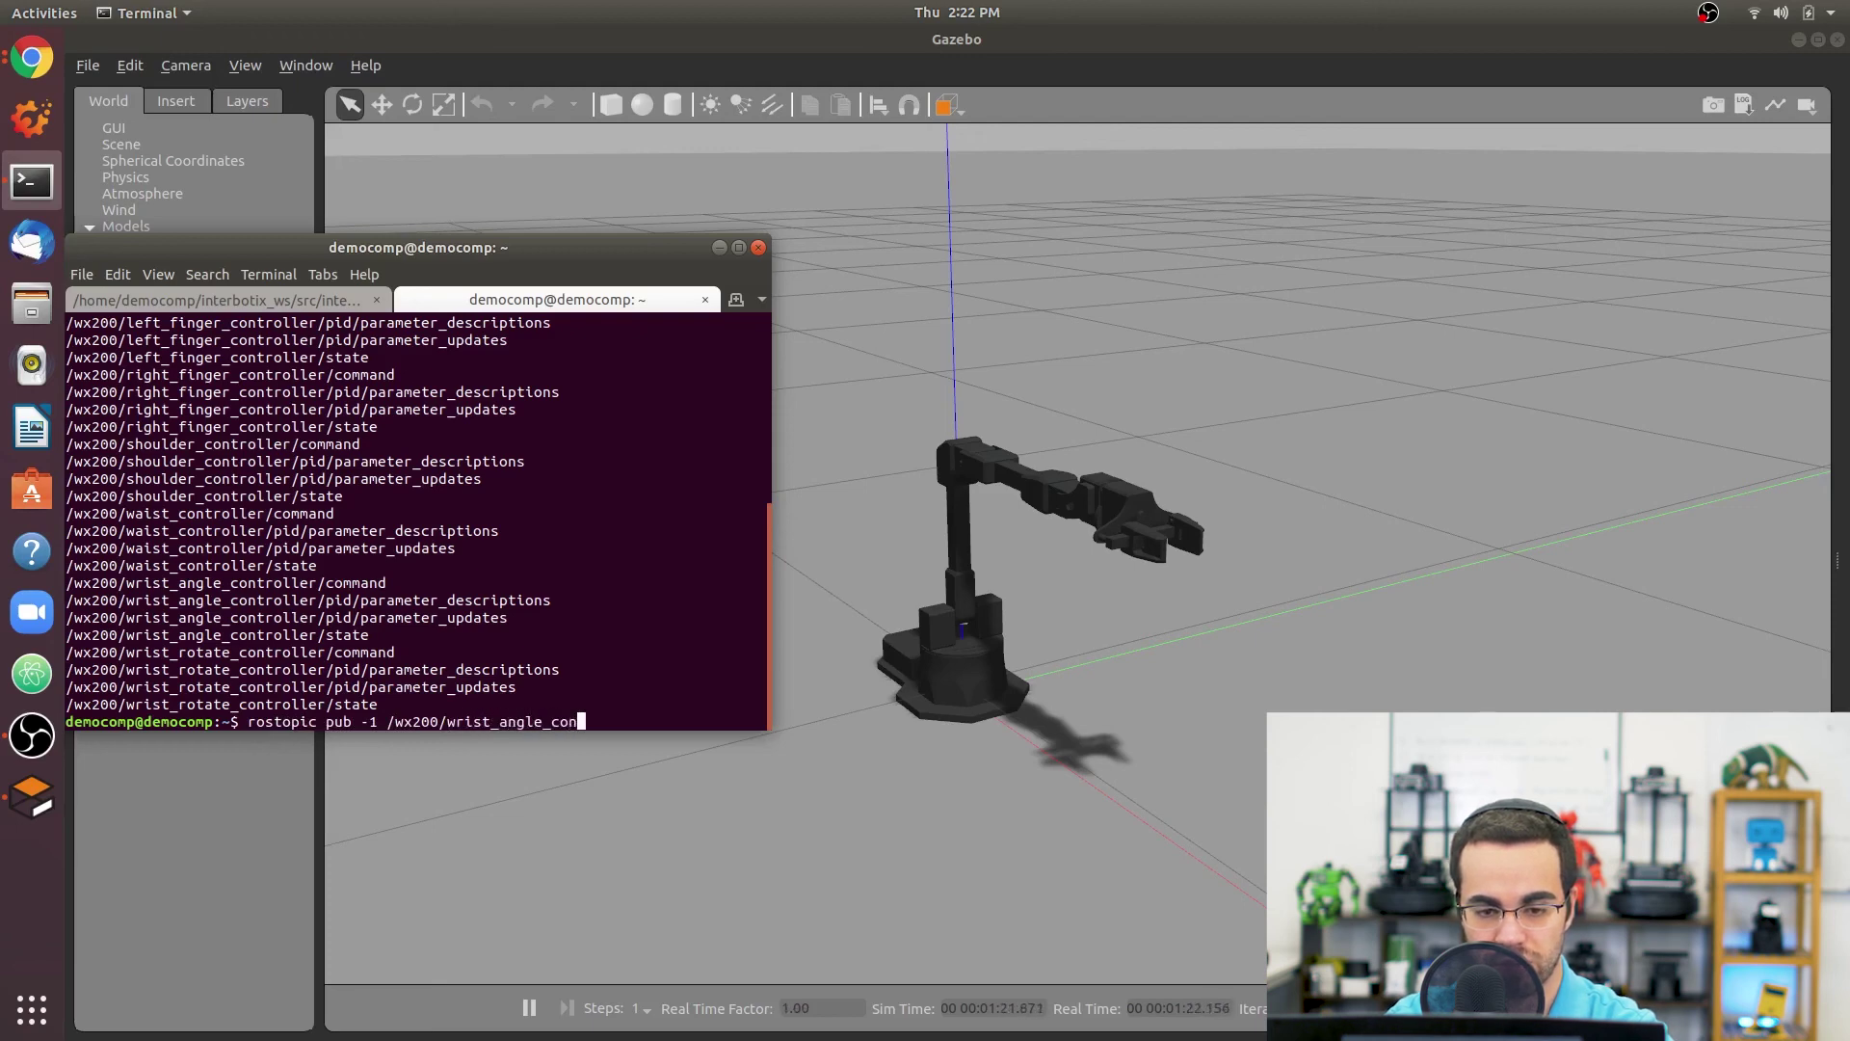
{"action": "key", "text": "Tab"}
{"action": "type", "text": "command"}
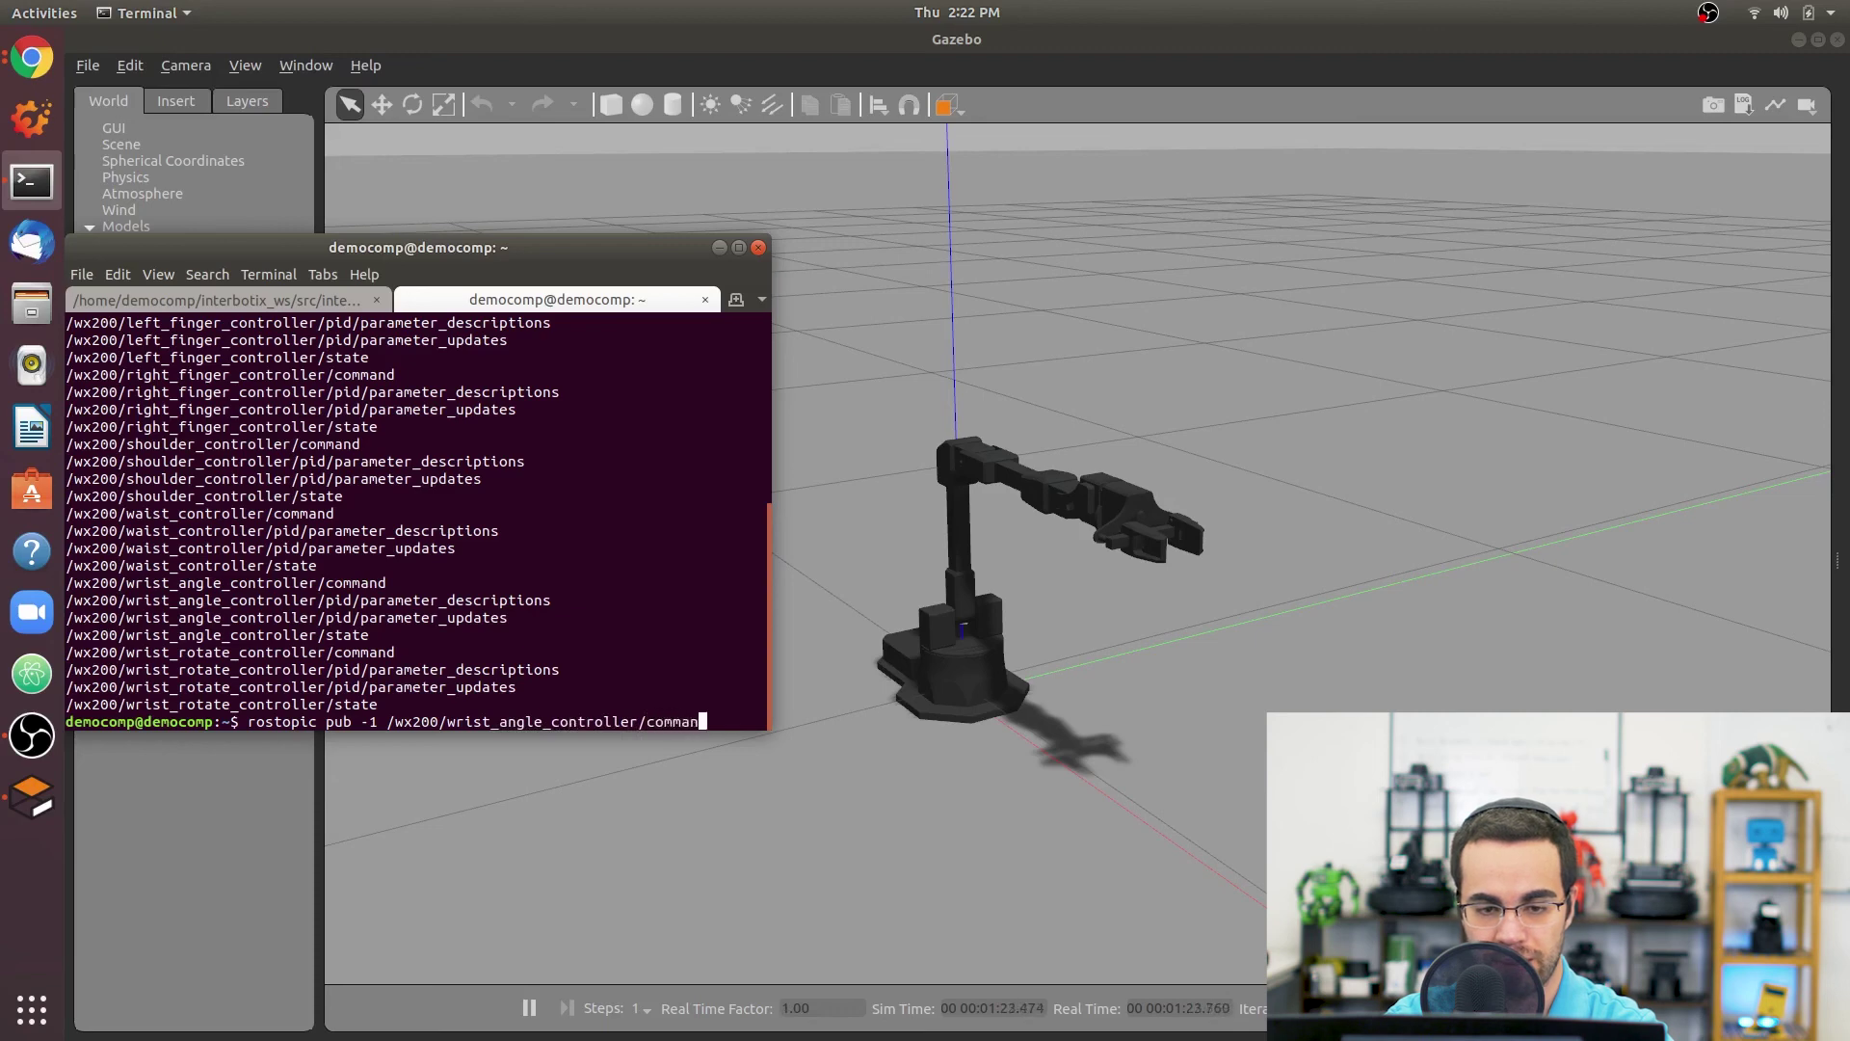
{"action": "key", "text": "Tab"}
{"action": "key", "text": "Tab"}
{"action": "key", "text": "Left"}
{"action": "key", "text": "Left"}
{"action": "key", "text": "Left"}
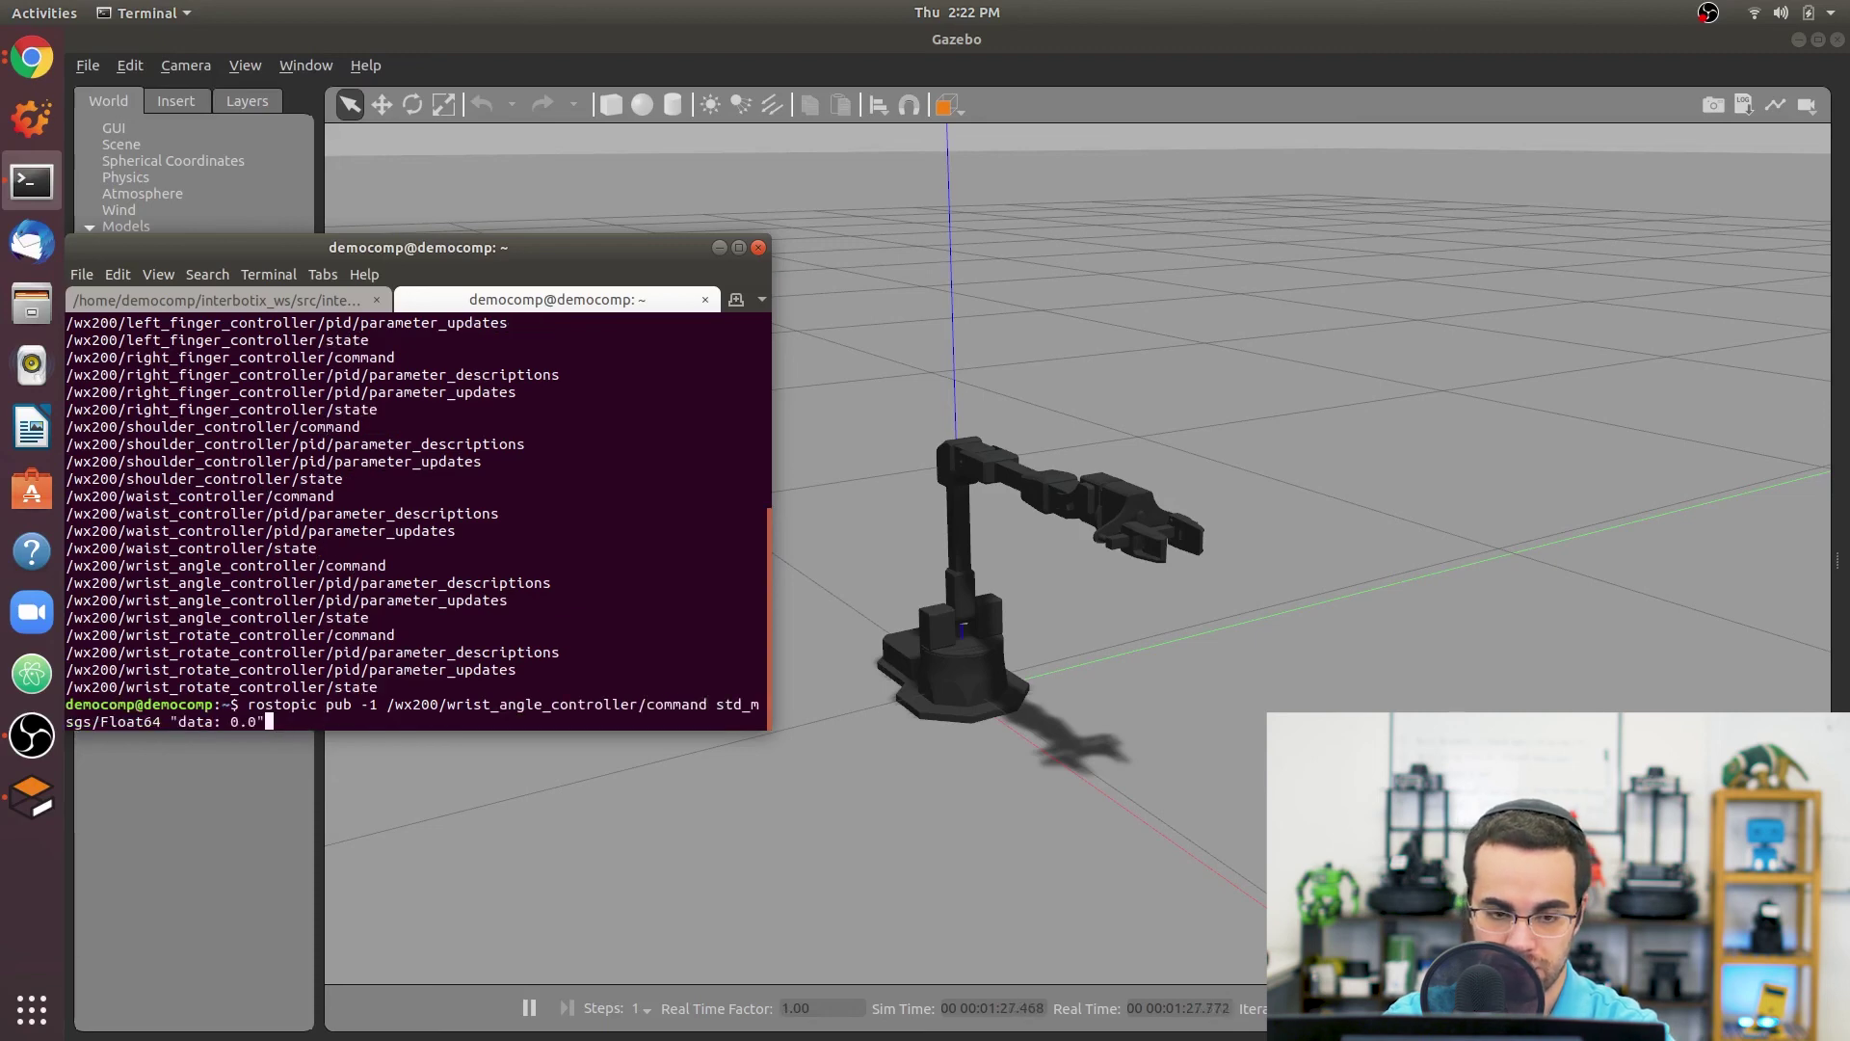
{"action": "key", "text": "BackSpace"}
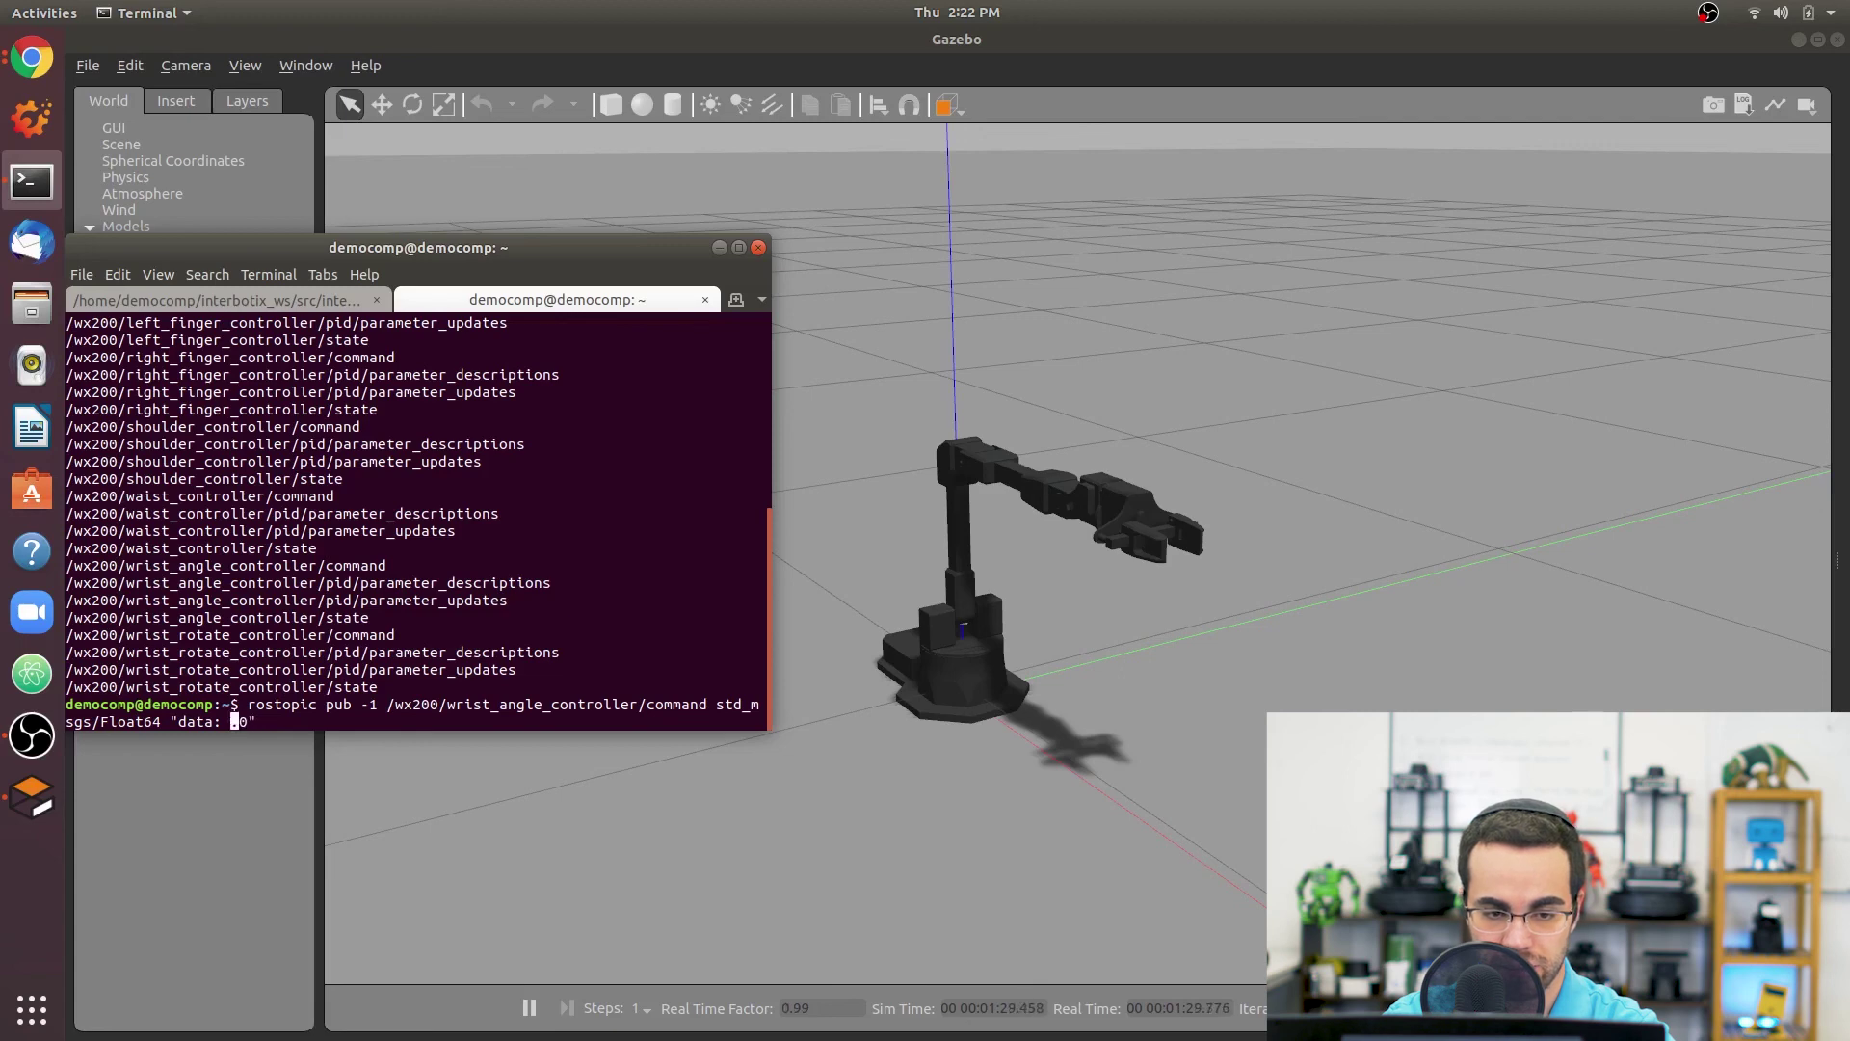
{"action": "type", "text": "-1."}
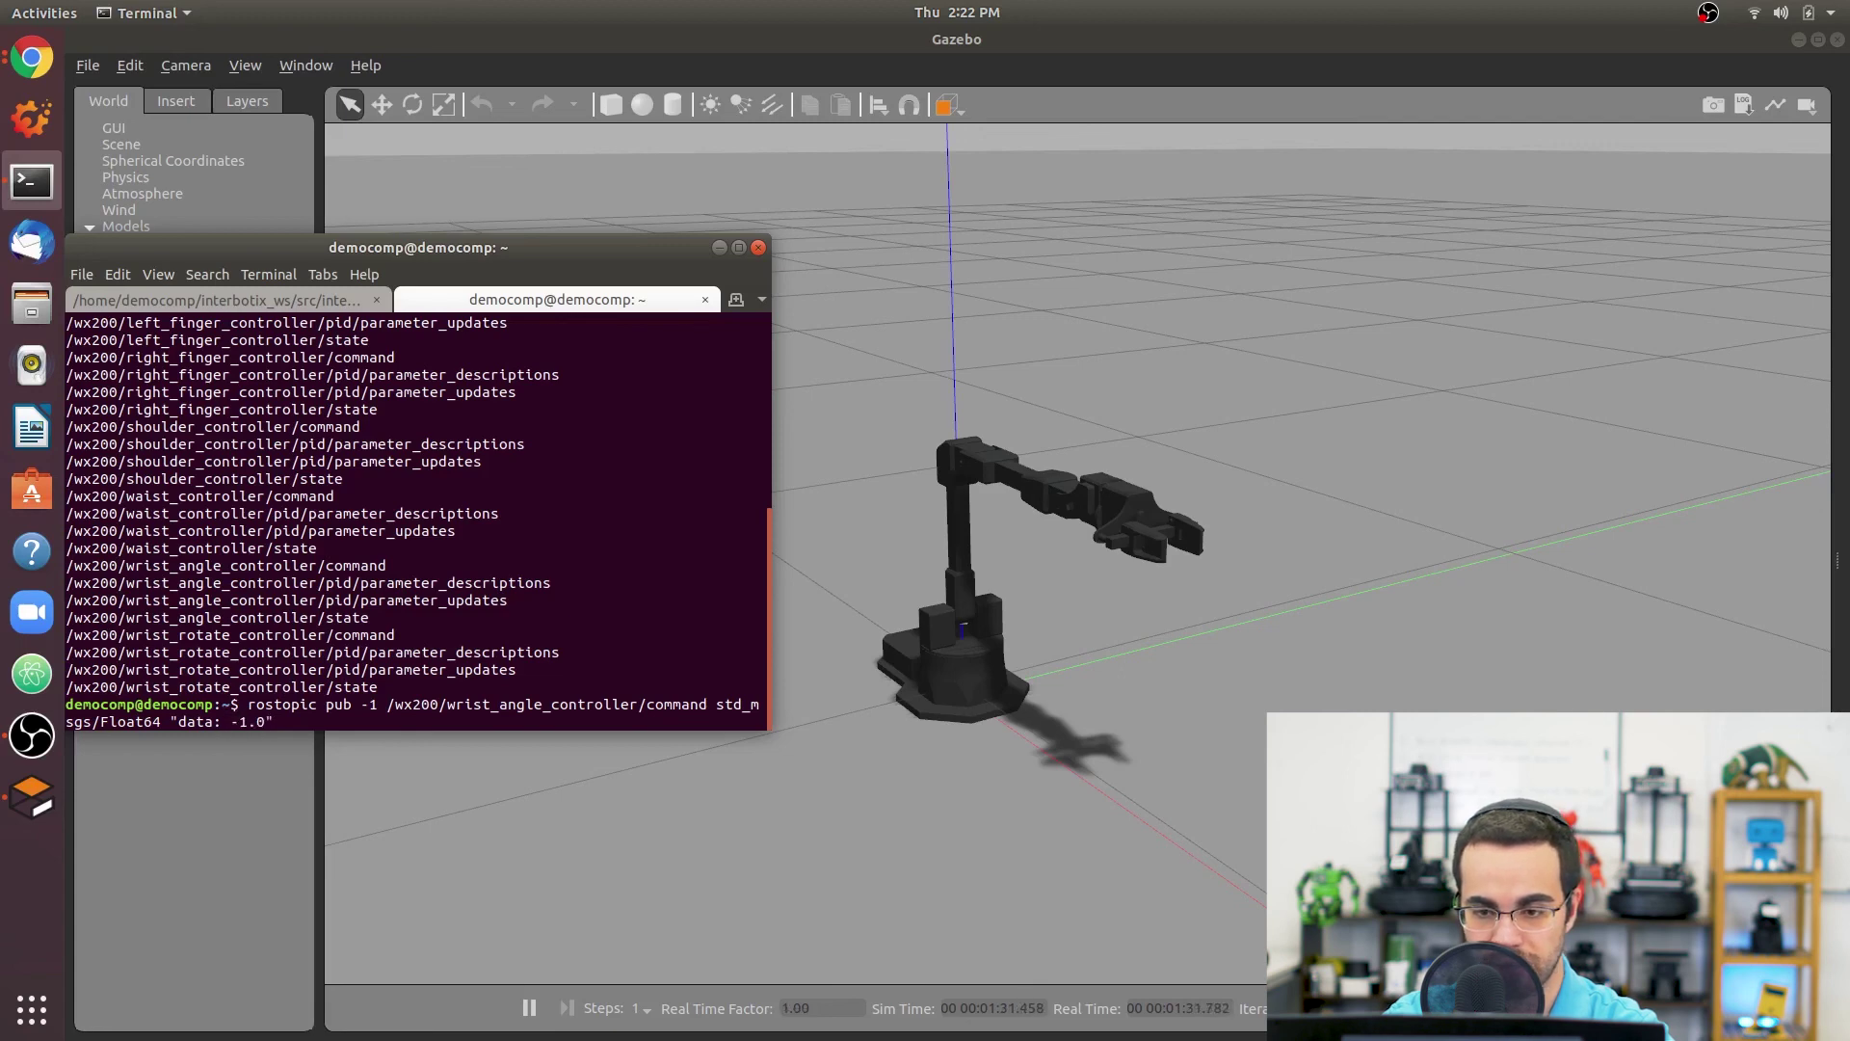
{"action": "key", "text": "Return"}
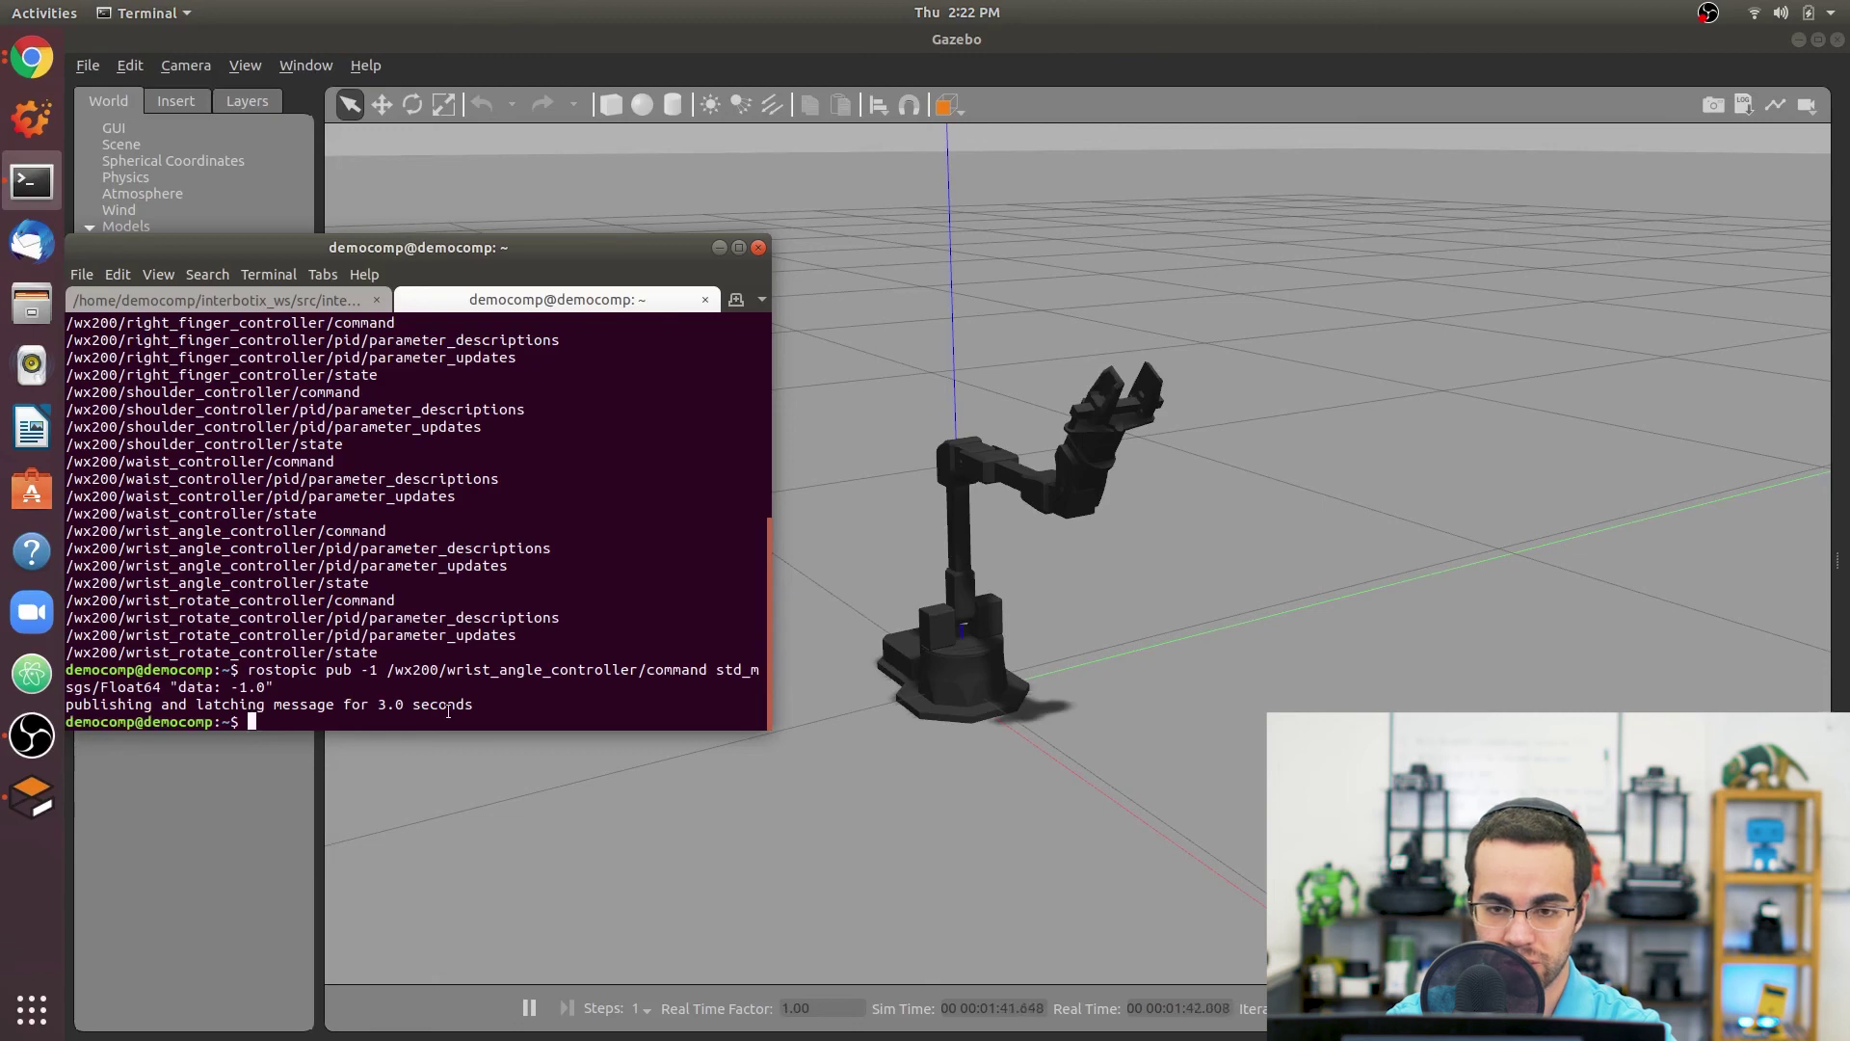
Recall the last rostopic pub command and change its target from the wrist angle controller to /wx200/elbow_controller/command.
{"action": "type", "text": "rostopic"}
{"action": "key", "text": "ctrl+u"}
{"action": "key", "text": "Up"}
{"action": "key", "text": "Left"}
{"action": "key", "text": "Left"}
{"action": "key", "text": "Left"}
{"action": "key", "text": "Left"}
{"action": "key", "text": "Left"}
{"action": "key", "text": "Left"}
{"action": "key", "text": "Left"}
{"action": "key", "text": "Left"}
{"action": "key", "text": "Left"}
{"action": "key", "text": "Left"}
{"action": "key", "text": "Left"}
{"action": "key", "text": "Left"}
{"action": "key", "text": "Left"}
{"action": "key", "text": "Left"}
{"action": "key", "text": "Left"}
{"action": "key", "text": "Left"}
{"action": "key", "text": "Left"}
{"action": "key", "text": "Left"}
{"action": "key", "text": "Left"}
{"action": "key", "text": "Left"}
{"action": "key", "text": "Left"}
{"action": "key", "text": "Left"}
{"action": "key", "text": "BackSpace"}
{"action": "key", "text": "BackSpace"}
{"action": "key", "text": "BackSpace"}
{"action": "key", "text": "BackSpace"}
{"action": "key", "text": "BackSpace"}
{"action": "key", "text": "BackSpace"}
{"action": "key", "text": "BackSpace"}
{"action": "key", "text": "BackSpace"}
{"action": "key", "text": "BackSpace"}
{"action": "key", "text": "BackSpace"}
{"action": "key", "text": "BackSpace"}
{"action": "type", "text": "elbow"}
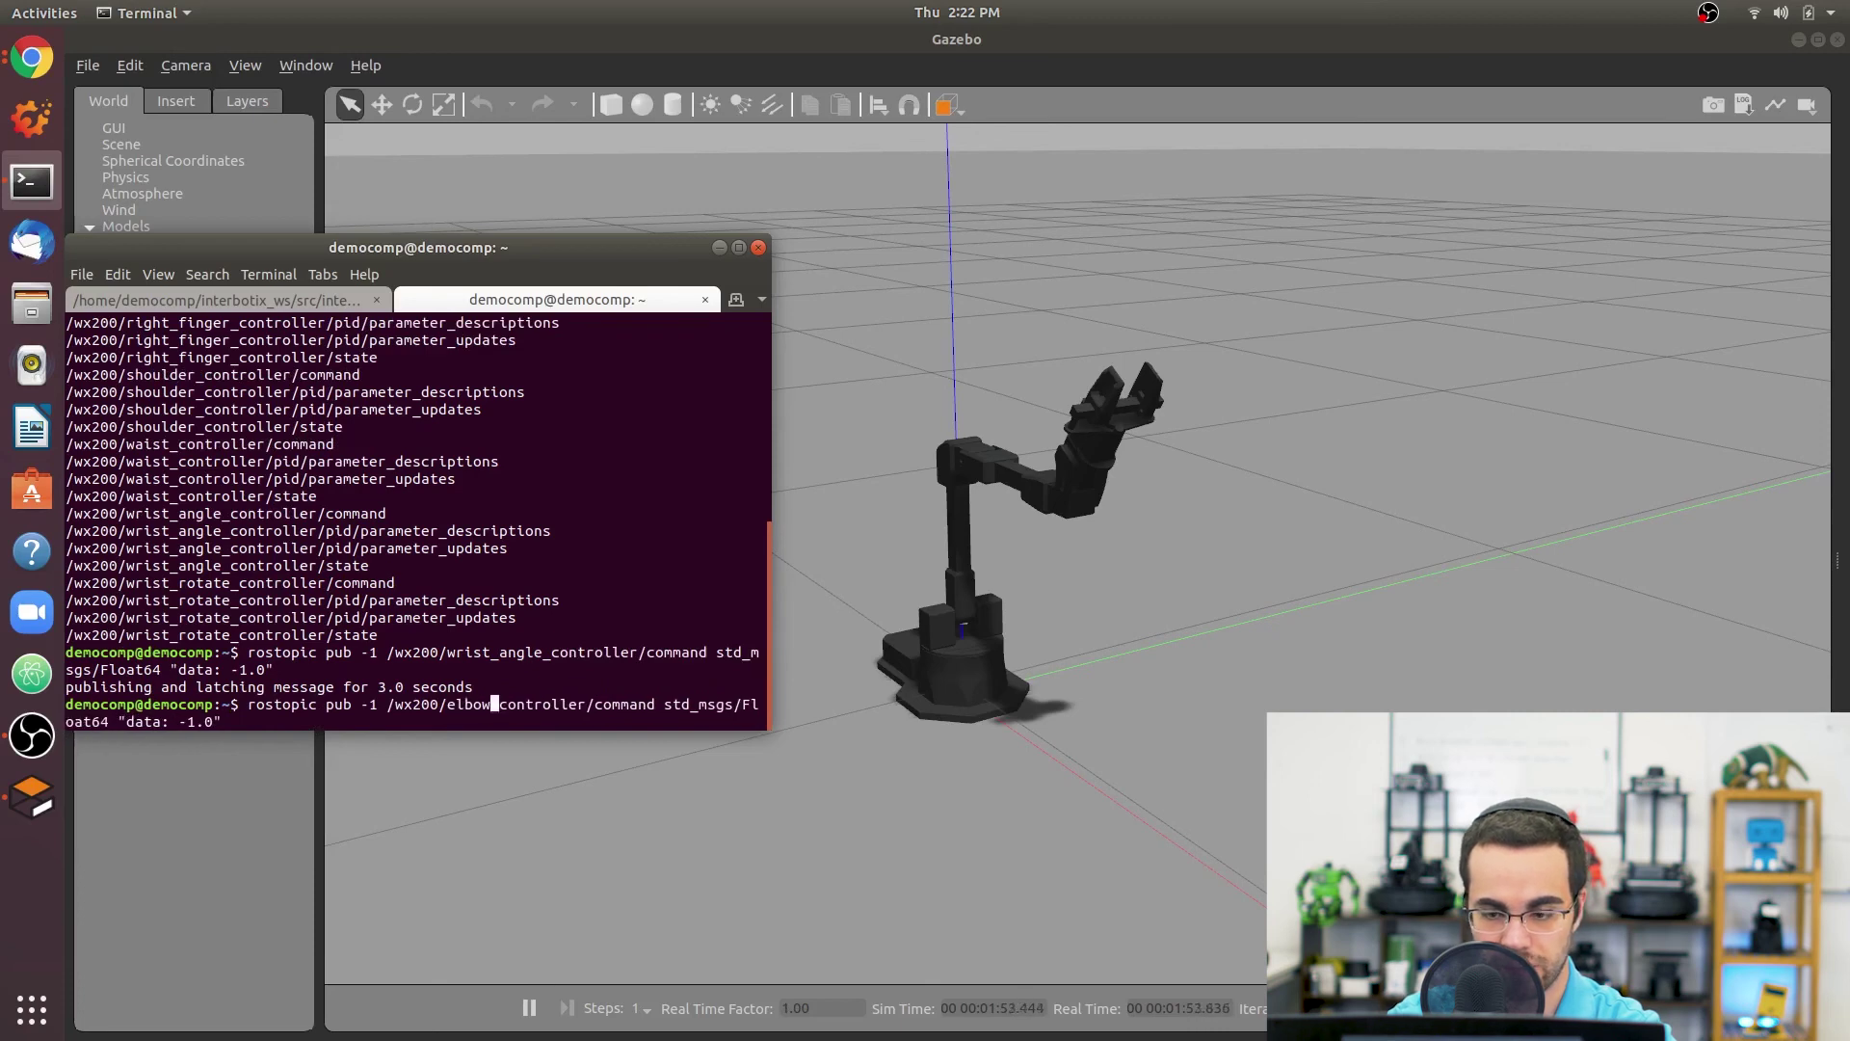
Set the message data to 1.0 and publish it once to the elbow controller.
{"action": "key", "text": "Right"}
{"action": "key", "text": "Right"}
{"action": "key", "text": "Right"}
{"action": "key", "text": "Right"}
{"action": "key", "text": "Right"}
{"action": "key", "text": "Right"}
{"action": "key", "text": "Right"}
{"action": "key", "text": "Right"}
{"action": "key", "text": "Right"}
{"action": "key", "text": "Right"}
{"action": "key", "text": "Right"}
{"action": "key", "text": "Right"}
{"action": "key", "text": "Right"}
{"action": "key", "text": "Right"}
{"action": "key", "text": "Right"}
{"action": "key", "text": "Right"}
{"action": "key", "text": "Right"}
{"action": "key", "text": "Right"}
{"action": "key", "text": "Right"}
{"action": "key", "text": "Right"}
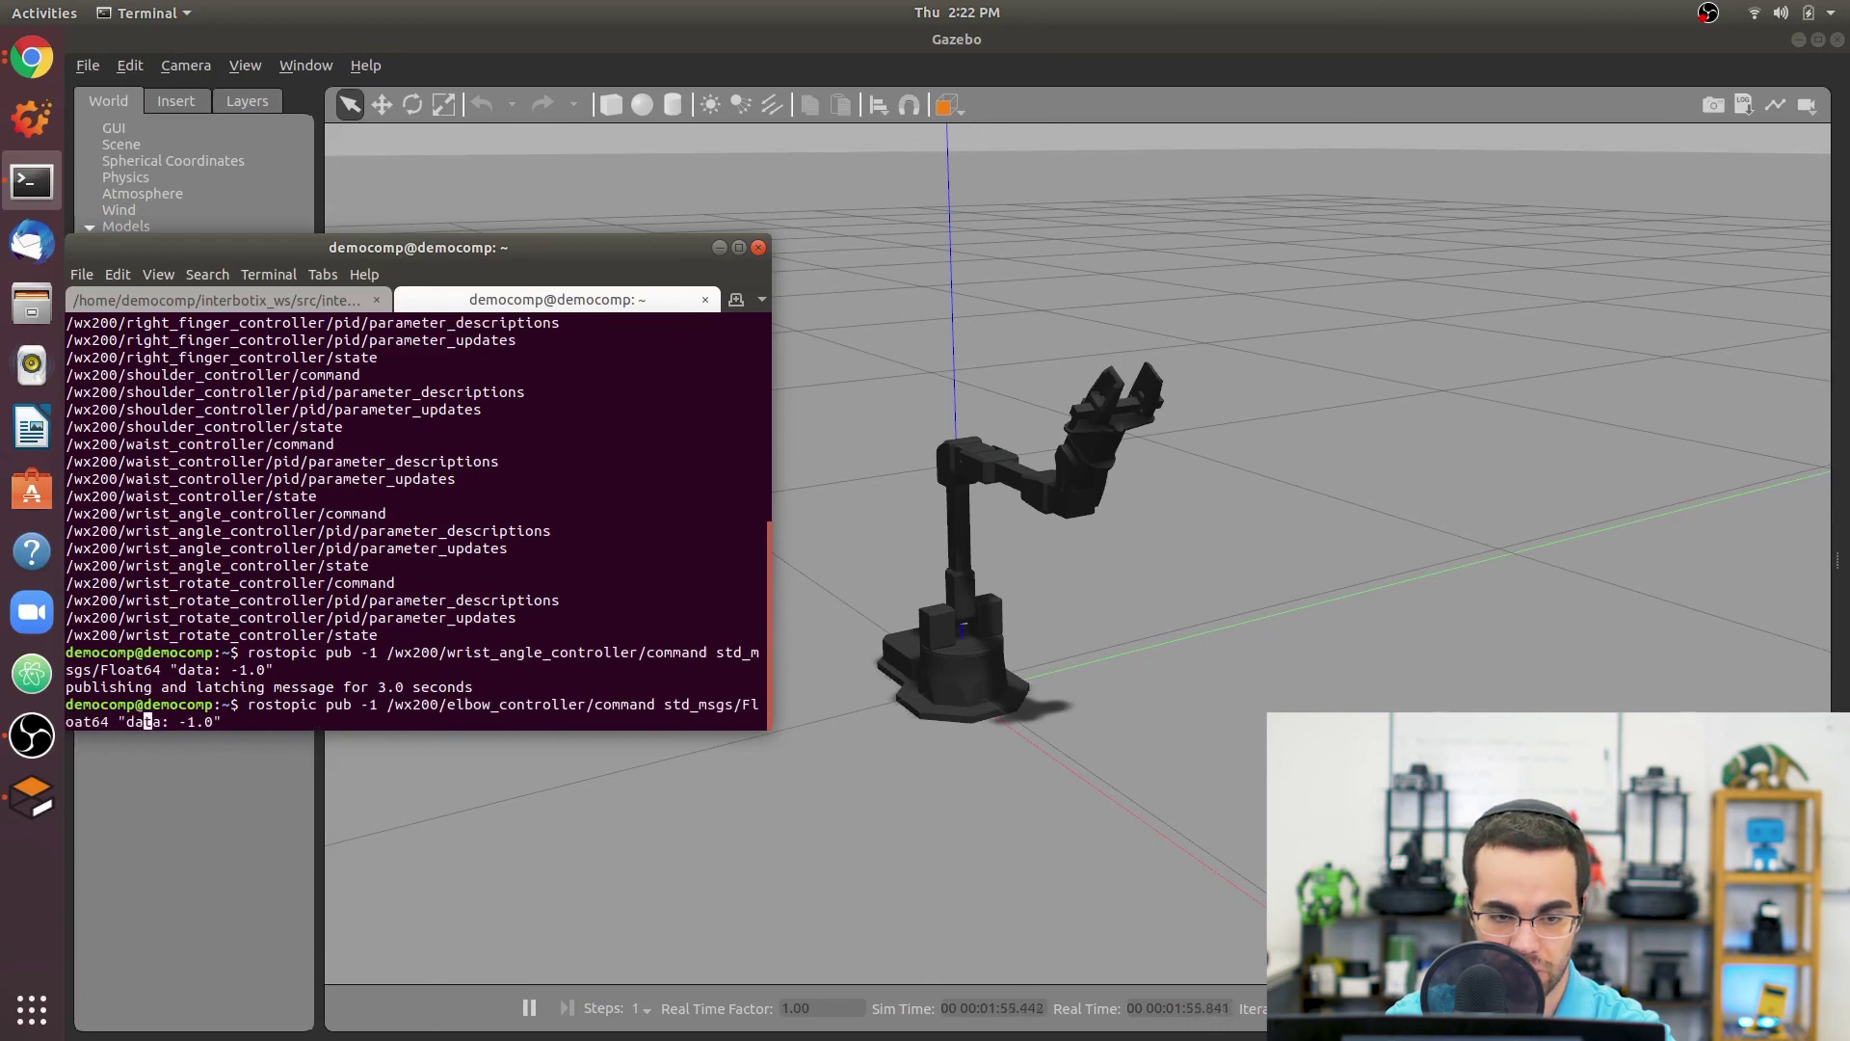
{"action": "key", "text": "BackSpace"}
{"action": "key", "text": "Return"}
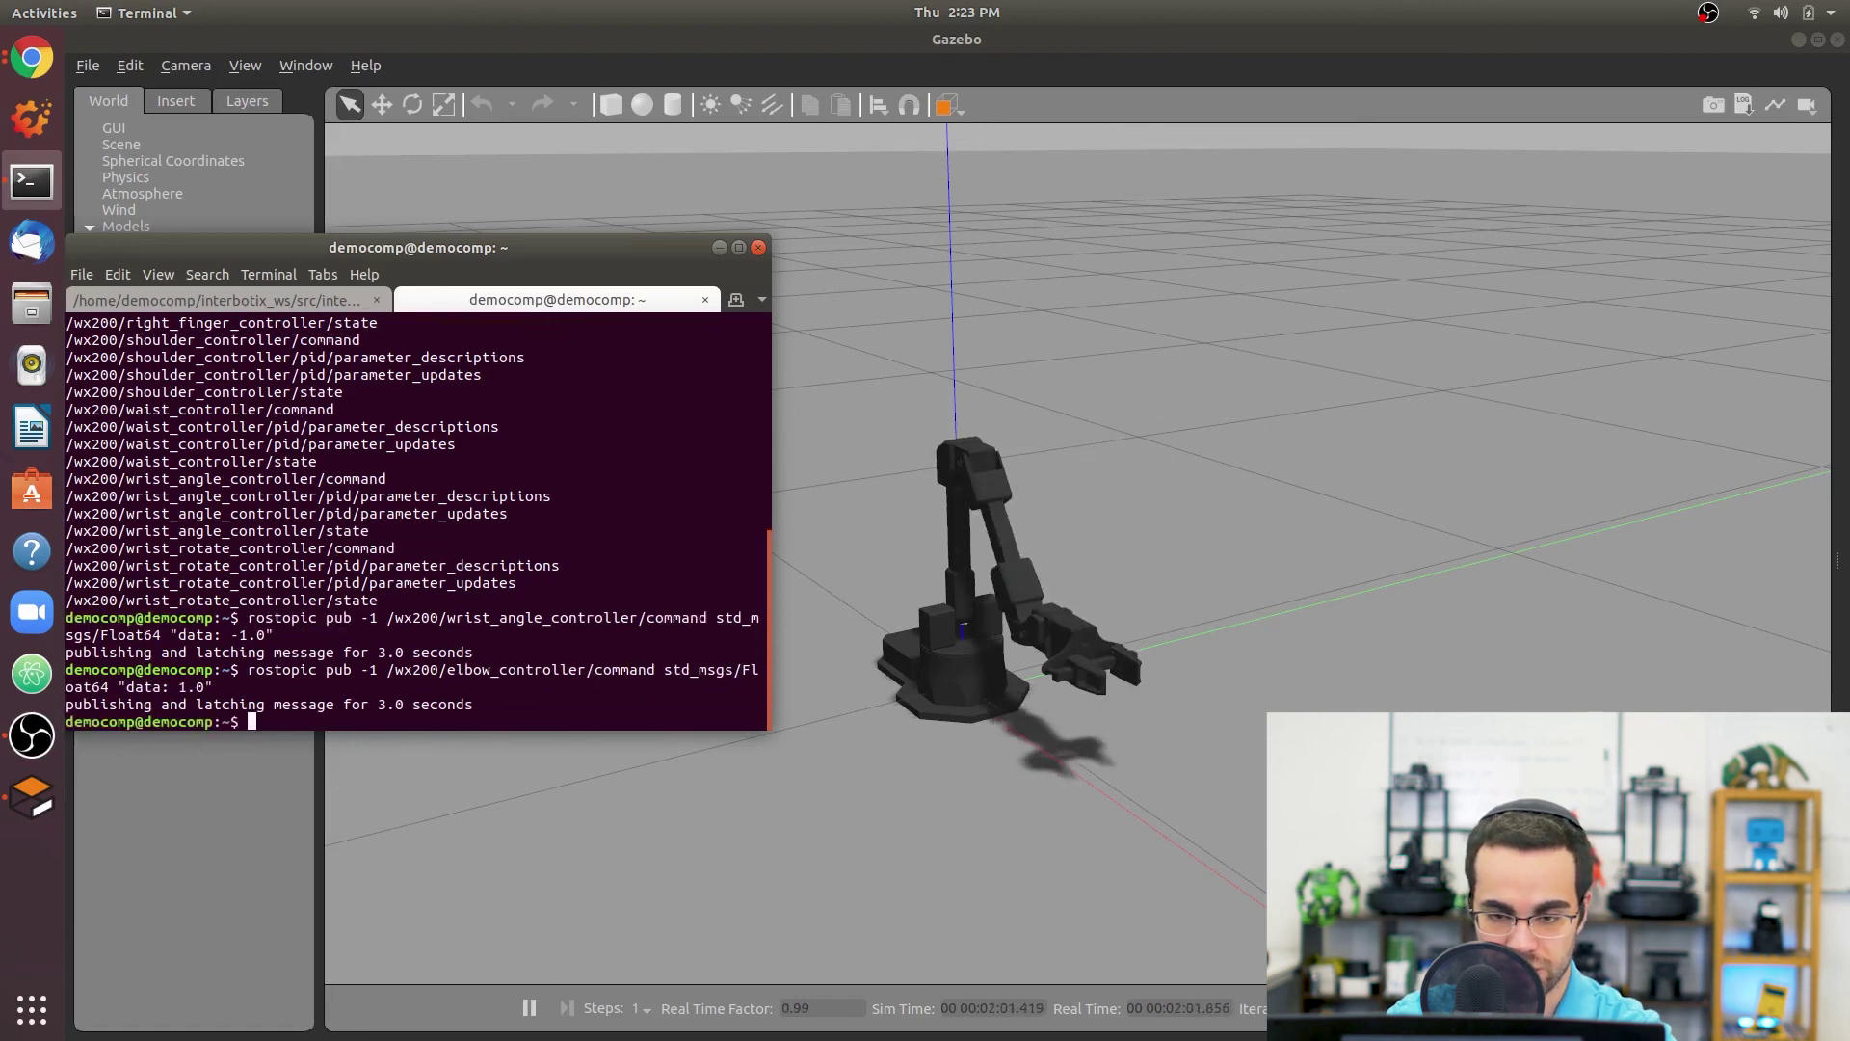
Recall the elbow publish command and set its data value to 0.7.
{"action": "key", "text": "Up"}
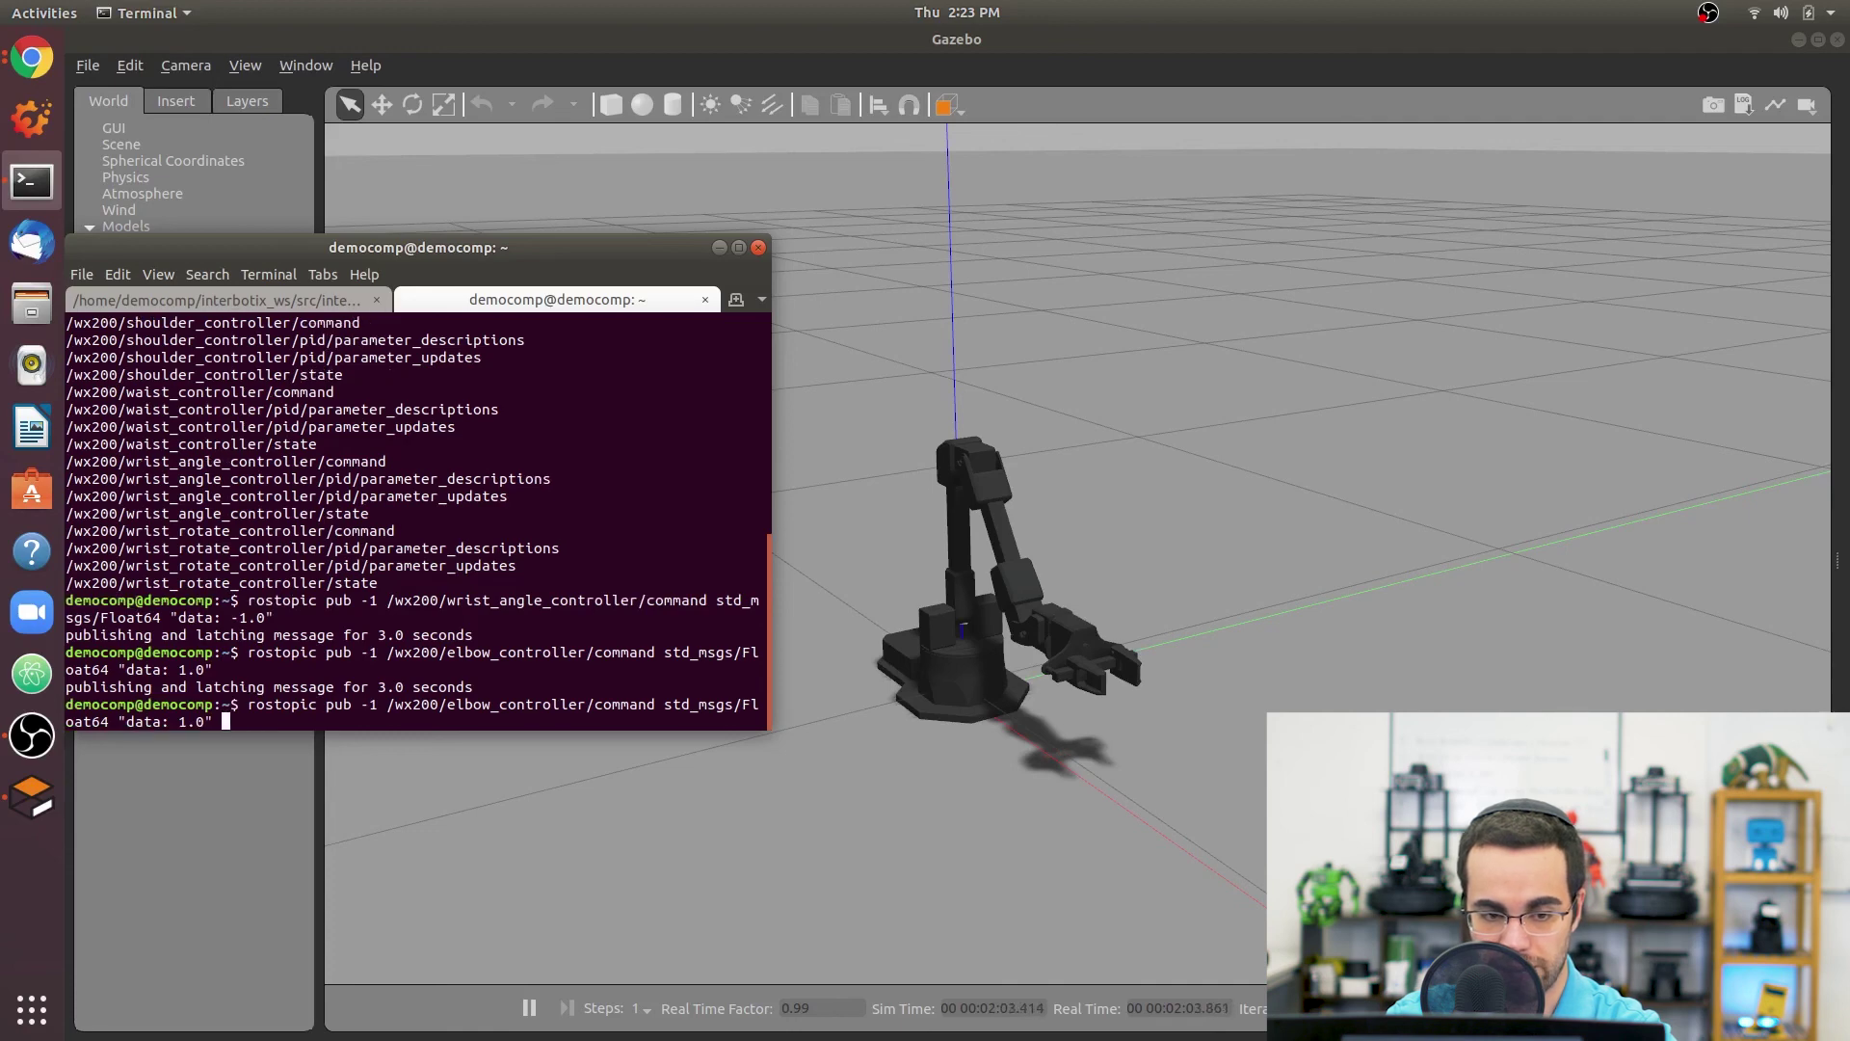
{"action": "key", "text": "Left"}
{"action": "key", "text": "Left"}
{"action": "key", "text": "Left"}
{"action": "key", "text": "Left"}
{"action": "key", "text": "Left"}
{"action": "key", "text": "Left"}
{"action": "key", "text": "Right"}
{"action": "key", "text": "Right"}
{"action": "key", "text": "Right"}
{"action": "key", "text": "Right"}
{"action": "key", "text": "Right"}
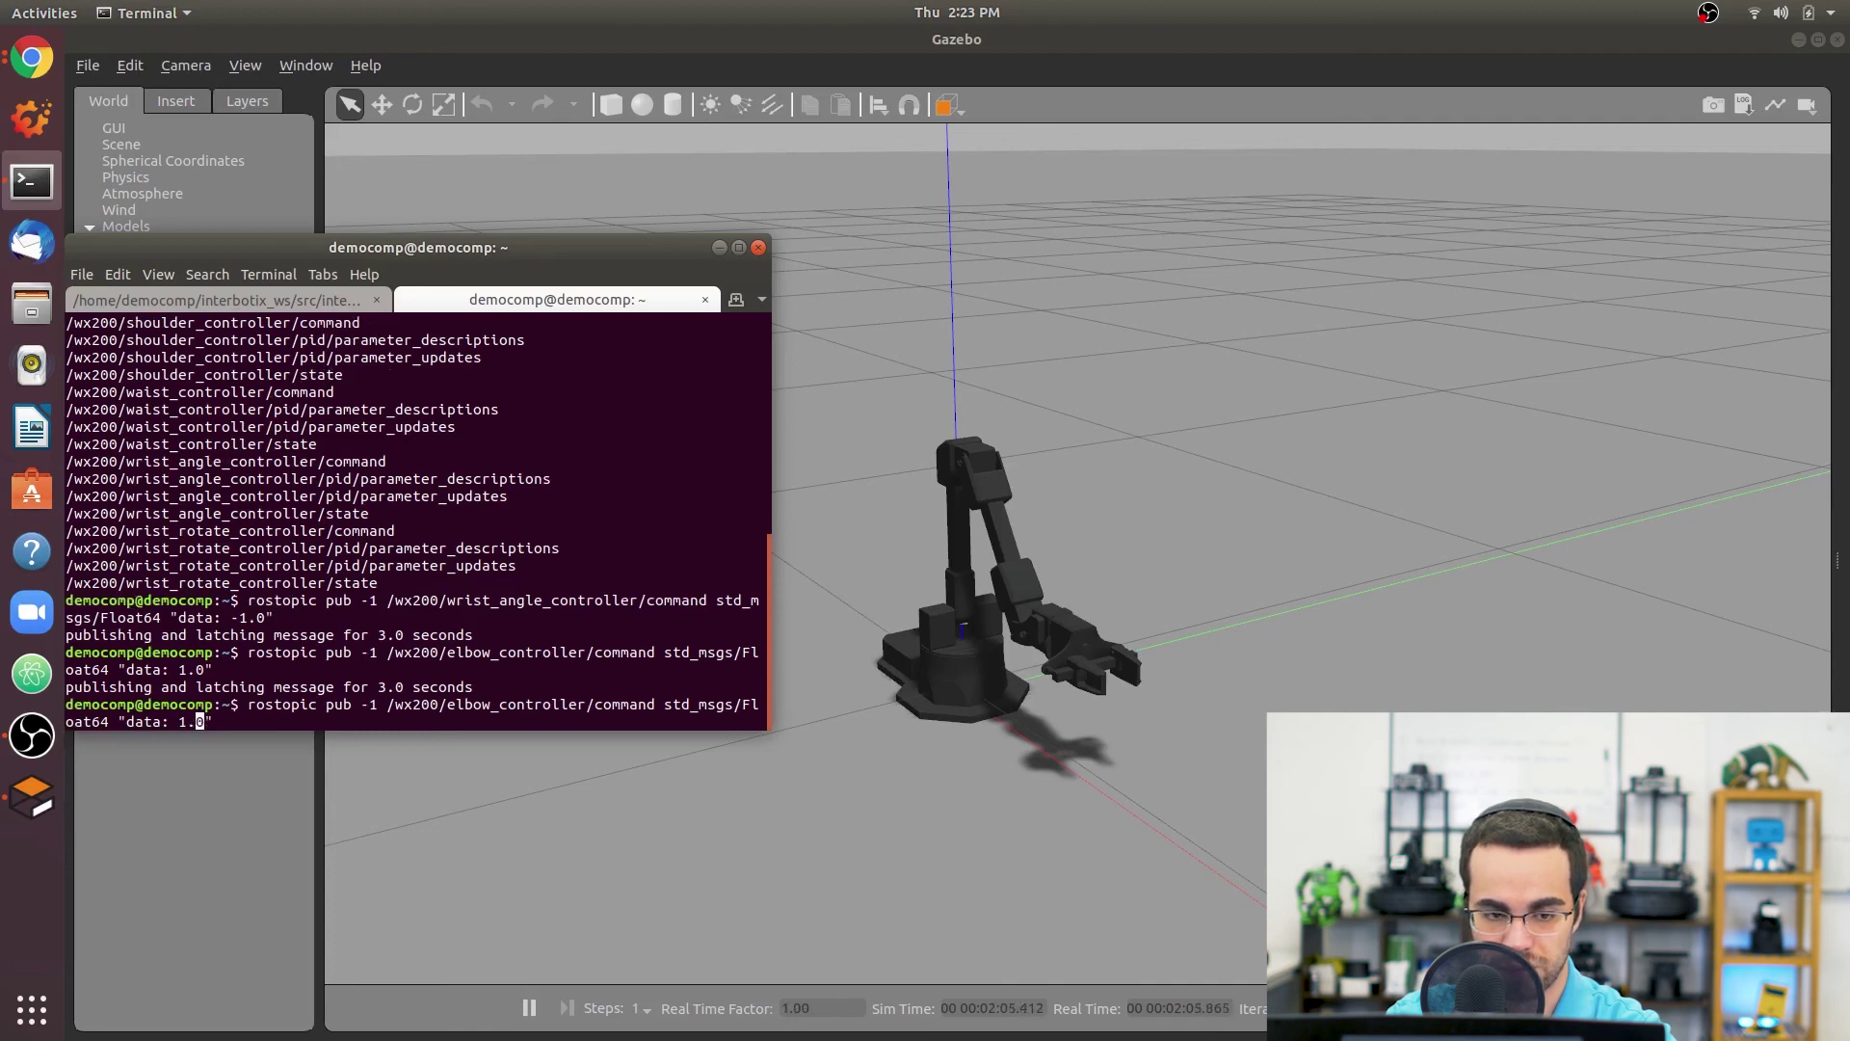
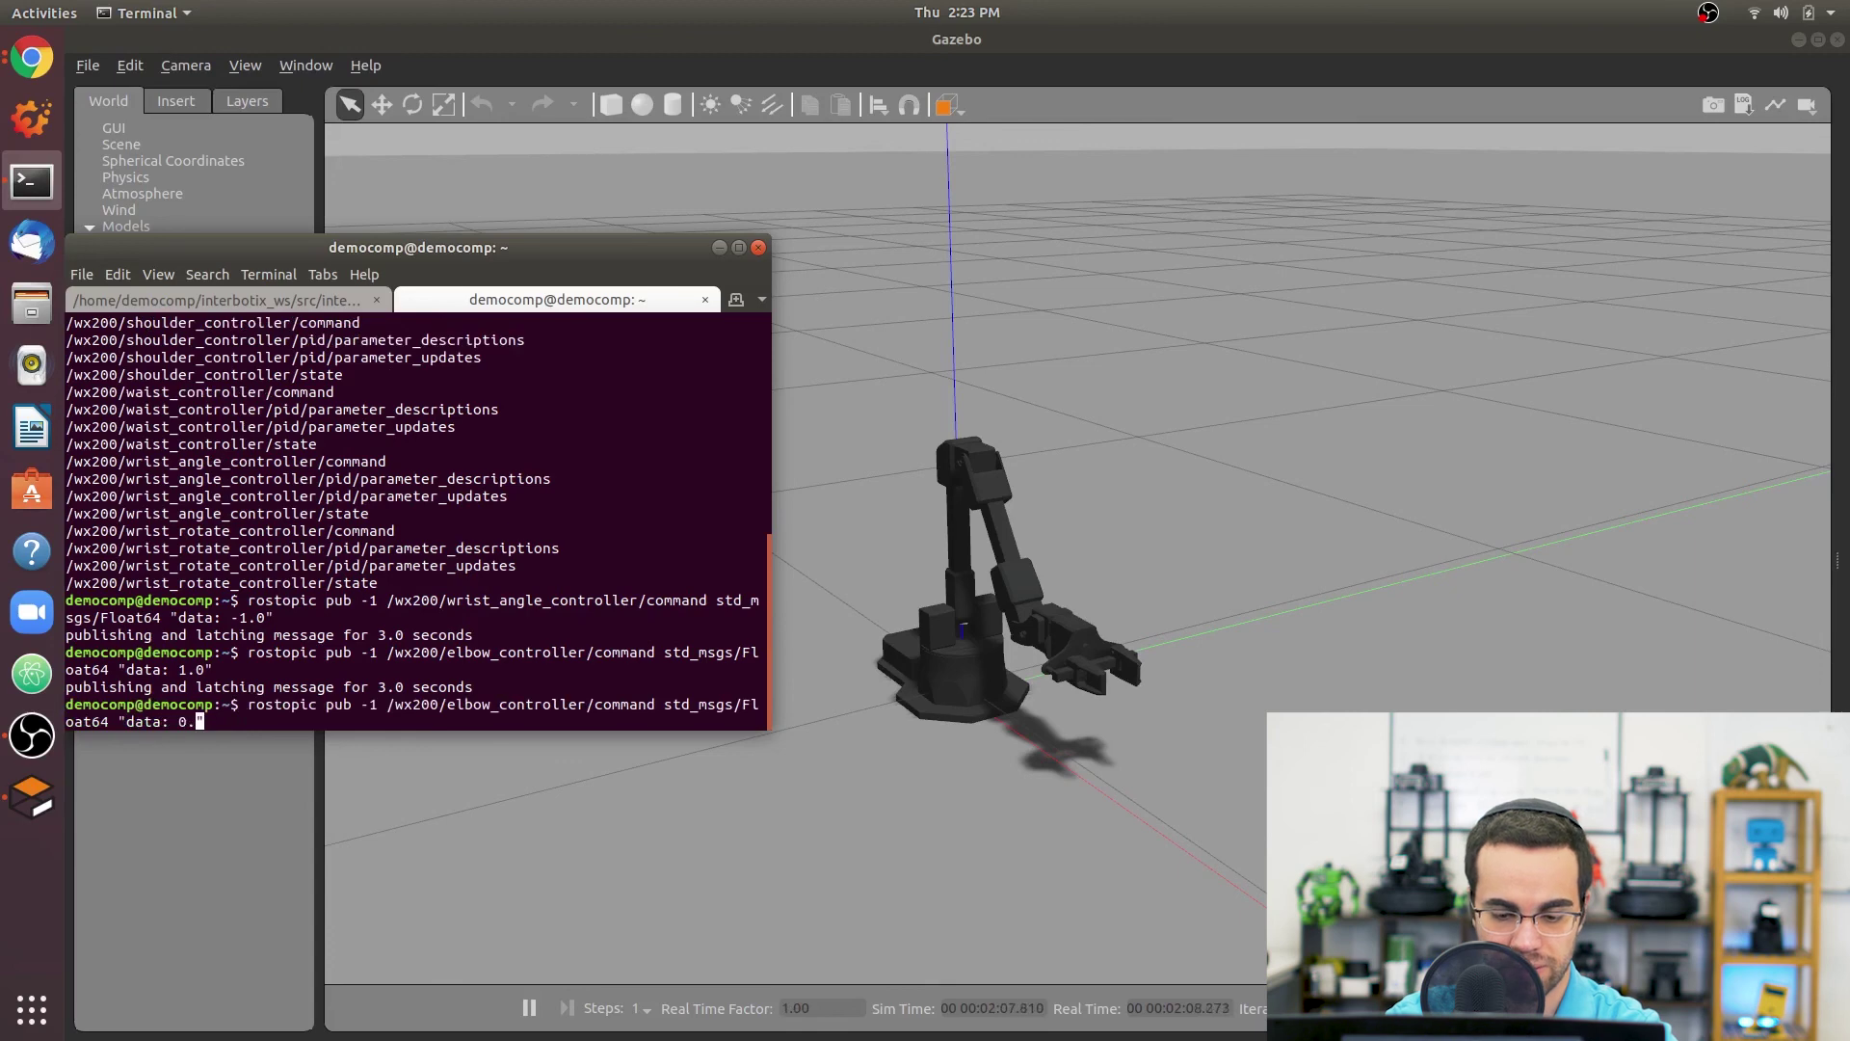
Change the command's target to /wx200/waist_controller/command and publish the message once.
{"action": "key", "text": "Left"}
{"action": "key", "text": "Left"}
{"action": "key", "text": "Left"}
{"action": "key", "text": "Left"}
{"action": "key", "text": "Left"}
{"action": "key", "text": "Left"}
{"action": "key", "text": "Left"}
{"action": "key", "text": "Left"}
{"action": "key", "text": "Left"}
{"action": "key", "text": "Left"}
{"action": "key", "text": "Left"}
{"action": "key", "text": "Left"}
{"action": "key", "text": "Left"}
{"action": "key", "text": "Left"}
{"action": "key", "text": "Left"}
{"action": "key", "text": "Left"}
{"action": "key", "text": "Left"}
{"action": "key", "text": "Left"}
{"action": "key", "text": "Left"}
{"action": "key", "text": "Left"}
{"action": "key", "text": "Left"}
{"action": "key", "text": "Left"}
{"action": "key", "text": "Left"}
{"action": "key", "text": "Left"}
{"action": "key", "text": "Left"}
{"action": "key", "text": "Left"}
{"action": "key", "text": "Left"}
{"action": "key", "text": "Left"}
{"action": "key", "text": "Left"}
{"action": "key", "text": "Left"}
{"action": "key", "text": "Left"}
{"action": "key", "text": "Left"}
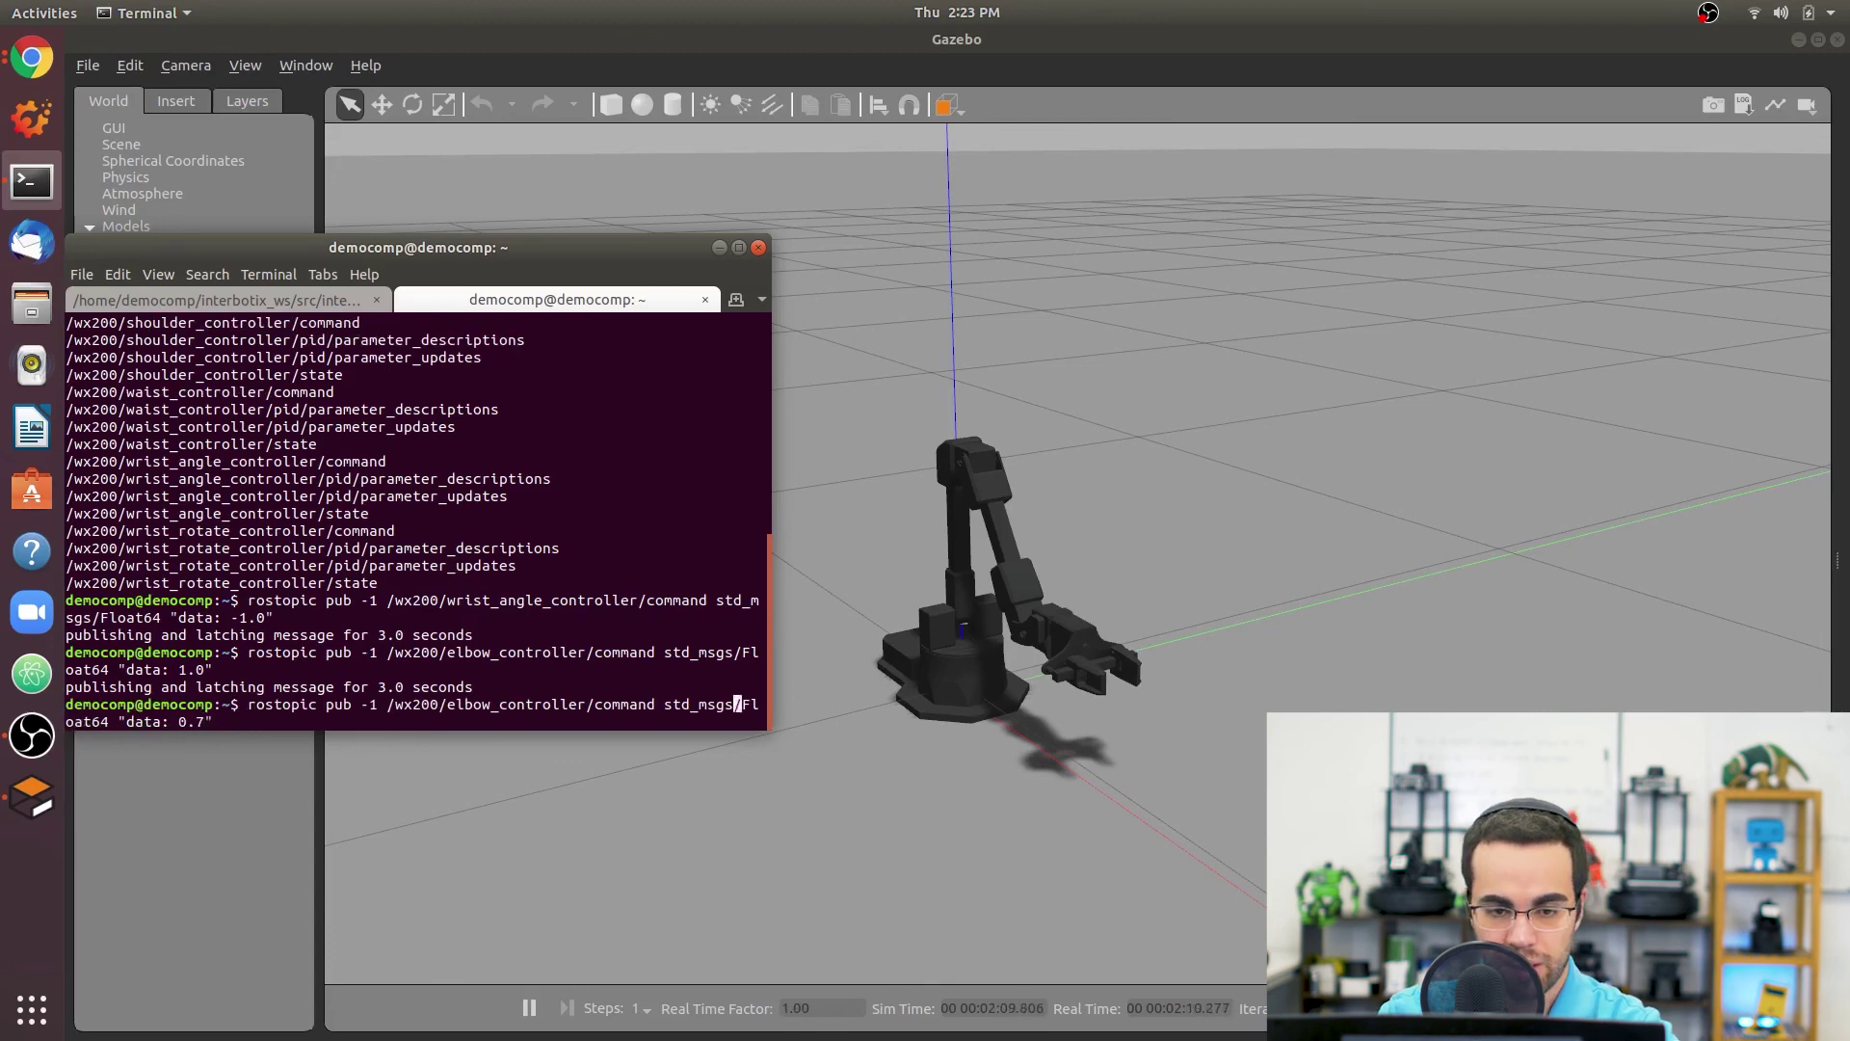
{"action": "key", "text": "Delete"}
{"action": "key", "text": "BackSpace"}
{"action": "key", "text": "BackSpace"}
{"action": "key", "text": "BackSpace"}
{"action": "key", "text": "BackSpace"}
{"action": "type", "text": "waist"}
{"action": "key", "text": "Return"}
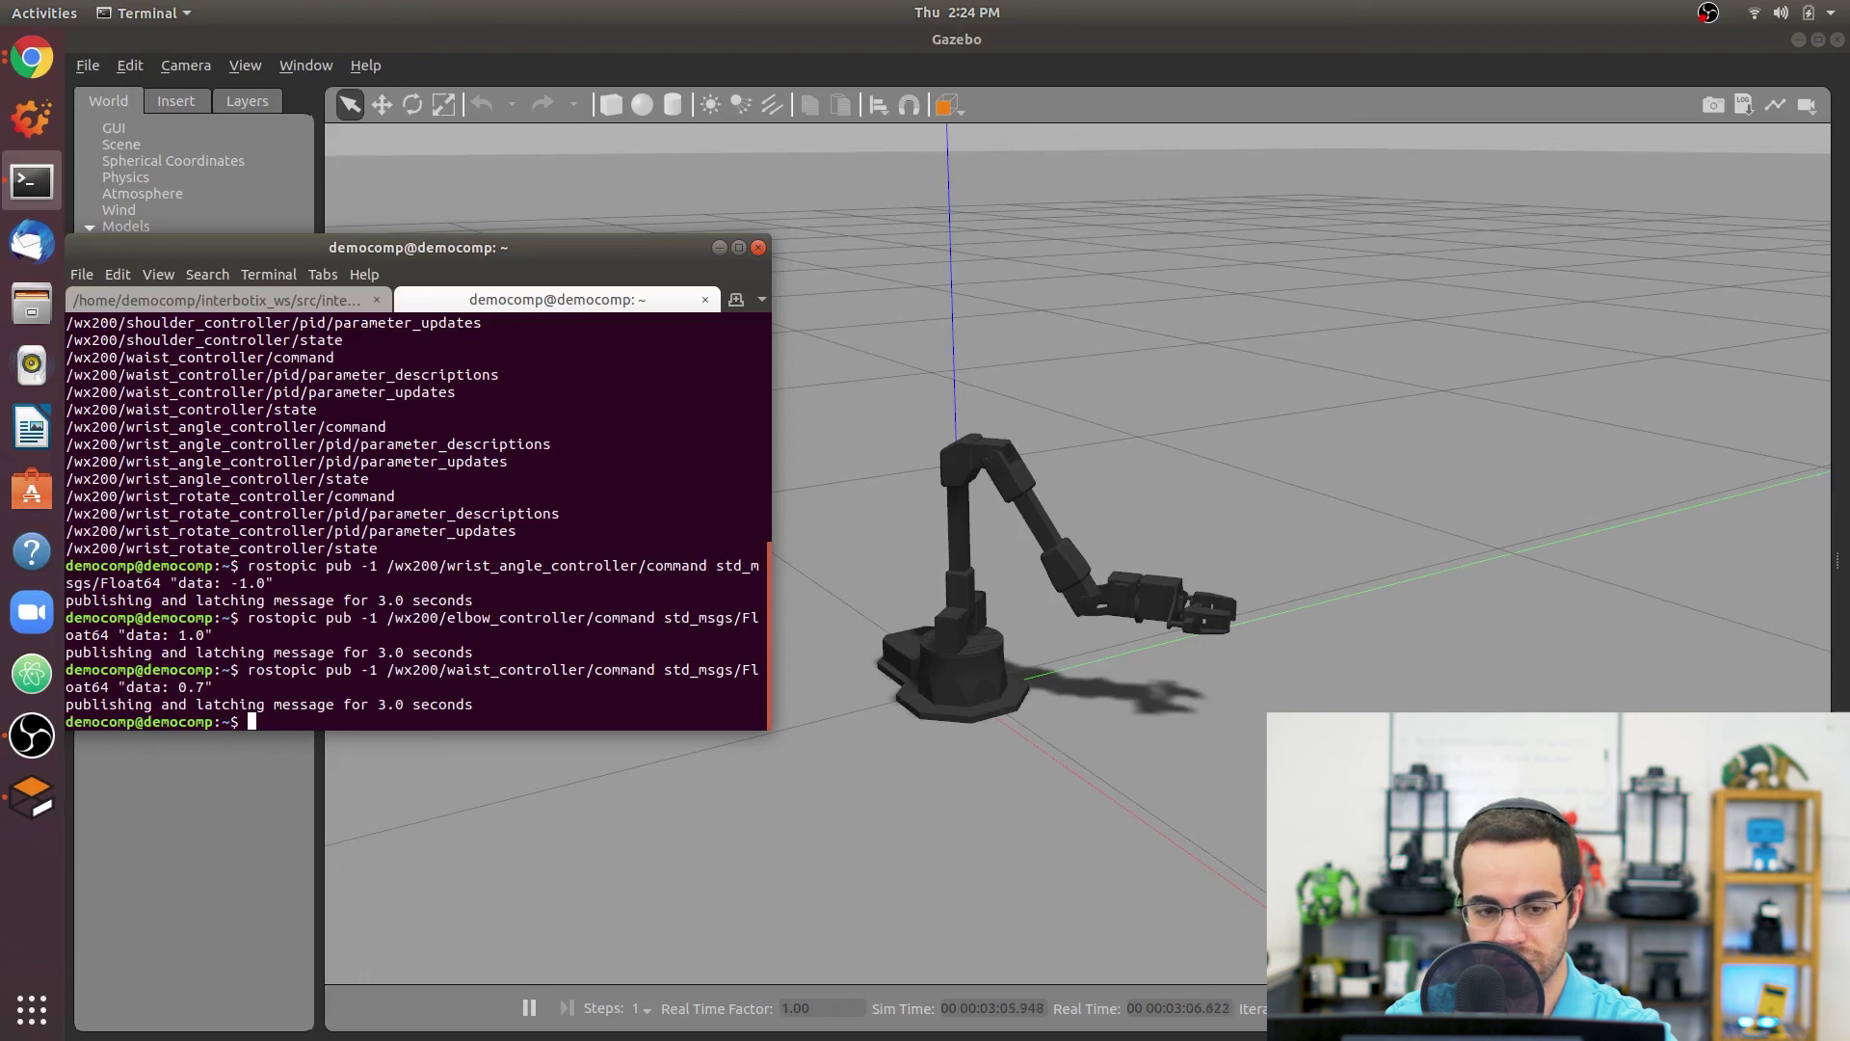
Publish data -0.7 once to the waist controller by reusing the previous rostopic pub command.
{"action": "key", "text": "Up"}
{"action": "key", "text": "Left"}
{"action": "key", "text": "Left"}
{"action": "key", "text": "Left"}
{"action": "key", "text": "Left"}
{"action": "type", "text": "-"}
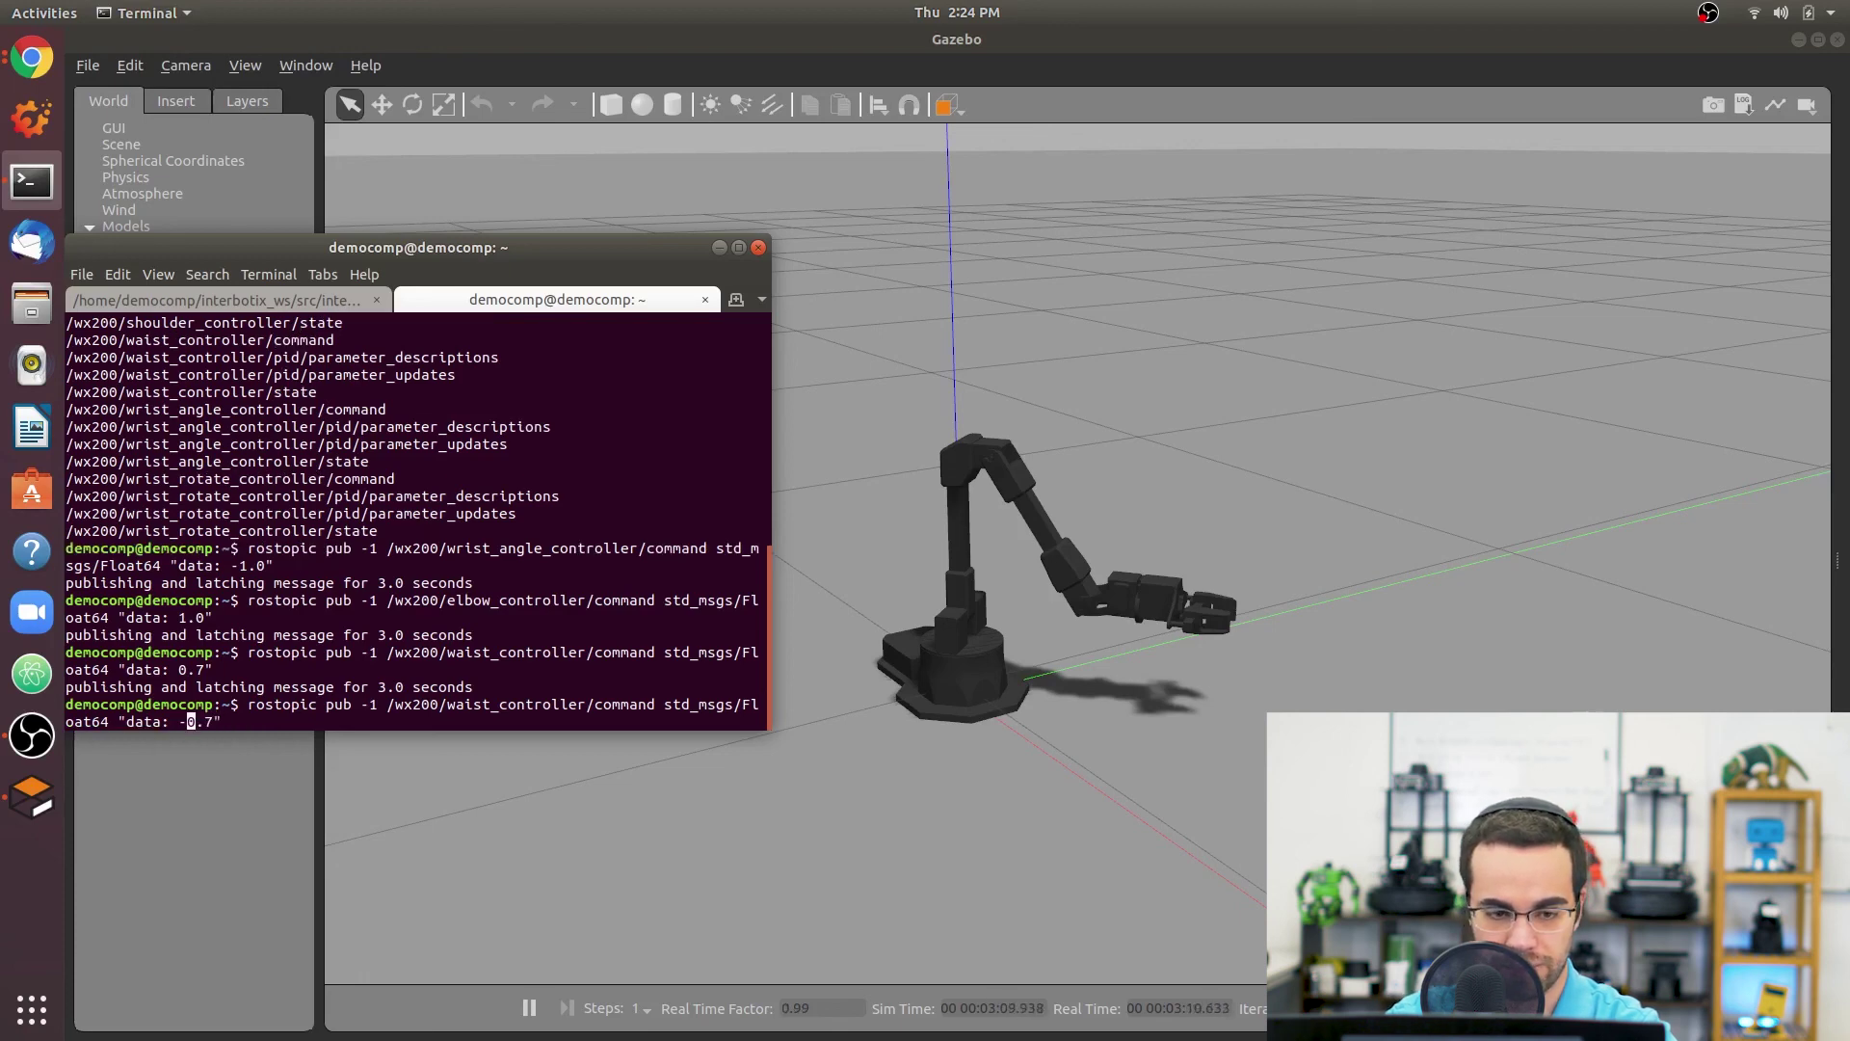
{"action": "key", "text": "Return"}
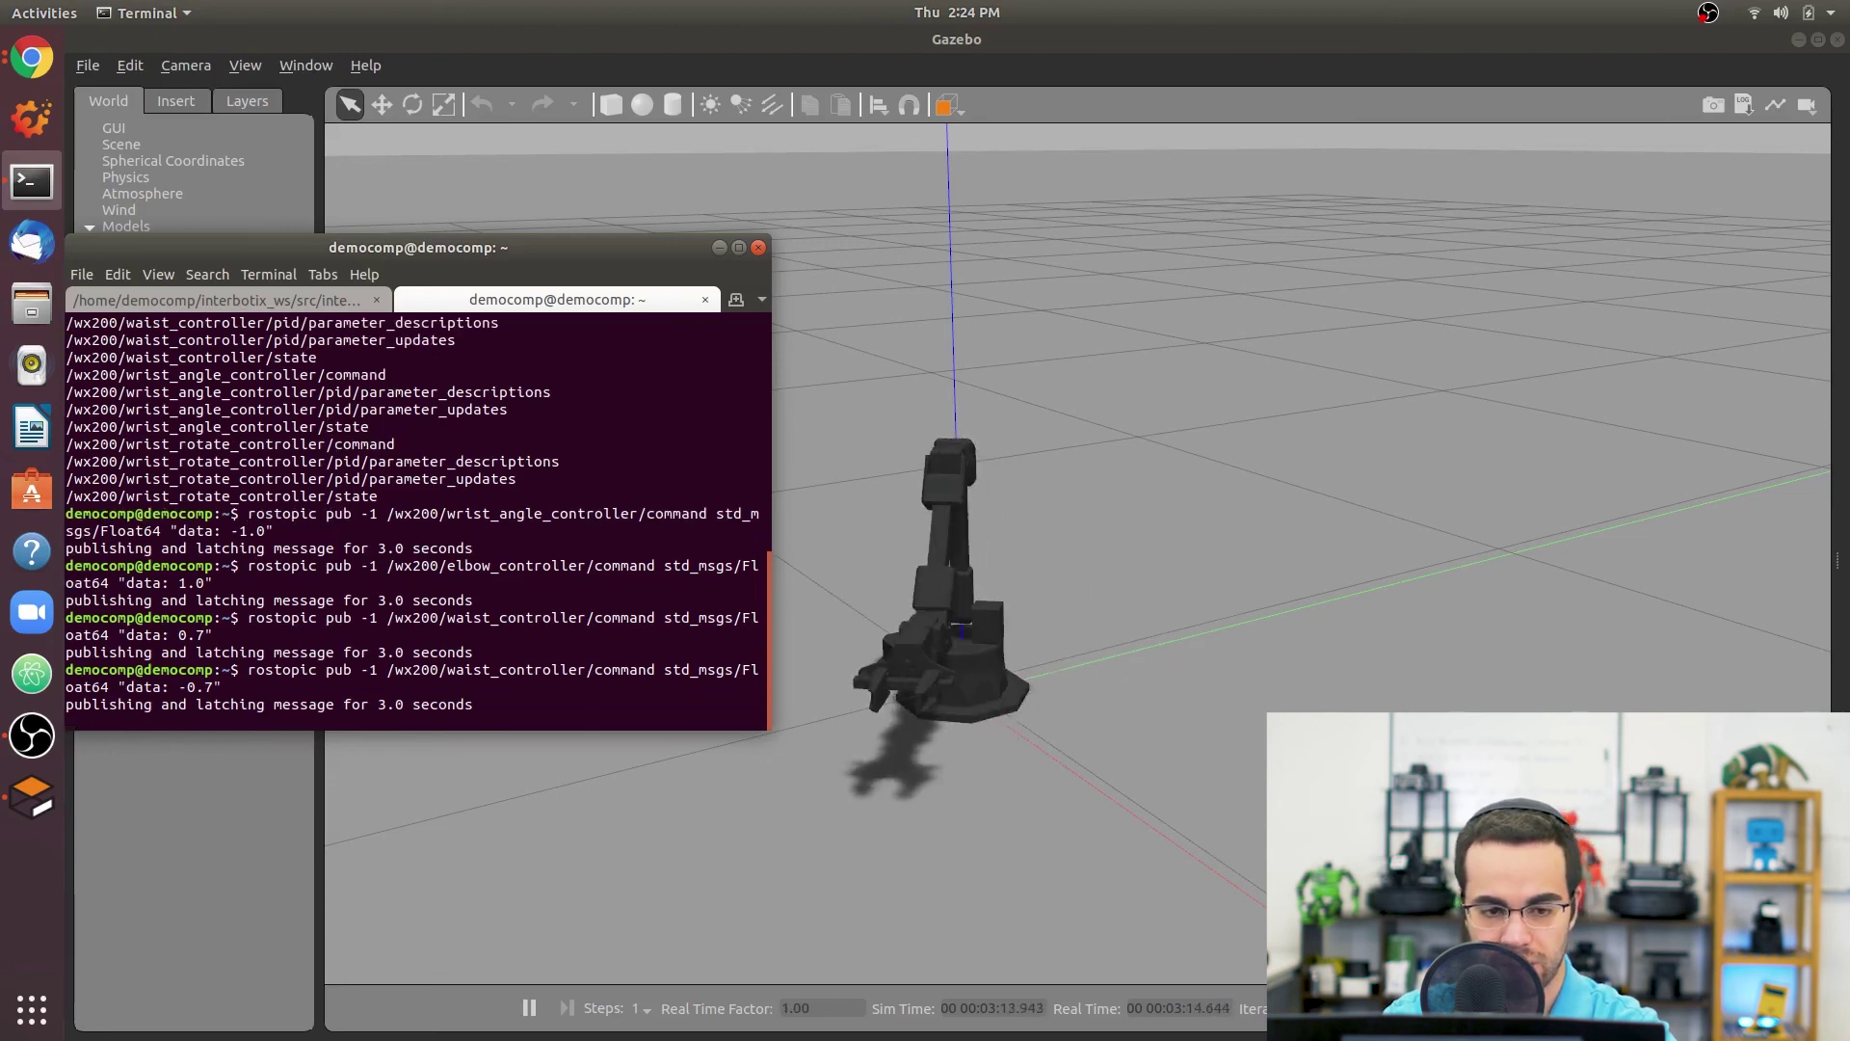
Recall the last waist publish command and change its target topic to /wx200/left_finger_controller/command.
{"action": "key", "text": "Up"}
{"action": "key", "text": "Left"}
{"action": "key", "text": "Left"}
{"action": "key", "text": "Left"}
{"action": "key", "text": "Left"}
{"action": "key", "text": "Left"}
{"action": "key", "text": "Left"}
{"action": "key", "text": "Left"}
{"action": "key", "text": "Left"}
{"action": "key", "text": "Left"}
{"action": "key", "text": "Left"}
{"action": "key", "text": "Left"}
{"action": "key", "text": "Left"}
{"action": "key", "text": "Left"}
{"action": "key", "text": "Left"}
{"action": "key", "text": "Left"}
{"action": "key", "text": "Left"}
{"action": "key", "text": "Left"}
{"action": "key", "text": "Left"}
{"action": "key", "text": "Left"}
{"action": "key", "text": "Left"}
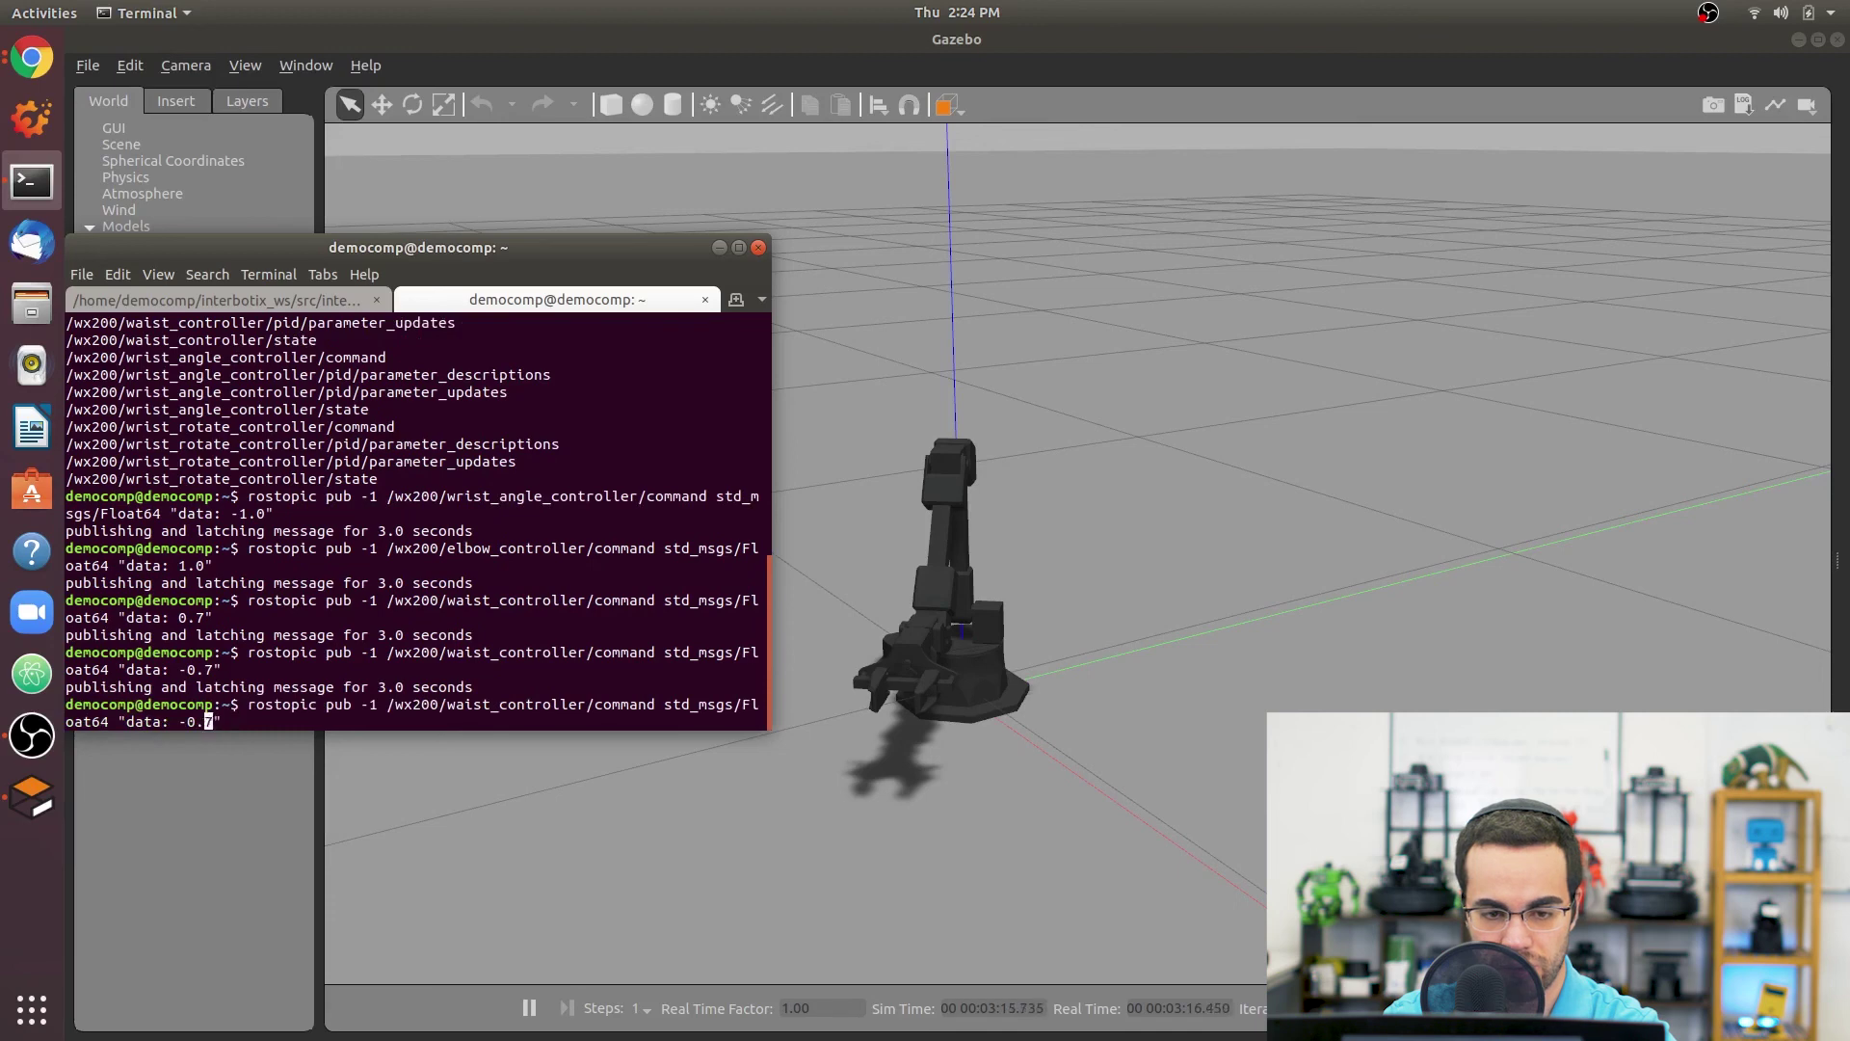
{"action": "key", "text": "BackSpace"}
{"action": "key", "text": "BackSpace"}
{"action": "key", "text": "BackSpace"}
{"action": "key", "text": "BackSpace"}
{"action": "key", "text": "BackSpace"}
{"action": "type", "text": "left_finger"}
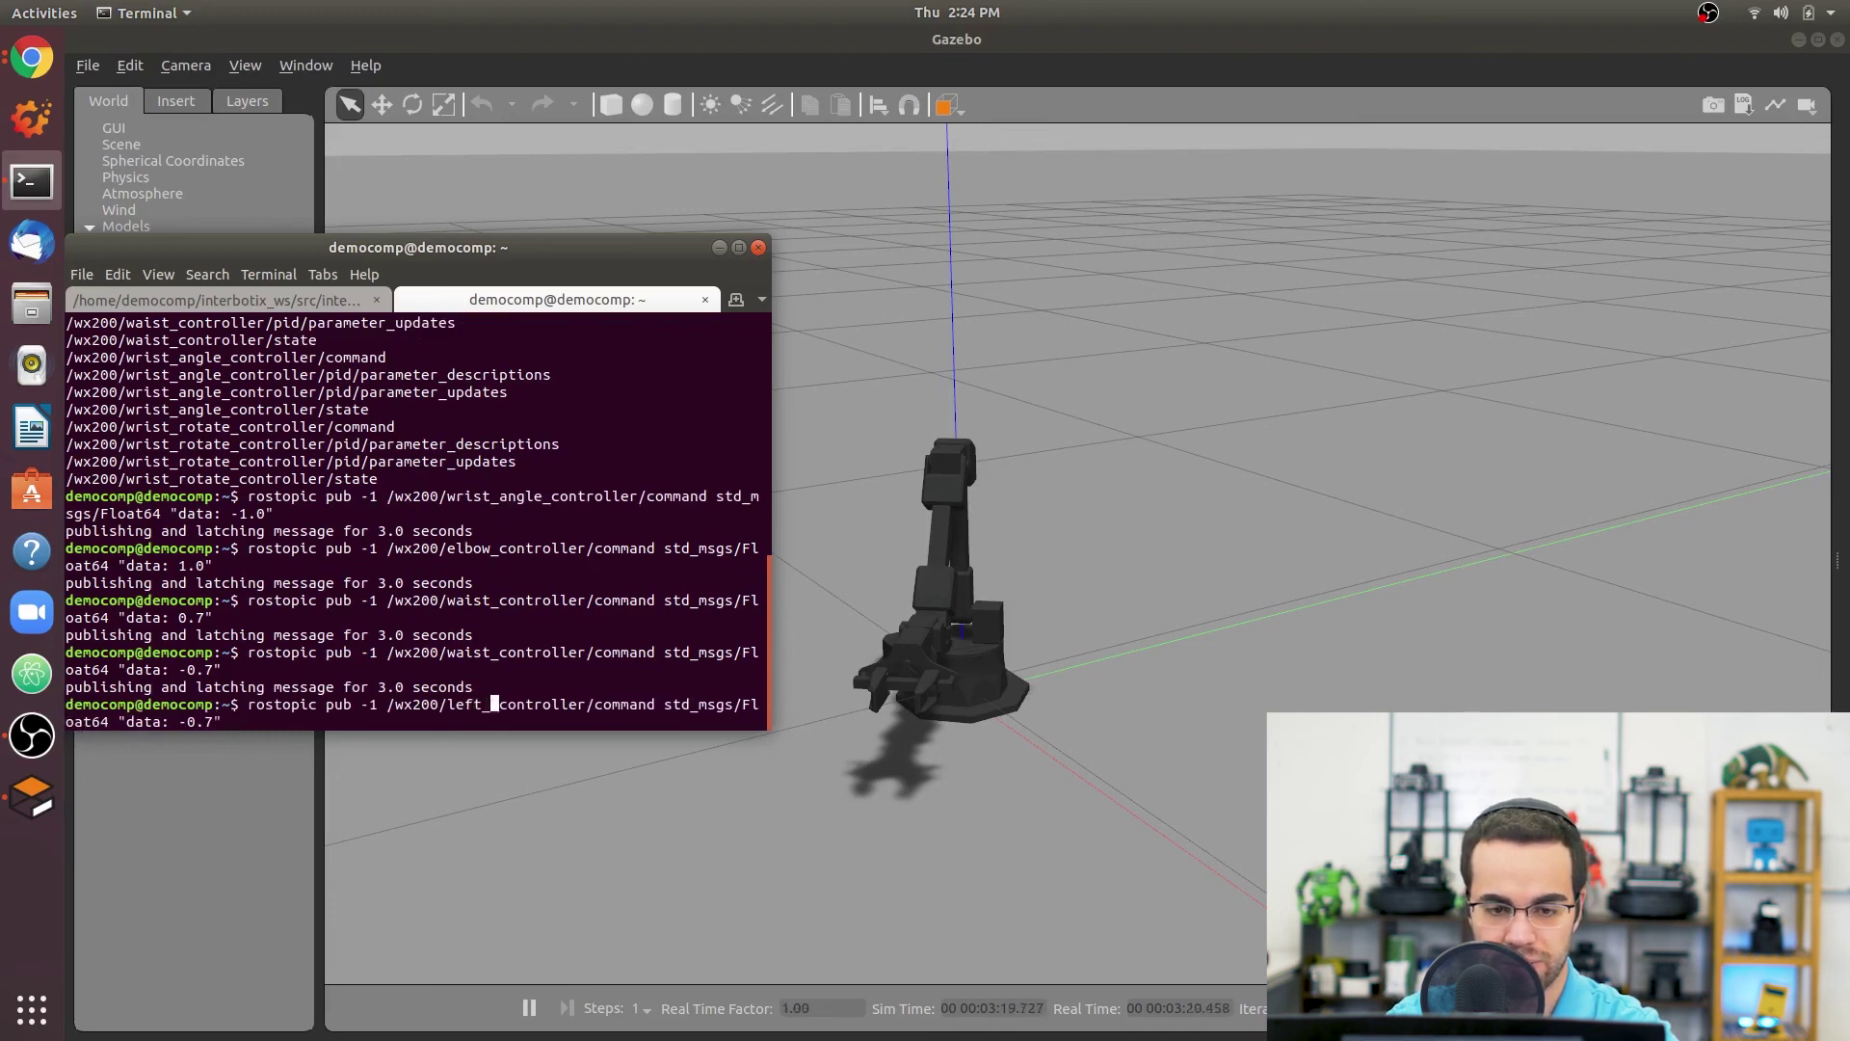
Set the message data to 0.037 and publish it once to the left finger controller.
{"action": "key", "text": "Right"}
{"action": "key", "text": "Right"}
{"action": "key", "text": "Right"}
{"action": "key", "text": "Right"}
{"action": "key", "text": "Right"}
{"action": "key", "text": "Right"}
{"action": "key", "text": "Right"}
{"action": "key", "text": "Right"}
{"action": "key", "text": "Right"}
{"action": "key", "text": "Right"}
{"action": "key", "text": "Right"}
{"action": "key", "text": "Right"}
{"action": "key", "text": "Right"}
{"action": "key", "text": "Right"}
{"action": "key", "text": "Right"}
{"action": "key", "text": "Right"}
{"action": "key", "text": "Right"}
{"action": "key", "text": "Right"}
{"action": "key", "text": "Right"}
{"action": "key", "text": "Right"}
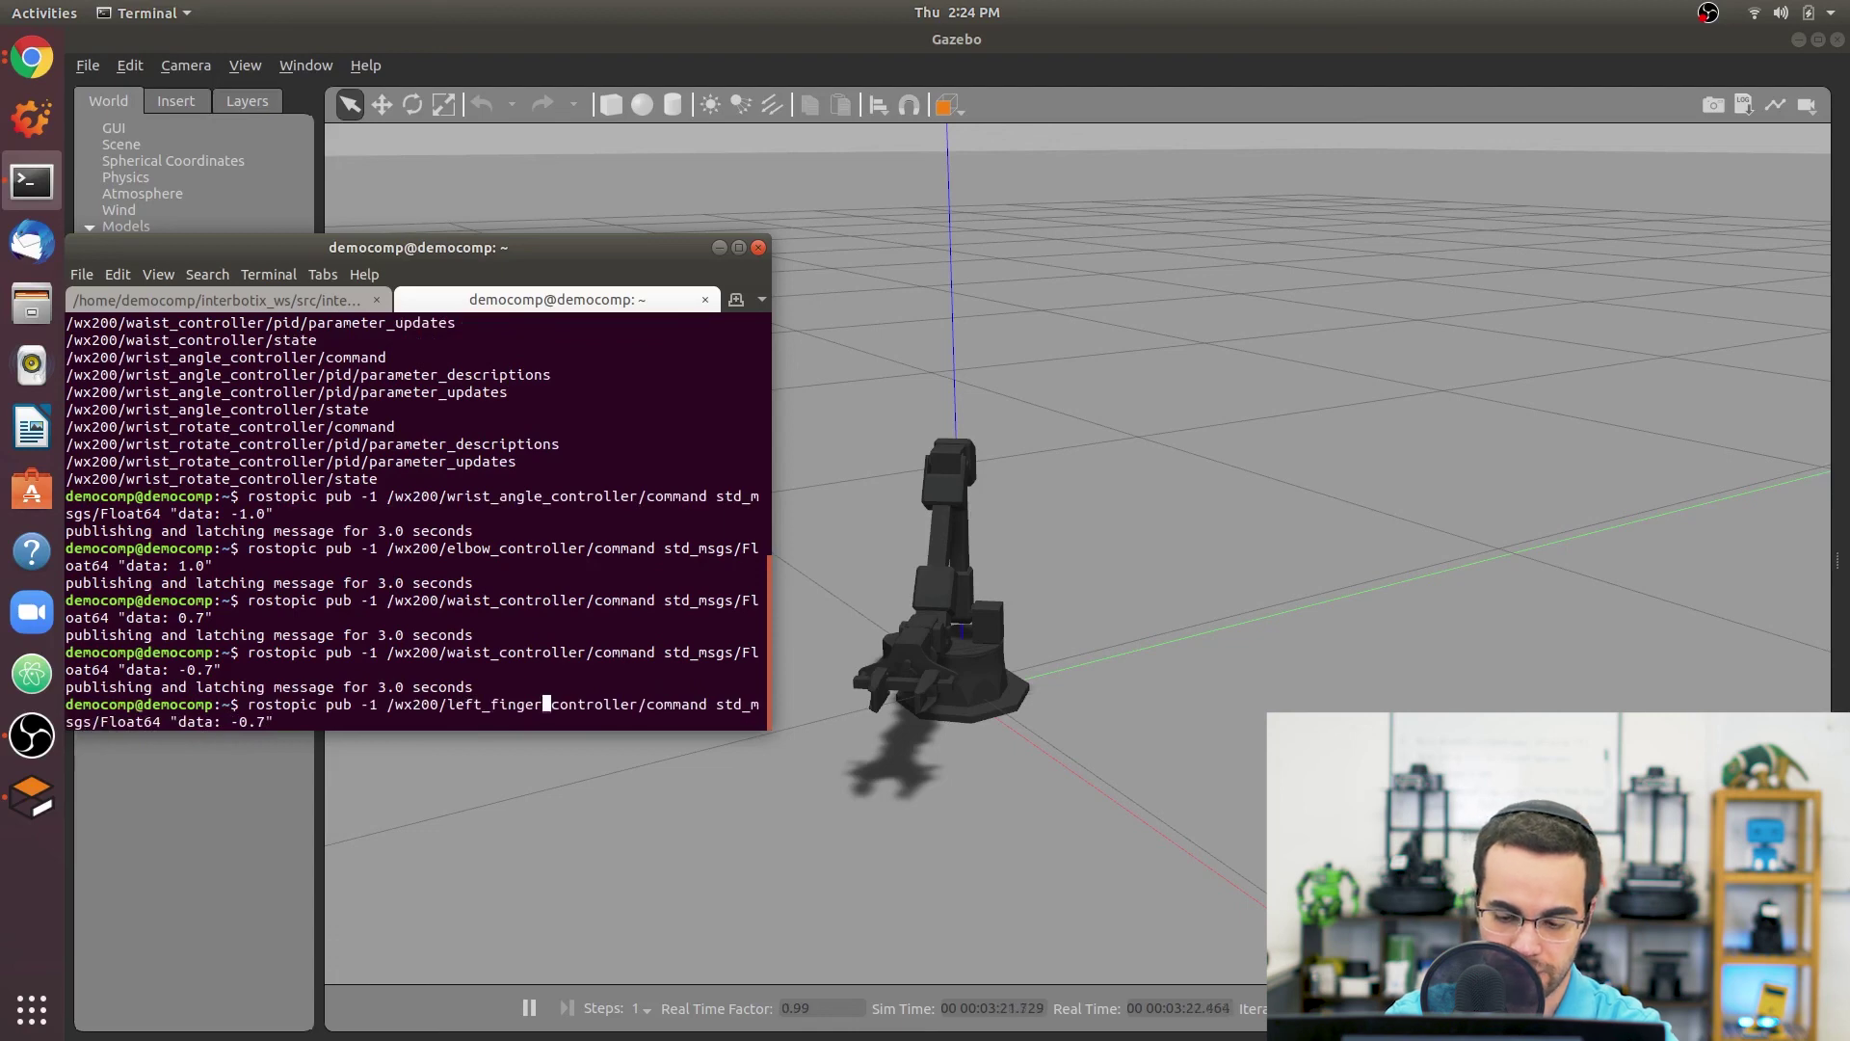
{"action": "key", "text": "Left"}
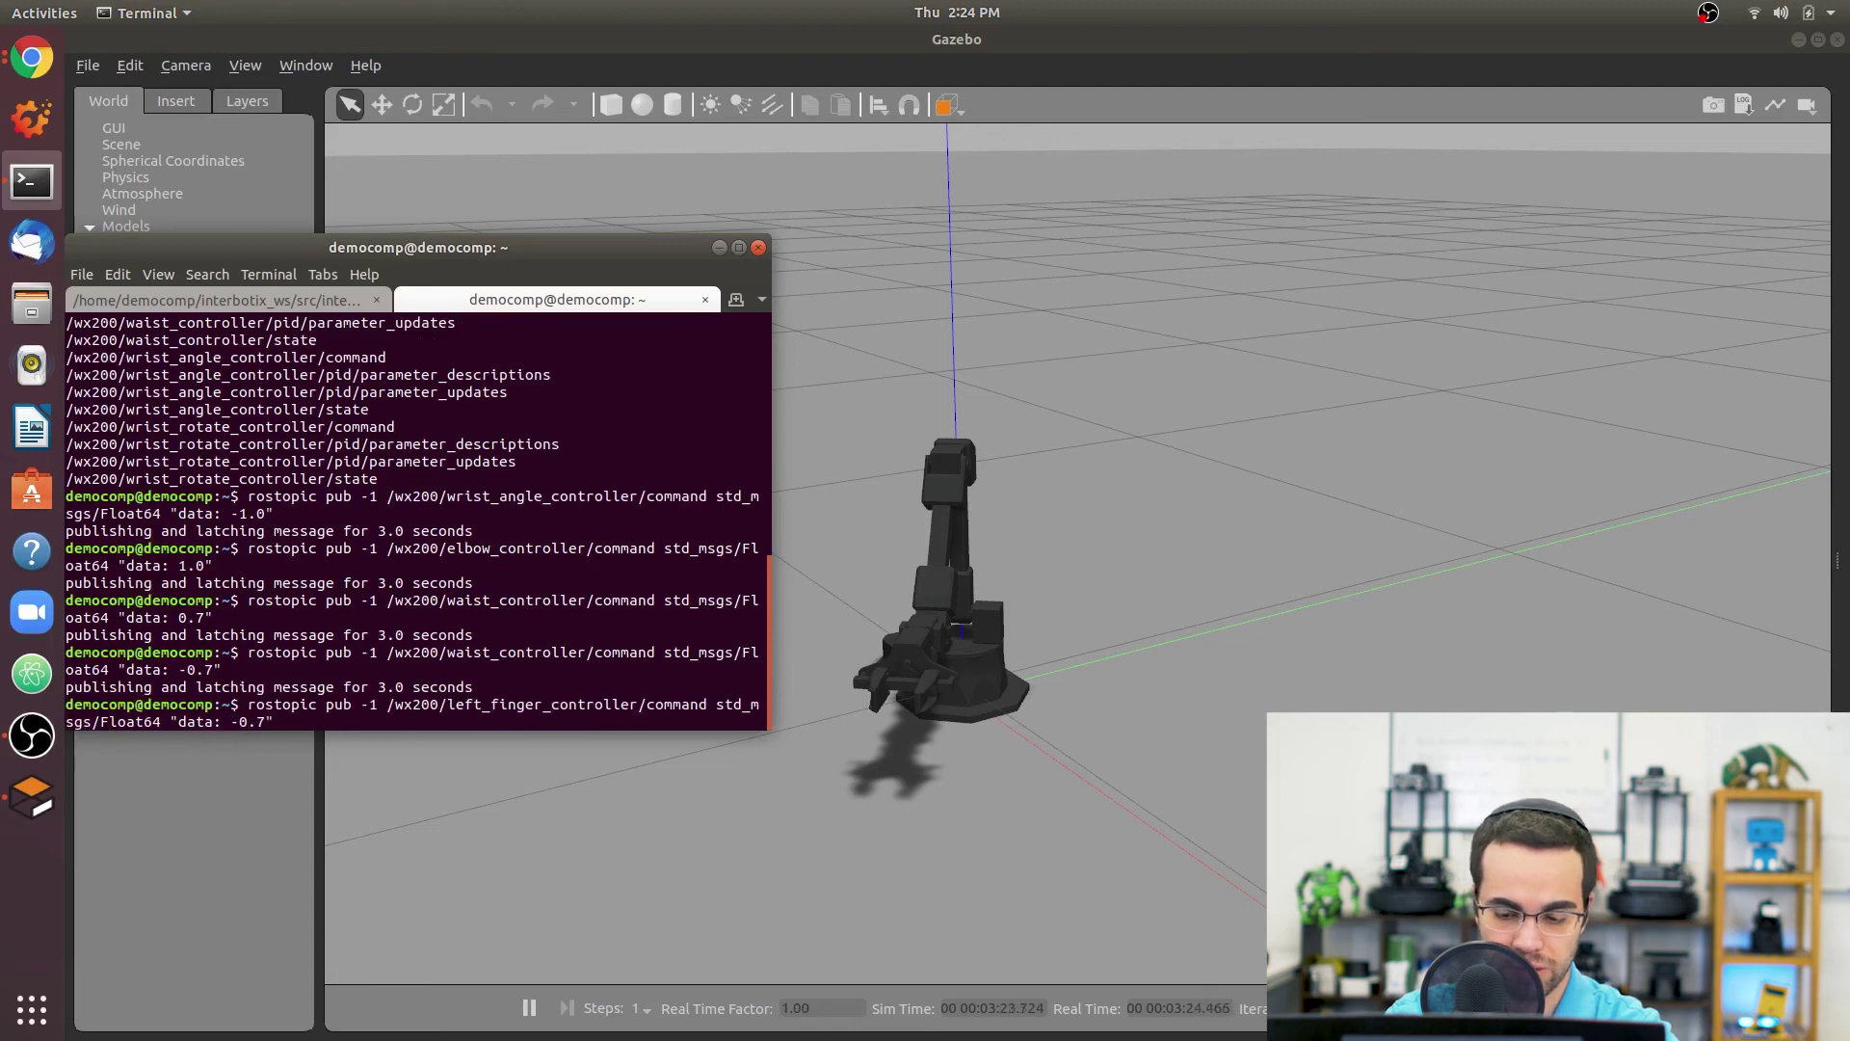
{"action": "key", "text": "BackSpace"}
{"action": "key", "text": "BackSpace"}
{"action": "key", "text": "BackSpace"}
{"action": "key", "text": "BackSpace"}
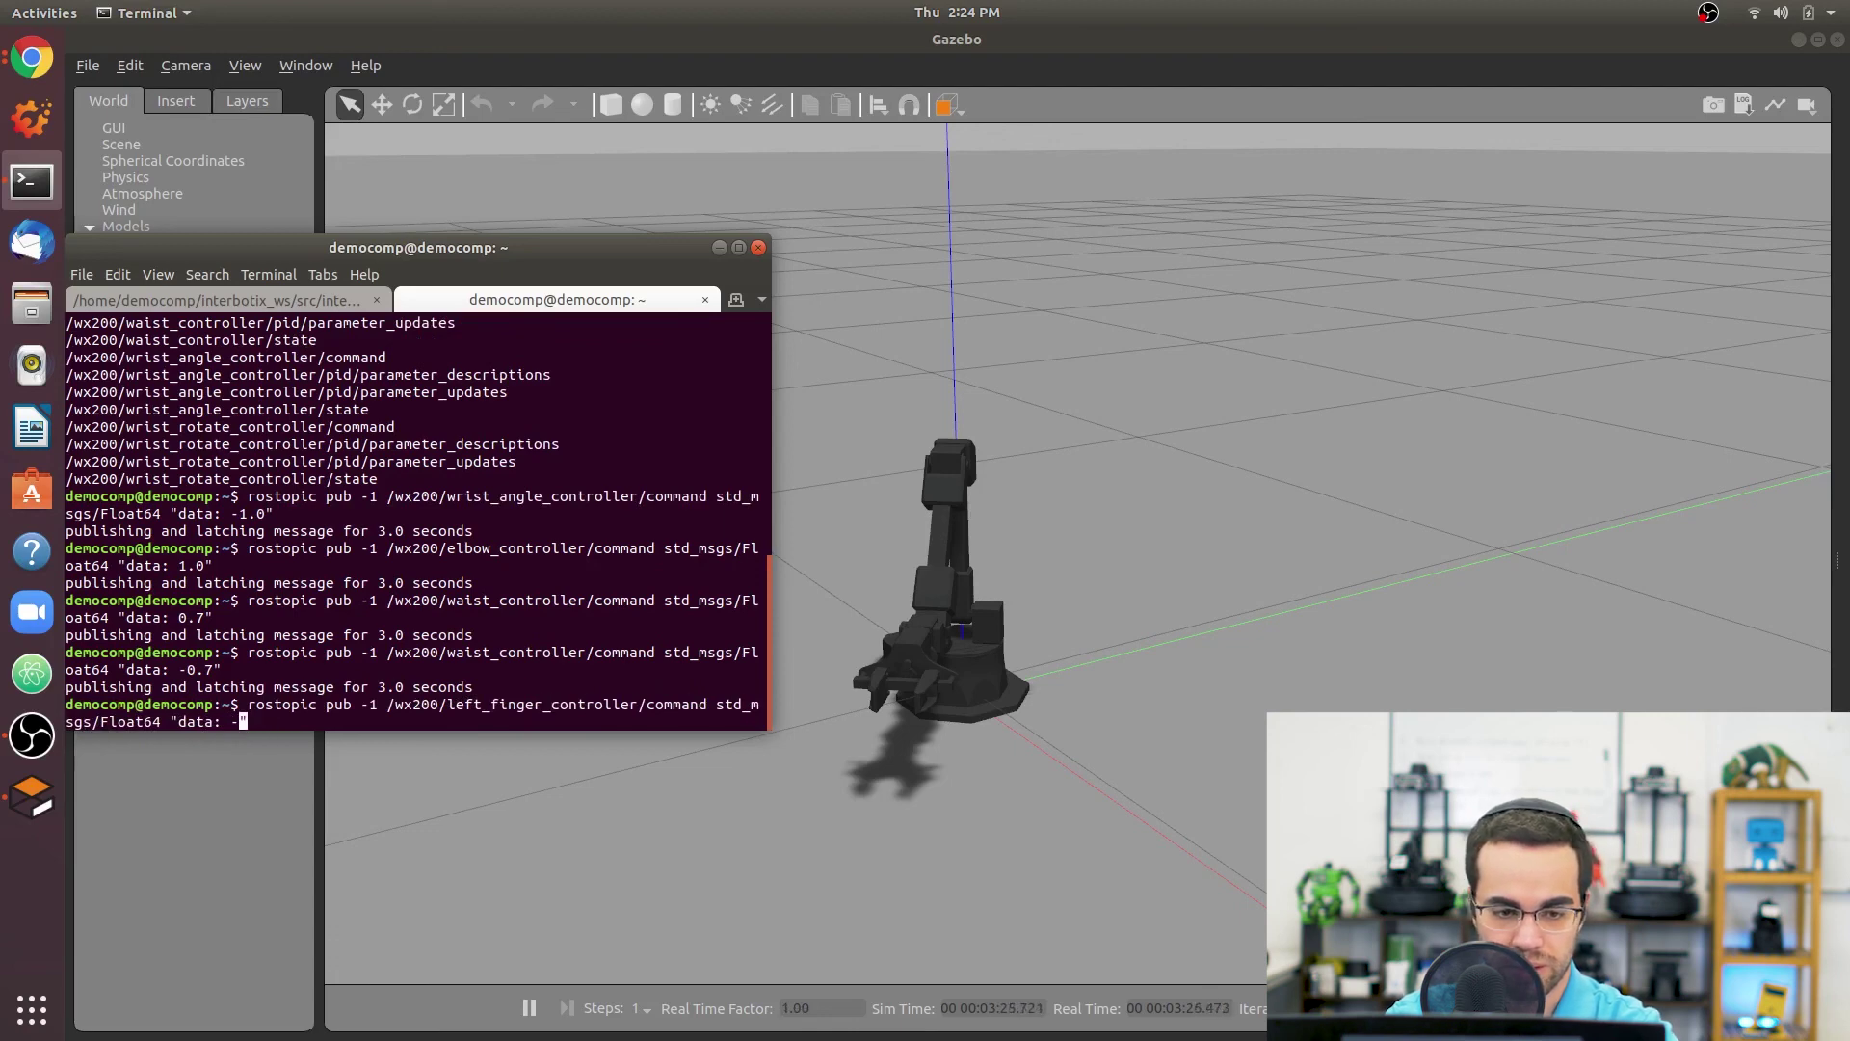
{"action": "type", "text": "0.0"}
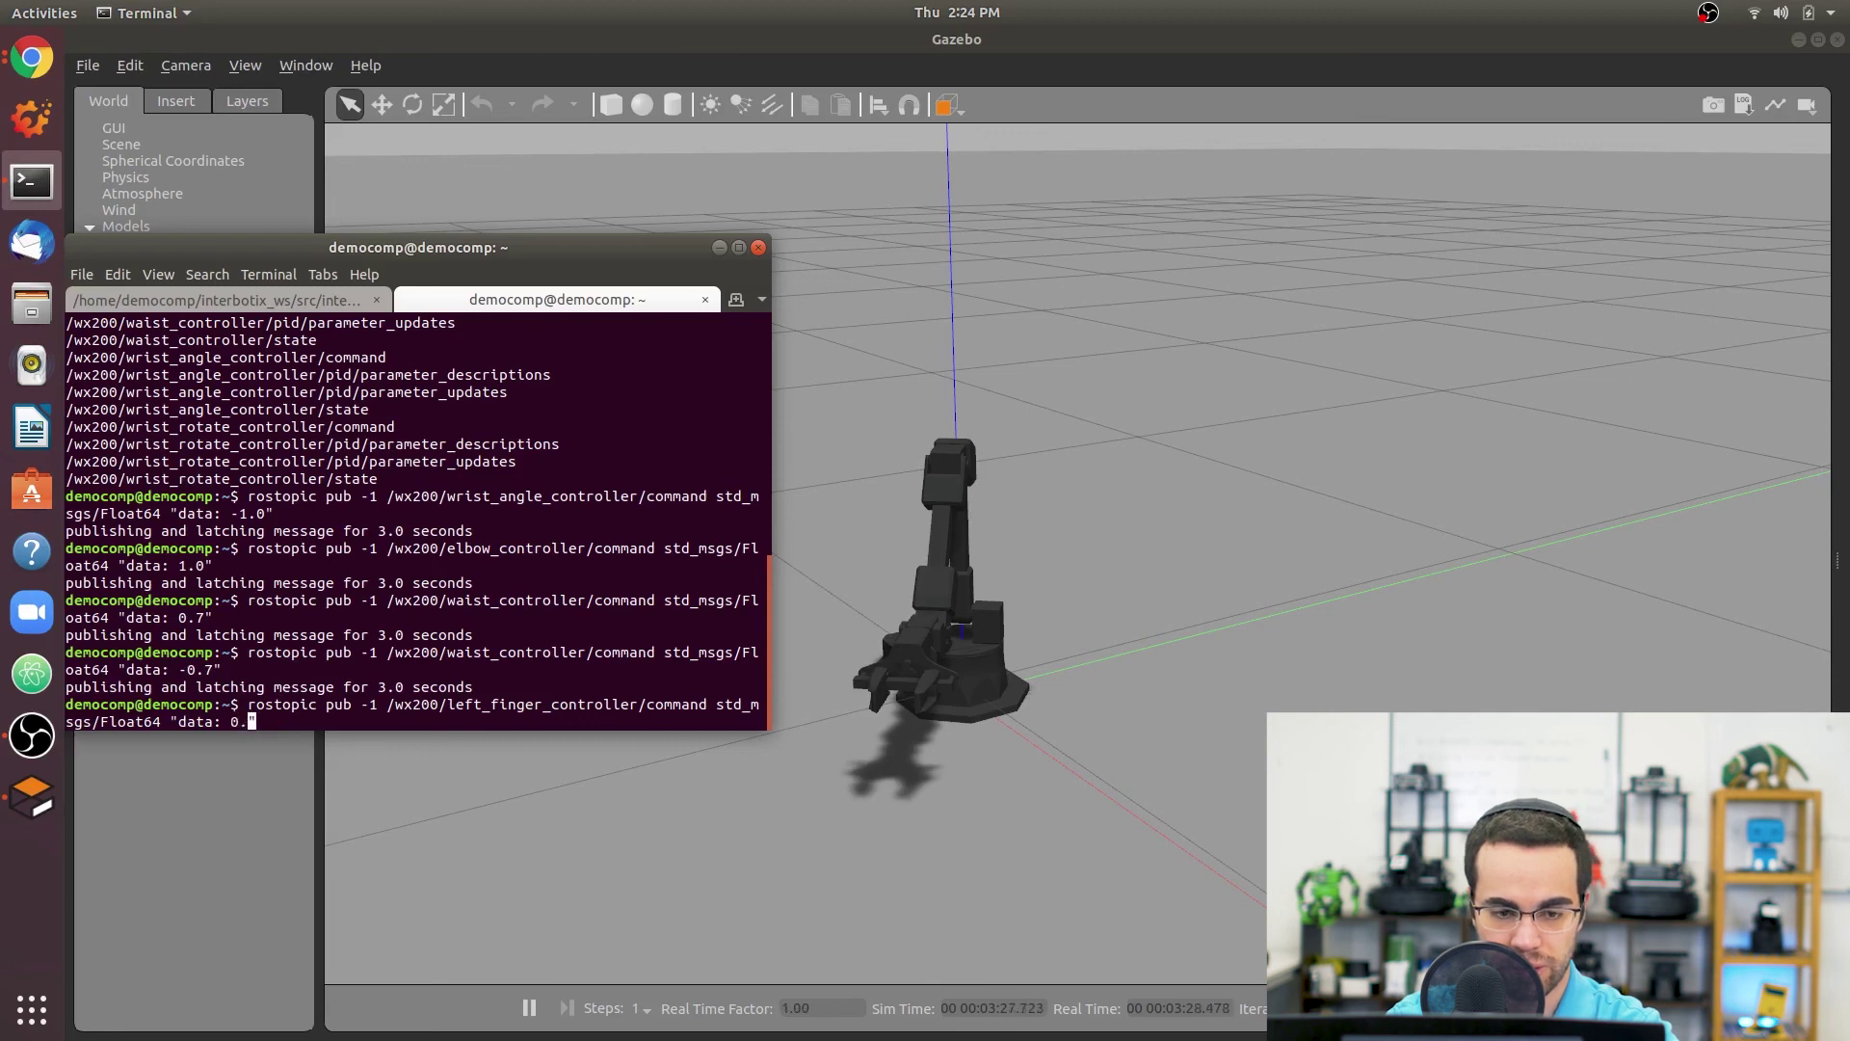
{"action": "type", "text": "37"}
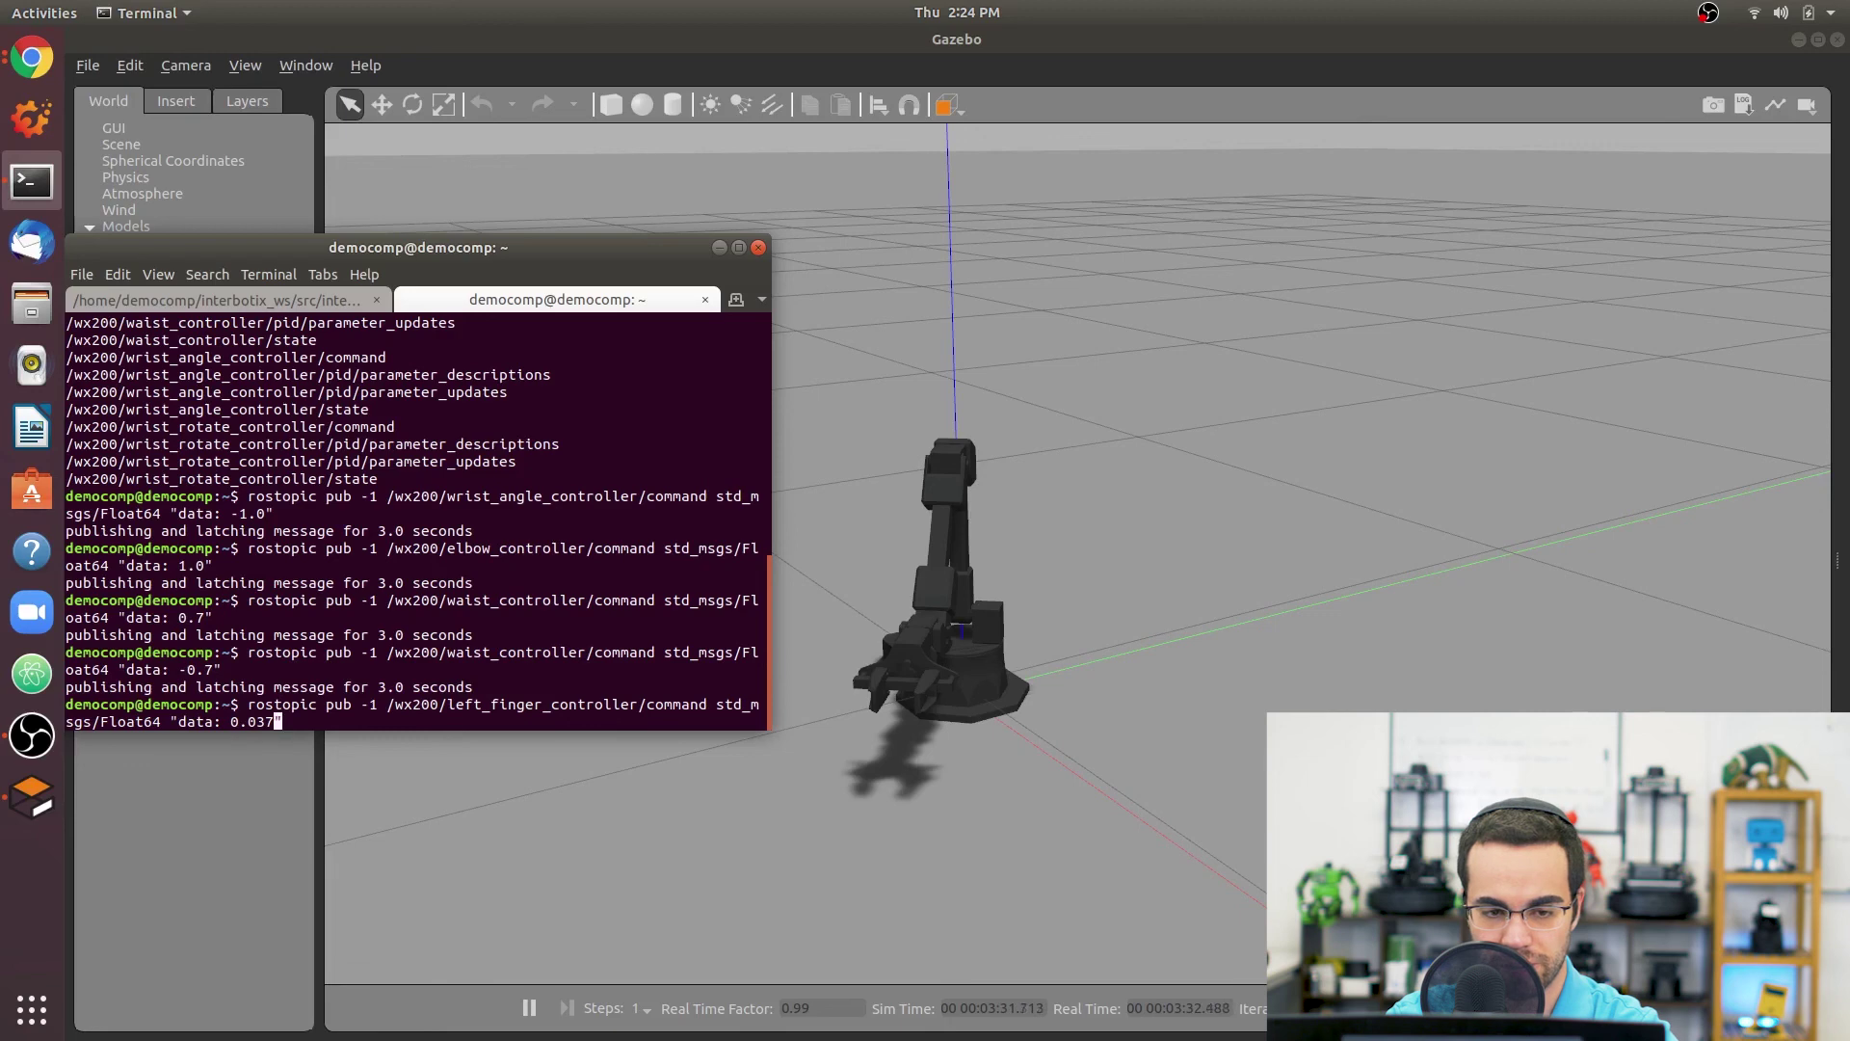
{"action": "key", "text": "Return"}
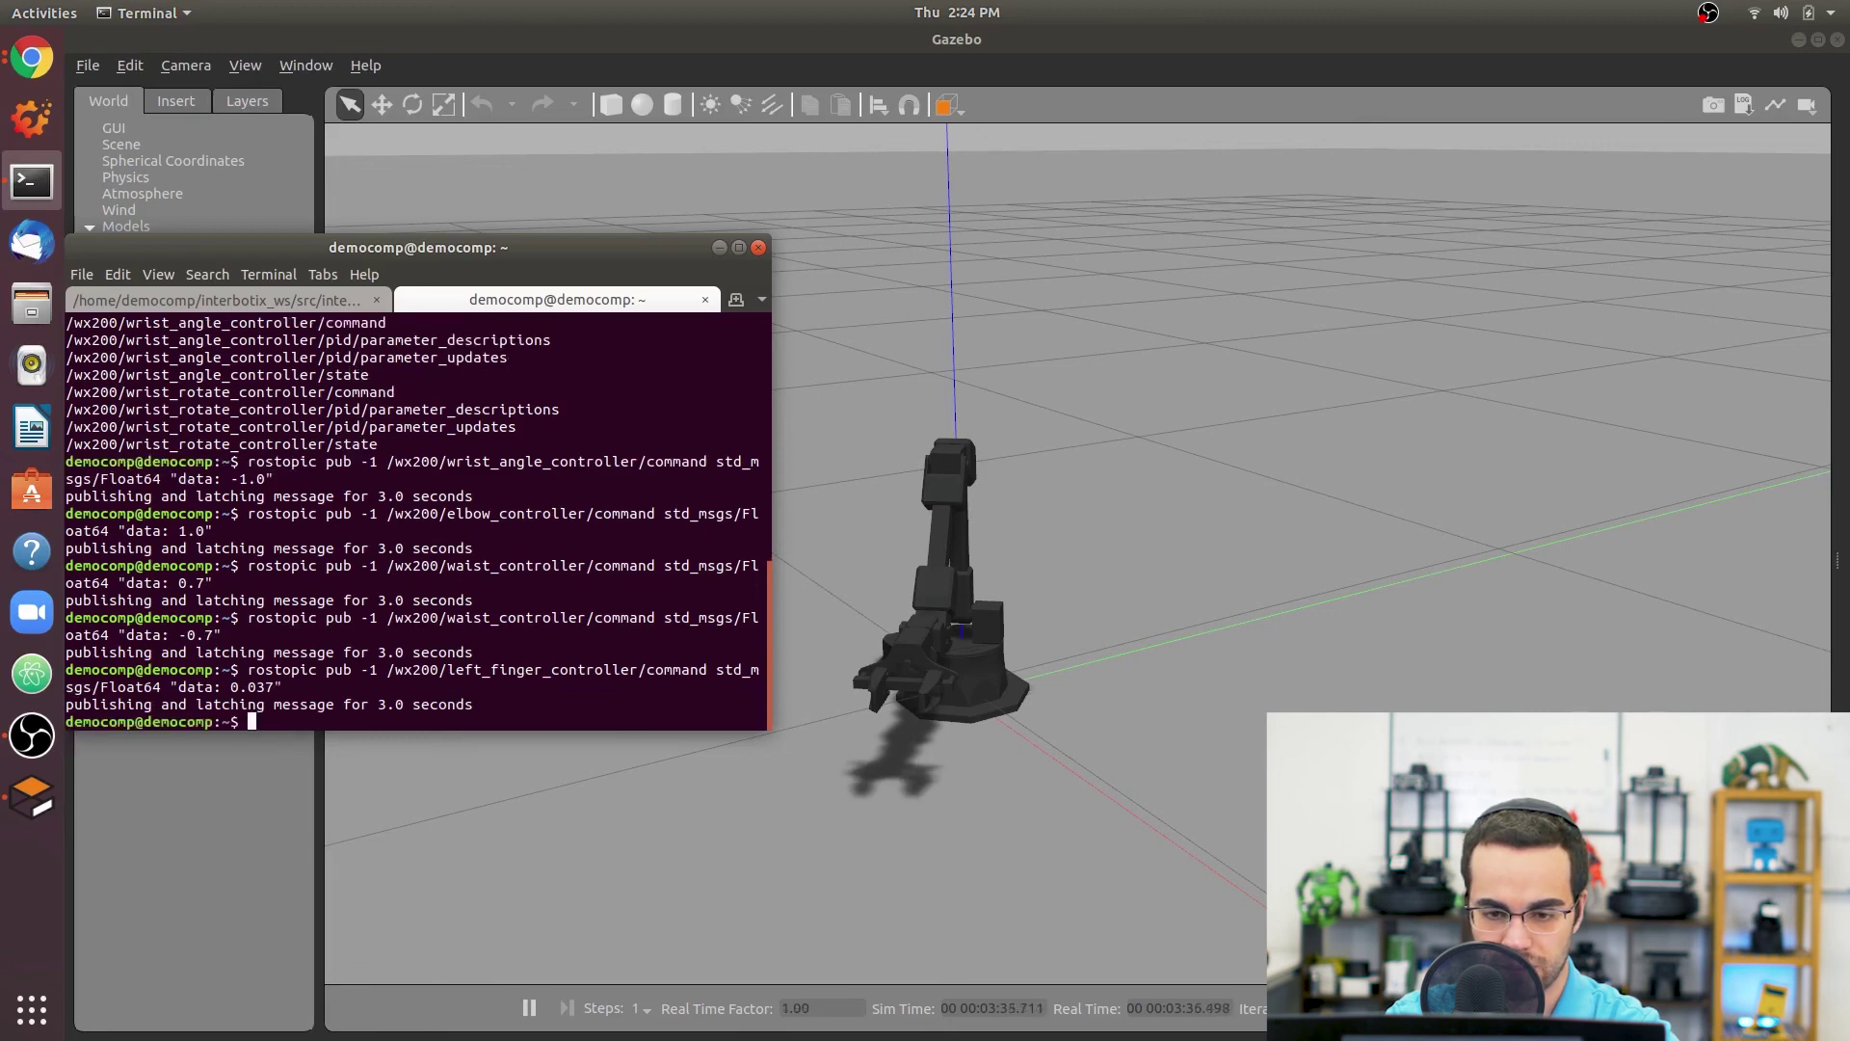
Recall the left finger publish command and change its target topic to /wx200/right_finger_controller/command.
{"action": "key", "text": "Up"}
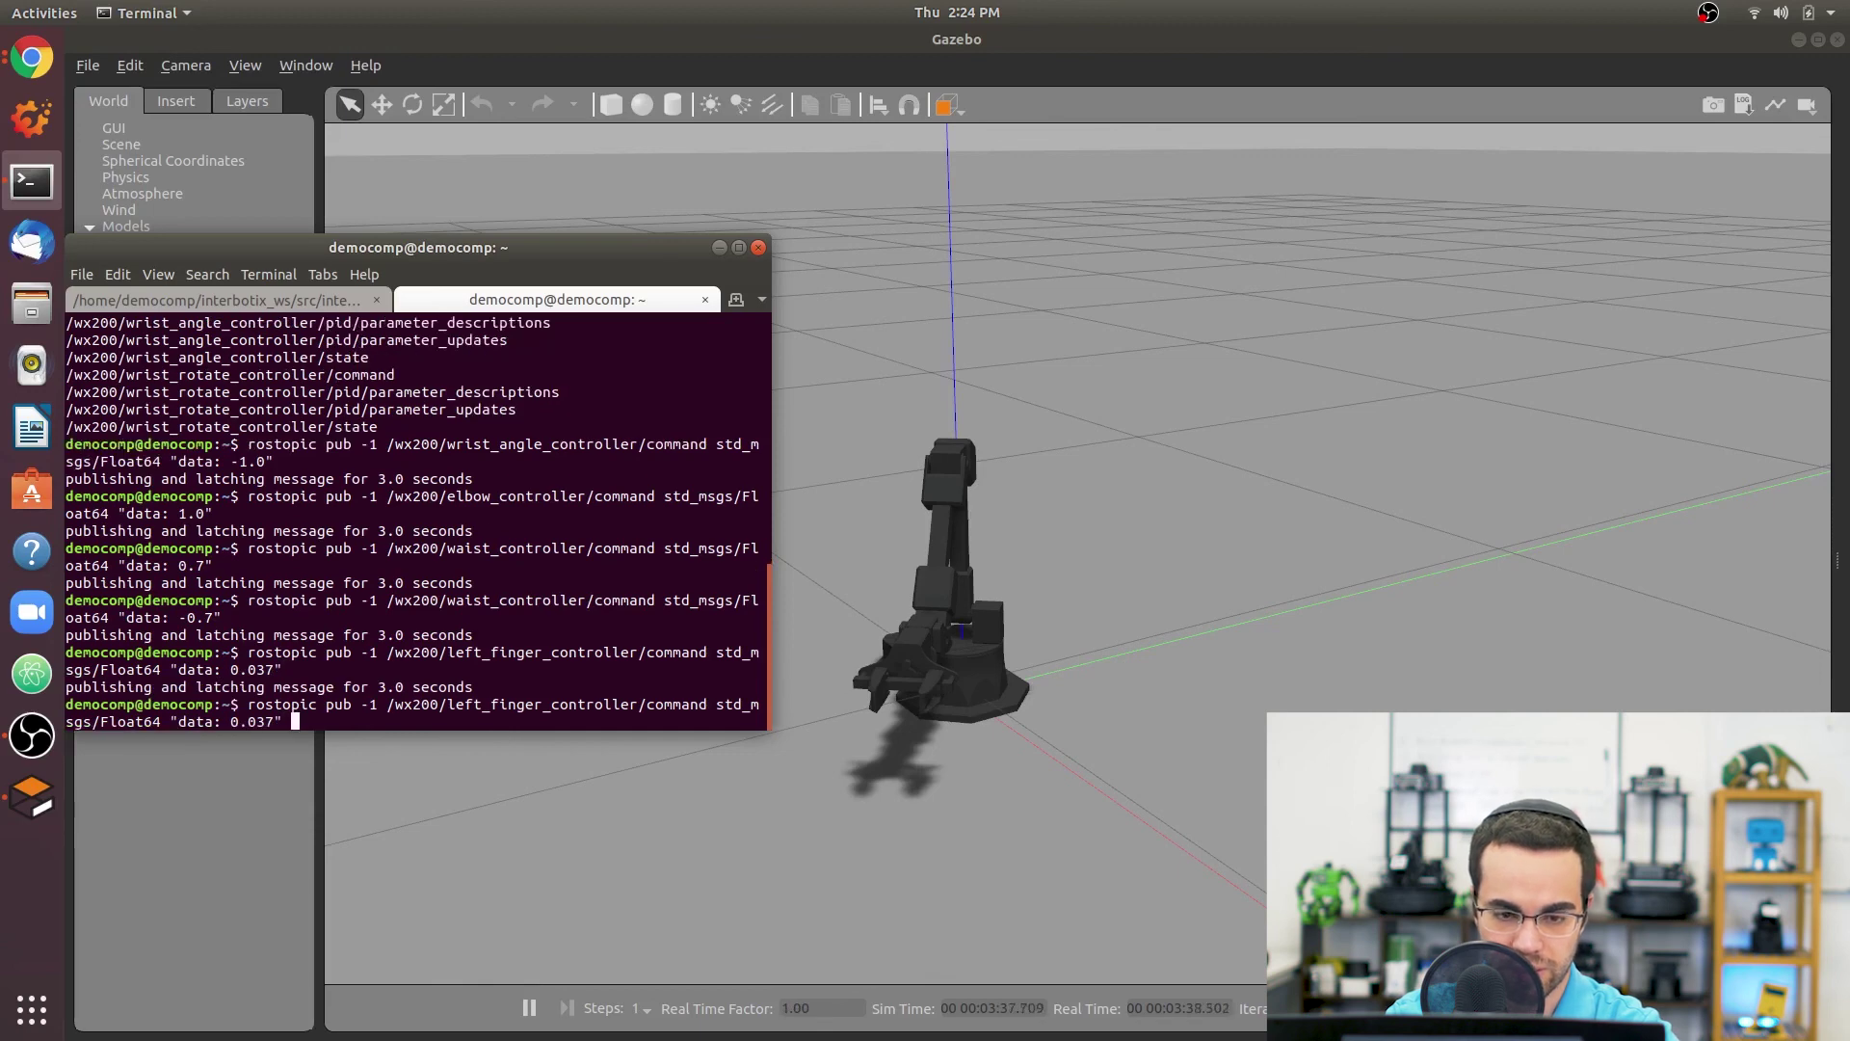
{"action": "key", "text": "Left"}
{"action": "key", "text": "Left"}
{"action": "key", "text": "Left"}
{"action": "key", "text": "Left"}
{"action": "key", "text": "Left"}
{"action": "key", "text": "Left"}
{"action": "key", "text": "Left"}
{"action": "key", "text": "Left"}
{"action": "key", "text": "Left"}
{"action": "key", "text": "Left"}
{"action": "key", "text": "Left"}
{"action": "key", "text": "Left"}
{"action": "key", "text": "Left"}
{"action": "key", "text": "Left"}
{"action": "key", "text": "Left"}
{"action": "key", "text": "Left"}
{"action": "key", "text": "Left"}
{"action": "key", "text": "Left"}
{"action": "key", "text": "Left"}
{"action": "key", "text": "Left"}
{"action": "key", "text": "Left"}
{"action": "key", "text": "Left"}
{"action": "key", "text": "Left"}
{"action": "key", "text": "Left"}
{"action": "key", "text": "Left"}
{"action": "key", "text": "Left"}
{"action": "key", "text": "Left"}
{"action": "key", "text": "Left"}
{"action": "key", "text": "Left"}
{"action": "key", "text": "Left"}
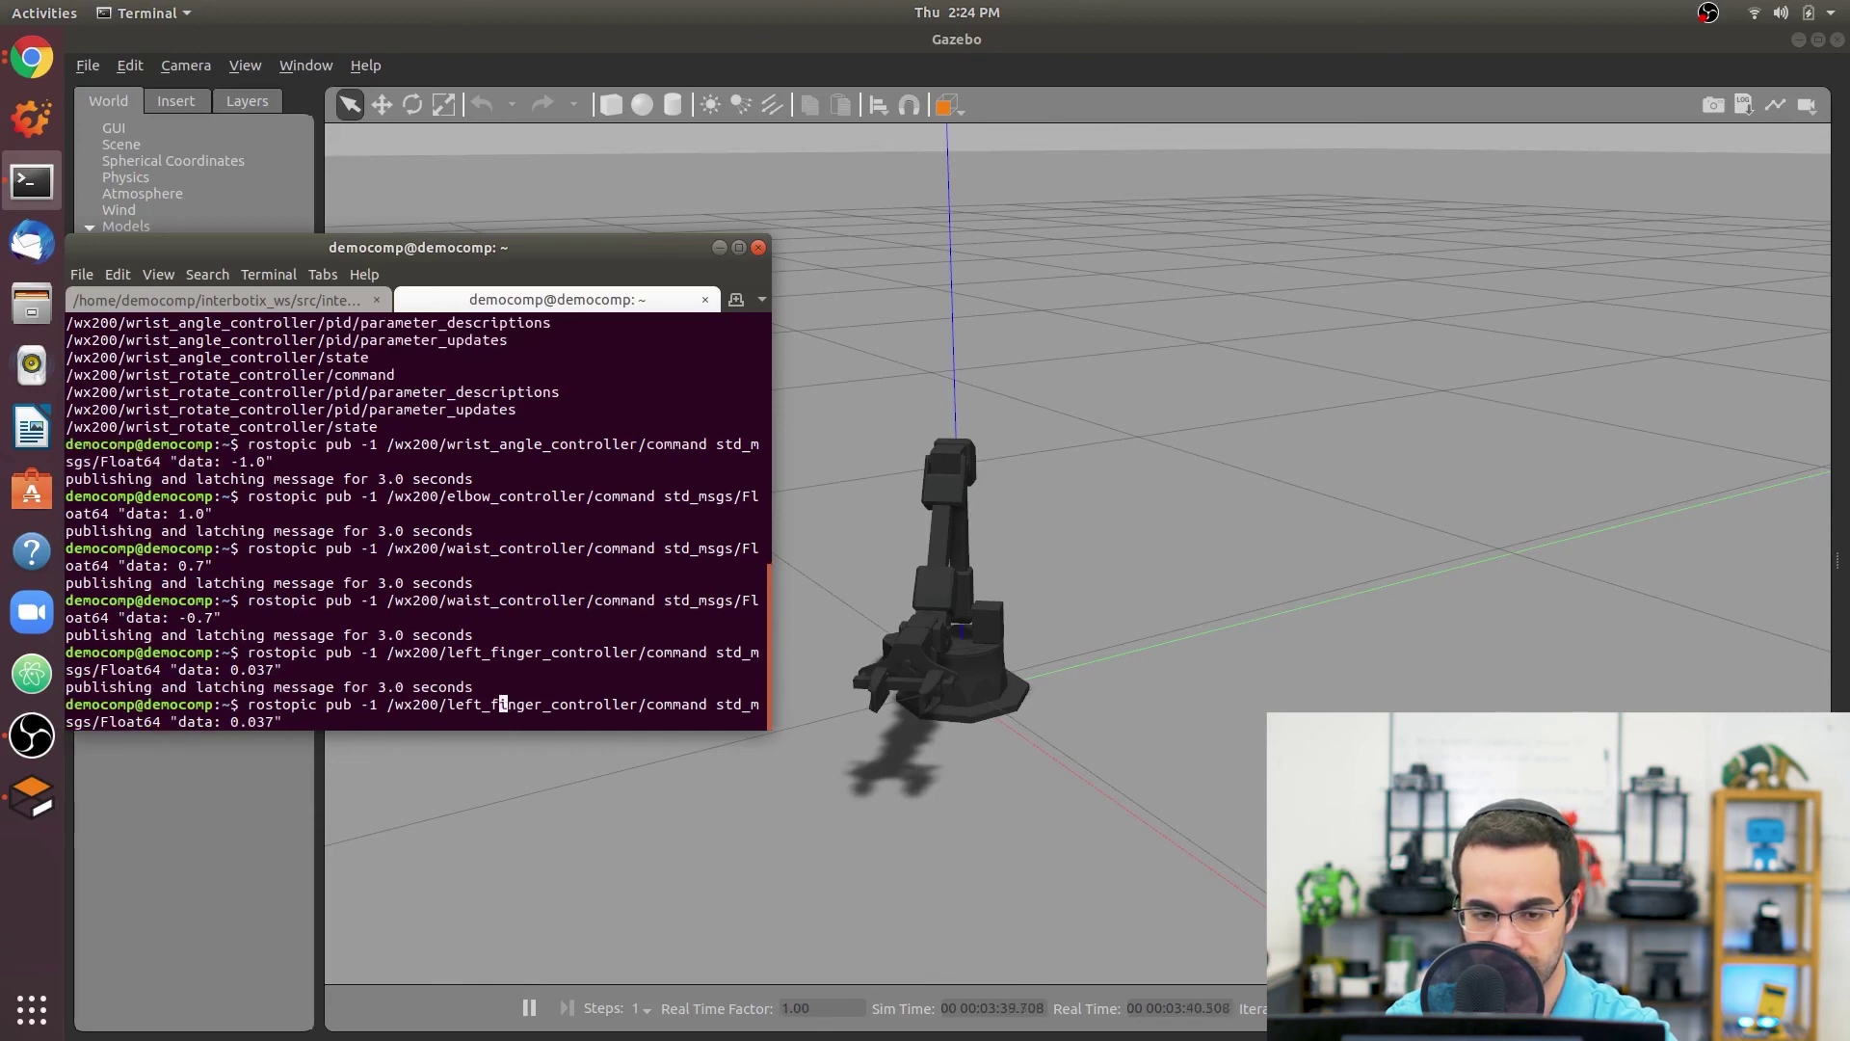
{"action": "key", "text": "BackSpace"}
{"action": "key", "text": "BackSpace"}
{"action": "key", "text": "BackSpace"}
{"action": "key", "text": "BackSpace"}
{"action": "key", "text": "BackSpace"}
{"action": "type", "text": "right_"}
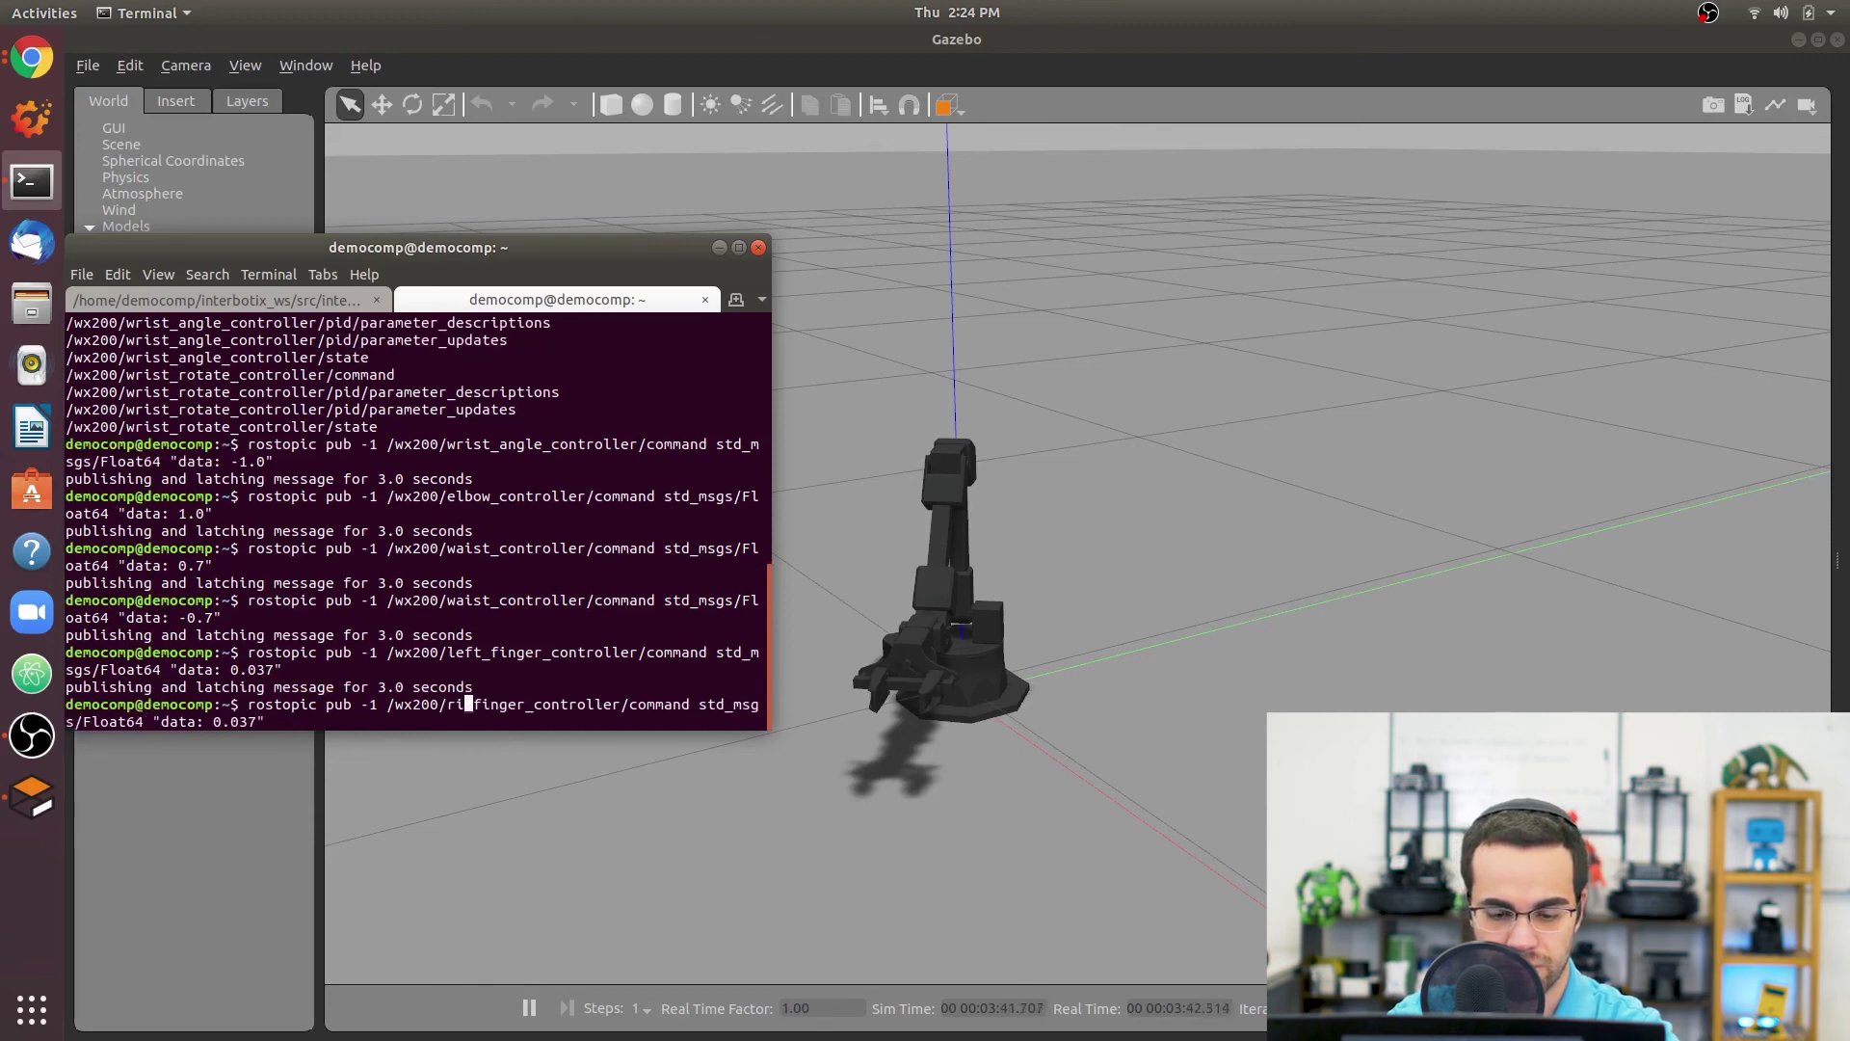
Make the message data negative, -0.037, and publish it once to the right finger controller.
{"action": "key", "text": "Right"}
{"action": "key", "text": "Right"}
{"action": "key", "text": "Right"}
{"action": "key", "text": "Right"}
{"action": "key", "text": "Right"}
{"action": "key", "text": "Right"}
{"action": "key", "text": "Right"}
{"action": "key", "text": "Right"}
{"action": "key", "text": "Right"}
{"action": "key", "text": "Right"}
{"action": "key", "text": "Right"}
{"action": "key", "text": "Right"}
{"action": "key", "text": "Right"}
{"action": "key", "text": "Right"}
{"action": "key", "text": "Right"}
{"action": "key", "text": "Right"}
{"action": "key", "text": "Right"}
{"action": "key", "text": "Right"}
{"action": "key", "text": "Right"}
{"action": "key", "text": "Right"}
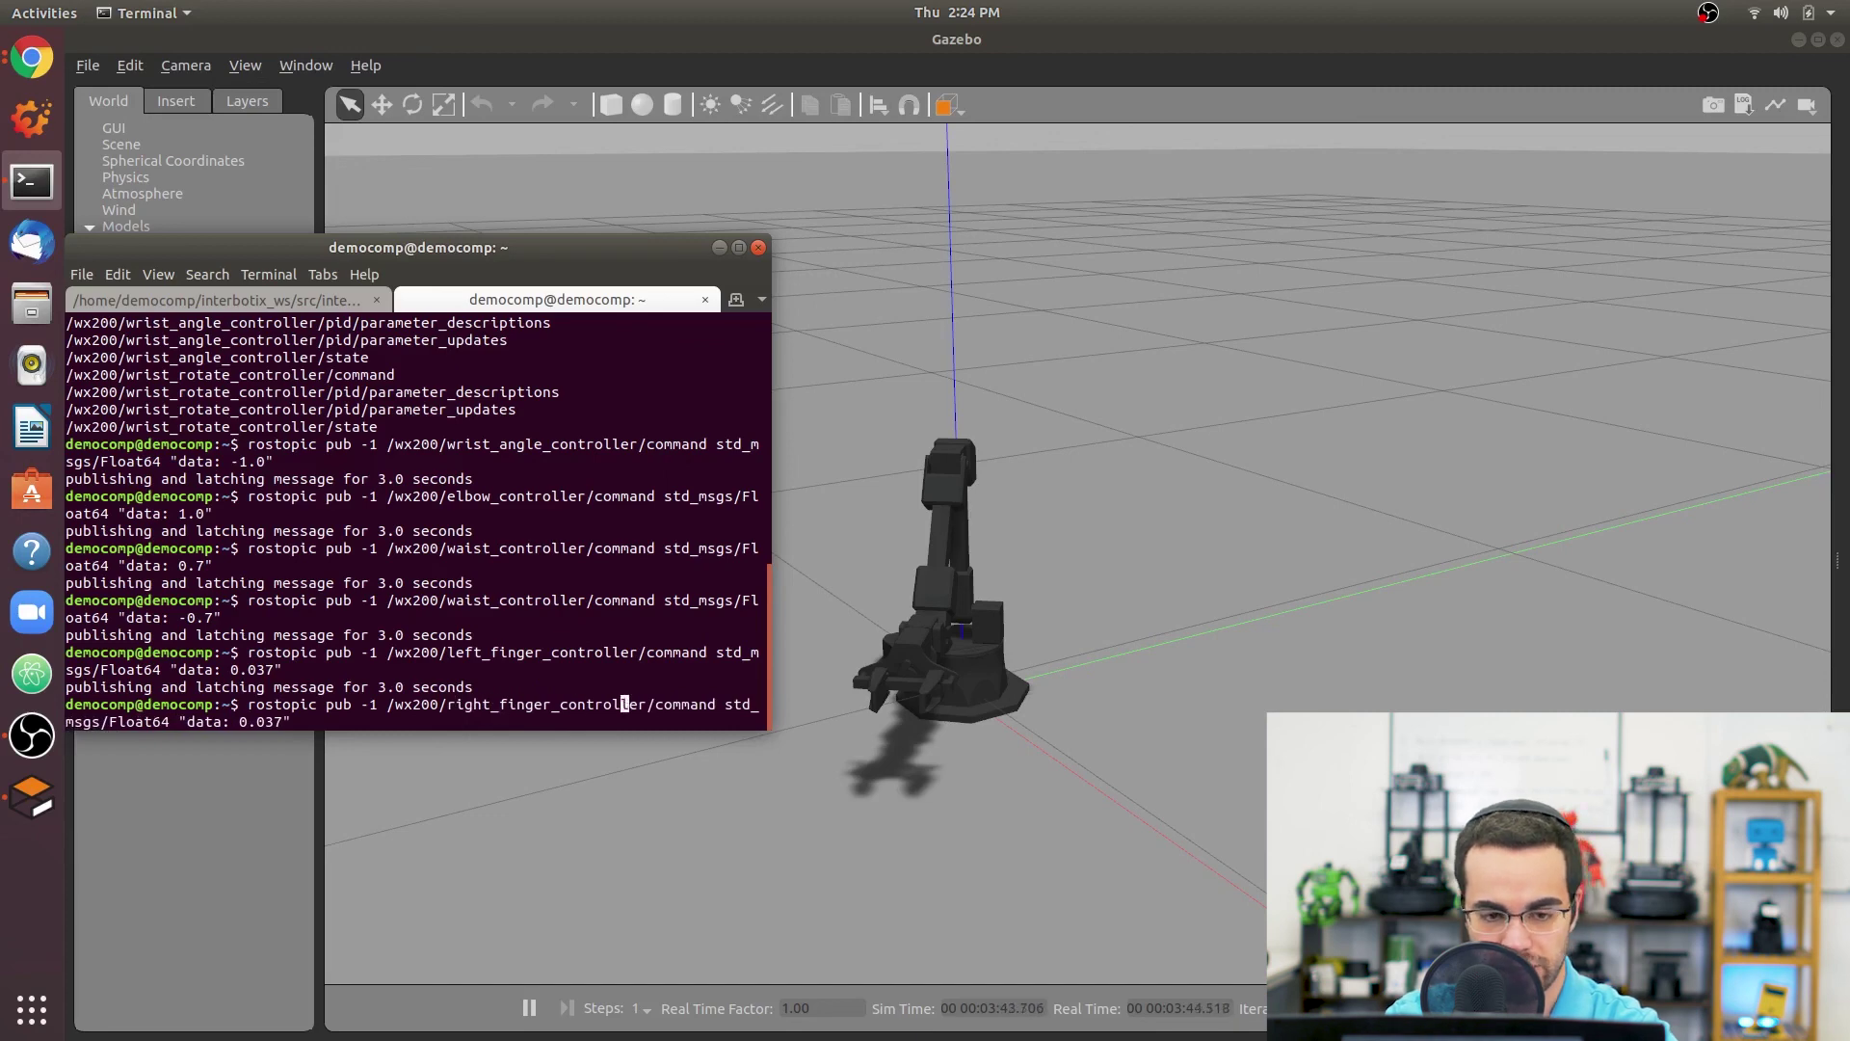
{"action": "type", "text": "-"}
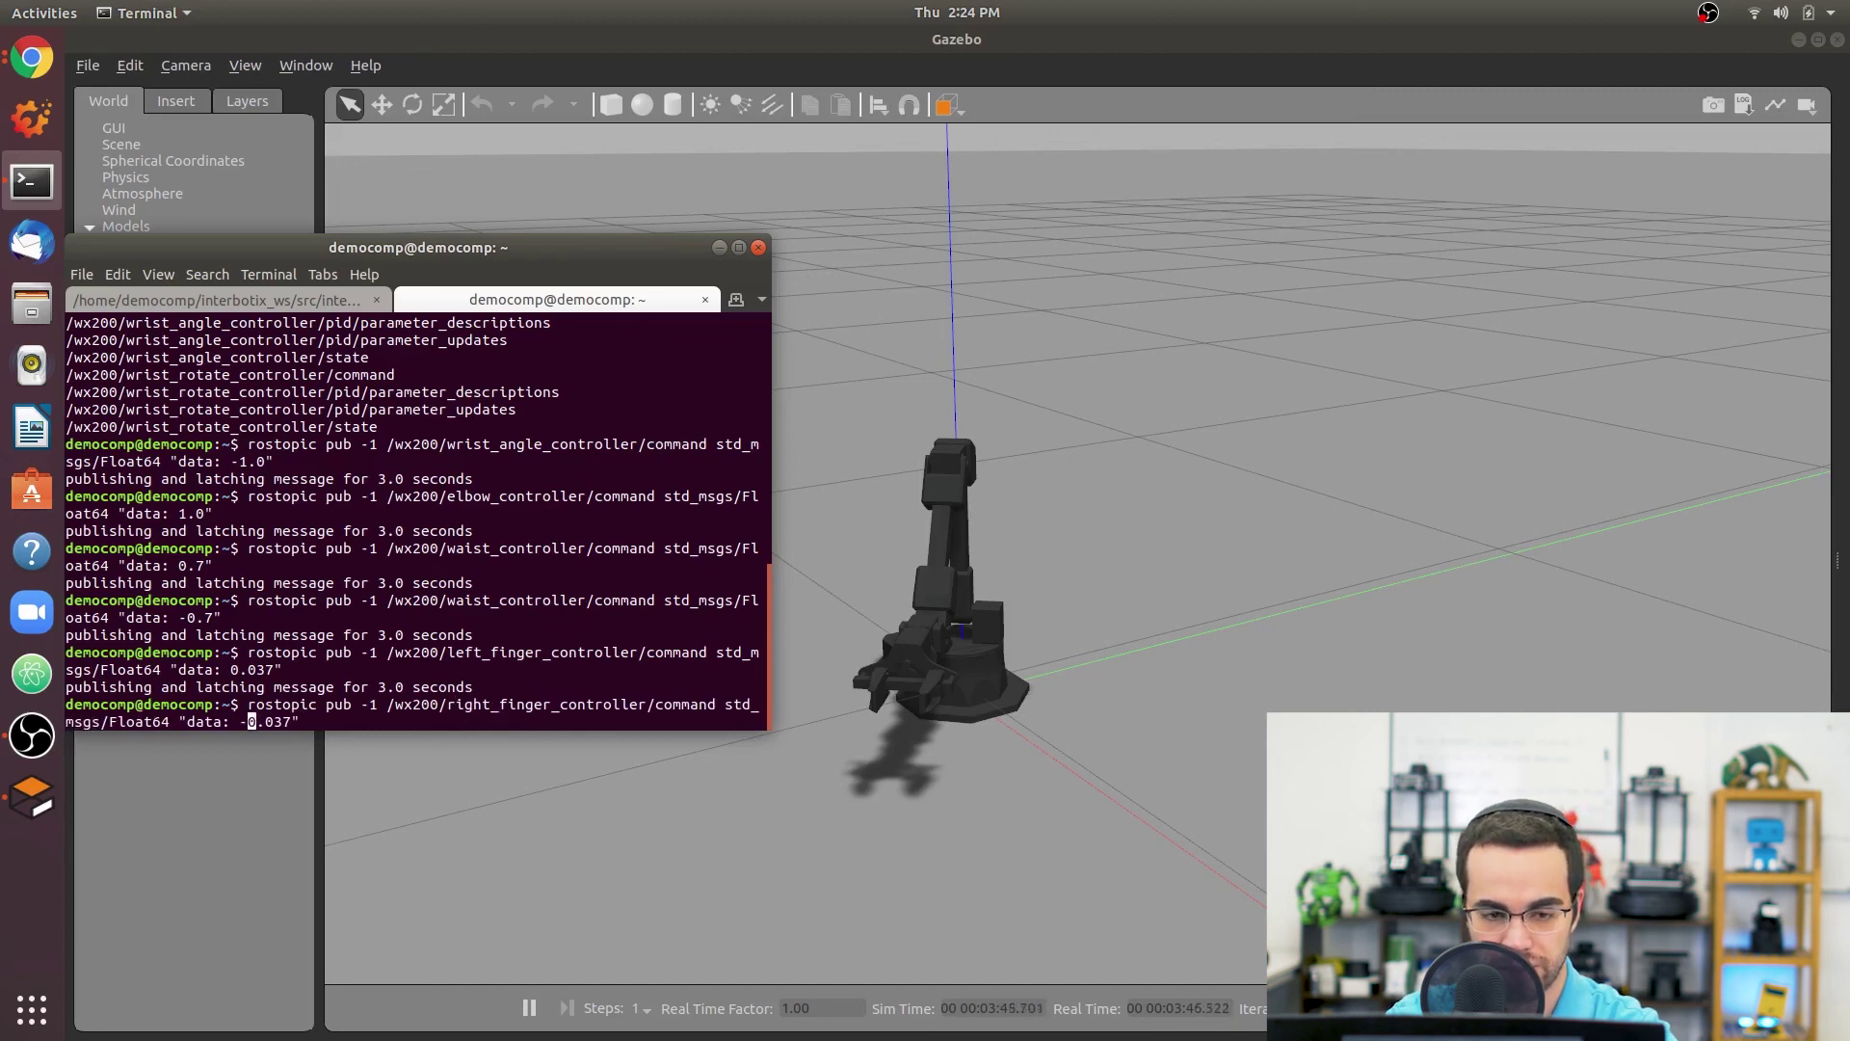
{"action": "key", "text": "Return"}
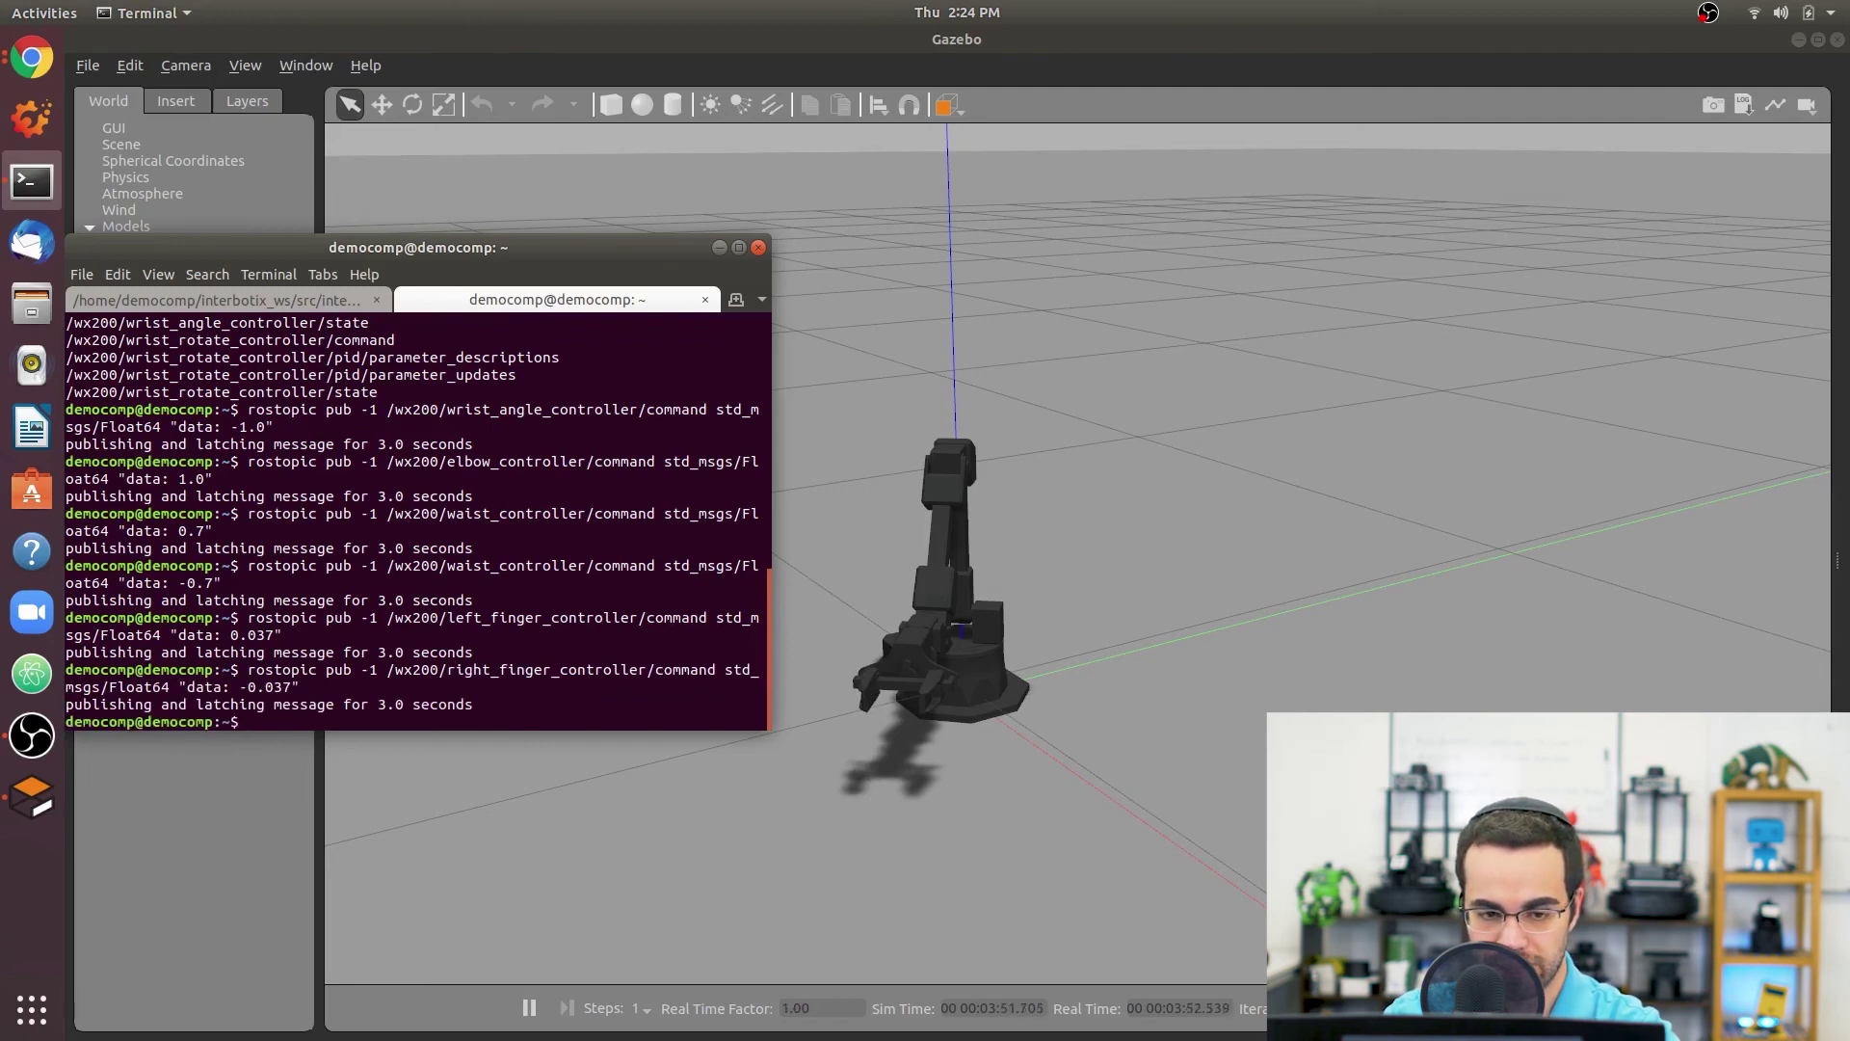
Reuse the earlier left finger publish command with data 0.015 and publish it once to /wx200/left_finger_controller/command.
{"action": "key", "text": "Up"}
{"action": "key", "text": "Up"}
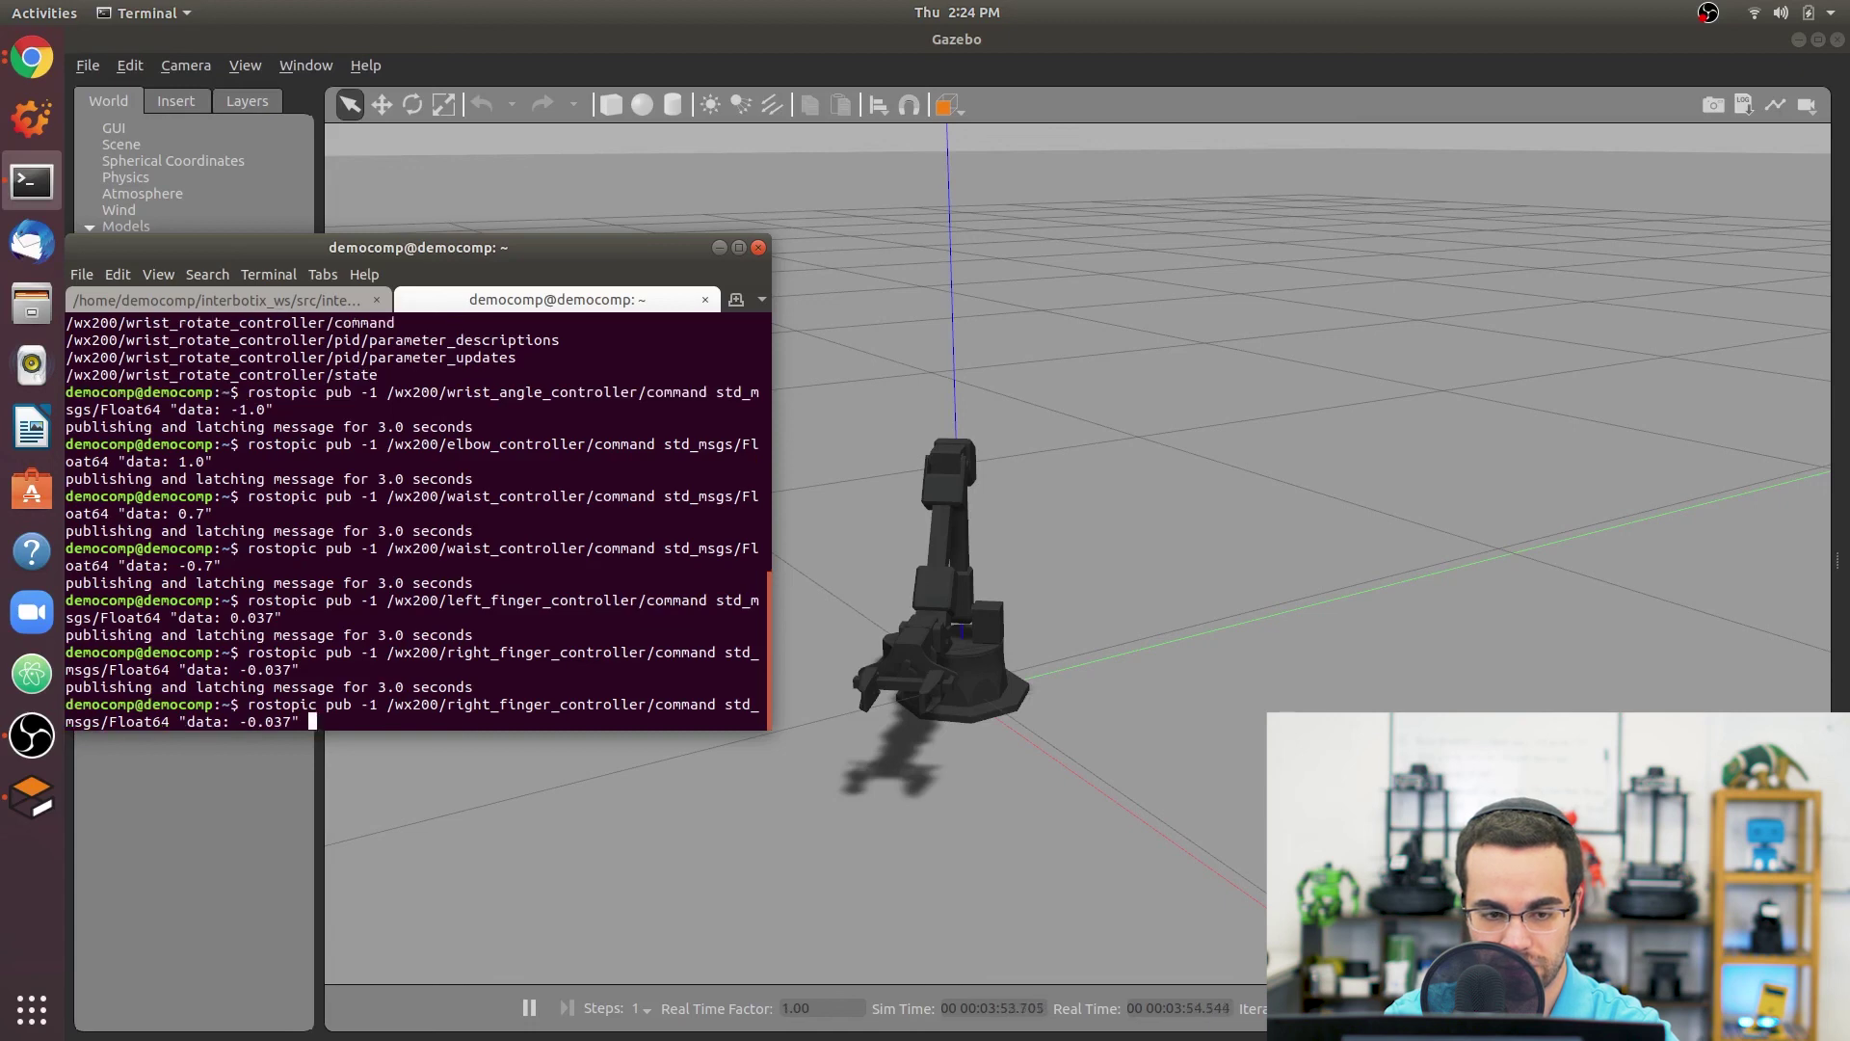
{"action": "key", "text": "Left"}
{"action": "key", "text": "Left"}
{"action": "key", "text": "Left"}
{"action": "key", "text": "Left"}
{"action": "key", "text": "Left"}
{"action": "key", "text": "Left"}
{"action": "key", "text": "Left"}
{"action": "key", "text": "Left"}
{"action": "key", "text": "Left"}
{"action": "key", "text": "Left"}
{"action": "key", "text": "Left"}
{"action": "key", "text": "Left"}
{"action": "key", "text": "Left"}
{"action": "key", "text": "Left"}
{"action": "key", "text": "Left"}
{"action": "key", "text": "Left"}
{"action": "key", "text": "Left"}
{"action": "key", "text": "Left"}
{"action": "key", "text": "Left"}
{"action": "key", "text": "Left"}
{"action": "key", "text": "Right"}
{"action": "key", "text": "Right"}
{"action": "key", "text": "Right"}
{"action": "key", "text": "Right"}
{"action": "key", "text": "Right"}
{"action": "key", "text": "ctrl+Right"}
{"action": "key", "text": "ctrl+Right"}
{"action": "key", "text": "ctrl+Right"}
{"action": "key", "text": "ctrl+Right"}
{"action": "key", "text": "BackSpace"}
{"action": "key", "text": "BackSpace"}
{"action": "type", "text": "16="}
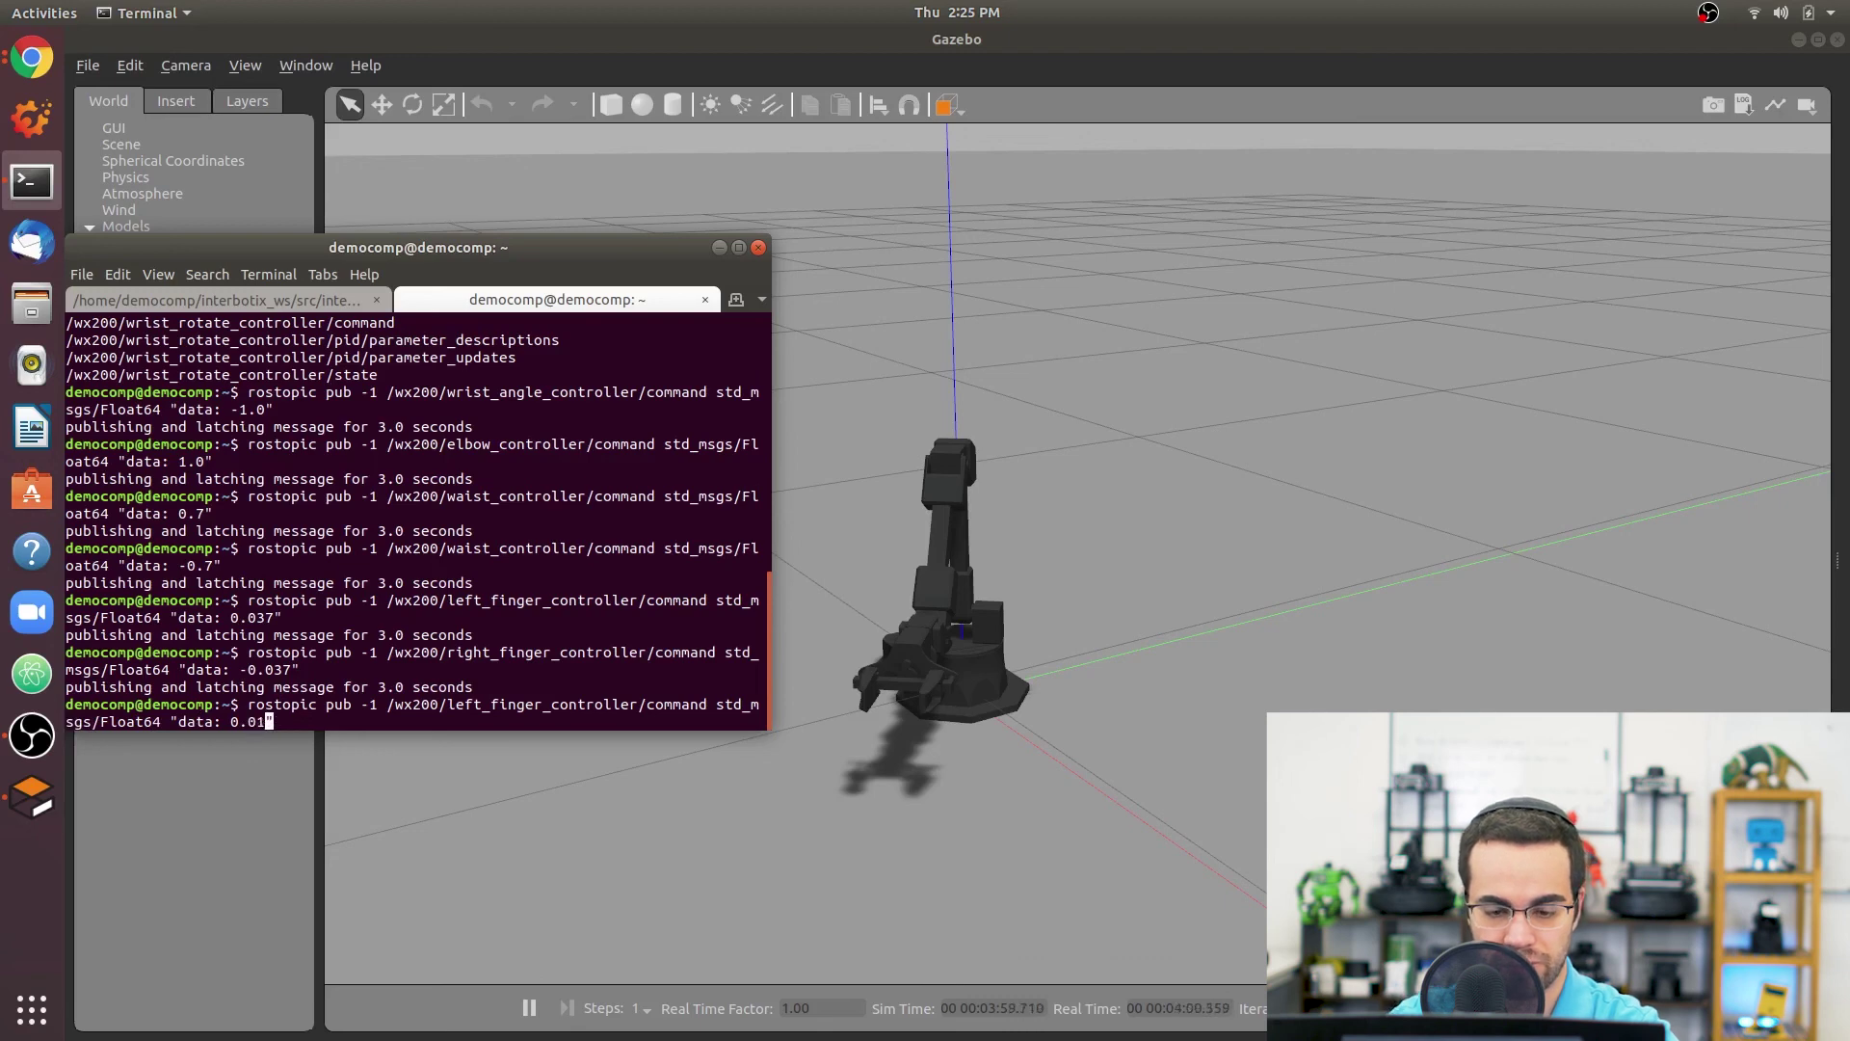
{"action": "key", "text": "BackSpace"}
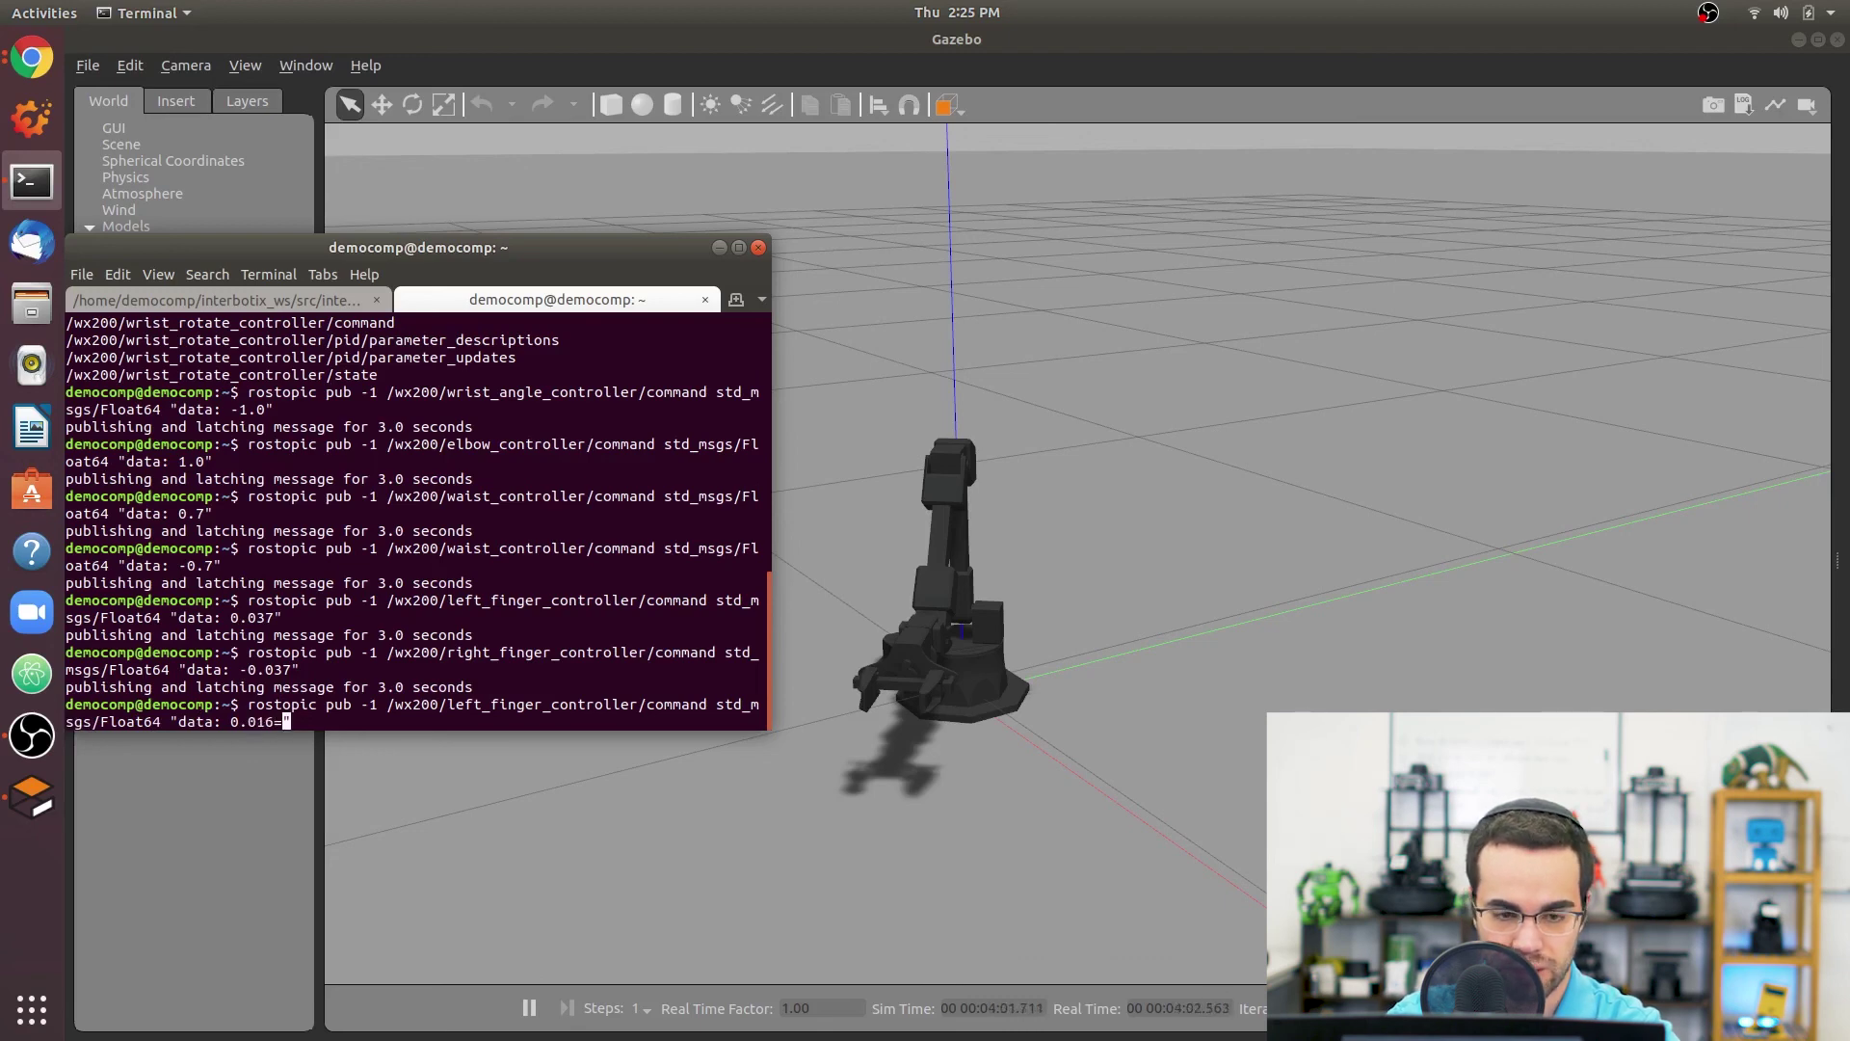
{"action": "key", "text": "BackSpace"}
{"action": "type", "text": "5"}
{"action": "key", "text": "Return"}
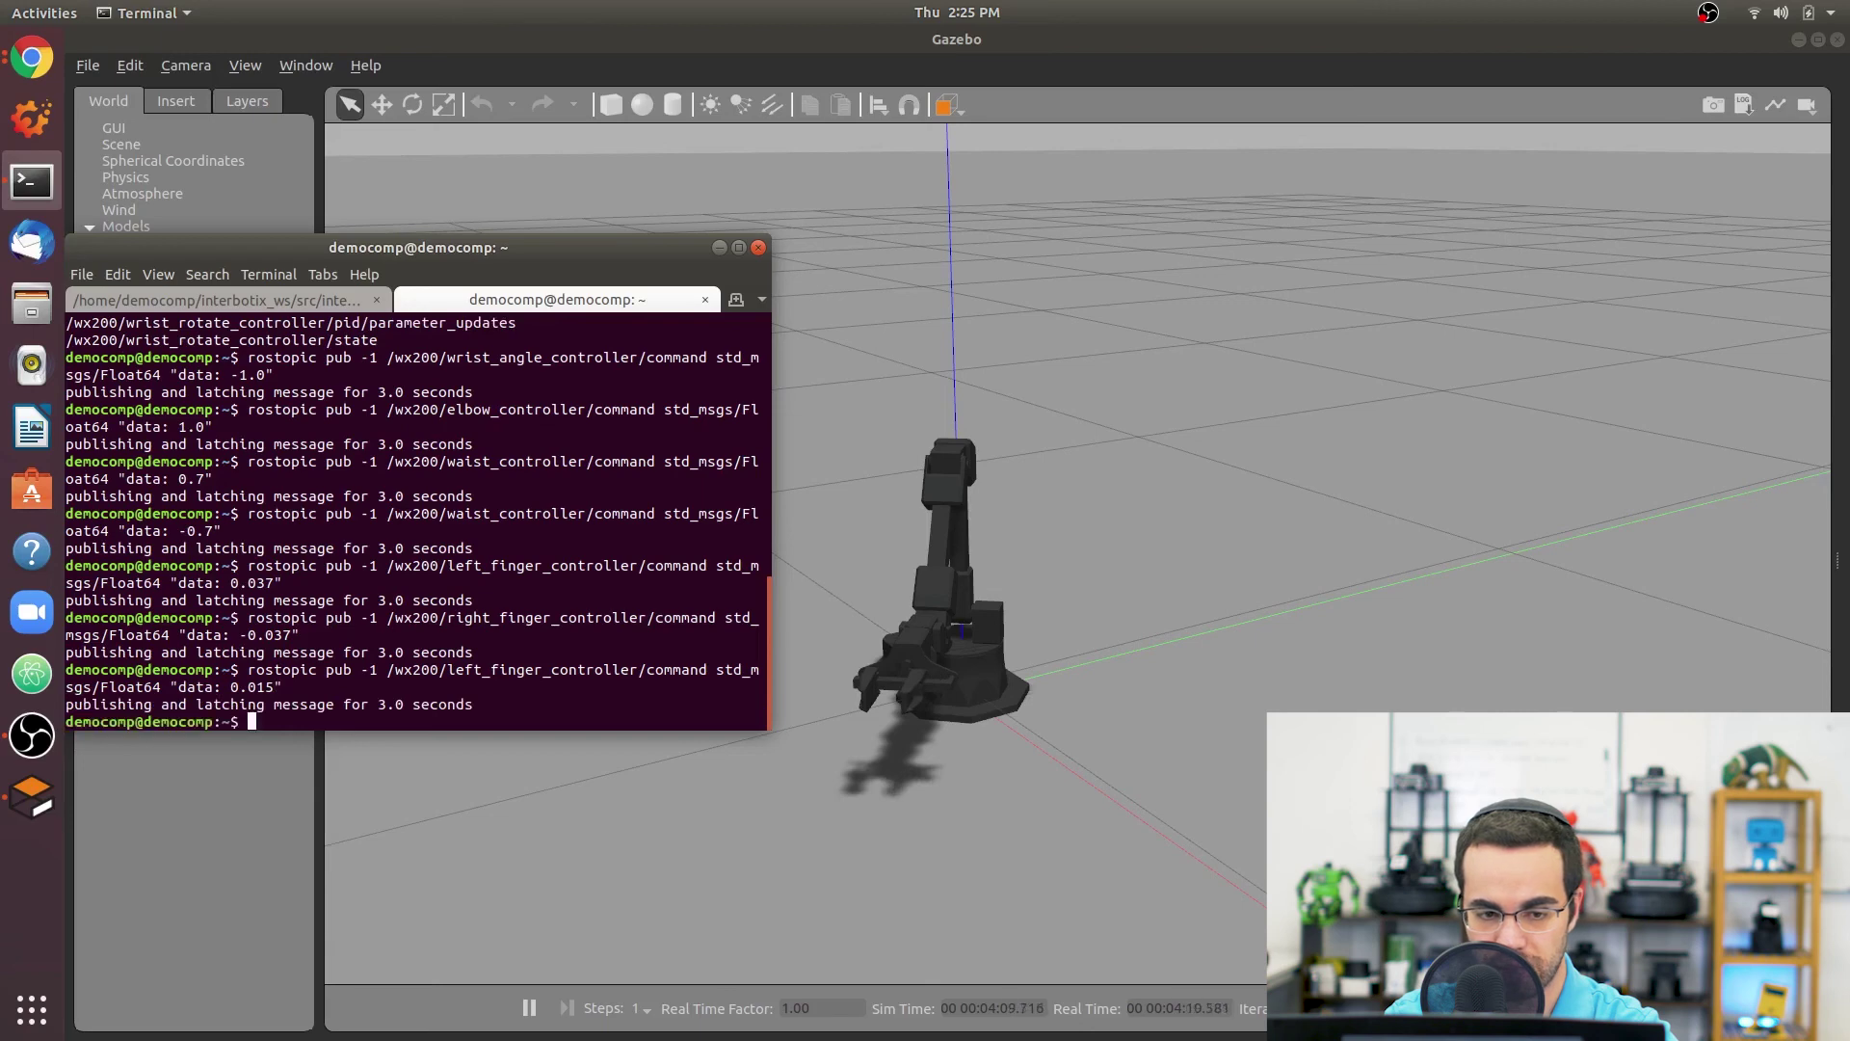
Reuse the earlier right finger publish command with data -0.015 and publish it once to /wx200/right_finger_controller/command.
{"action": "key", "text": "Up"}
{"action": "key", "text": "Up"}
{"action": "key", "text": "Left"}
{"action": "key", "text": "BackSpace"}
{"action": "key", "text": "BackSpace"}
{"action": "key", "text": "BackSpace"}
{"action": "type", "text": "015"}
{"action": "key", "text": "Return"}
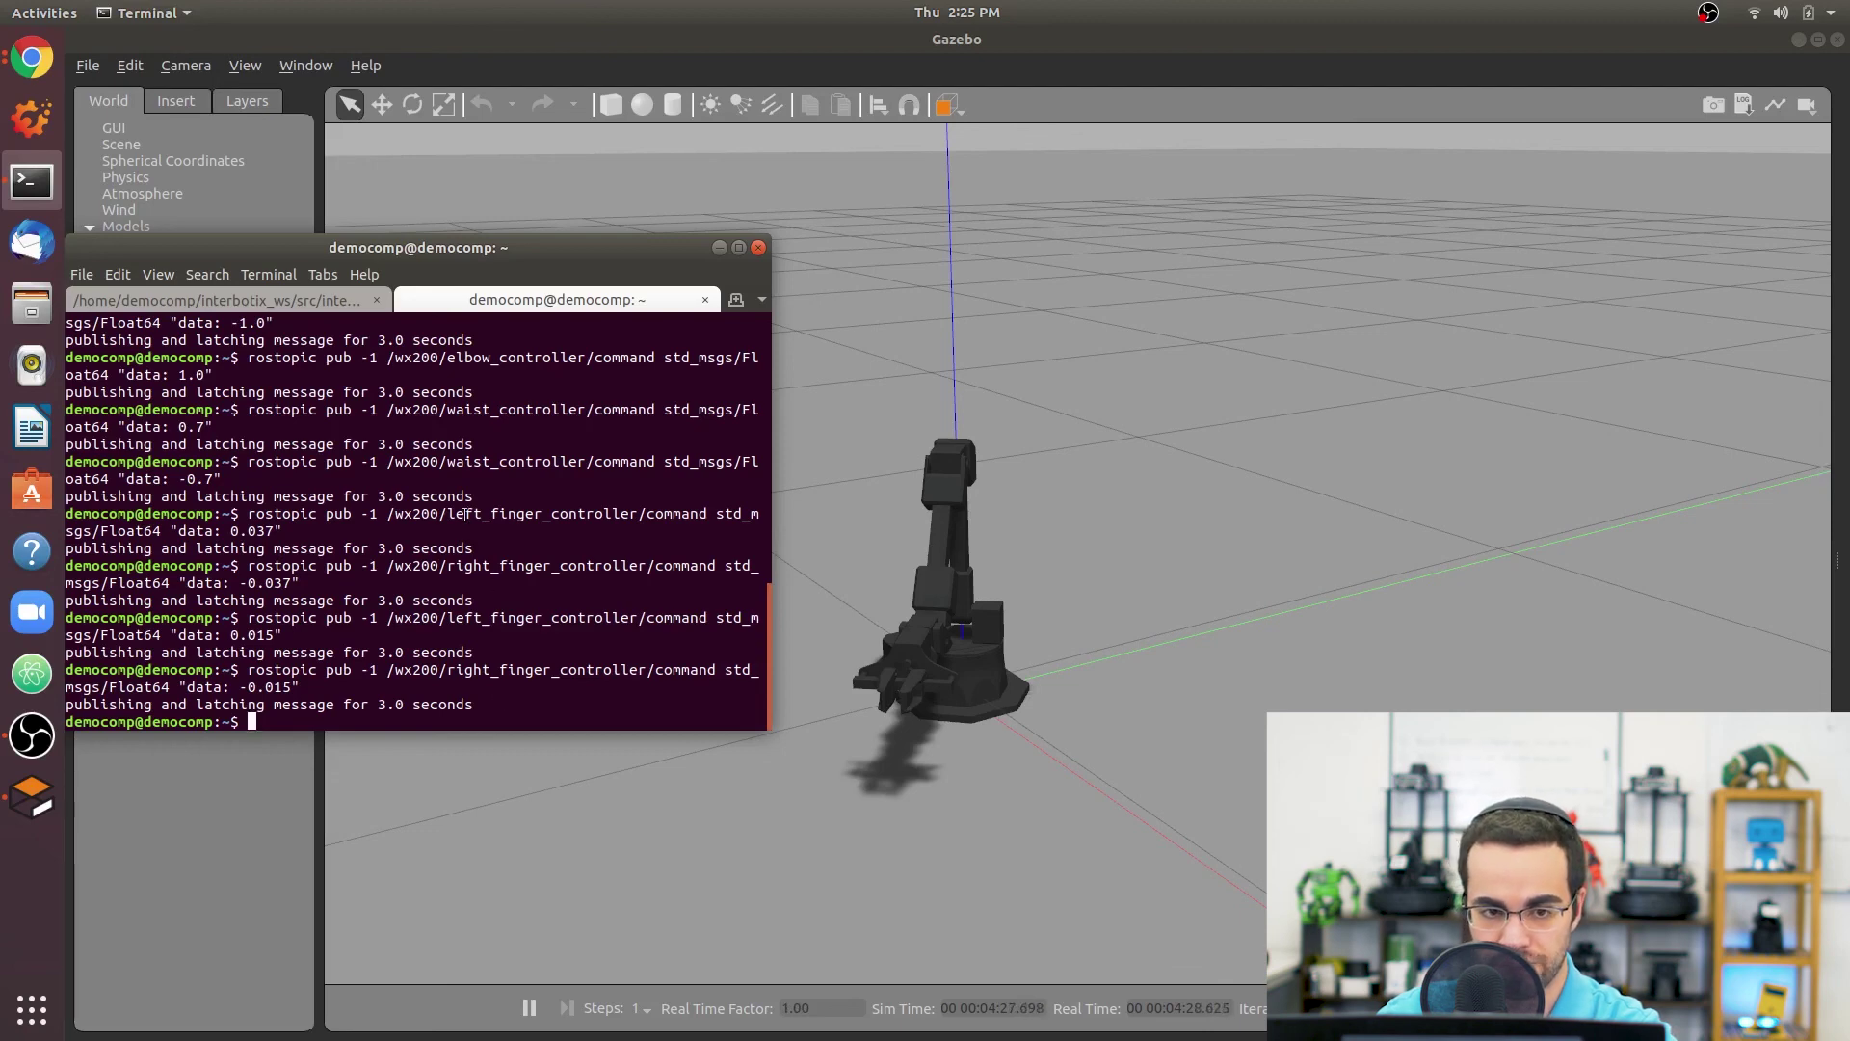
Stop the running wx200 Gazebo launch in the terminal session that started it.
{"action": "left_click_drag", "start_coordinate": [446, 242], "coordinate": [537, 240]}
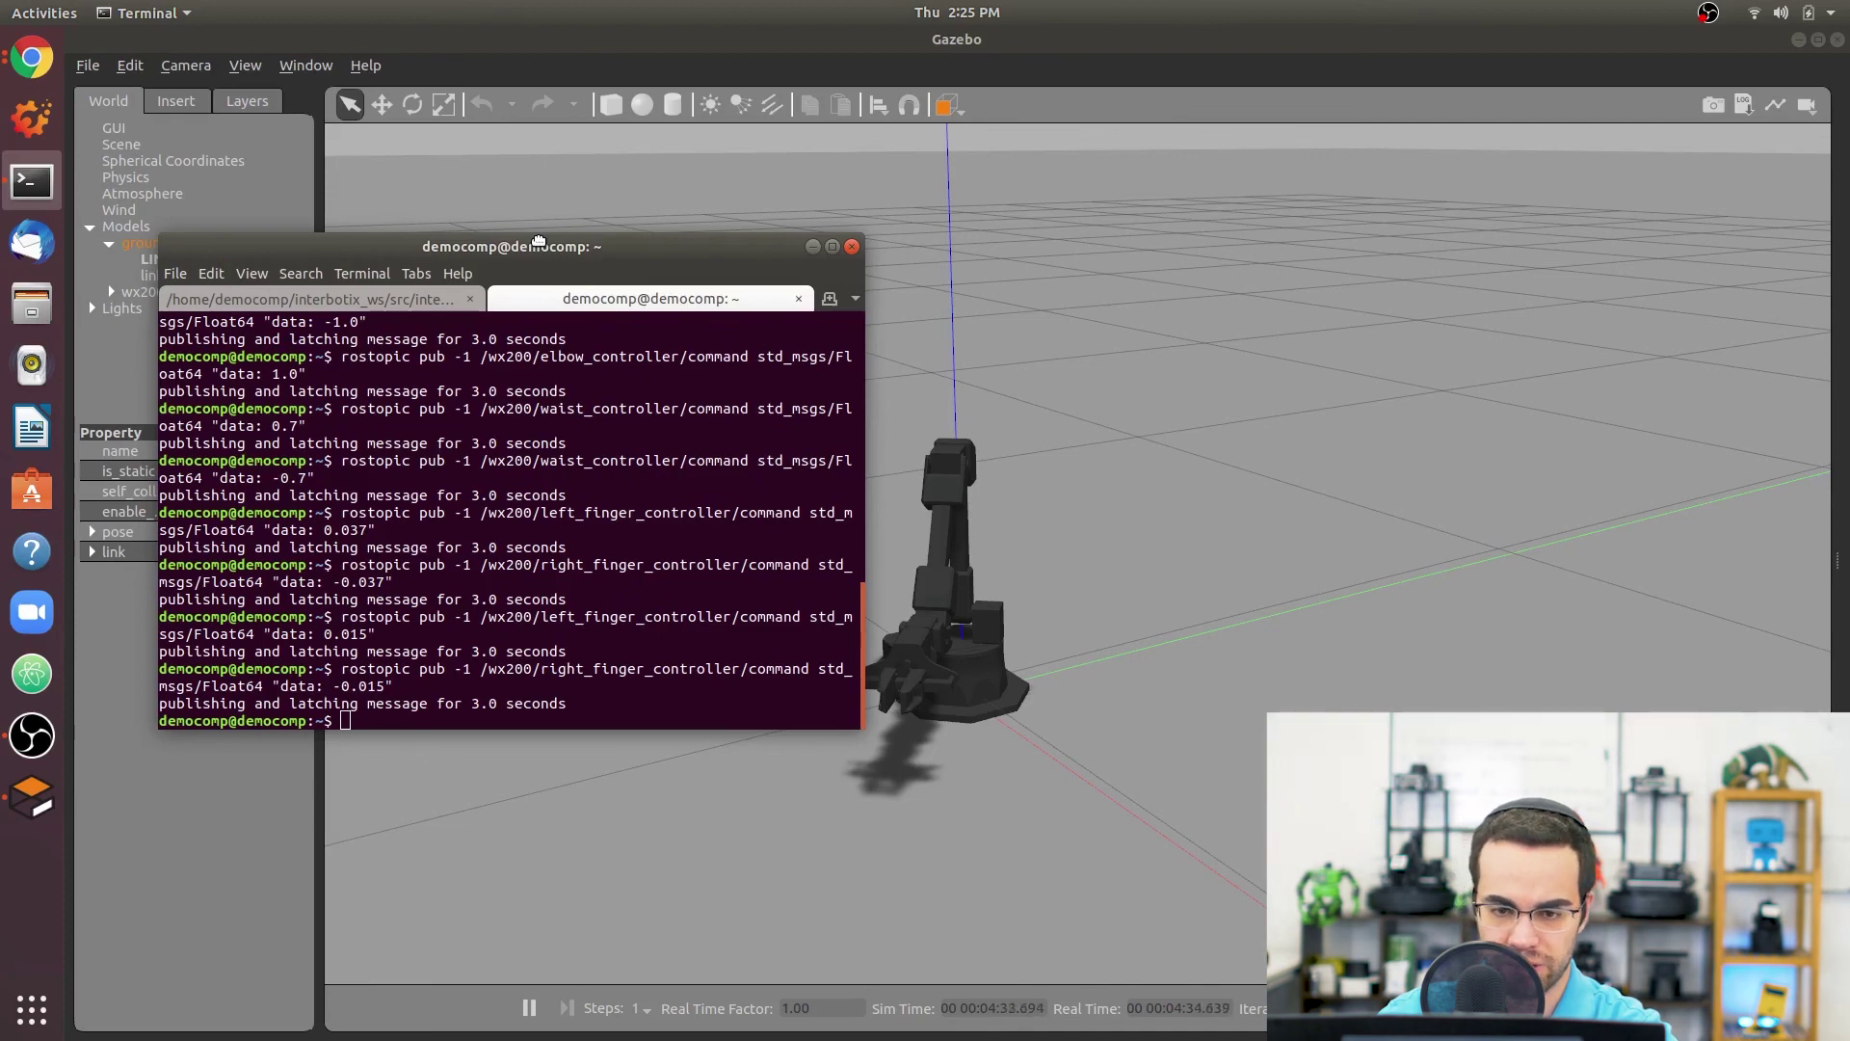
{"action": "left_click_drag", "start_coordinate": [539, 240], "coordinate": [472, 160]}
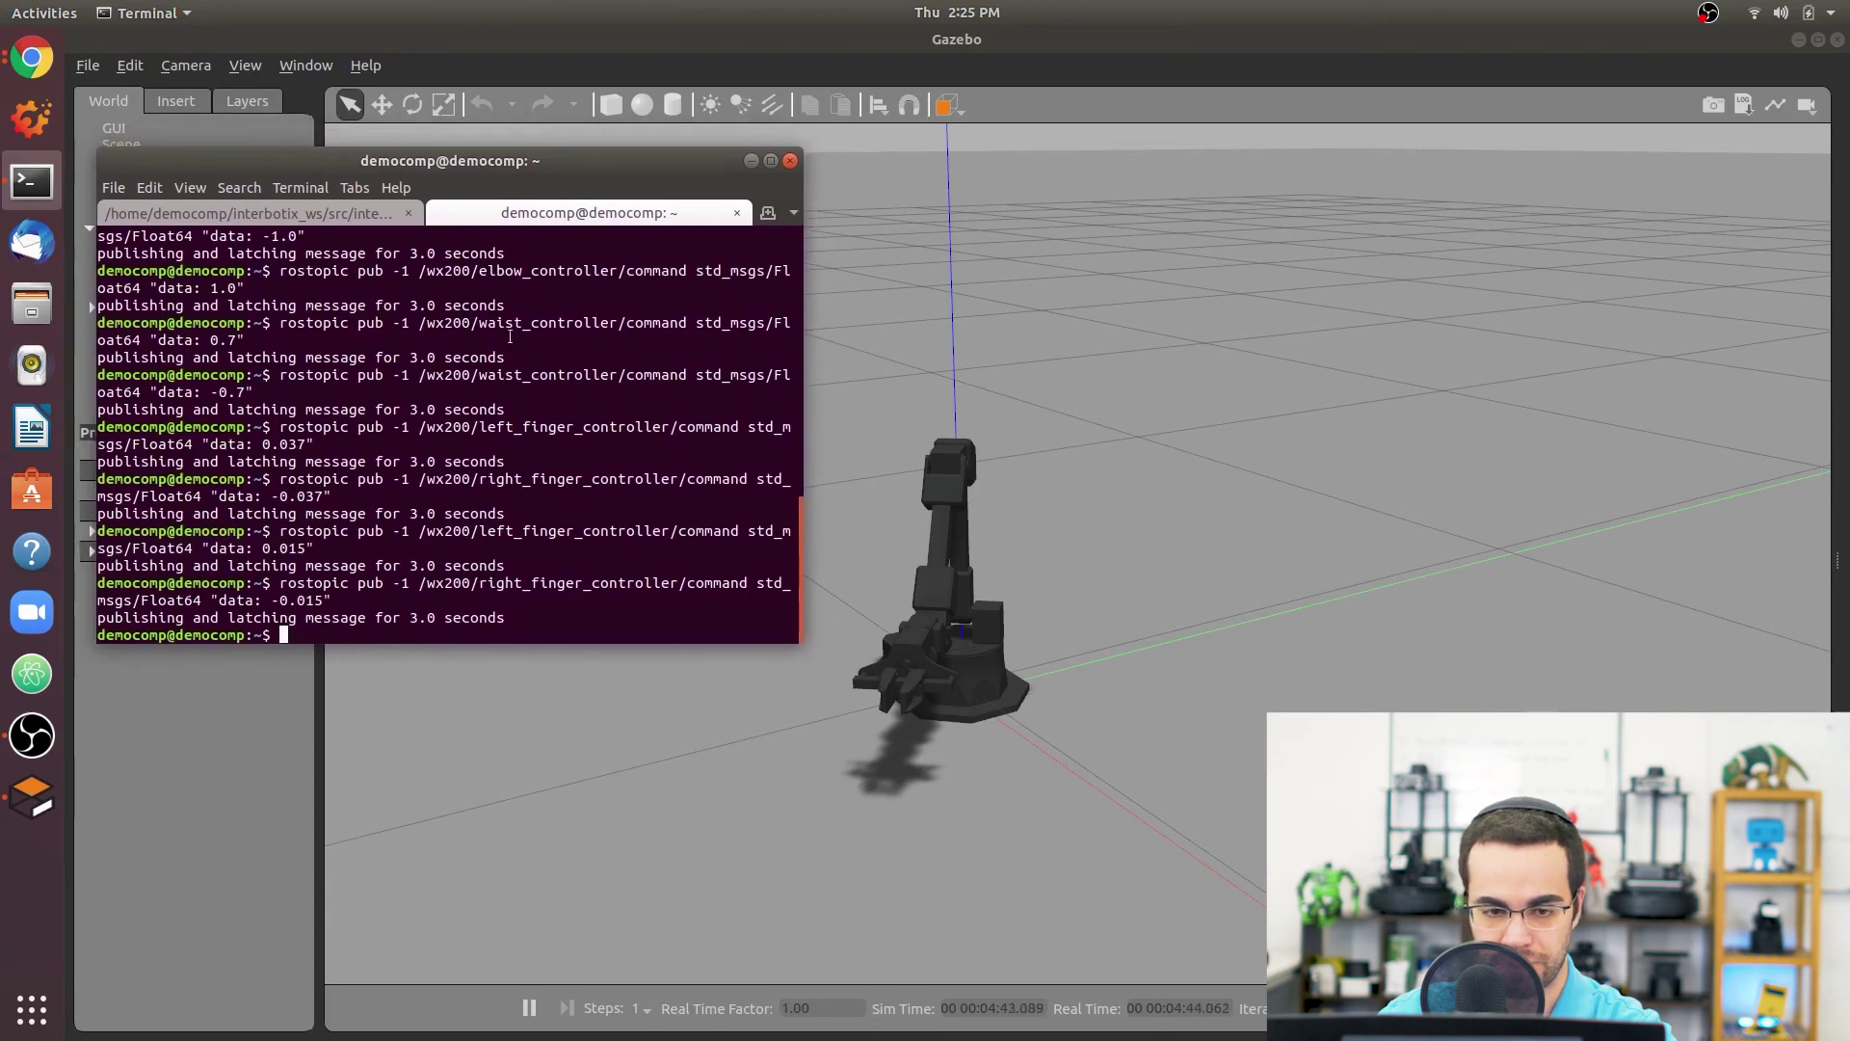
{"action": "left_click", "coordinate": [274, 214]}
{"action": "left_click", "coordinate": [570, 212]}
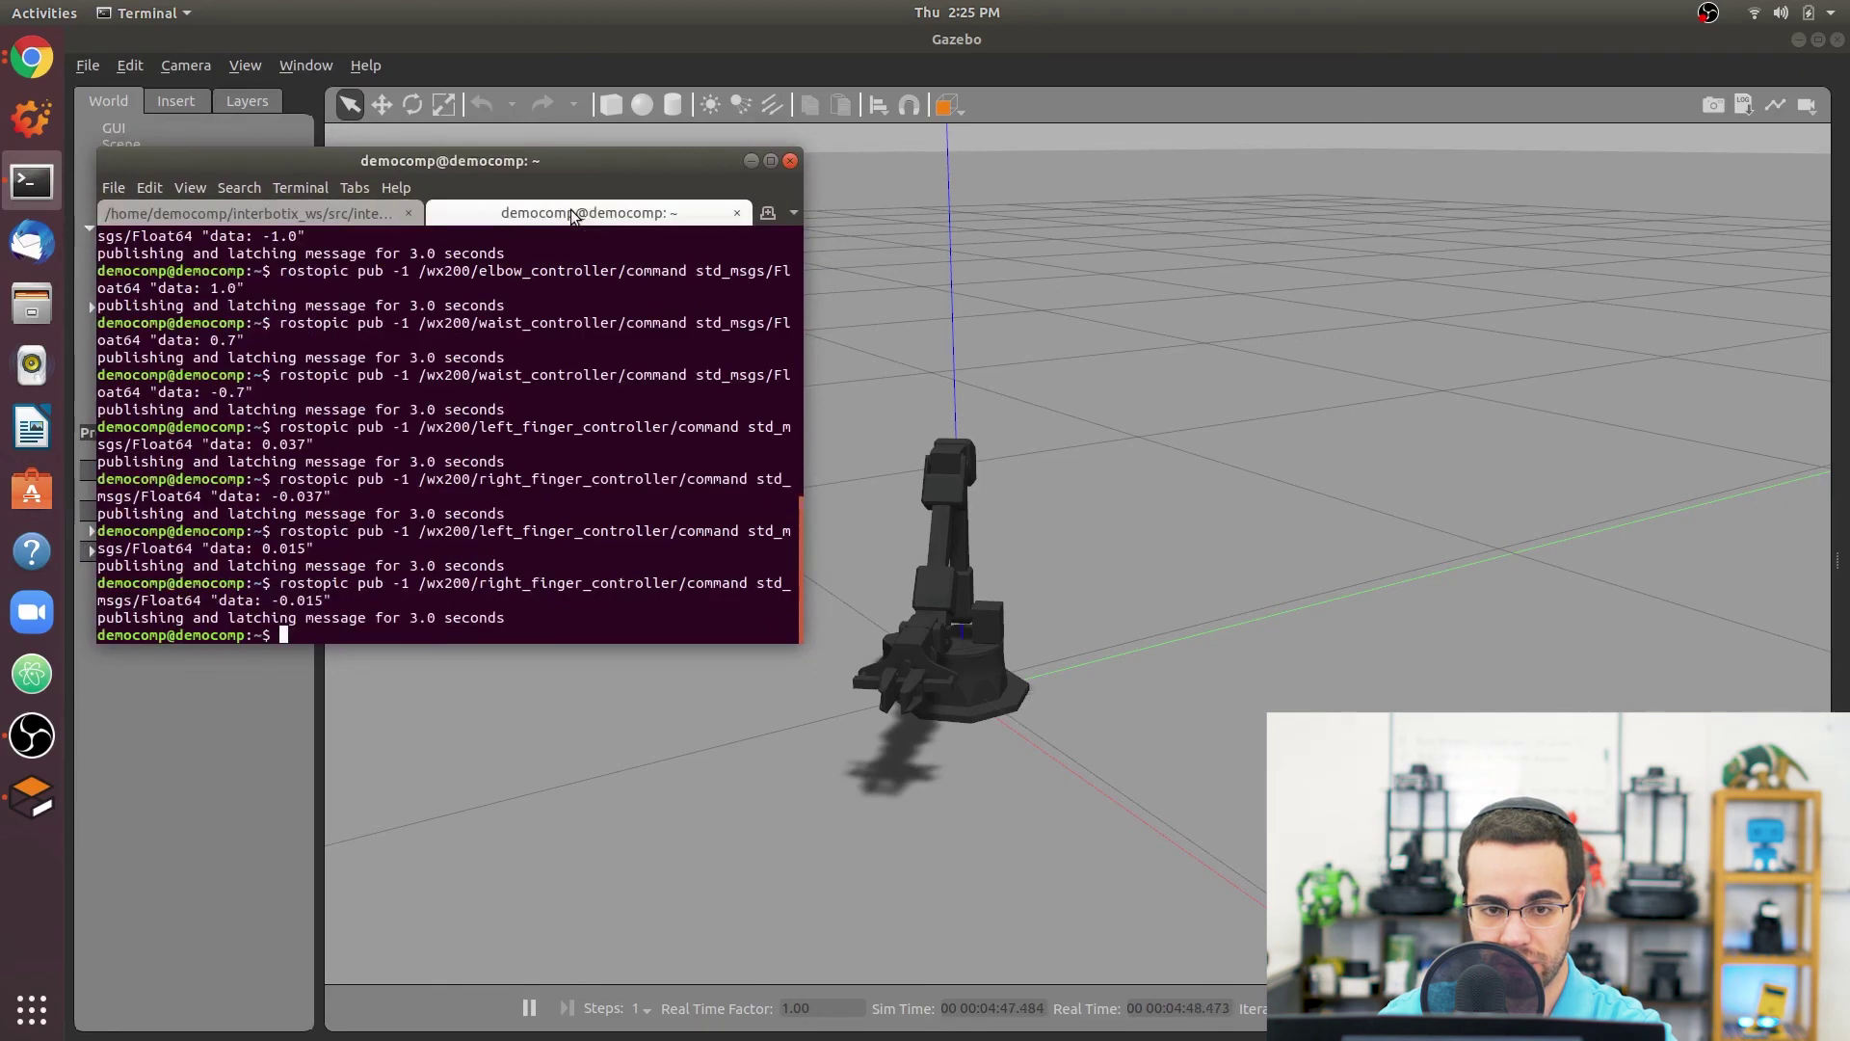
{"action": "left_click", "coordinate": [337, 214]}
{"action": "key", "text": "ctrl+c"}
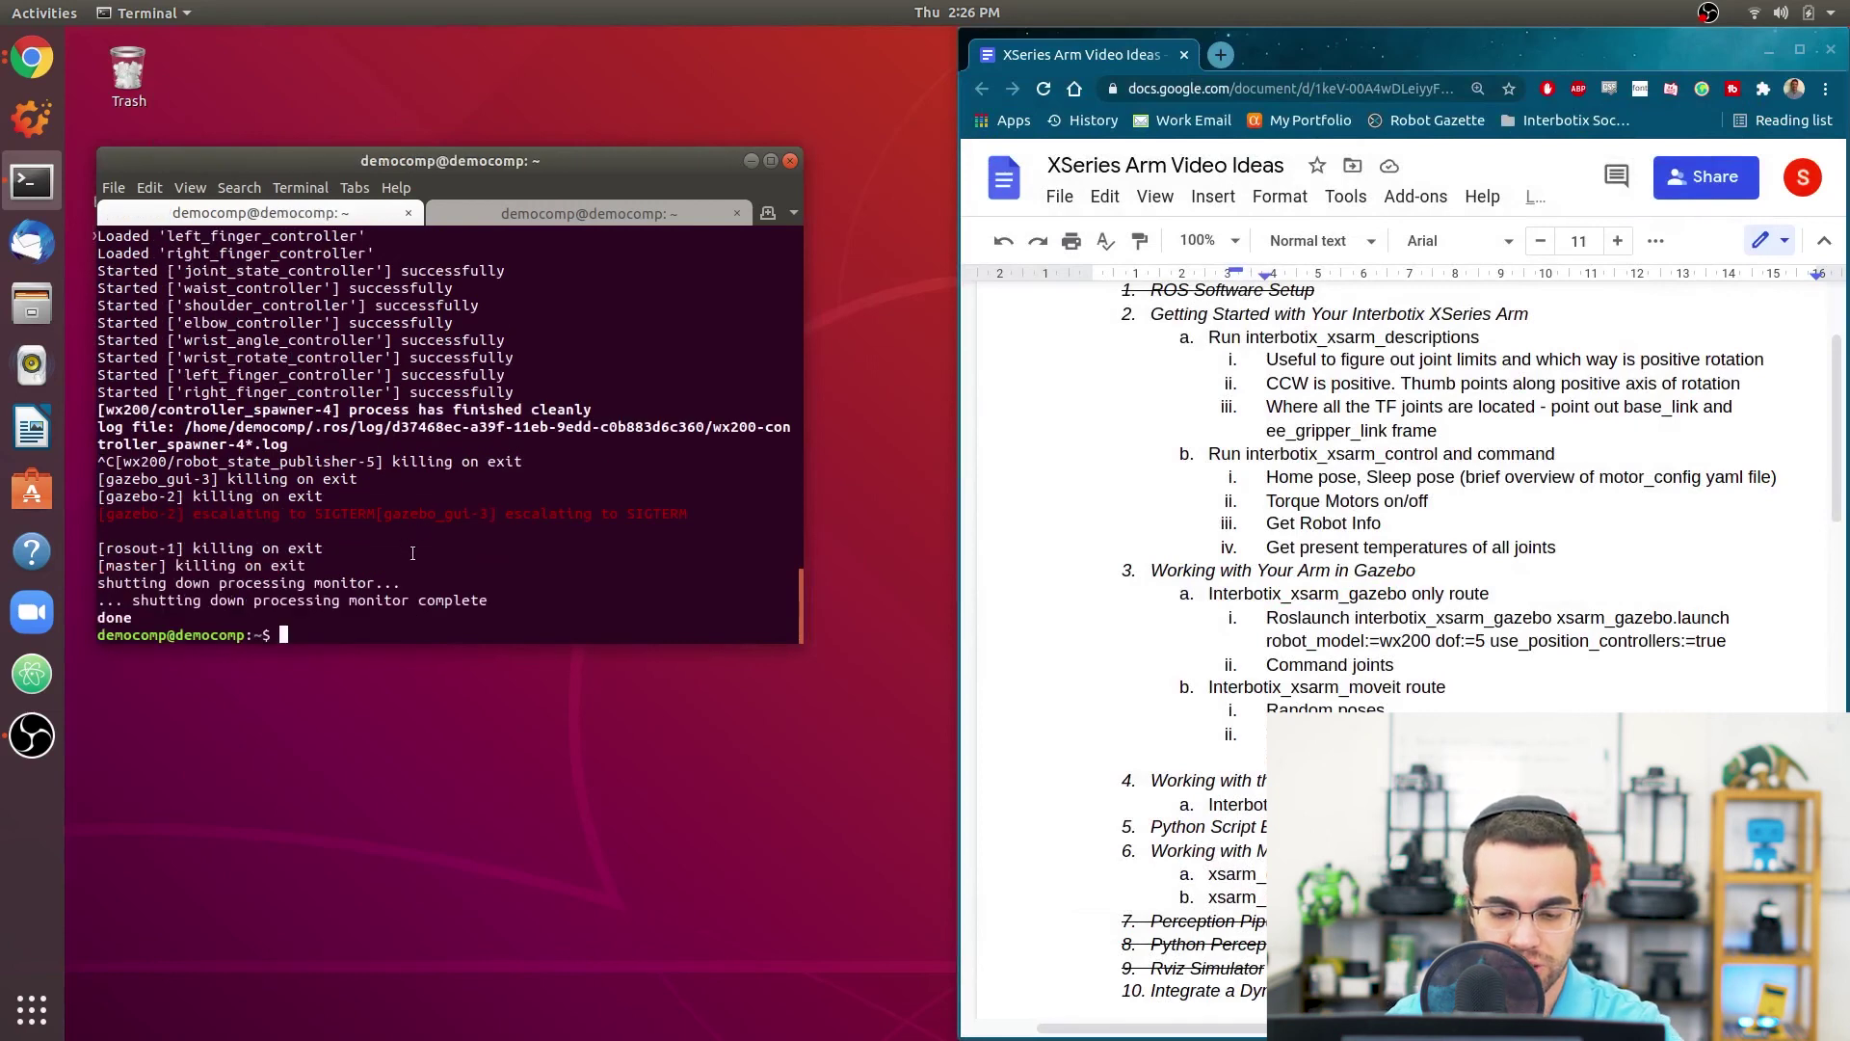
Launch xsarm_moveit.launch from the interbotix_xsarm_moveit package with robot_model:=wx250s, use_gazebo:=true and dof:=6.
{"action": "type", "text": "roslaunch"}
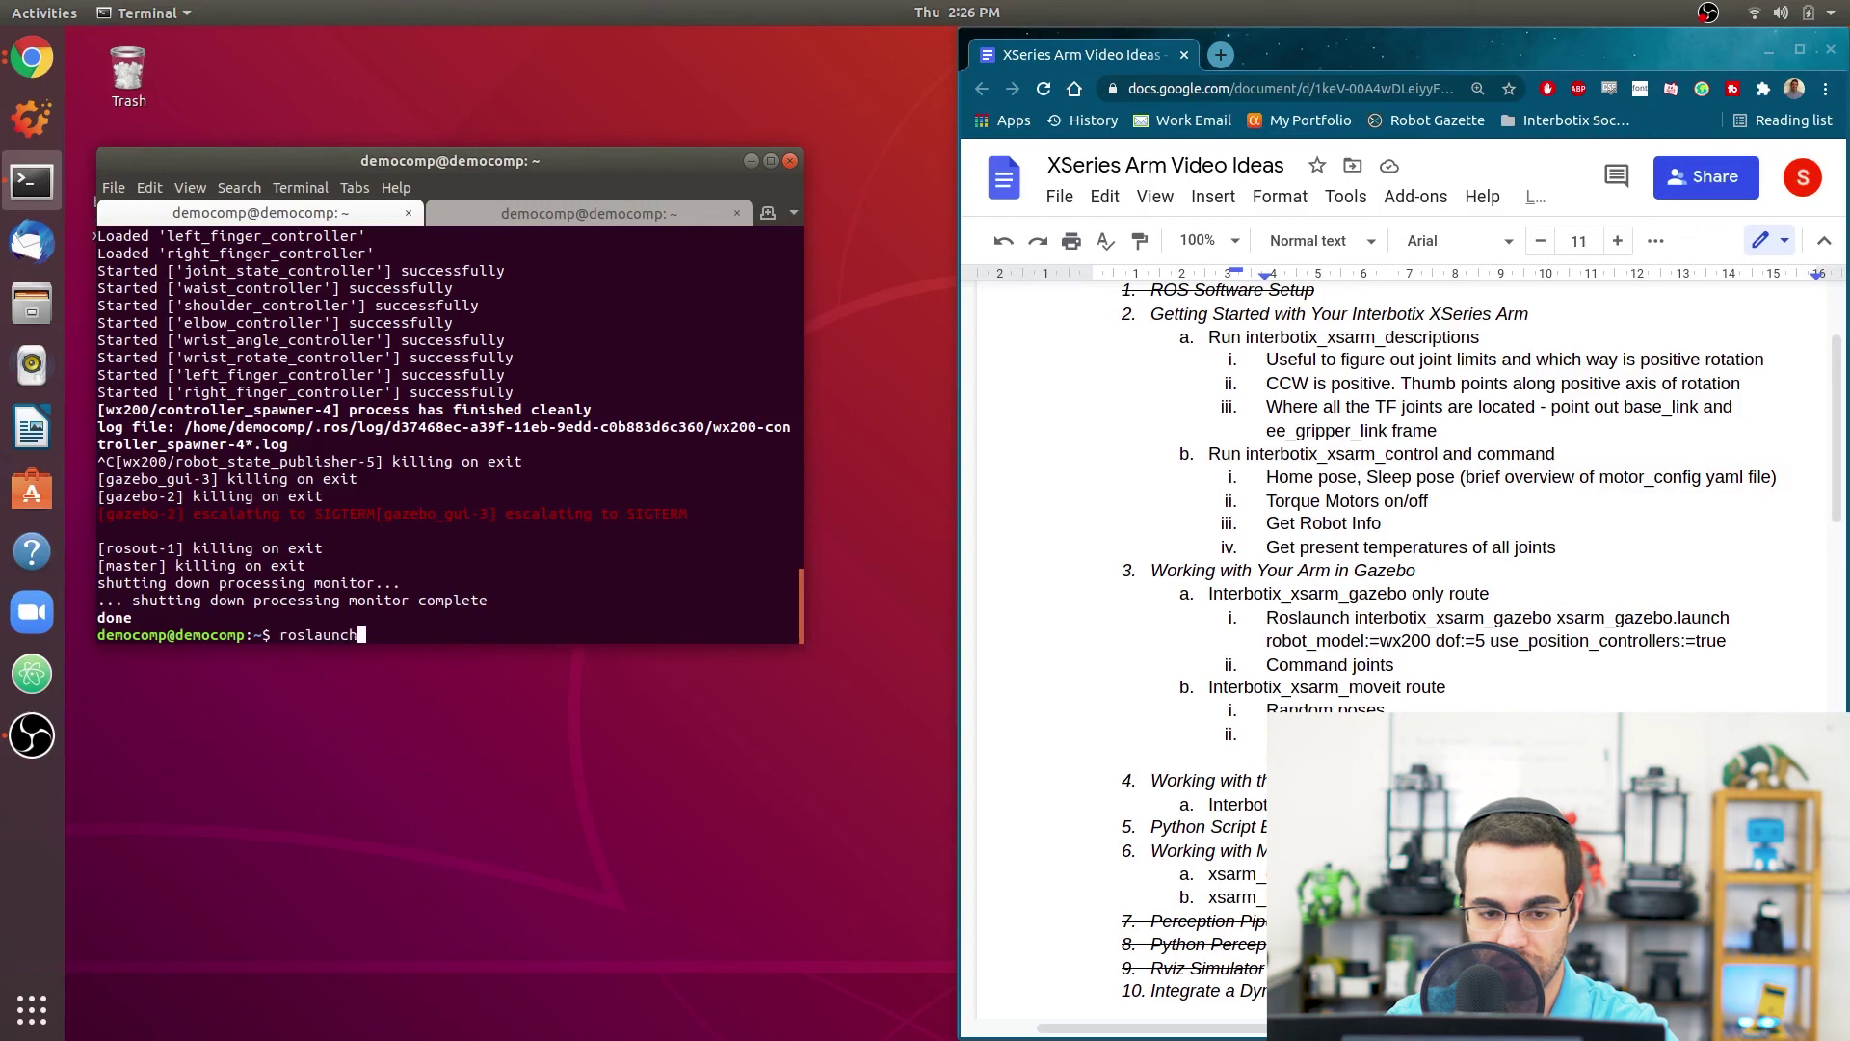
{"action": "type", "text": " interbotix_"}
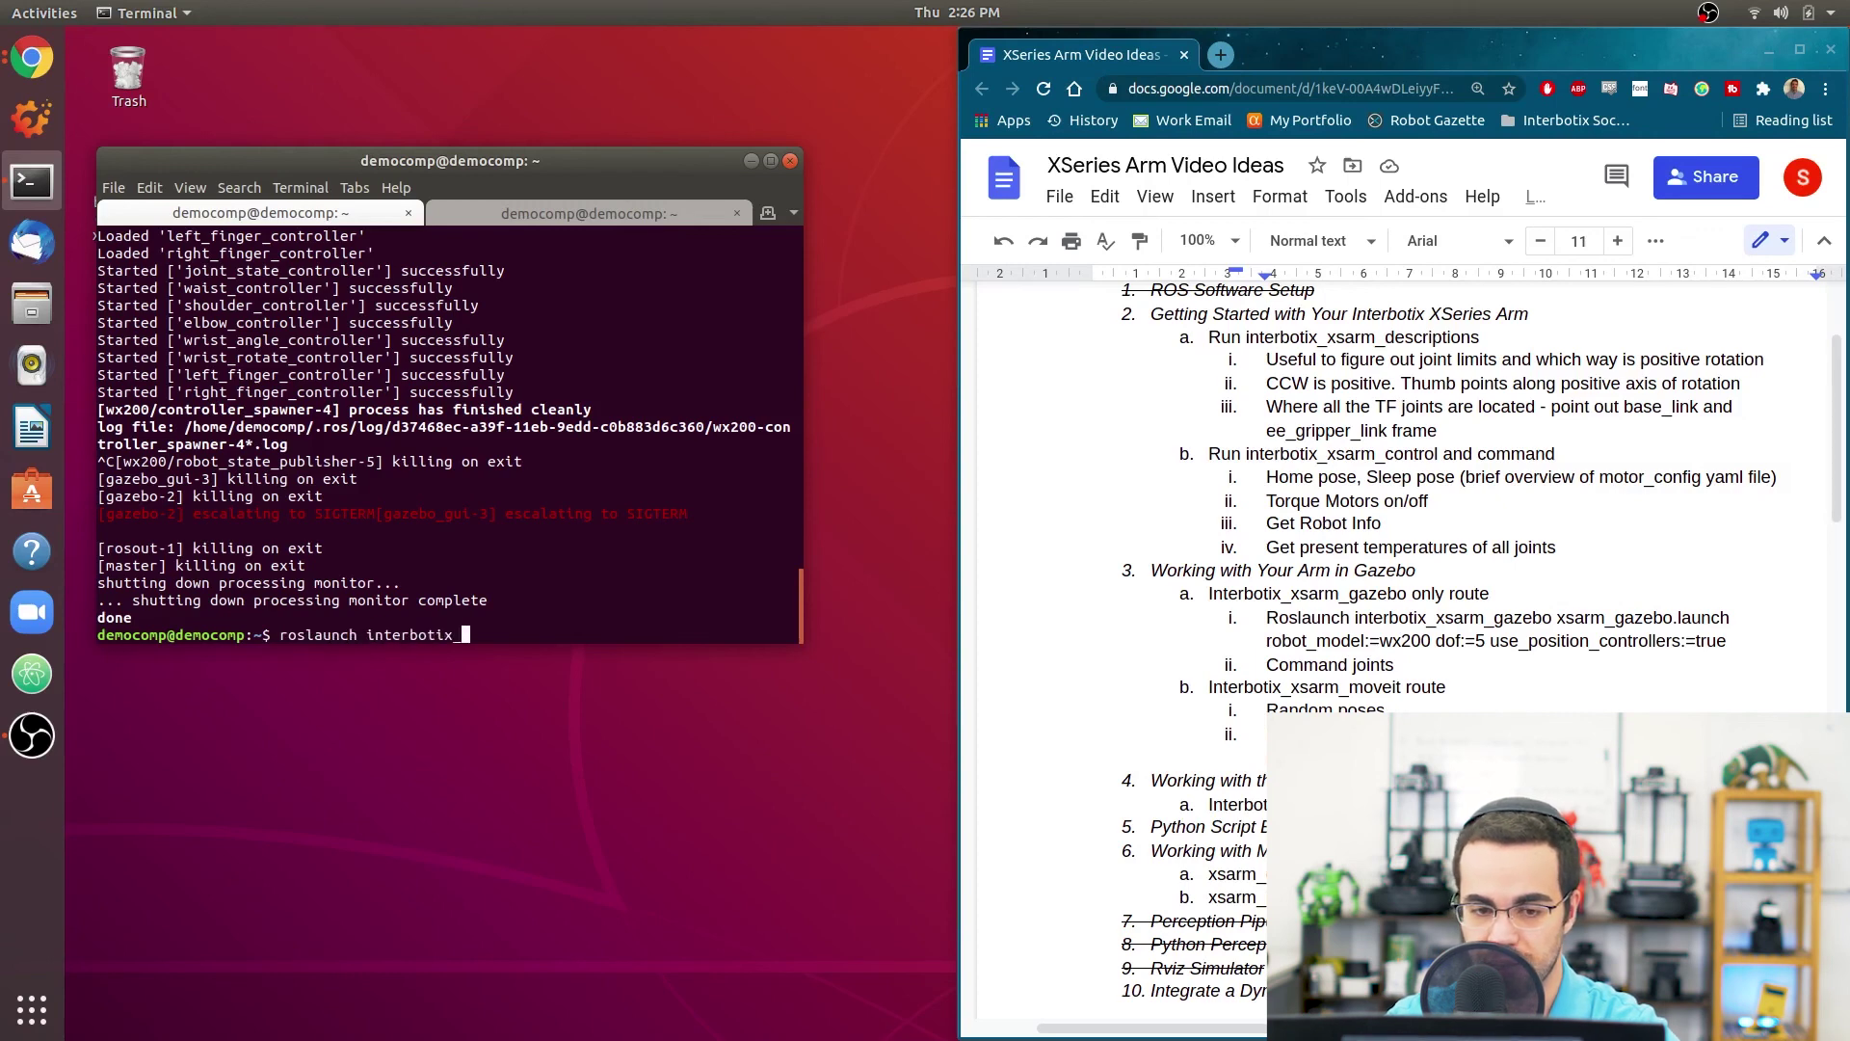
{"action": "type", "text": "xsarm_mov"}
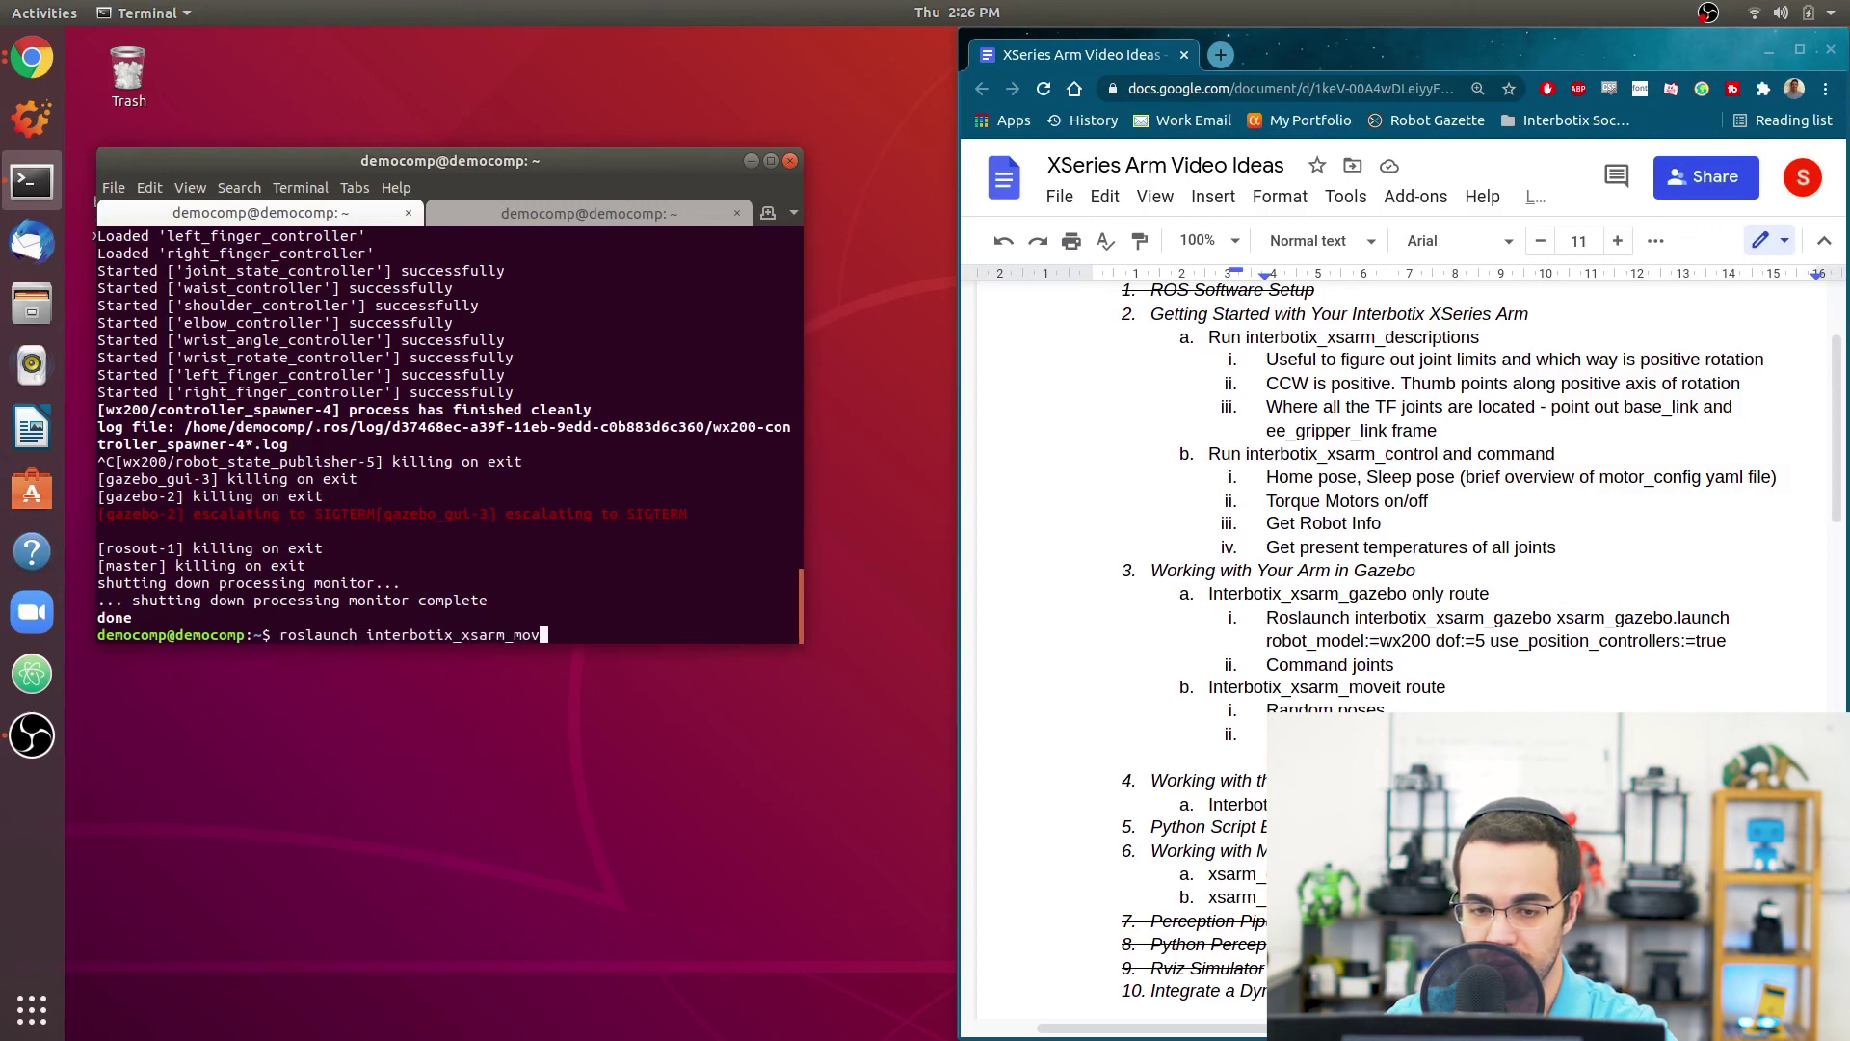
{"action": "type", "text": "eit xsarm"}
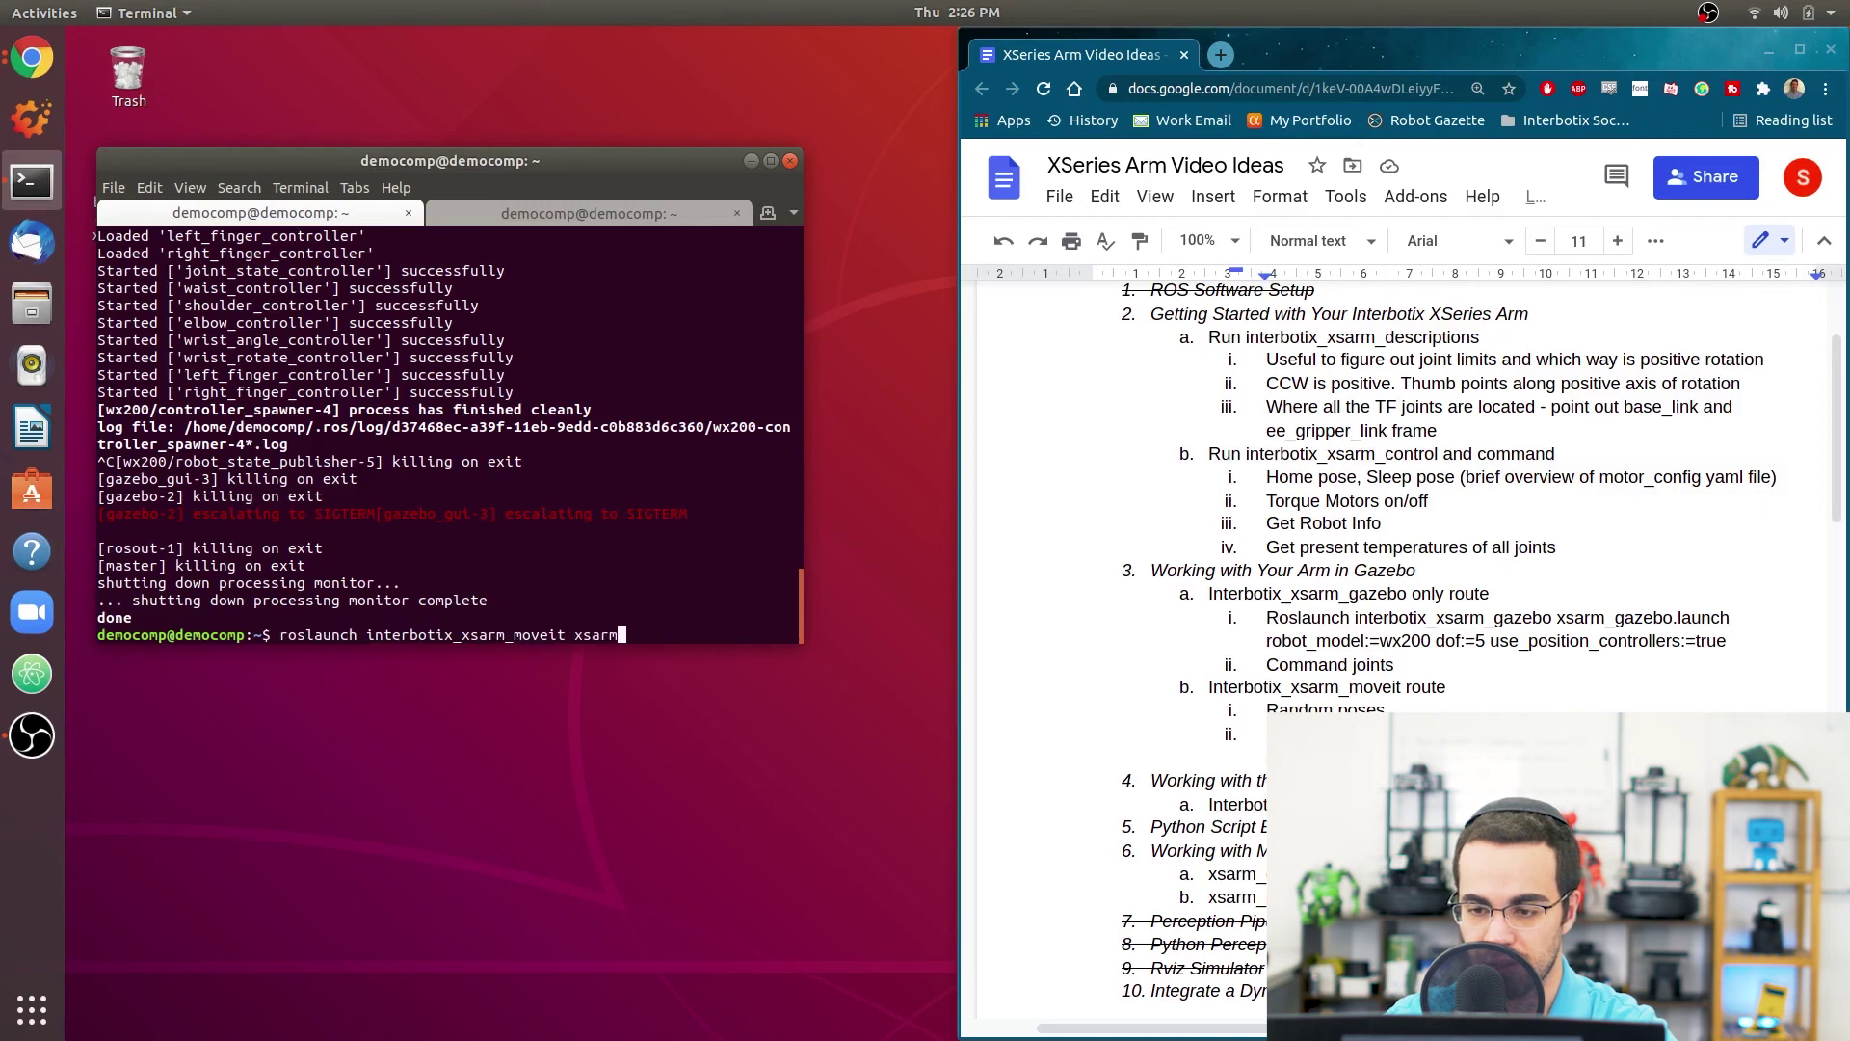
{"action": "type", "text": "_moveit.launch r"}
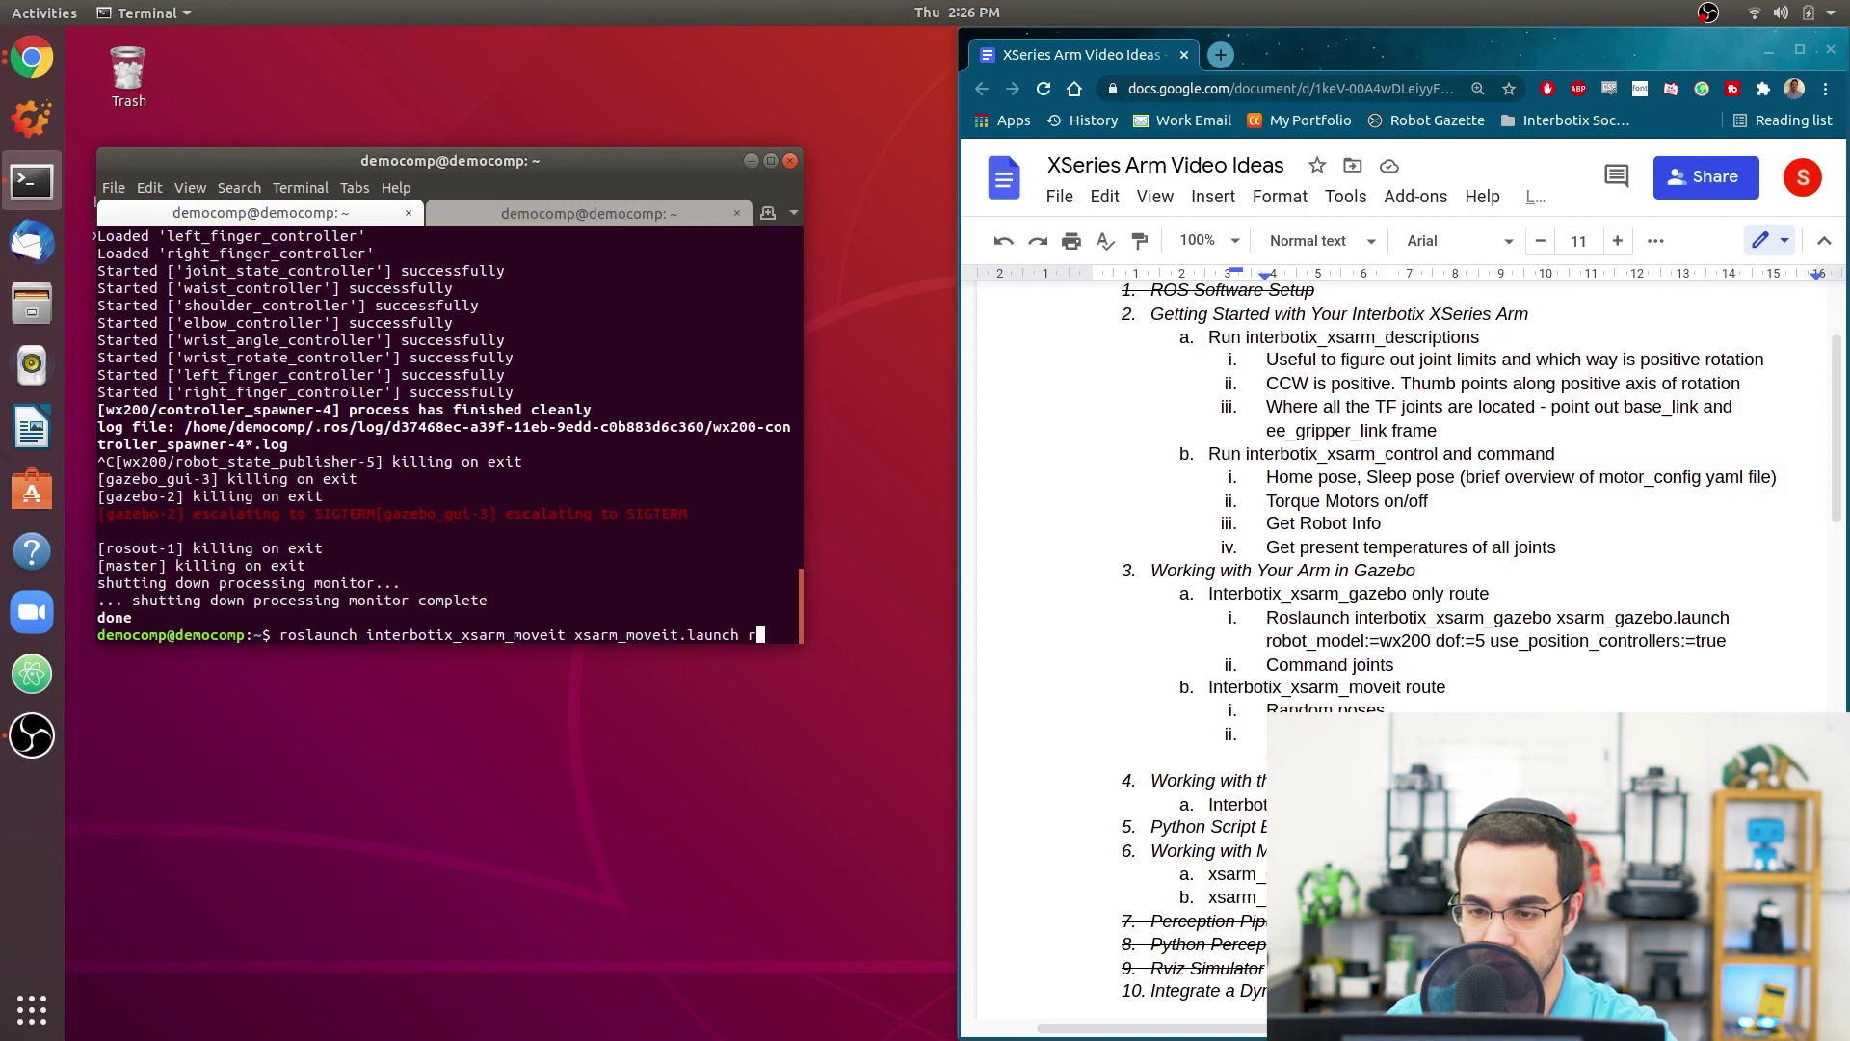
{"action": "type", "text": "obot_model:"}
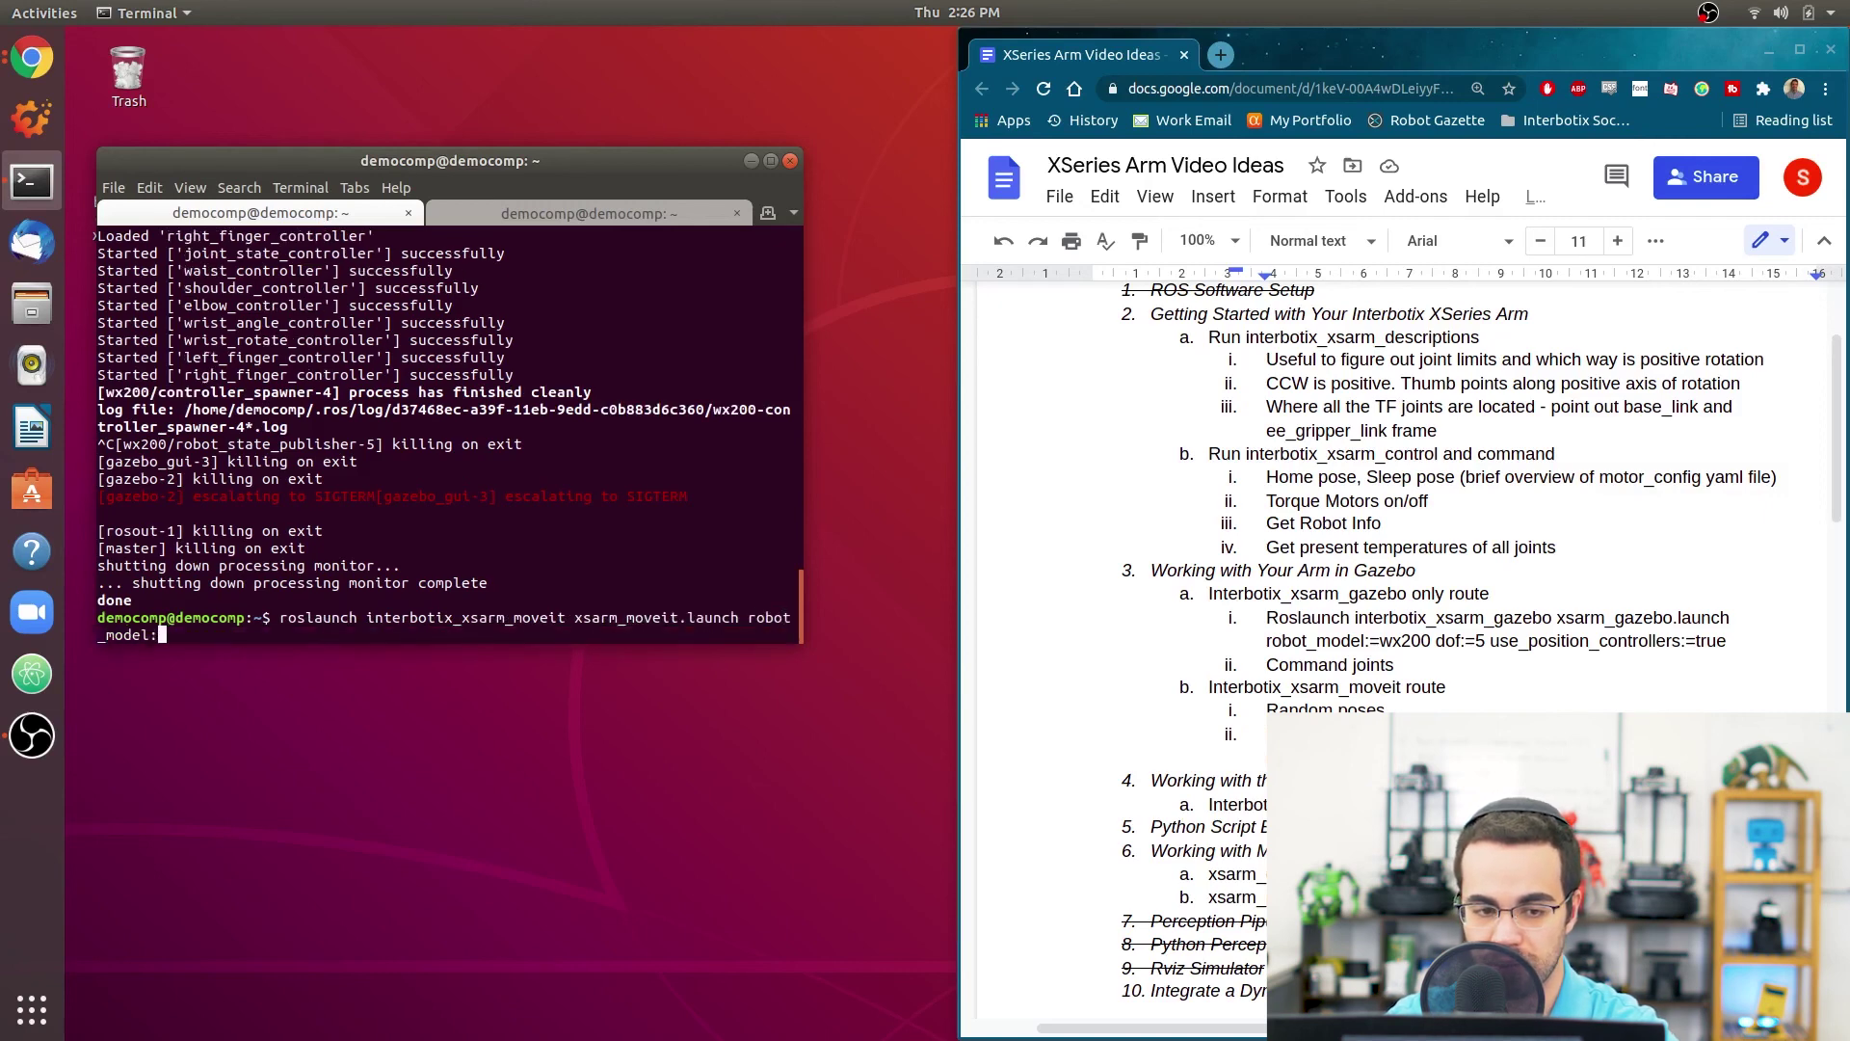
{"action": "type", "text": "=wx"}
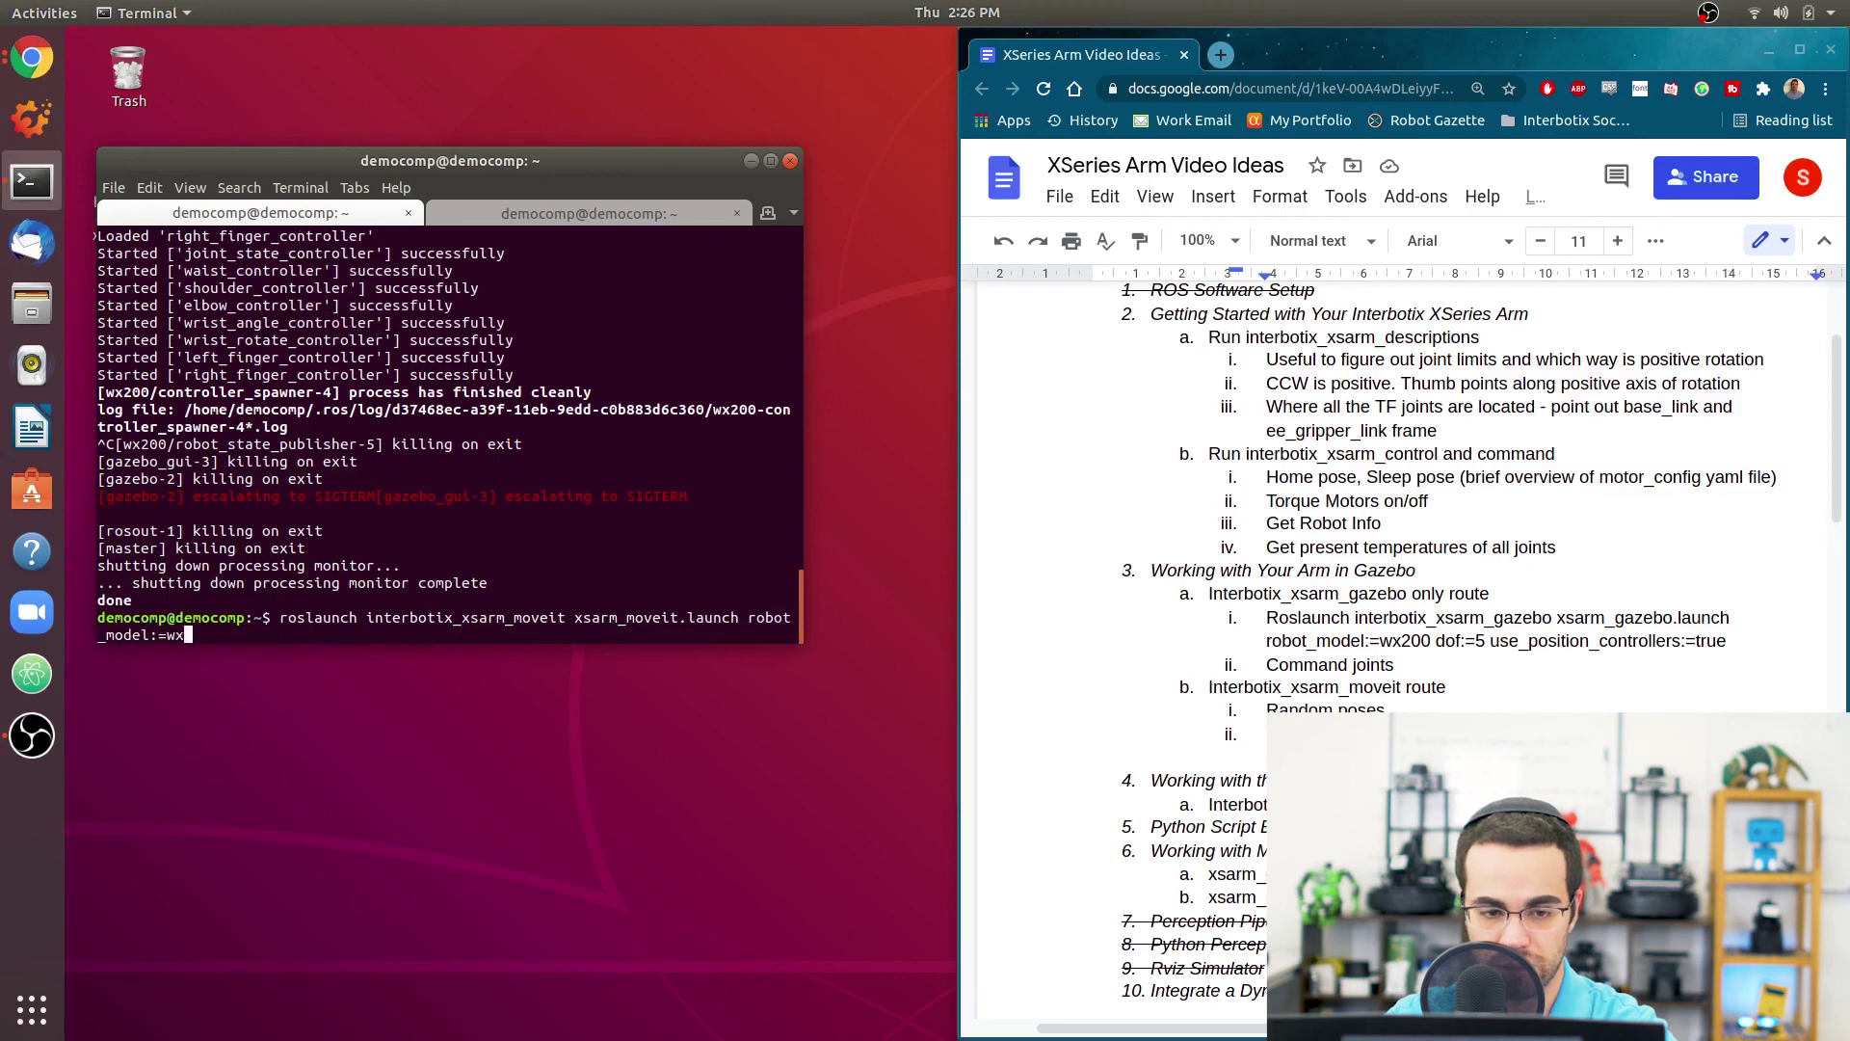
{"action": "type", "text": "250s u"}
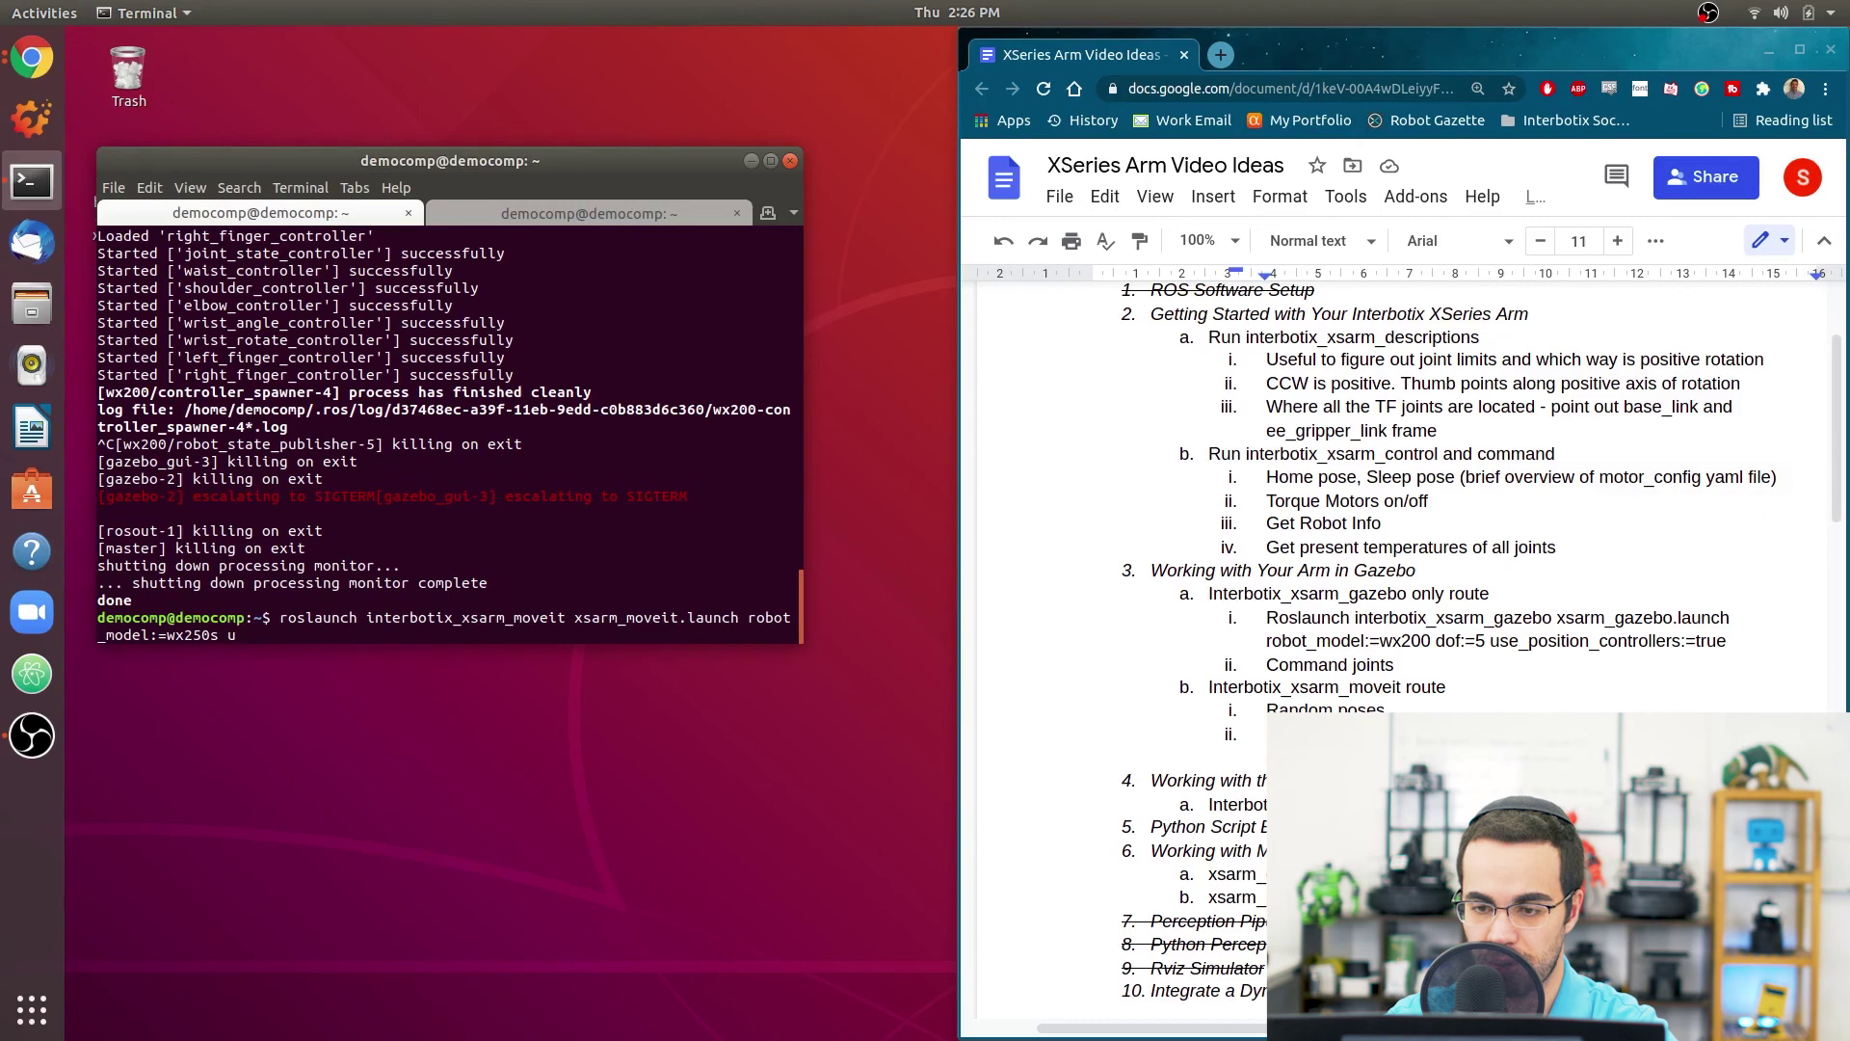
{"action": "type", "text": "se_ga"}
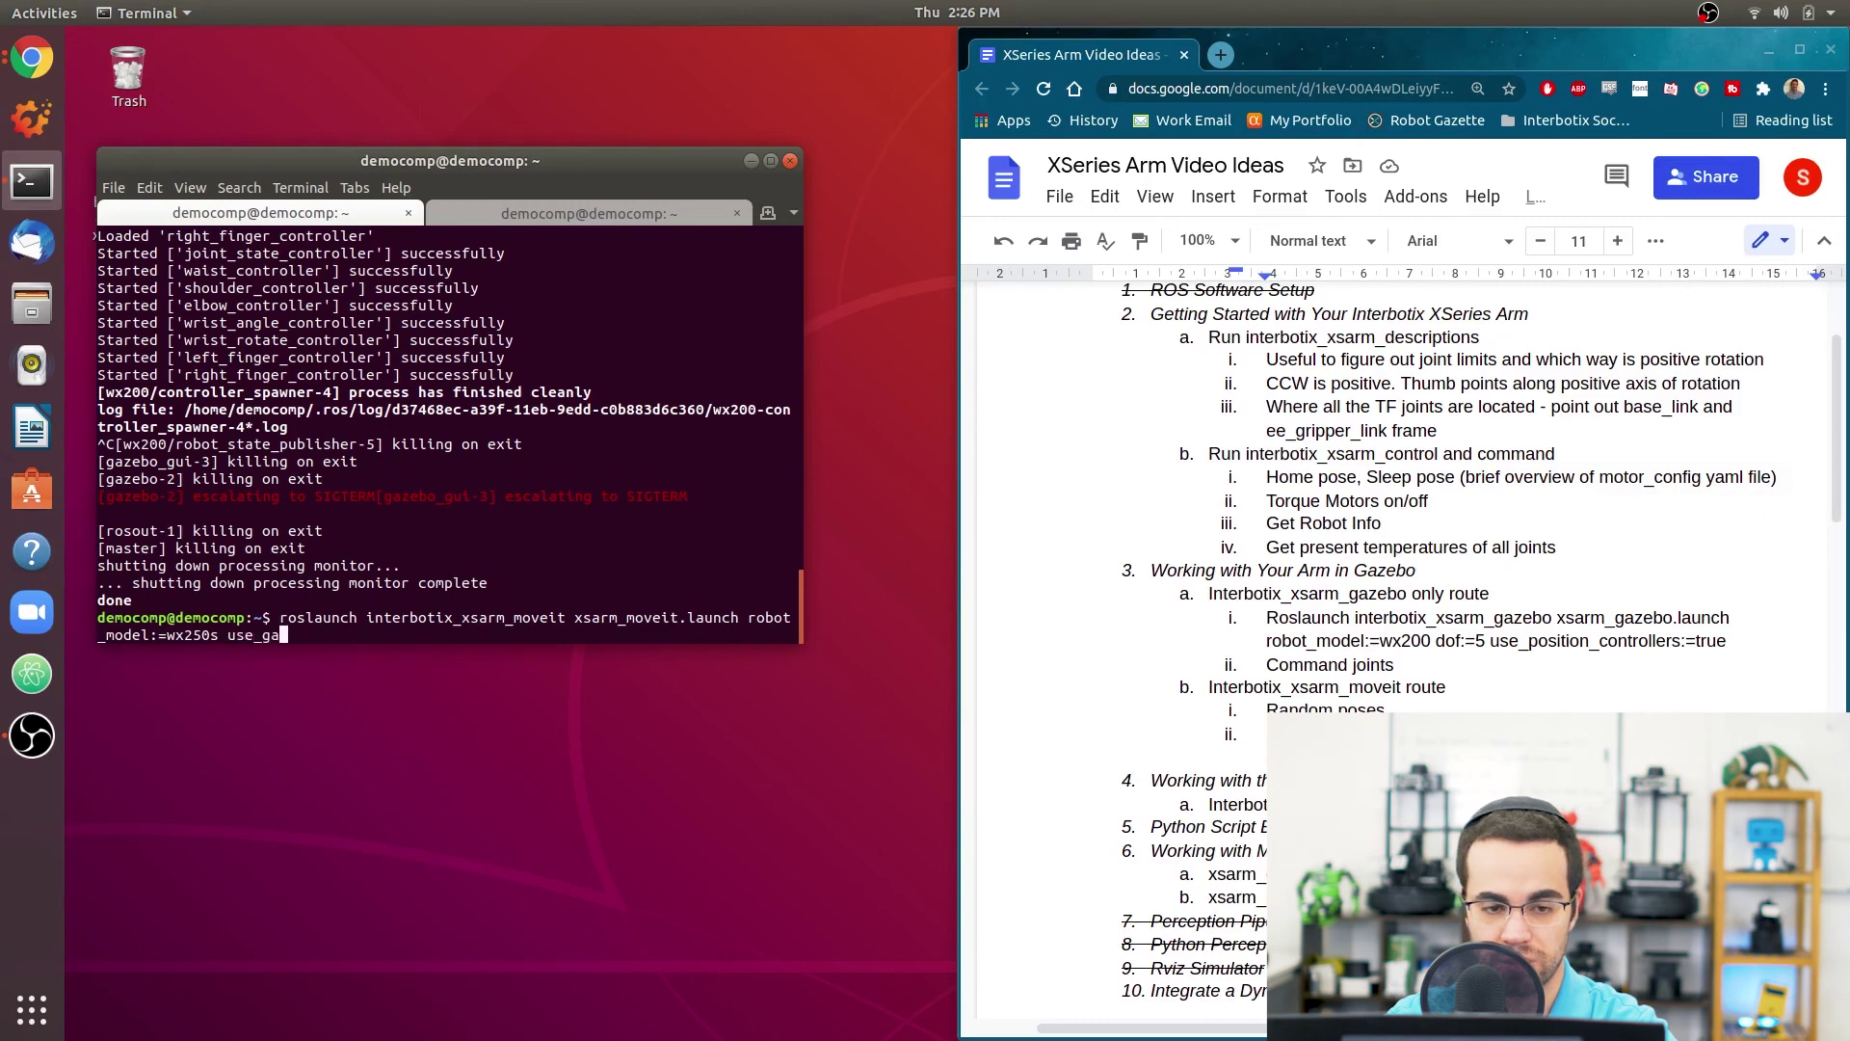
{"action": "type", "text": "zebo:=true "}
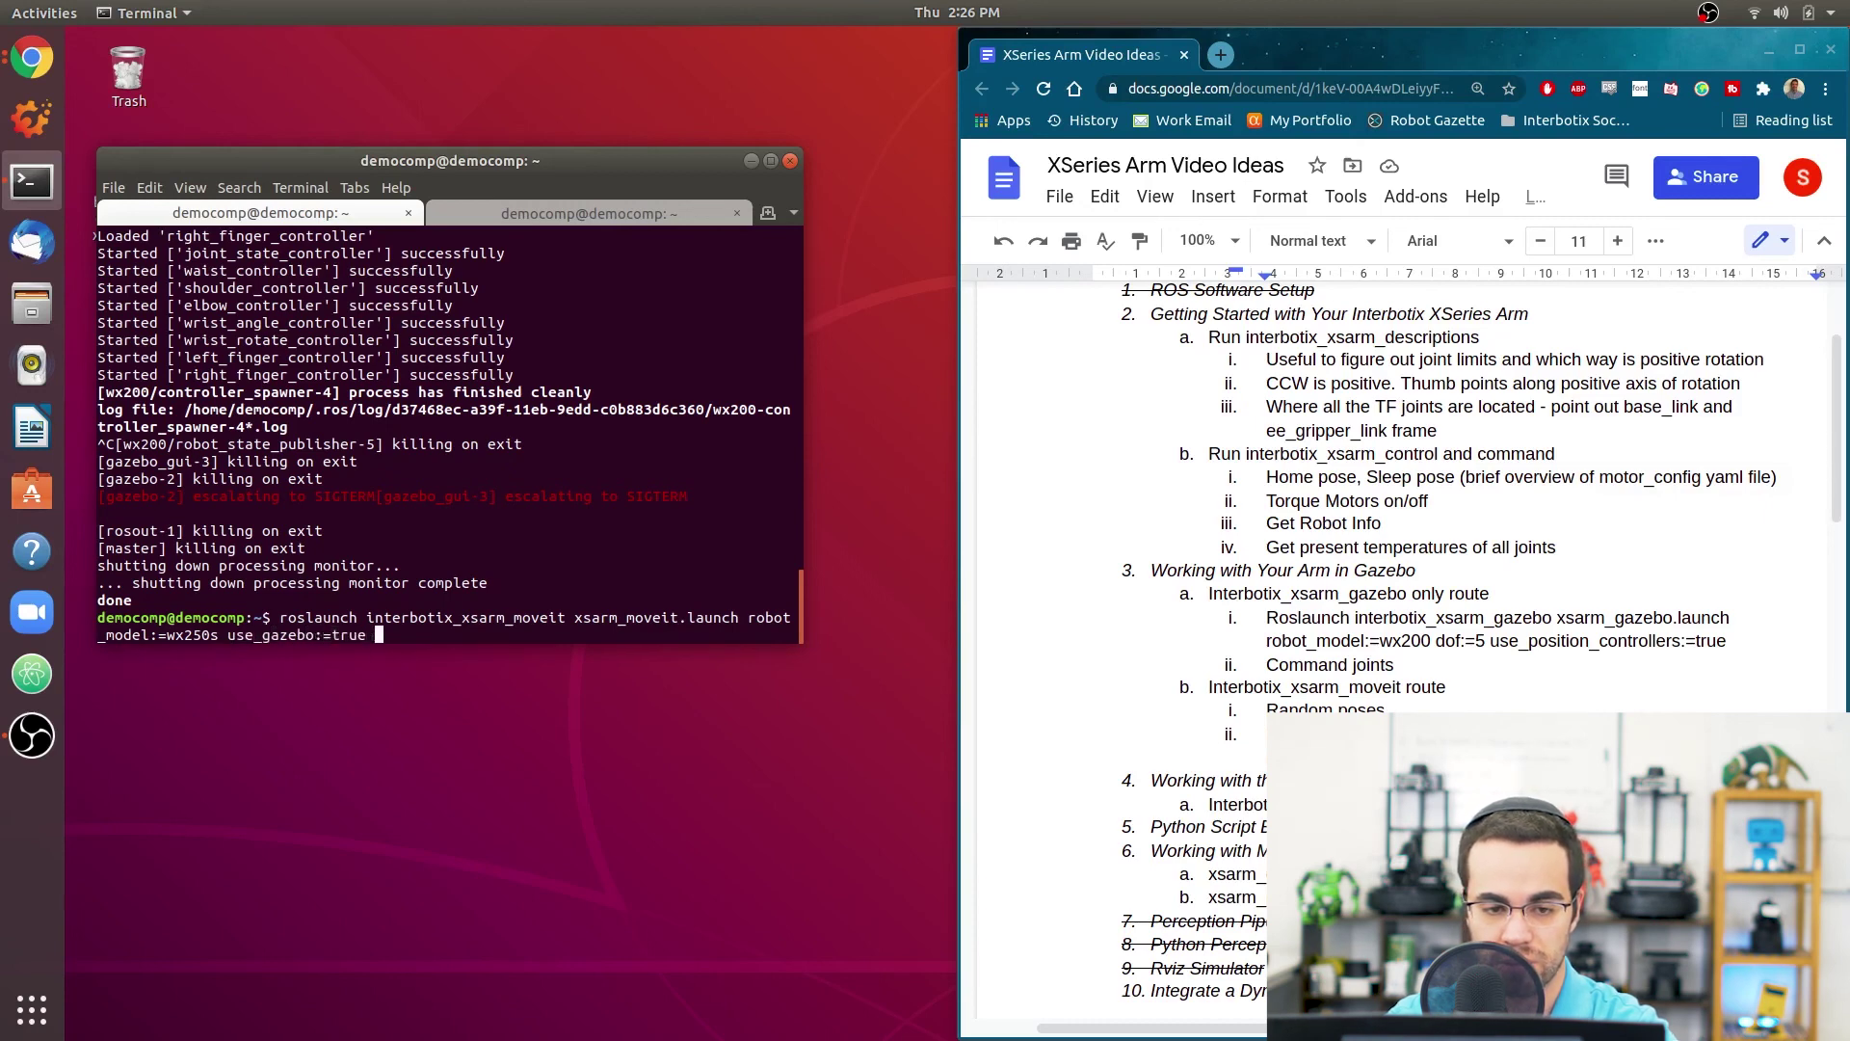
{"action": "type", "text": "dof:=6"}
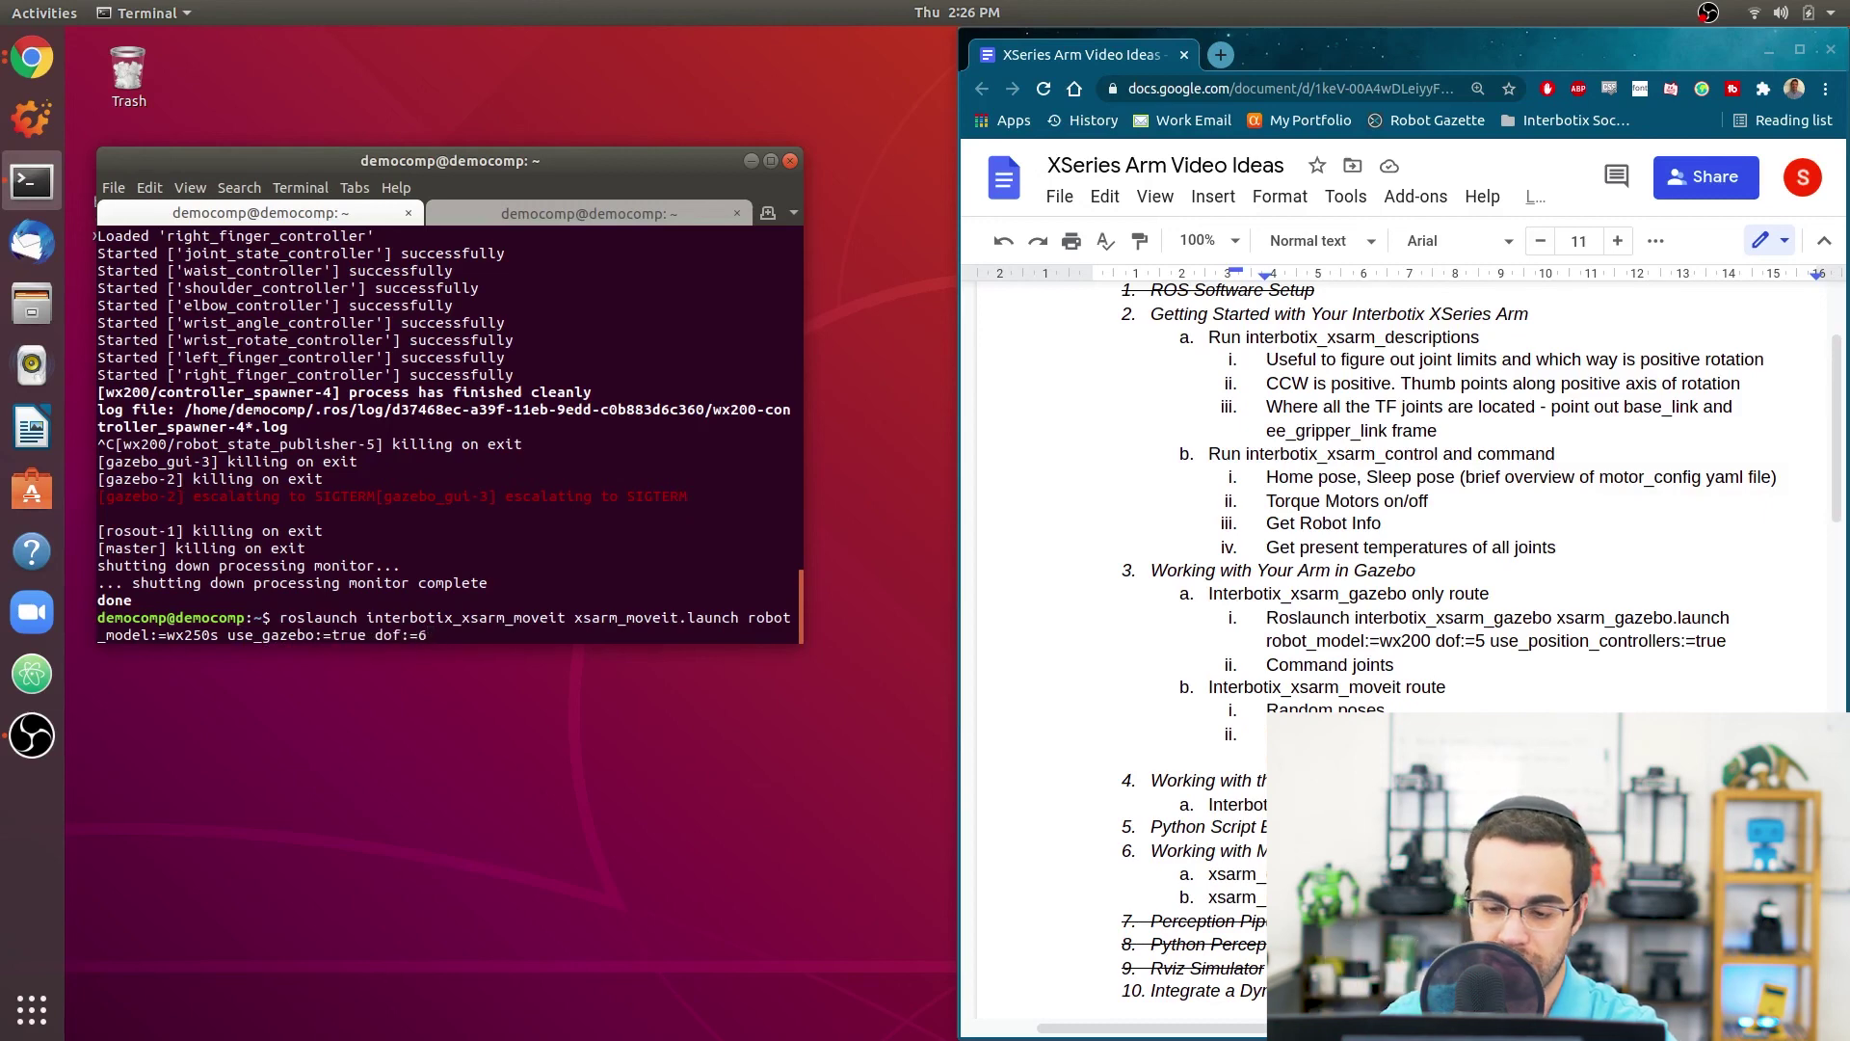
{"action": "key", "text": "Return"}
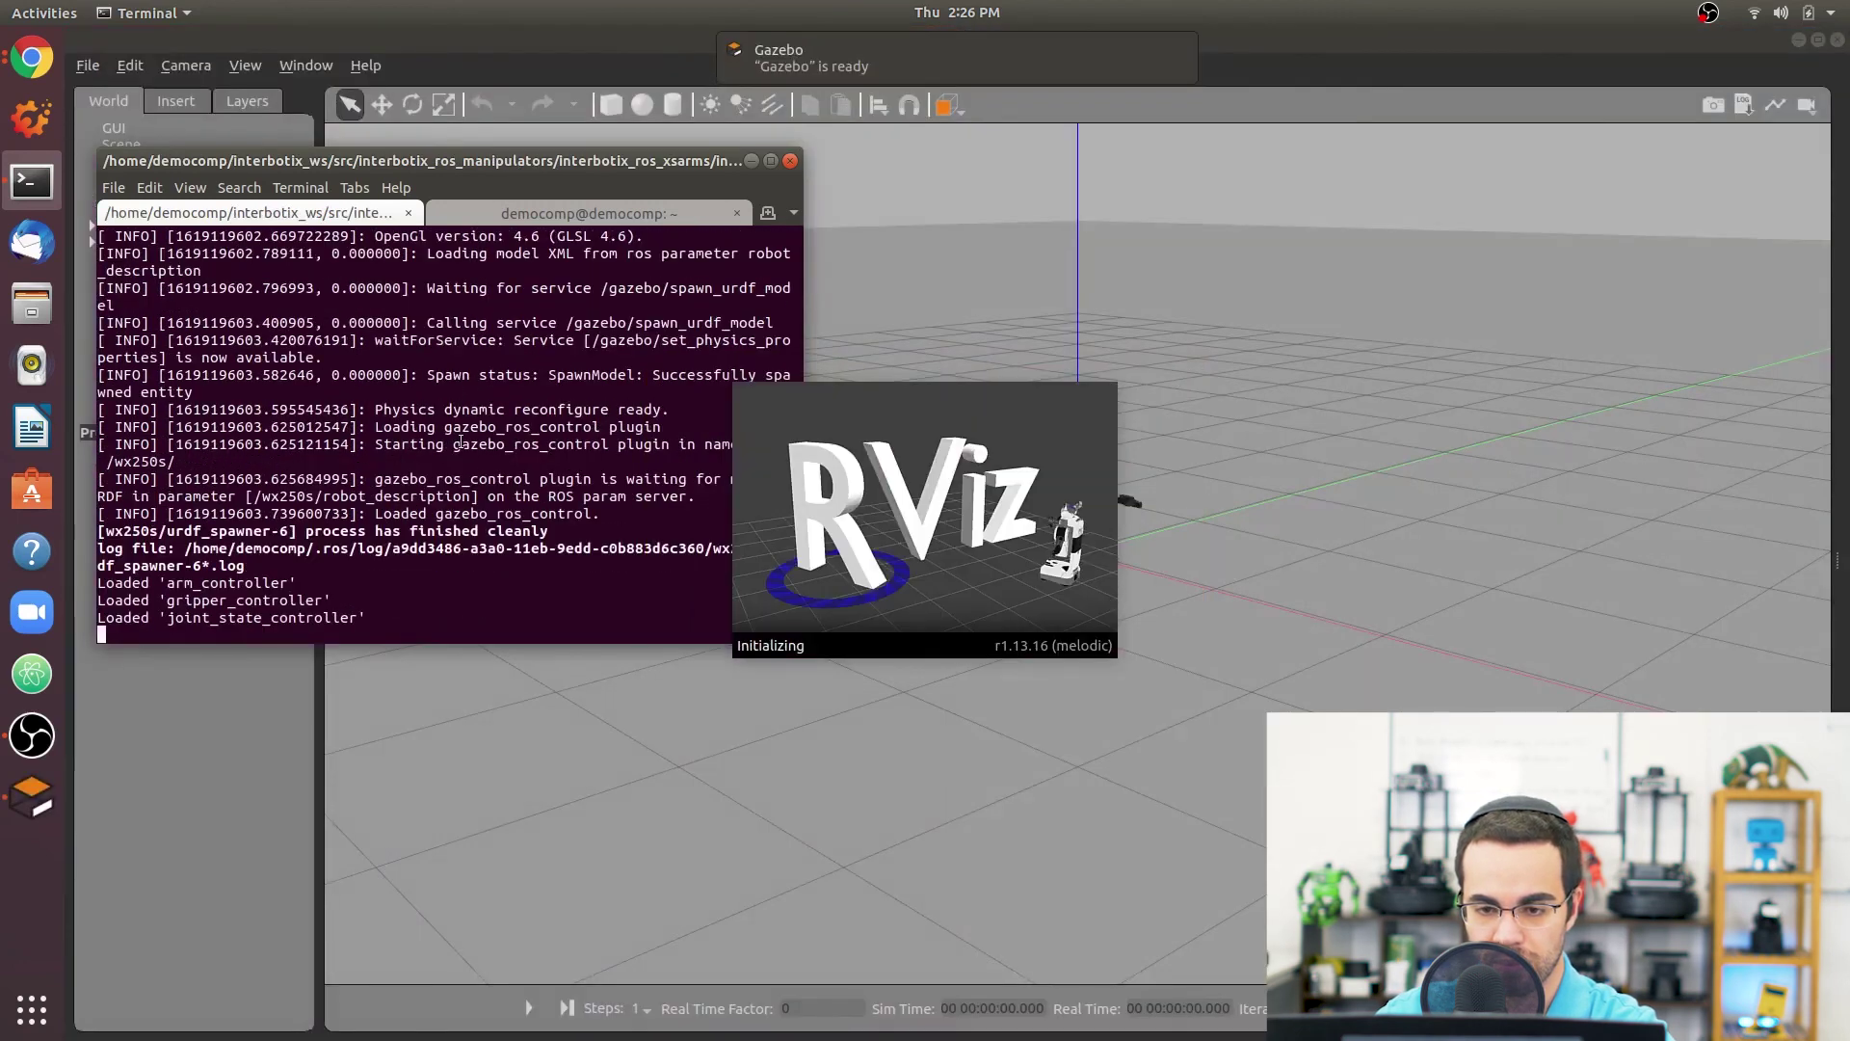
Unpause the Gazebo physics by calling the /gazebo/unpause_physics service with rosservice in the other terminal session.
{"action": "left_click_drag", "start_coordinate": [532, 160], "coordinate": [693, 262]}
{"action": "left_click", "coordinate": [505, 225]}
{"action": "type", "text": "rosservic"}
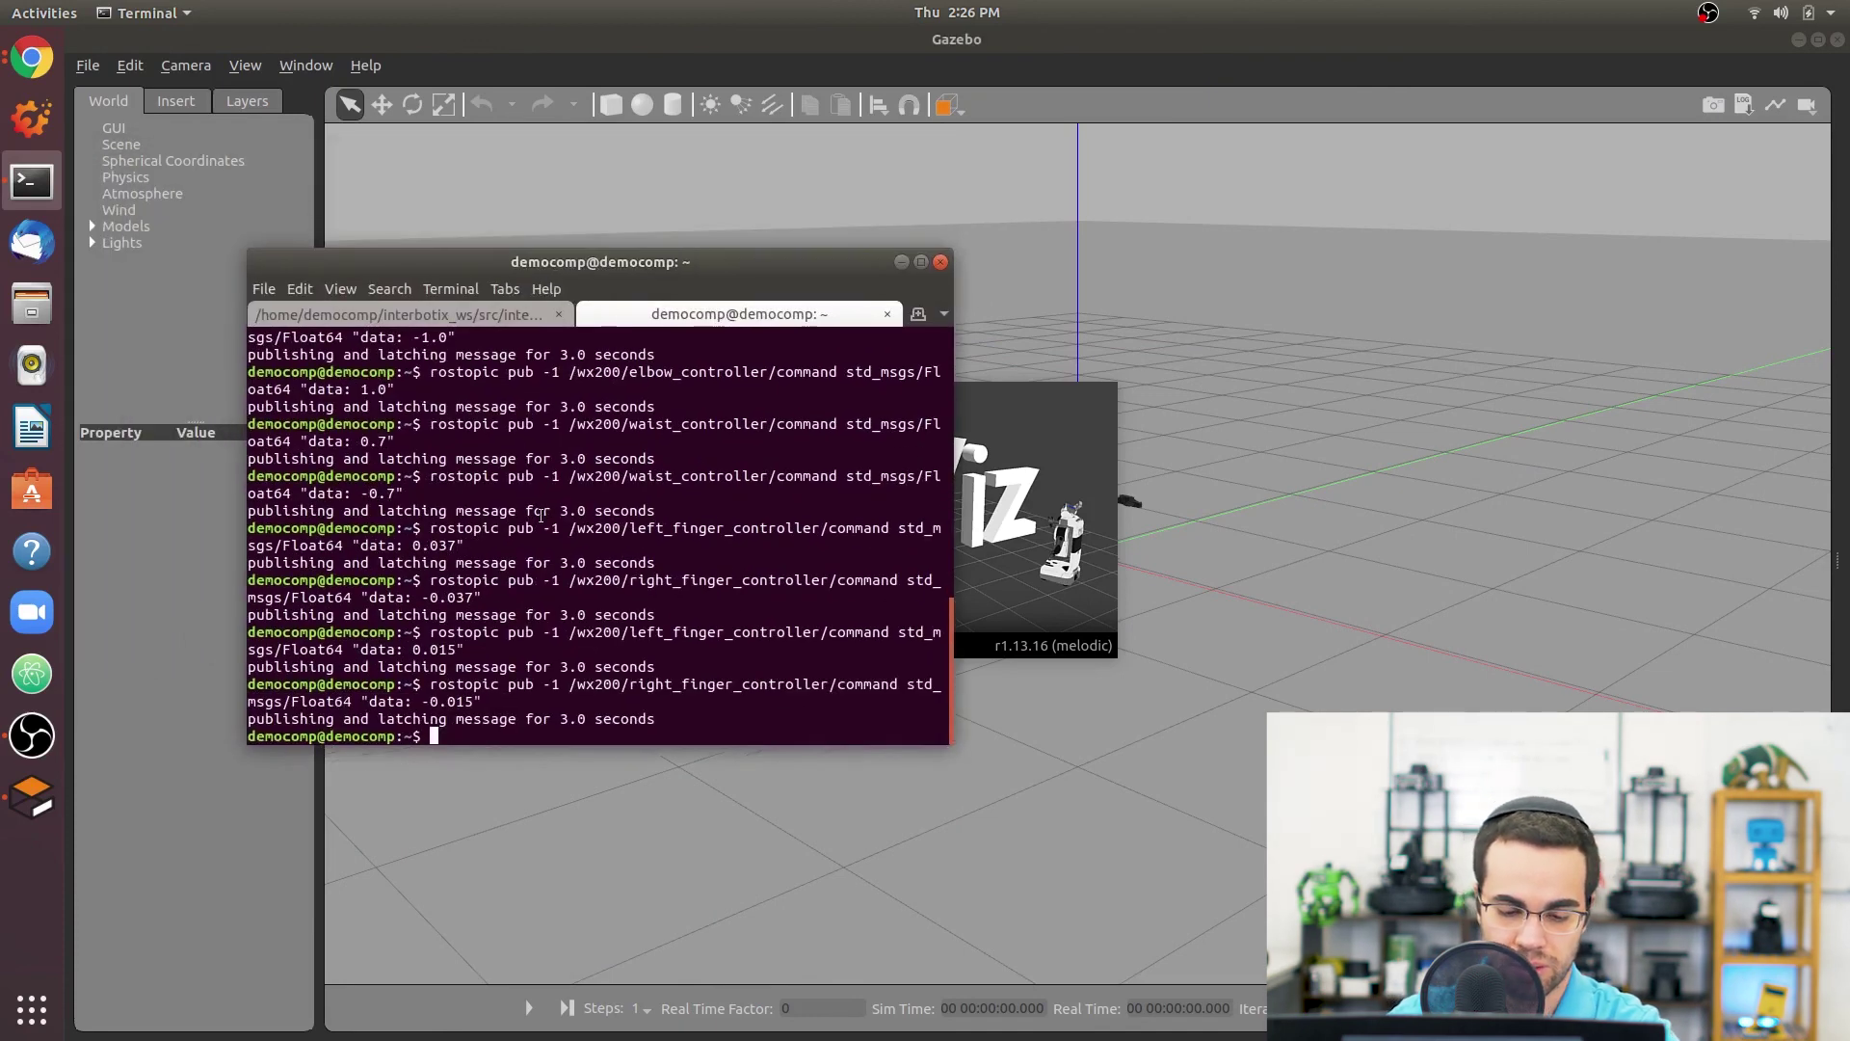
{"action": "type", "text": "e "}
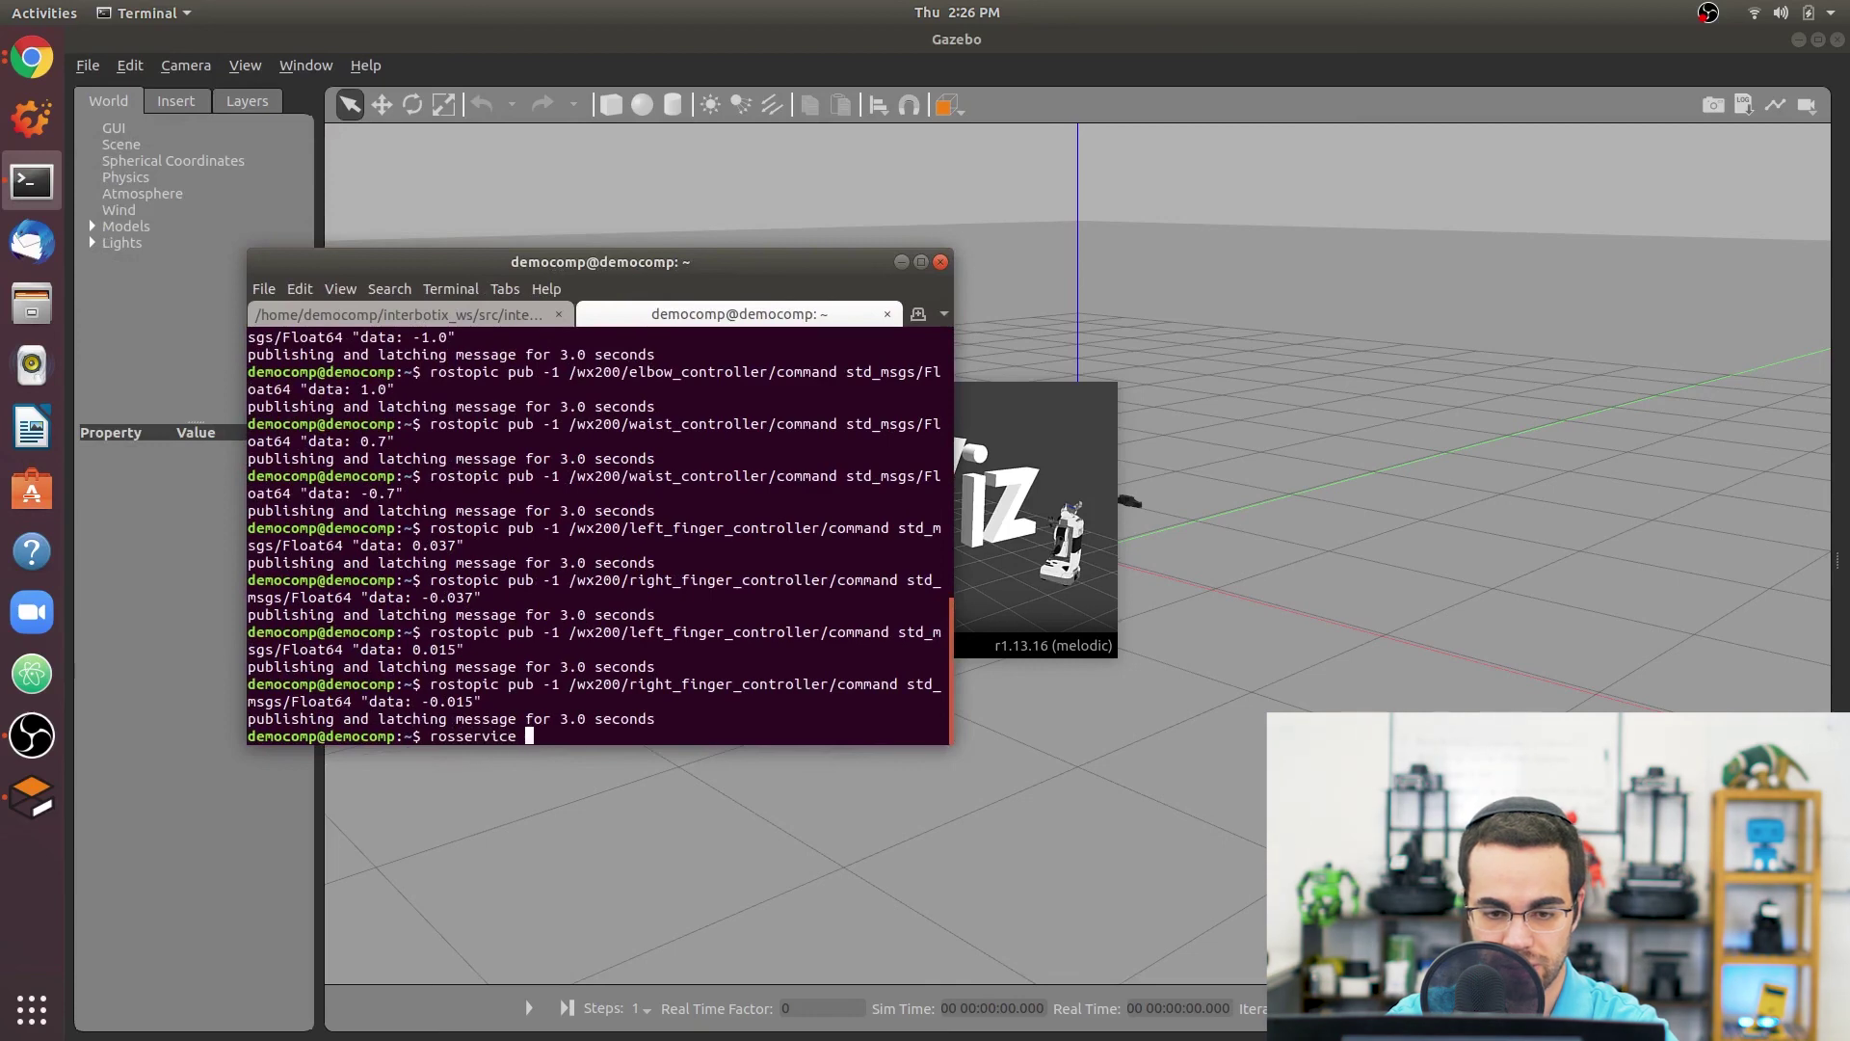
{"action": "type", "text": "/"}
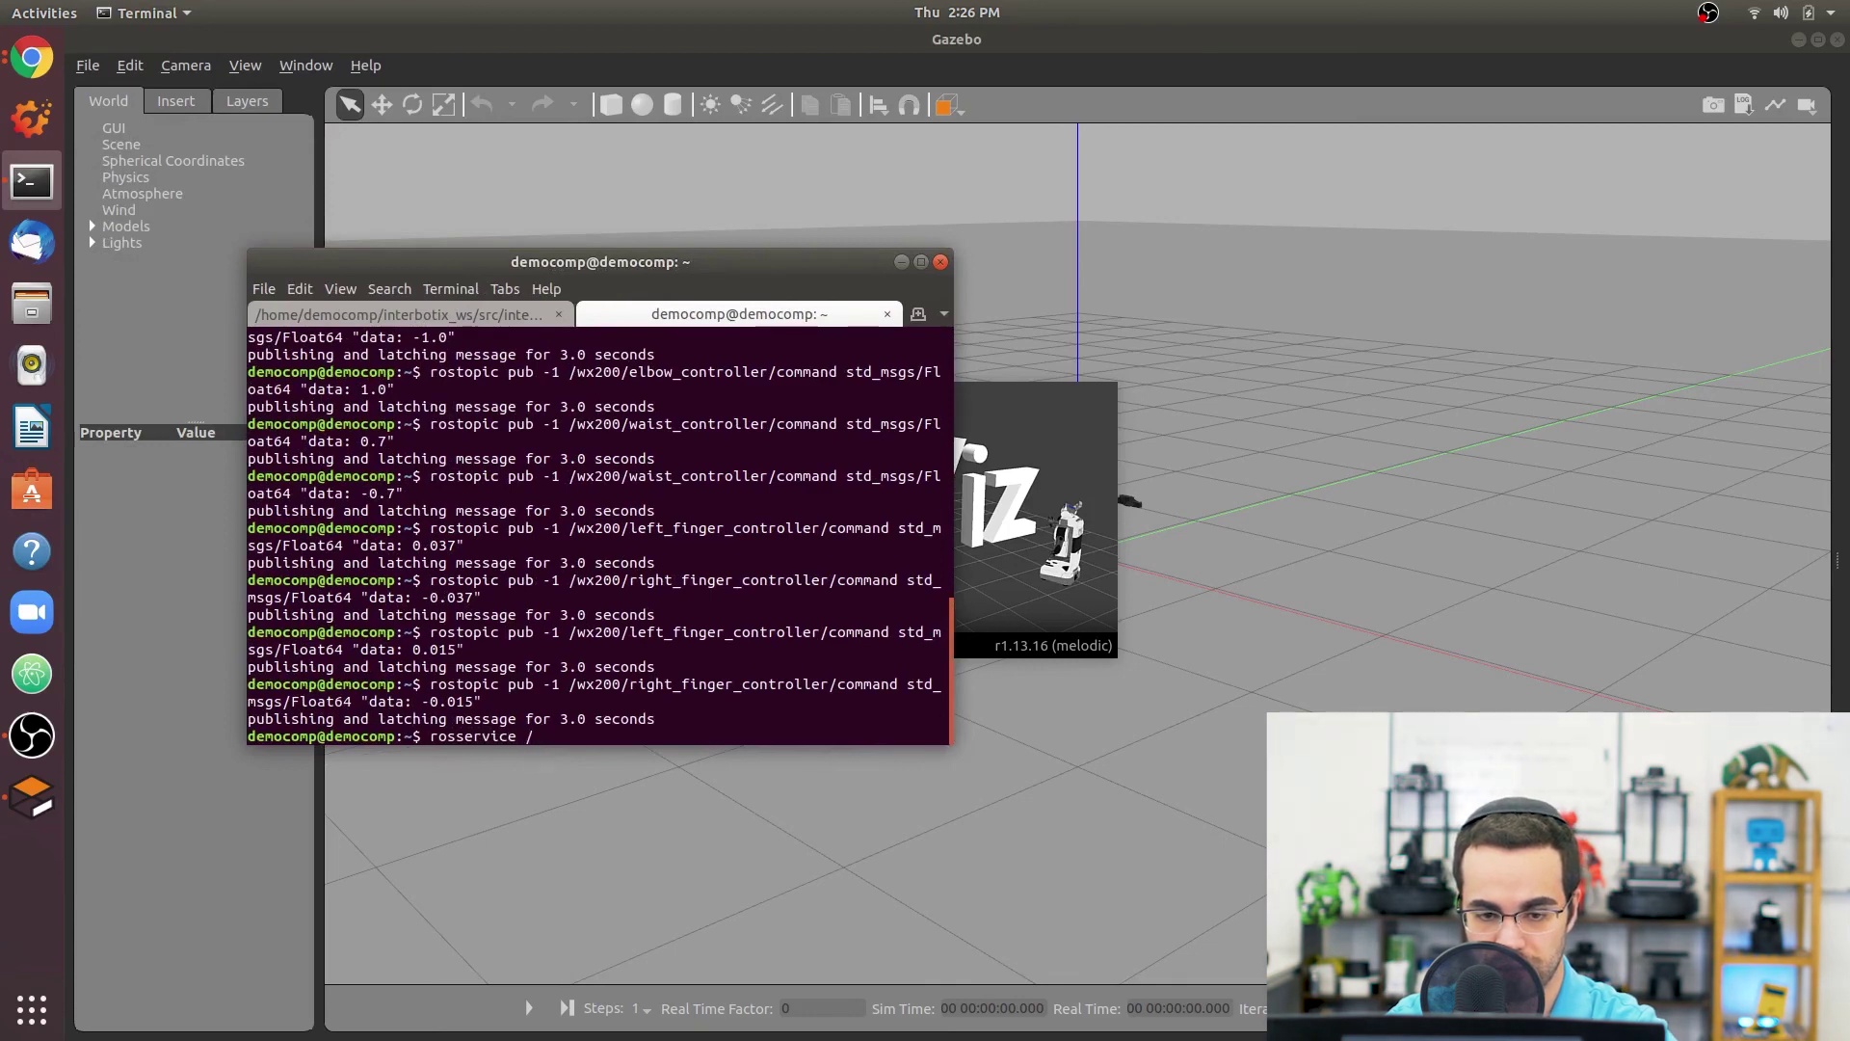
{"action": "key", "text": "BackSpace"}
{"action": "type", "text": "call /ga"}
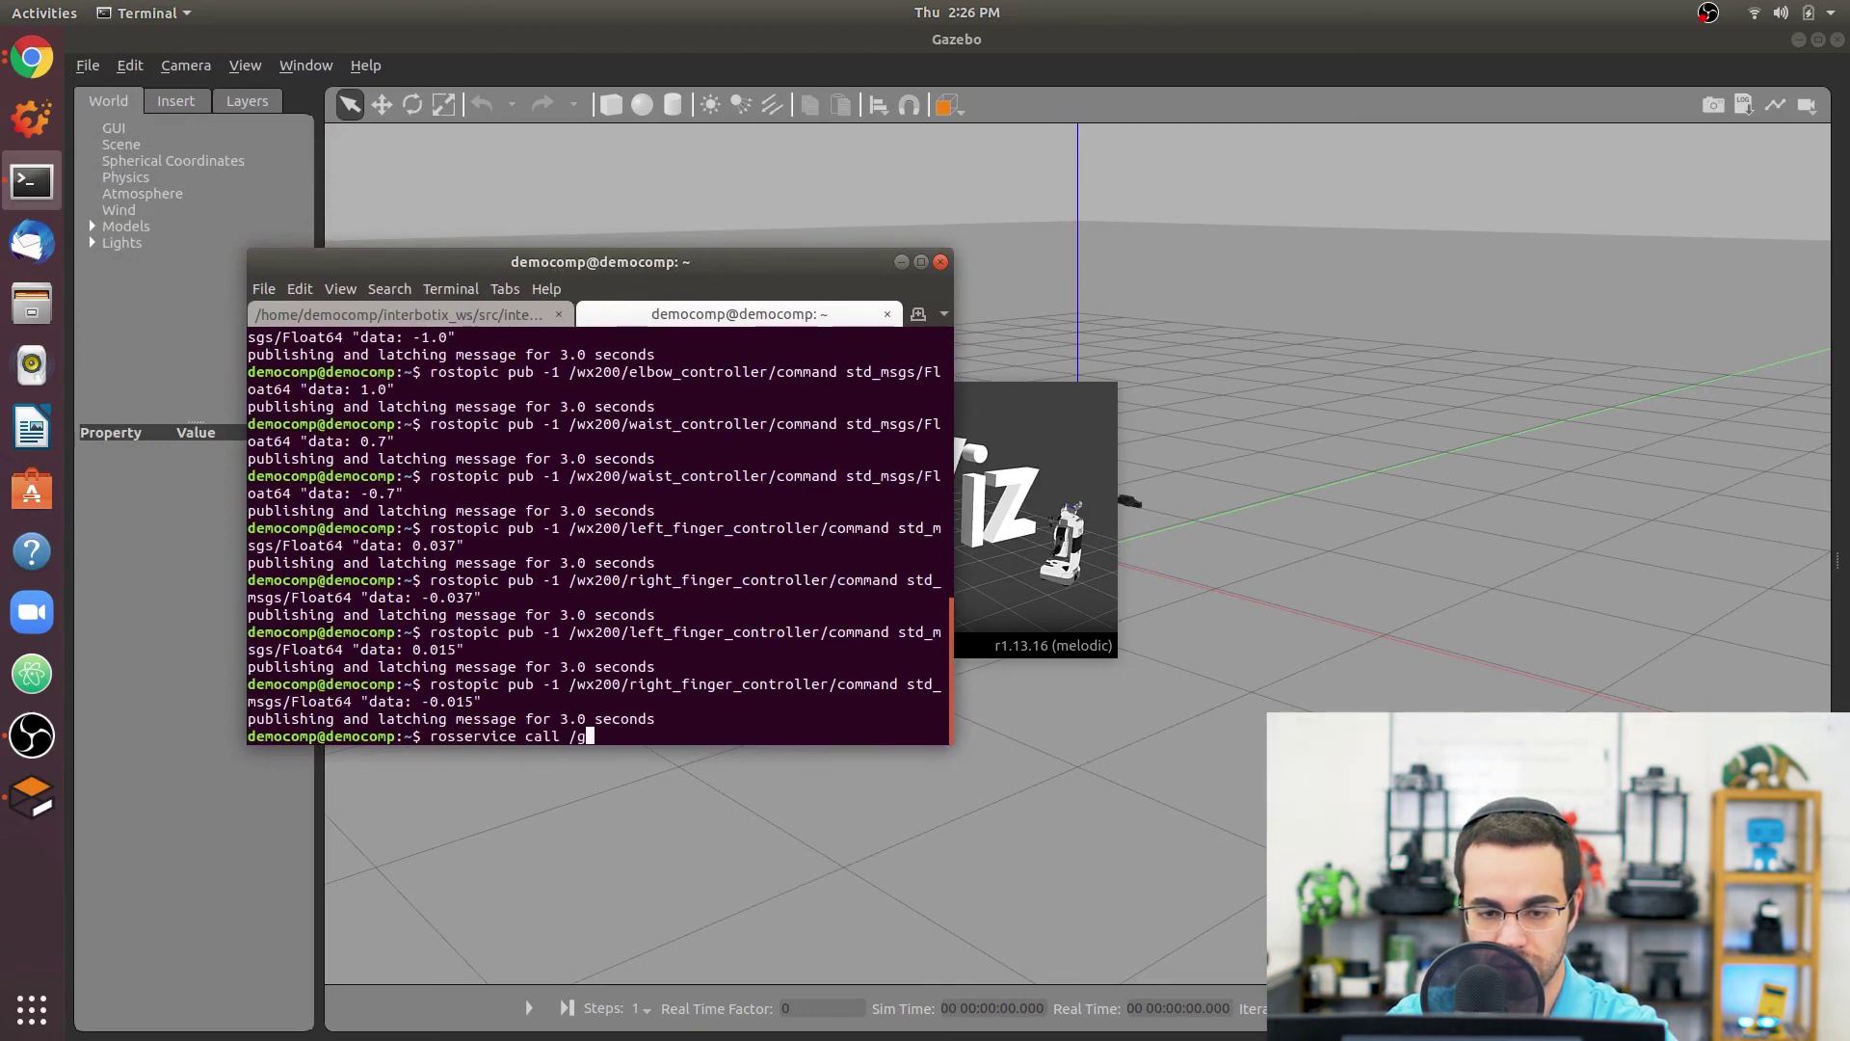
{"action": "type", "text": "zebo/unp"}
{"action": "key", "text": "Tab"}
{"action": "key", "text": "Return"}
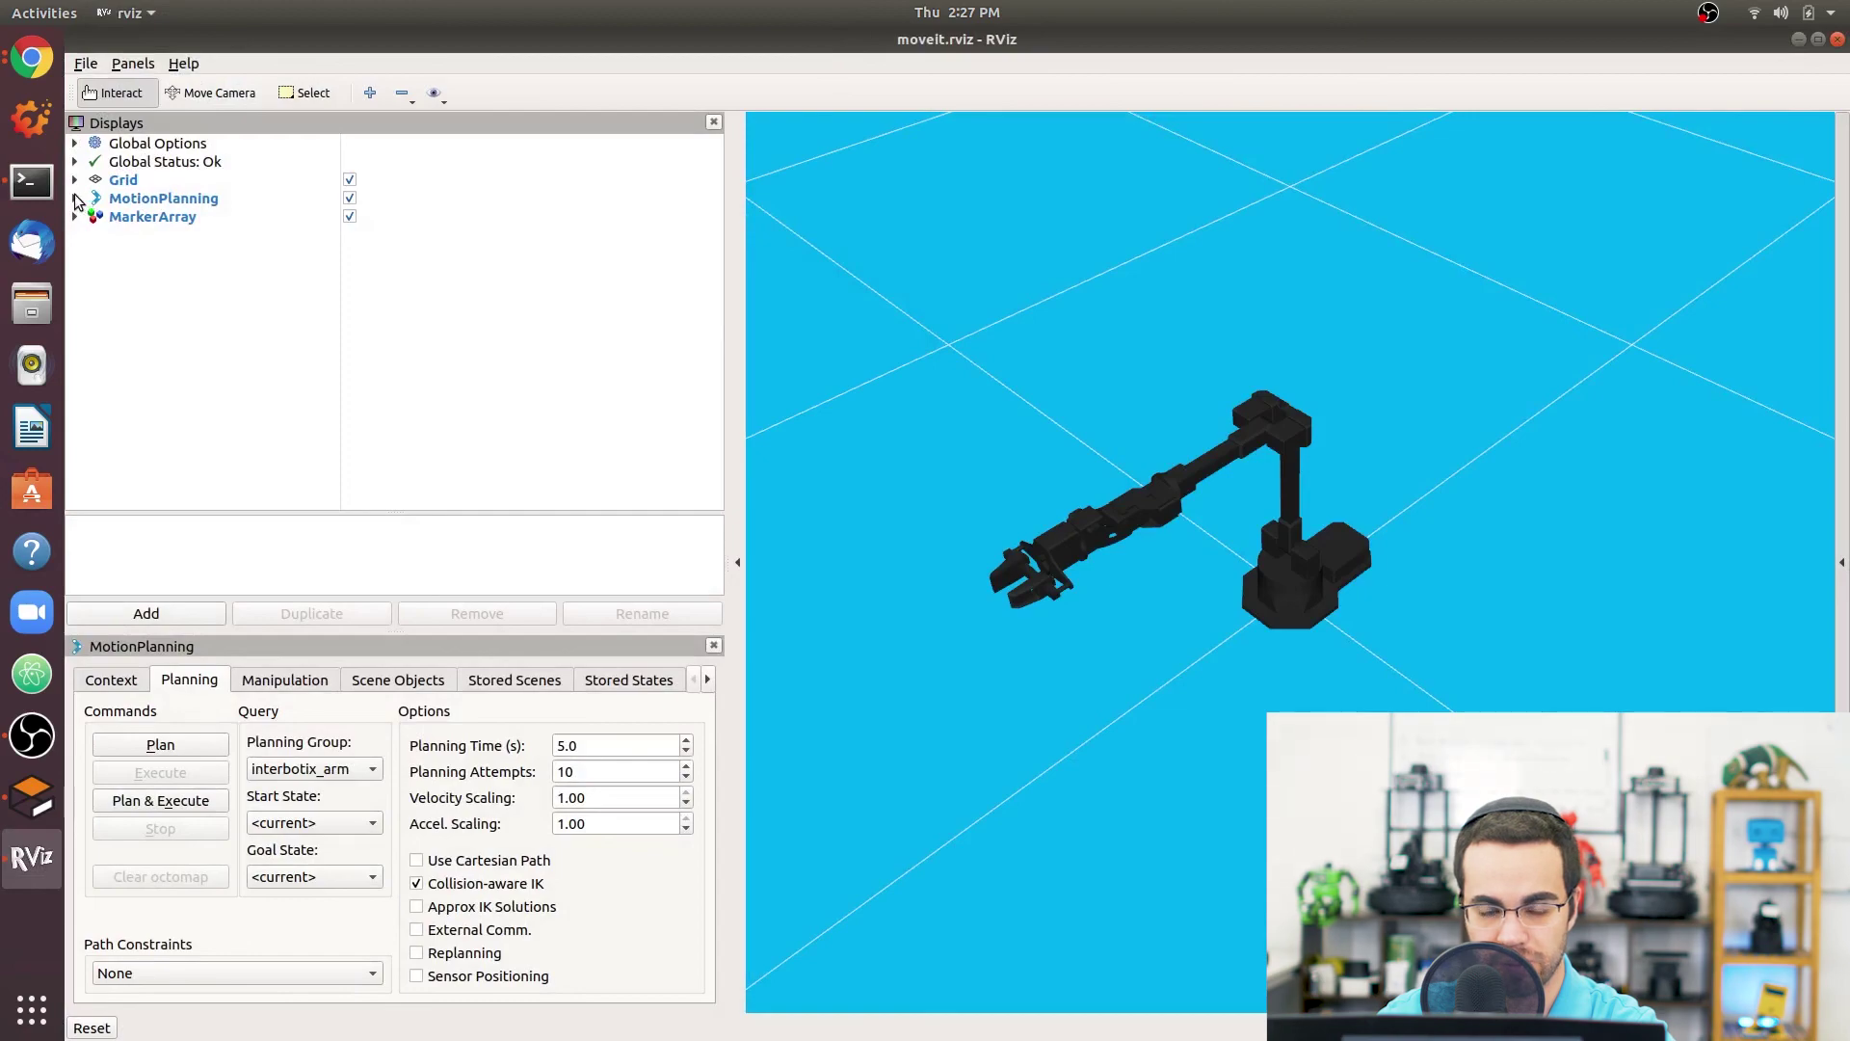
Check the launch output, minimise the terminal and tile the RViz window over the left half of the screen.
{"action": "left_click_drag", "start_coordinate": [680, 44], "coordinate": [663, 563]}
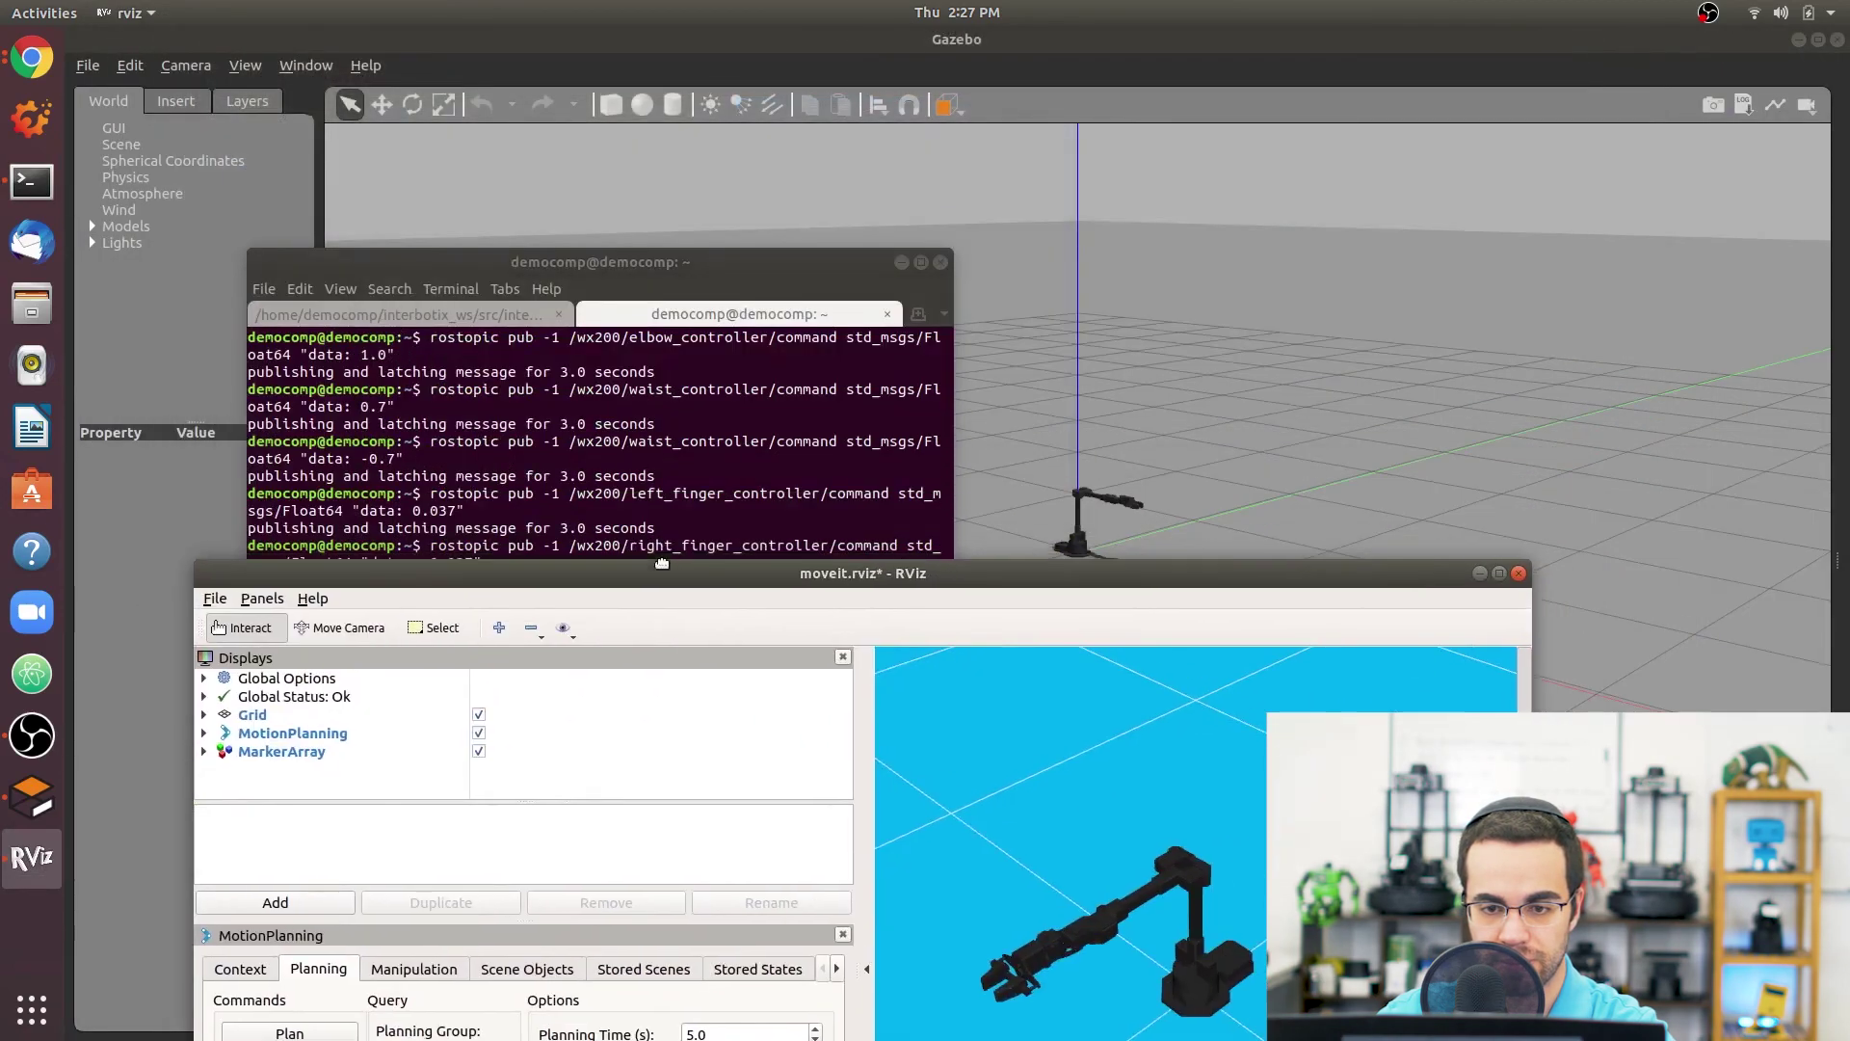
{"action": "left_click", "coordinate": [308, 325]}
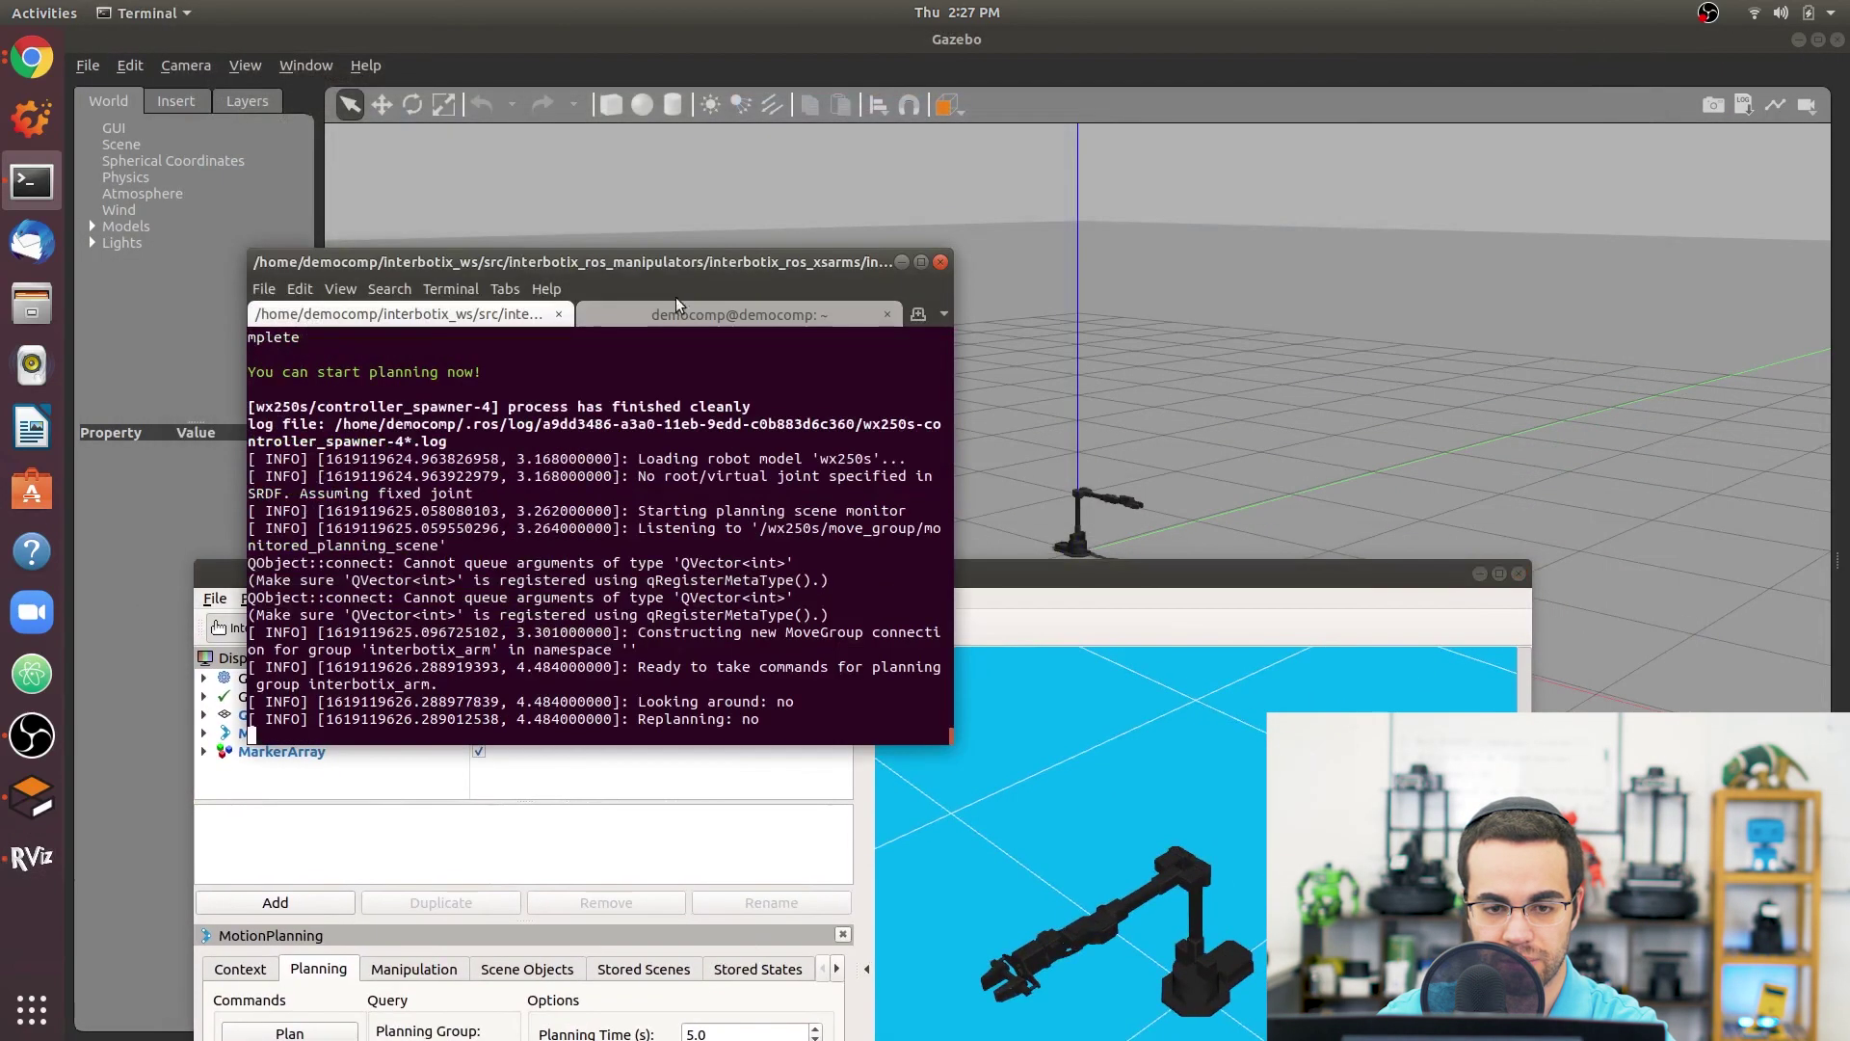
{"action": "left_click", "coordinate": [903, 262]}
{"action": "left_click_drag", "start_coordinate": [788, 582], "coordinate": [68, 183]}
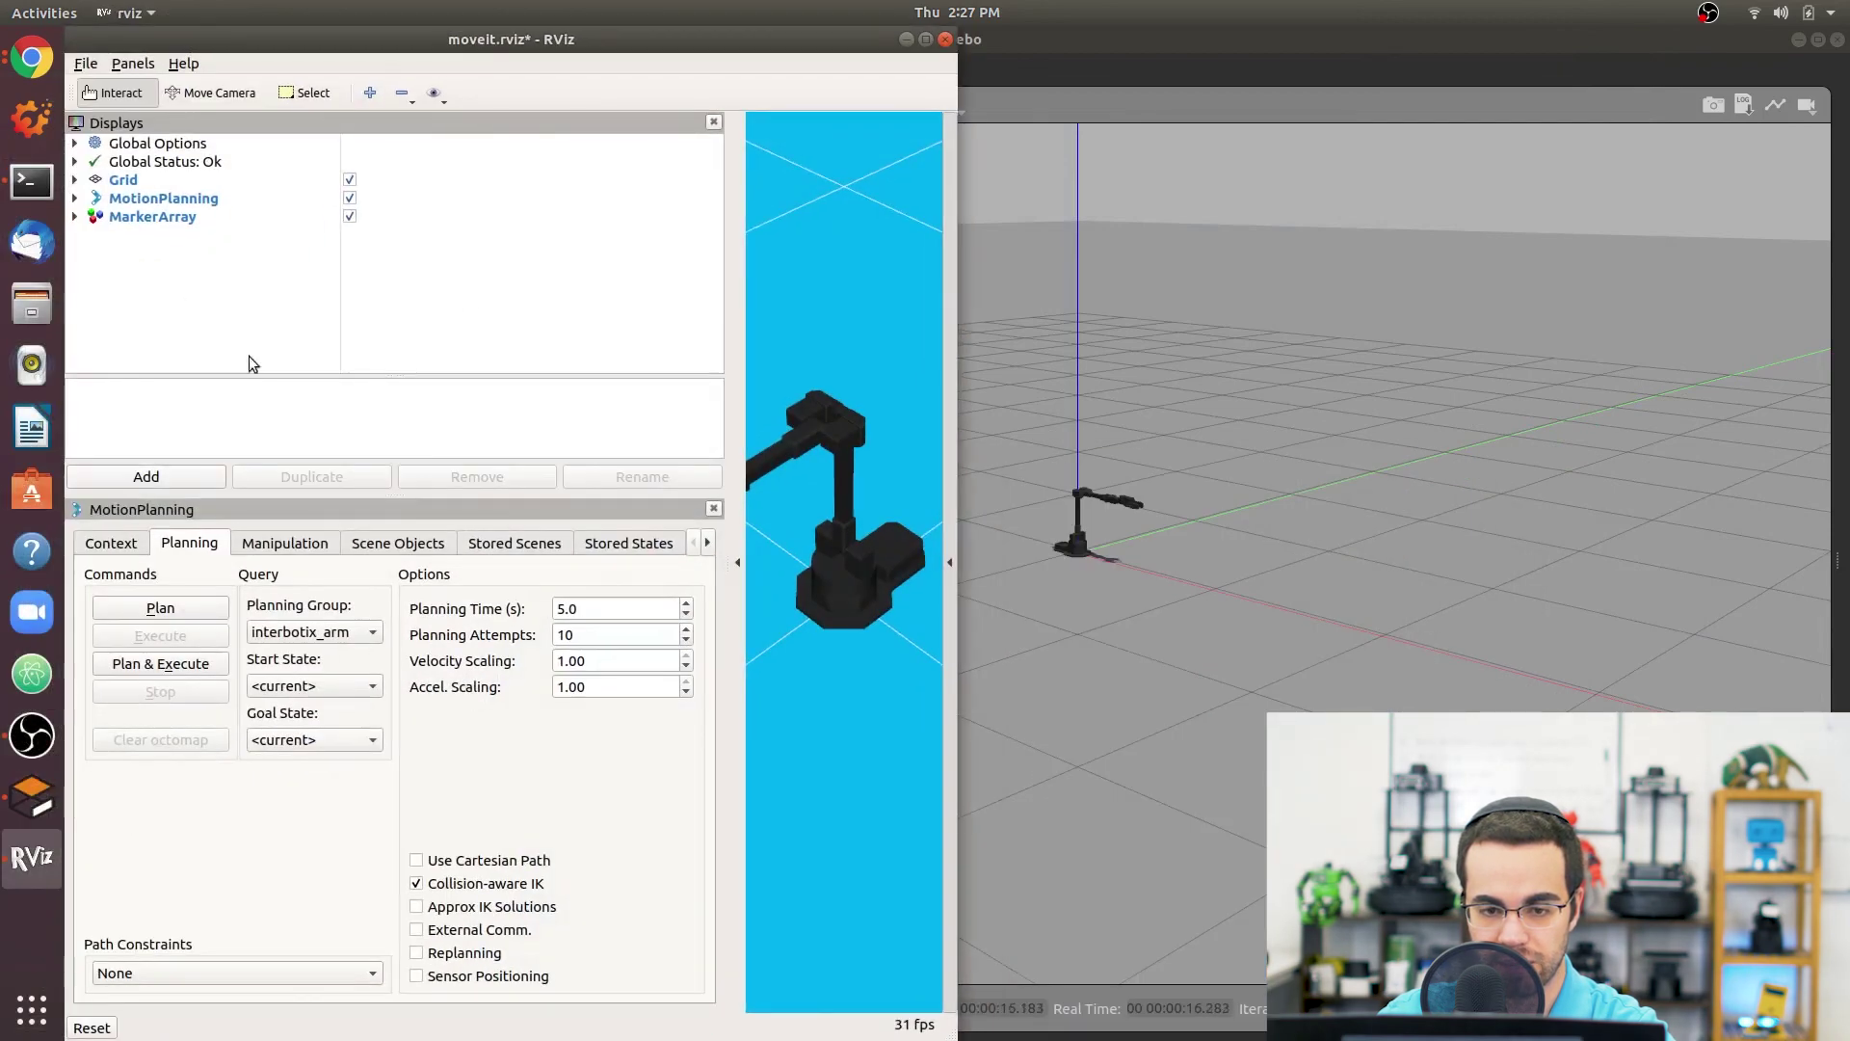
Tile the Gazebo window over the right half of the screen and zoom in on the simulated arm.
{"action": "left_click", "coordinate": [1268, 256]}
{"action": "left_click_drag", "start_coordinate": [1269, 38], "coordinate": [1847, 364]}
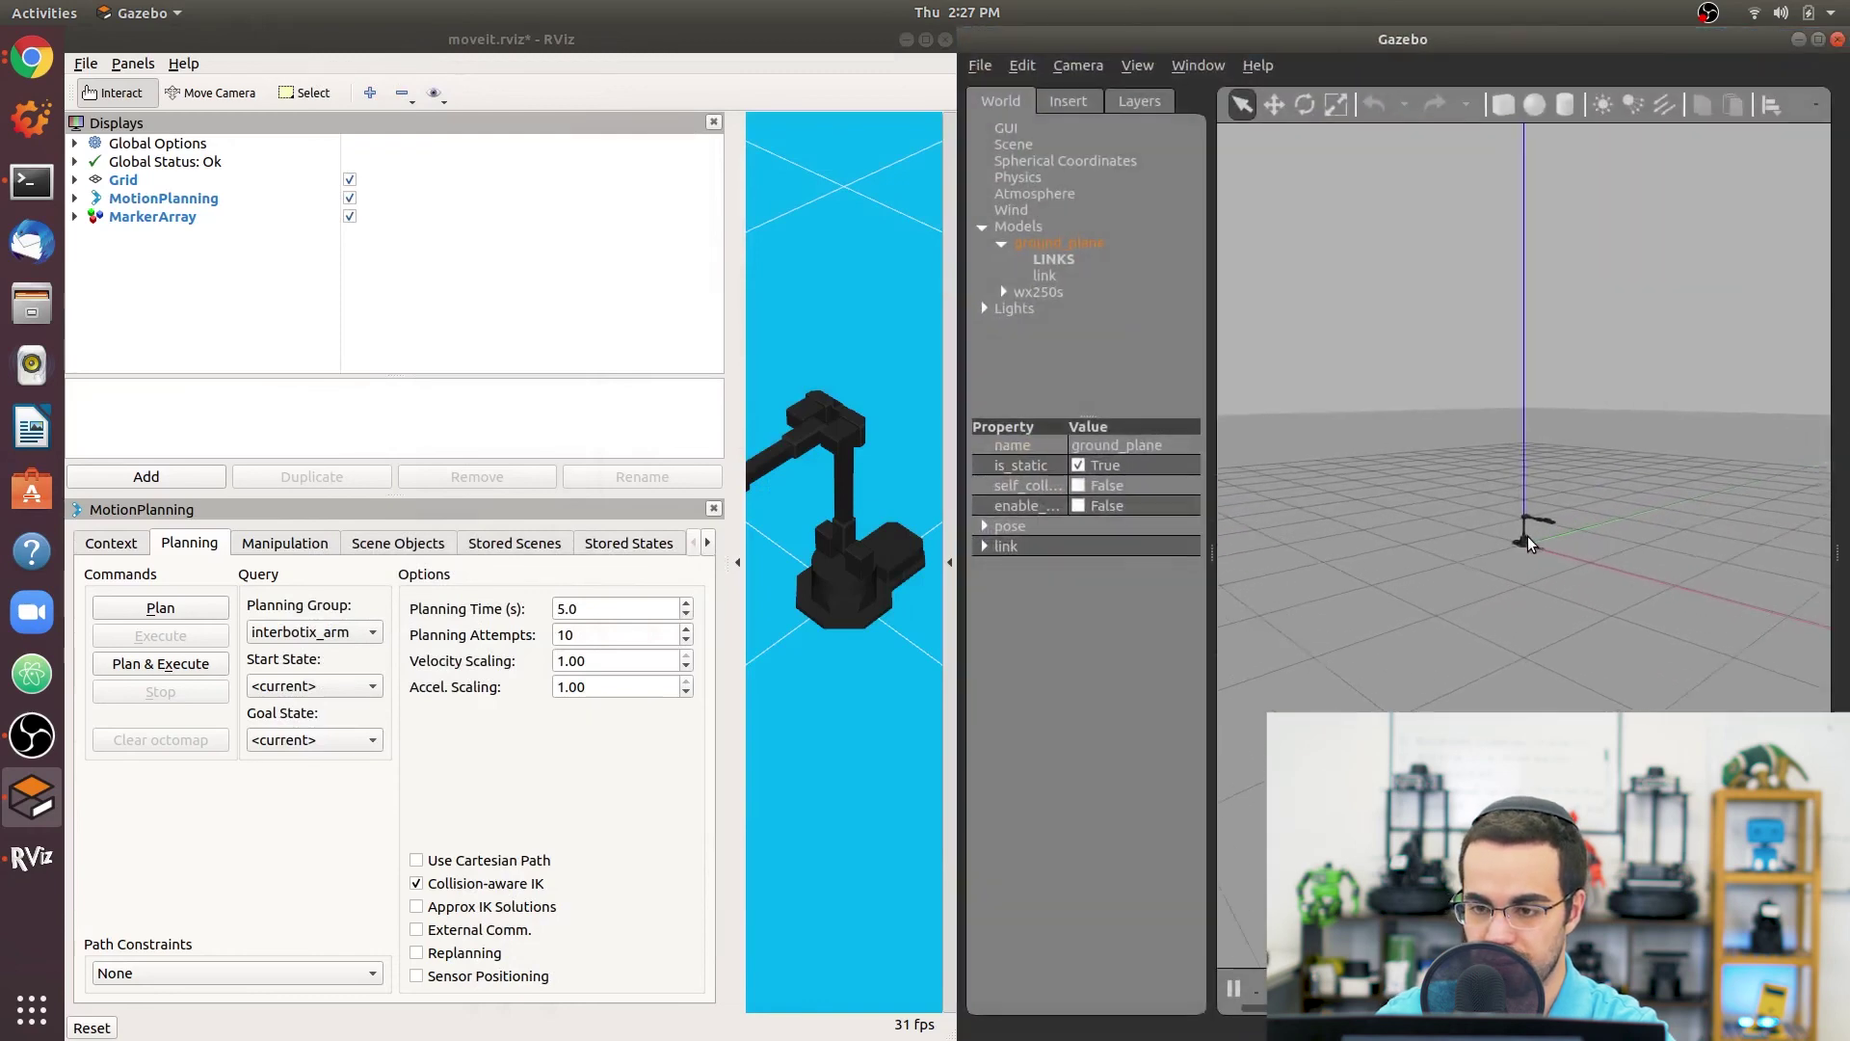
{"action": "scroll", "coordinate": [1529, 545], "scroll_direction": "up", "scroll_amount": 5}
{"action": "scroll", "coordinate": [1530, 544], "scroll_direction": "up", "scroll_amount": 5}
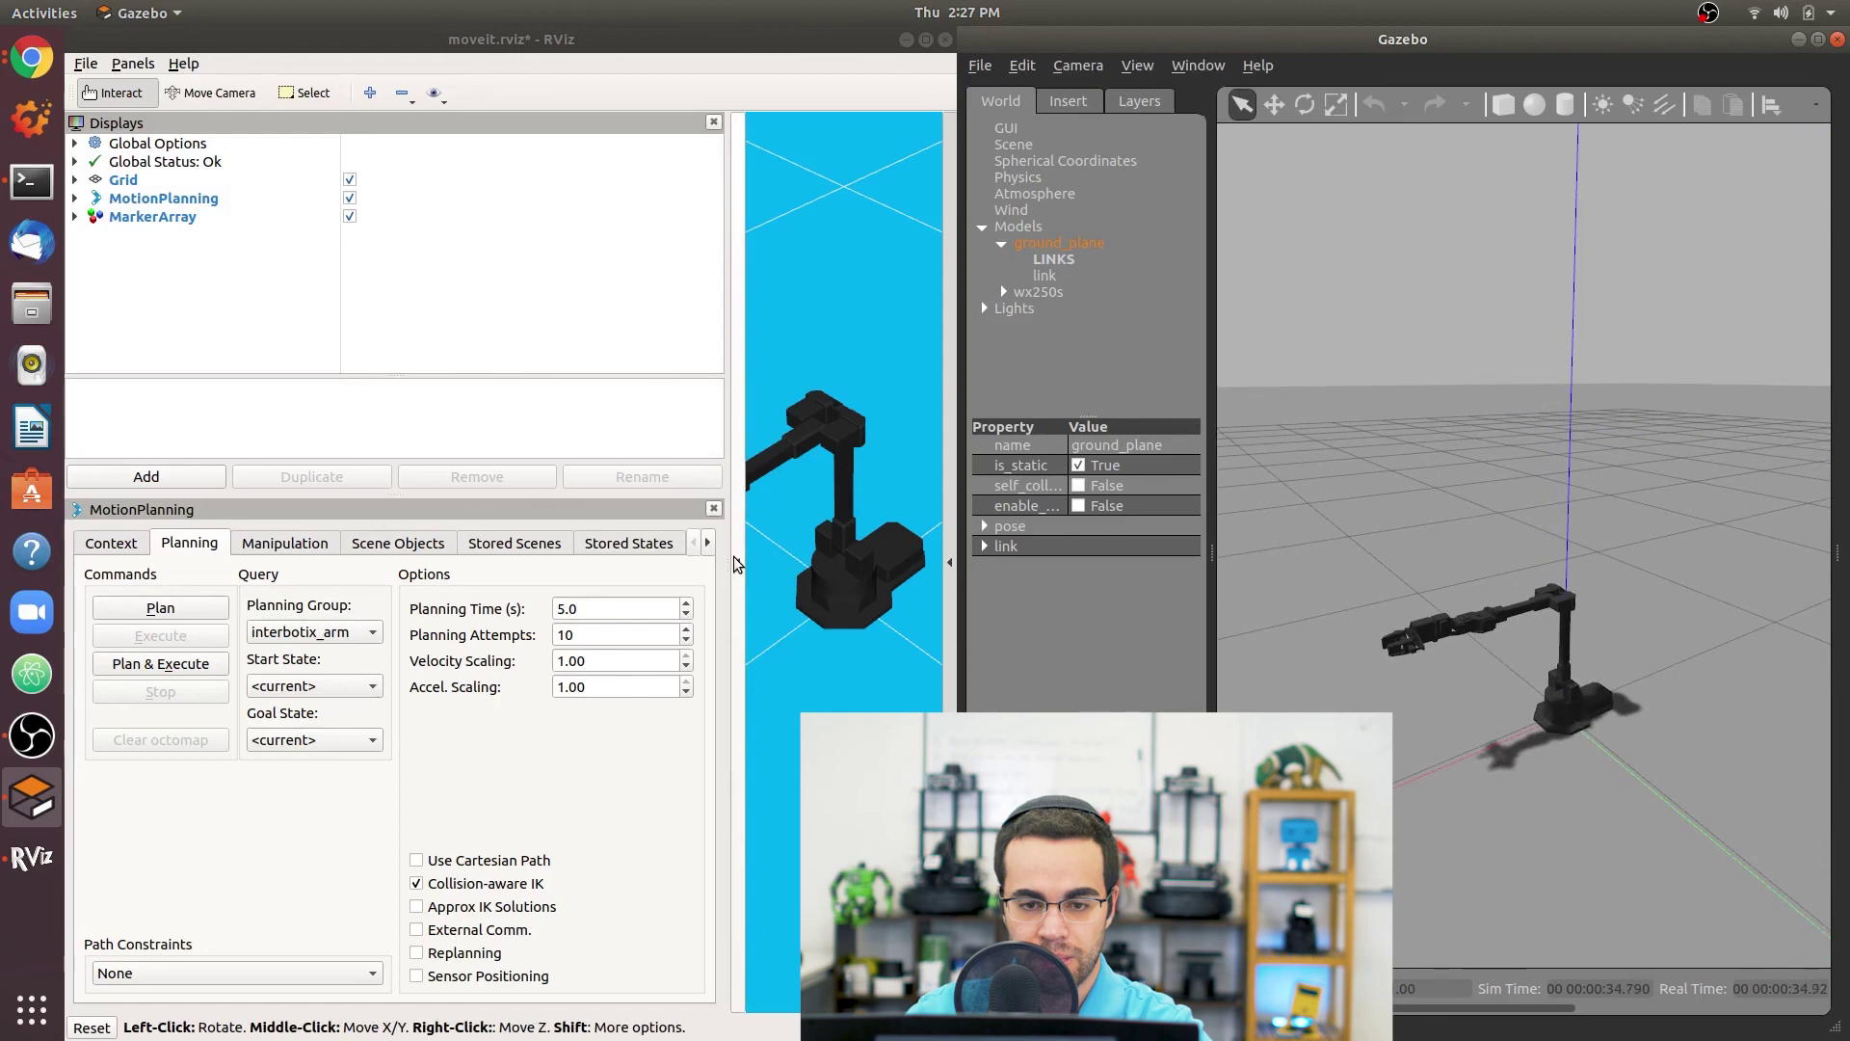
Narrow the RViz Displays and MotionPlanning panels and frame the whole arm in the widened 3D view.
{"action": "left_click_drag", "start_coordinate": [729, 560], "coordinate": [558, 562]}
{"action": "left_click_drag", "start_coordinate": [771, 629], "coordinate": [661, 644]}
{"action": "scroll", "coordinate": [743, 550], "scroll_direction": "down", "scroll_amount": 5}
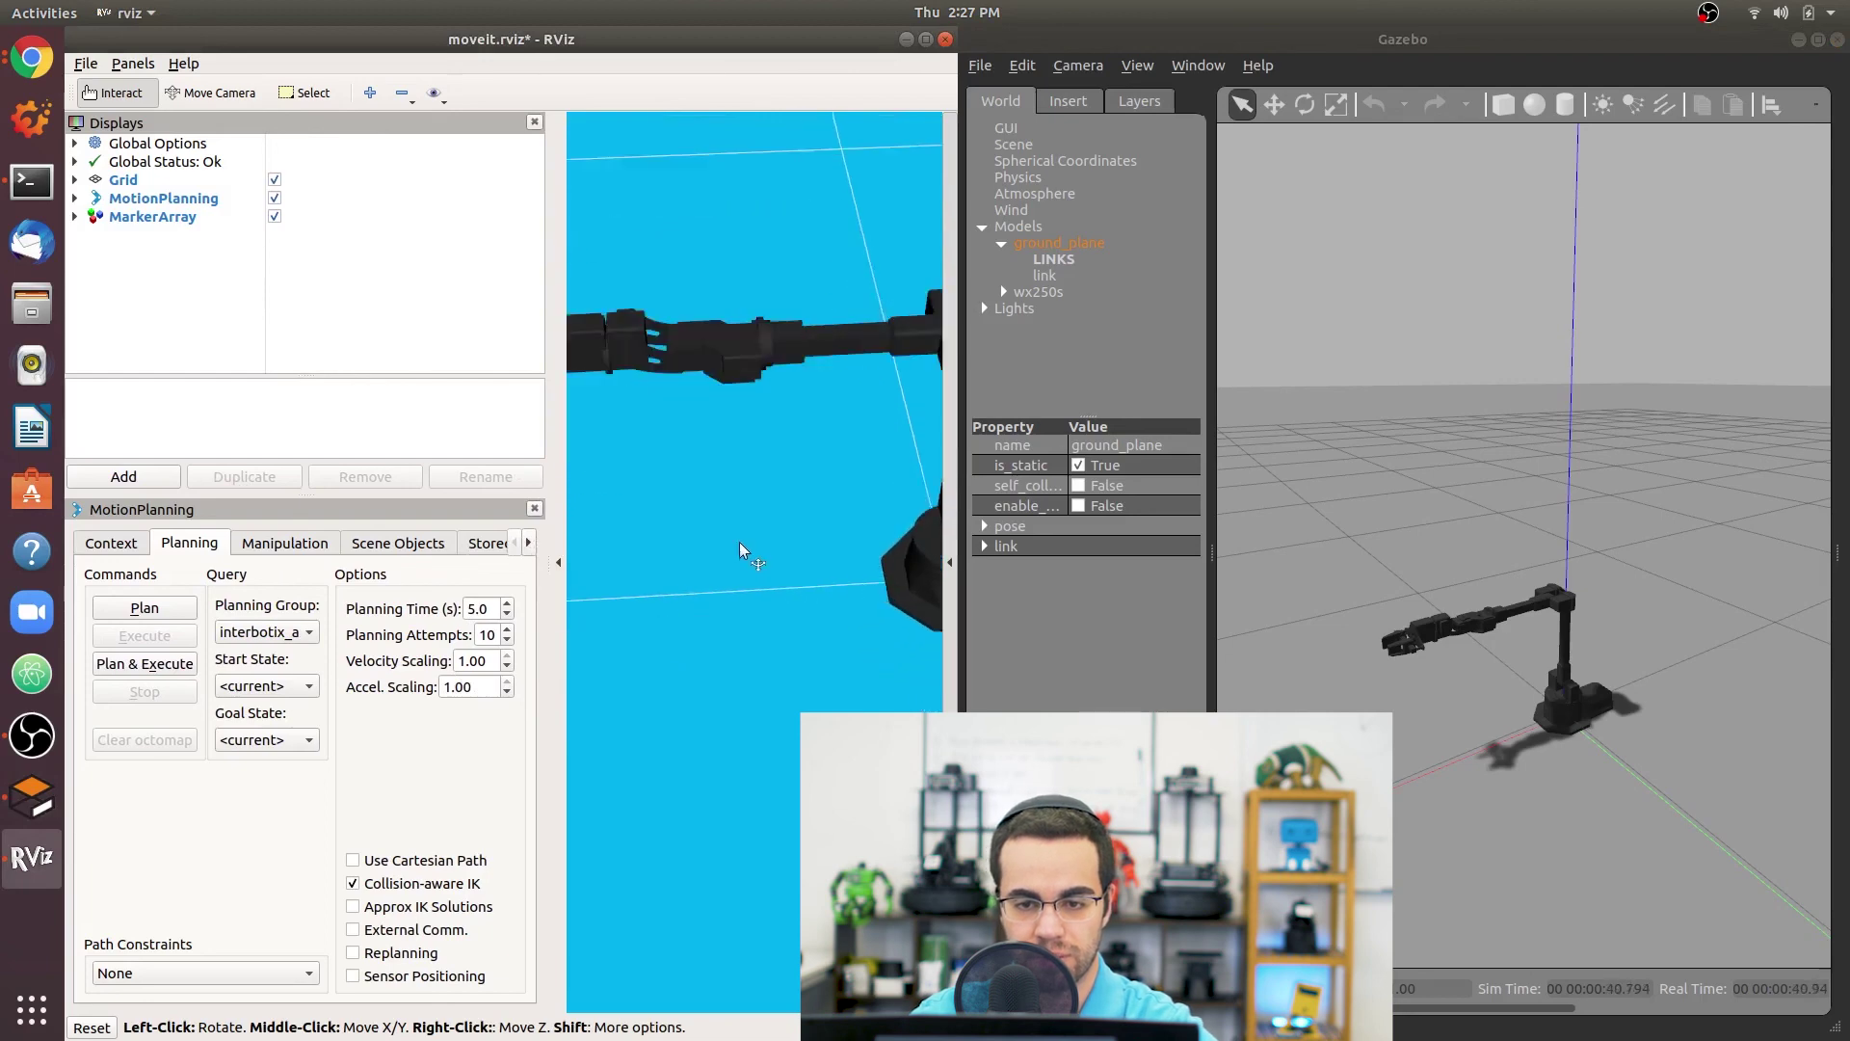
{"action": "left_click_drag", "start_coordinate": [743, 549], "coordinate": [805, 501]}
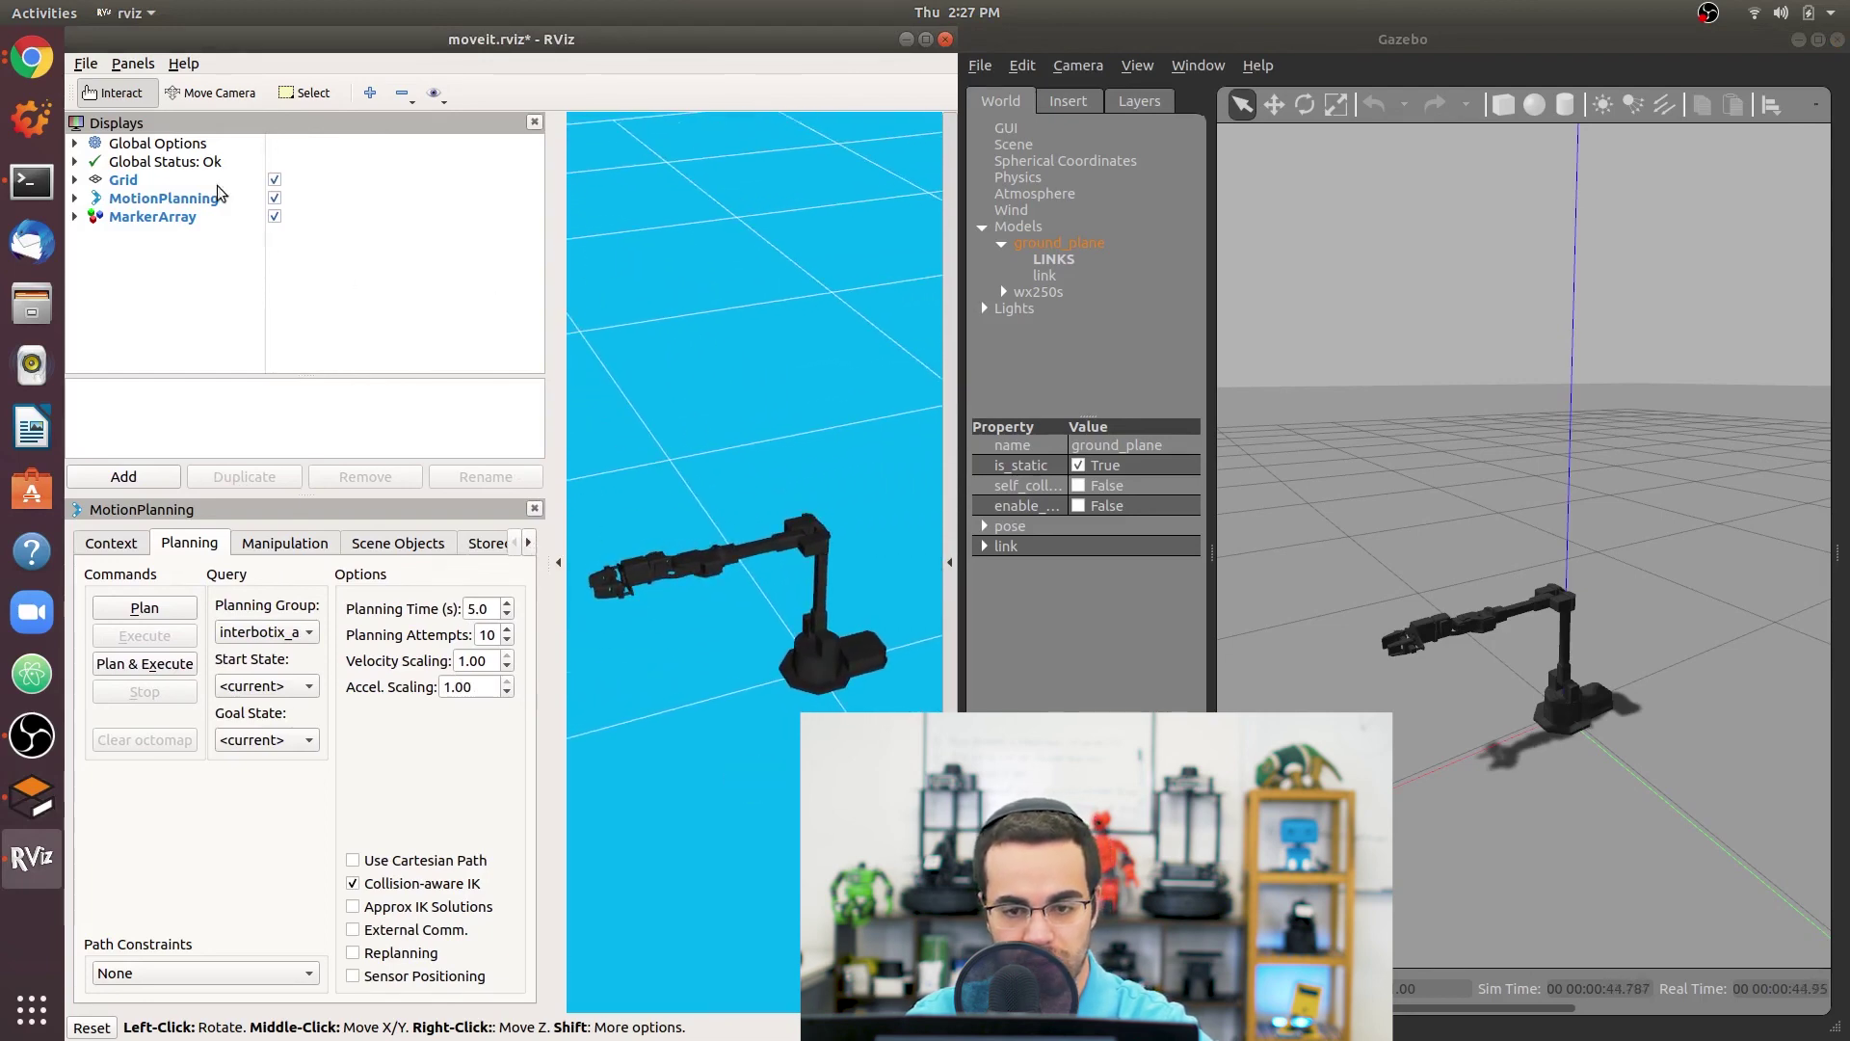
Enable Query Start State in the Planning Request settings of the MotionPlanning display.
{"action": "left_click", "coordinate": [75, 198]}
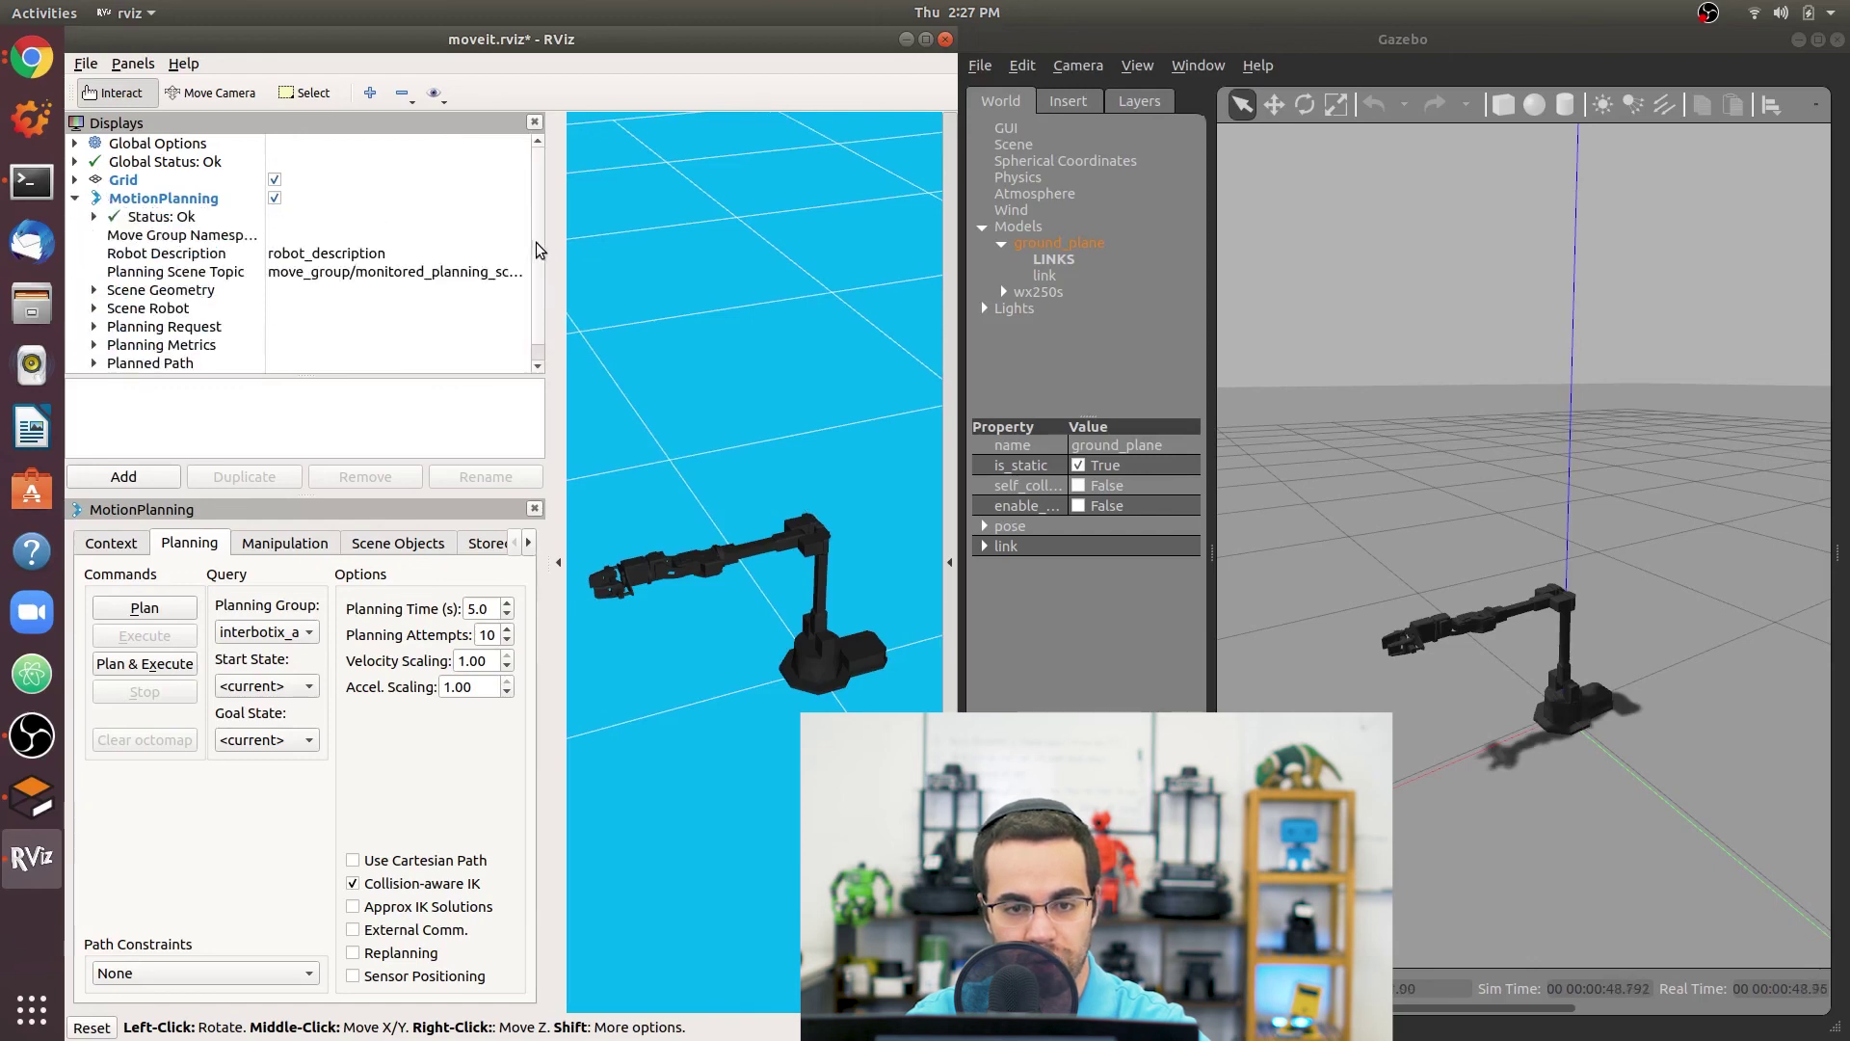
{"action": "scroll", "coordinate": [538, 249], "scroll_direction": "down", "scroll_amount": 1}
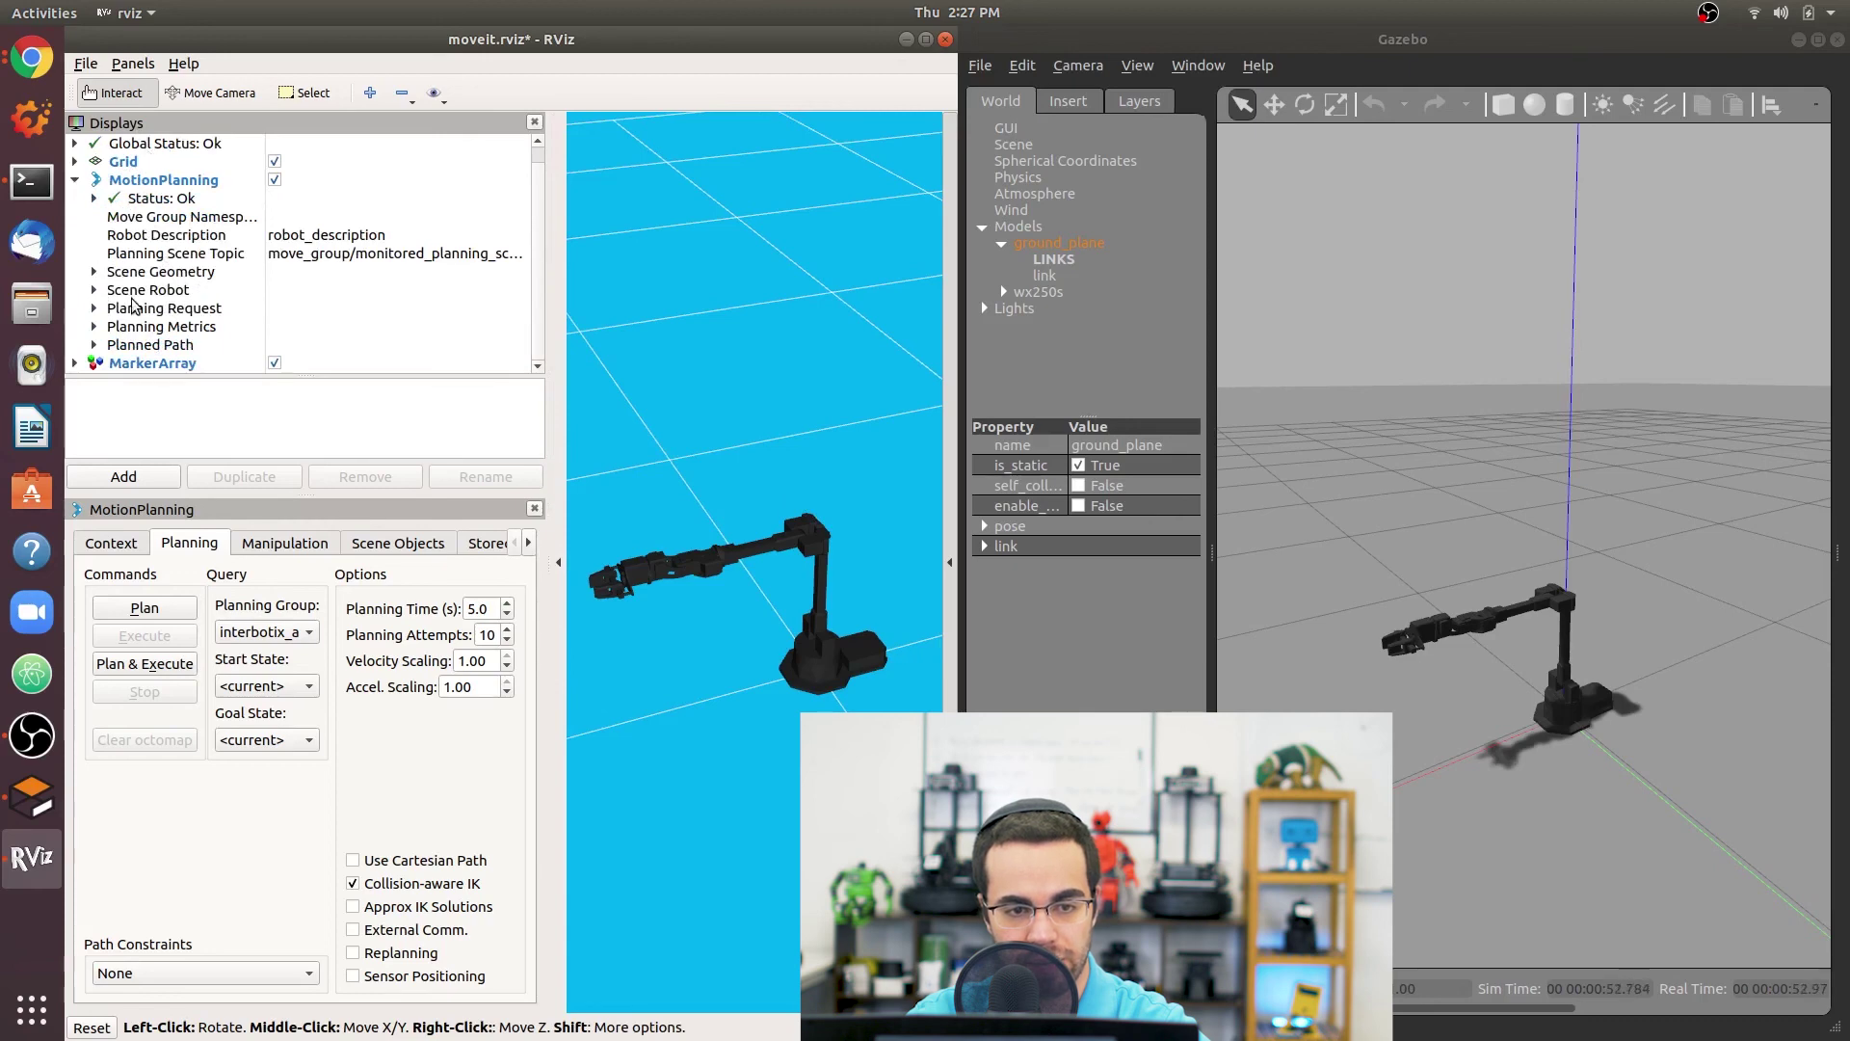
{"action": "left_click", "coordinate": [94, 290]}
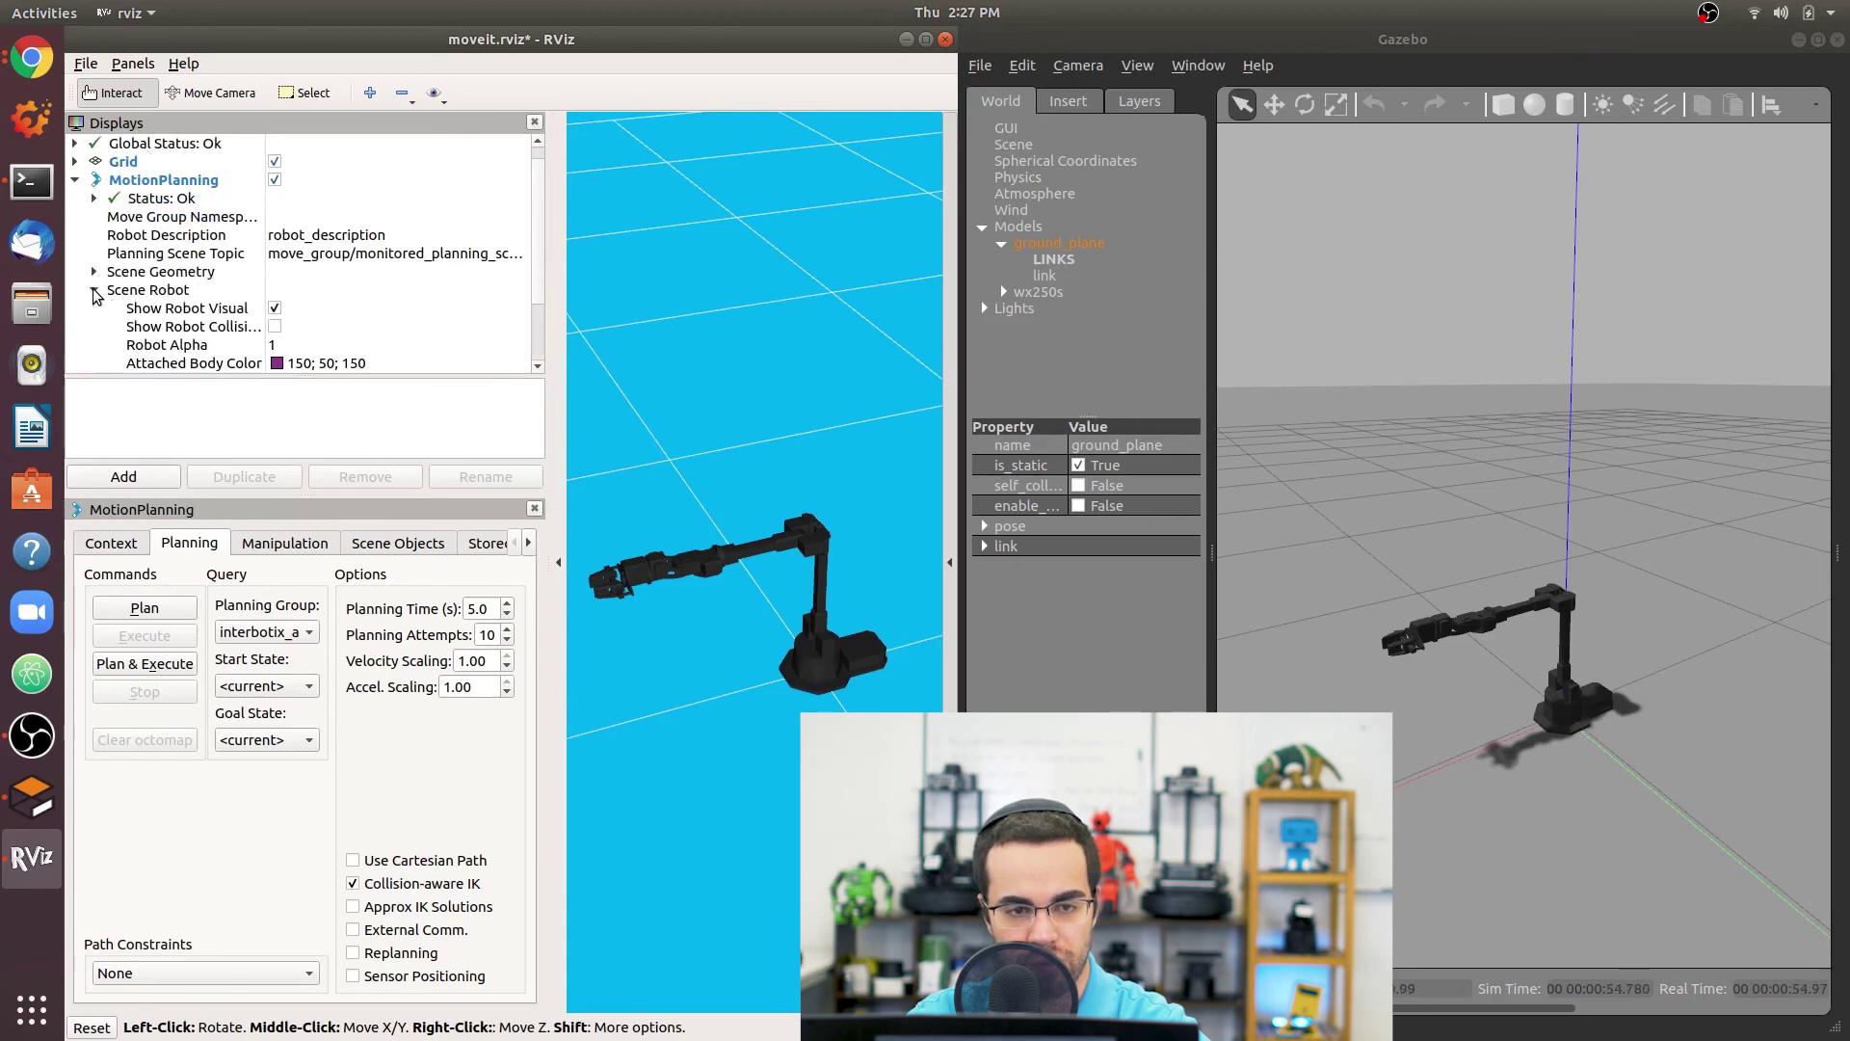
{"action": "left_click", "coordinate": [94, 291]}
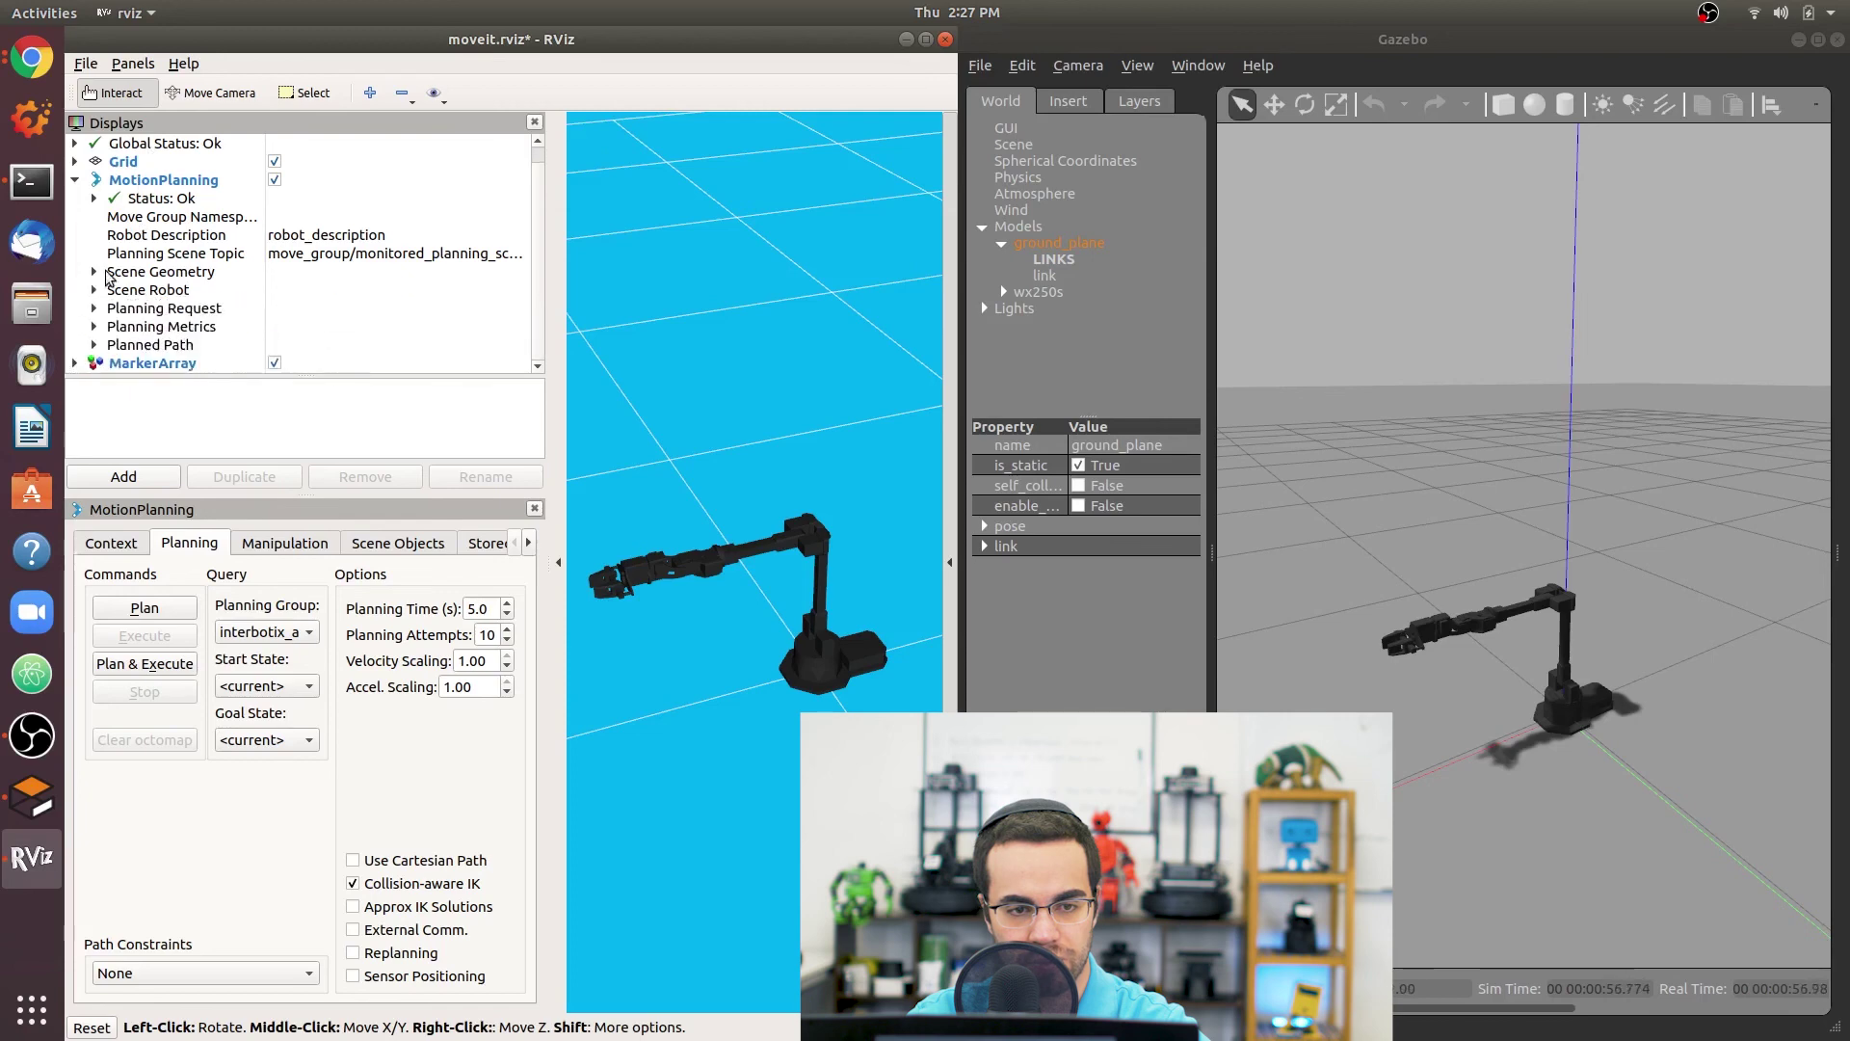
{"action": "left_click", "coordinate": [94, 308]}
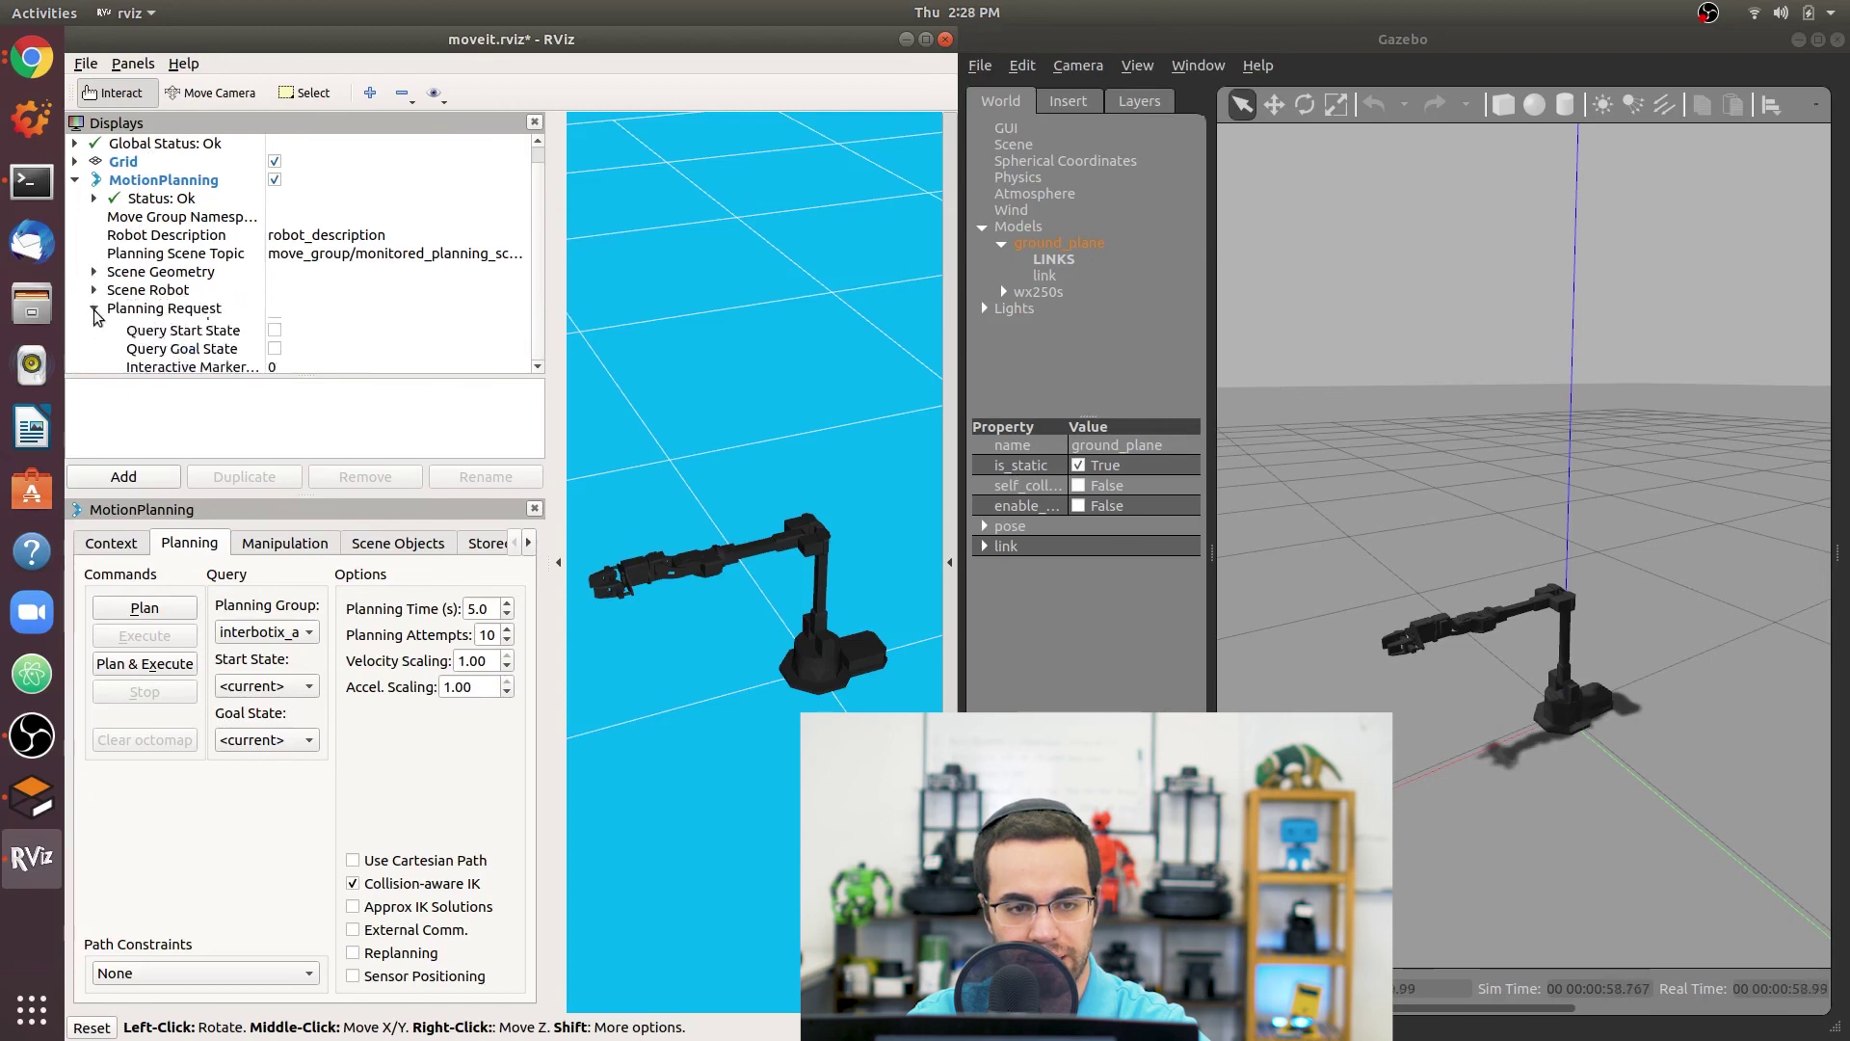
{"action": "scroll", "coordinate": [543, 251], "scroll_direction": "down", "scroll_amount": 1}
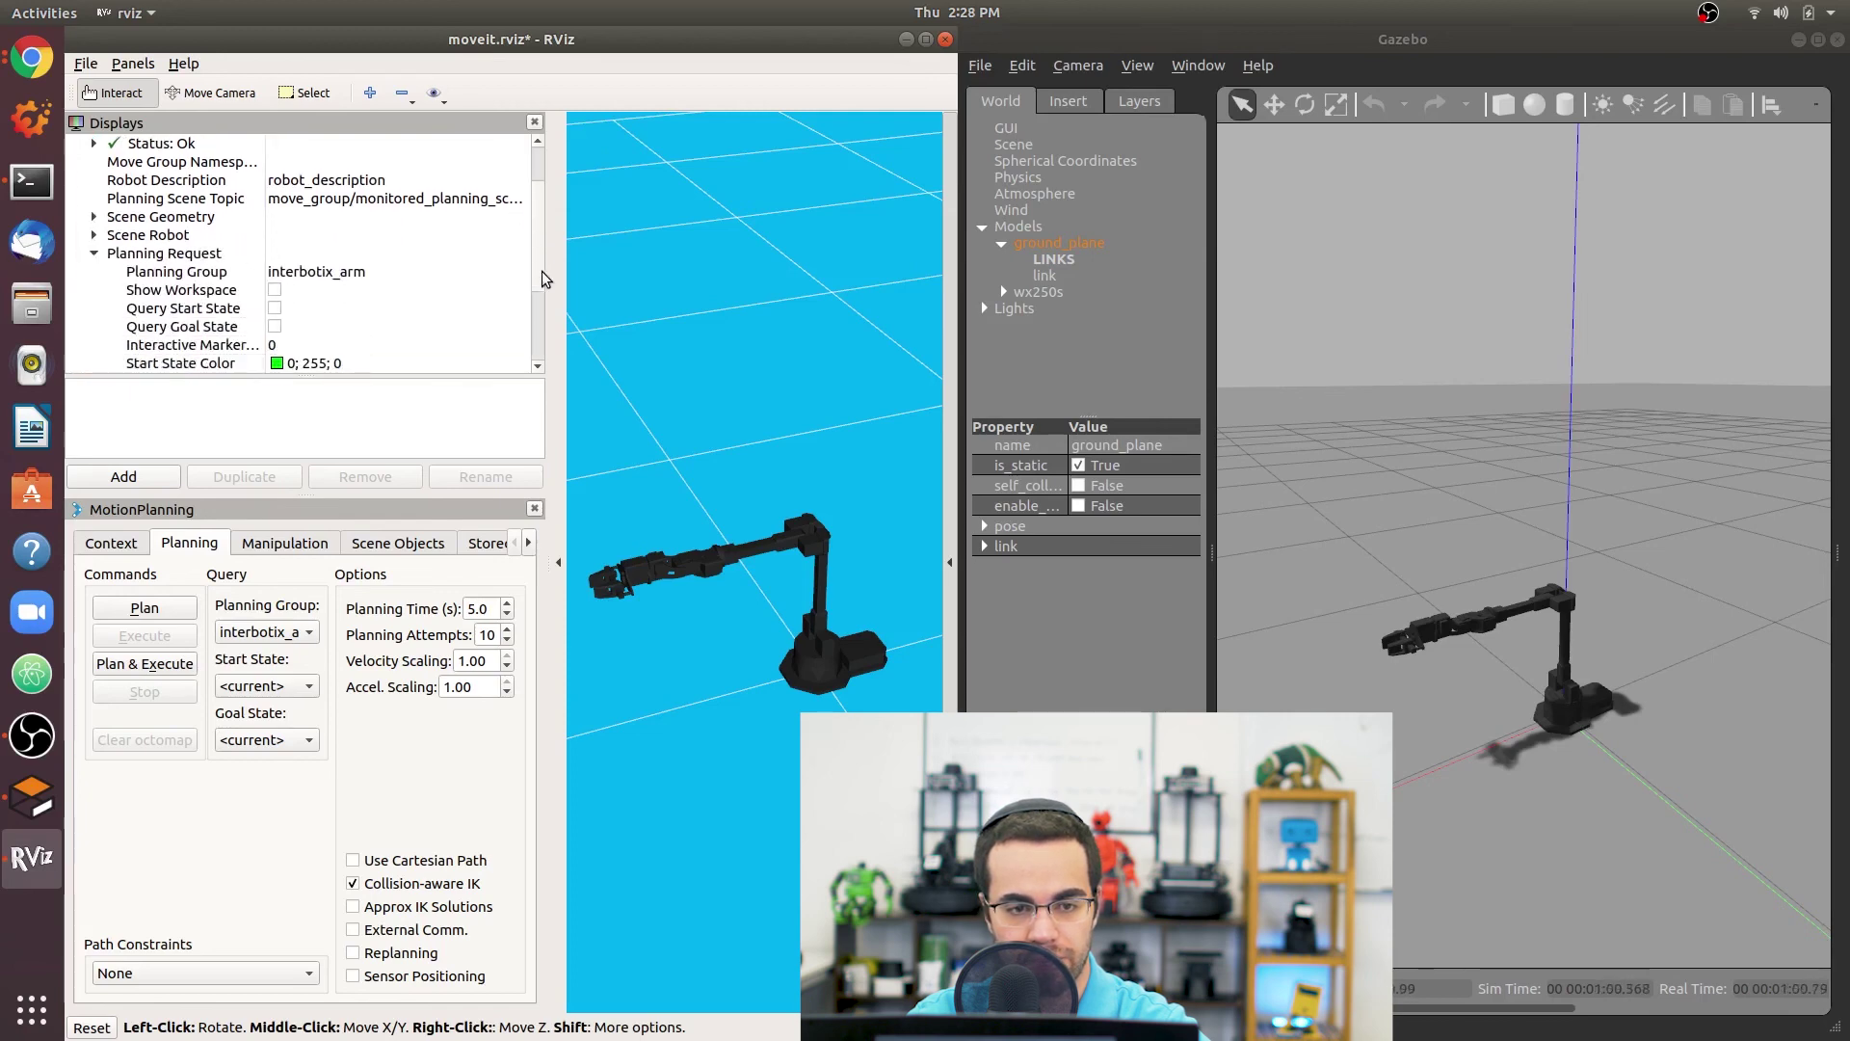
{"action": "left_click", "coordinate": [276, 310]}
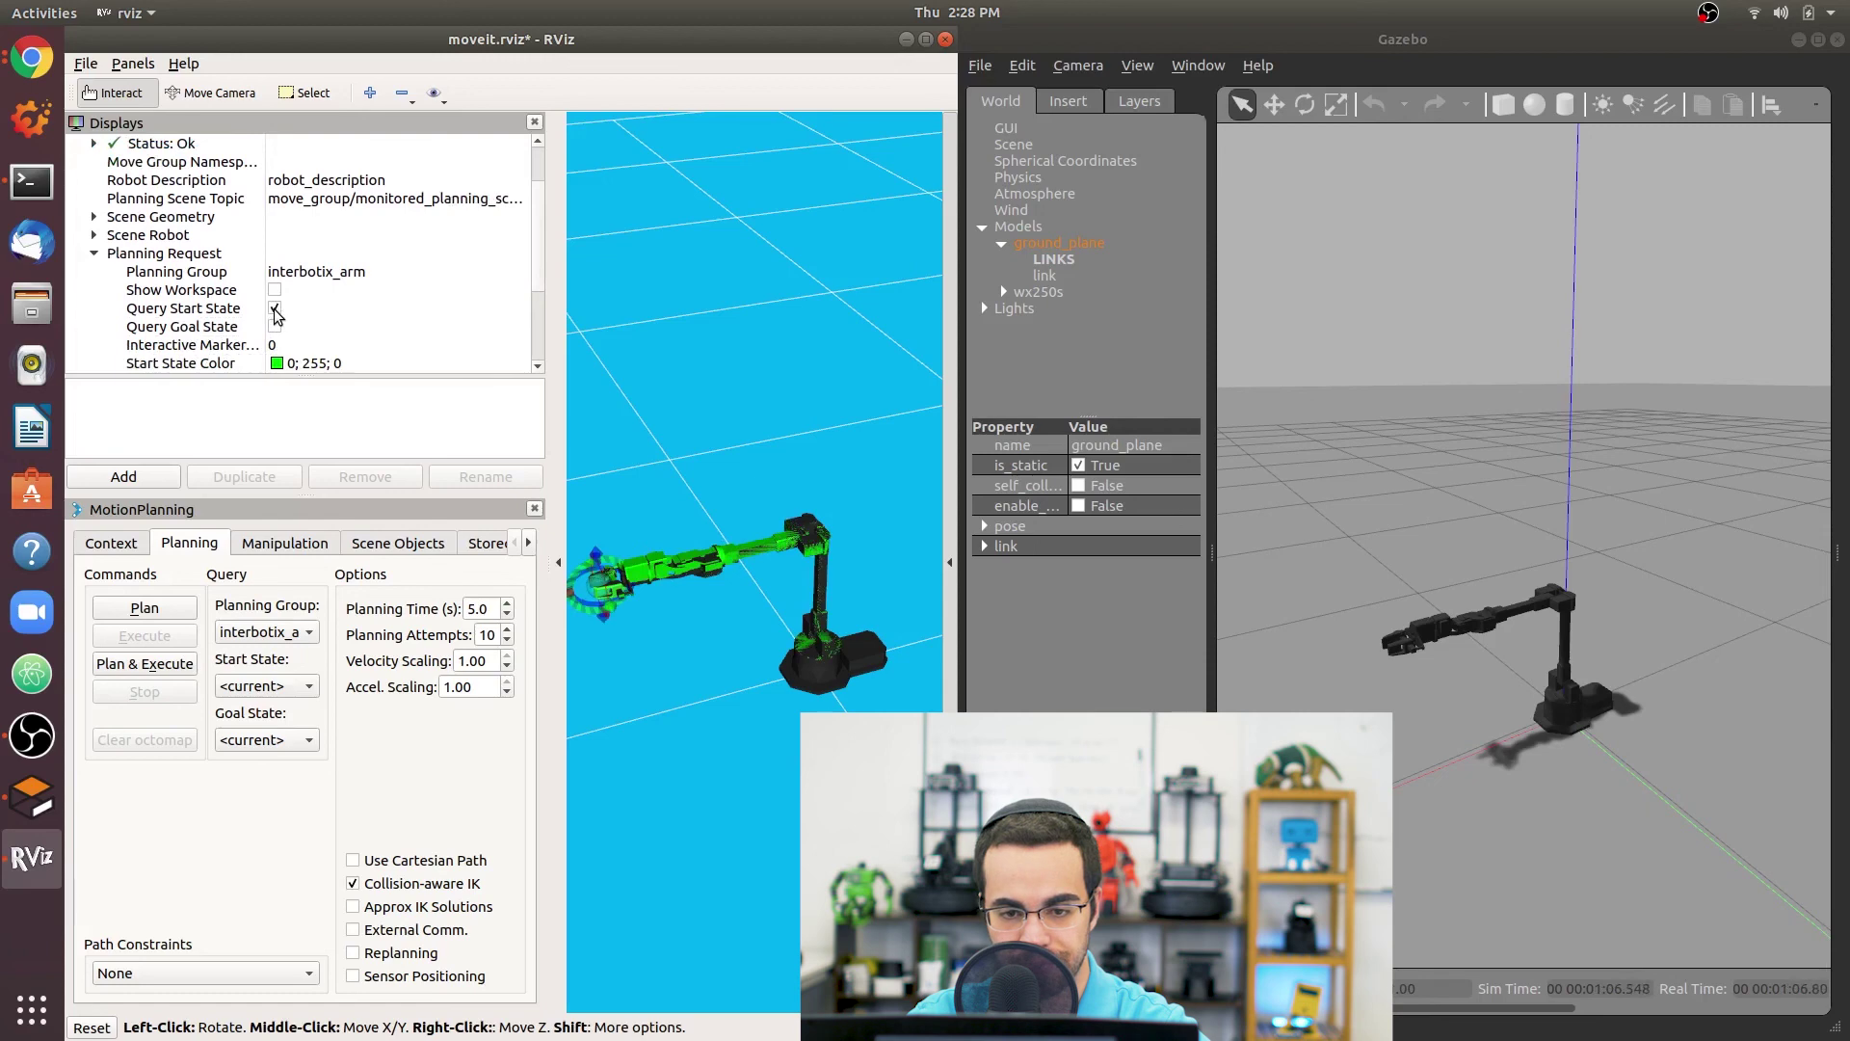
Turn off Query Start State, turn on Query Goal State, and move the gripper's goal marker to a pose below the current one.
{"action": "left_click", "coordinate": [274, 309]}
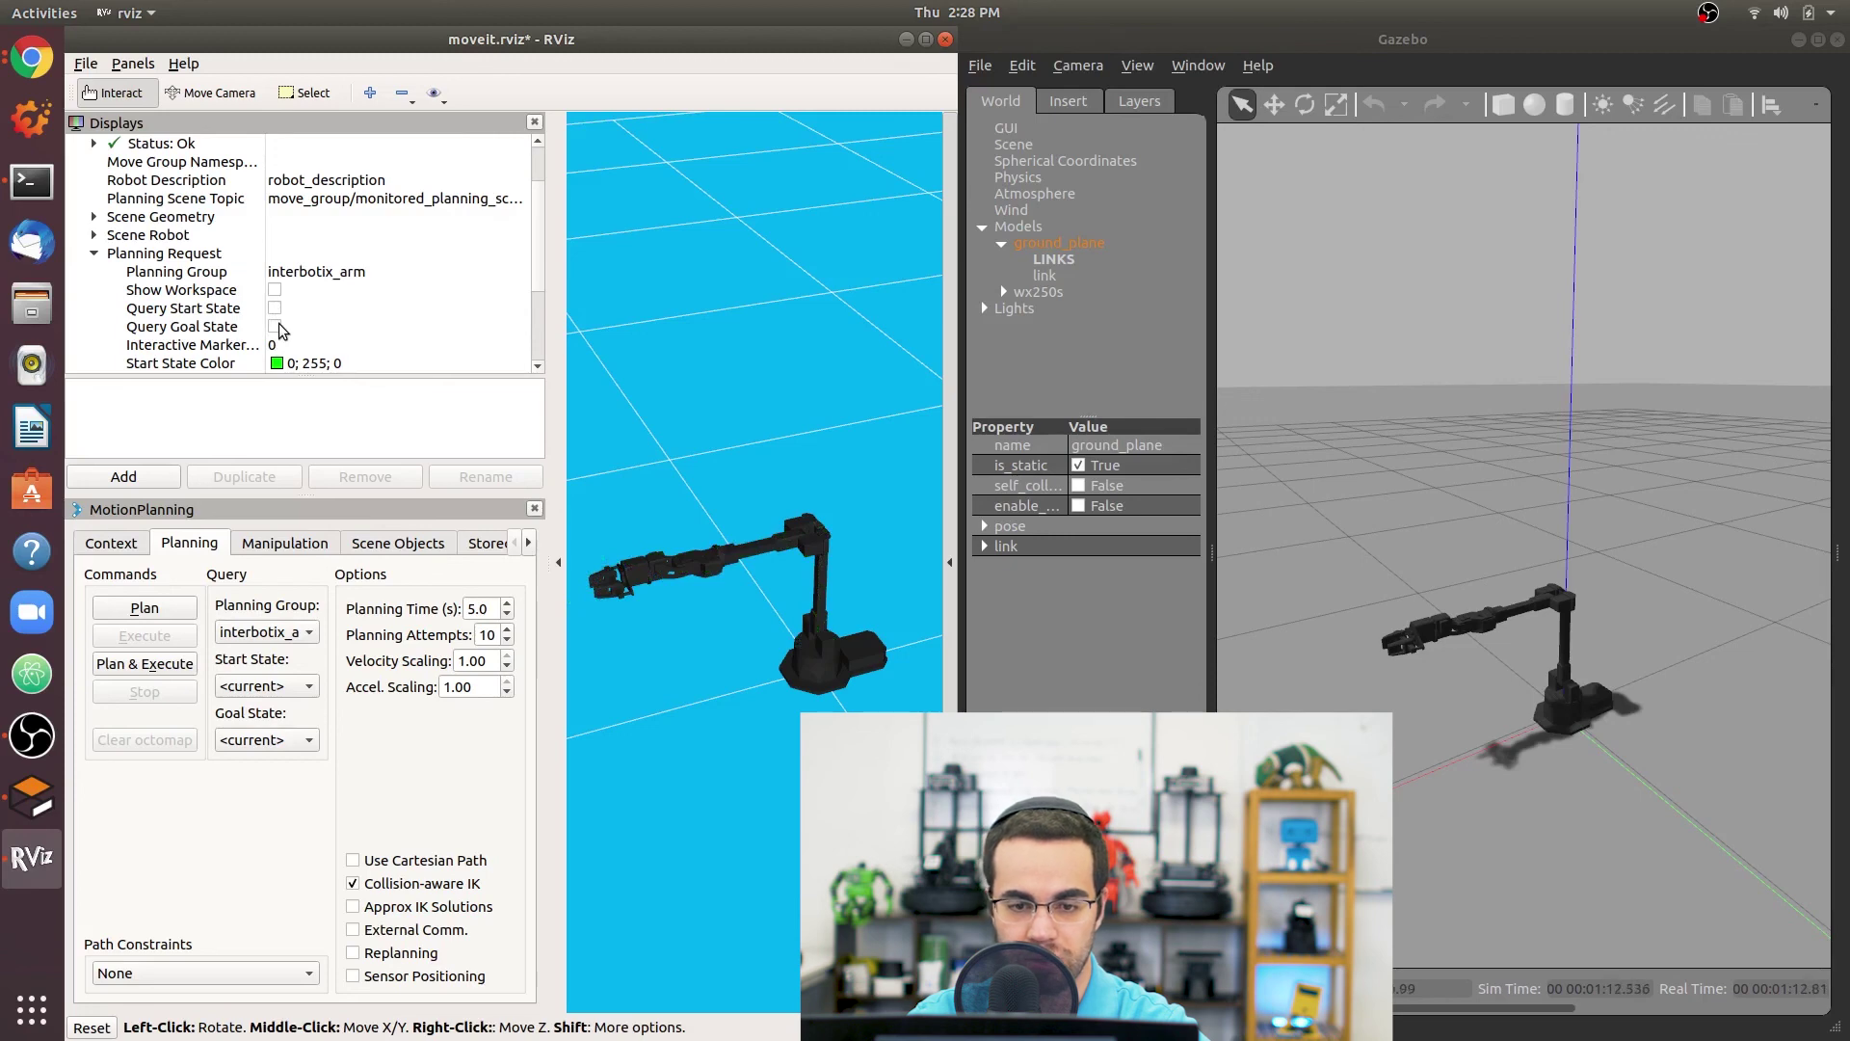
{"action": "left_click", "coordinate": [275, 329]}
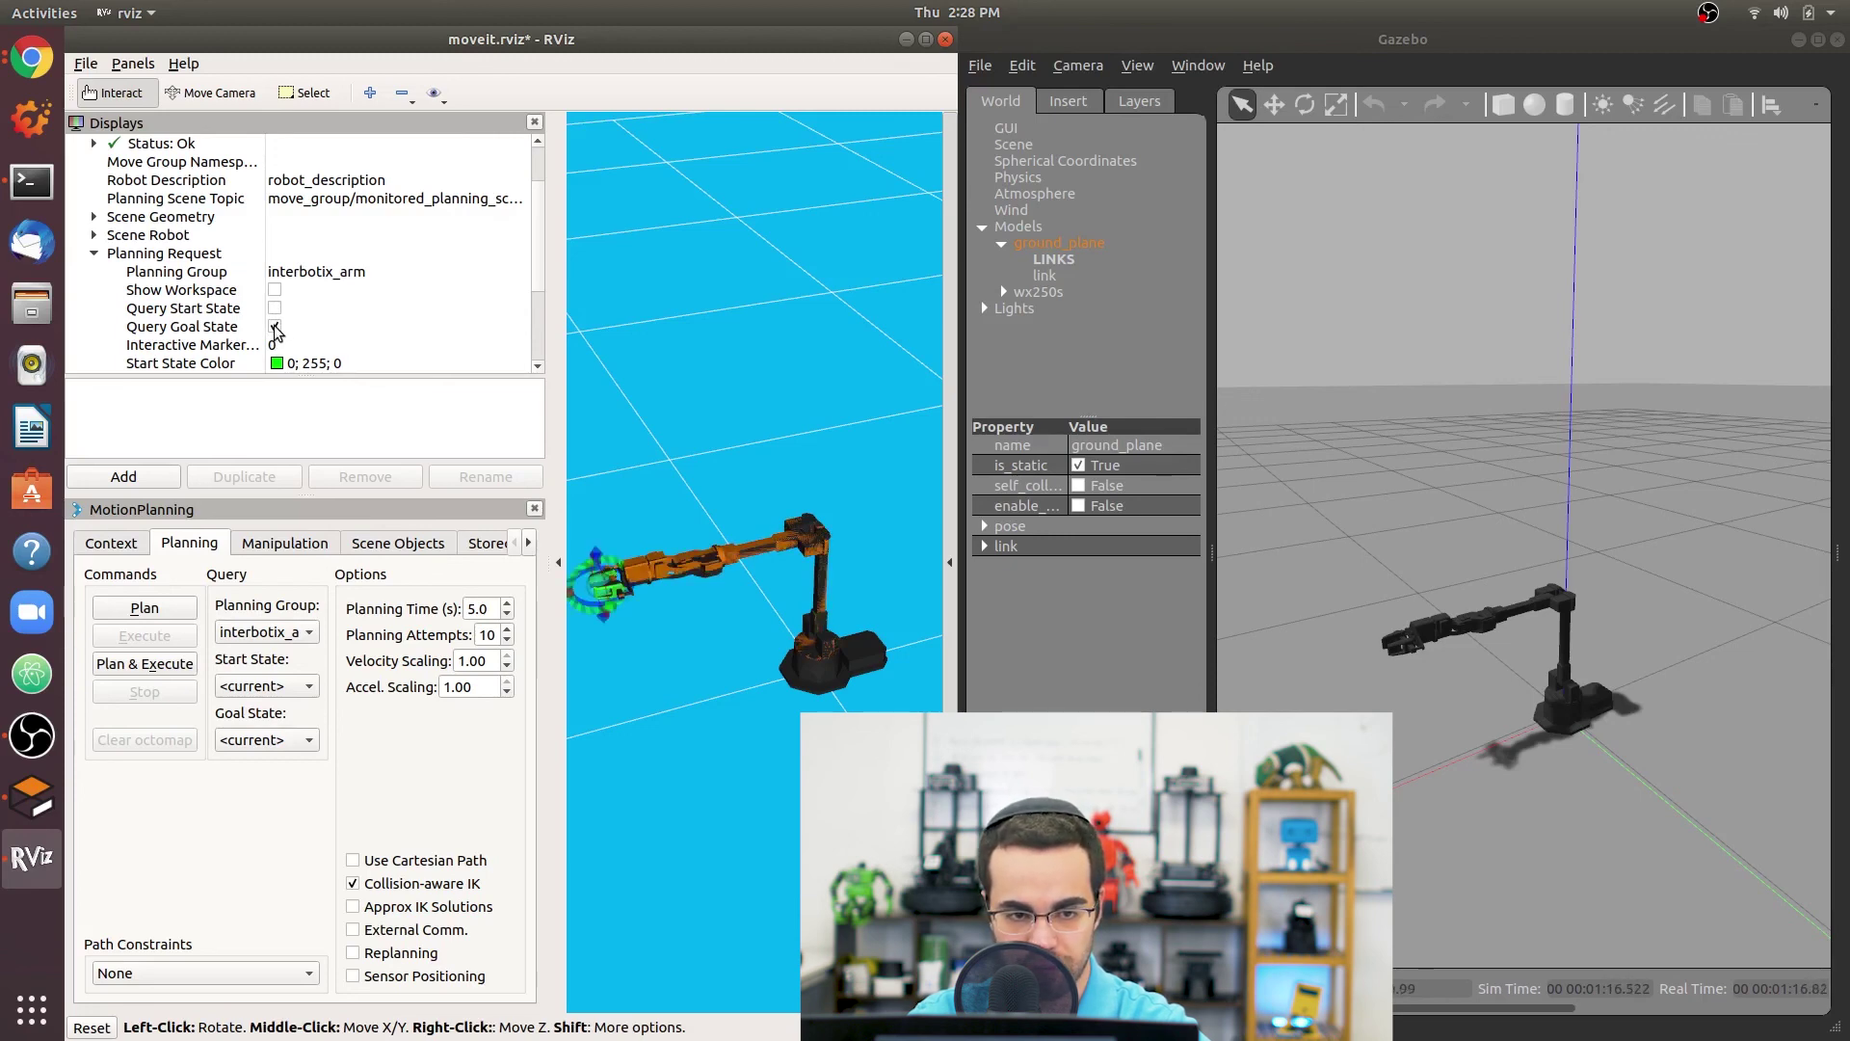
{"action": "mouse_move", "coordinate": [708, 464]}
{"action": "left_mouse_down"}
{"action": "mouse_move", "coordinate": [785, 430]}
{"action": "mouse_move", "coordinate": [734, 605]}
{"action": "mouse_move", "coordinate": [746, 713]}
{"action": "left_mouse_up"}
{"action": "left_click_drag", "start_coordinate": [622, 667], "coordinate": [694, 708]}
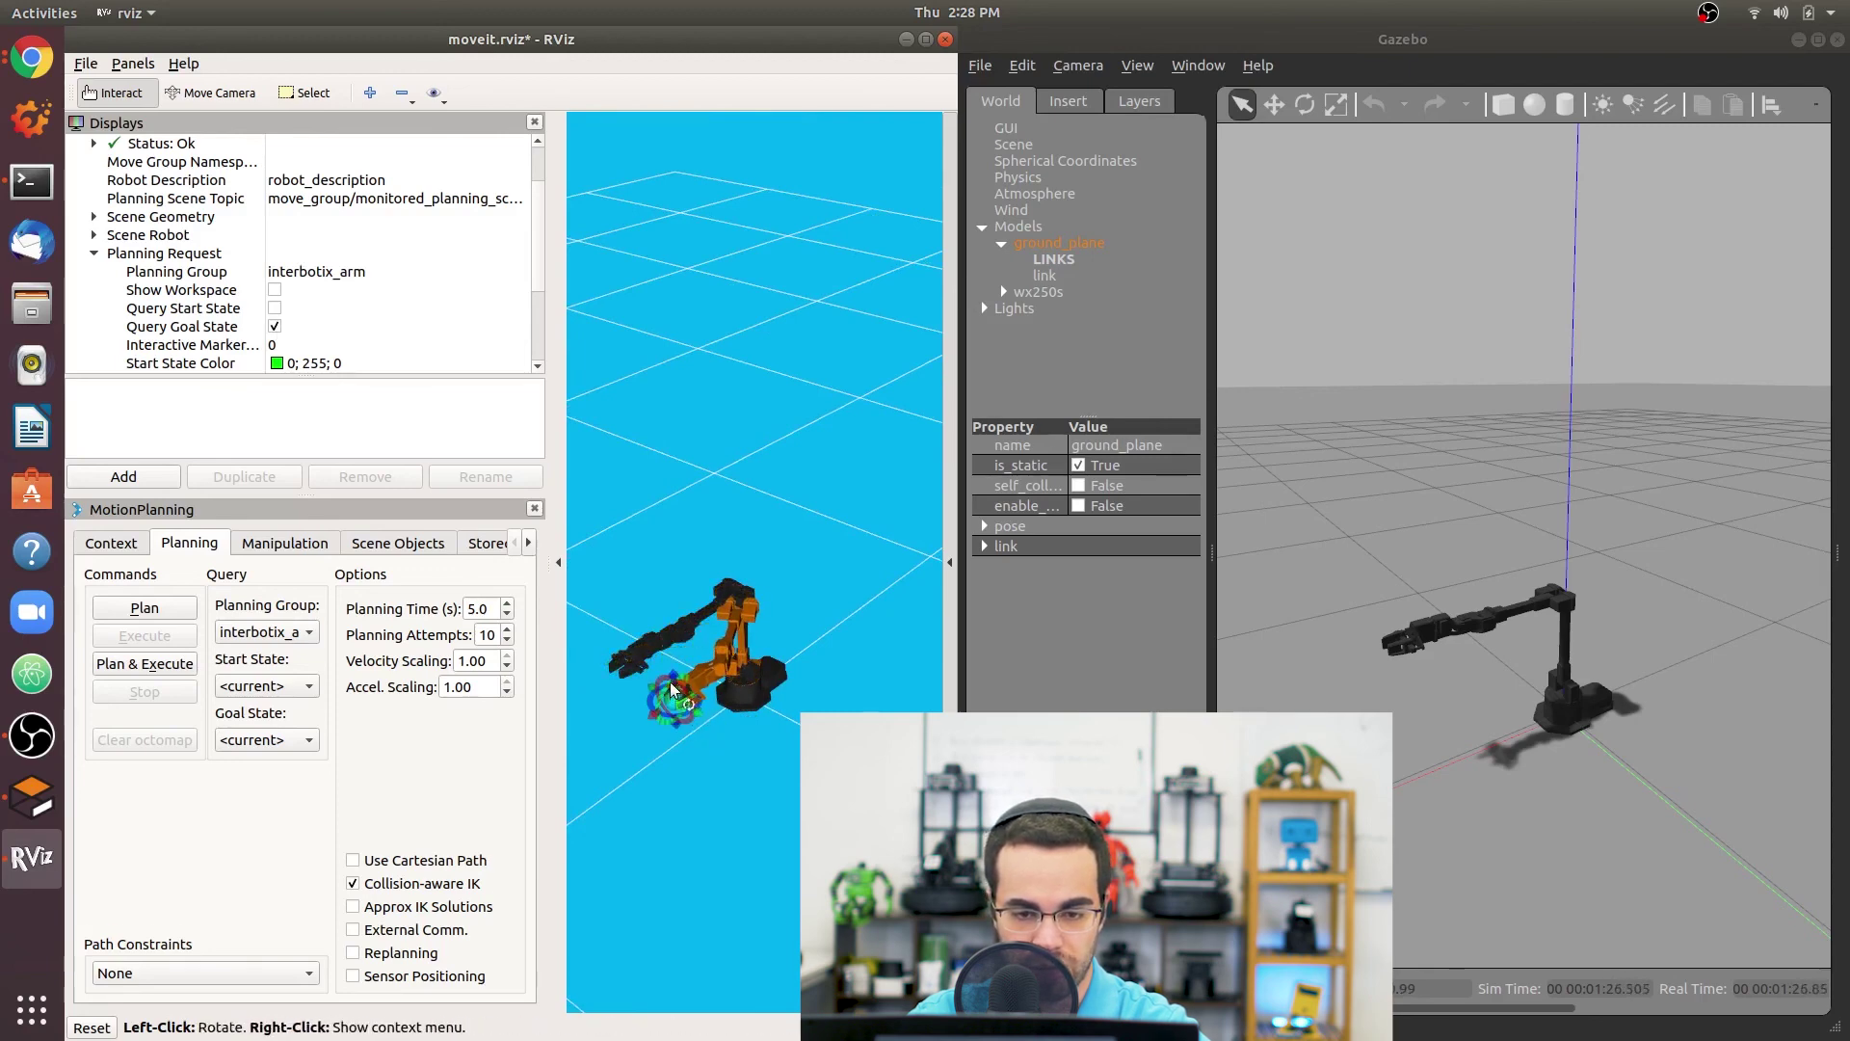
{"action": "left_click_drag", "start_coordinate": [678, 685], "coordinate": [701, 732]}
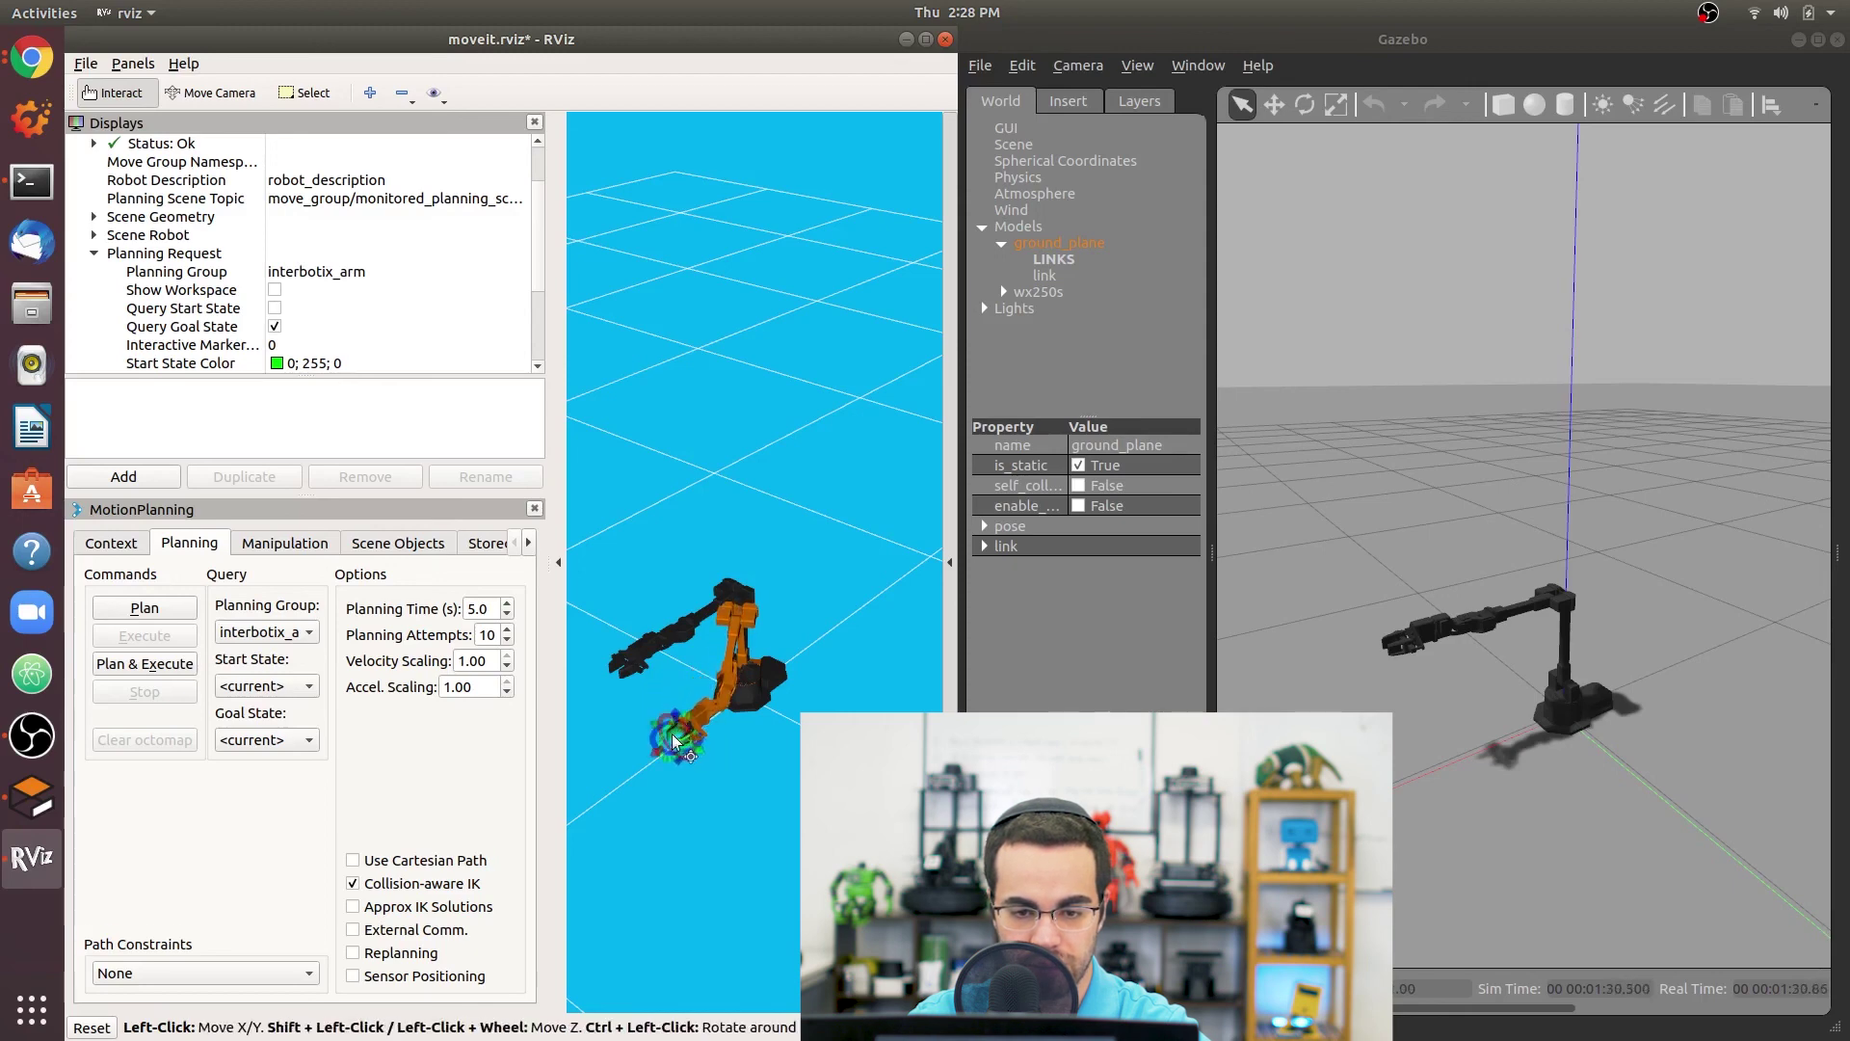
{"action": "left_click_drag", "start_coordinate": [685, 769], "coordinate": [613, 730]}
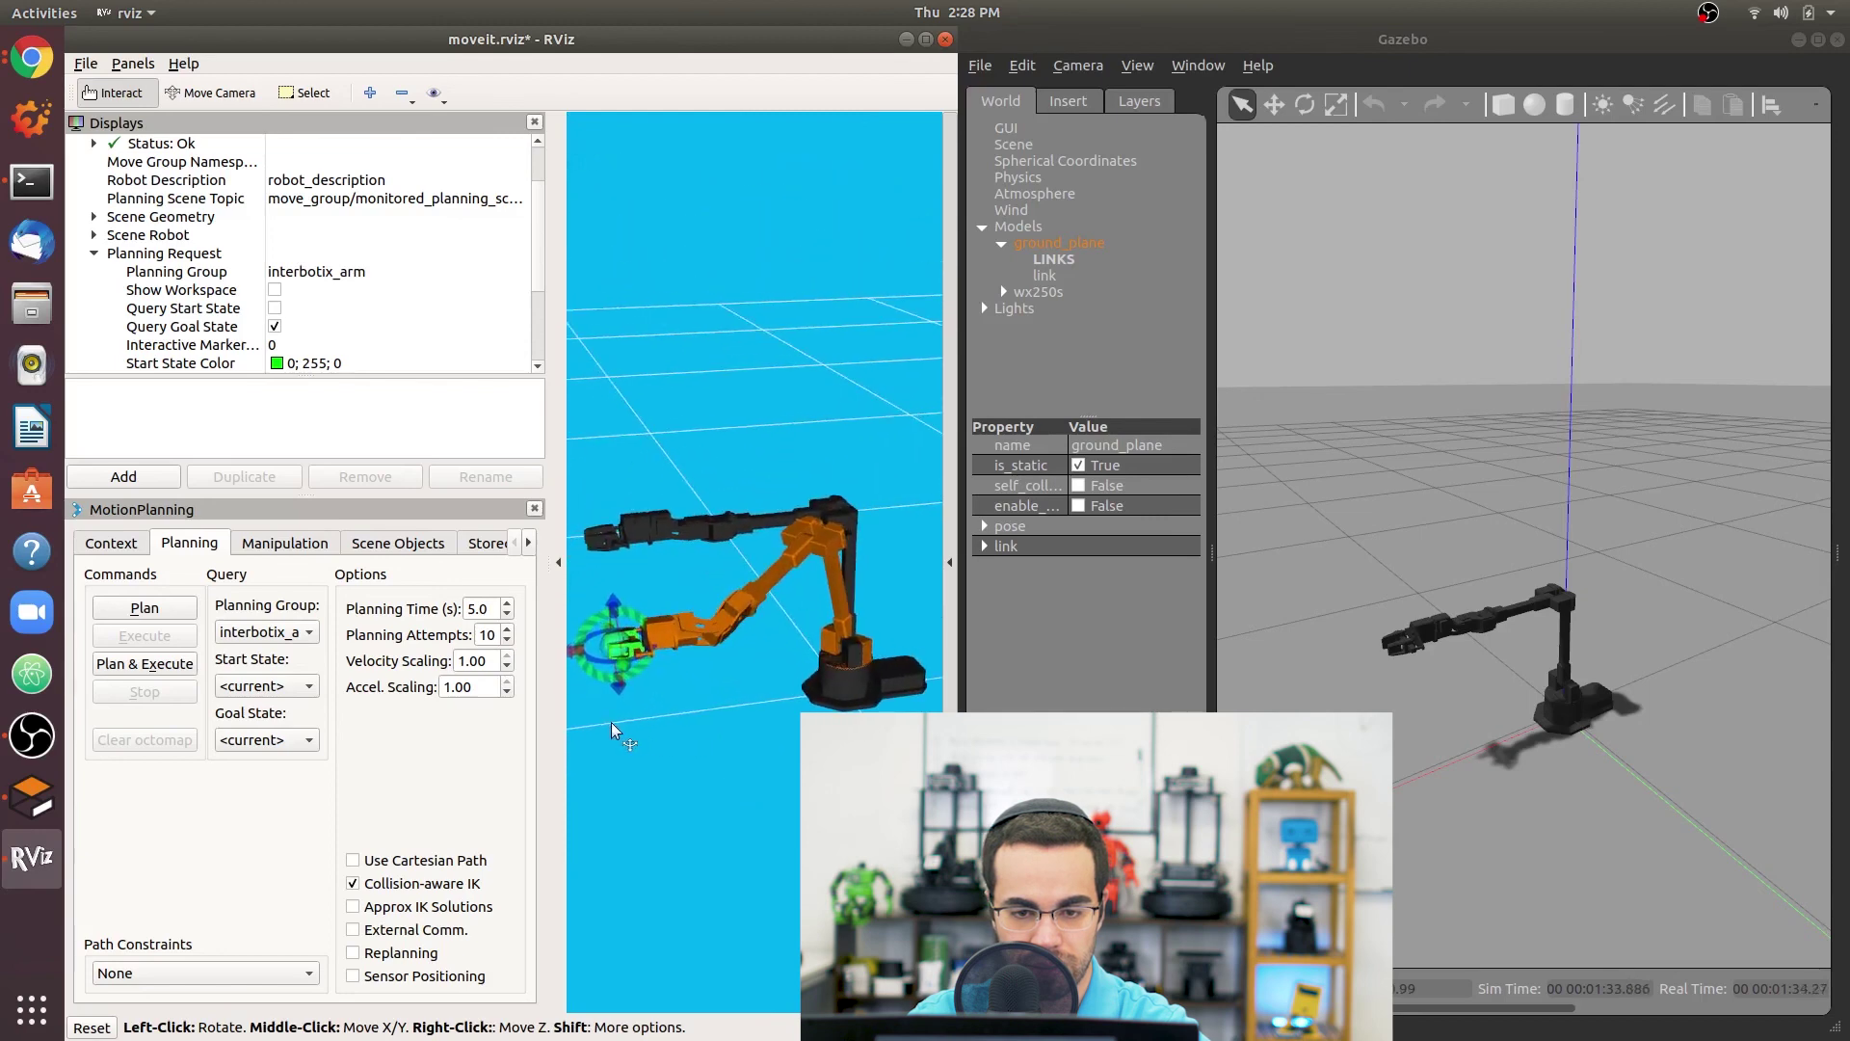
Try to plan and execute the motion to the lowered goal pose, and check the terminal log for the execution result.
{"action": "left_click", "coordinate": [179, 615]}
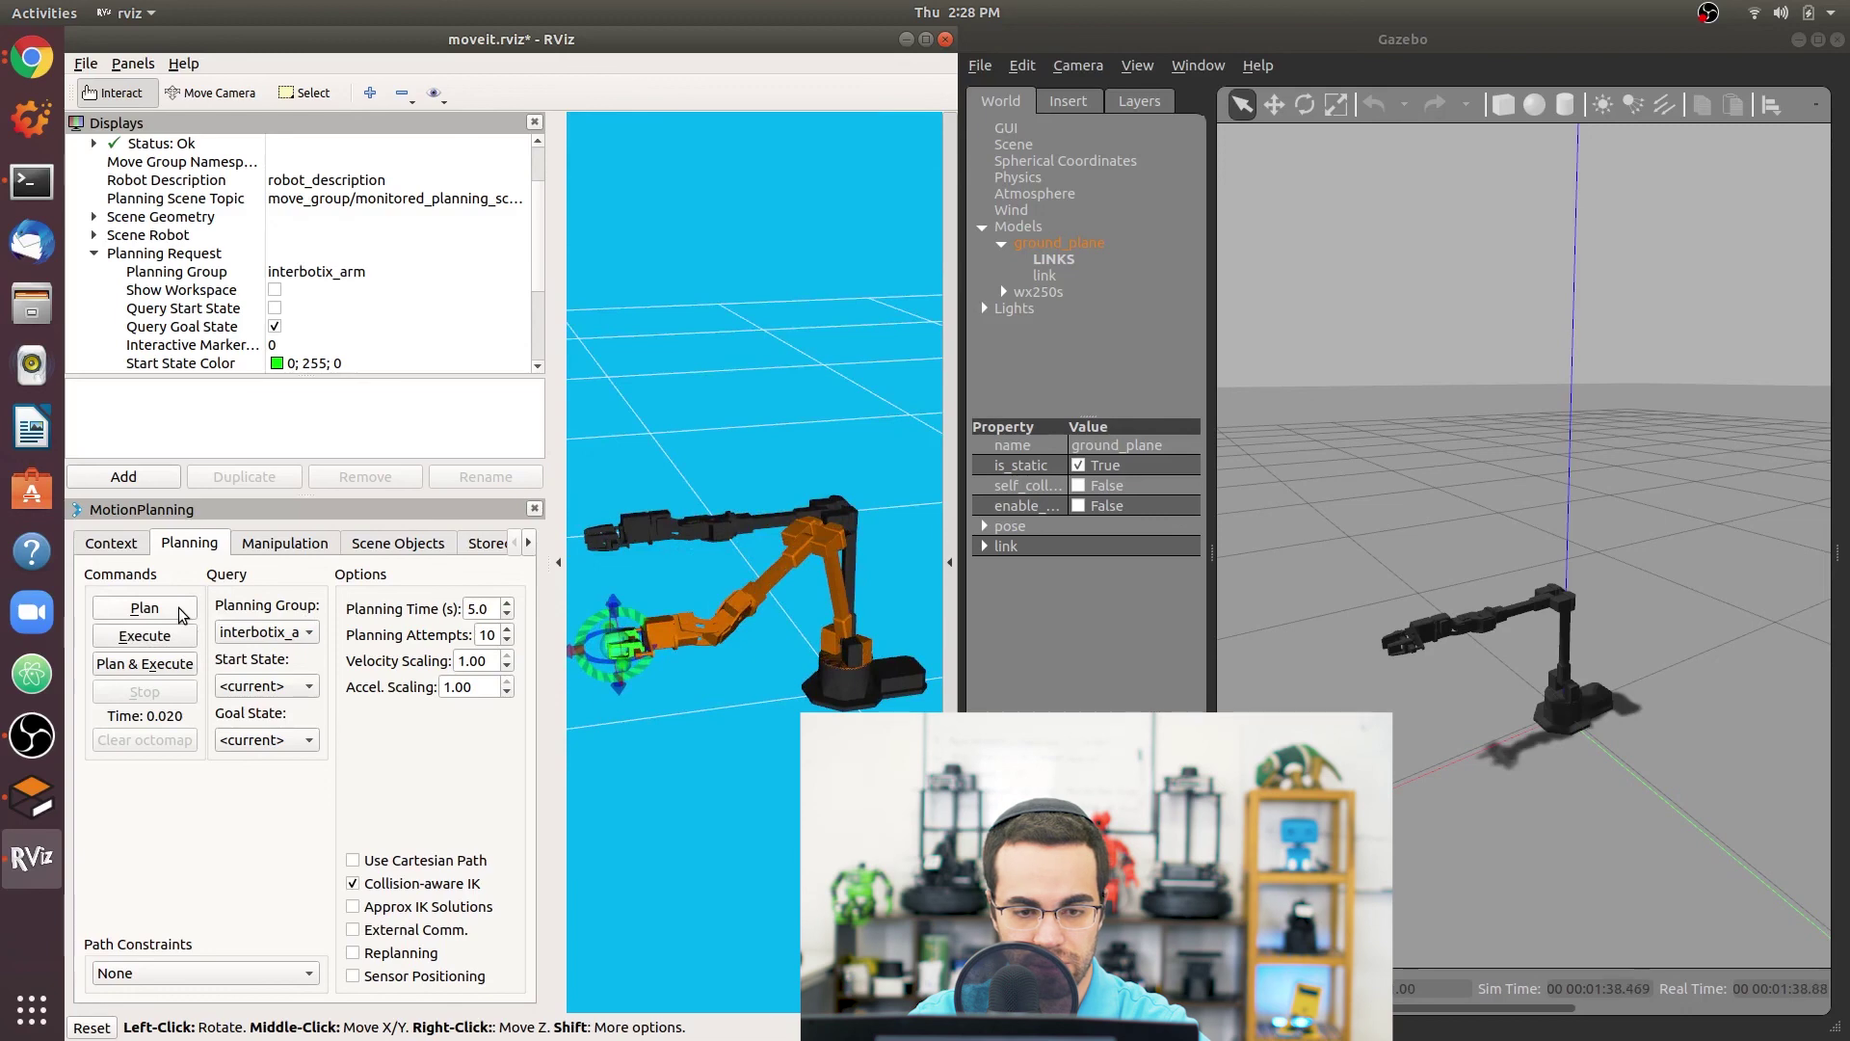
{"action": "left_click", "coordinate": [175, 638]}
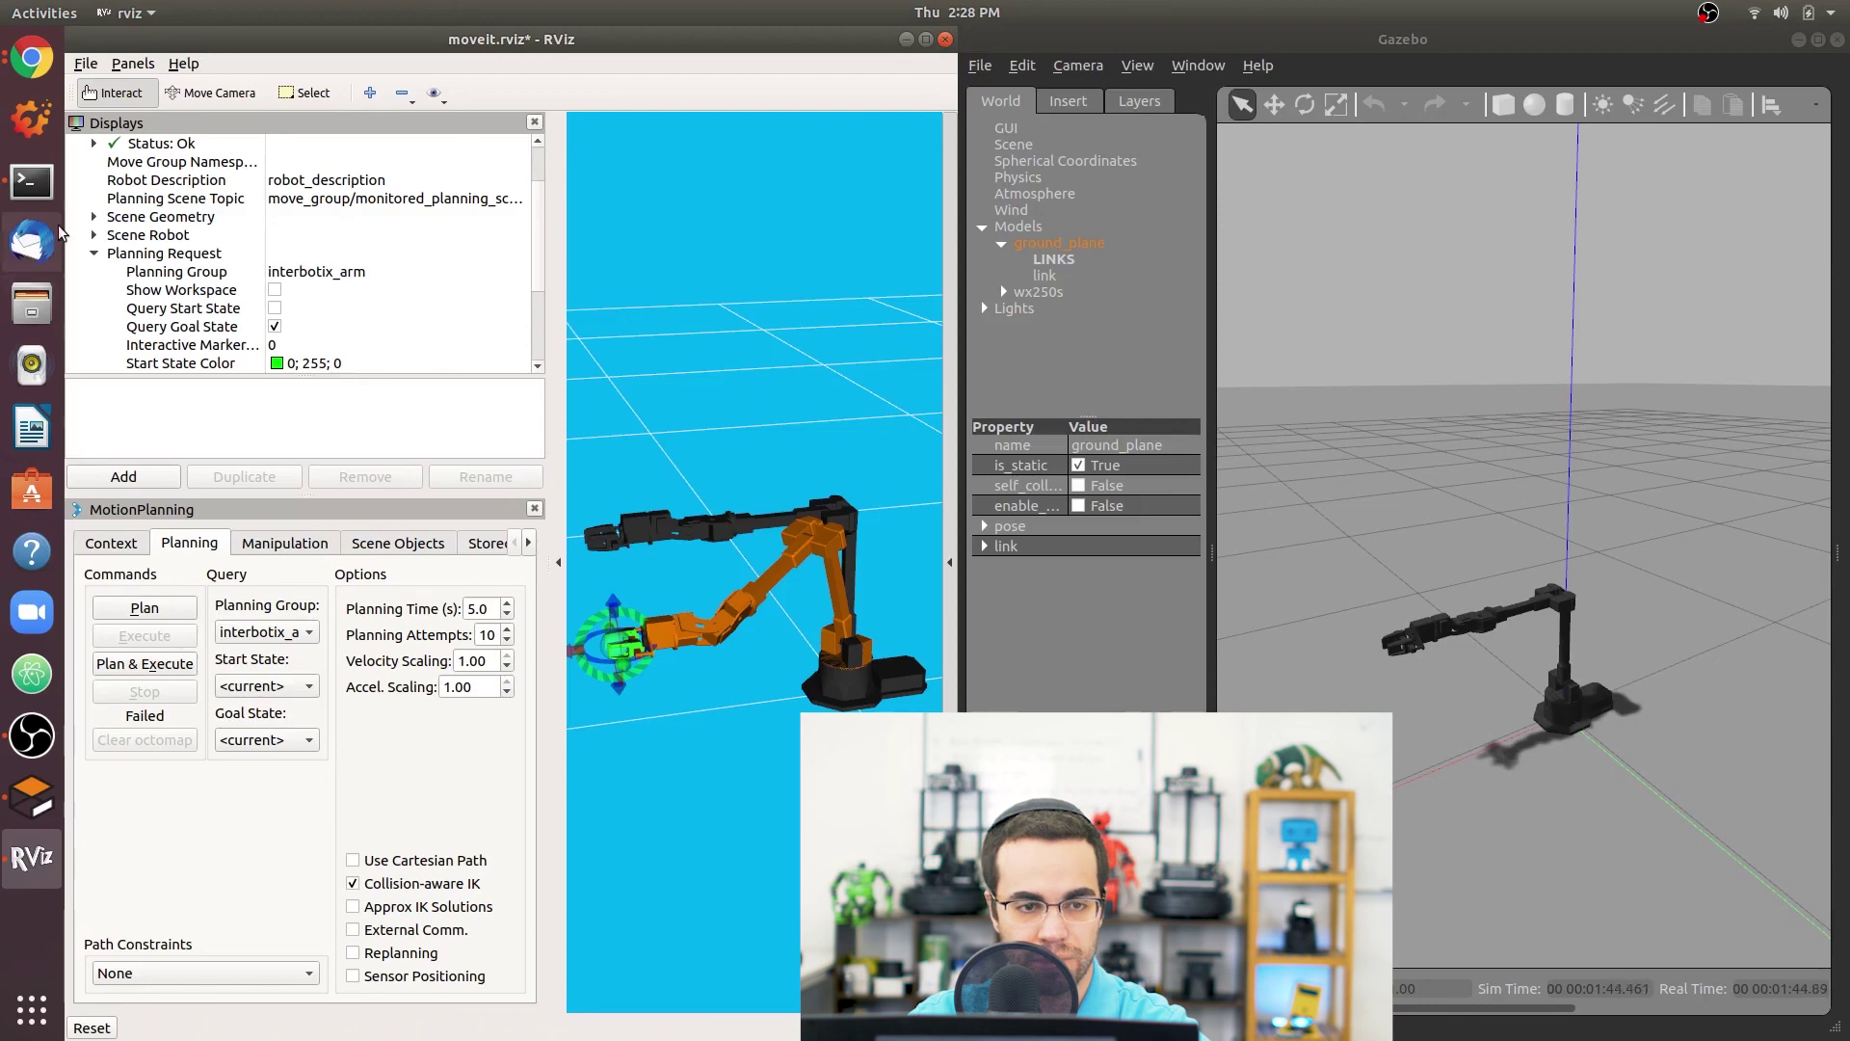
{"action": "left_click", "coordinate": [31, 181]}
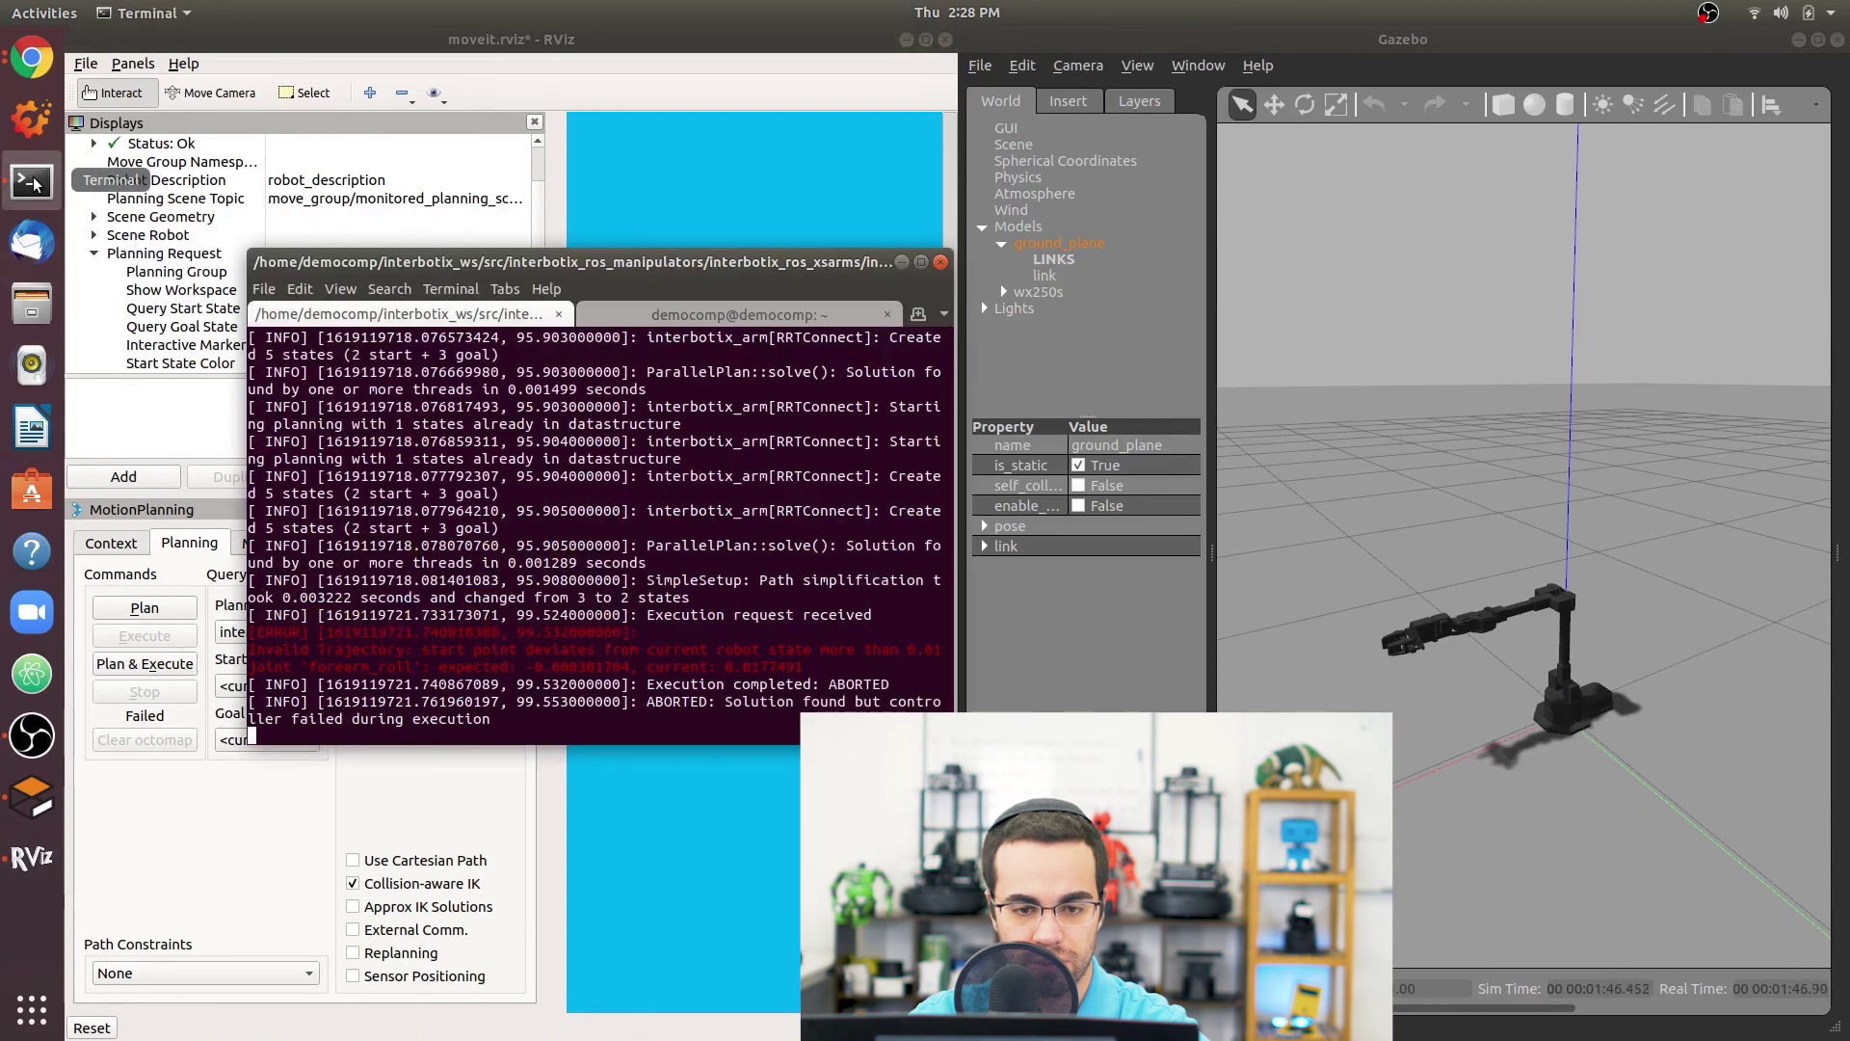
{"action": "left_click", "coordinate": [750, 848]}
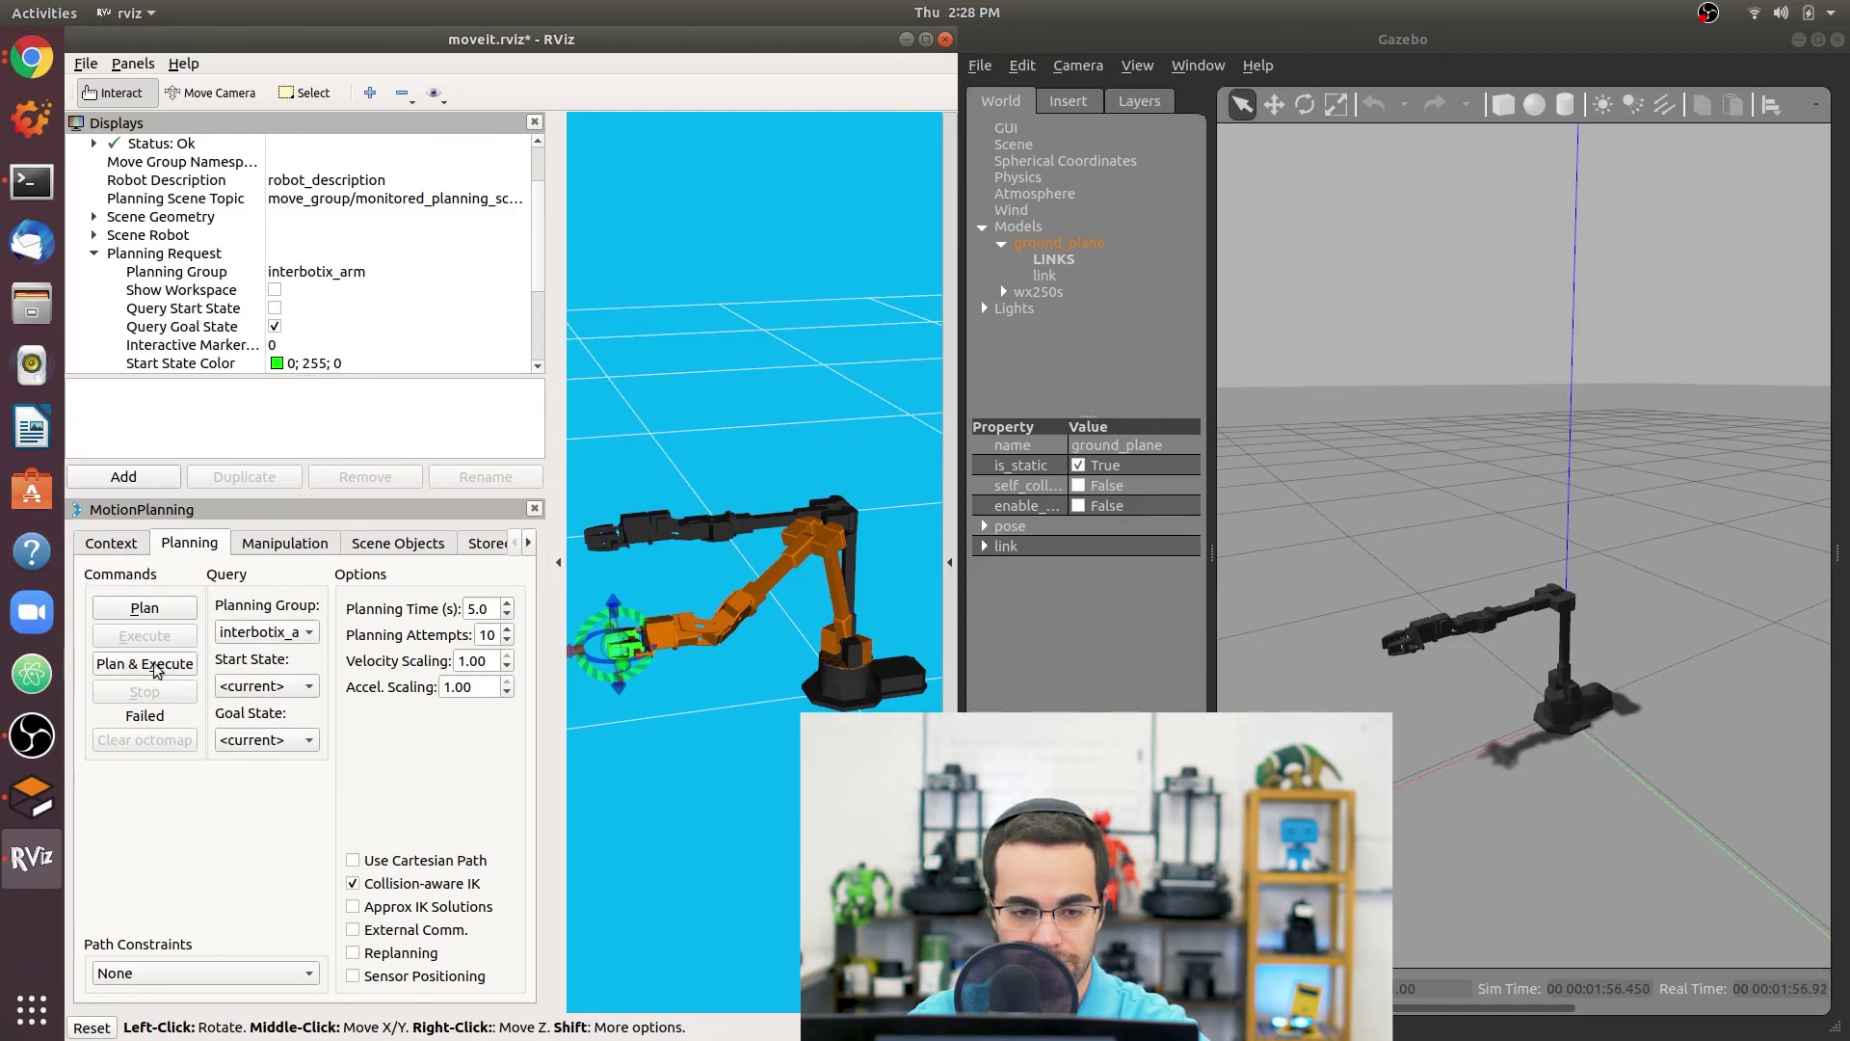
Reselect <current> as the start state, then plan and execute the motion to the lowered goal pose.
{"action": "left_click", "coordinate": [278, 687]}
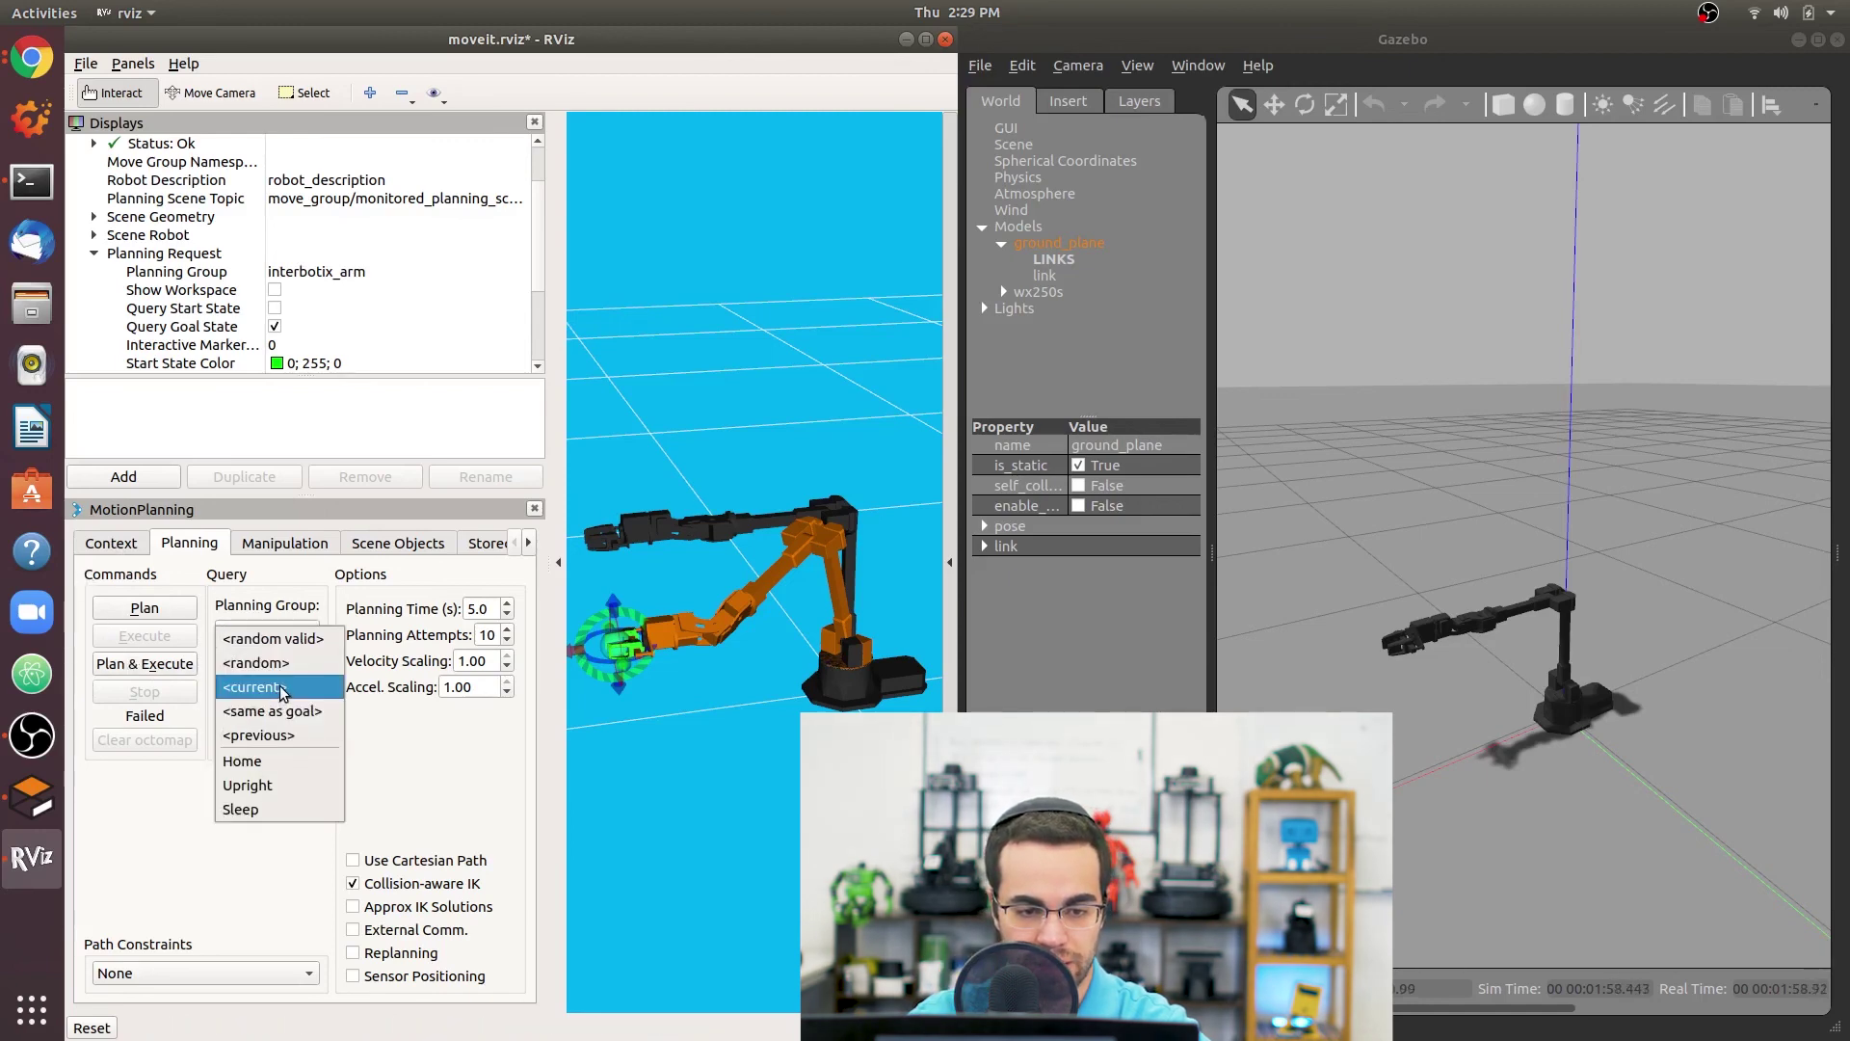
{"action": "left_click", "coordinate": [287, 688]}
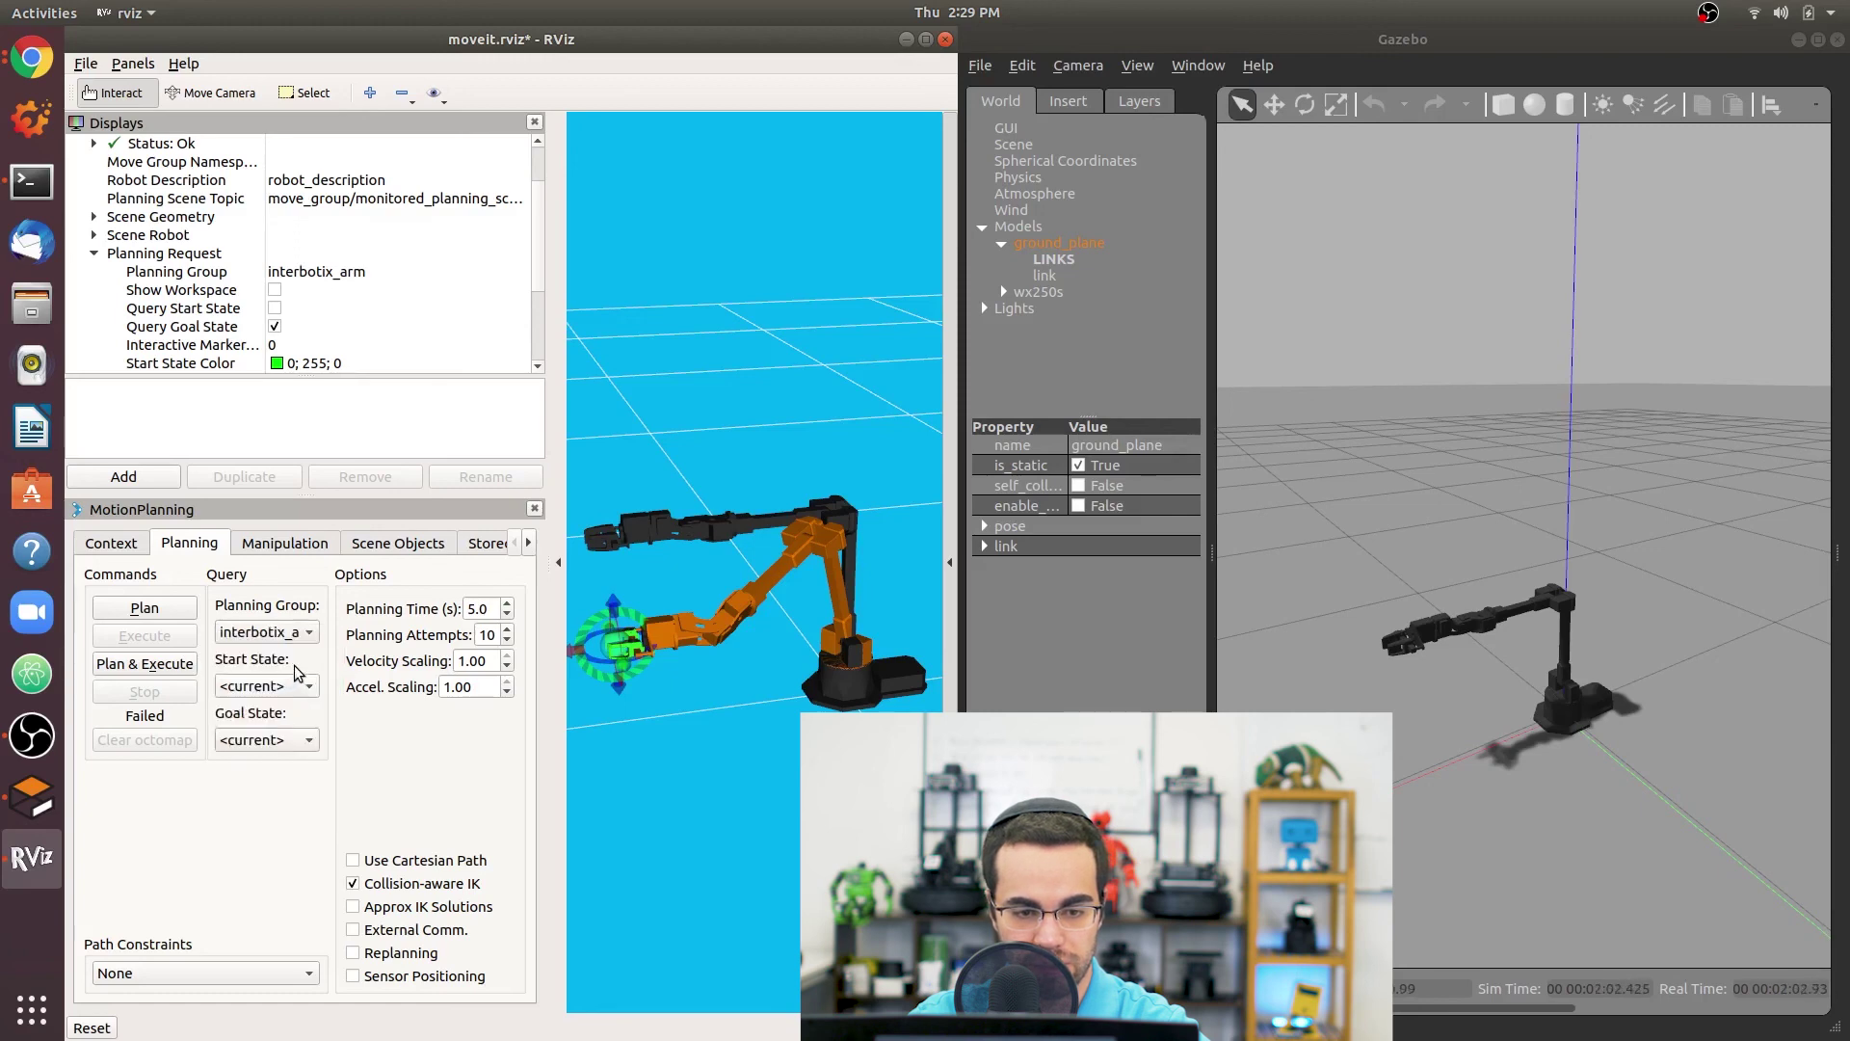
{"action": "left_click", "coordinate": [151, 607]}
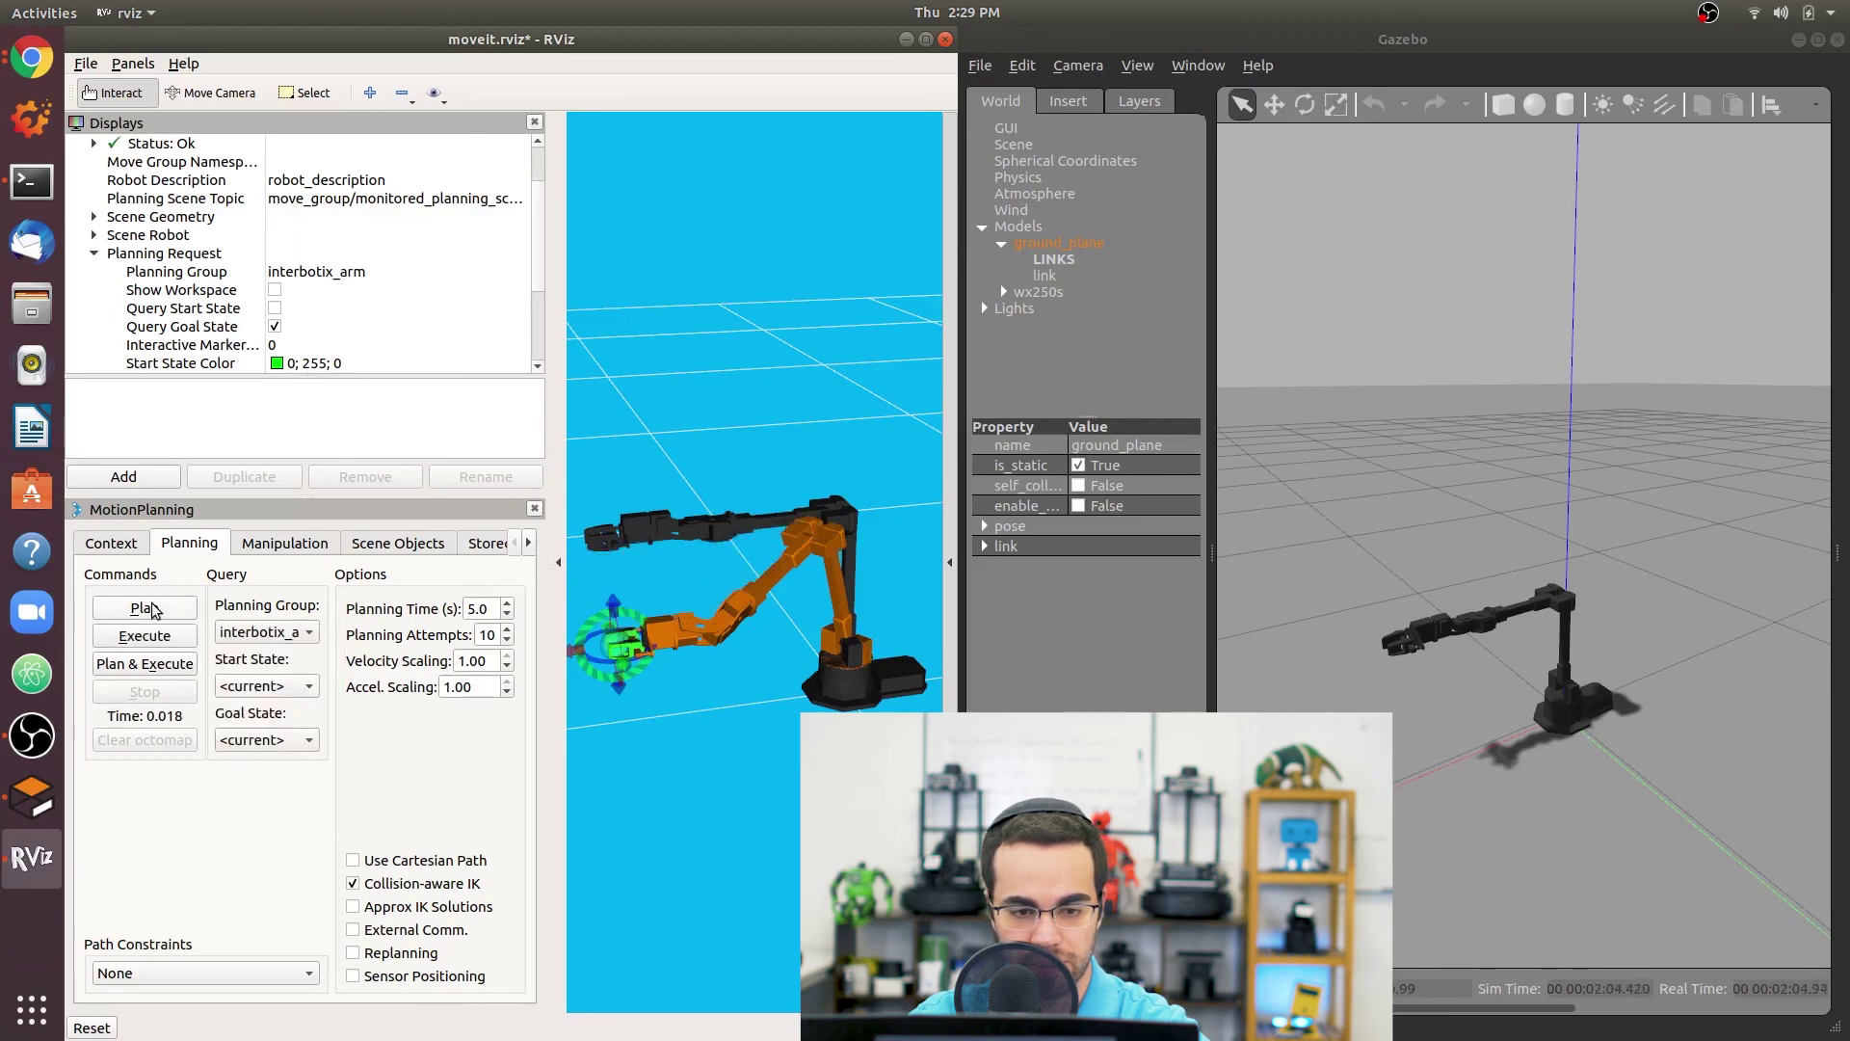
{"action": "left_click", "coordinate": [150, 637]}
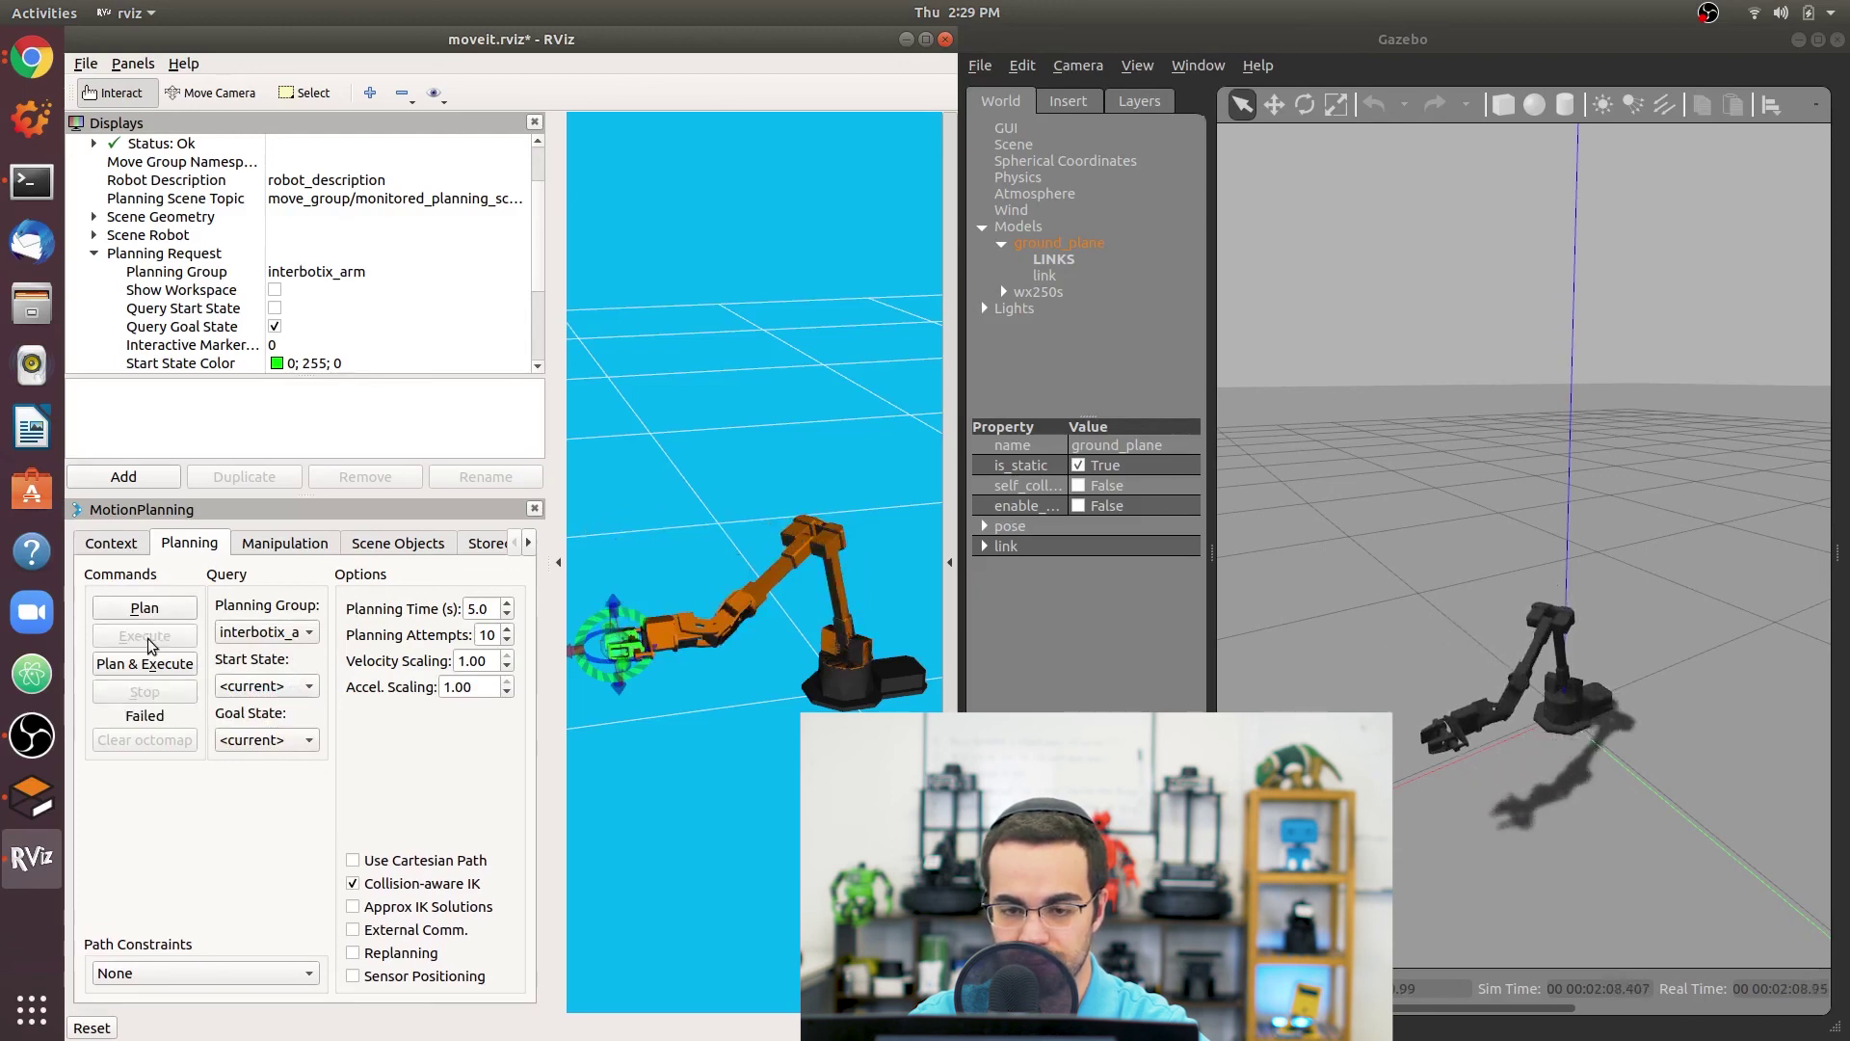
Set the goal state to <random valid> and choose it a second time to generate a different random pose.
{"action": "left_click_drag", "start_coordinate": [660, 766], "coordinate": [764, 756]}
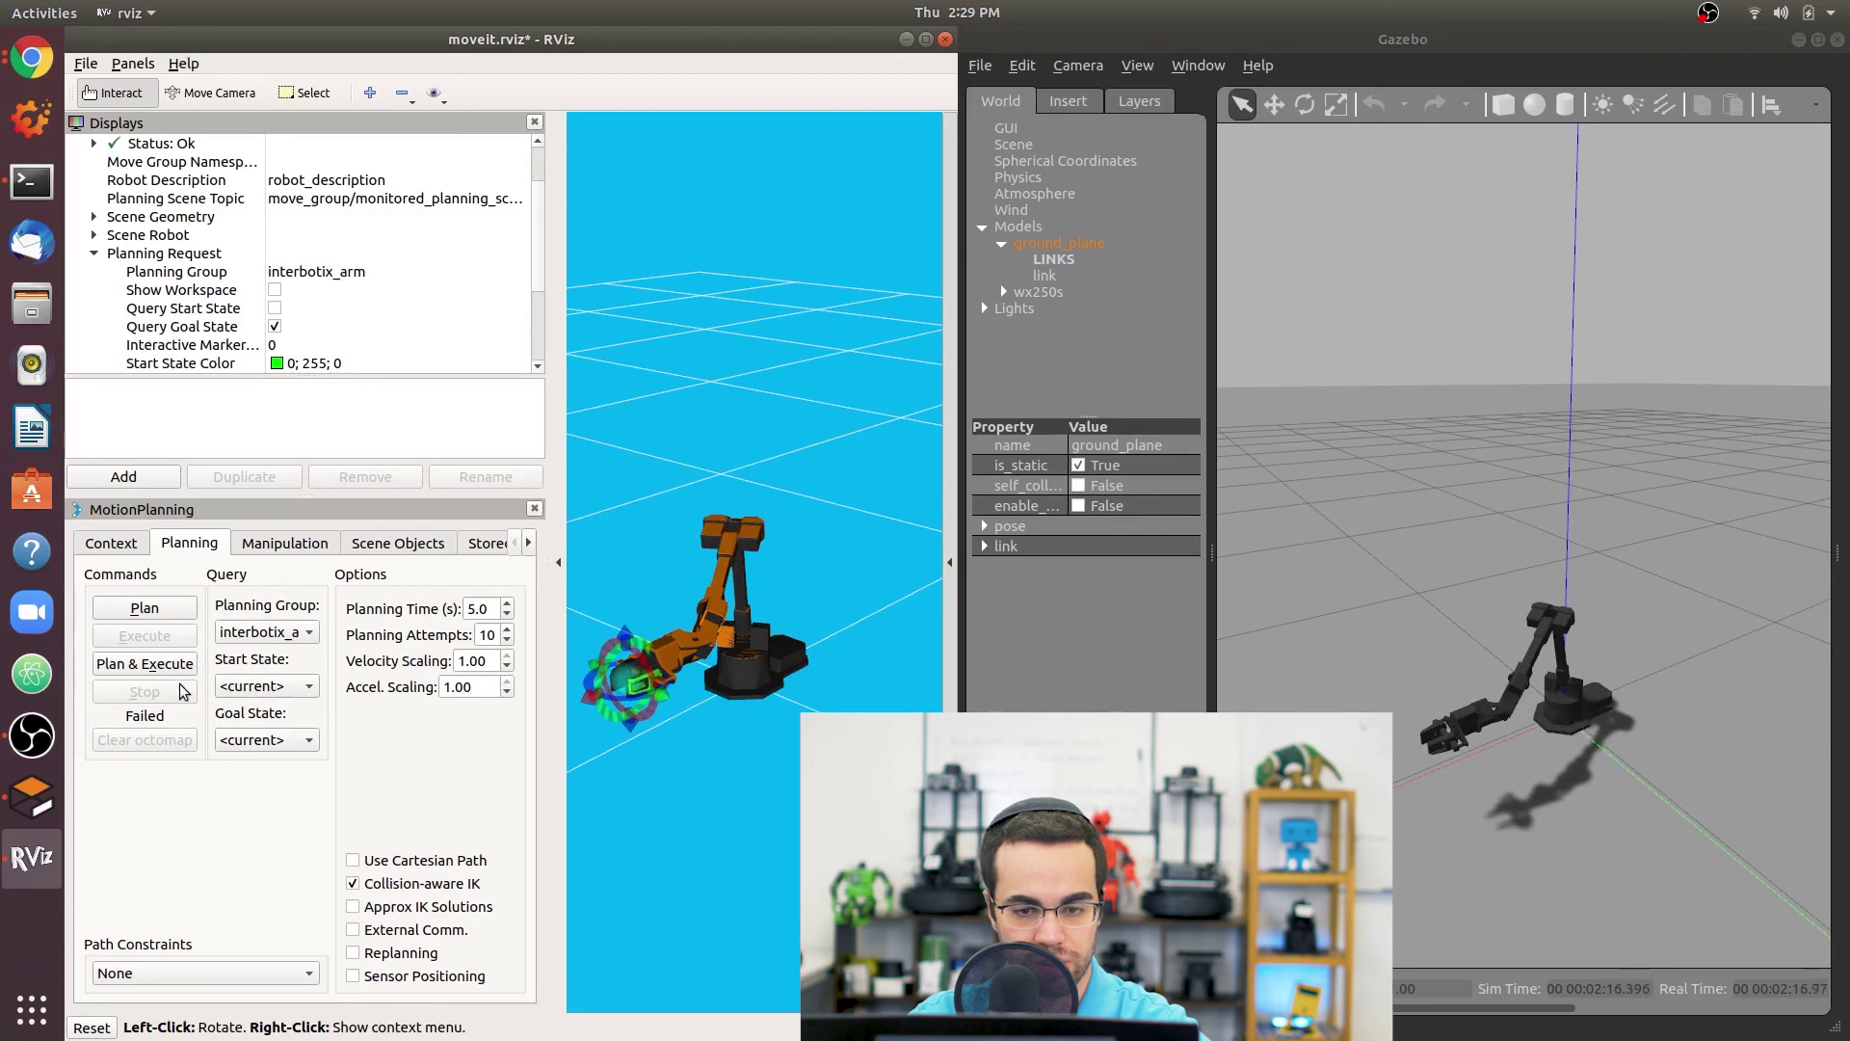
{"action": "left_click", "coordinate": [129, 546]}
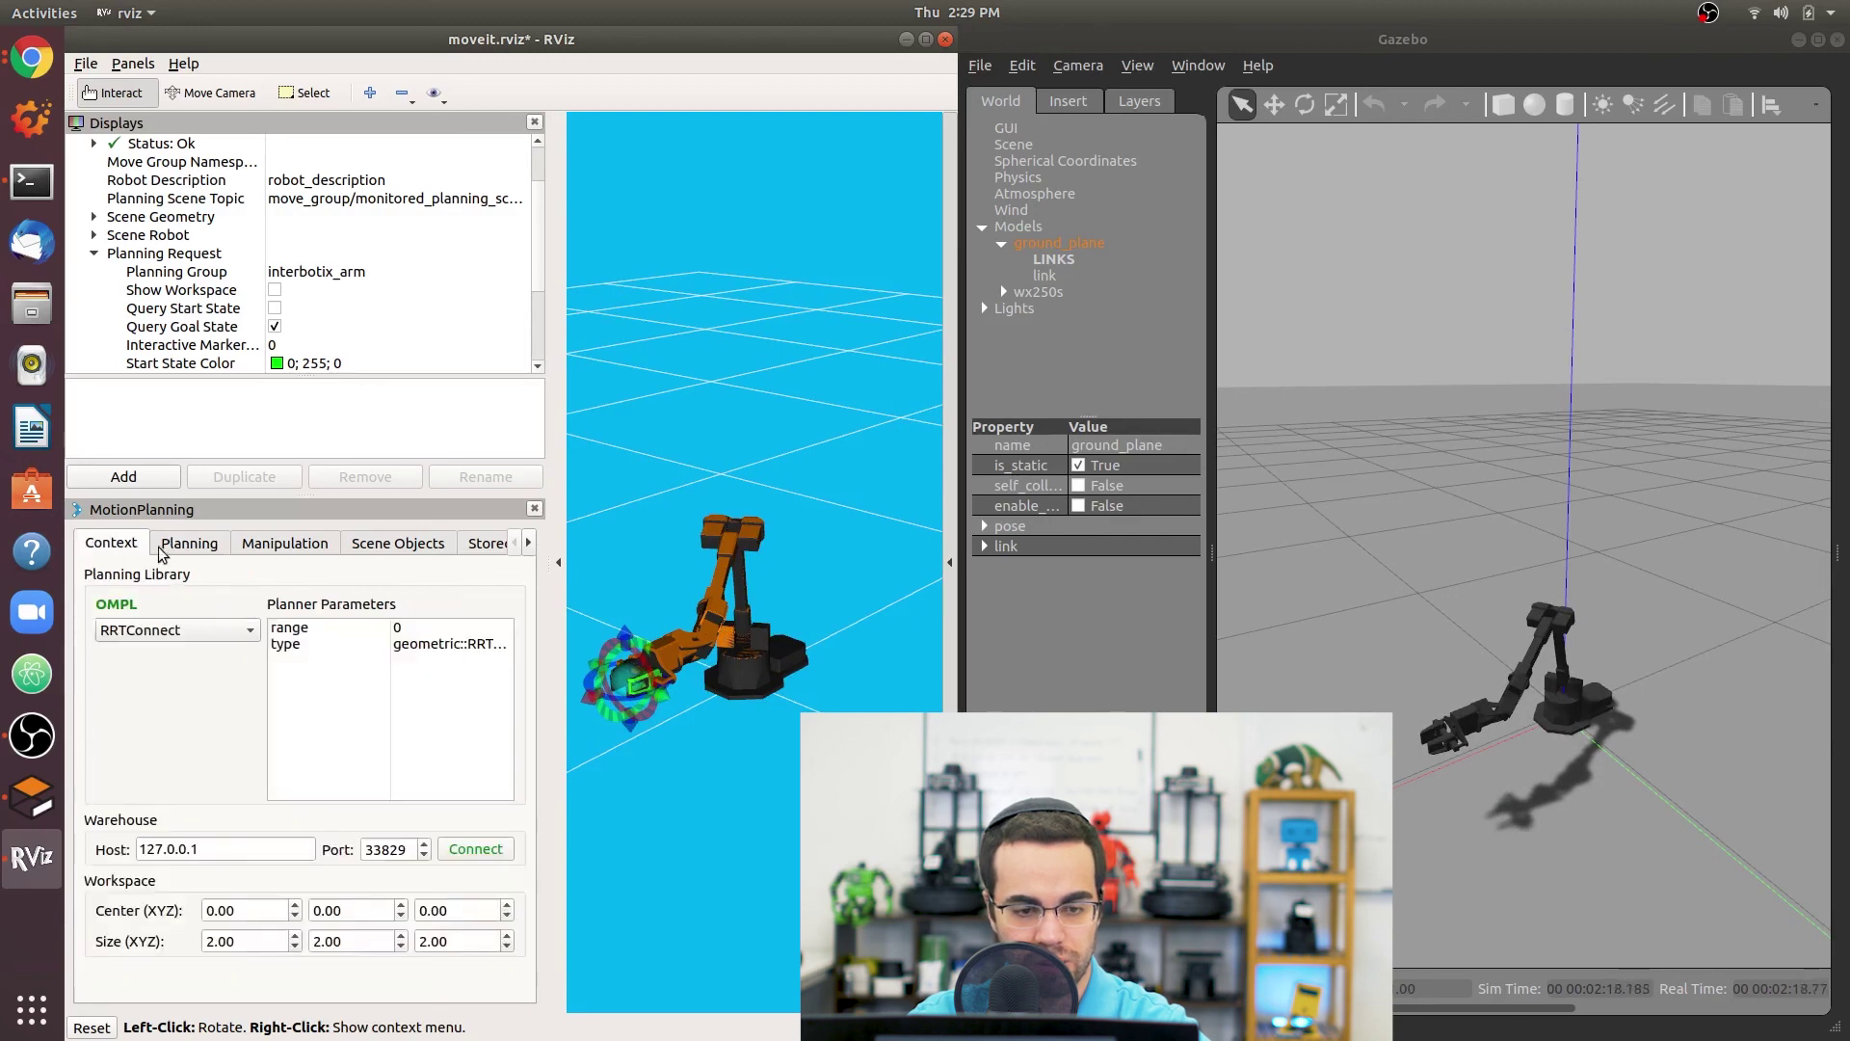
{"action": "left_click", "coordinate": [189, 546]}
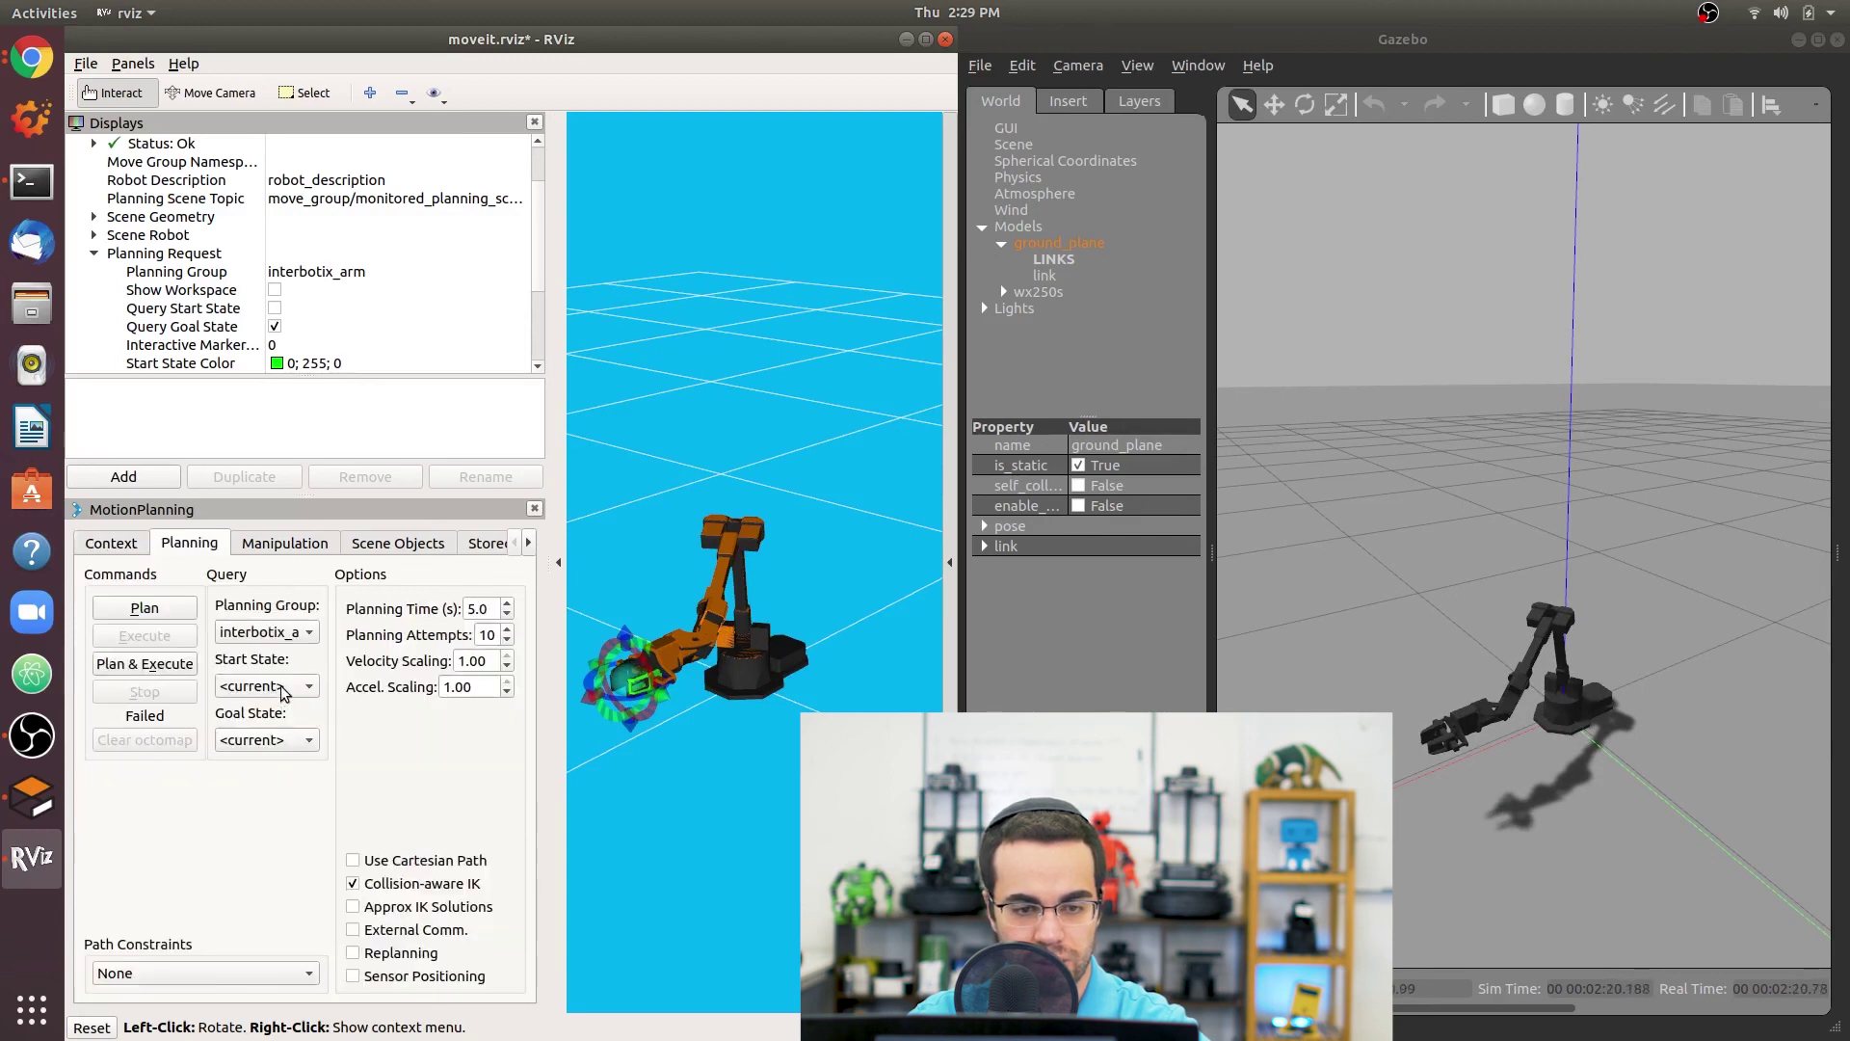
{"action": "left_click", "coordinate": [278, 737]}
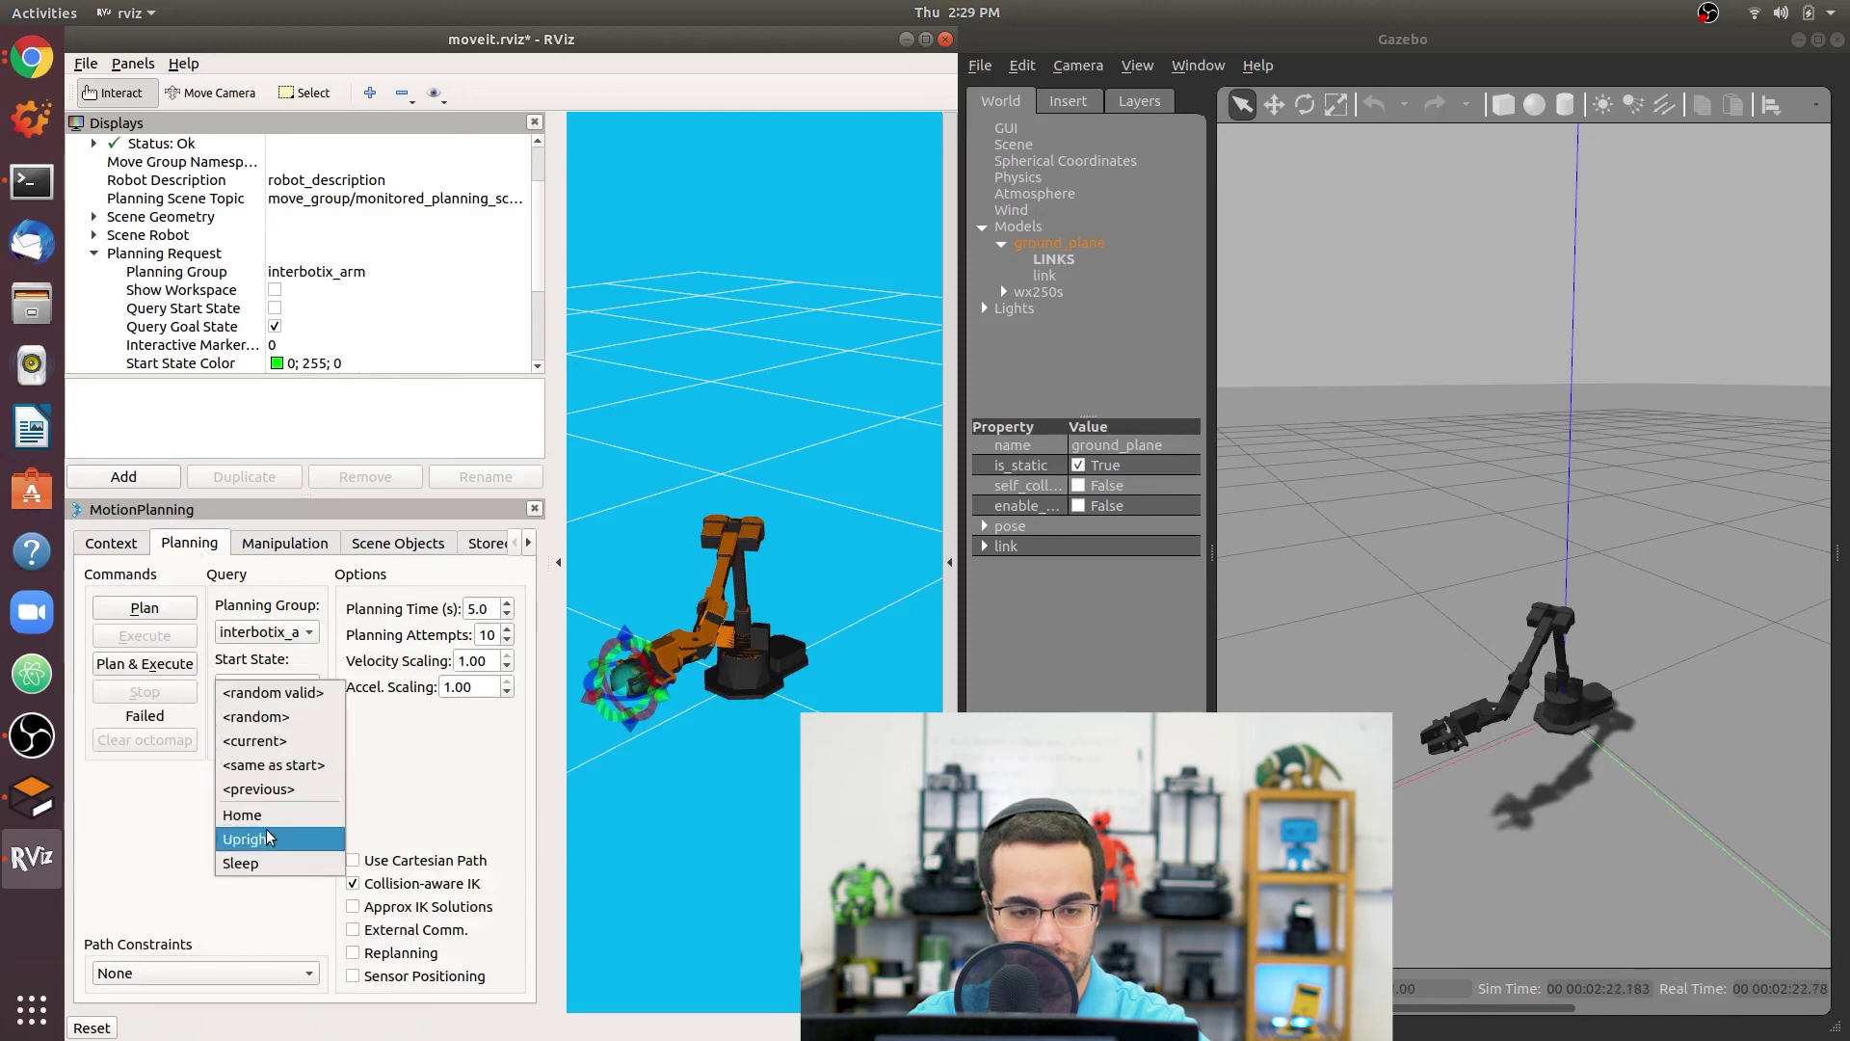
{"action": "left_click", "coordinate": [283, 693]}
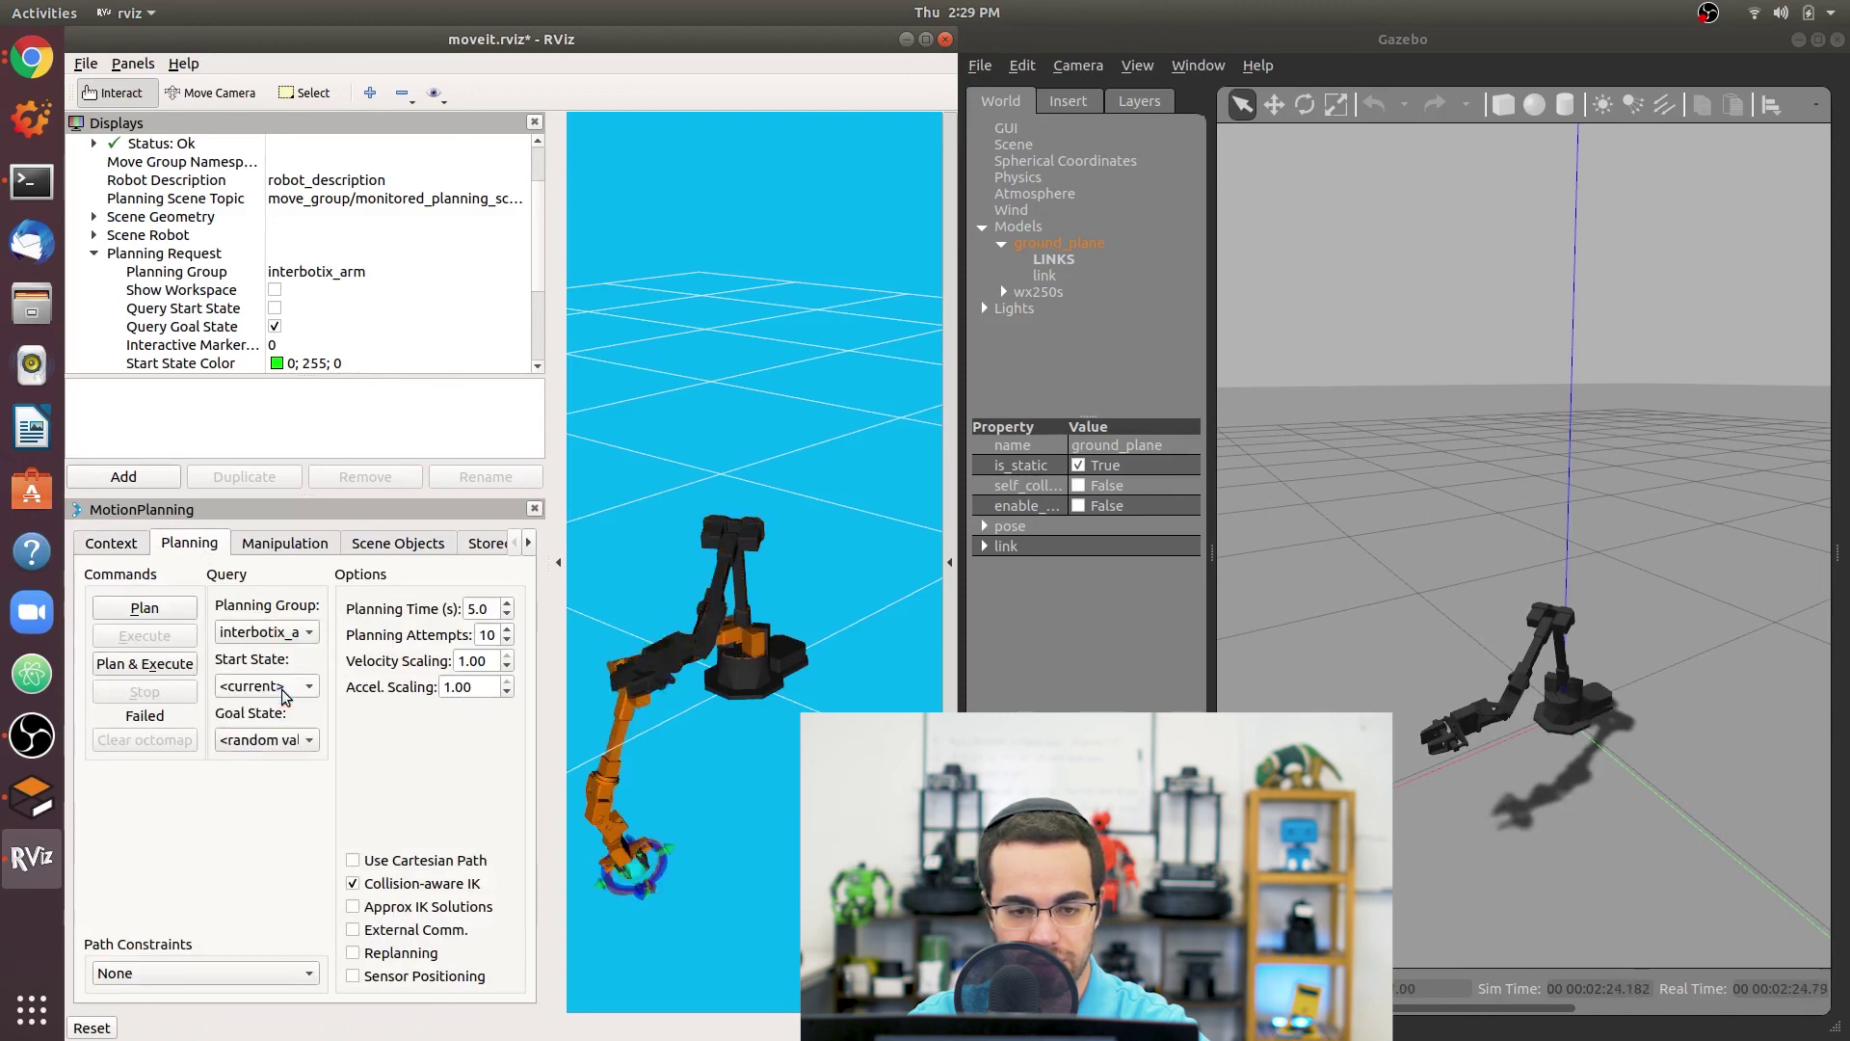
{"action": "left_click", "coordinate": [276, 754]}
{"action": "left_click", "coordinate": [301, 749]}
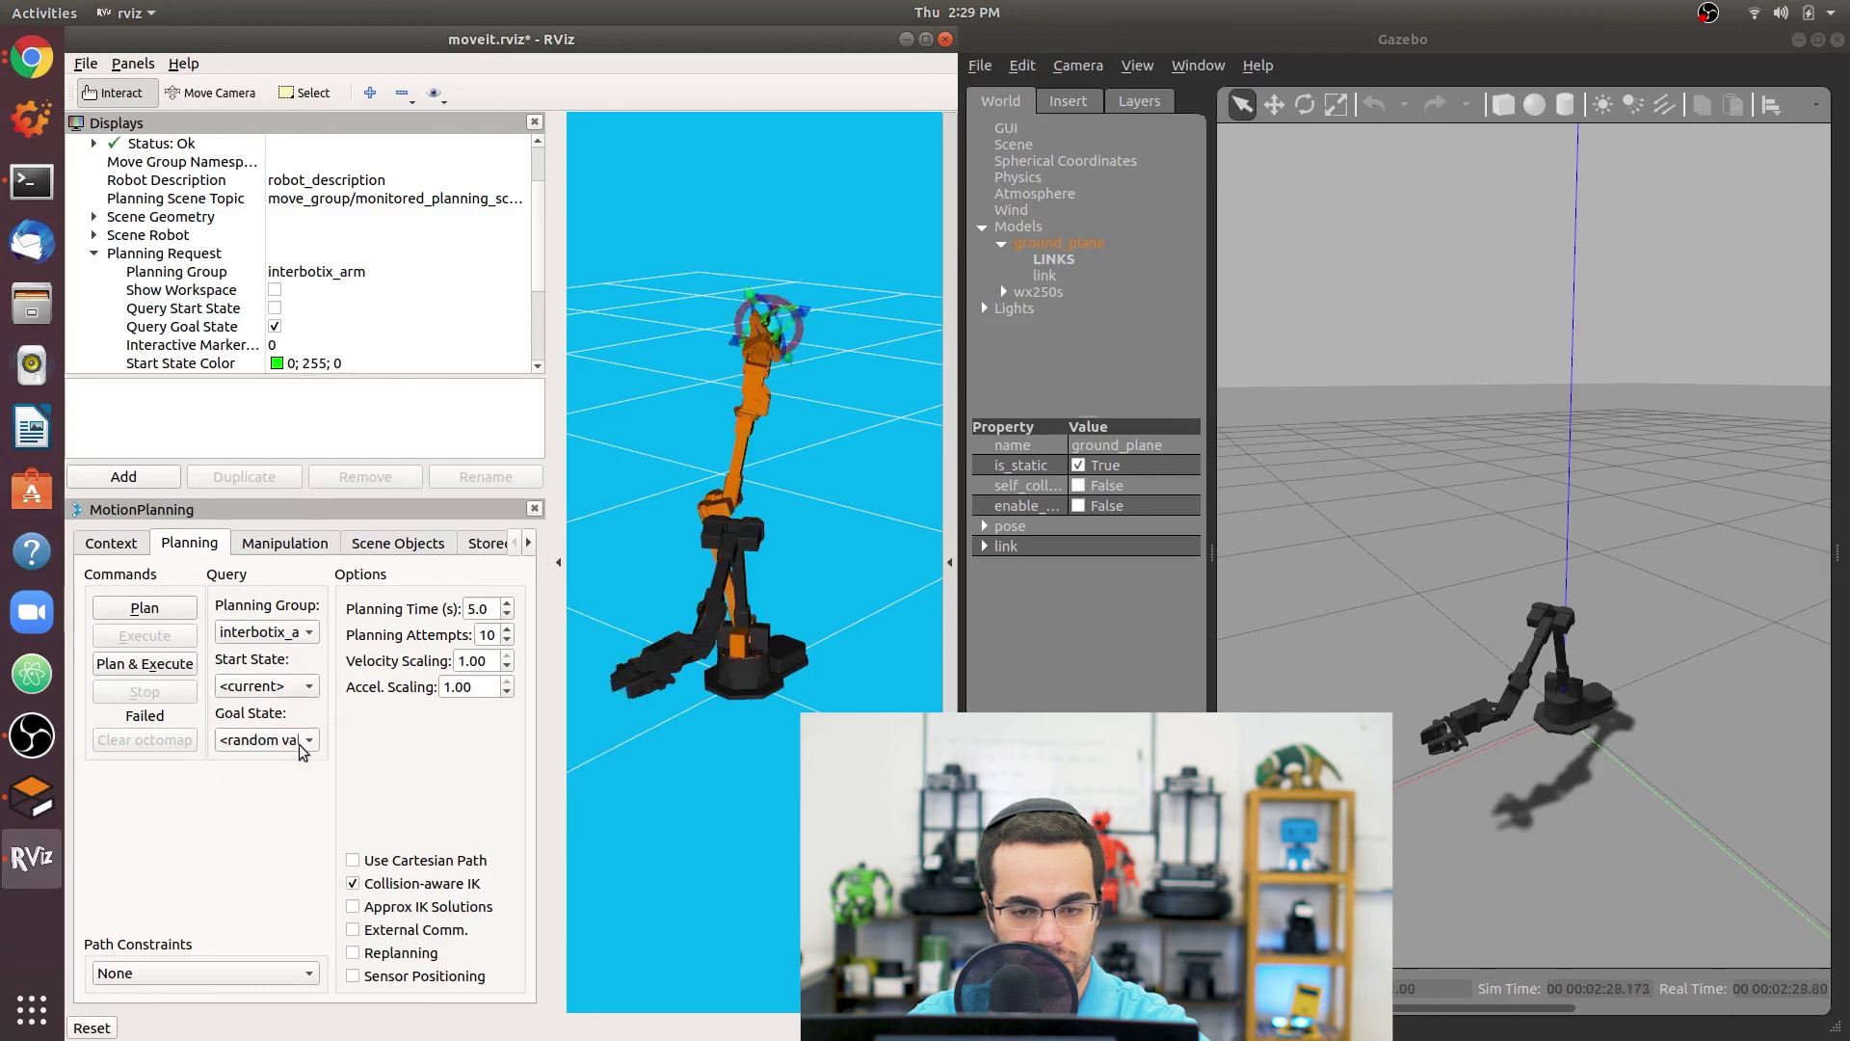
Try to plan and execute the motion to the random goal pose, and check the terminal log for the execution result.
{"action": "left_click", "coordinate": [125, 609]}
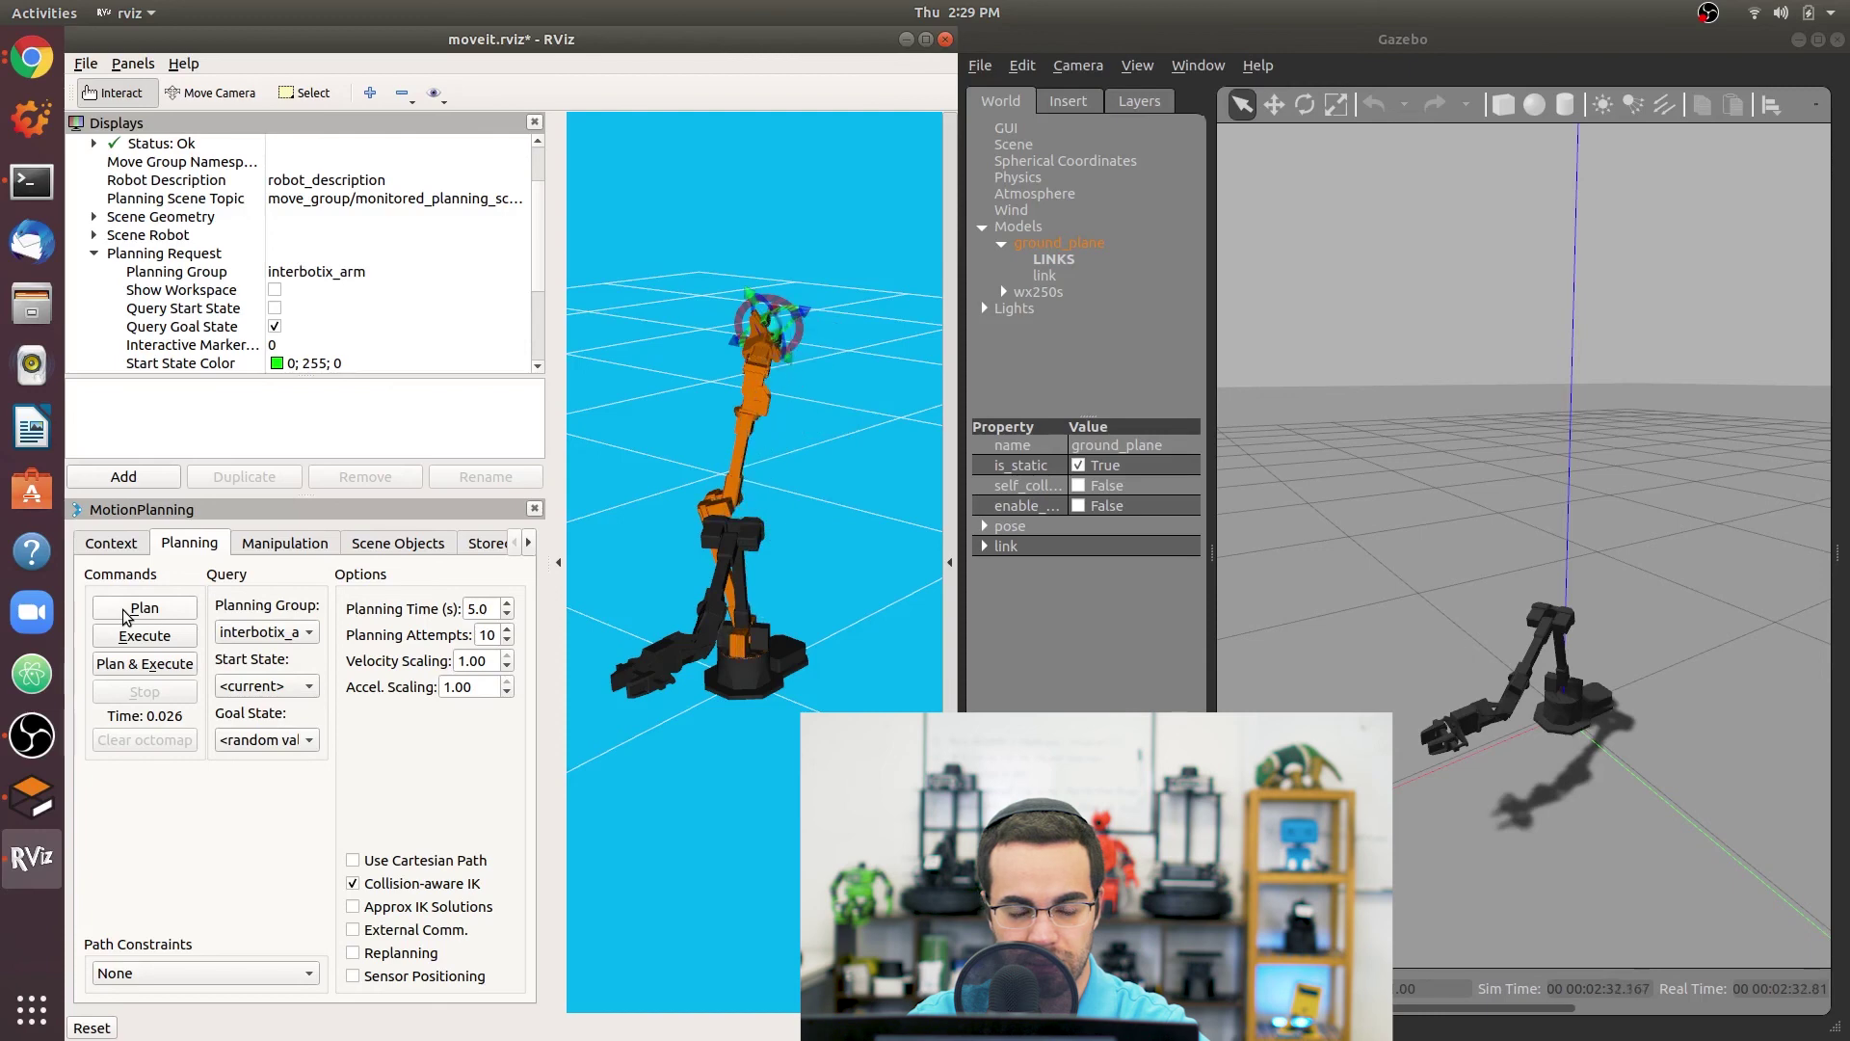
{"action": "left_click", "coordinate": [140, 636]}
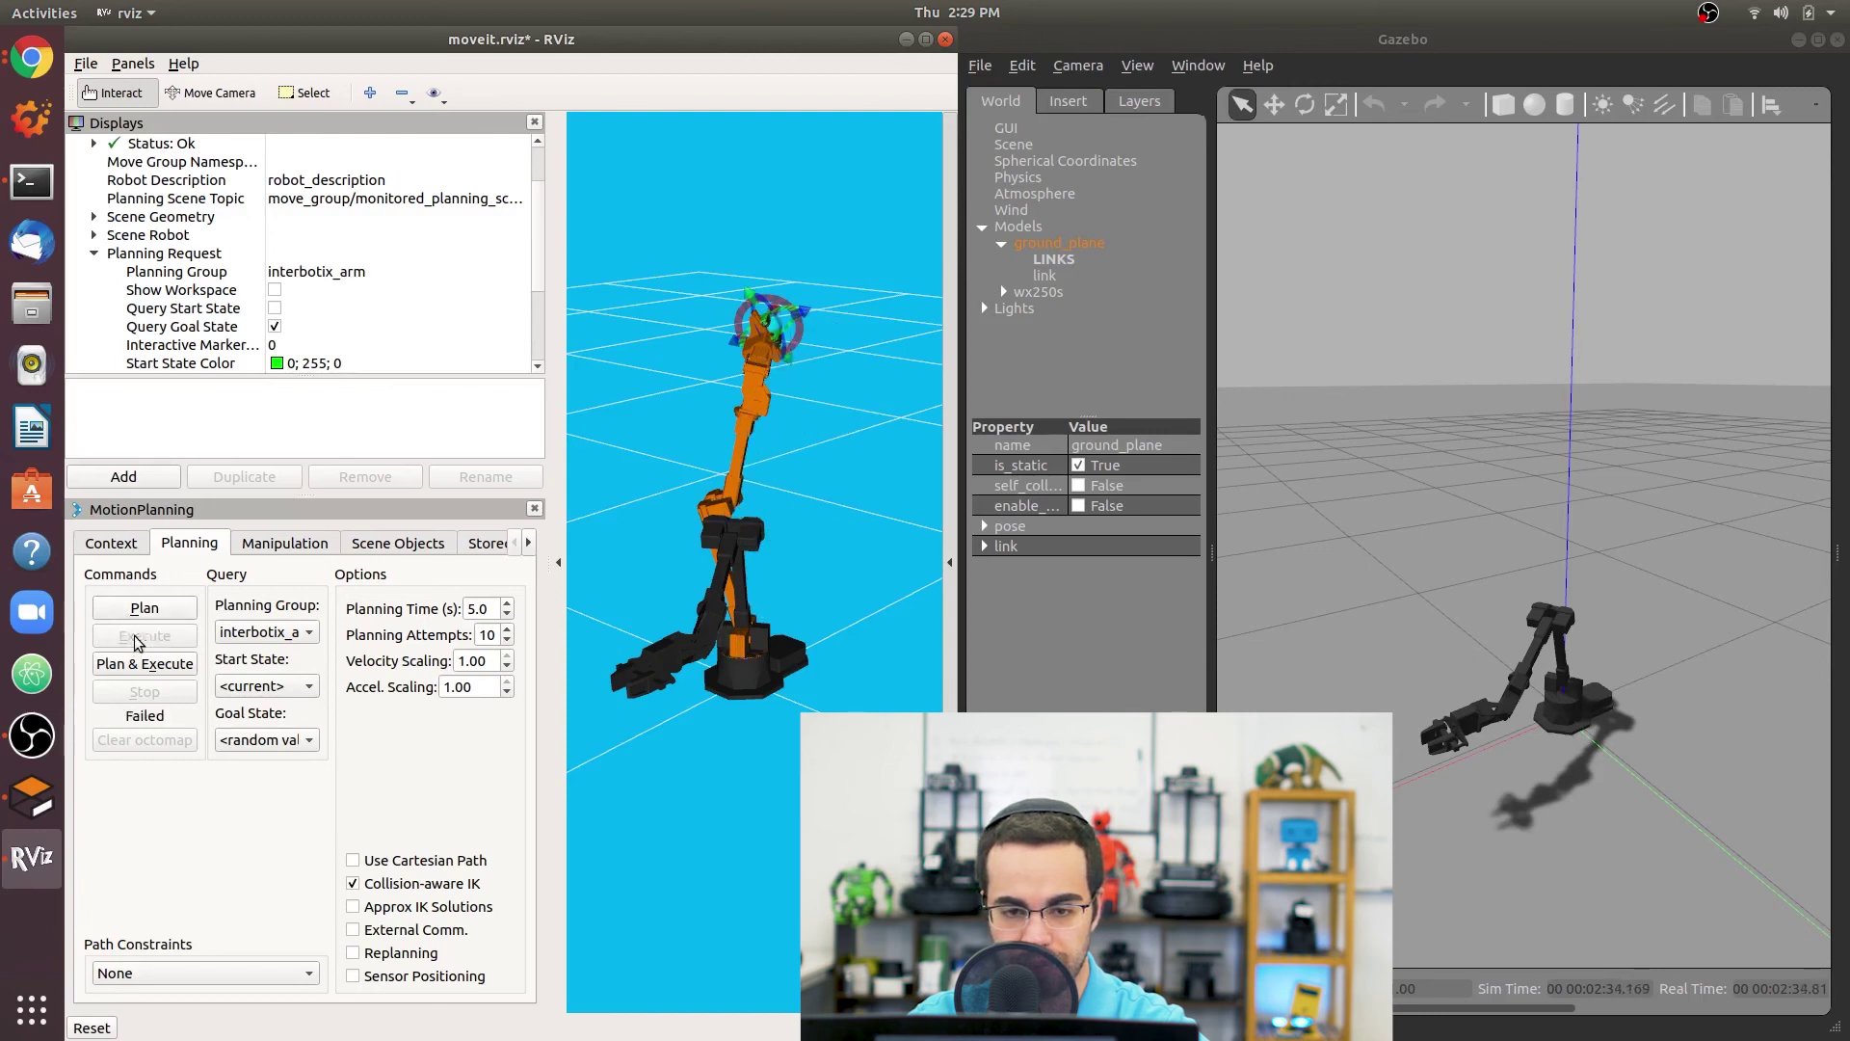
{"action": "left_click", "coordinate": [32, 180]}
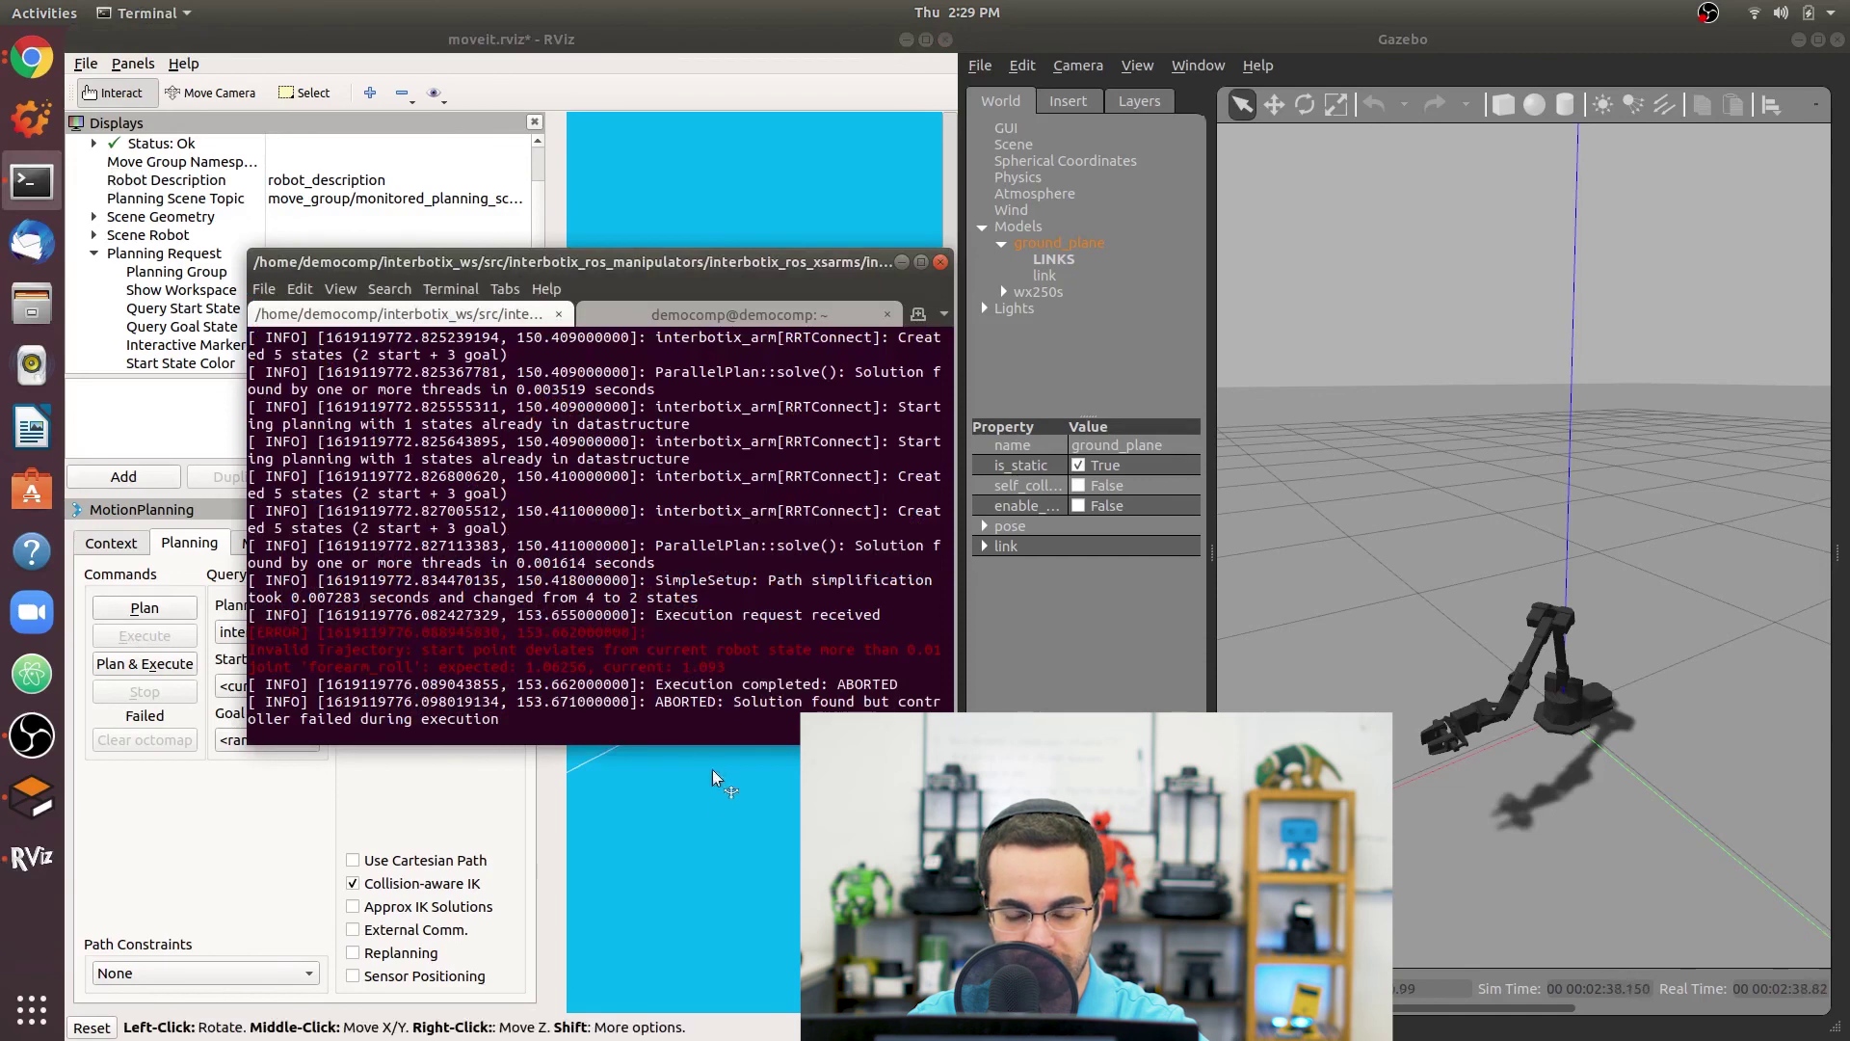
{"action": "left_click", "coordinate": [729, 857]}
Reset the start state to <current>, then plan and execute the motion to the random goal pose.
{"action": "left_click", "coordinate": [291, 696]}
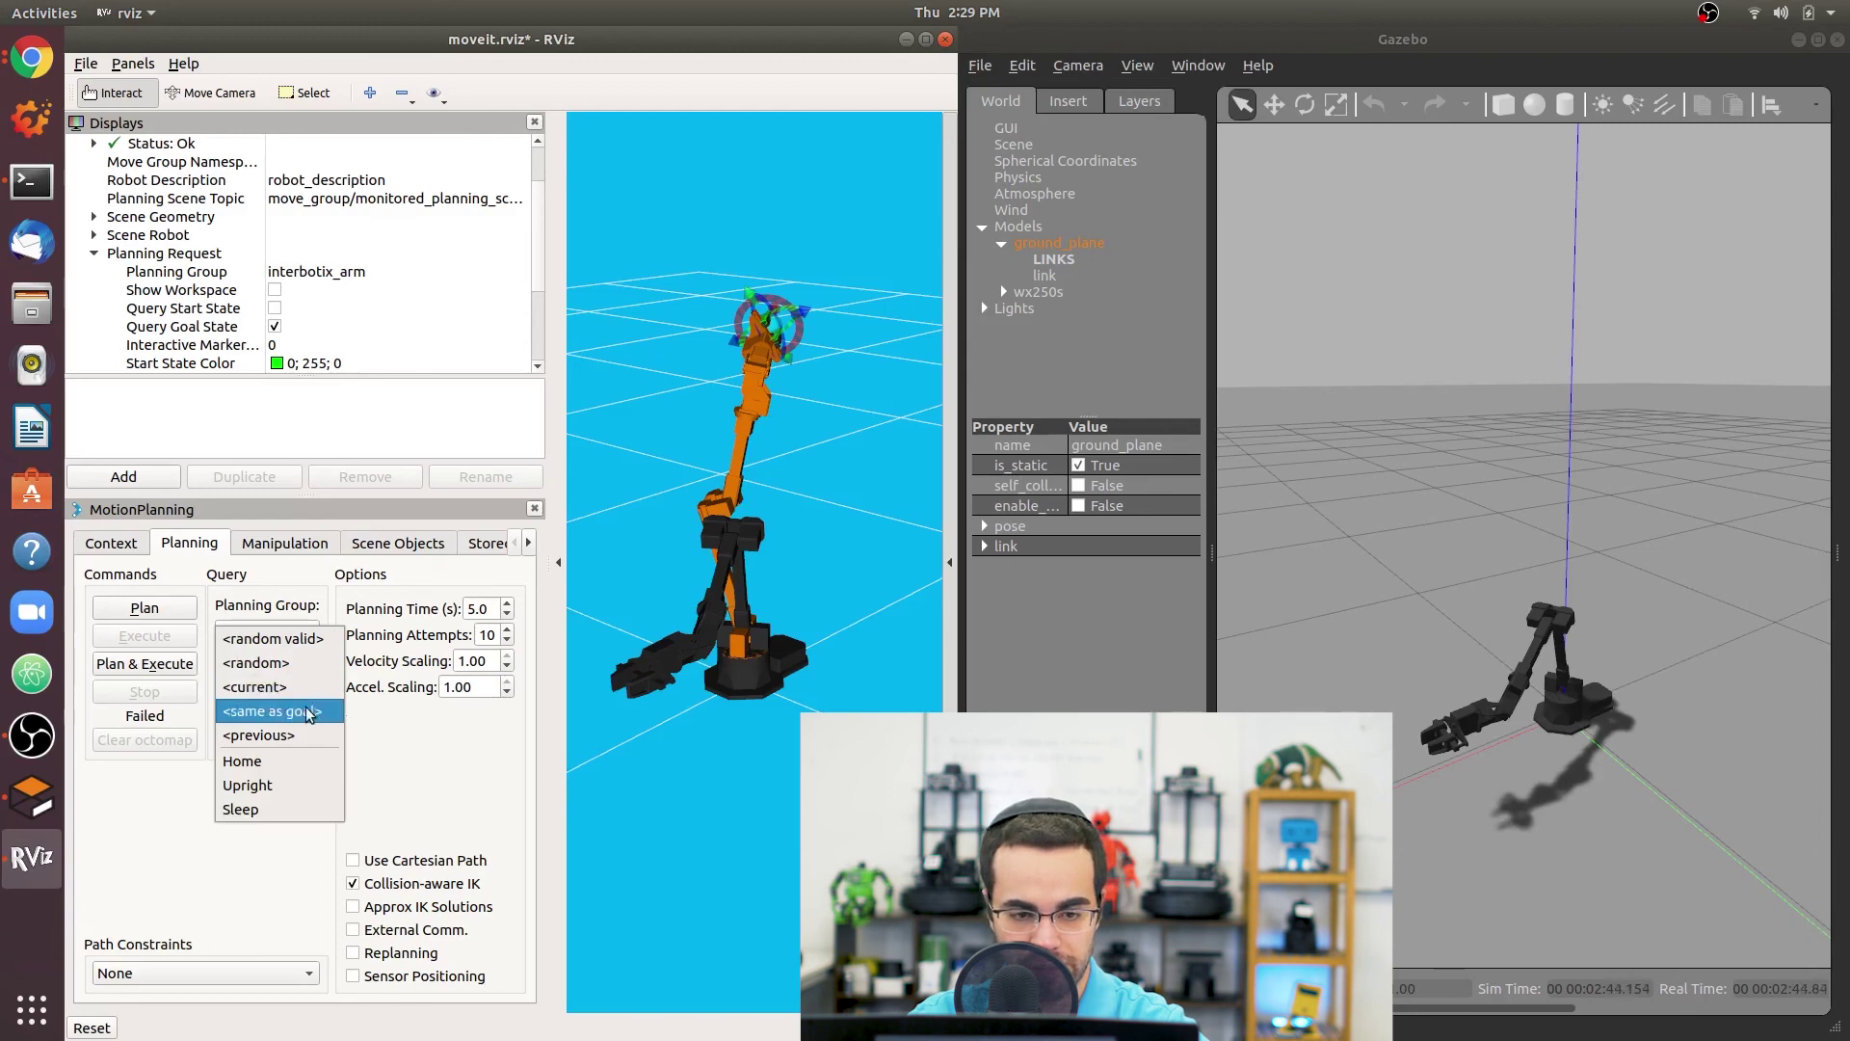
{"action": "left_click", "coordinate": [313, 687]}
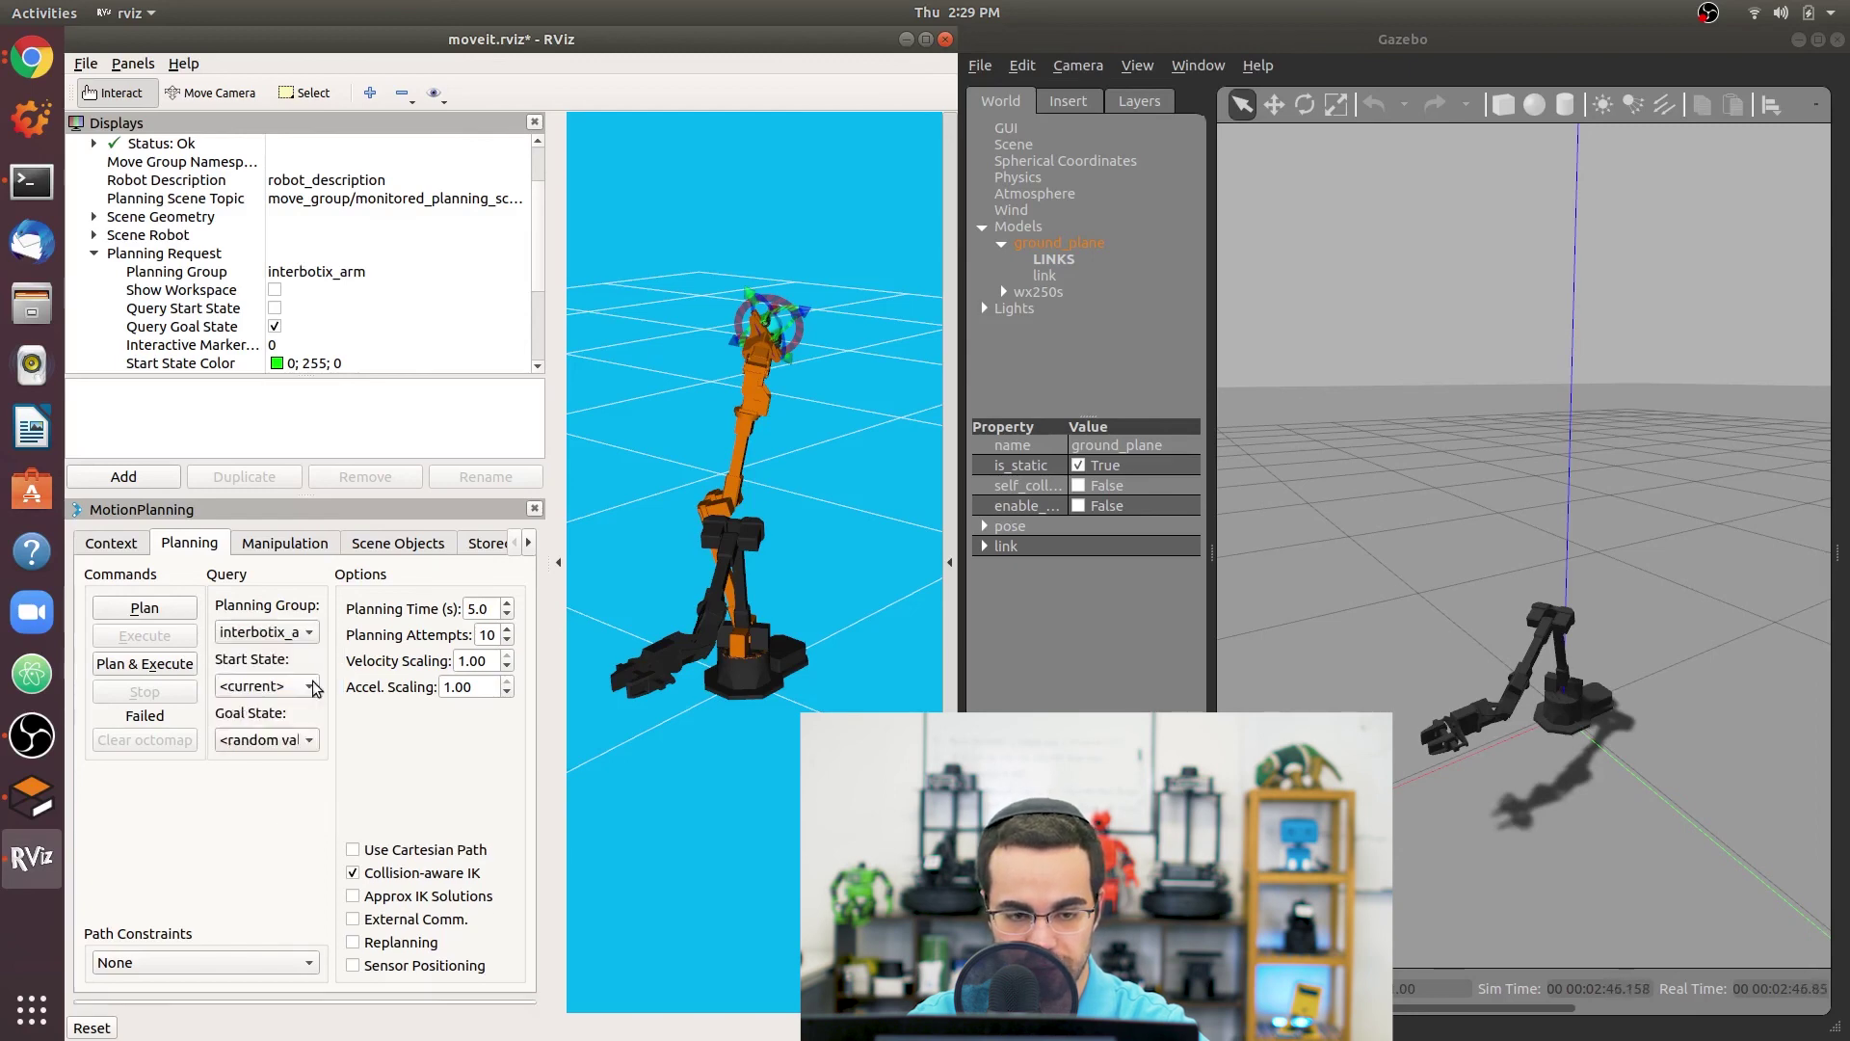
{"action": "left_click", "coordinate": [160, 609]}
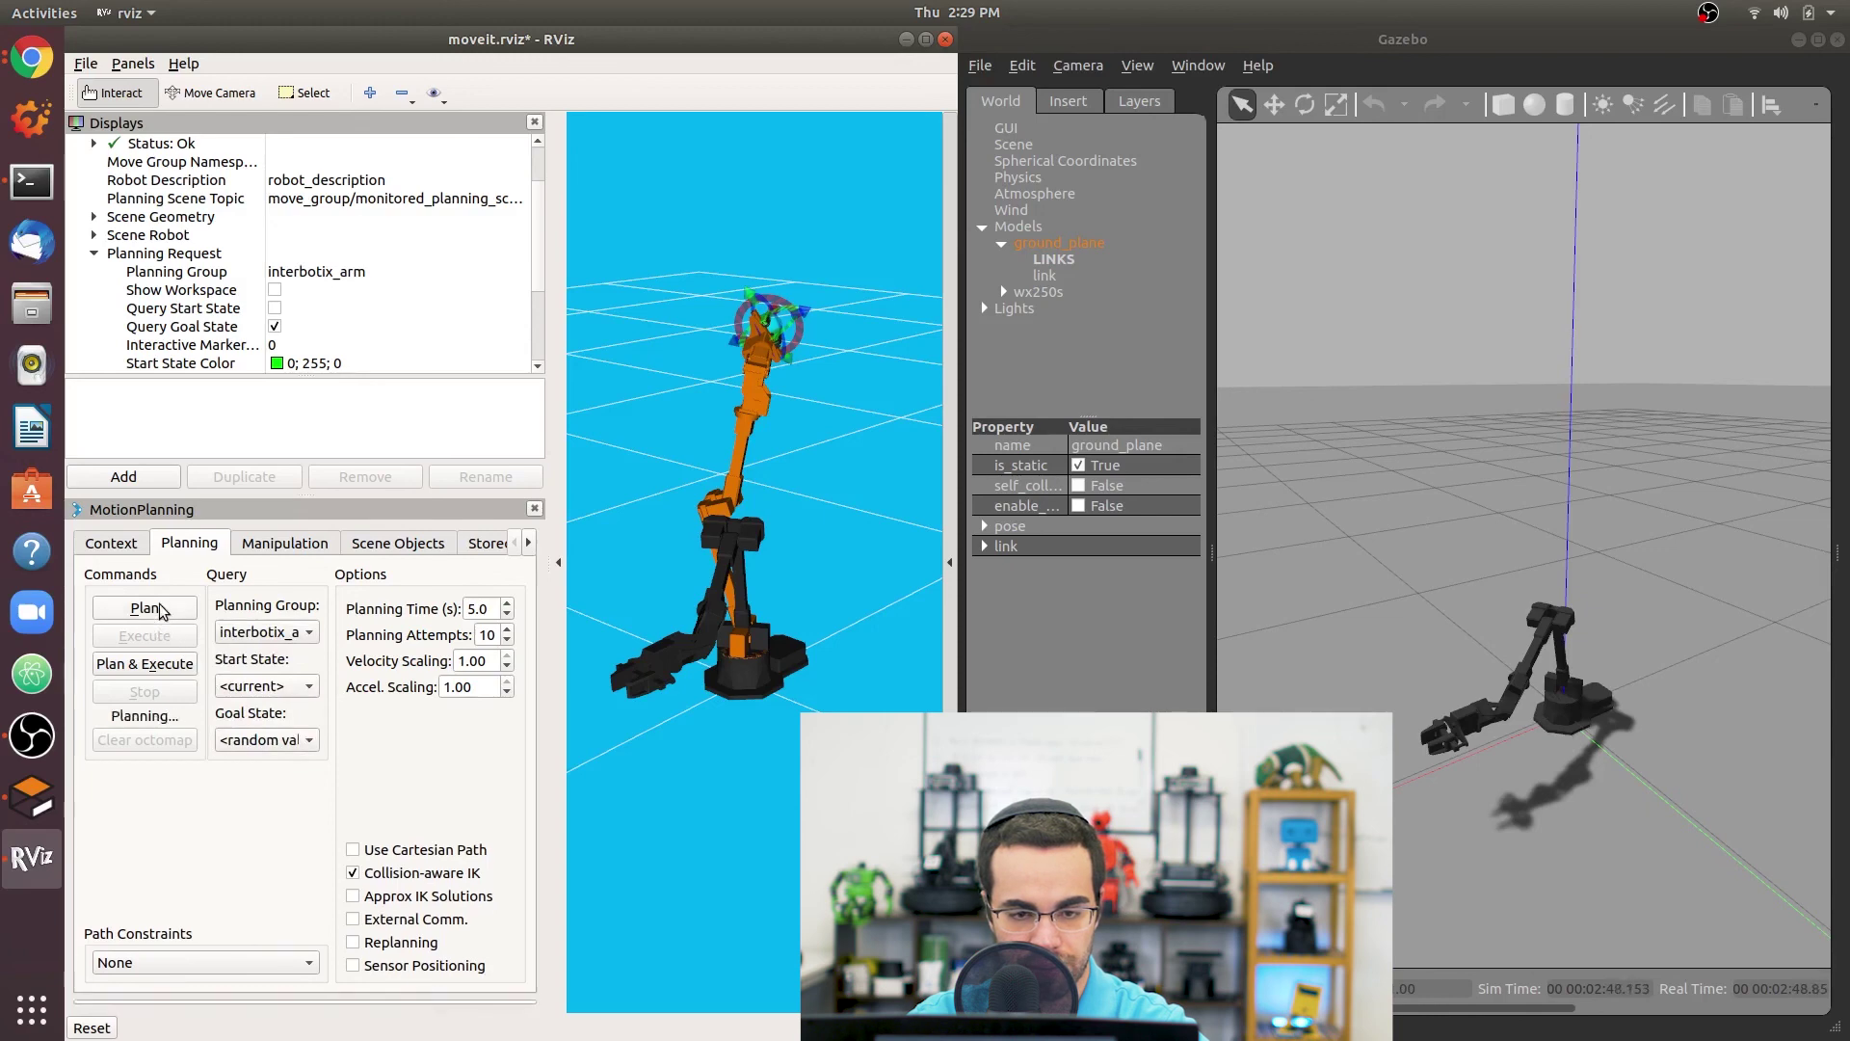
{"action": "left_click", "coordinate": [165, 638]}
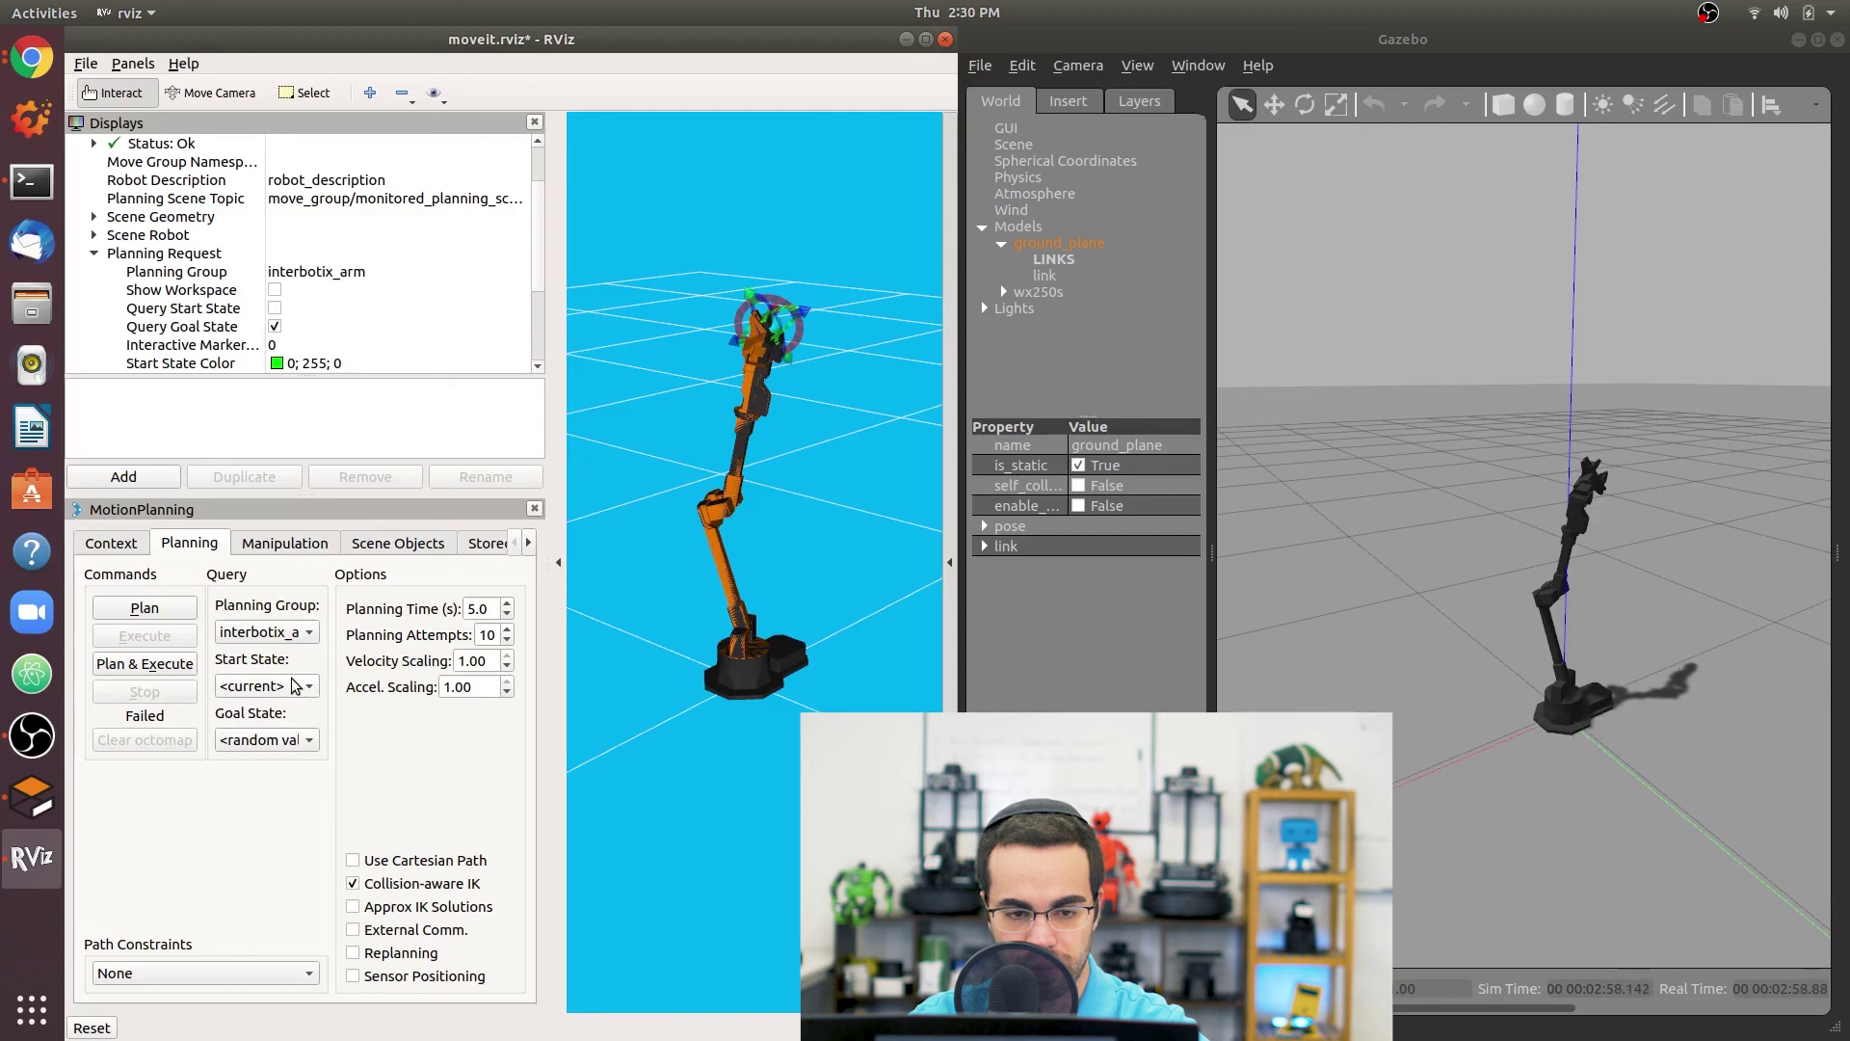
Generate another goal pose by choosing <random valid> as the goal state twice.
{"action": "left_click", "coordinate": [287, 740]}
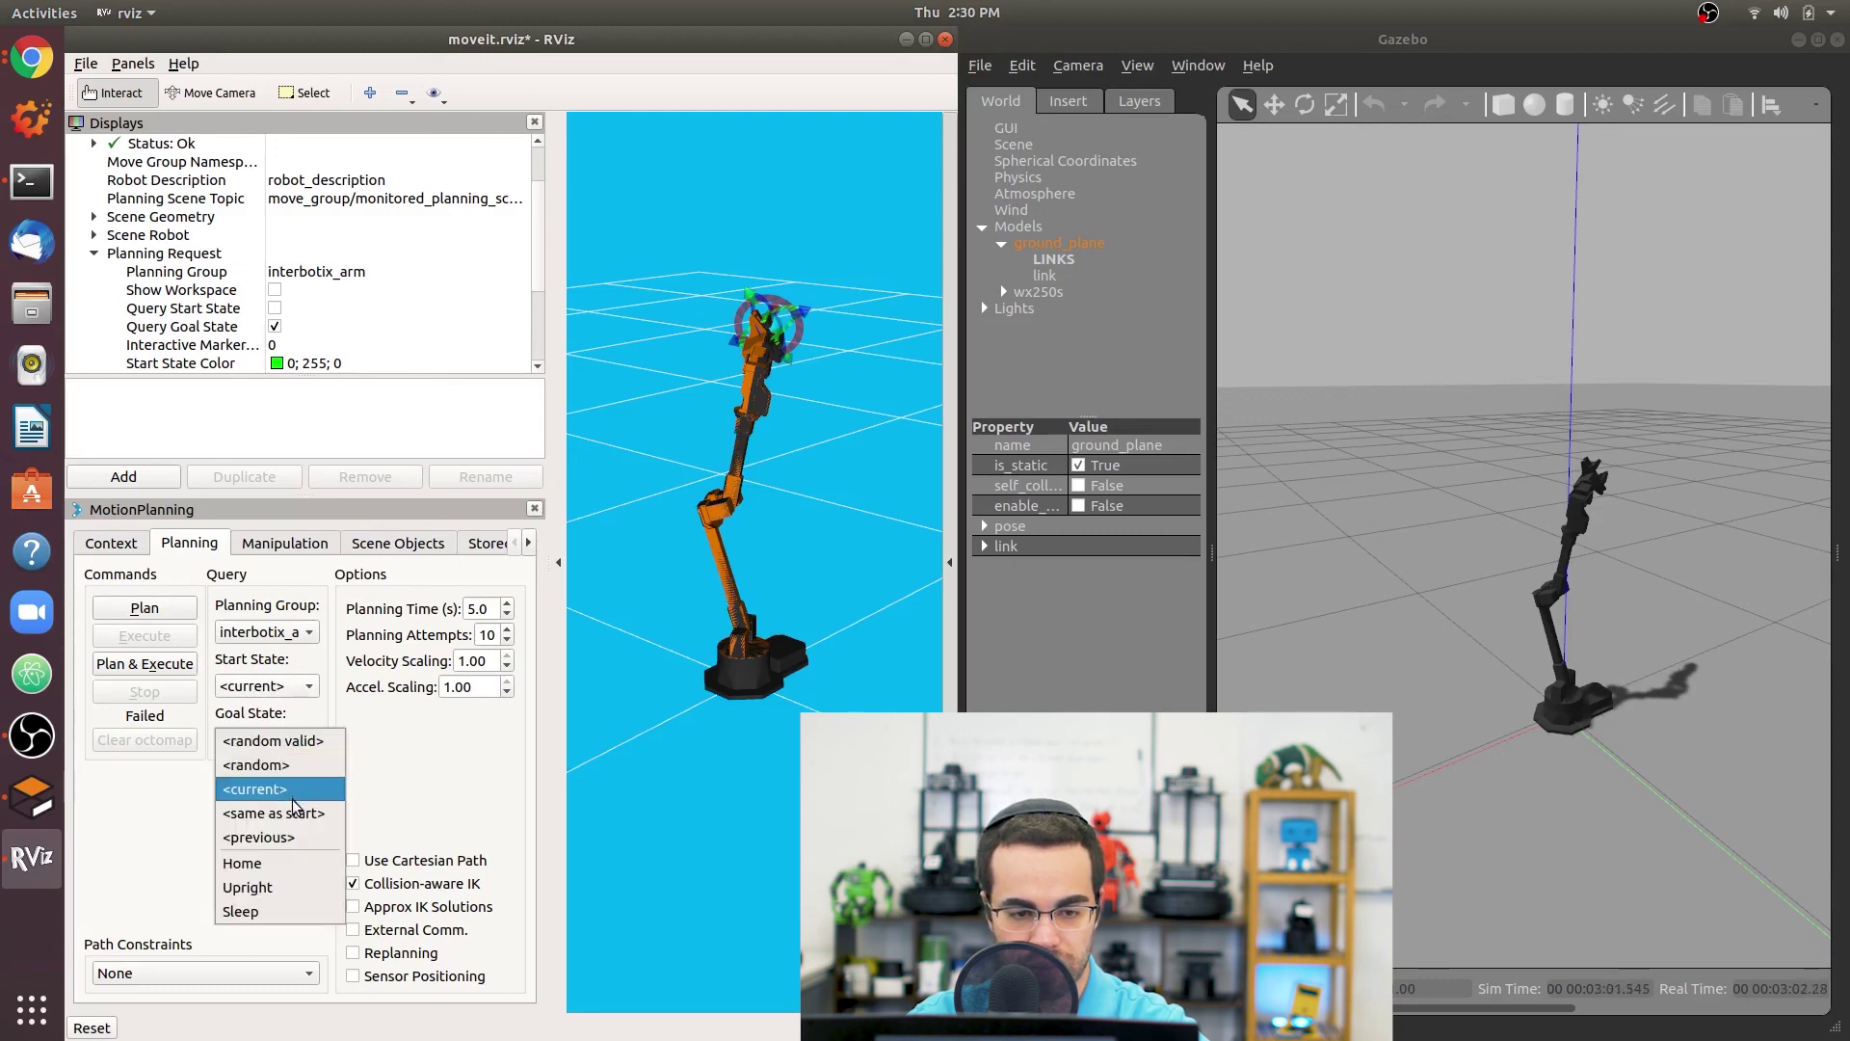
{"action": "left_click", "coordinate": [289, 740]}
{"action": "left_click", "coordinate": [294, 740]}
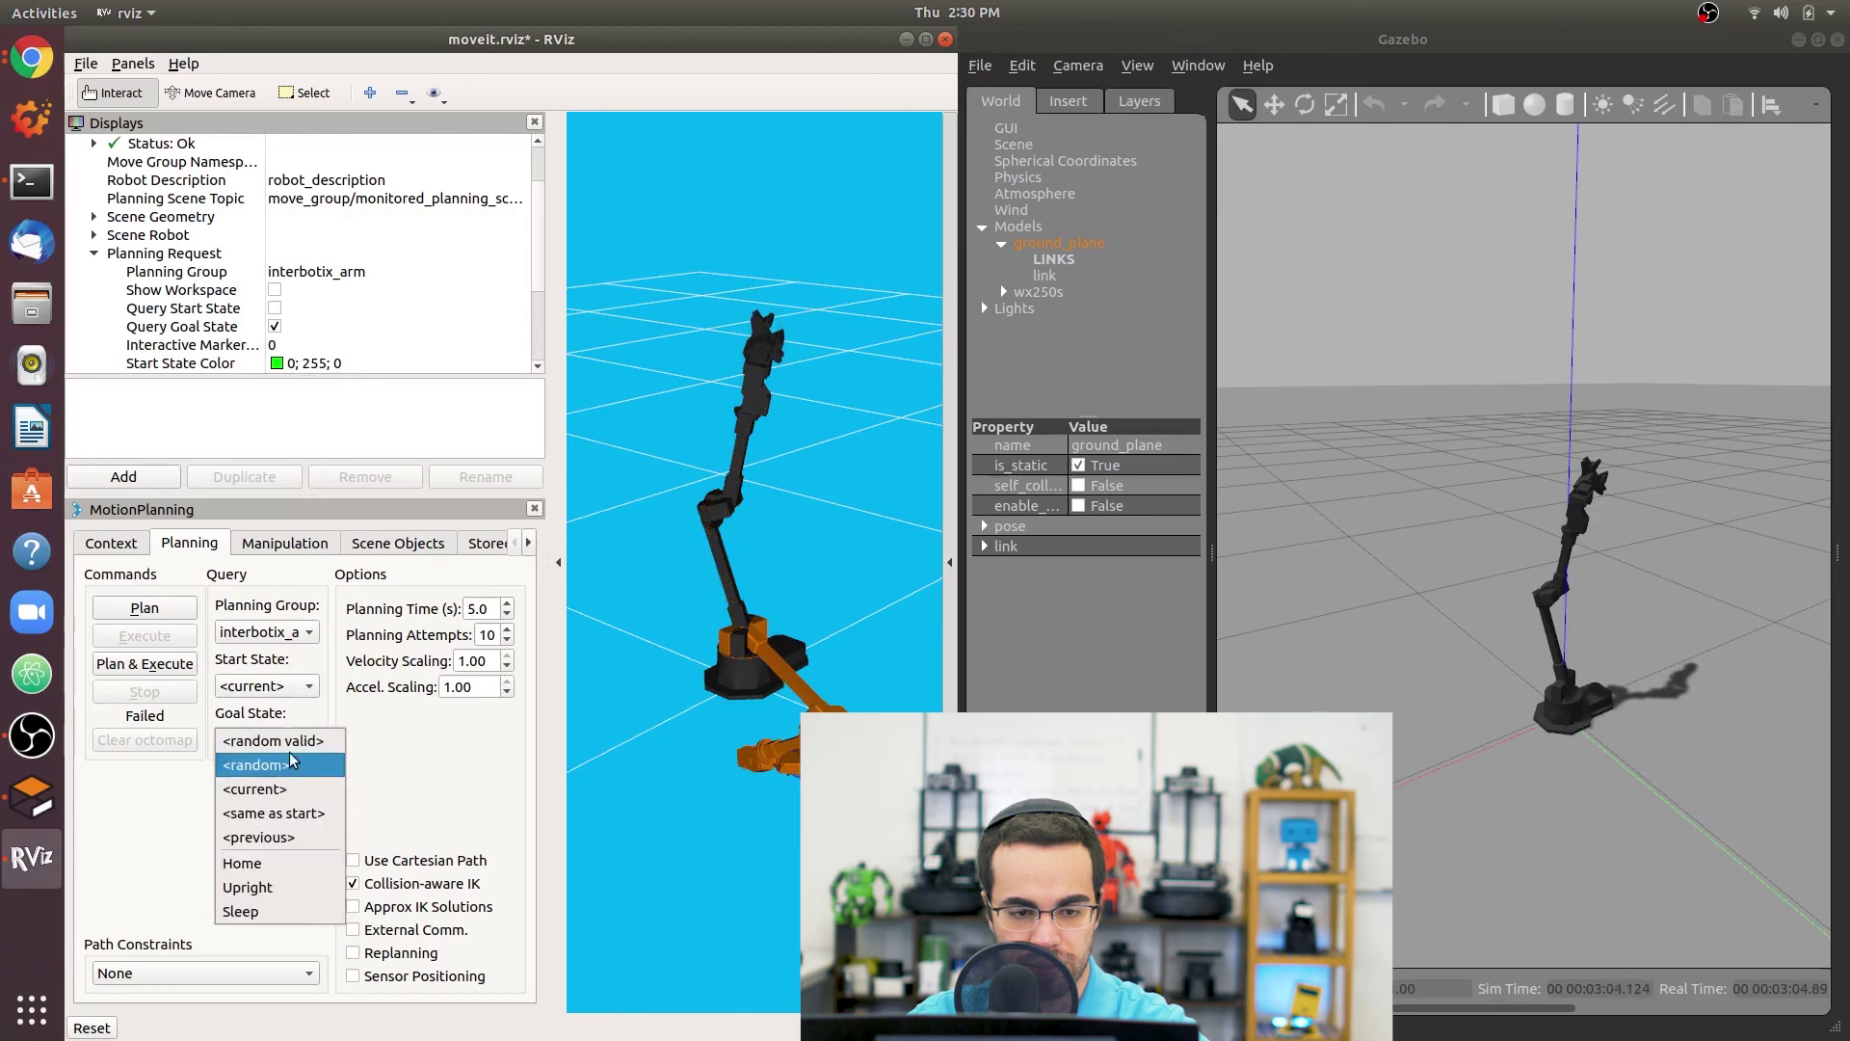
{"action": "left_click", "coordinate": [294, 748]}
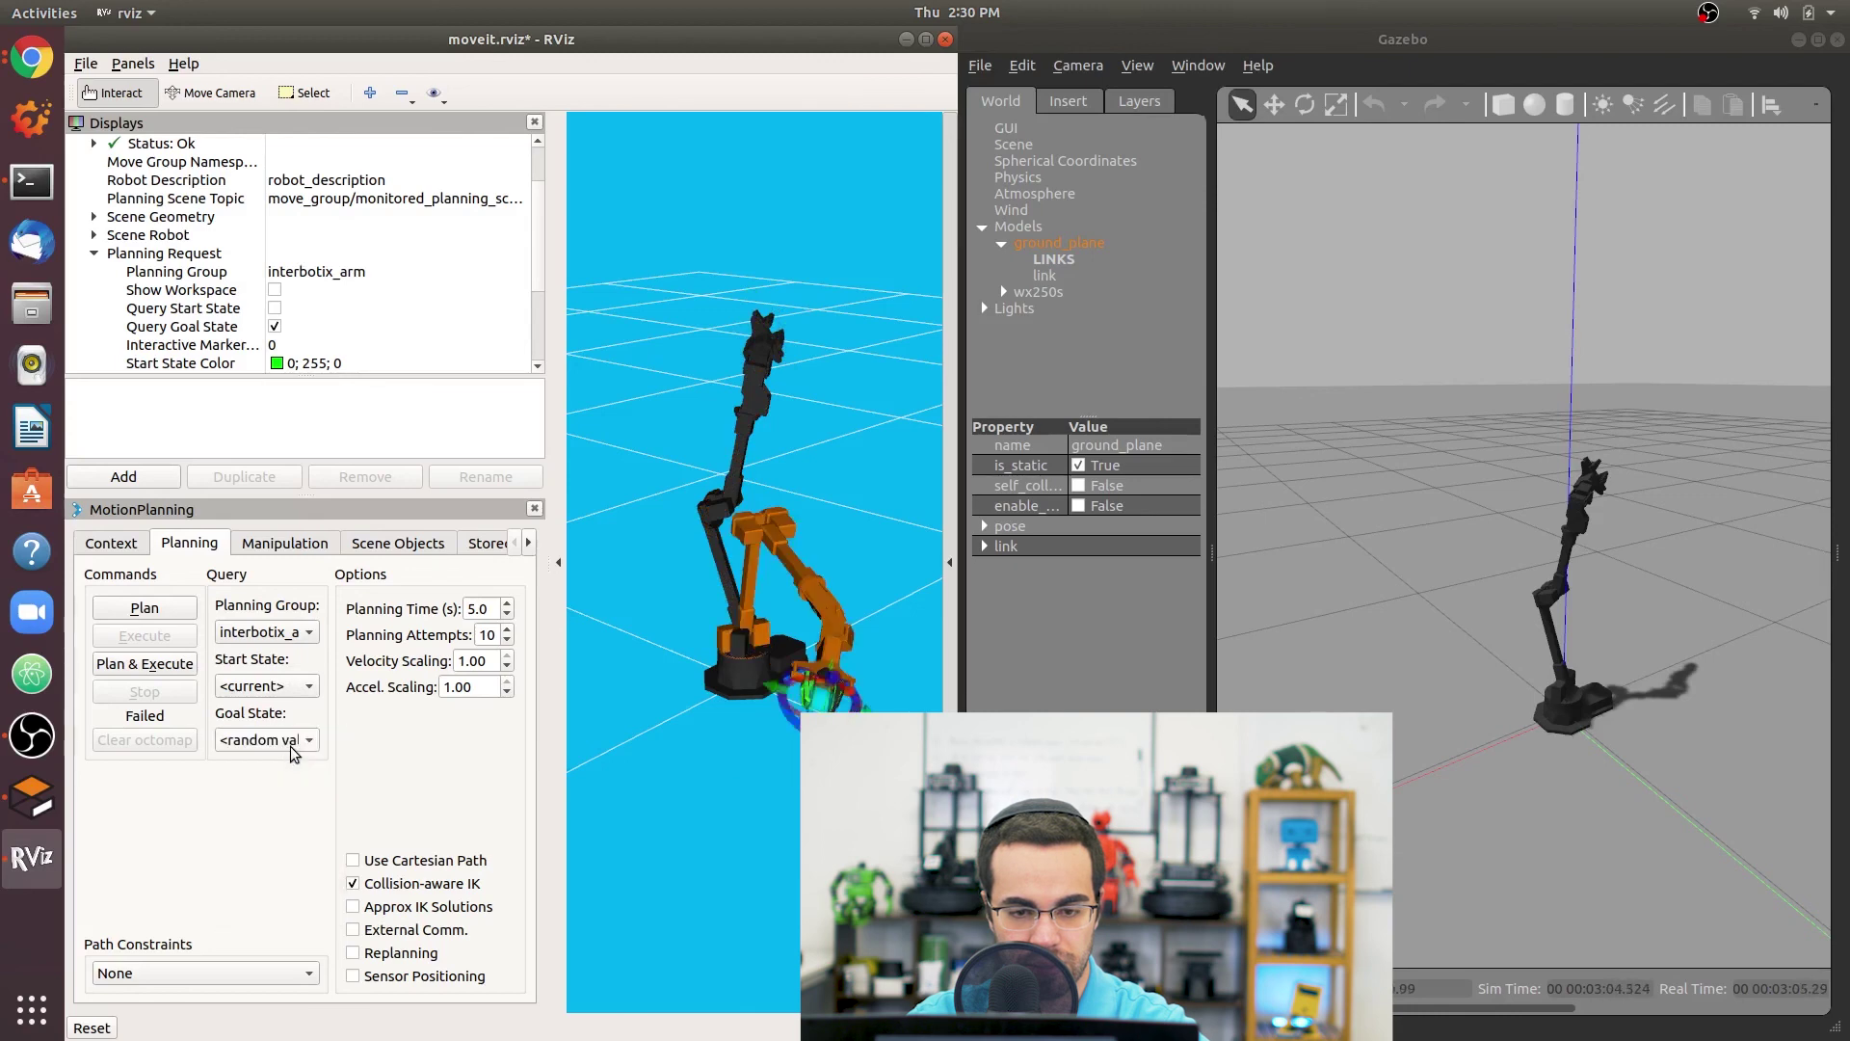
Refresh the start state to <current> and move the arm to the new random pose with the combined Plan & Execute command.
{"action": "left_click", "coordinate": [287, 685]}
{"action": "left_click", "coordinate": [293, 684]}
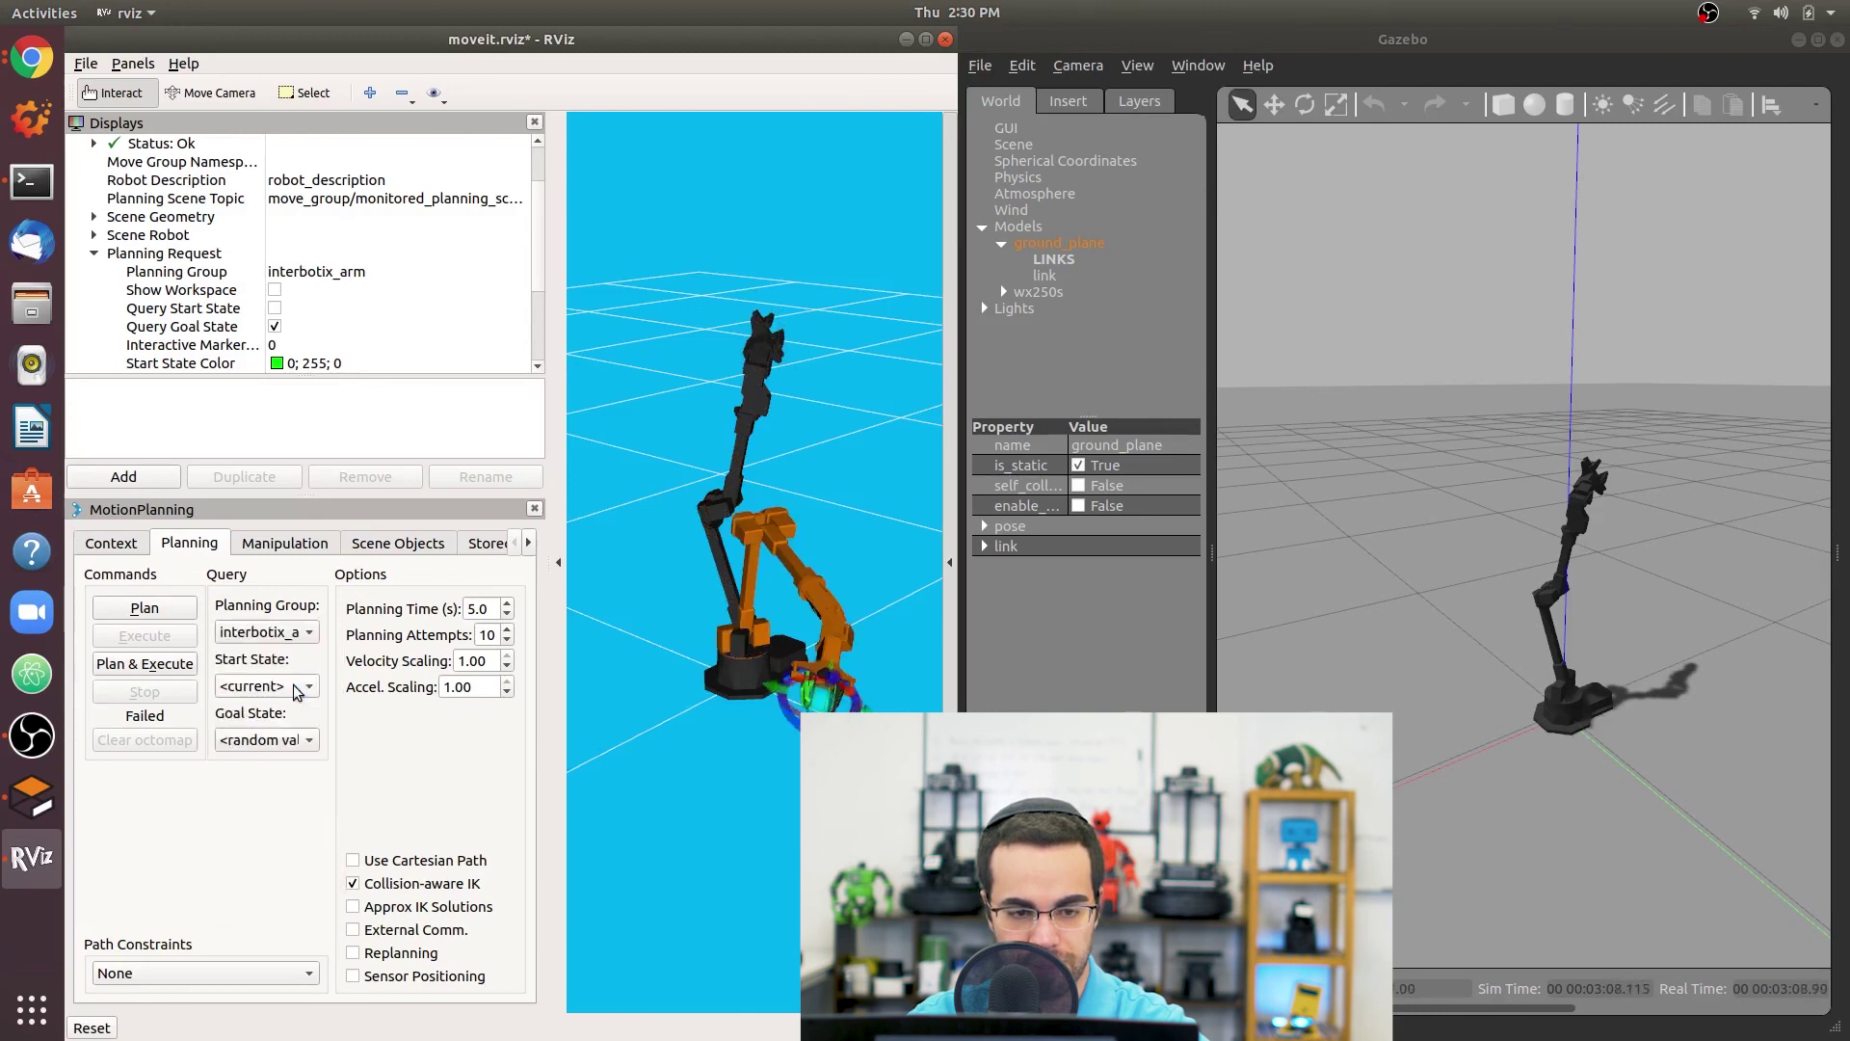
{"action": "left_click", "coordinate": [151, 665]}
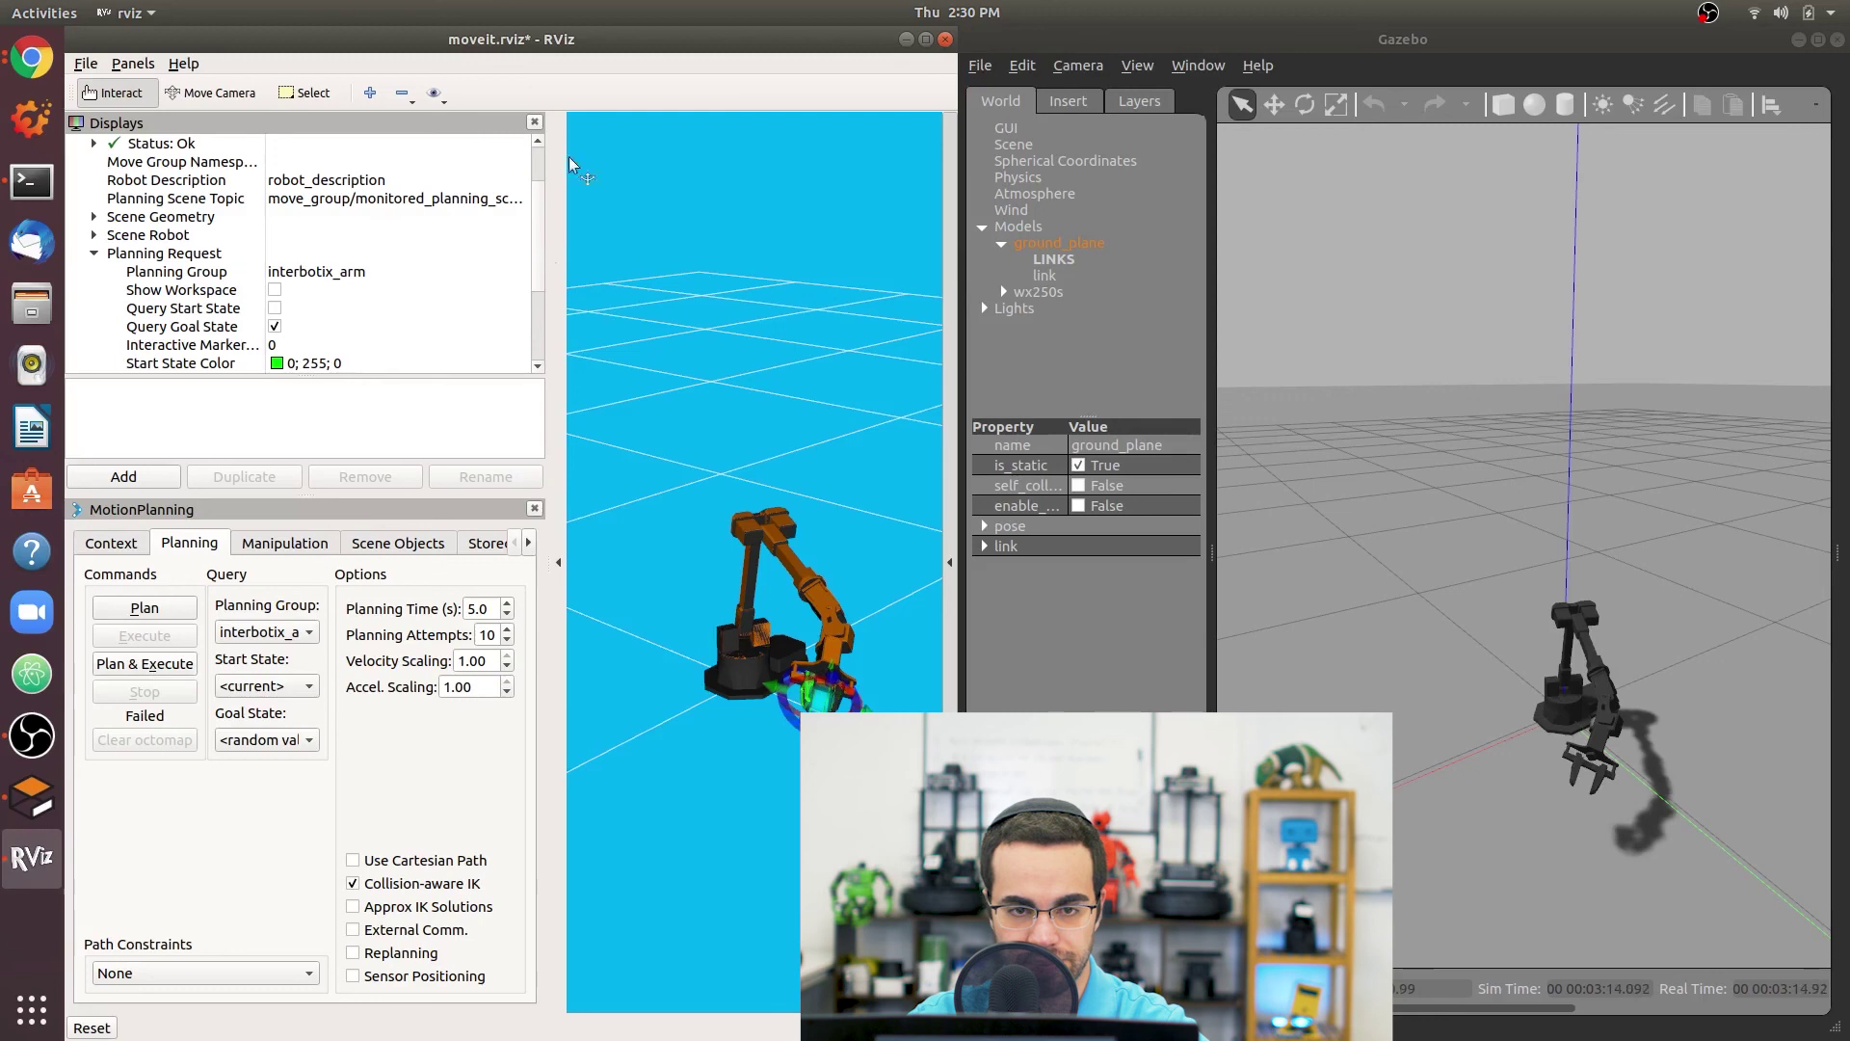
Bring up the terminal, read the latest trajectory execution messages and move its window clear of the webcam overlay.
{"action": "left_click", "coordinate": [32, 180]}
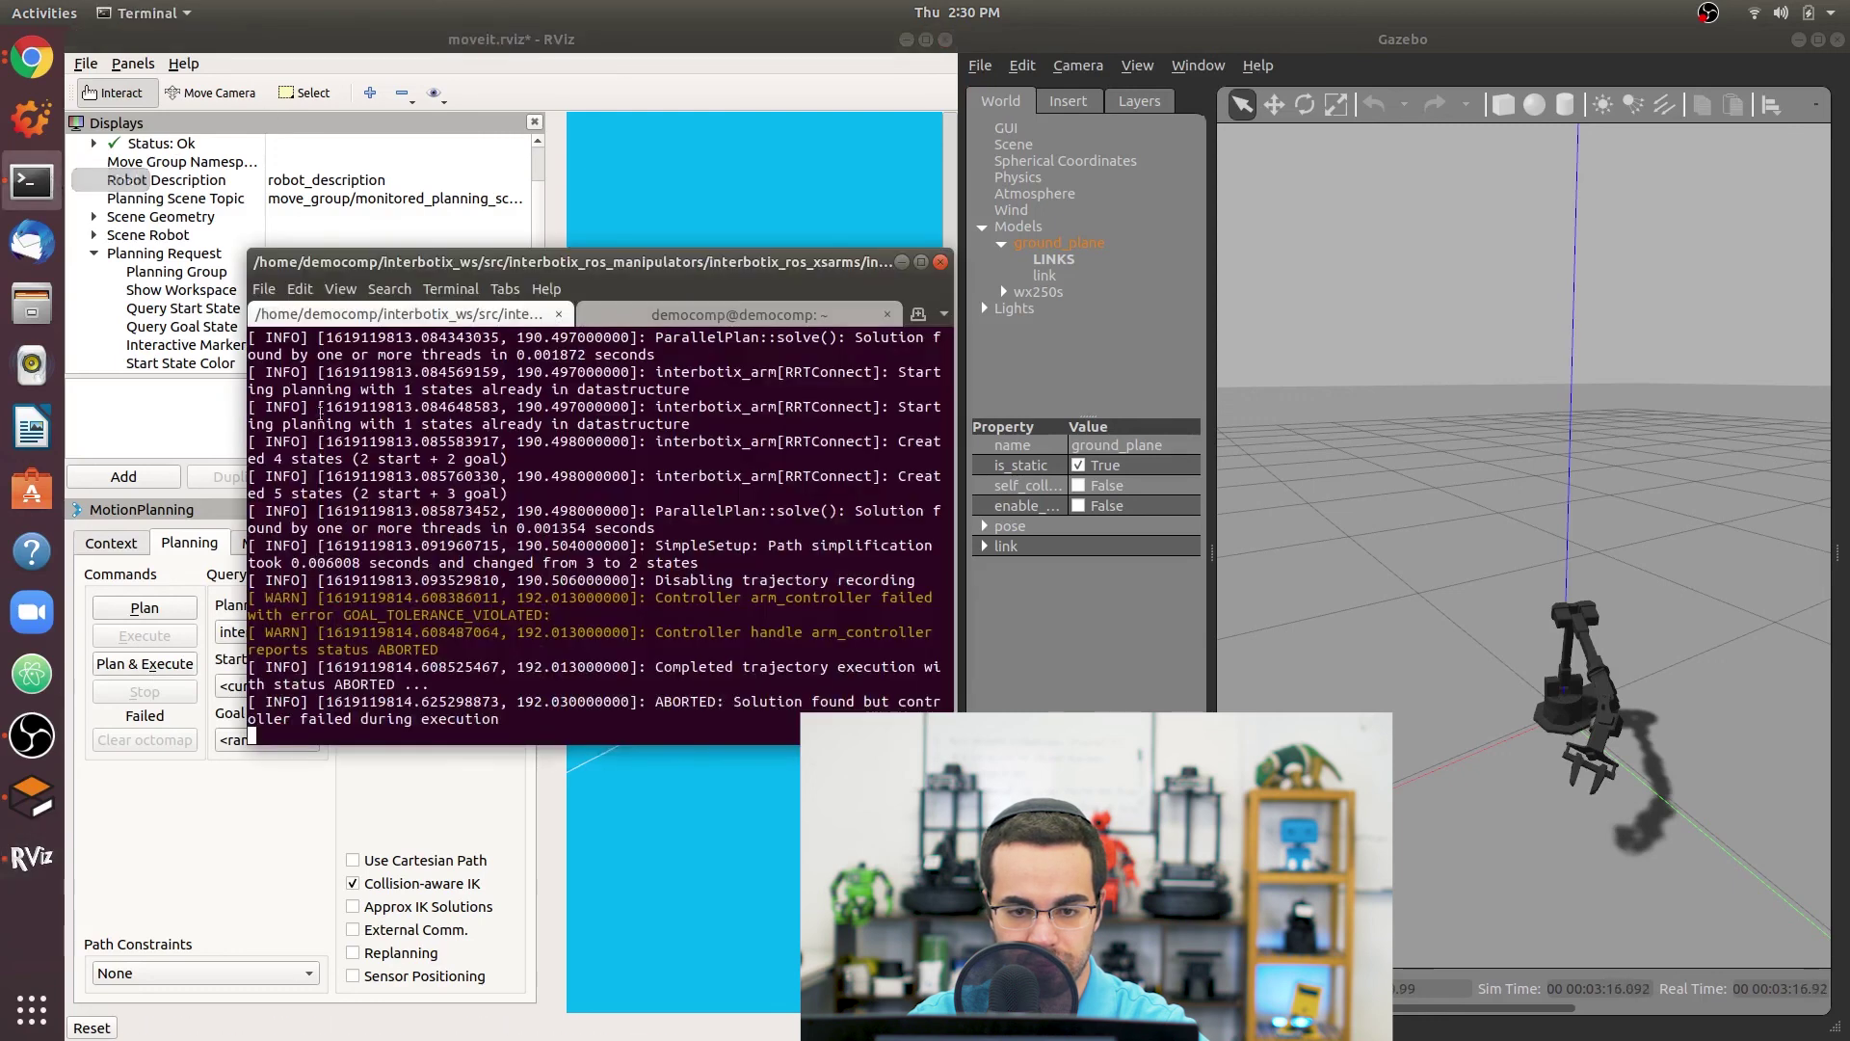
{"action": "left_click_drag", "start_coordinate": [691, 264], "coordinate": [721, 243]}
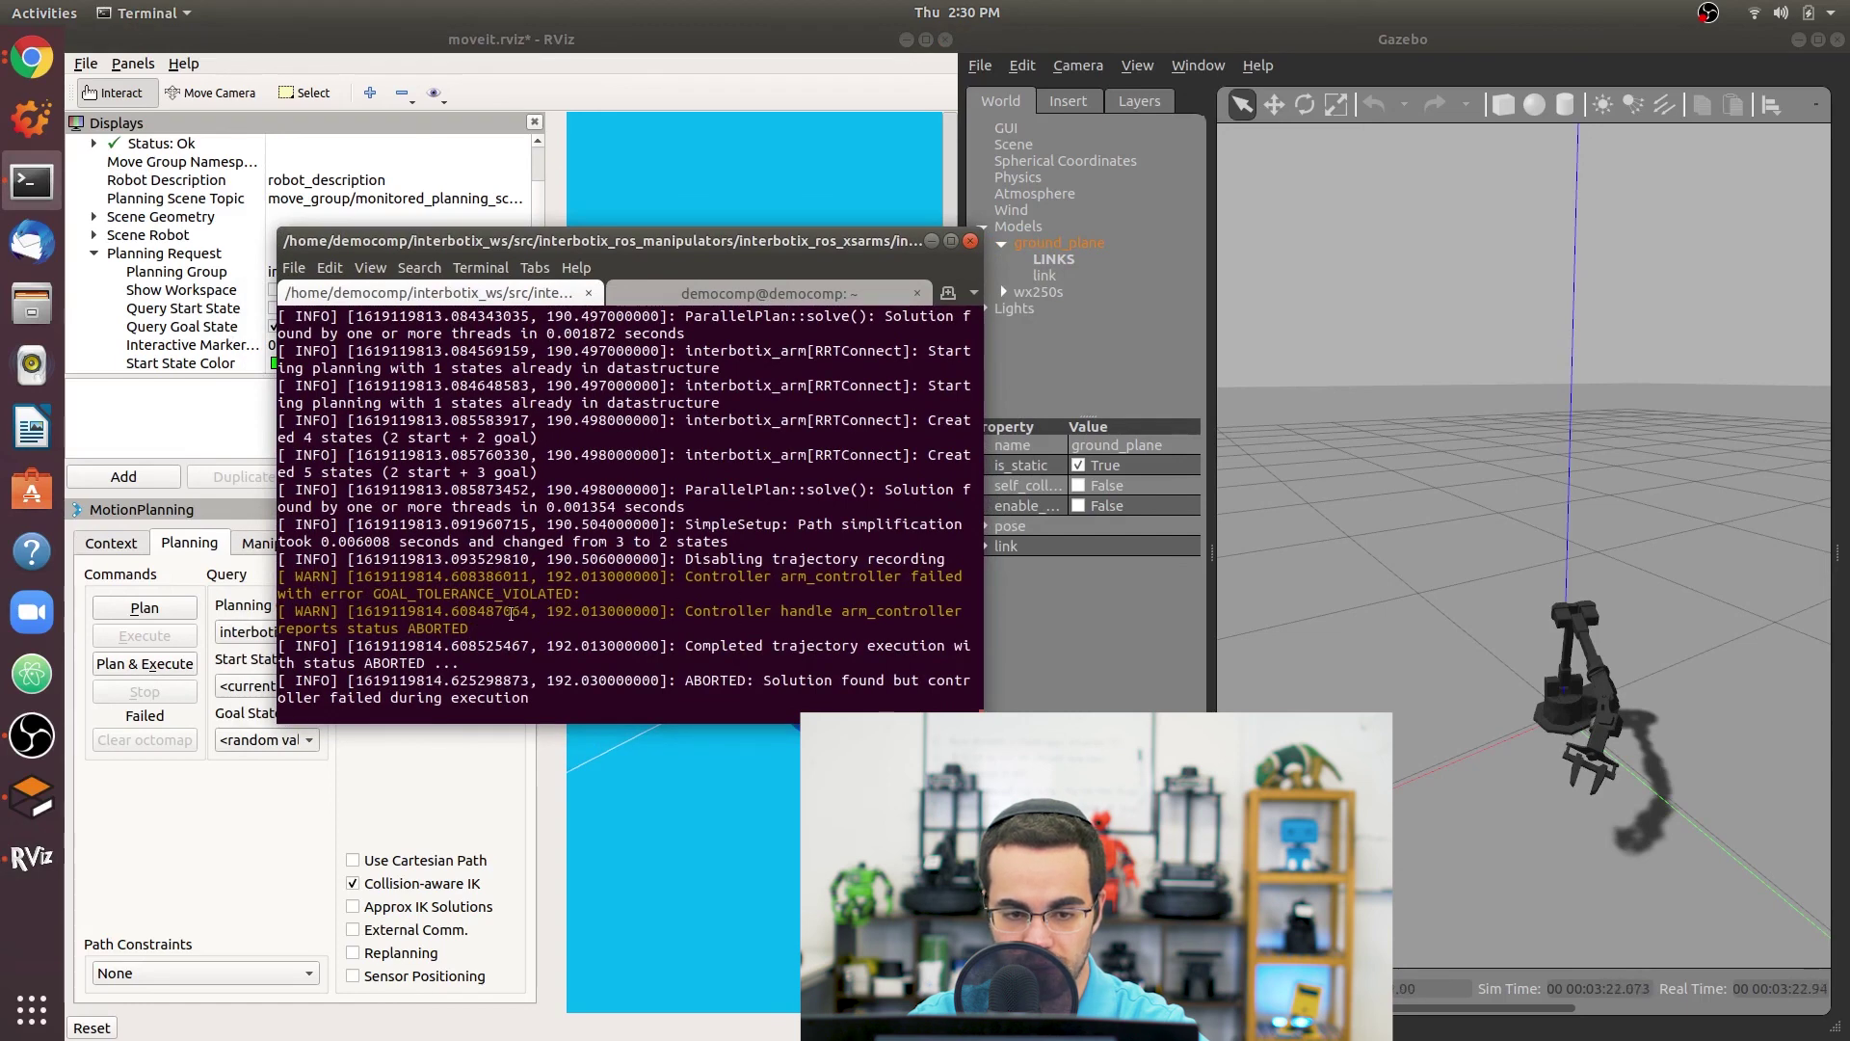
{"action": "scroll", "coordinate": [673, 645], "scroll_direction": "up", "scroll_amount": 3}
{"action": "scroll", "coordinate": [668, 645], "scroll_direction": "down", "scroll_amount": 3}
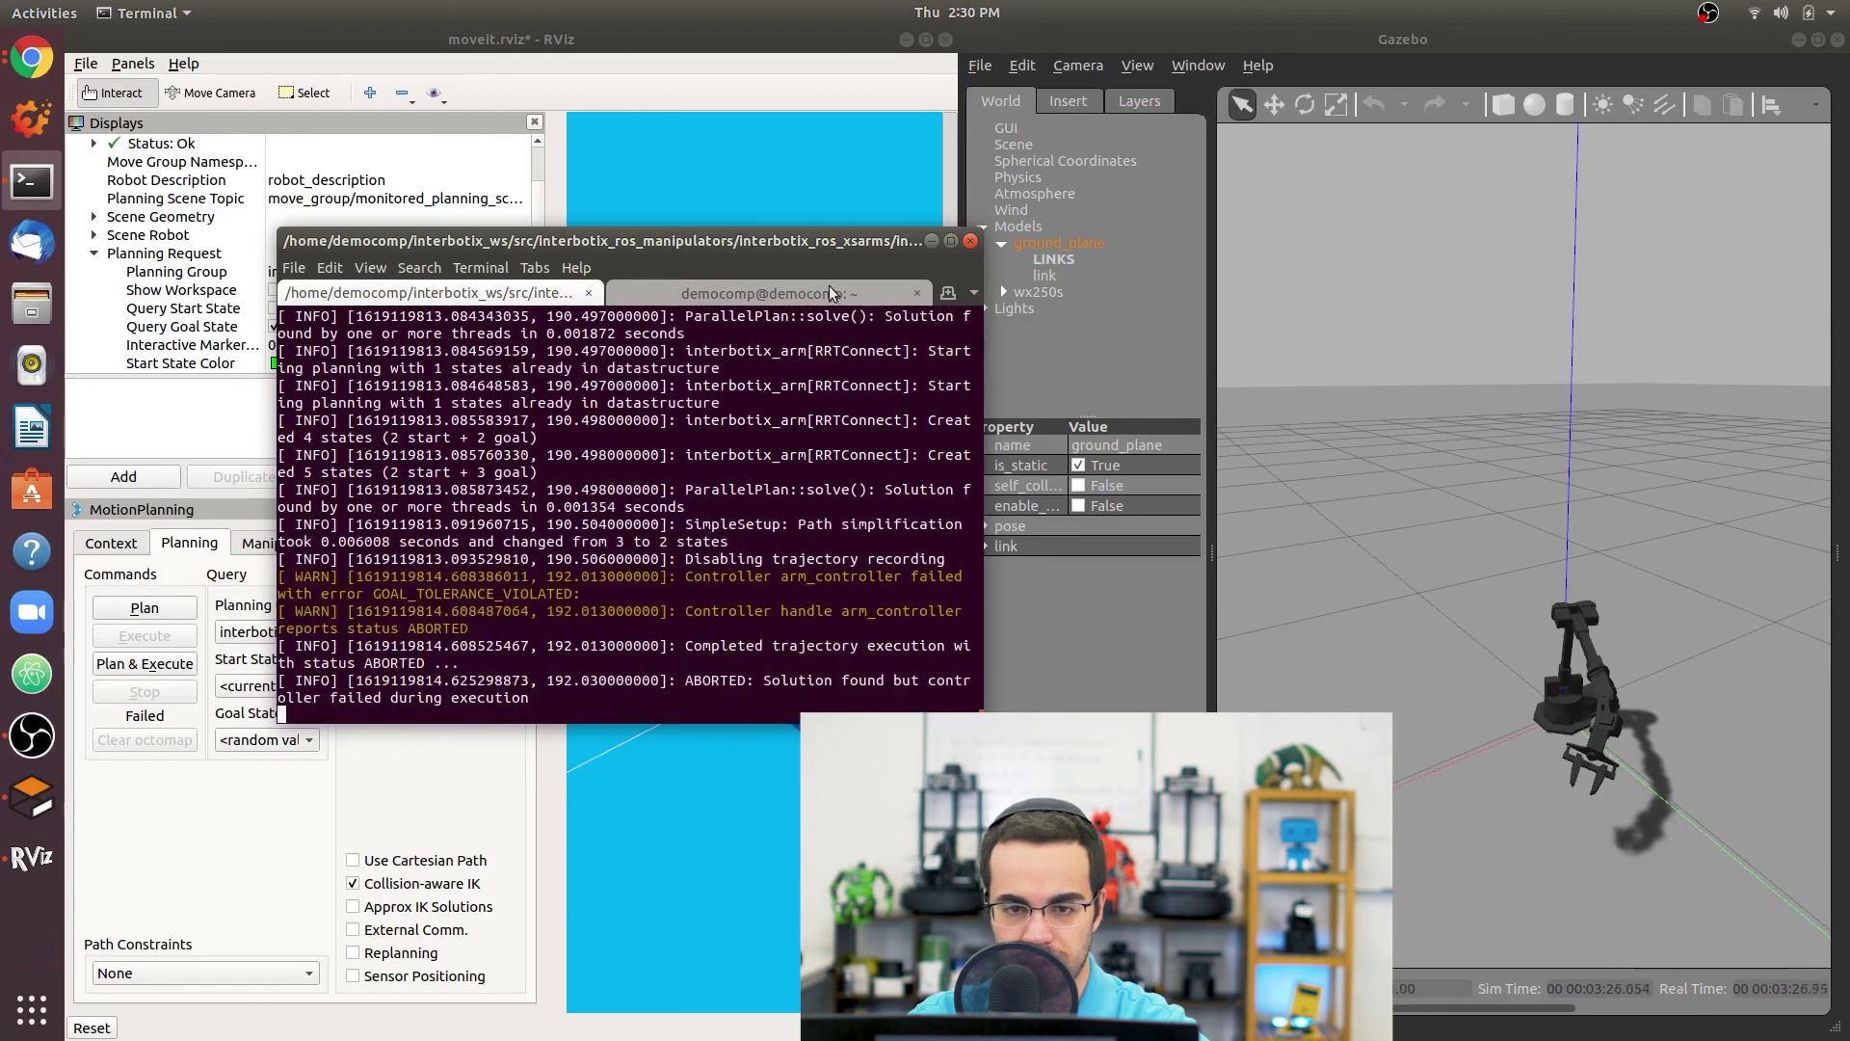
{"action": "left_click_drag", "start_coordinate": [816, 242], "coordinate": [762, 197]}
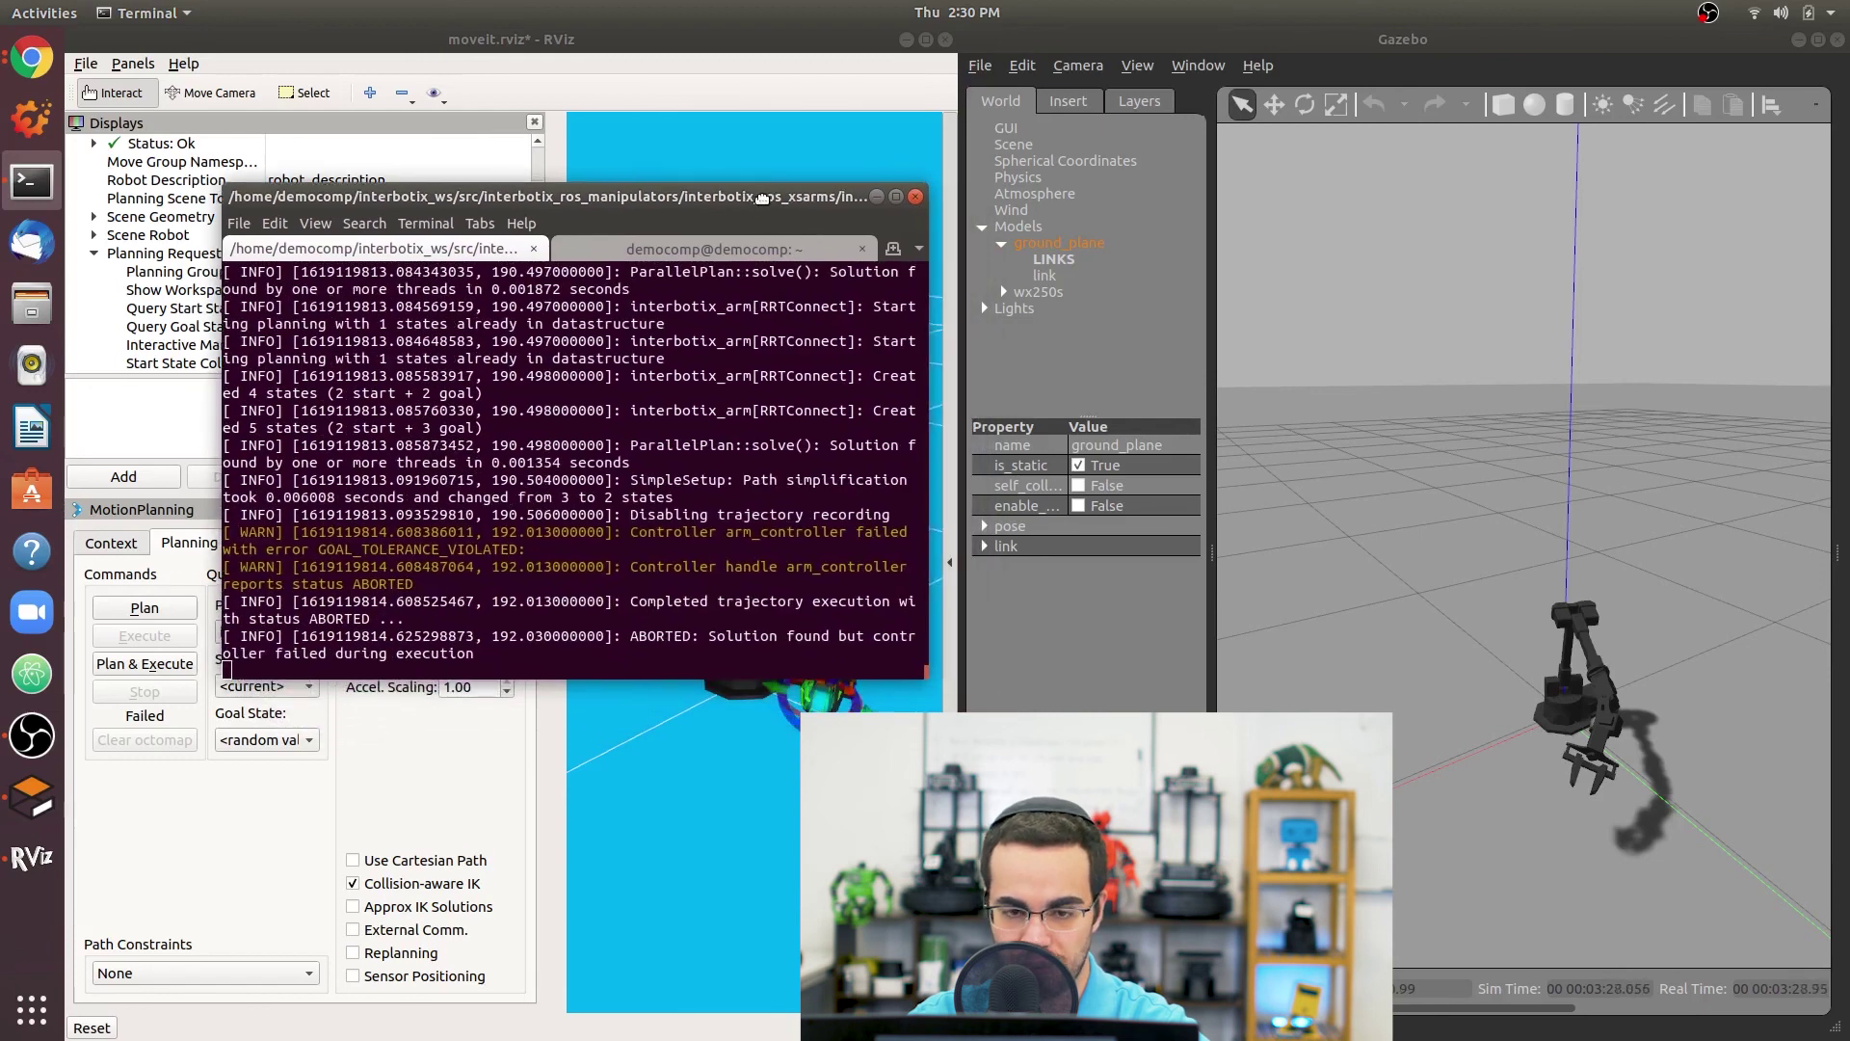
Shift the terminal aside, minimize it and look at the arm's current pose in the RViz view.
{"action": "left_click_drag", "start_coordinate": [761, 198], "coordinate": [802, 237]}
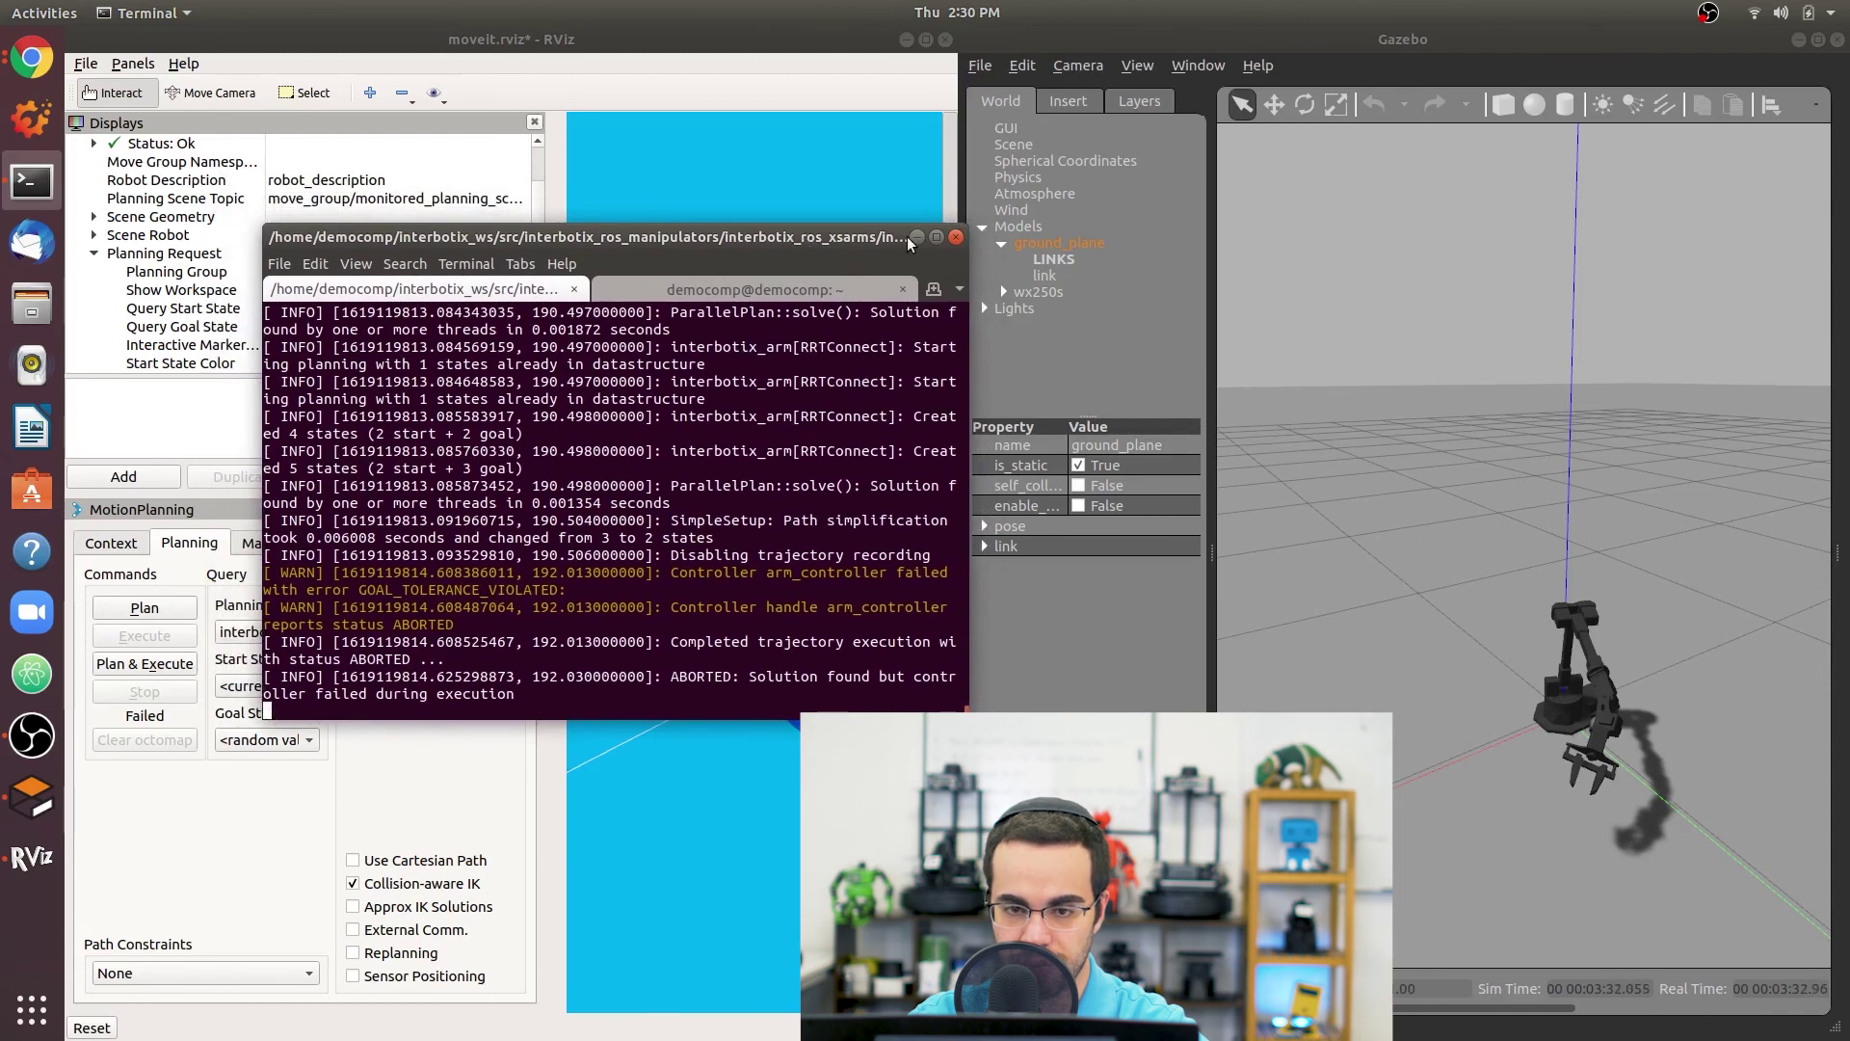
{"action": "left_click", "coordinate": [915, 238]}
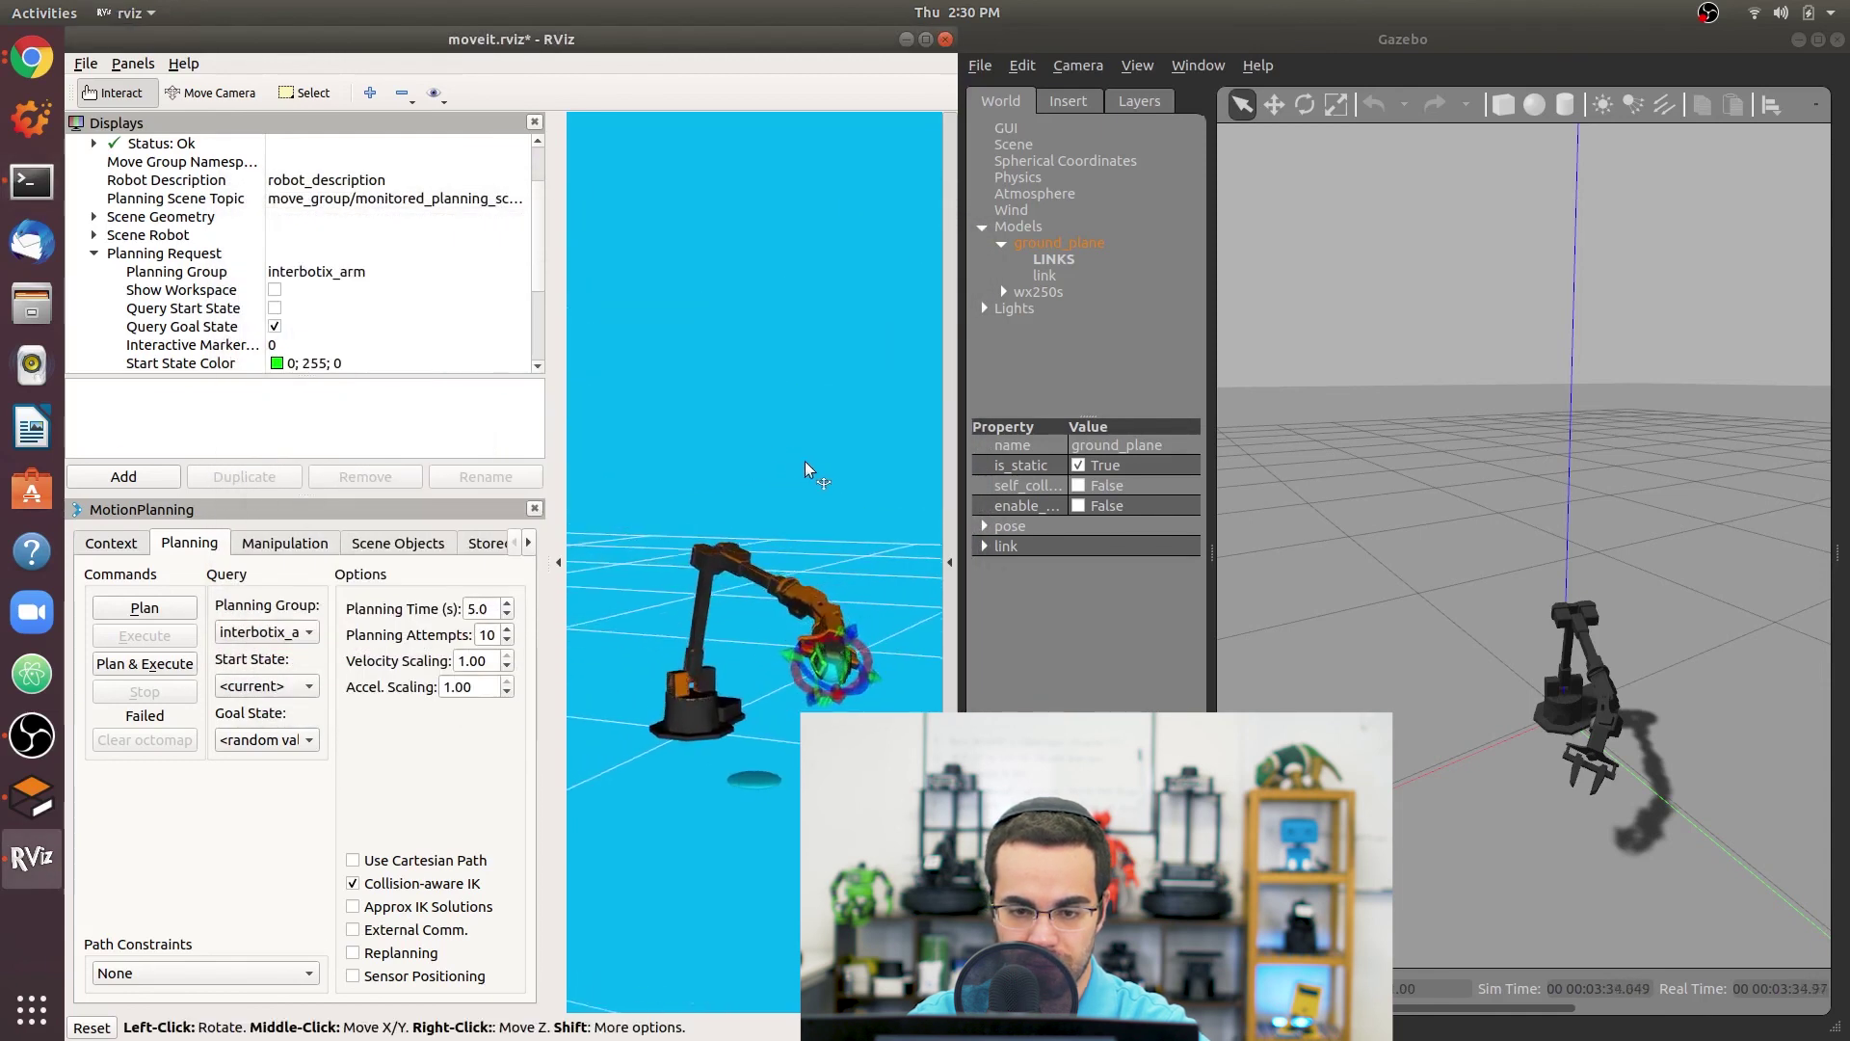
{"action": "left_click_drag", "start_coordinate": [807, 462], "coordinate": [796, 465]}
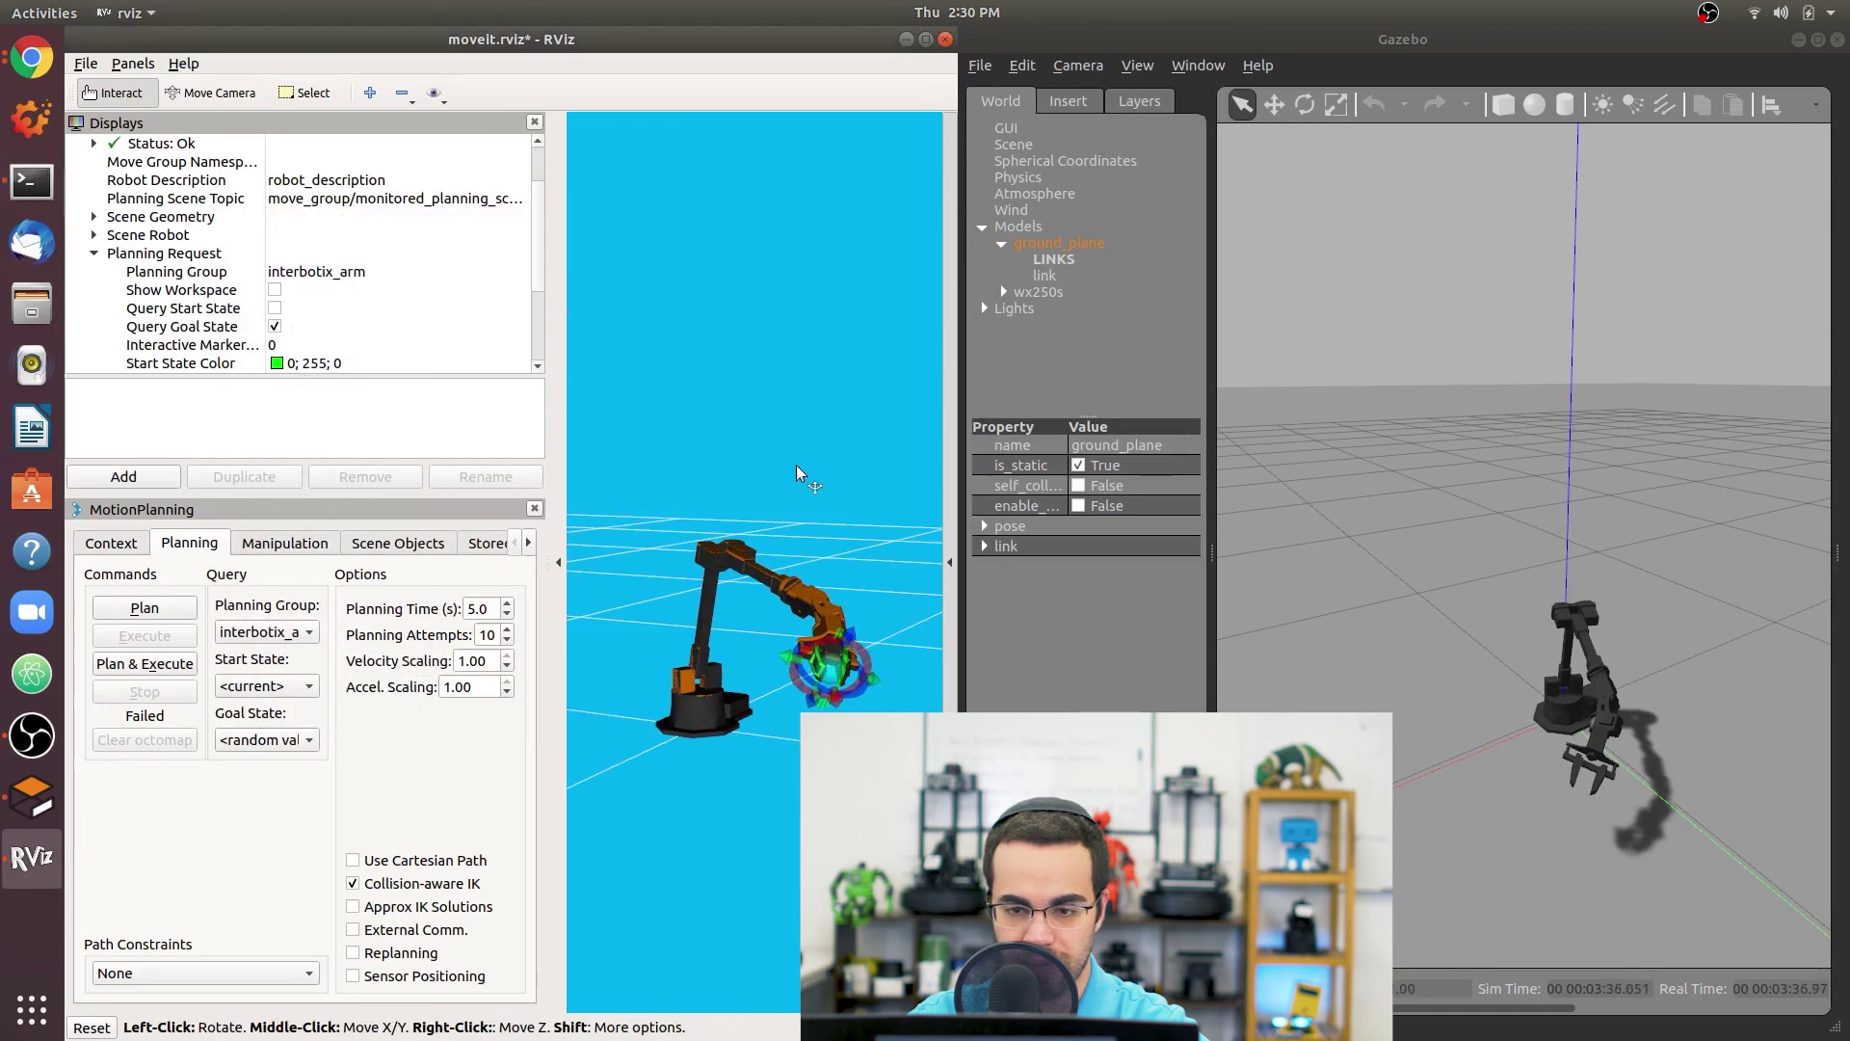
Bring back the terminal, run rostopic list in a new tab and maximize the window to view the arm_controller topics.
{"action": "left_click", "coordinate": [32, 181]}
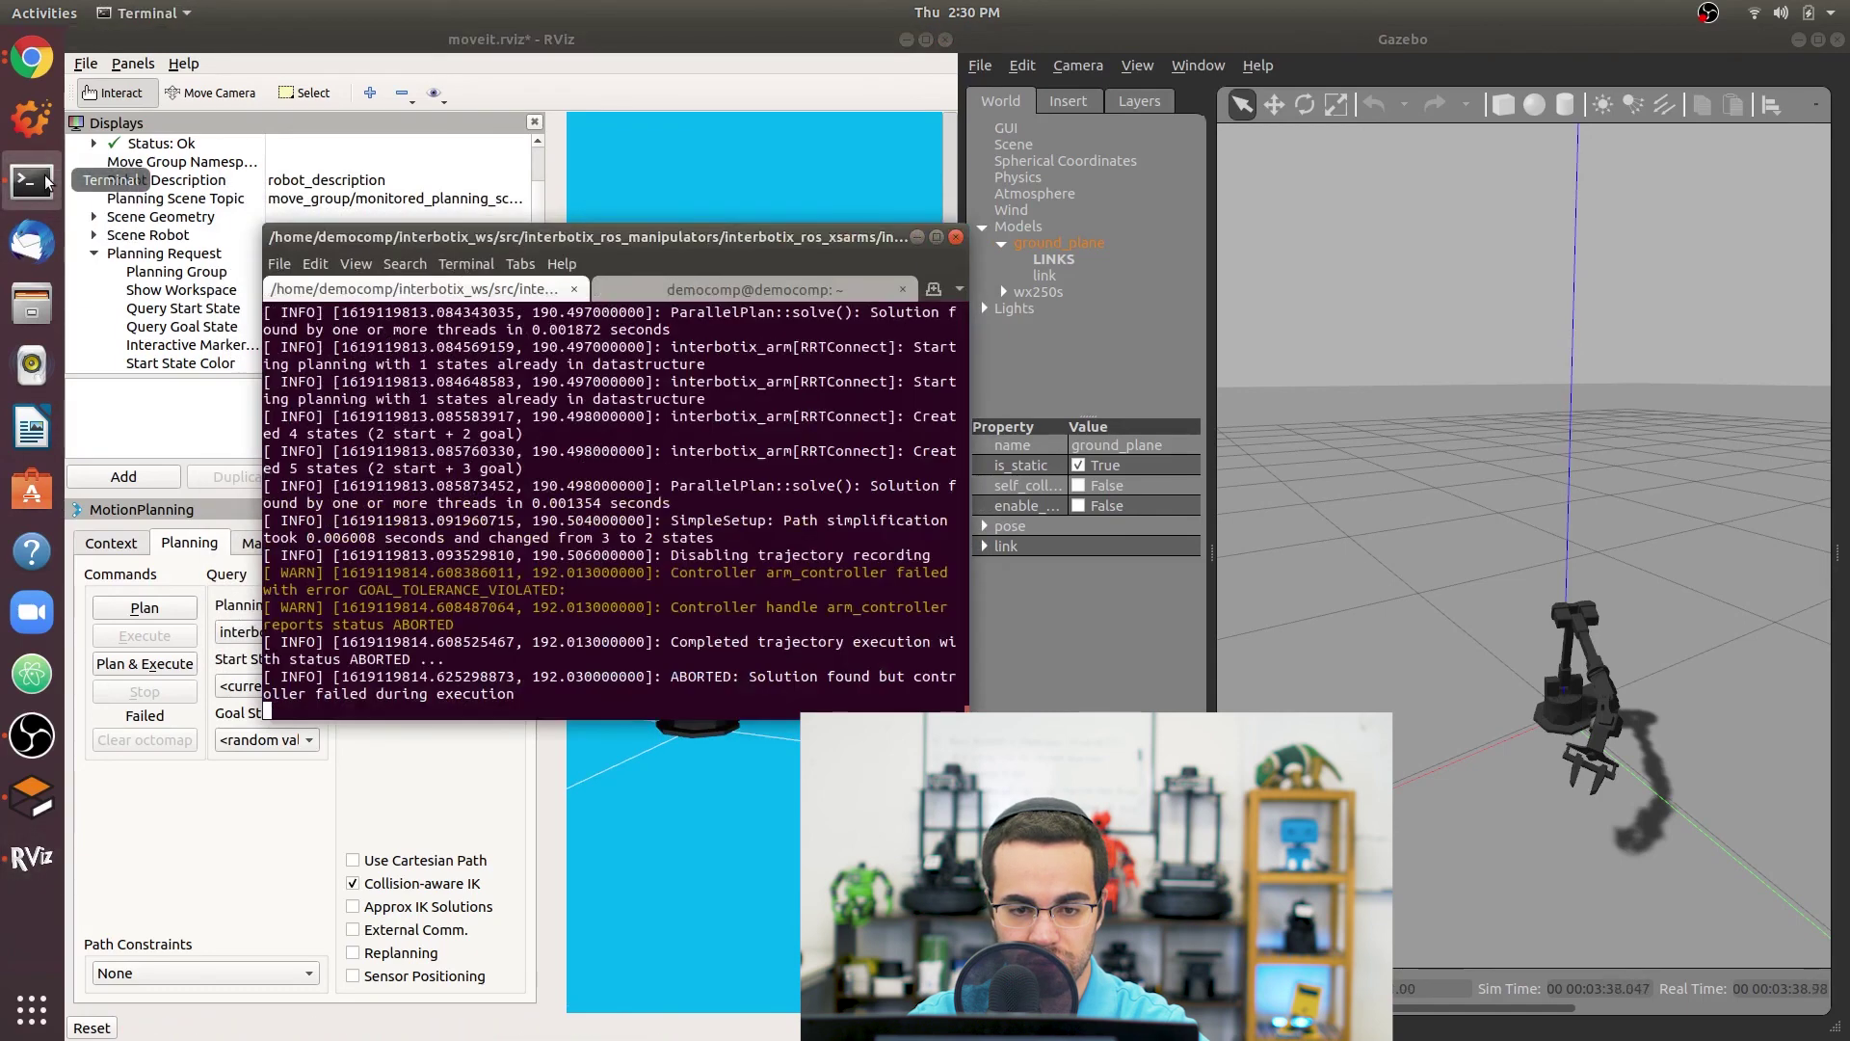
{"action": "key", "text": "ctrl+shift+t"}
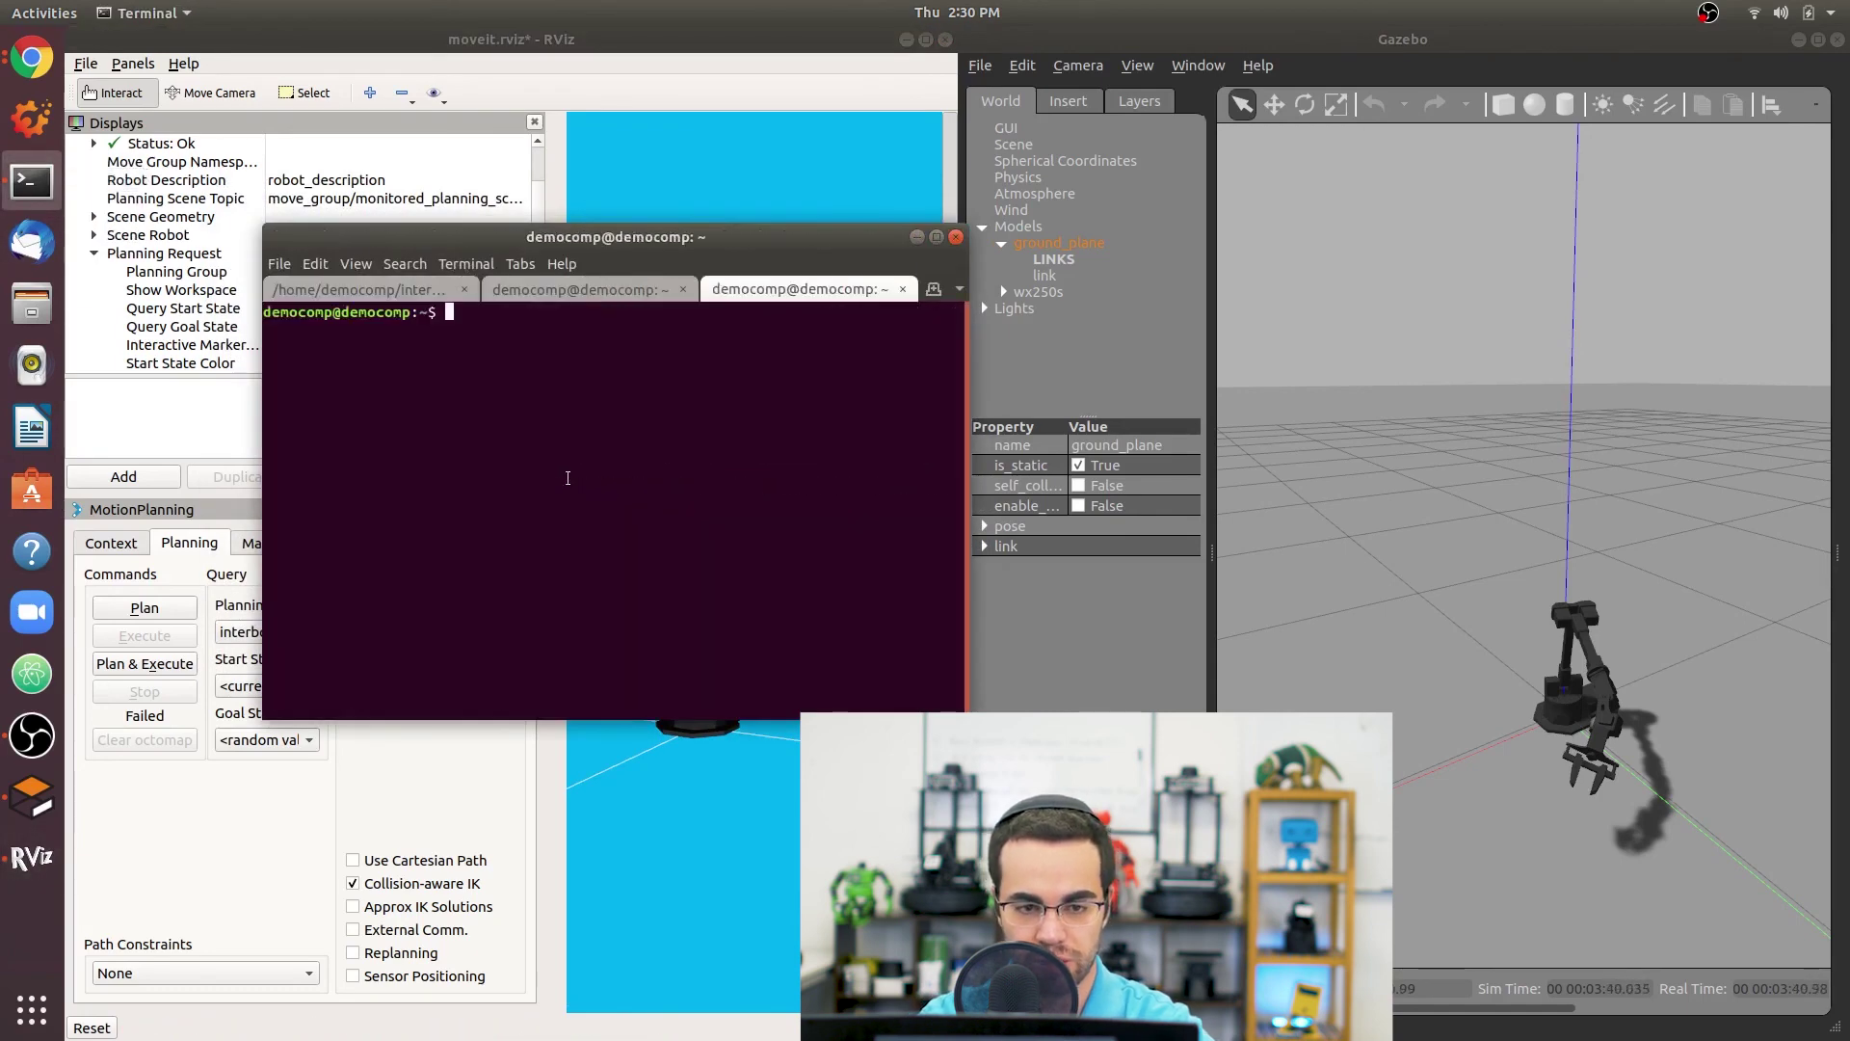
{"action": "type", "text": "rostopic list"}
{"action": "key", "text": "Return"}
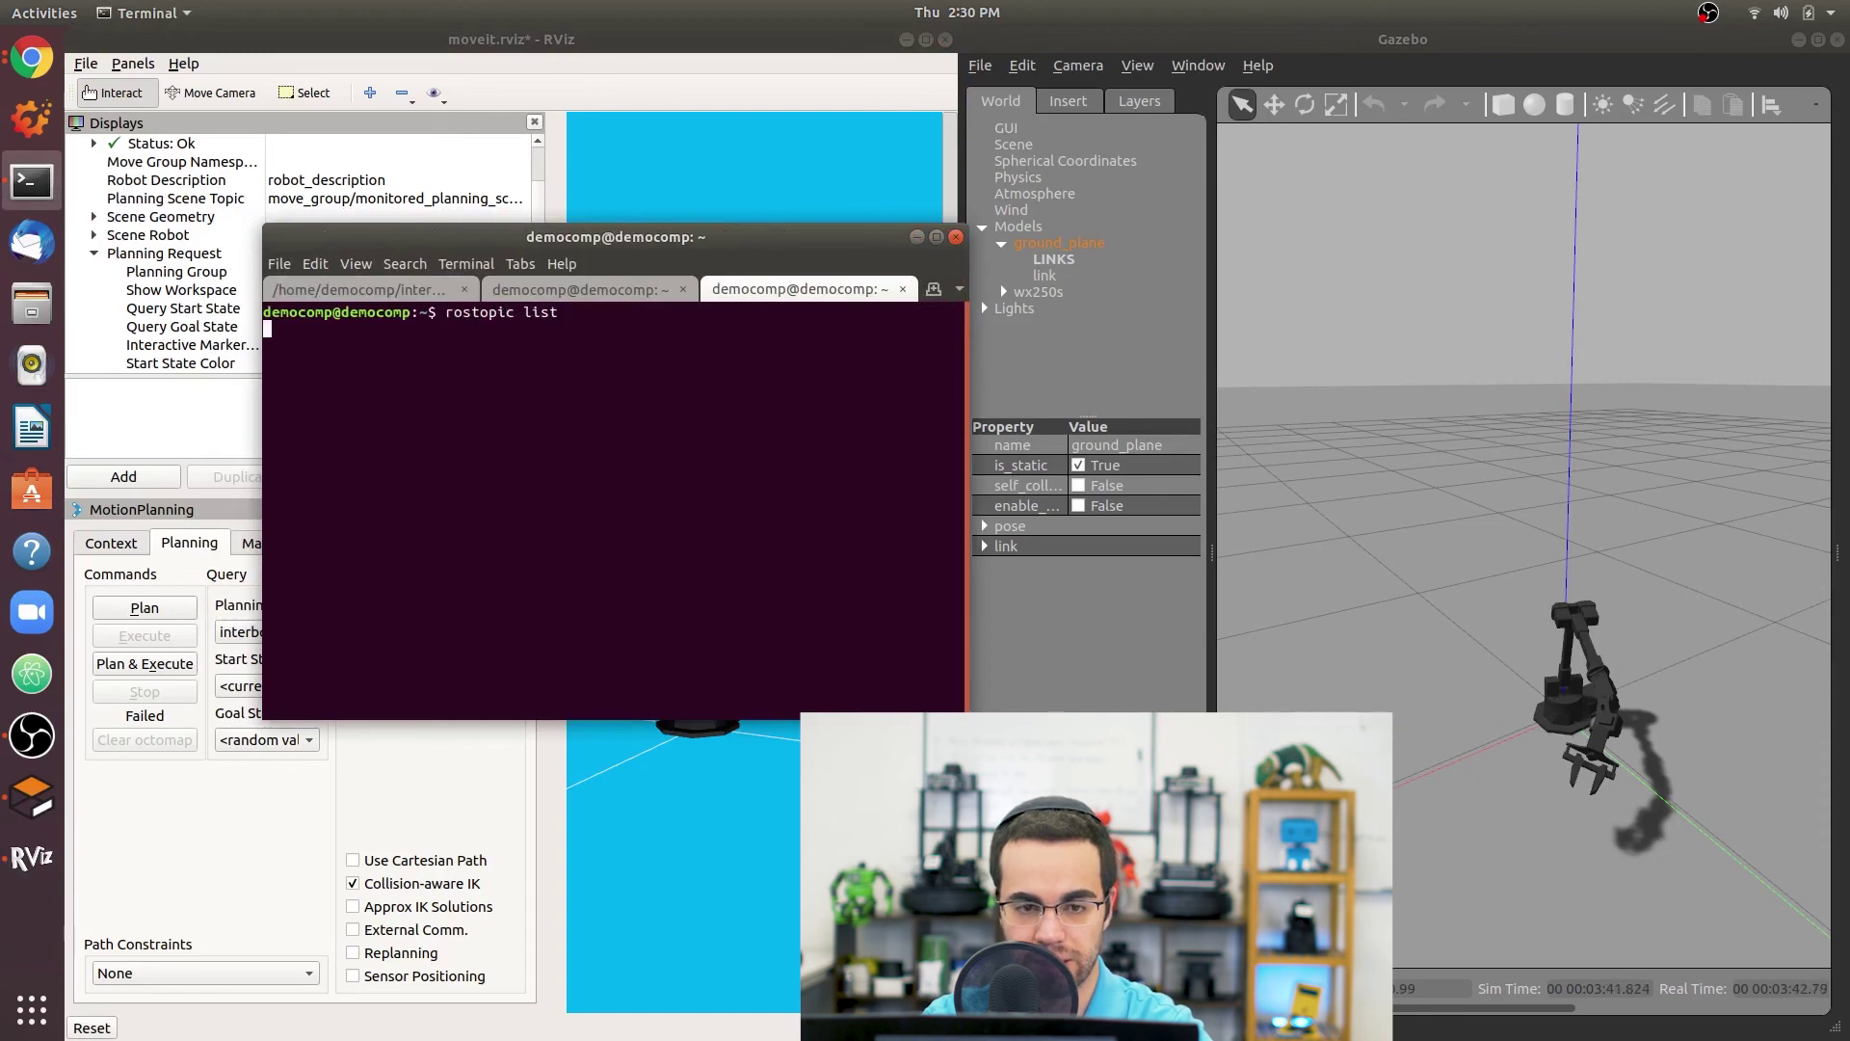
{"action": "left_click", "coordinate": [934, 237]}
{"action": "scroll", "coordinate": [828, 435], "scroll_direction": "up", "scroll_amount": 15}
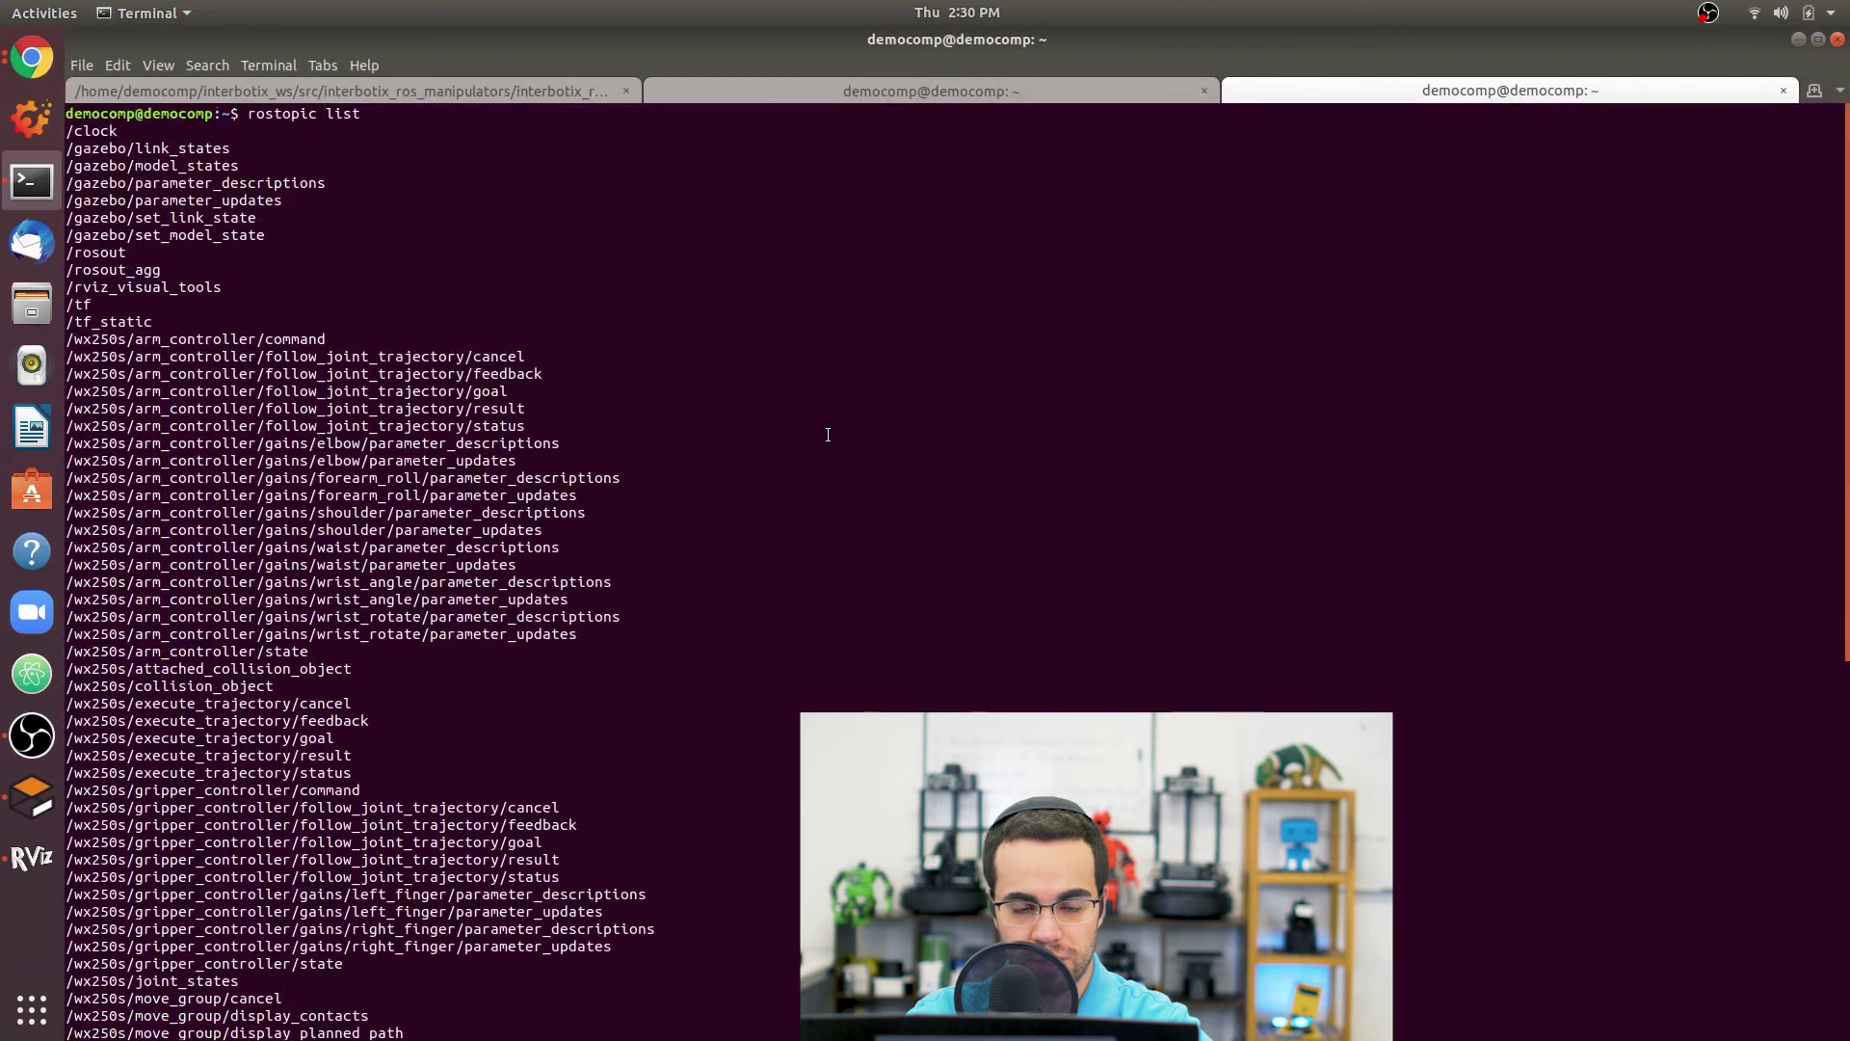
{"action": "scroll", "coordinate": [828, 435], "scroll_direction": "down", "scroll_amount": 2}
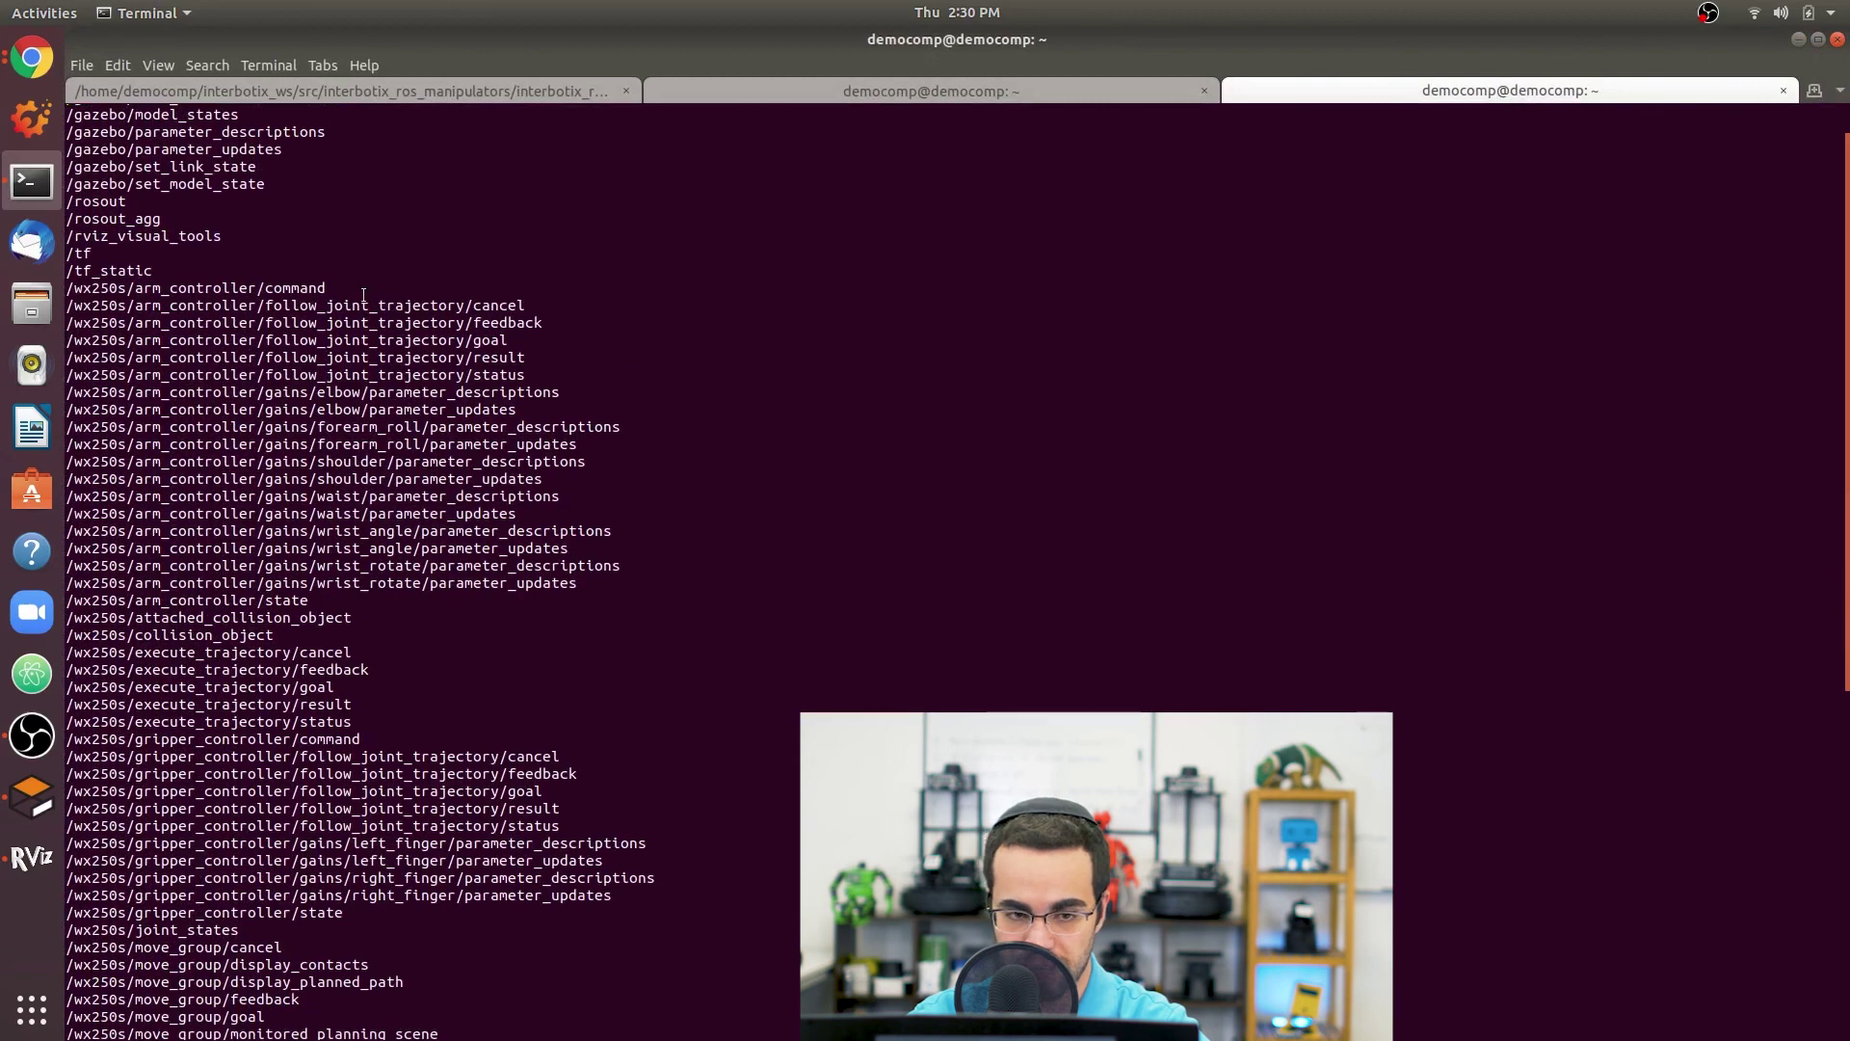
Examine the arm_controller follow_joint_trajectory topics, highlighting the whole group and finally only the goal topic.
{"action": "left_click_drag", "start_coordinate": [532, 377], "coordinate": [55, 304]}
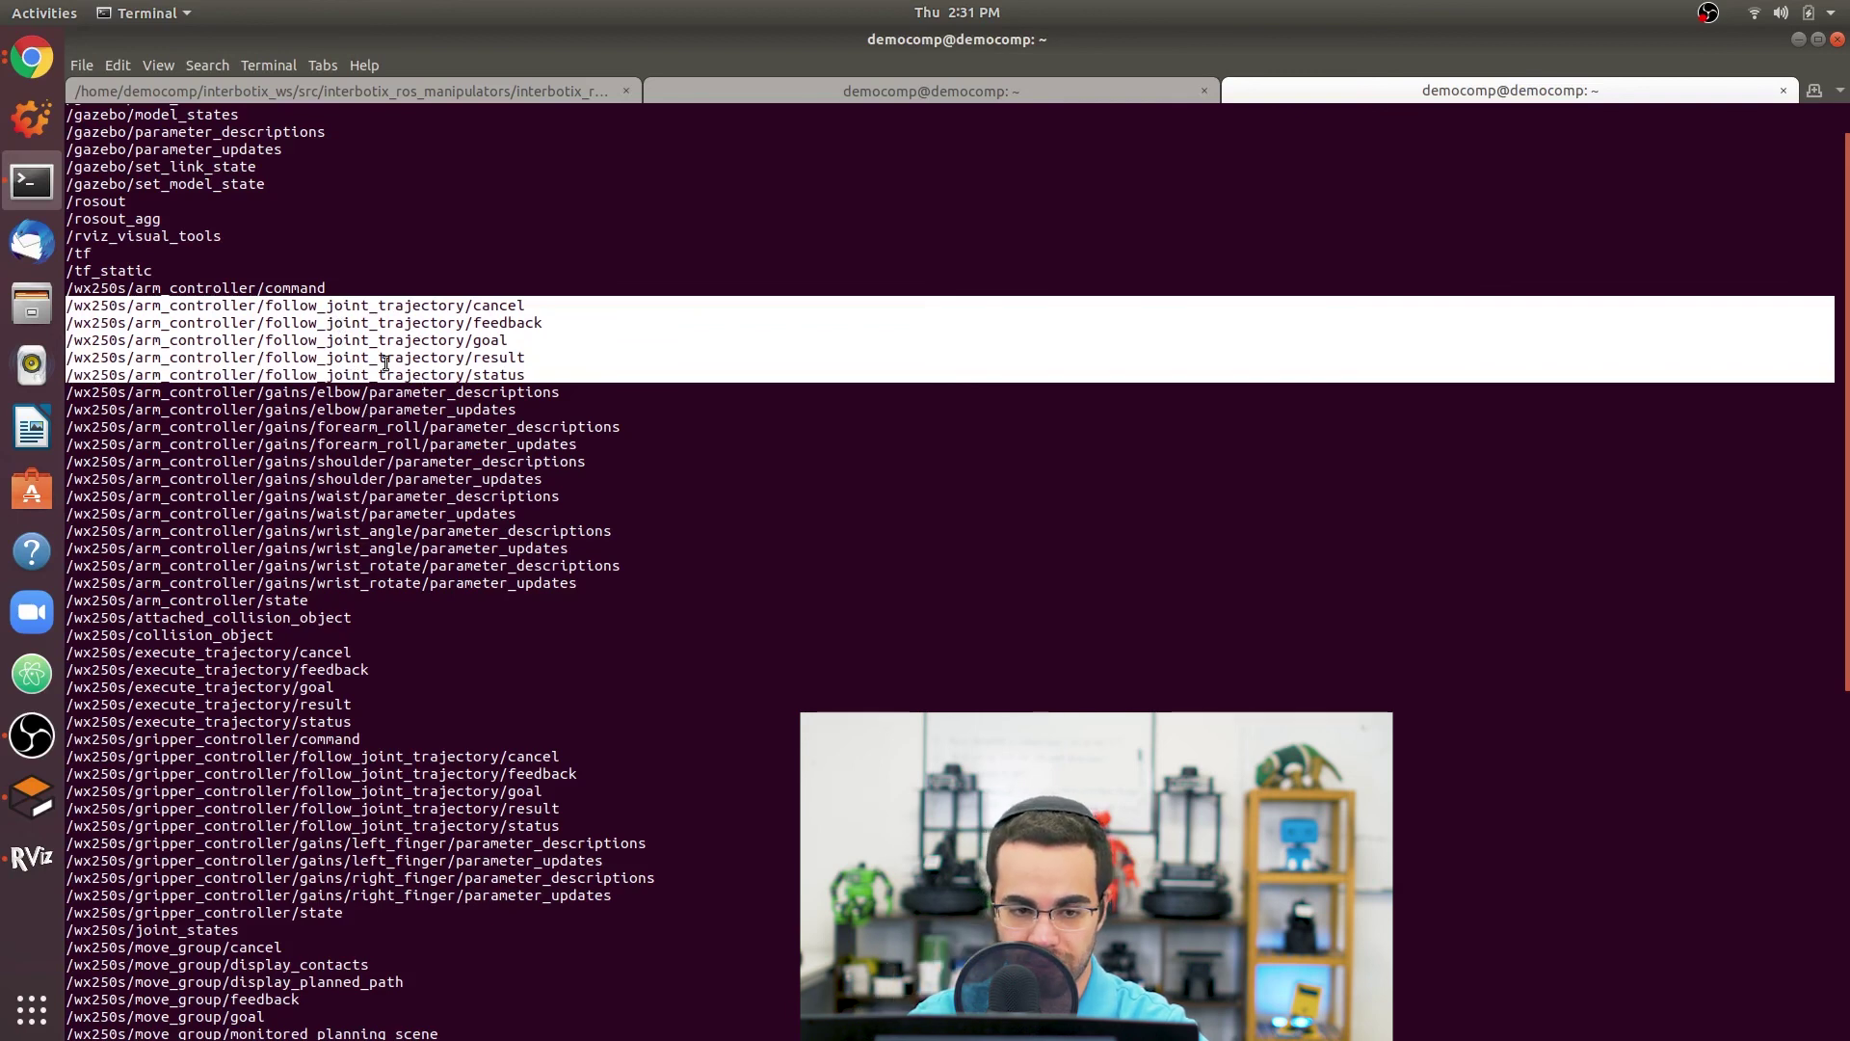
{"action": "left_click", "coordinate": [456, 347]}
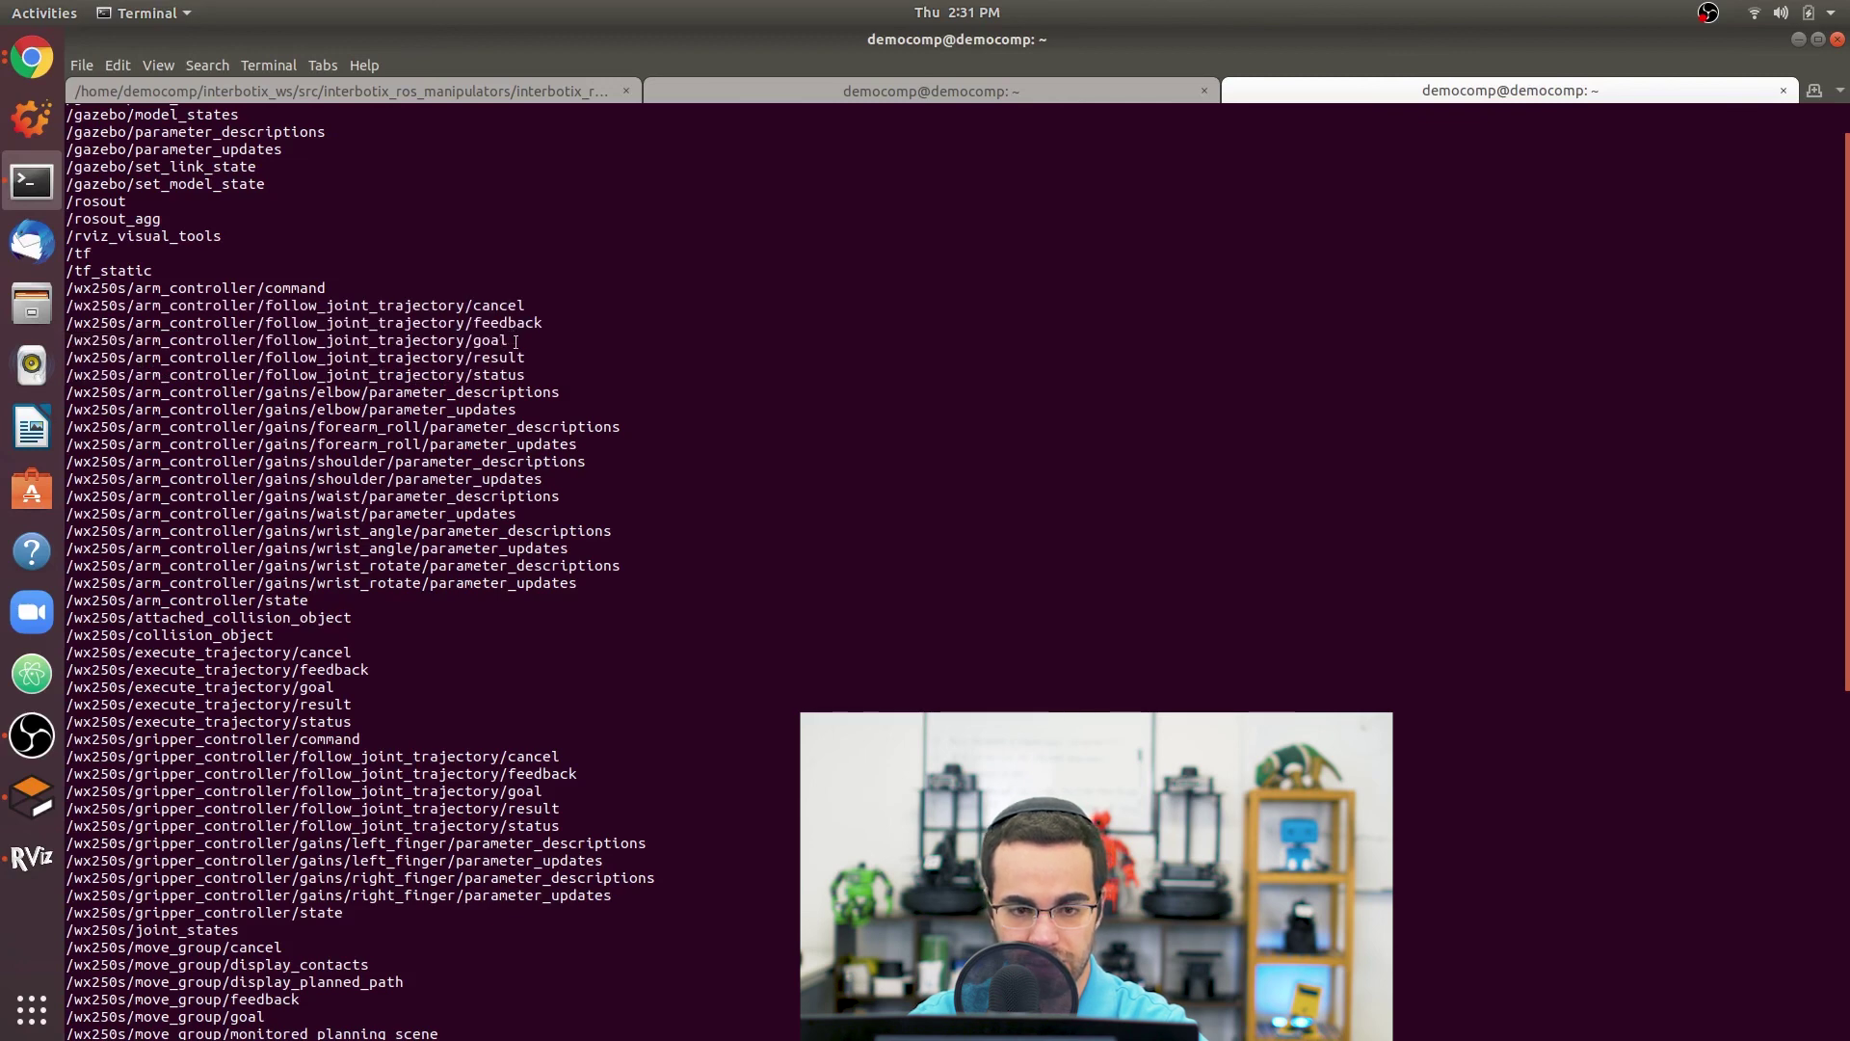
{"action": "left_click_drag", "start_coordinate": [522, 340], "coordinate": [57, 344]}
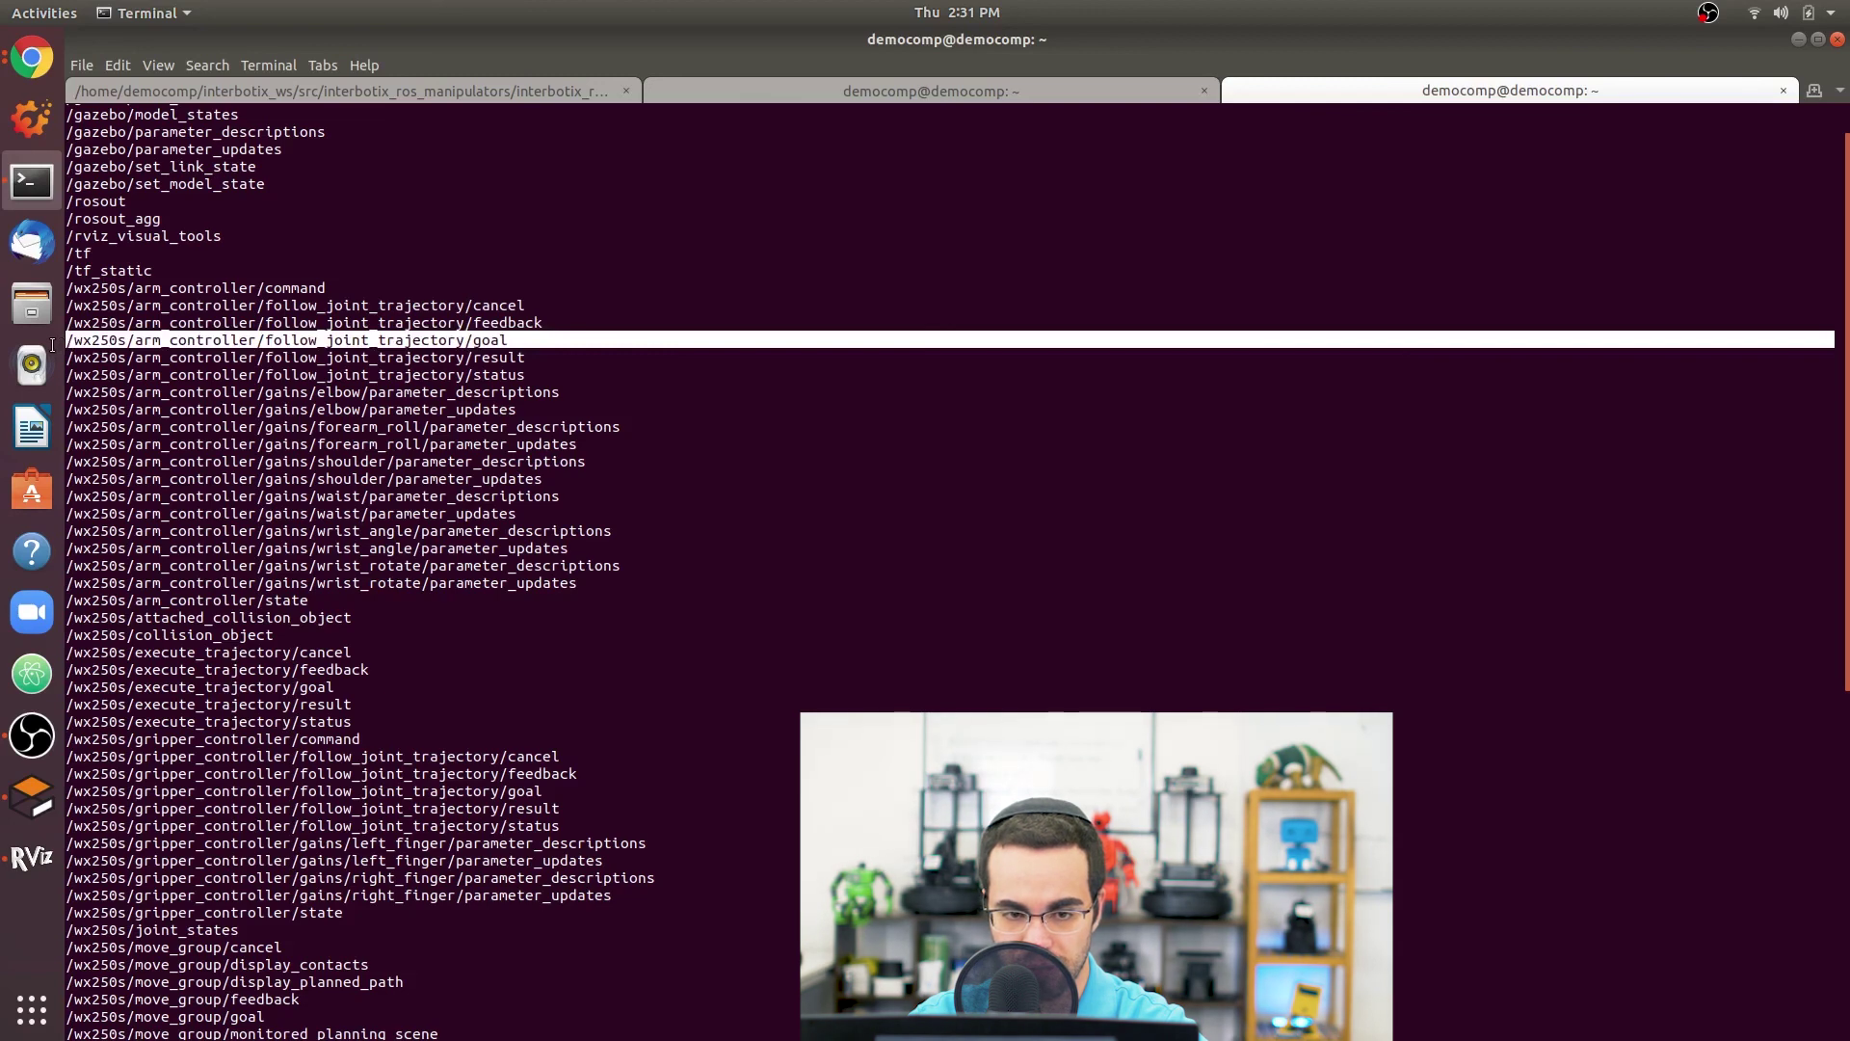
{"action": "scroll", "coordinate": [491, 443], "scroll_direction": "up", "scroll_amount": 1}
{"action": "scroll", "coordinate": [490, 444], "scroll_direction": "down", "scroll_amount": 1}
{"action": "scroll", "coordinate": [491, 444], "scroll_direction": "down", "scroll_amount": 1}
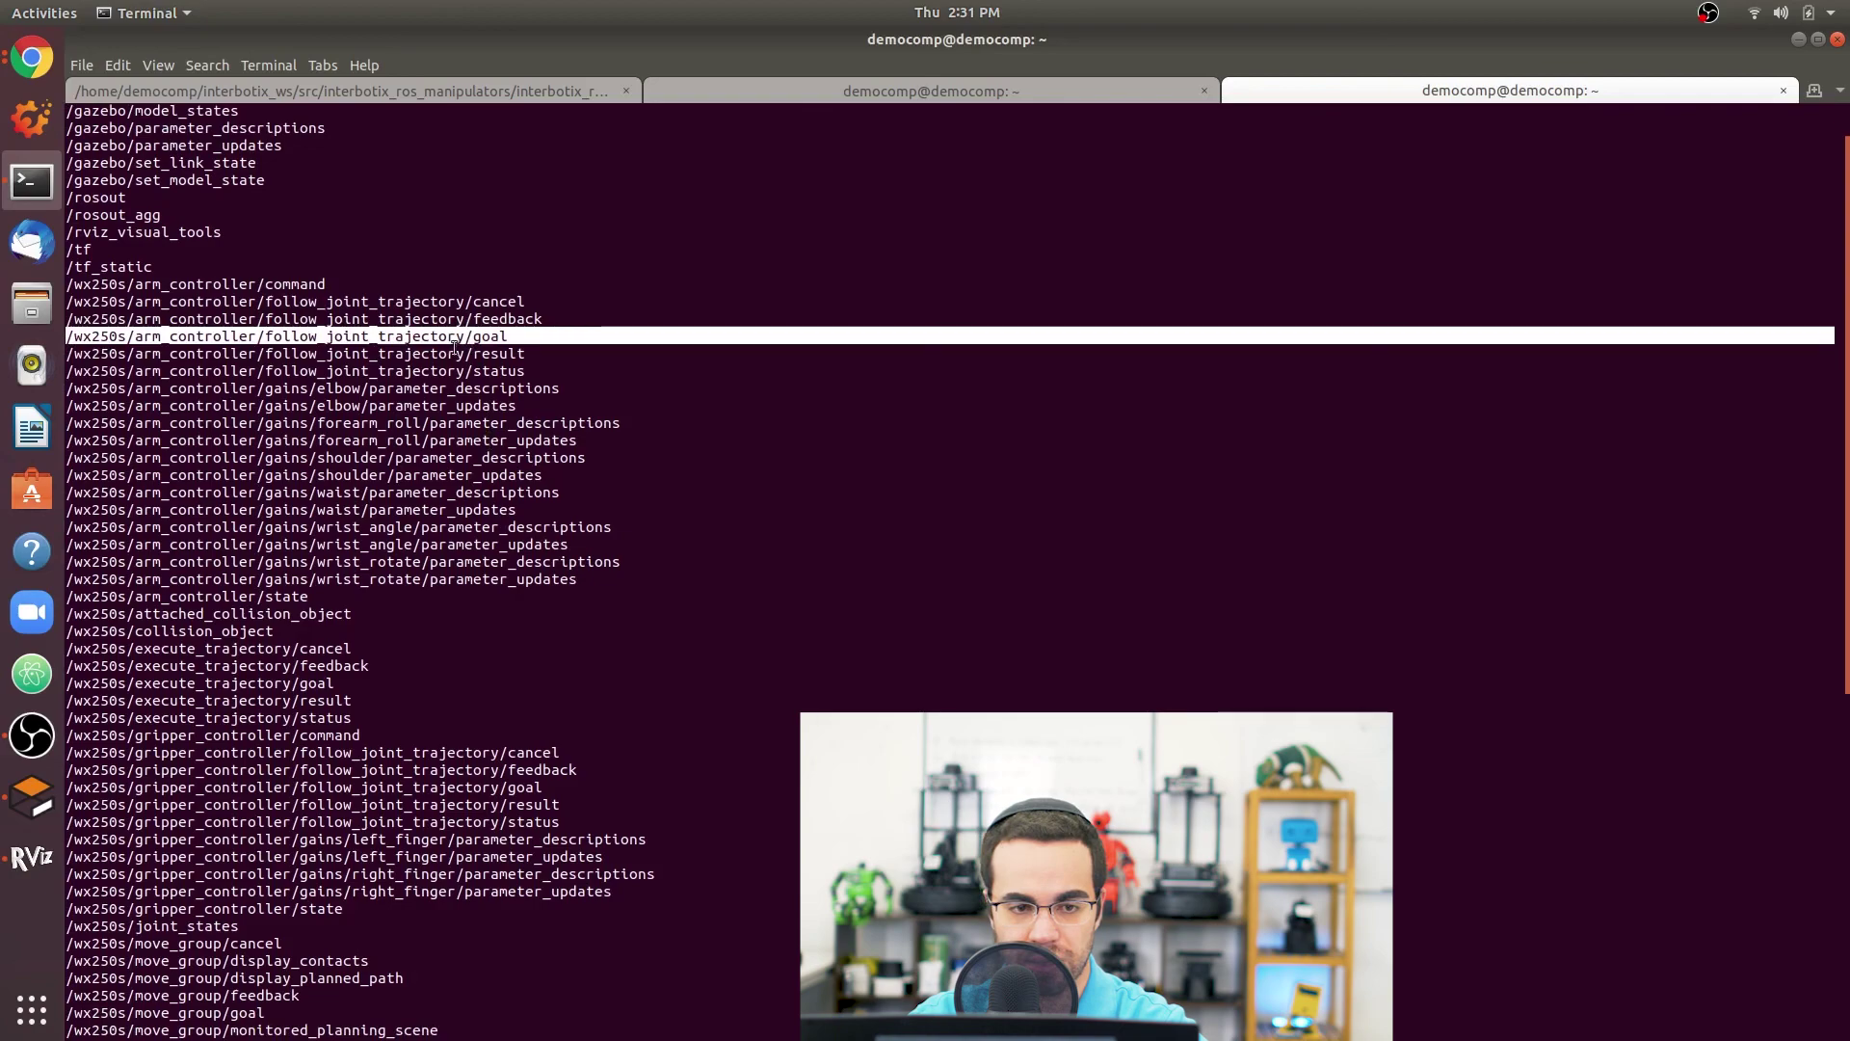
Tile the topic list window beside Gazebo and place a new terminal window over the Gazebo view.
{"action": "left_click_drag", "start_coordinate": [1366, 4], "coordinate": [3, 310]}
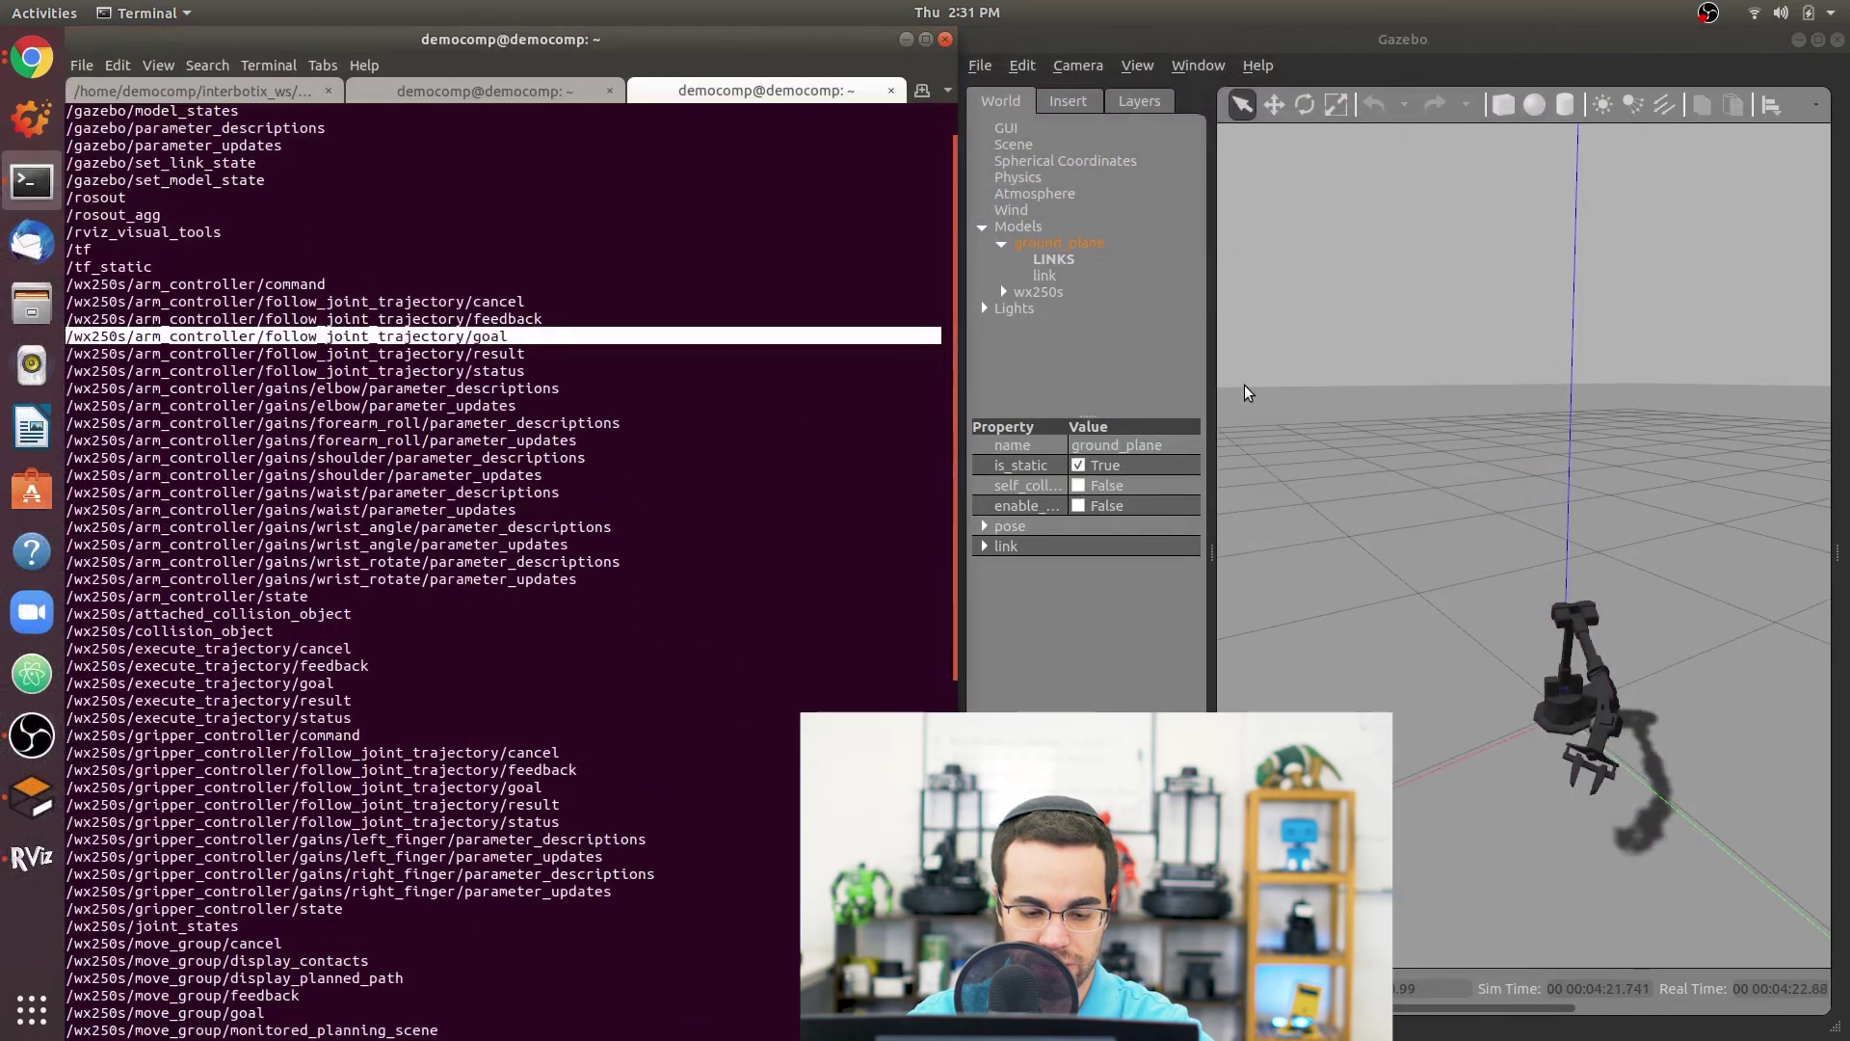
{"action": "key", "text": "ctrl+alt+t"}
{"action": "left_click_drag", "start_coordinate": [714, 84], "coordinate": [1634, 291]}
Run rostopic echo /wx250s/arm_controller/follow_joint_trajectory/goal in the new terminal.
{"action": "type", "text": "rostopic ech"}
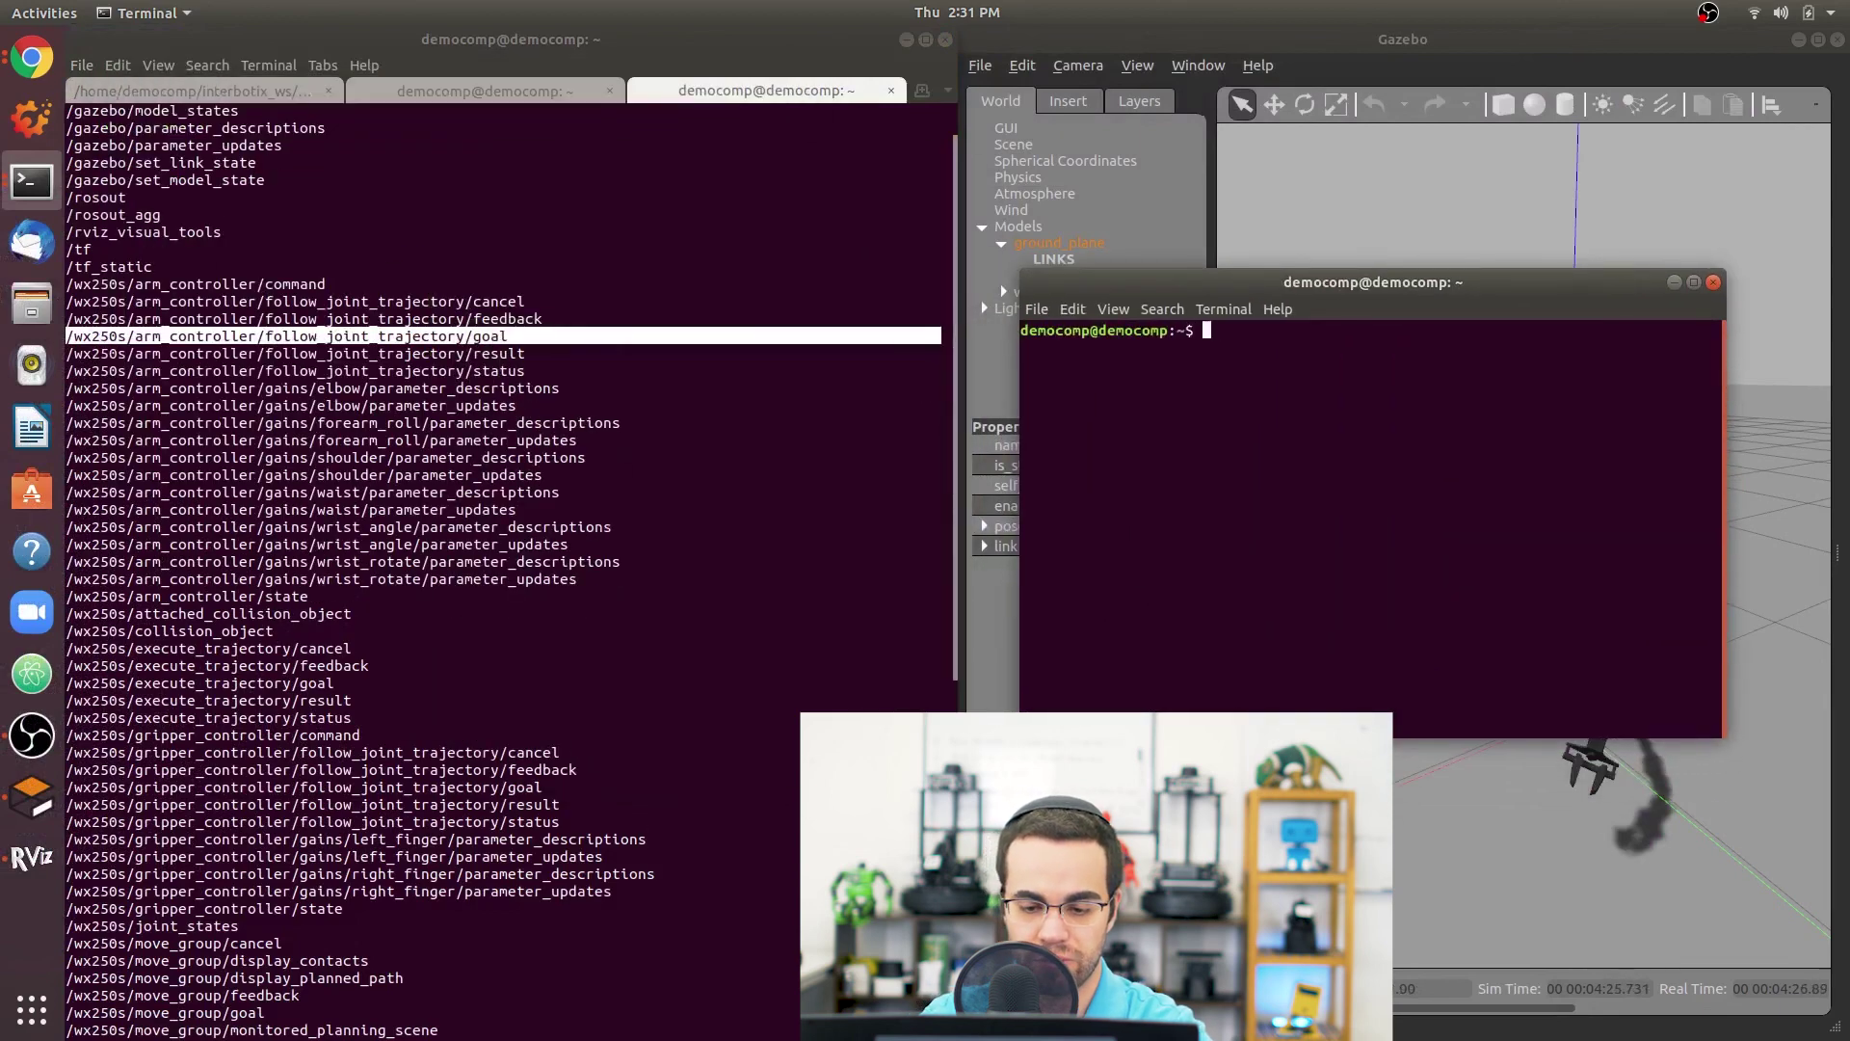
{"action": "type", "text": "o /wx"}
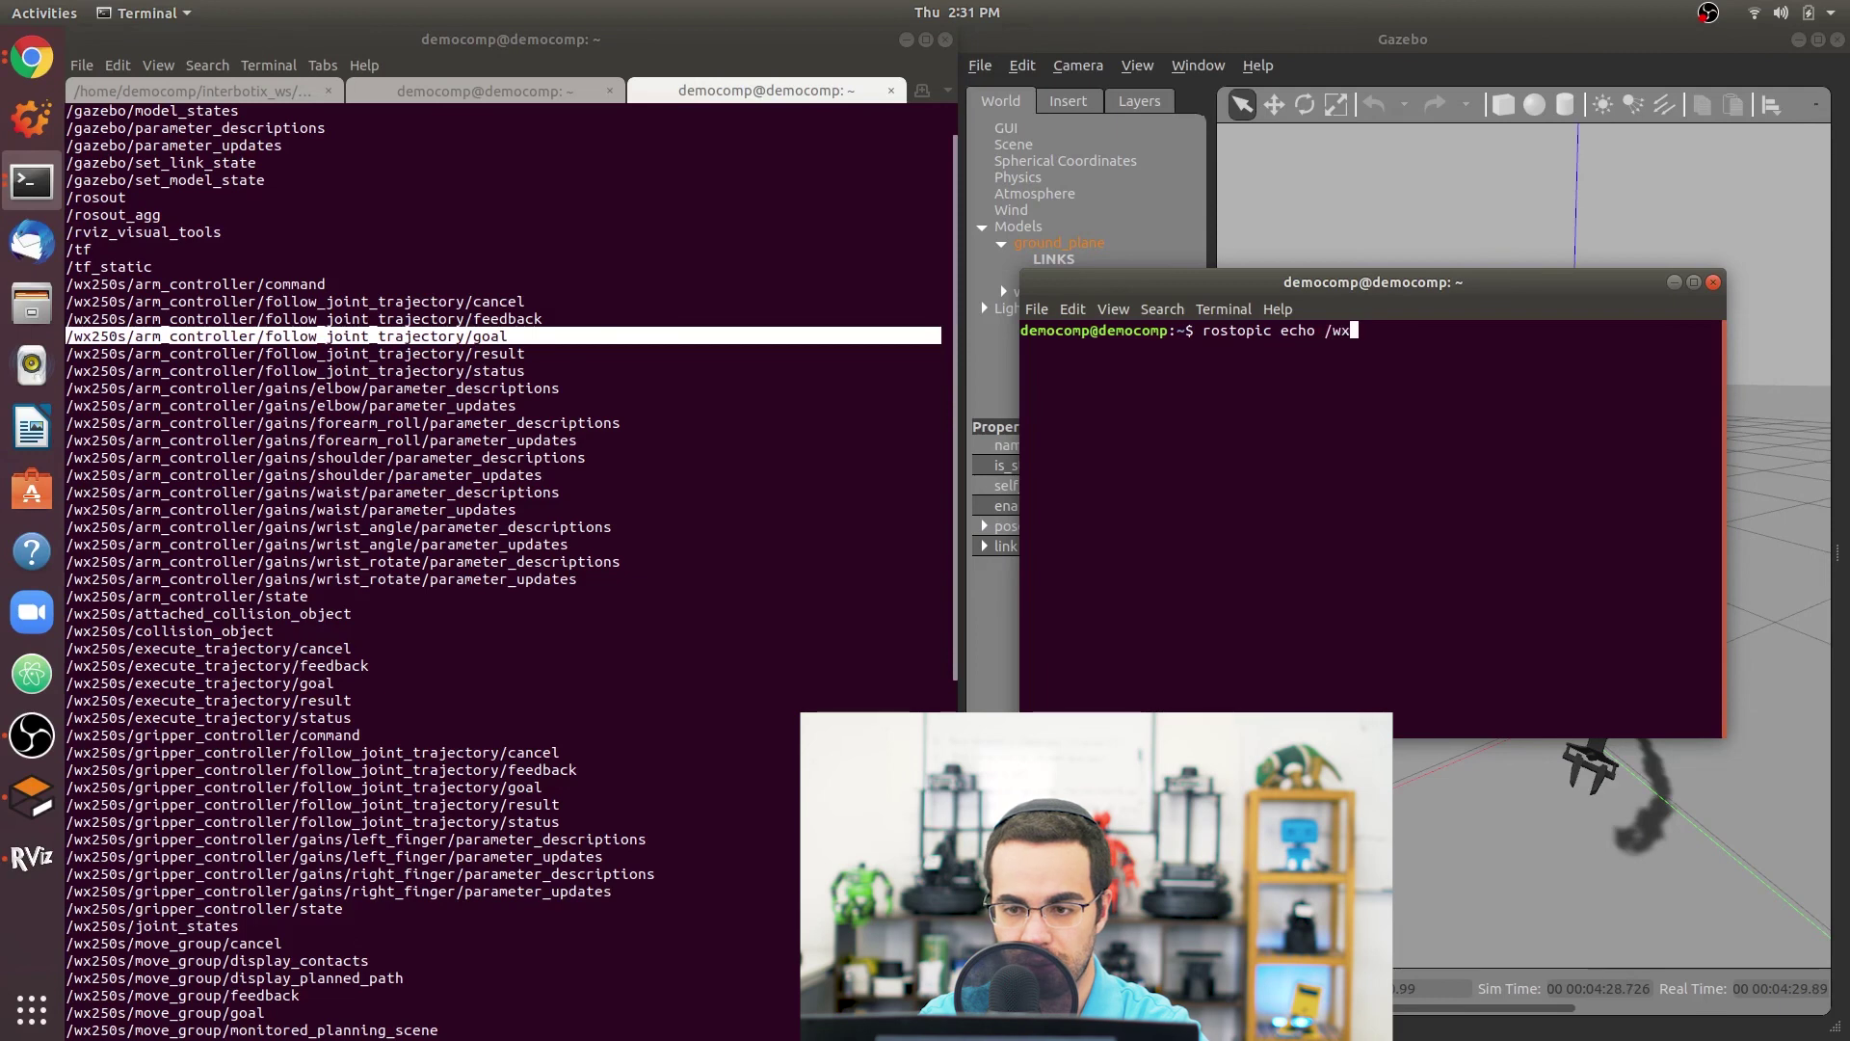
{"action": "key", "text": "Tab"}
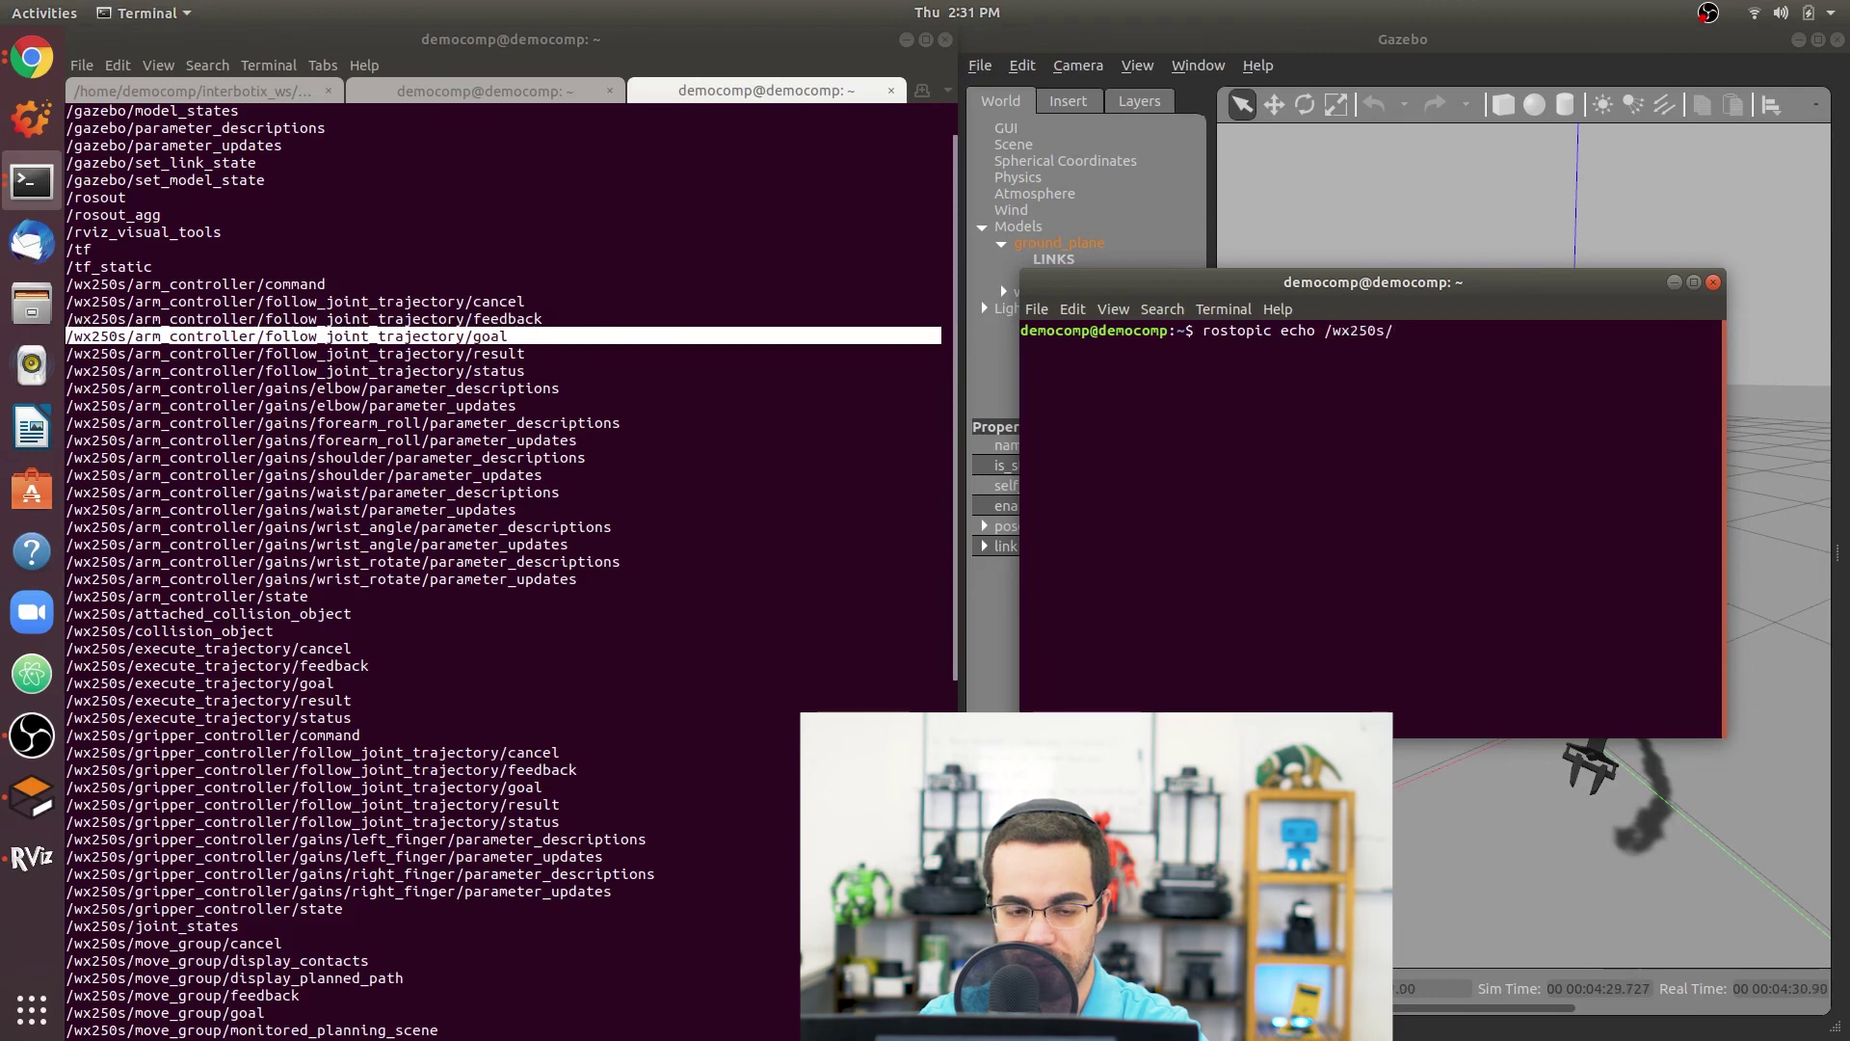
{"action": "type", "text": "arm_con"}
{"action": "key", "text": "Tab"}
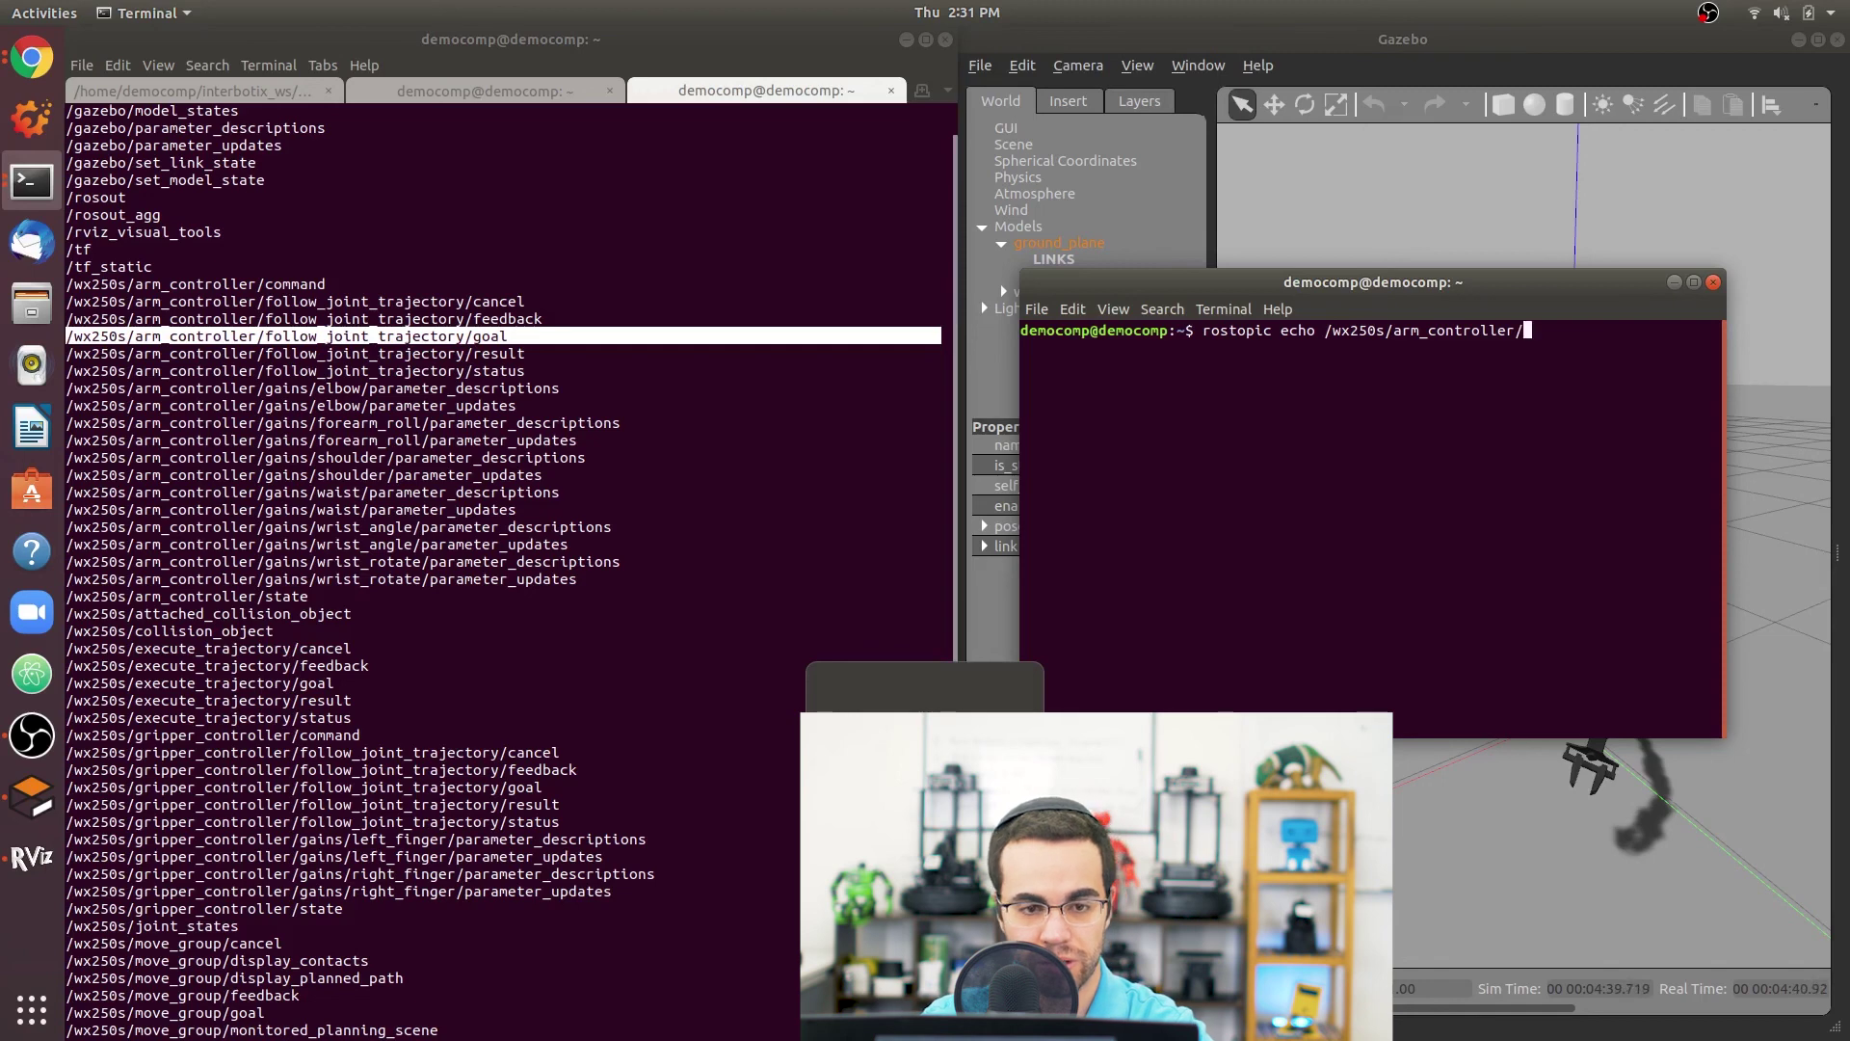
{"action": "type", "text": "folo"}
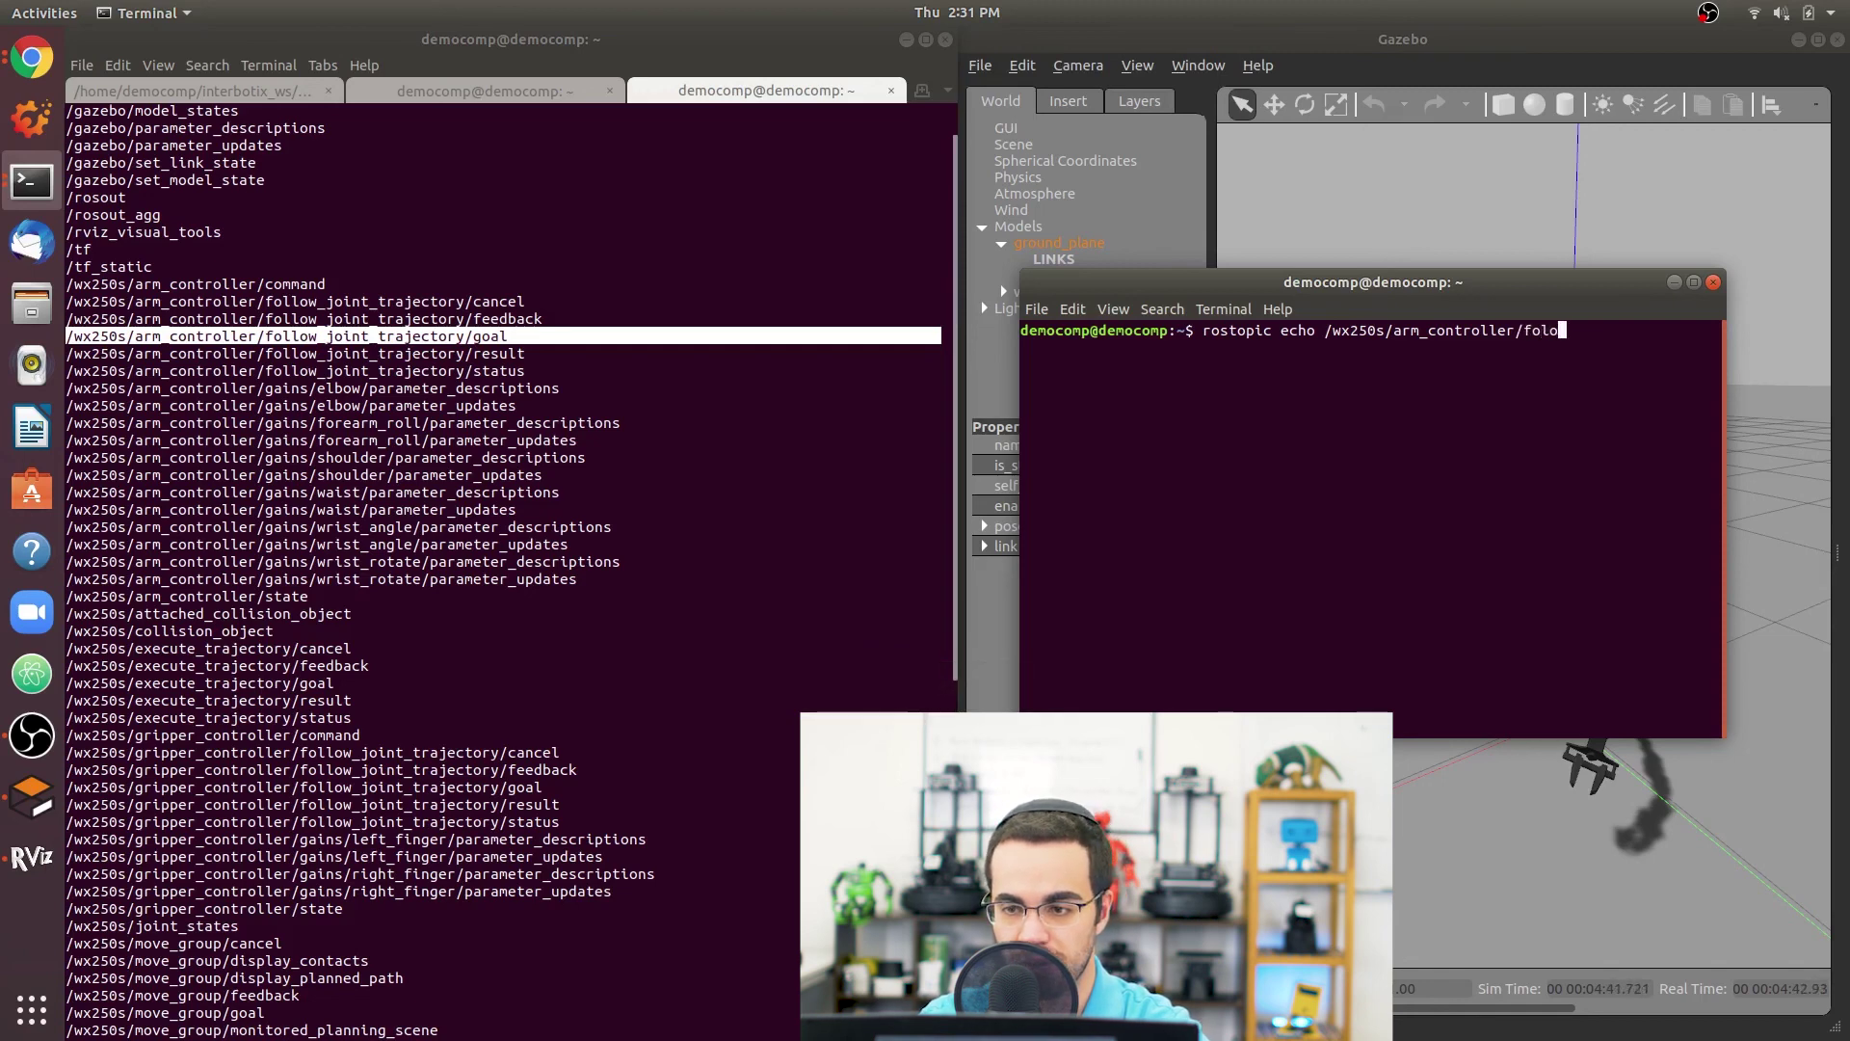
{"action": "key", "text": "BackSpace"}
{"action": "type", "text": "lo"}
{"action": "key", "text": "Tab"}
{"action": "type", "text": "g"}
{"action": "key", "text": "Tab"}
{"action": "key", "text": "Return"}
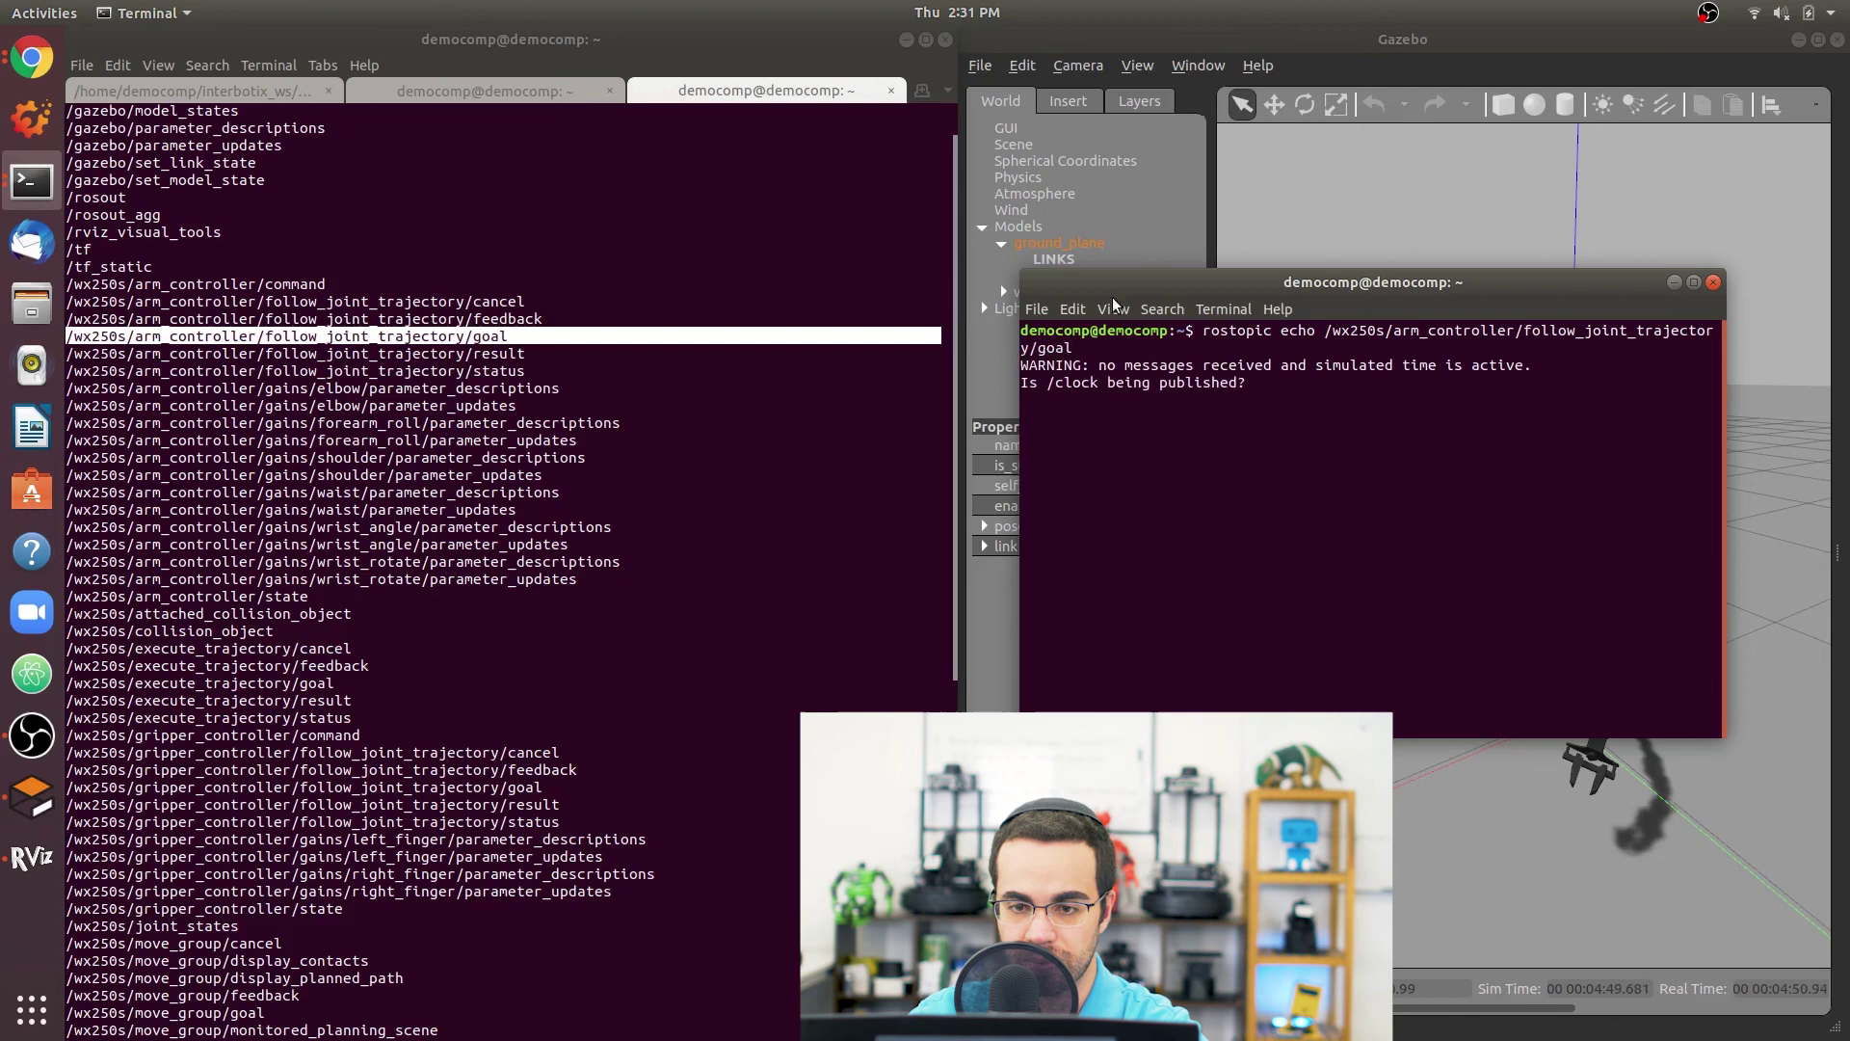
Switch to RViz and generate a new goal pose by choosing <random valid> as the goal state twice.
{"action": "left_click", "coordinate": [14, 858]}
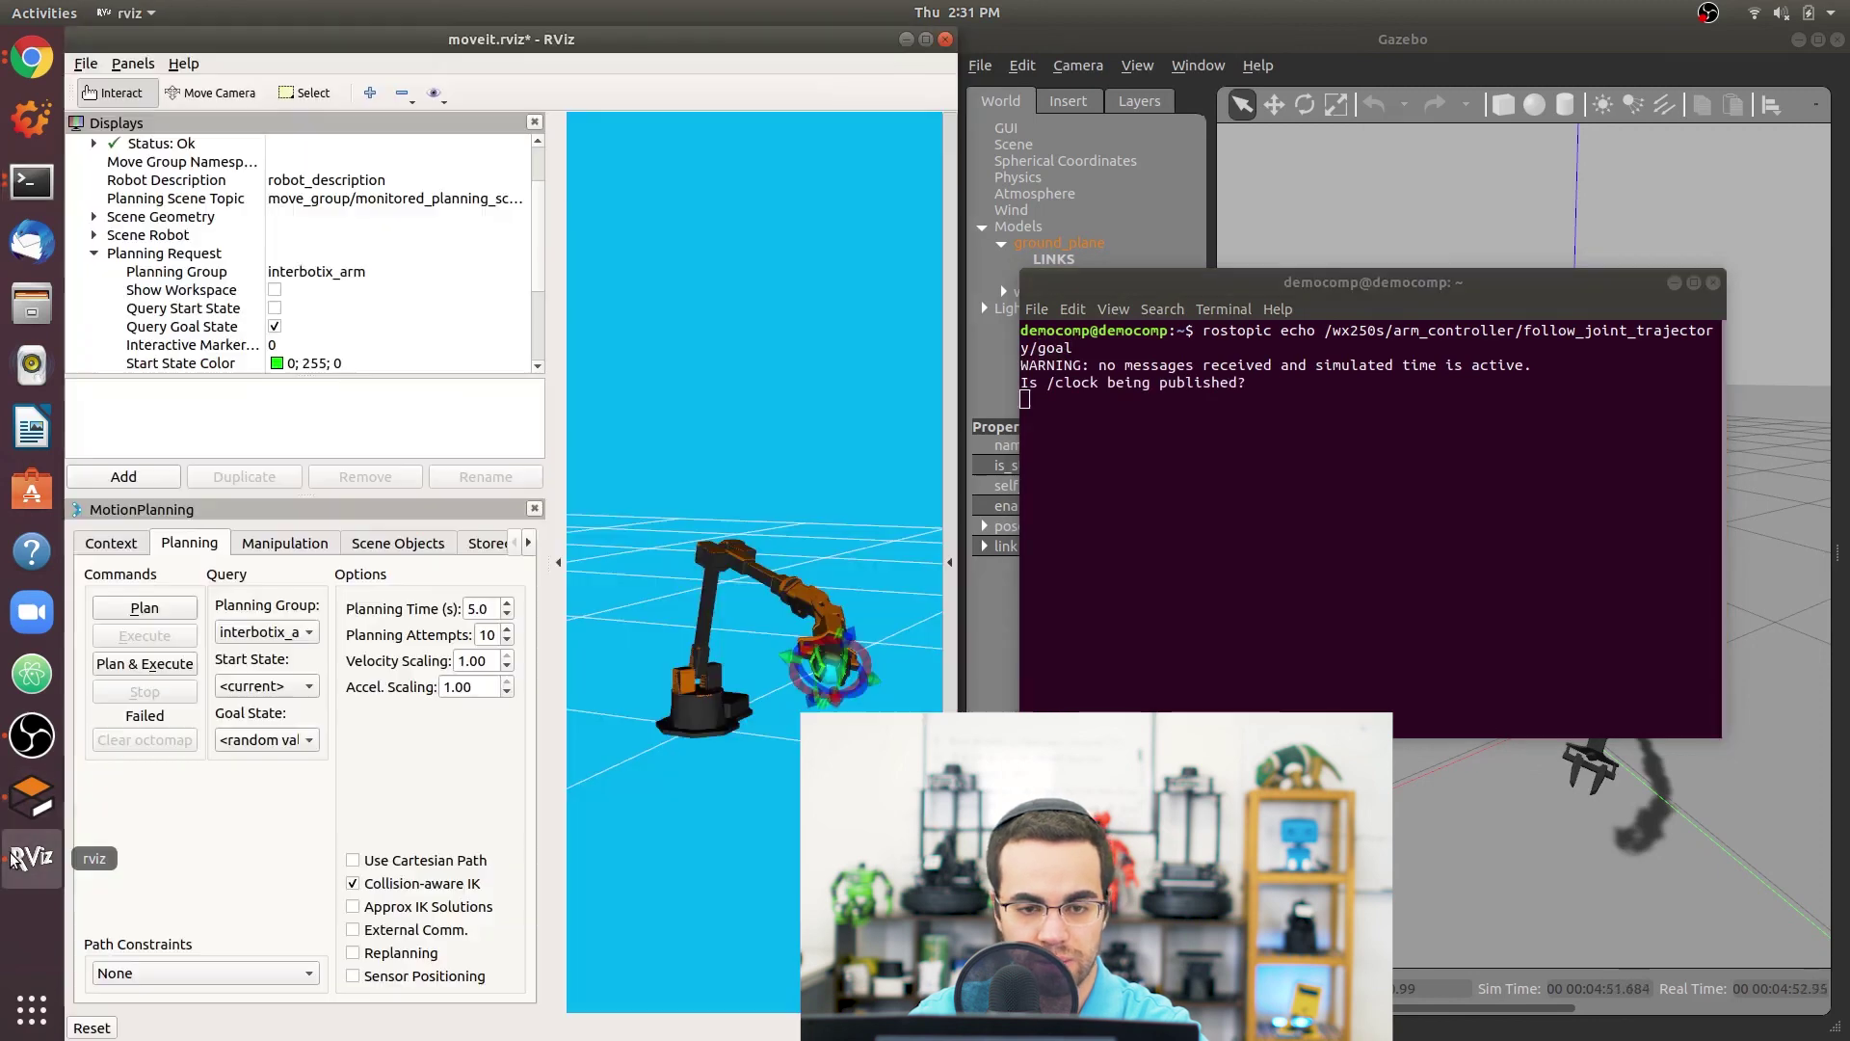
{"action": "left_click", "coordinate": [257, 740]}
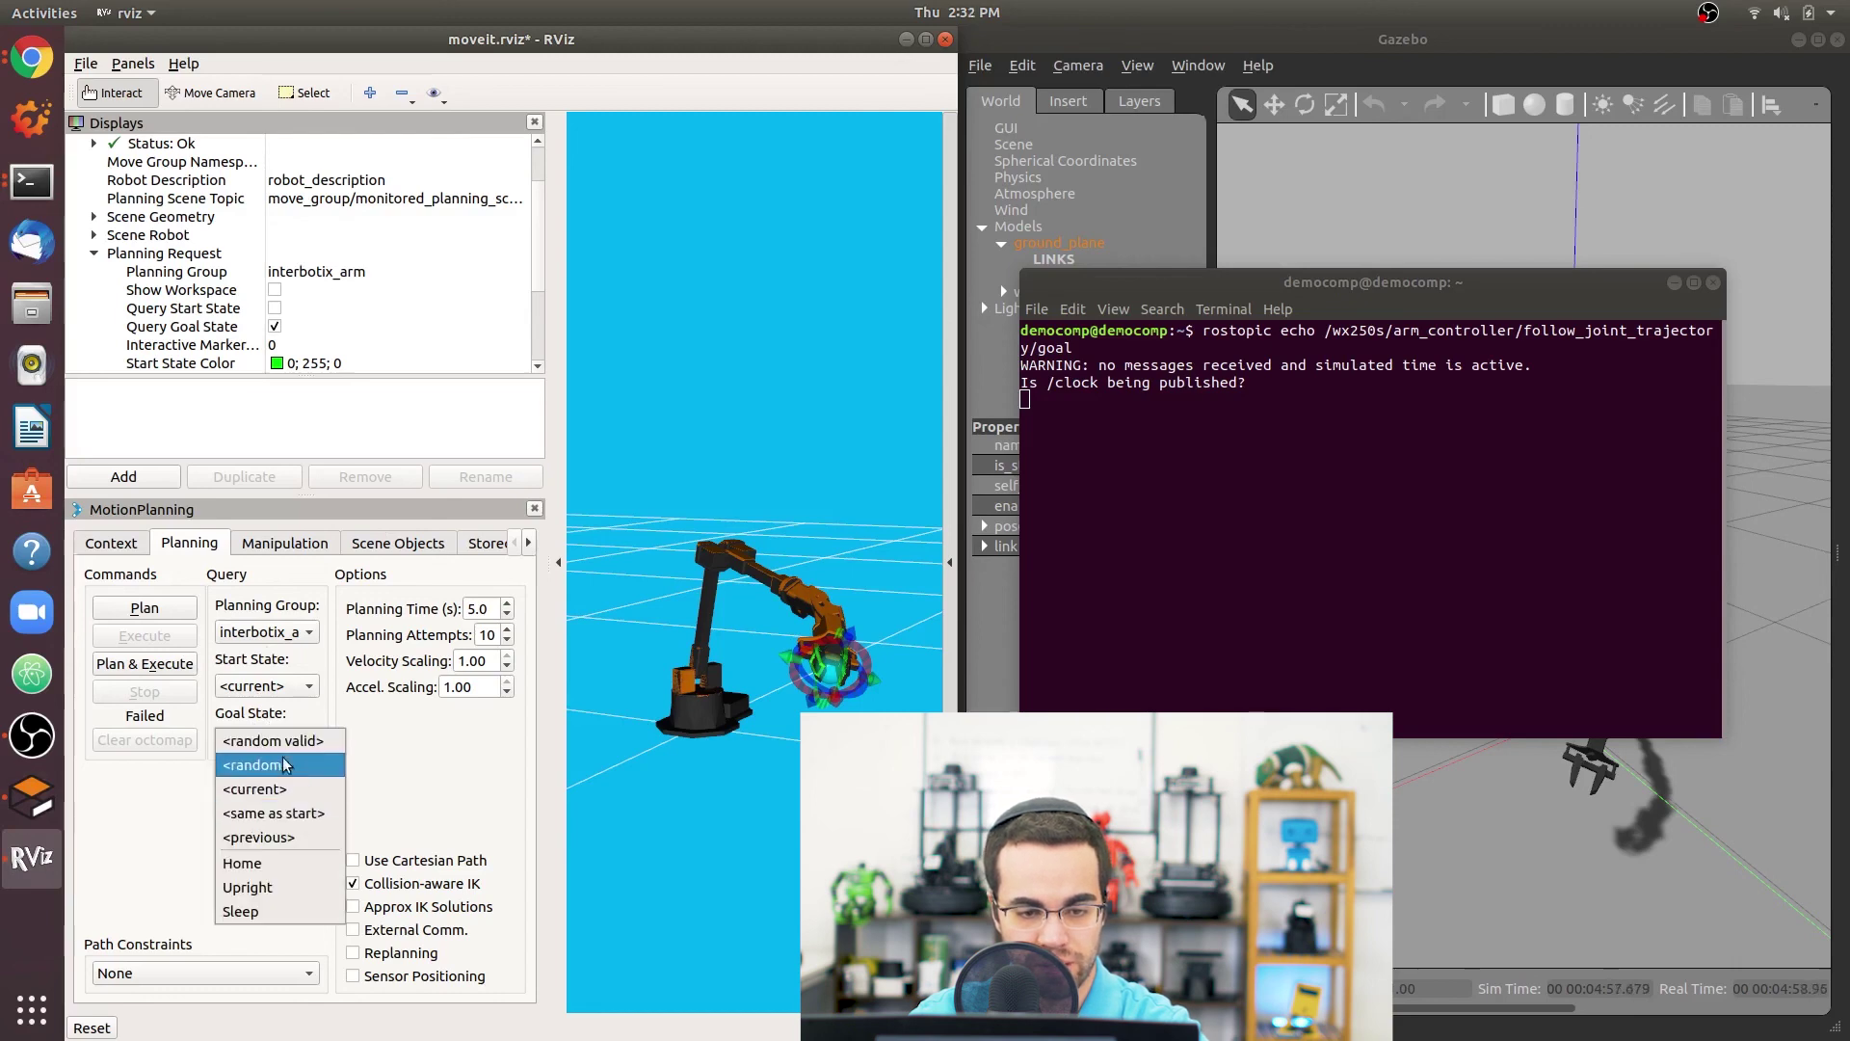
{"action": "left_click", "coordinate": [287, 740]}
{"action": "left_click", "coordinate": [290, 739]}
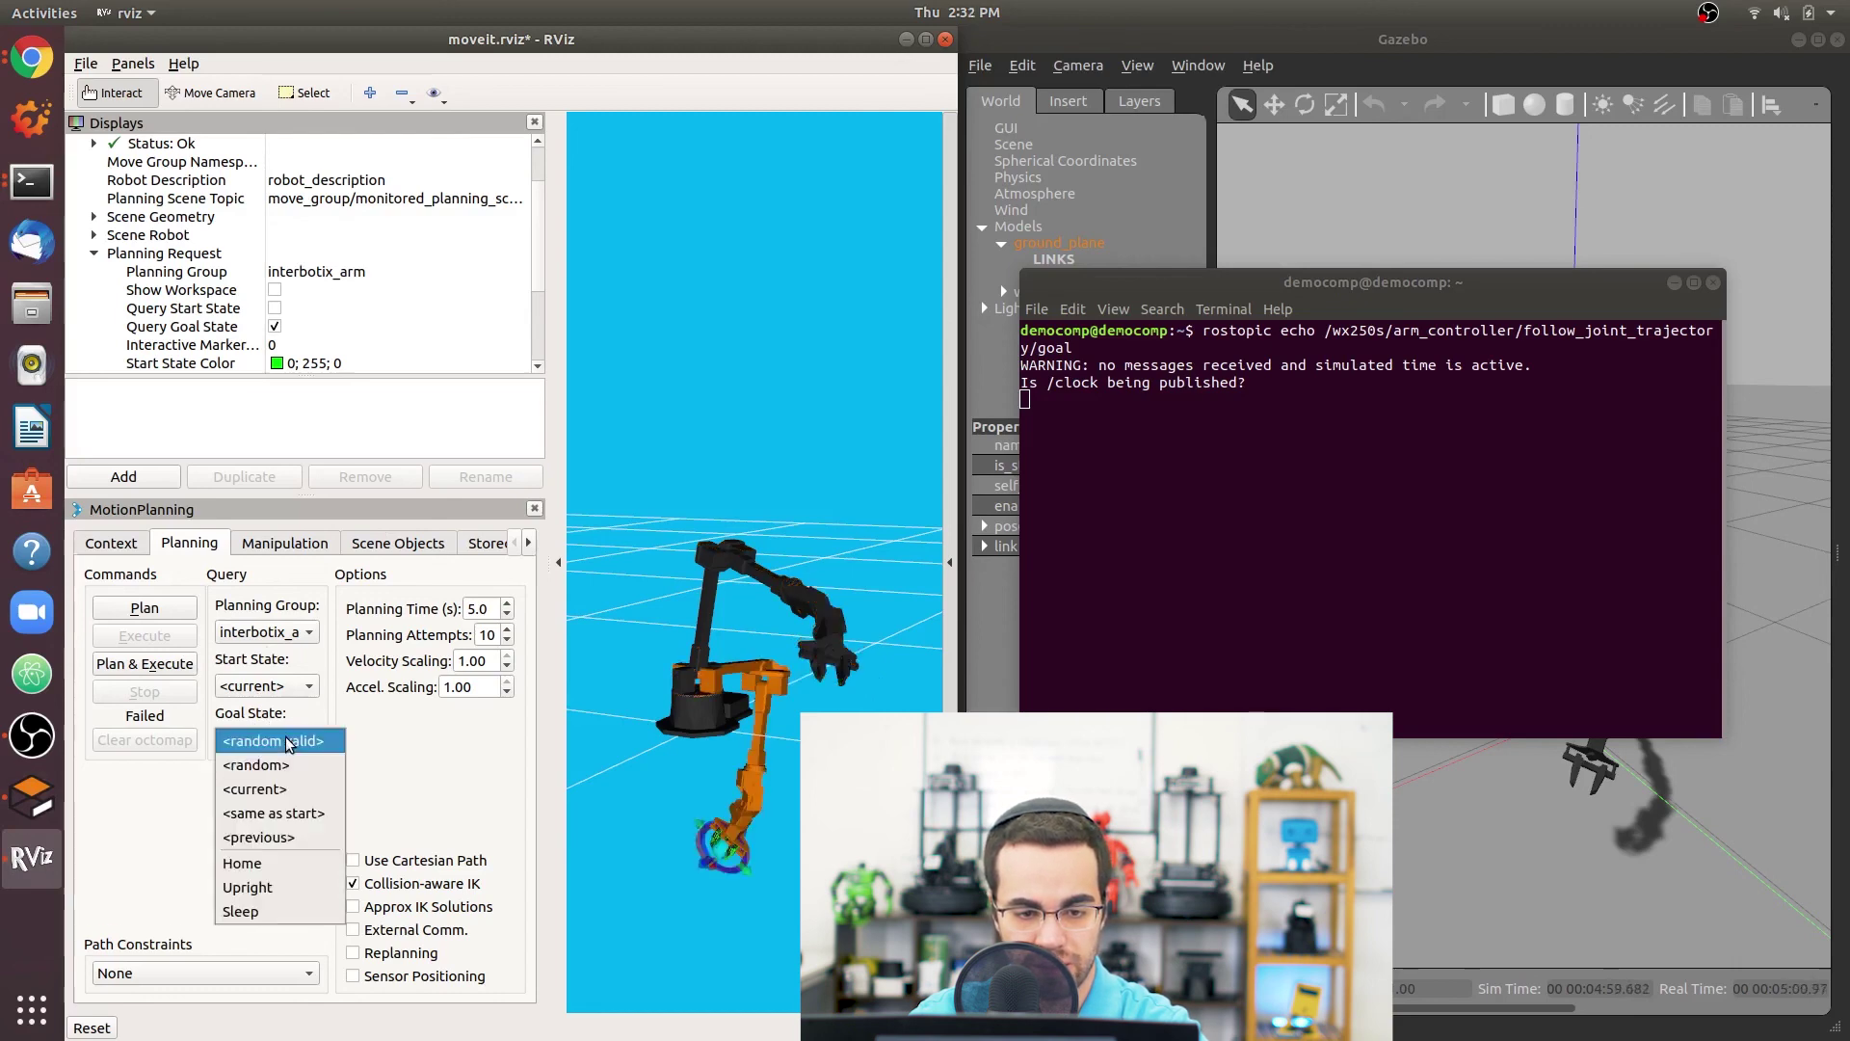
{"action": "left_click", "coordinate": [289, 749]}
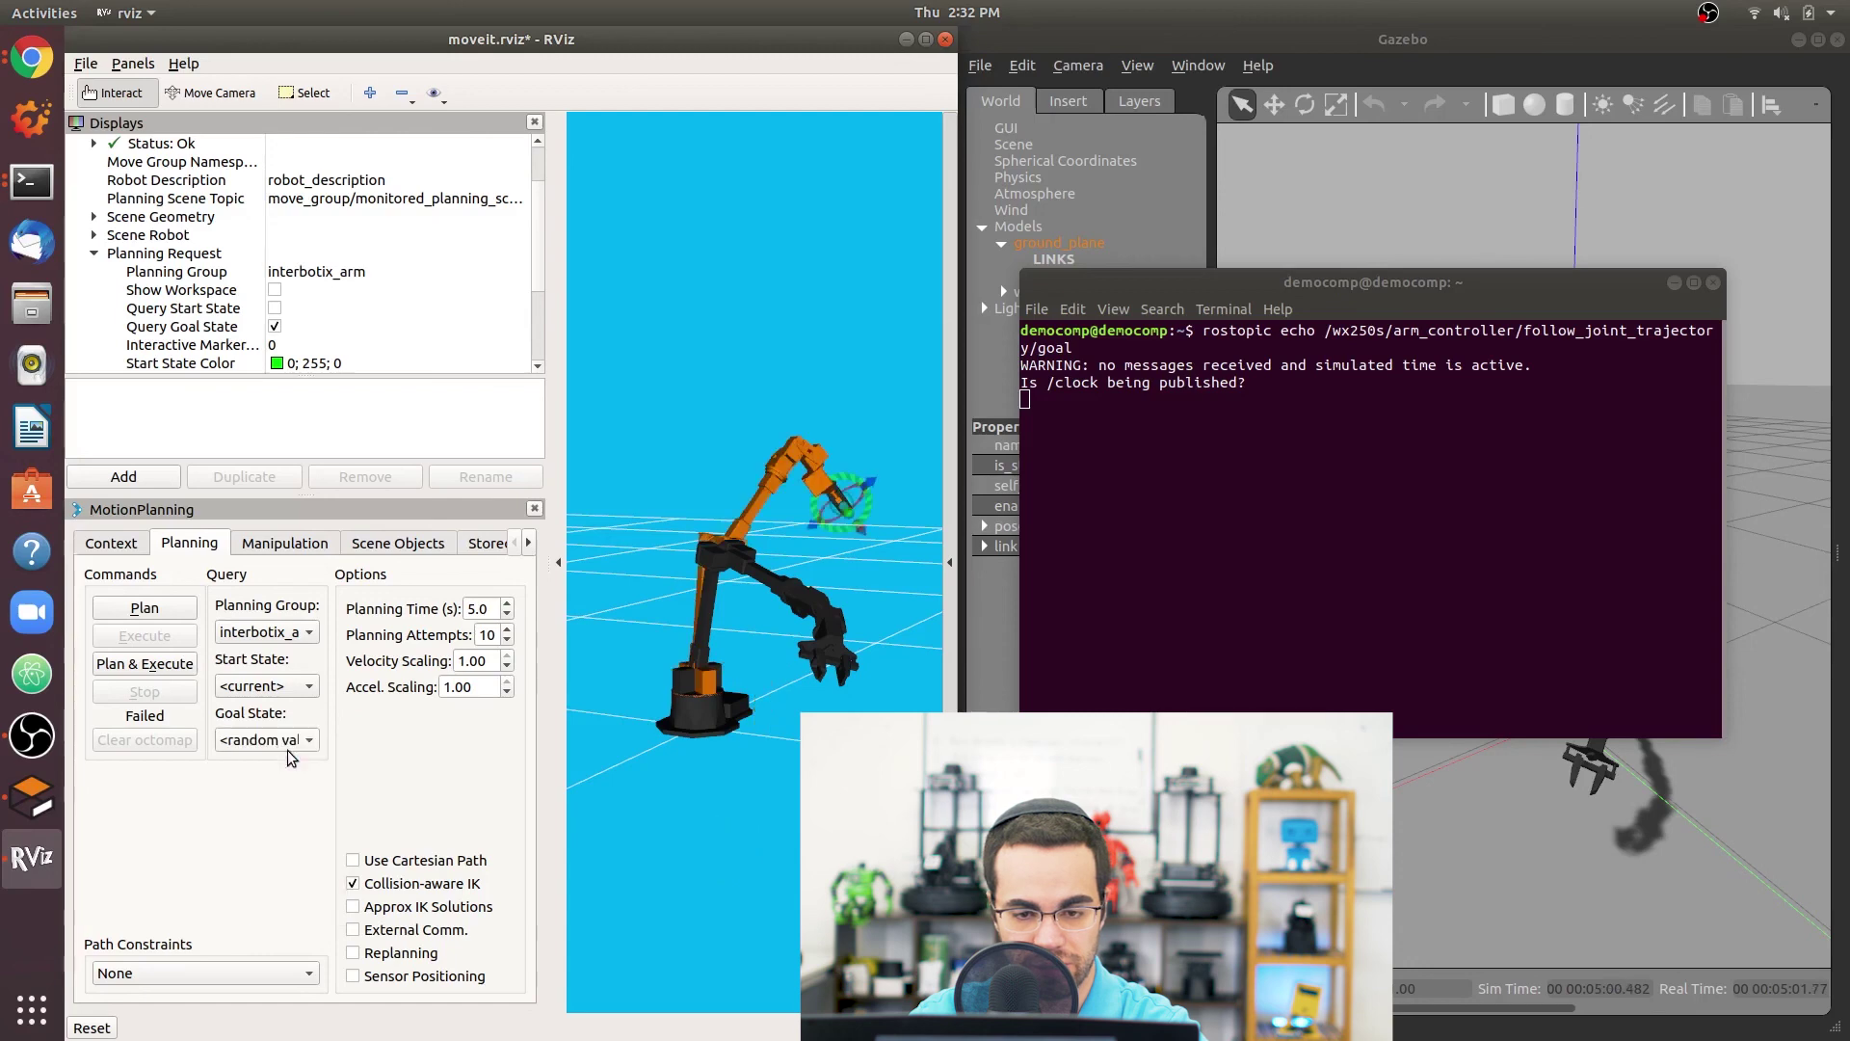
Set the start state to <current> and run Plan & Execute to the random goal pose.
{"action": "left_click", "coordinate": [289, 686]}
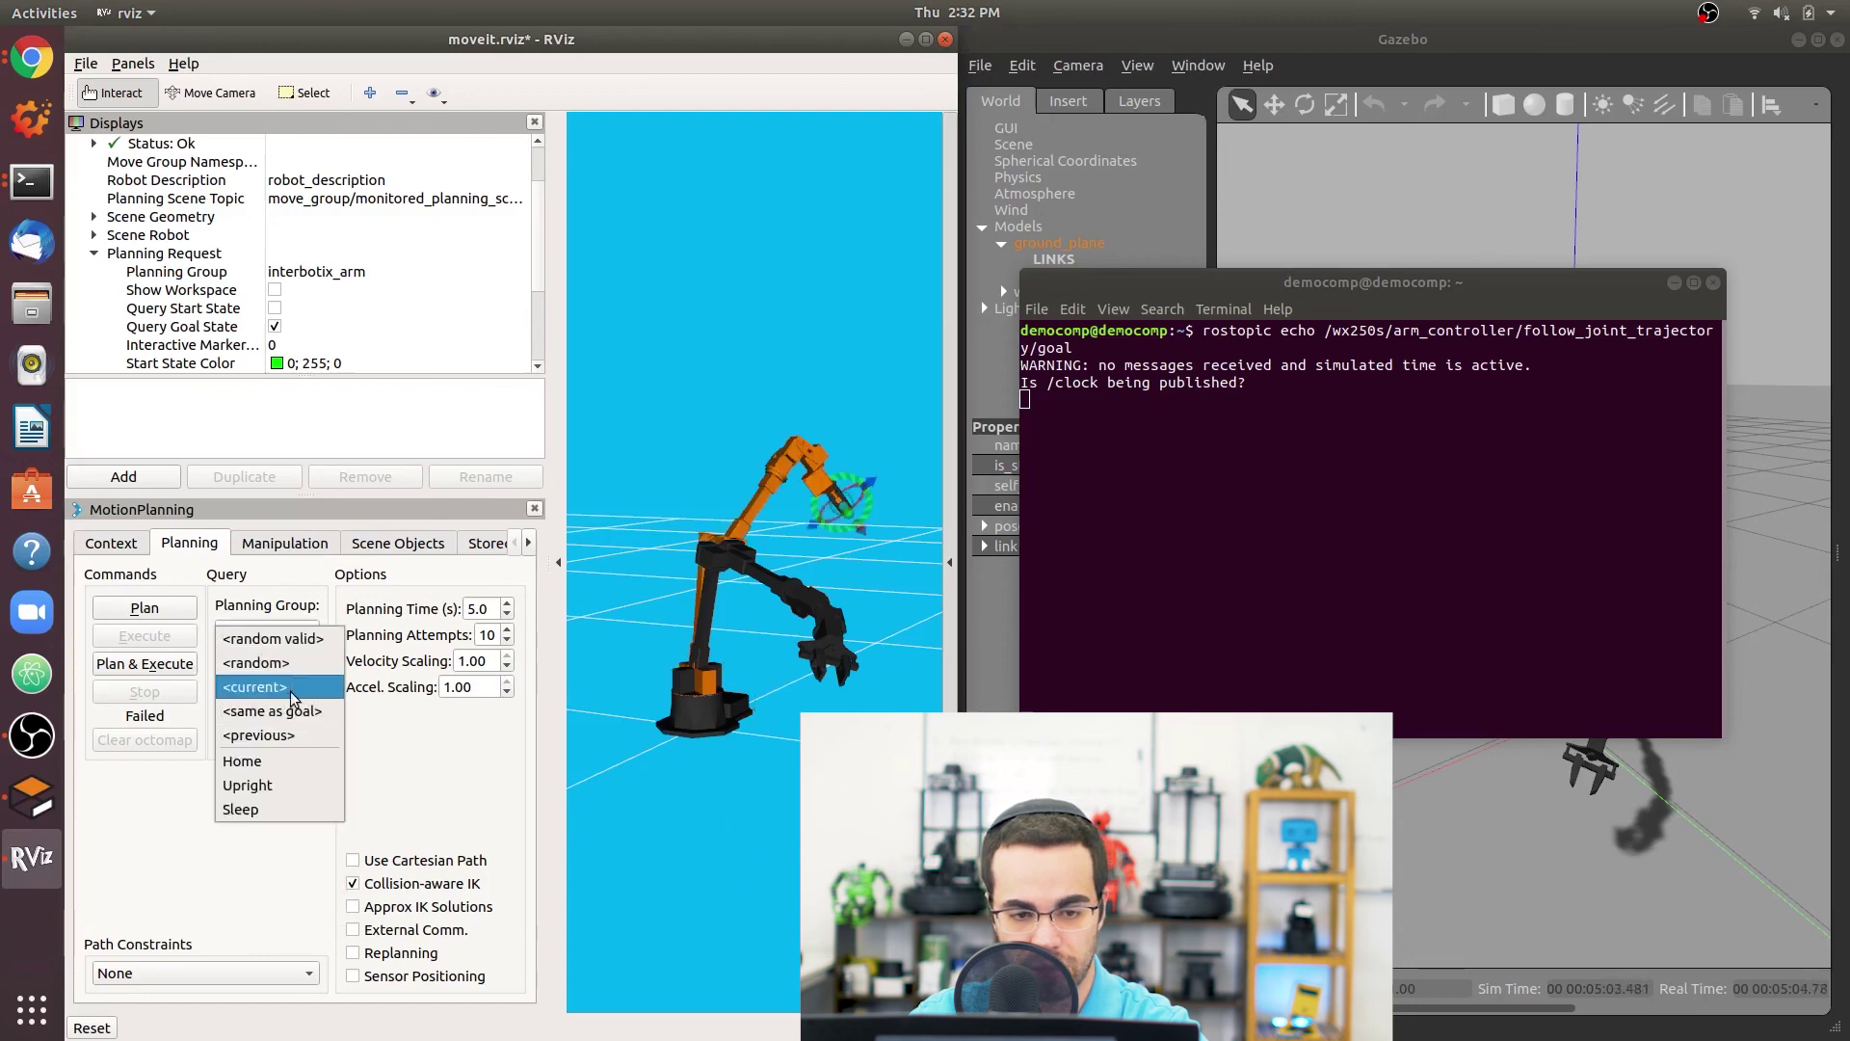
{"action": "left_click", "coordinate": [291, 688]}
{"action": "left_click", "coordinate": [185, 667]}
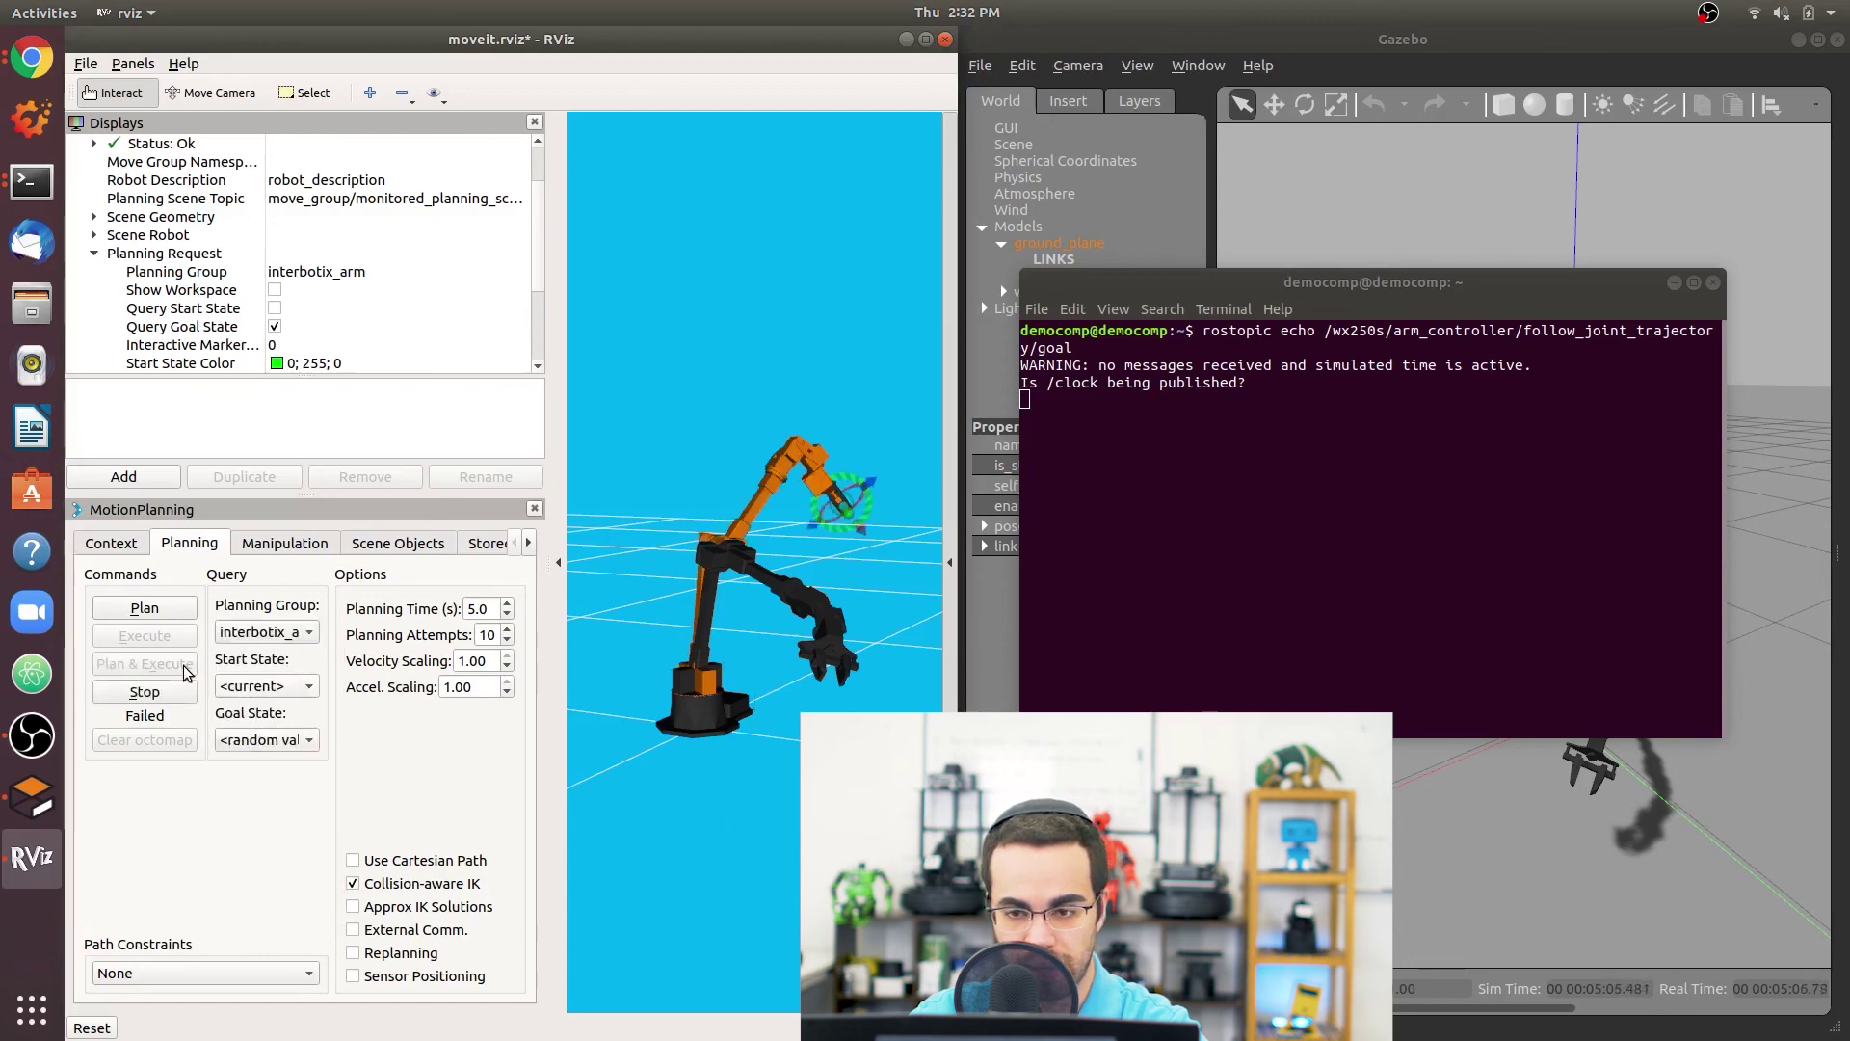
Move the echo terminal off the Gazebo view, maximize it and go to the beginning of the trajectory goal message.
{"action": "left_click_drag", "start_coordinate": [1074, 288], "coordinate": [337, 320]}
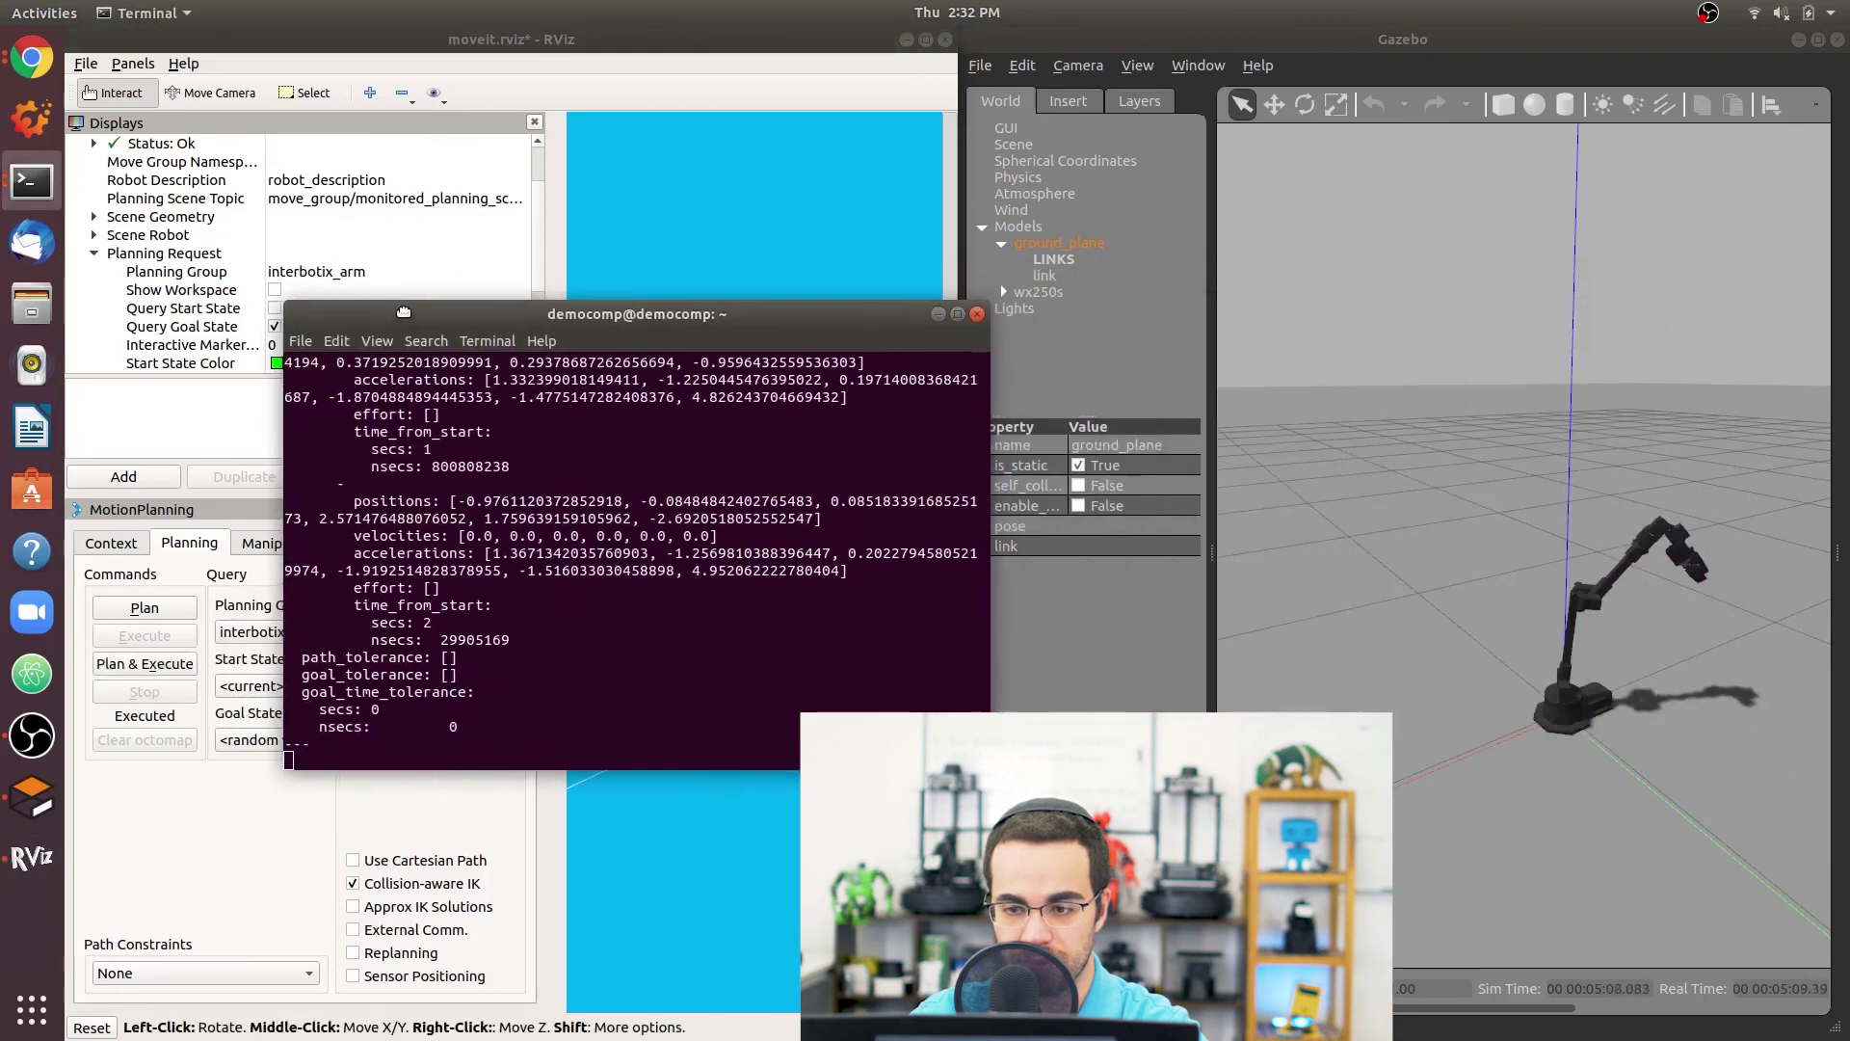
{"action": "left_click", "coordinate": [959, 315]}
{"action": "left_click_drag", "start_coordinate": [1845, 901], "coordinate": [1847, 109]}
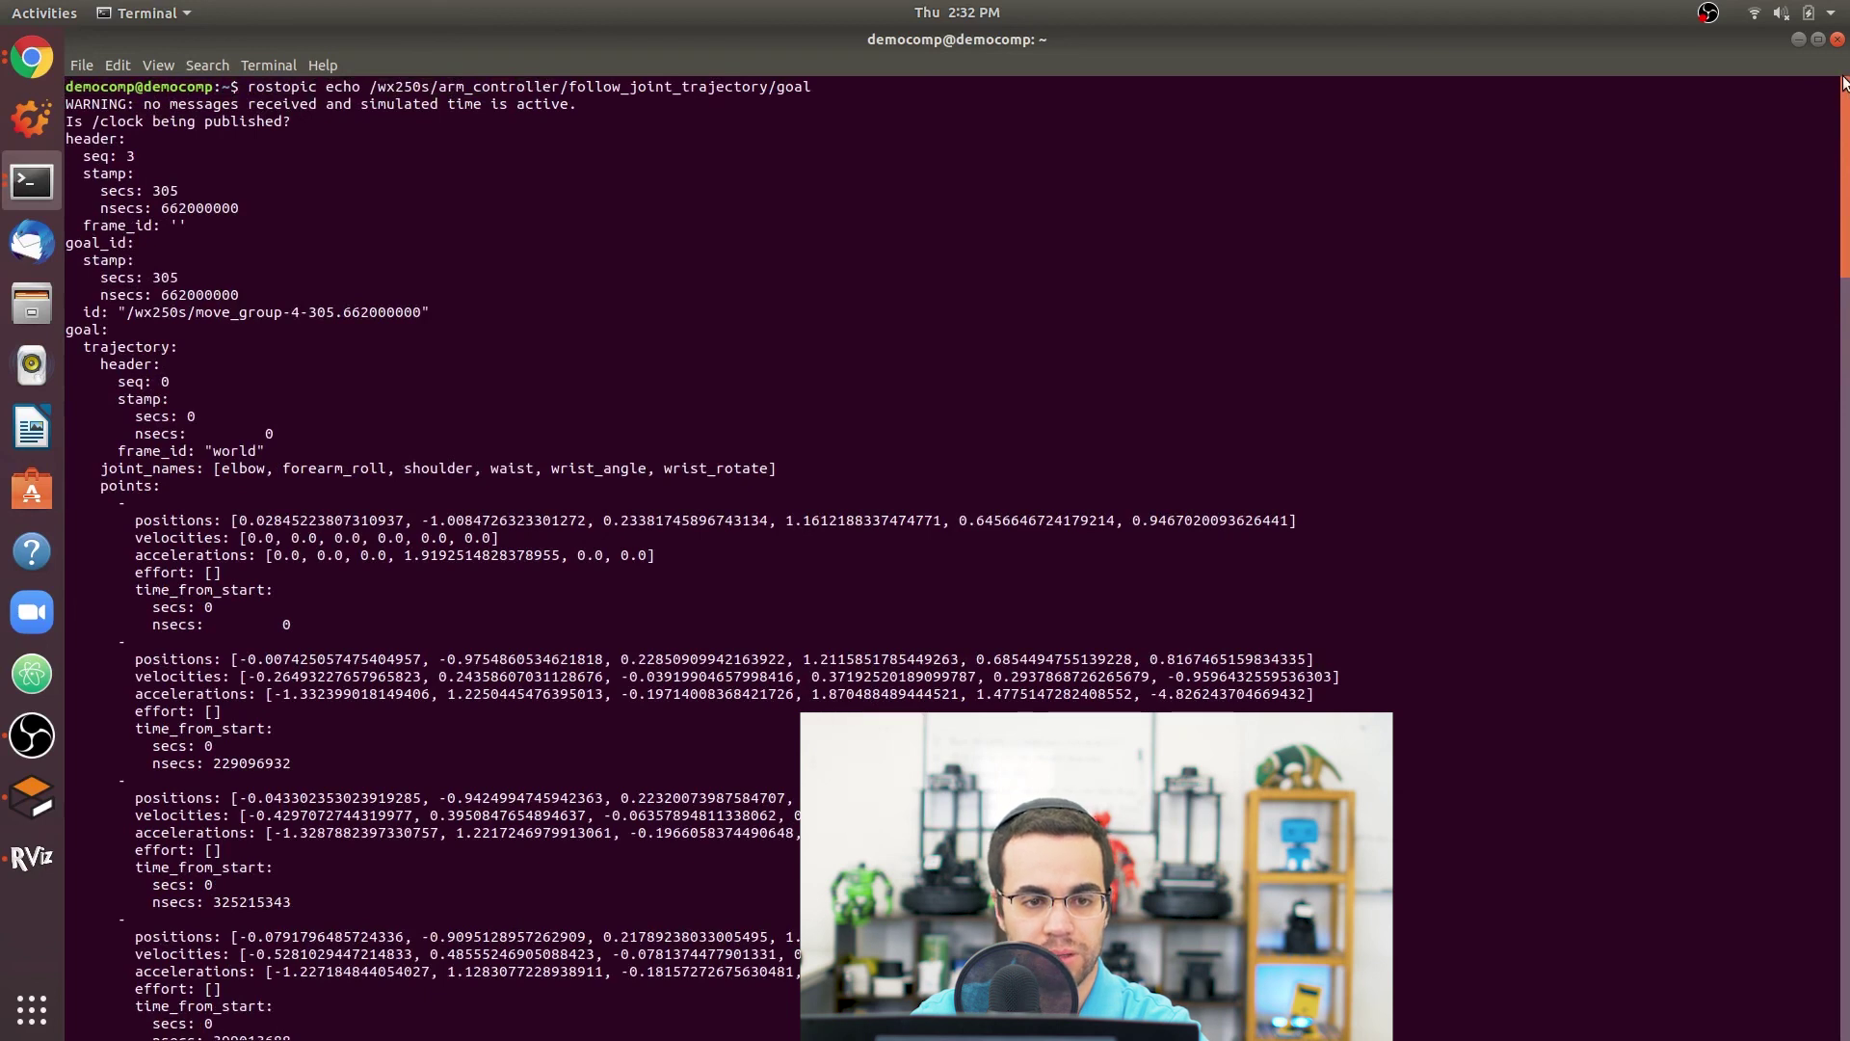
{"action": "scroll", "coordinate": [1369, 129], "scroll_direction": "down", "scroll_amount": 1}
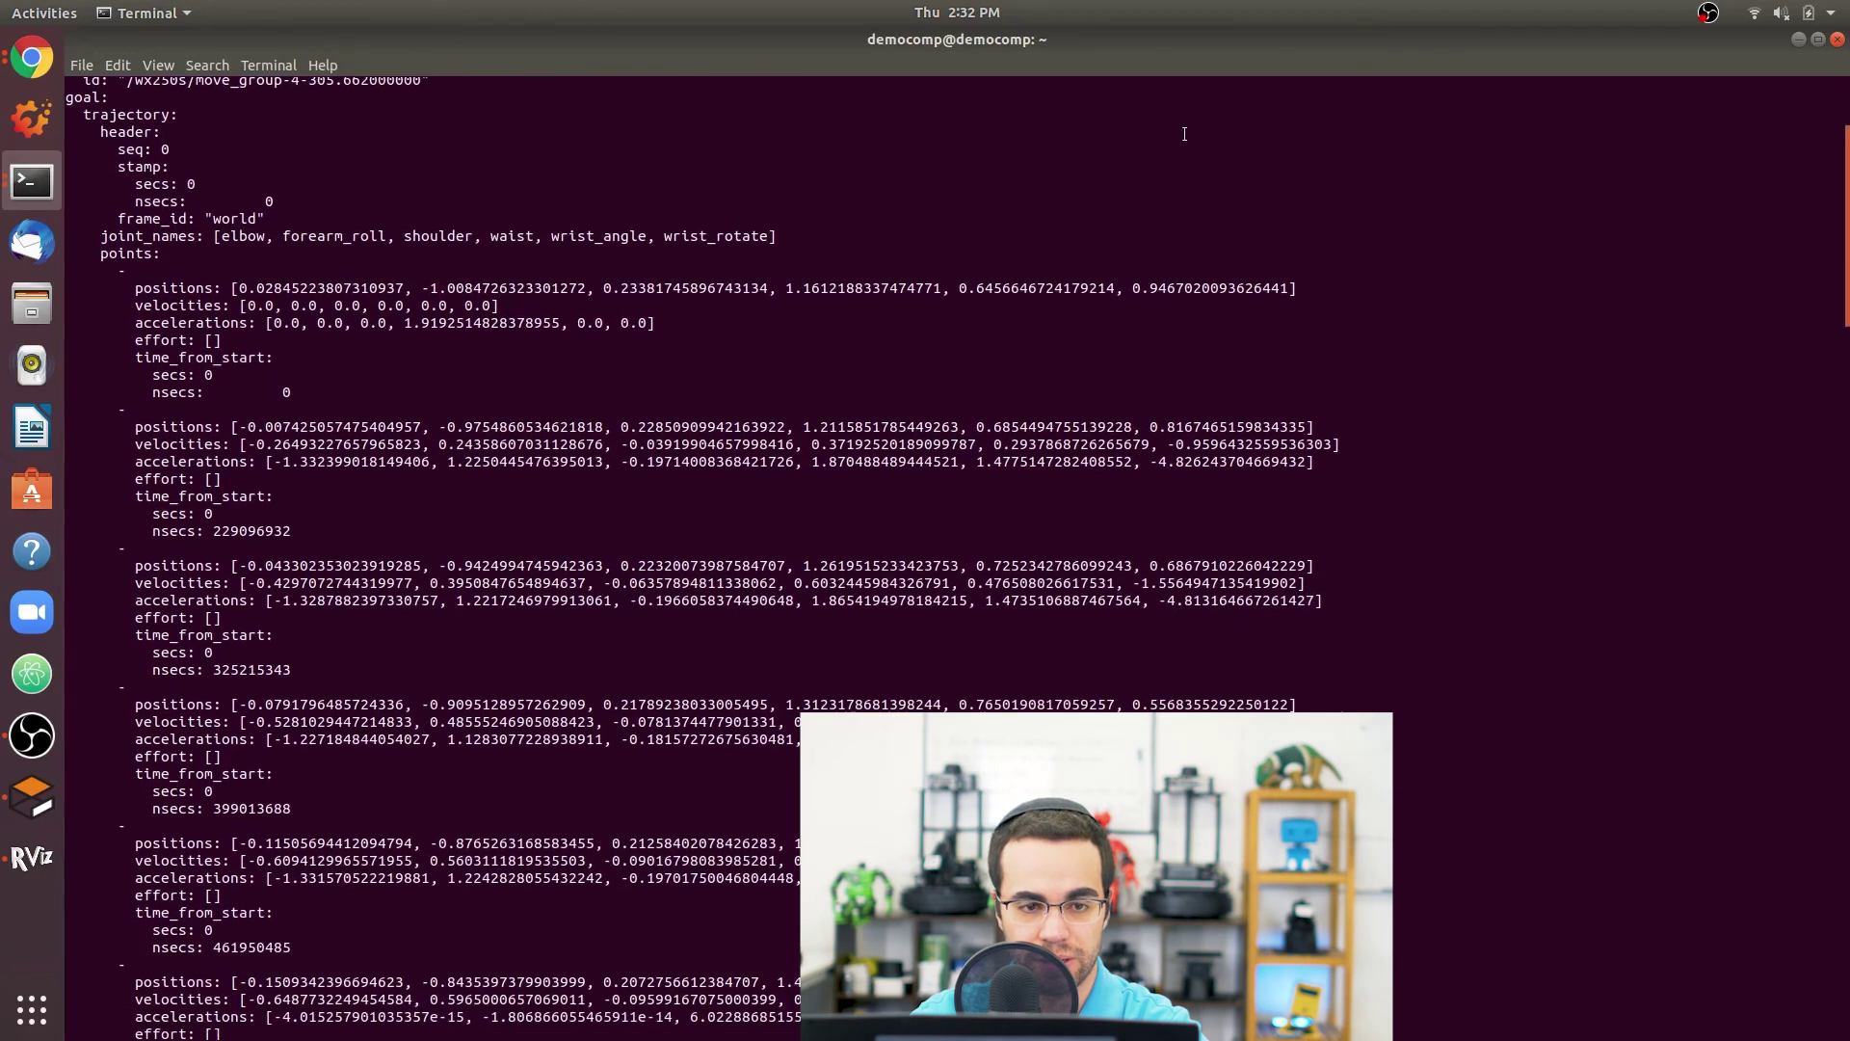
Examine the message's joint_names and the positions, velocities and accelerations of the first trajectory points.
{"action": "left_click_drag", "start_coordinate": [216, 236], "coordinate": [636, 248]}
{"action": "left_click_drag", "start_coordinate": [111, 287], "coordinate": [303, 321]}
{"action": "left_click_drag", "start_coordinate": [118, 424], "coordinate": [319, 464]}
{"action": "left_click_drag", "start_coordinate": [118, 578], "coordinate": [366, 604]}
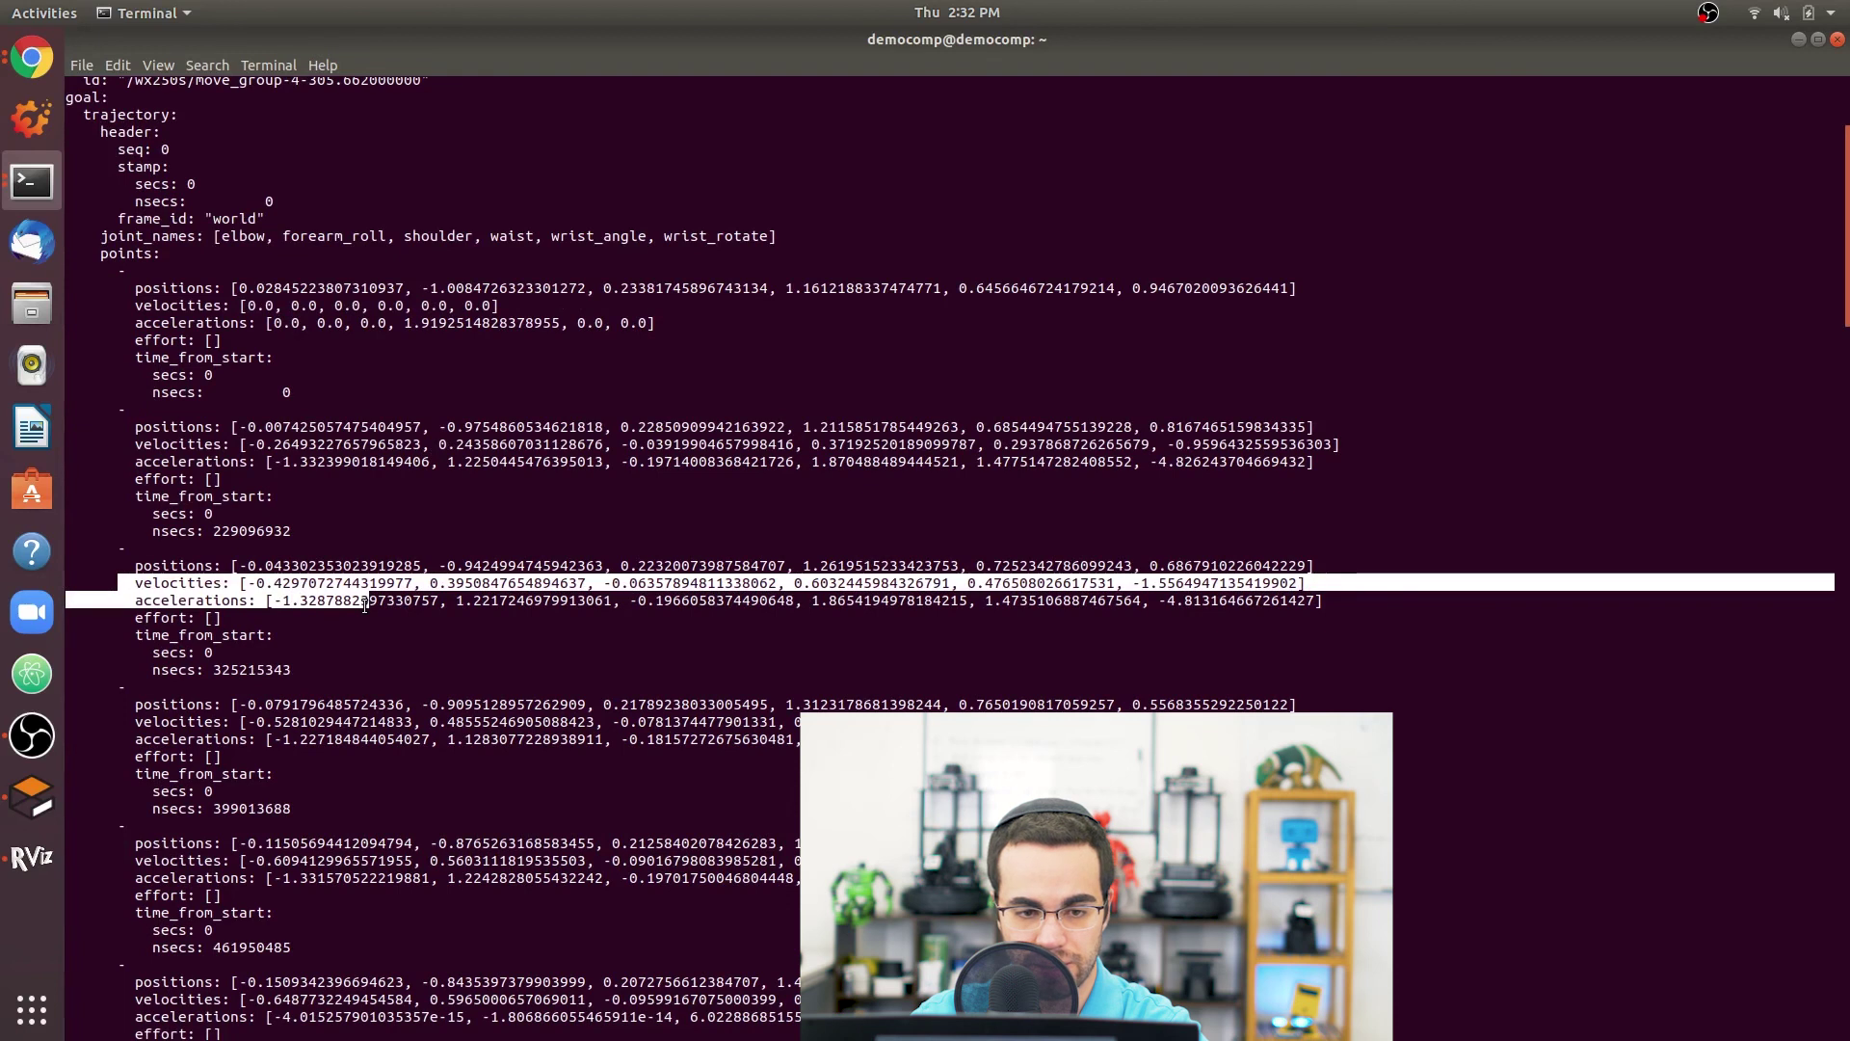
{"action": "left_click", "coordinate": [225, 292]}
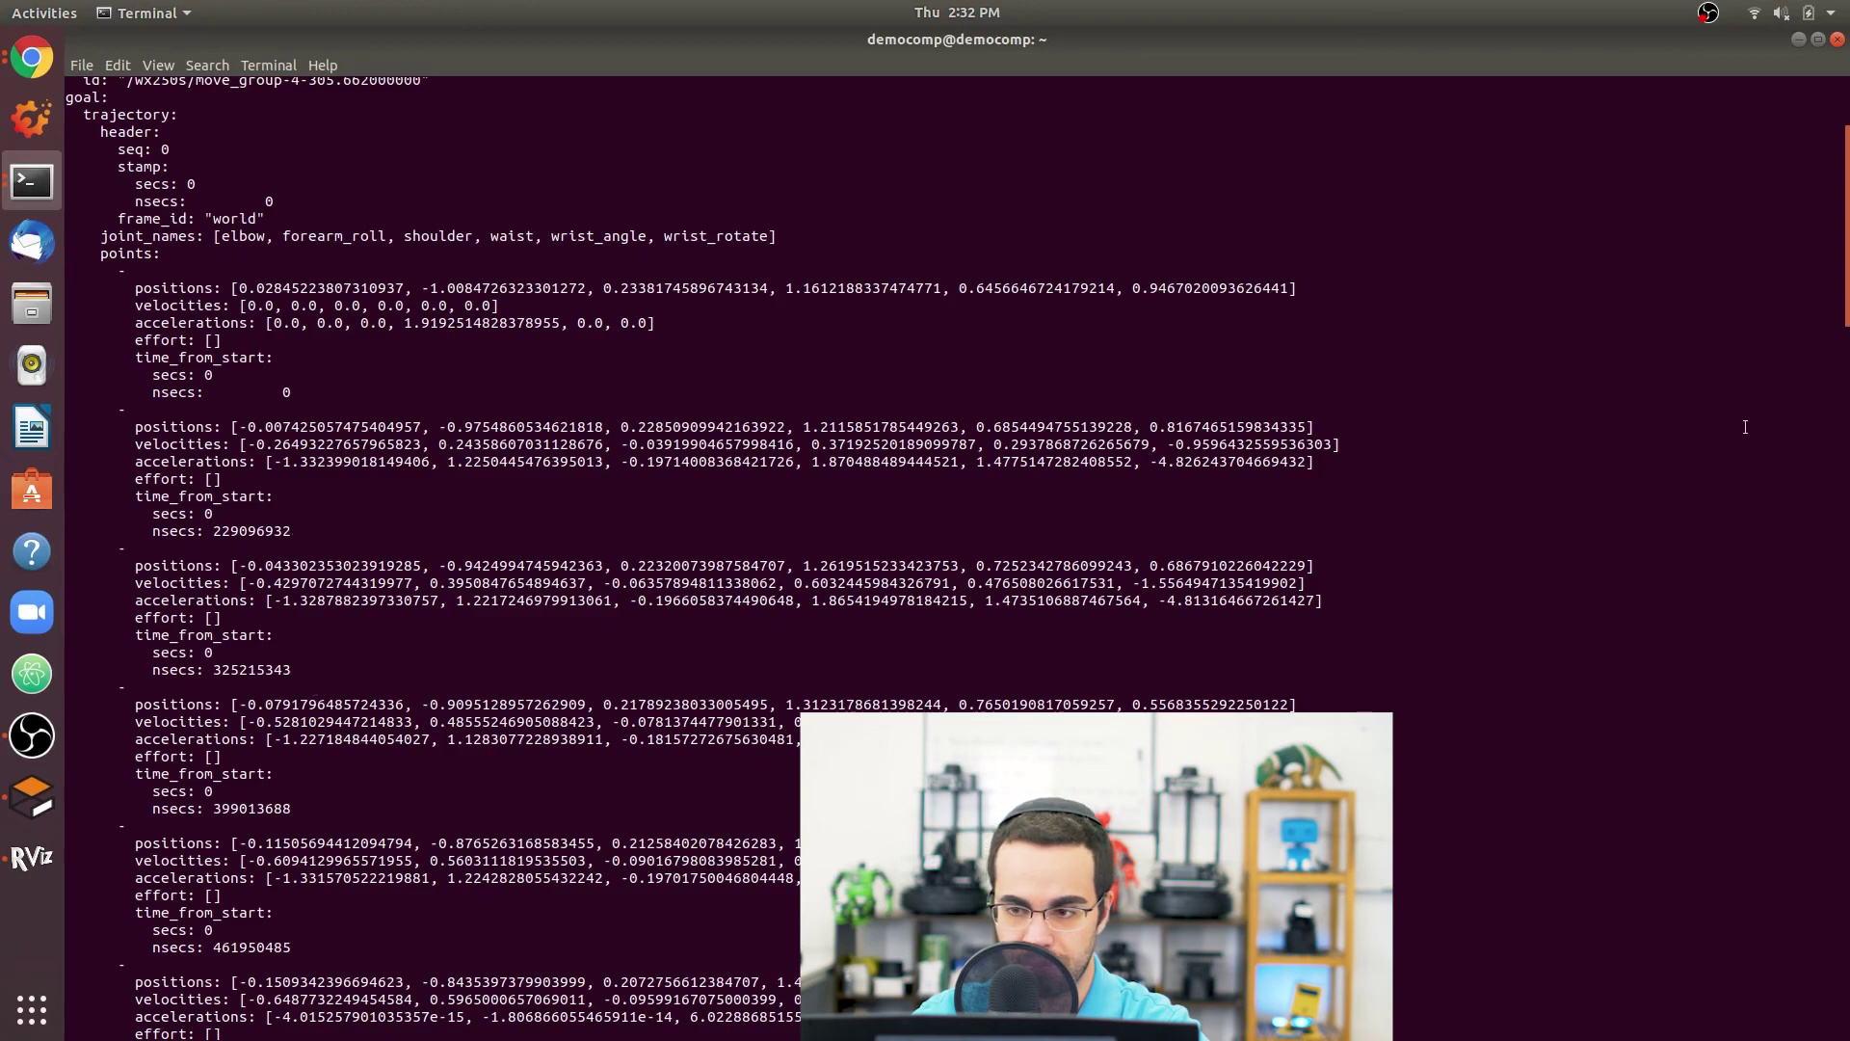
Read through to the end of the trajectory message, then stop the topic echo and minimize its terminal.
{"action": "scroll", "coordinate": [1795, 691], "scroll_direction": "down", "scroll_amount": 15}
{"action": "scroll", "coordinate": [1785, 844], "scroll_direction": "down", "scroll_amount": 19}
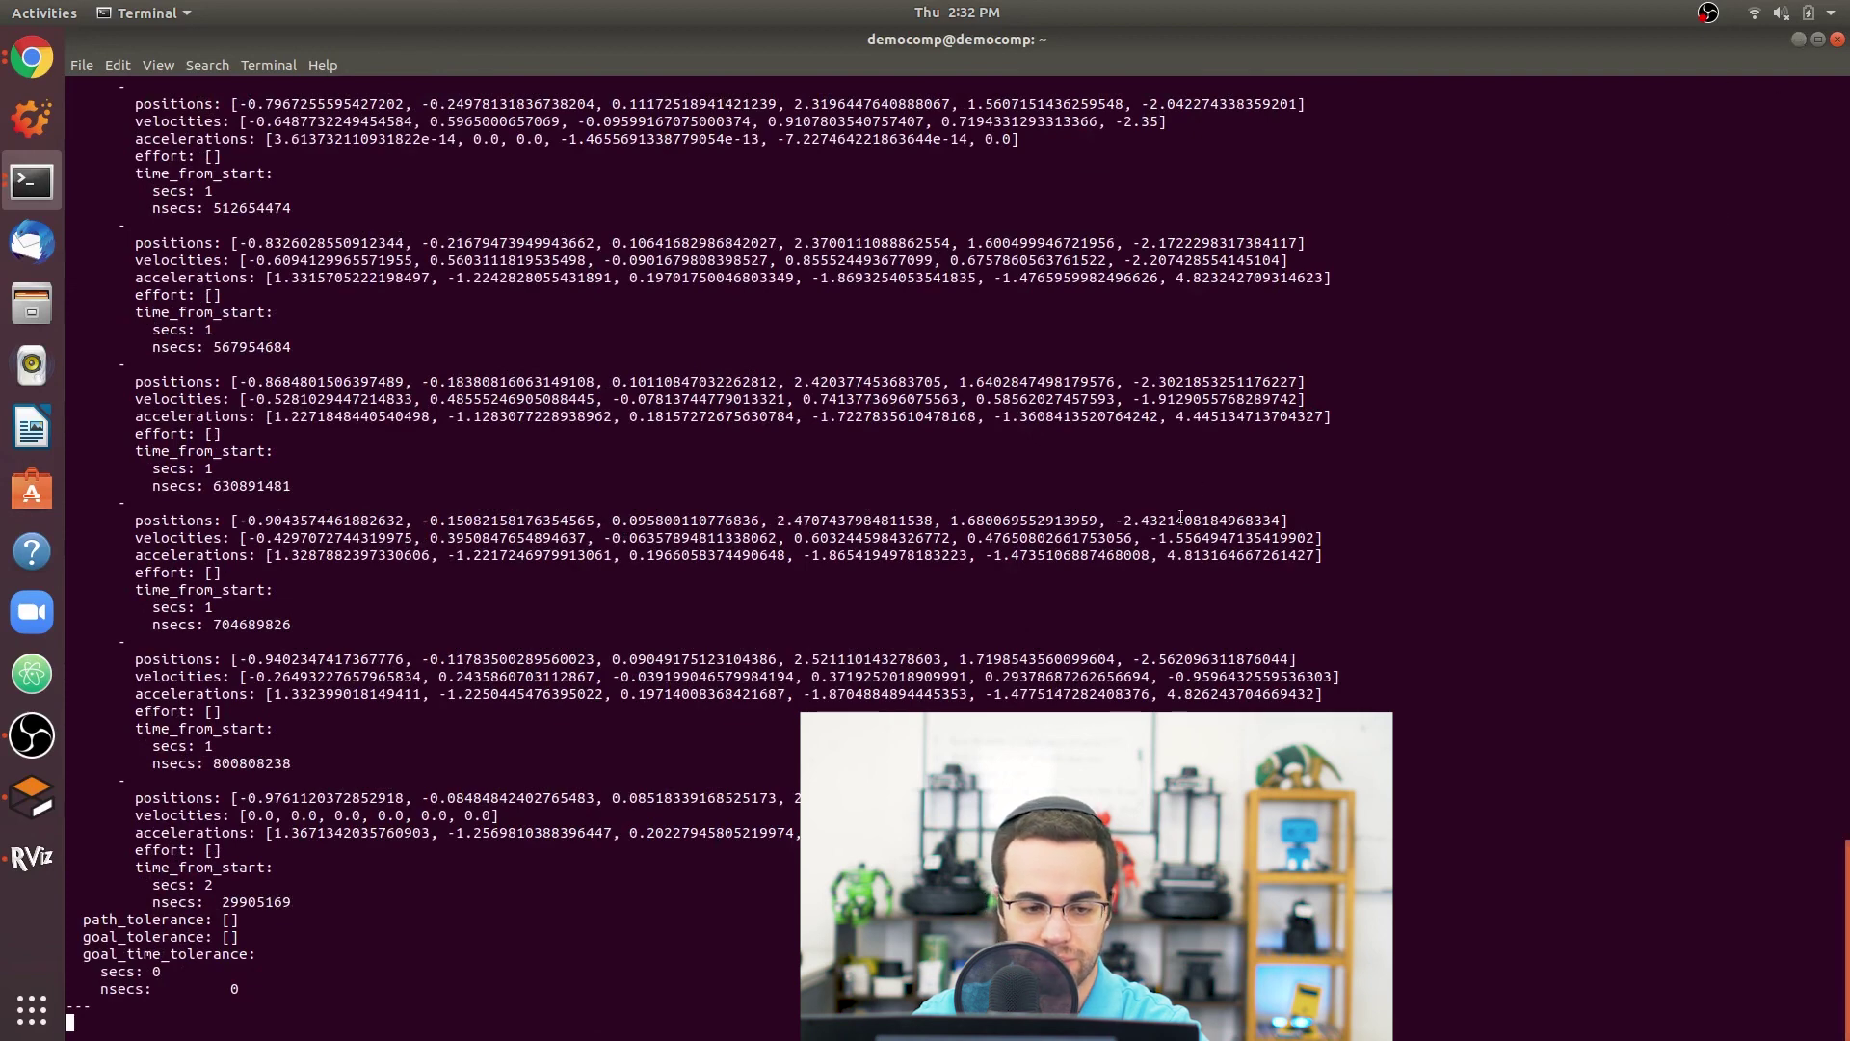
{"action": "key", "text": "ctrl+c"}
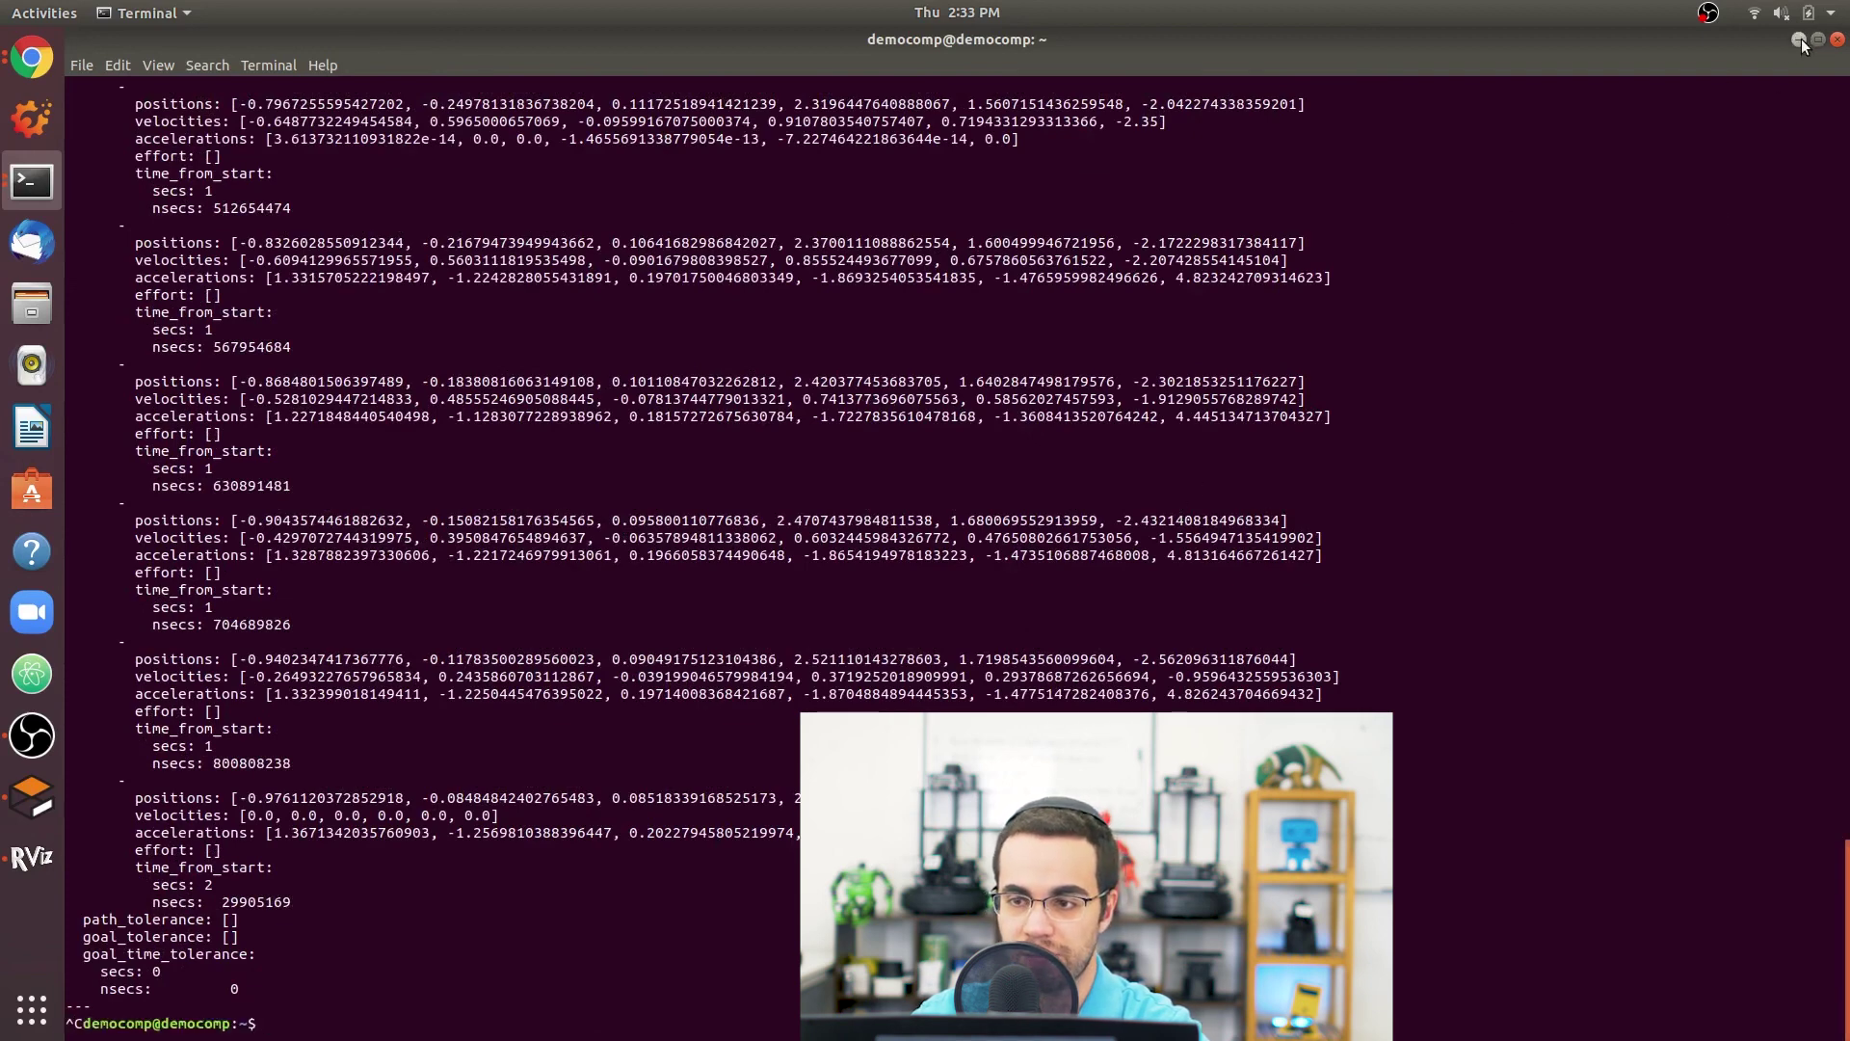
{"action": "left_click", "coordinate": [1799, 38]}
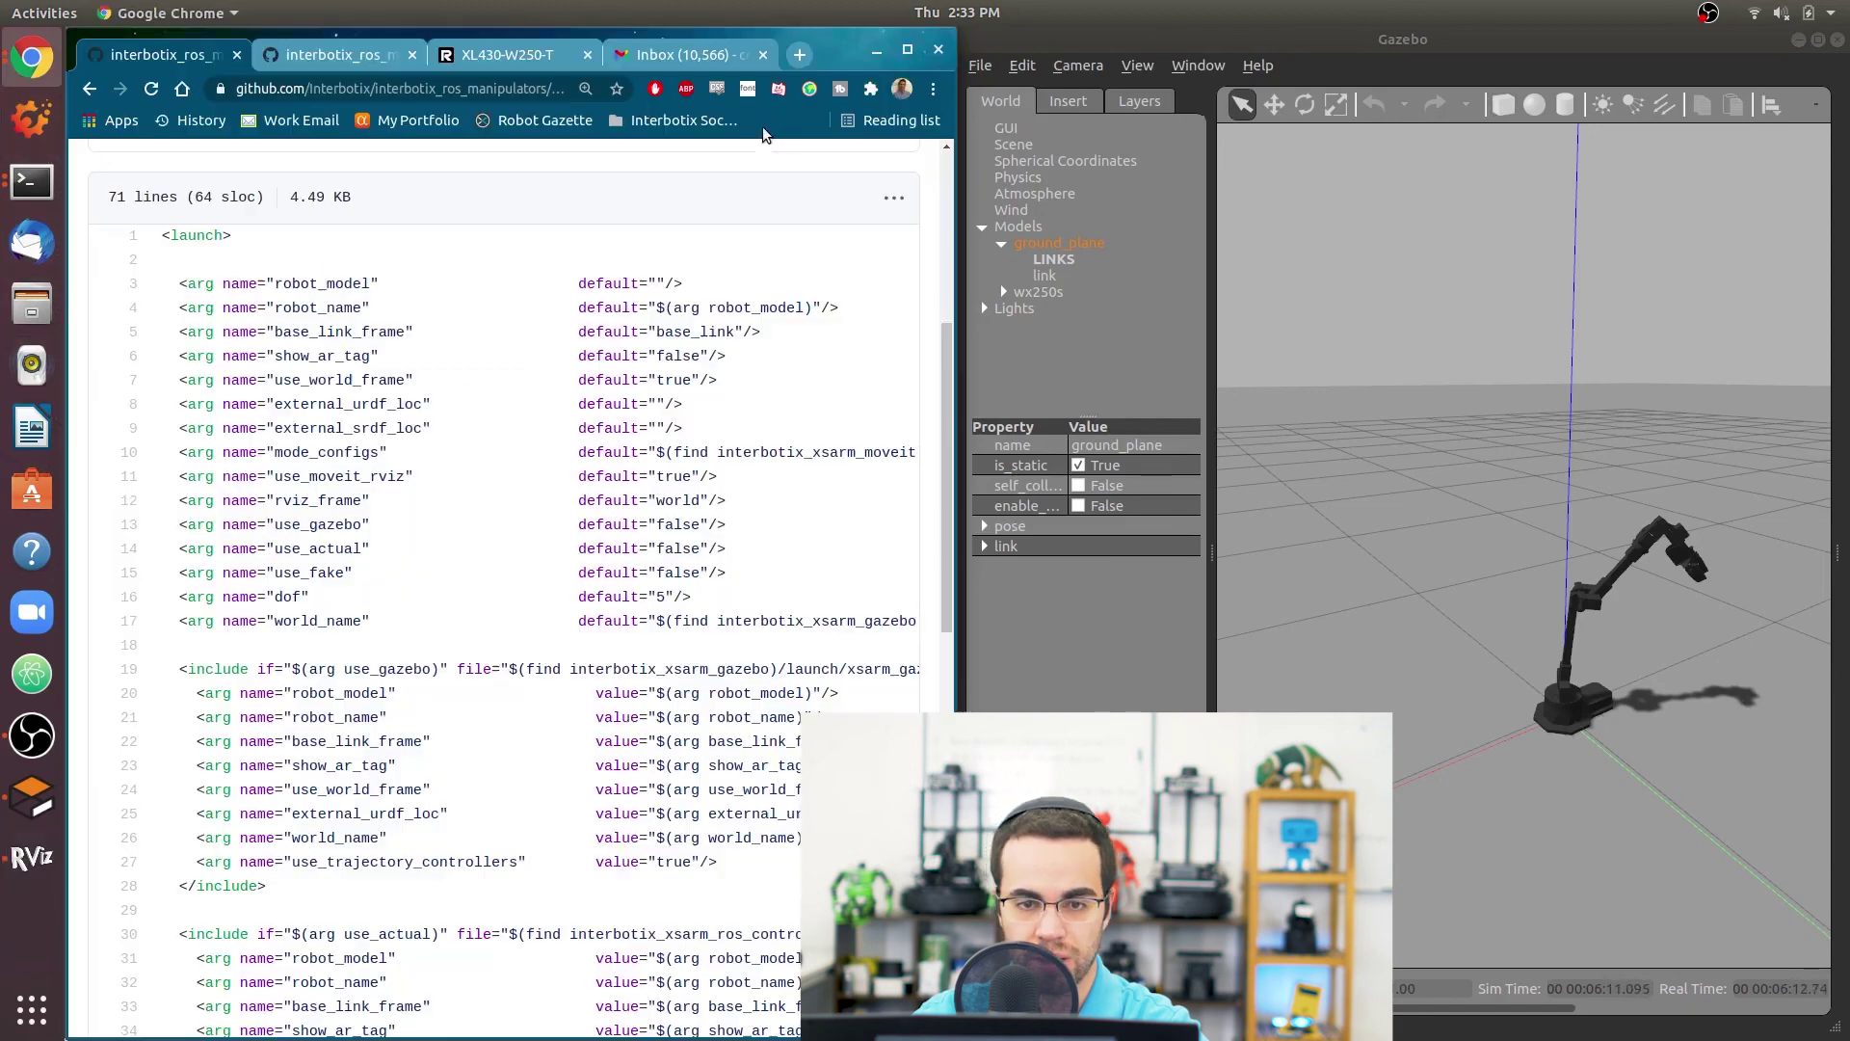
Switch to Chrome and go up from xsarm_moveit.launch to the interbotix_xsarm_moveit folder of the GitHub repository.
{"action": "key", "text": "alt+Tab"}
{"action": "left_click_drag", "start_coordinate": [949, 429], "coordinate": [983, 294]}
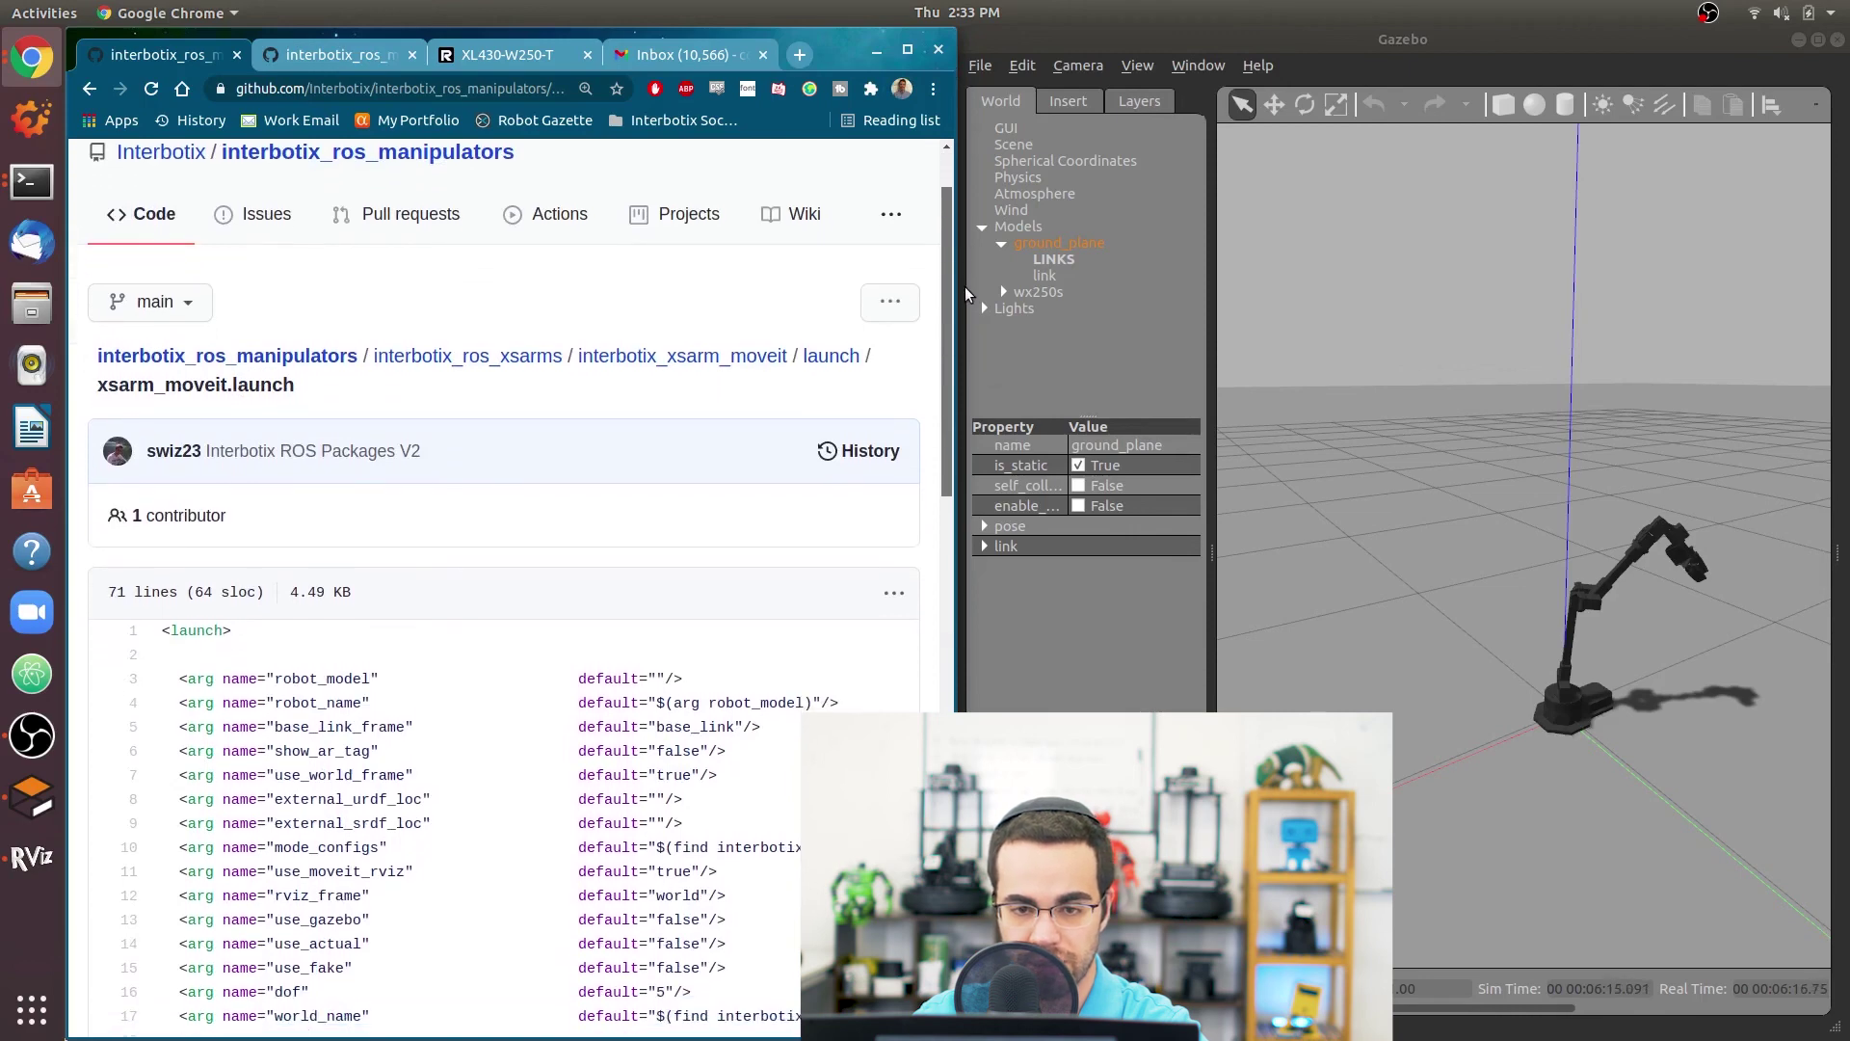
{"action": "left_click", "coordinate": [744, 364]}
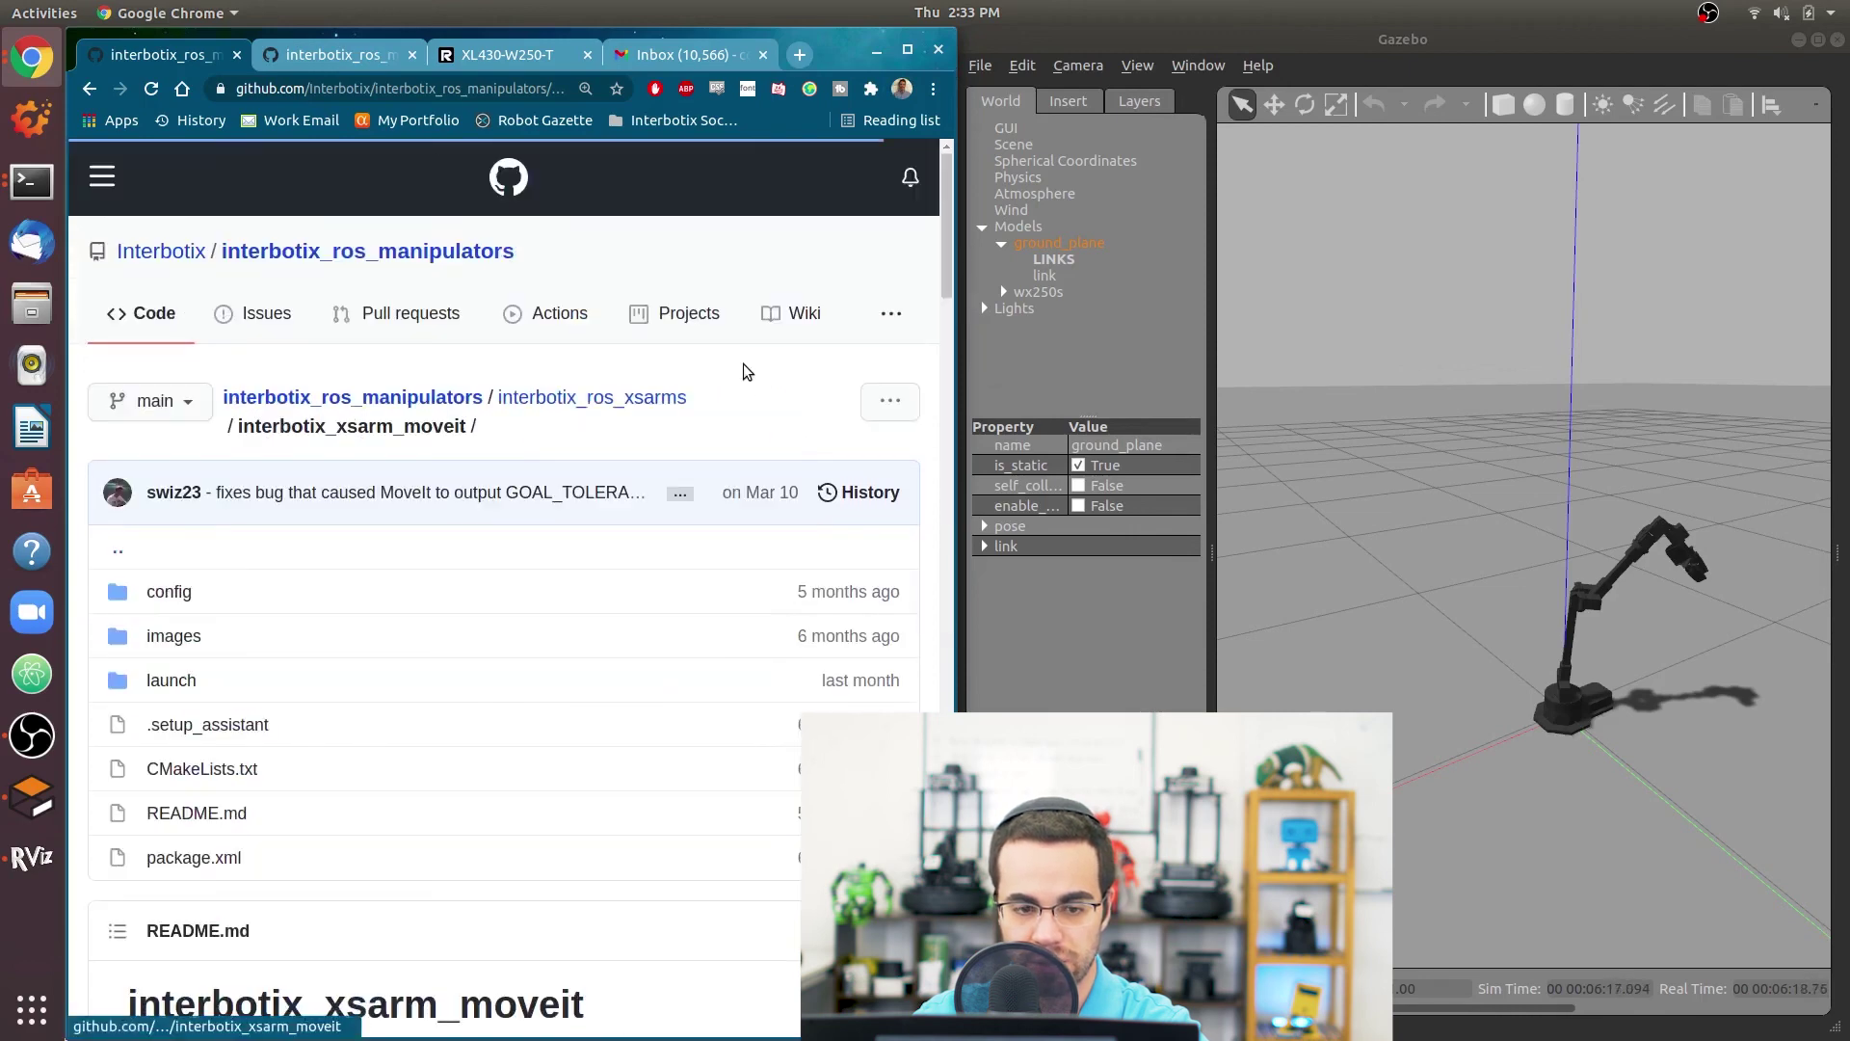
Open 6dof_joint_limits.yaml from the joint_limits folder inside the MoveIt package's config folder.
{"action": "left_click", "coordinate": [169, 592]}
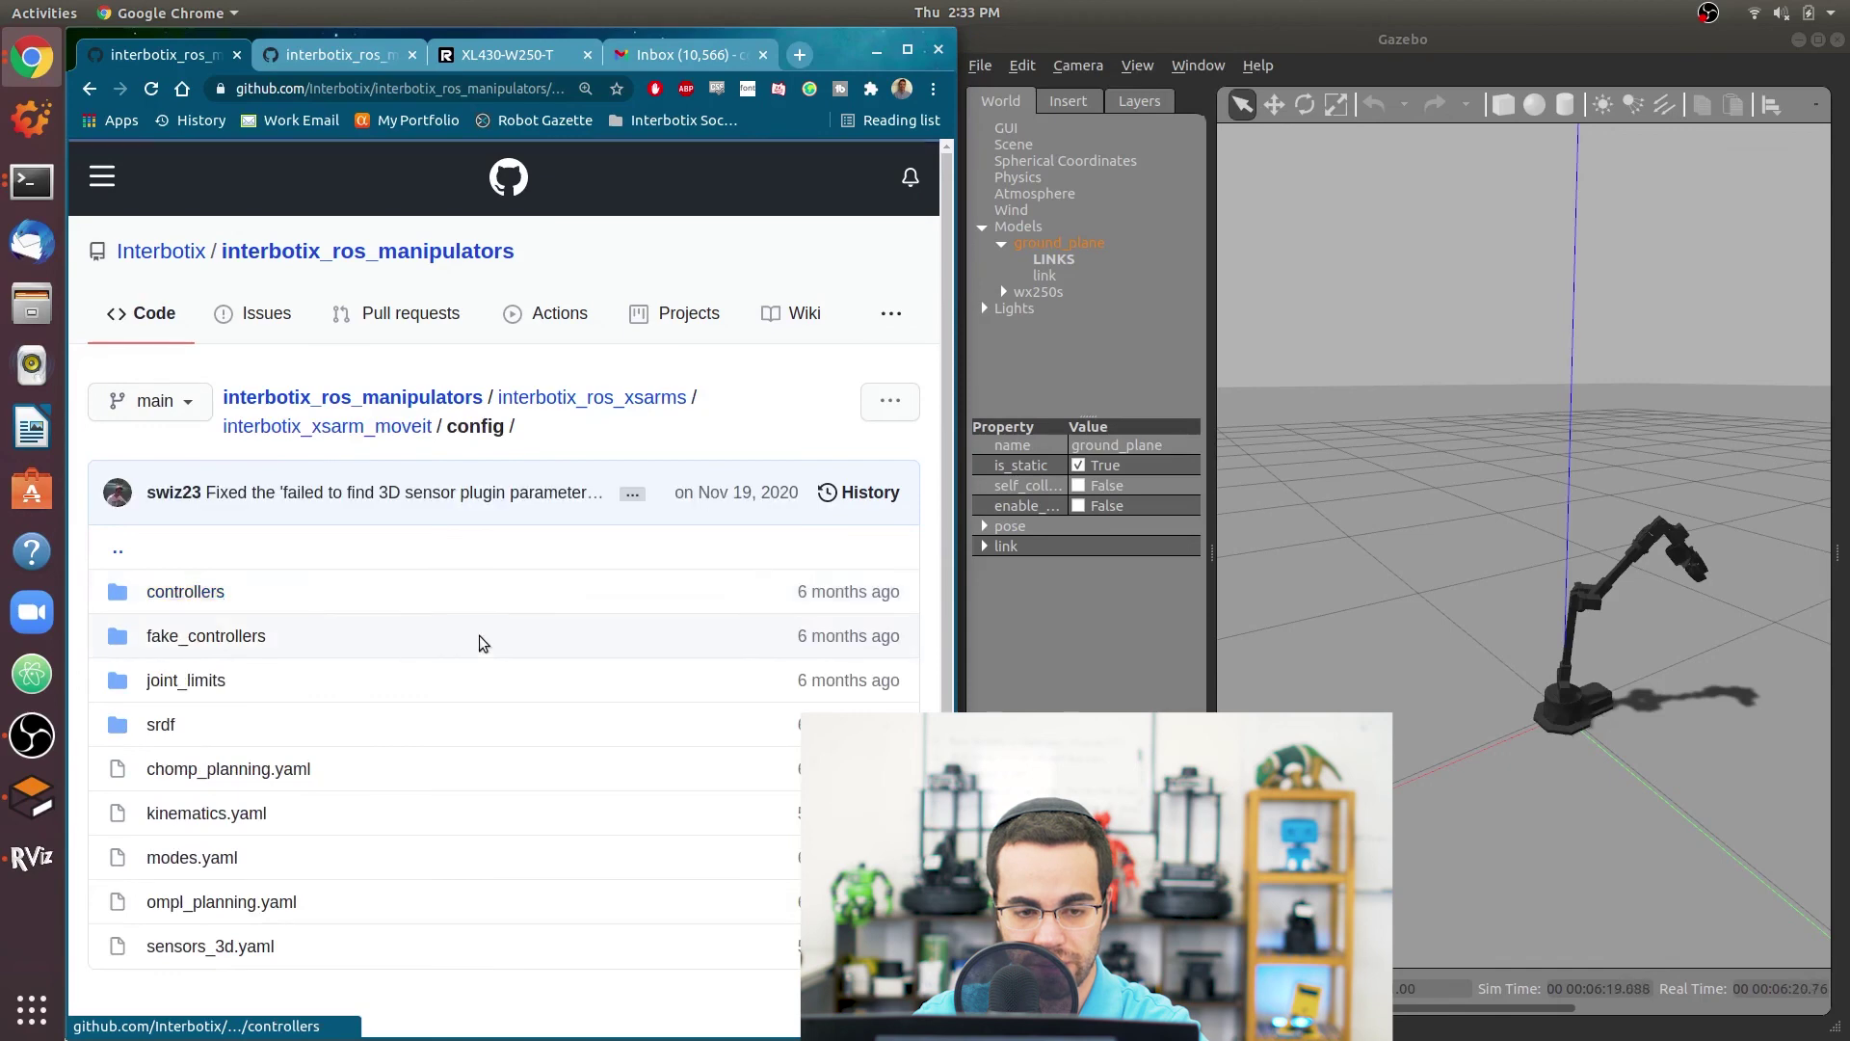
{"action": "scroll", "coordinate": [950, 366], "scroll_direction": "down", "scroll_amount": 3}
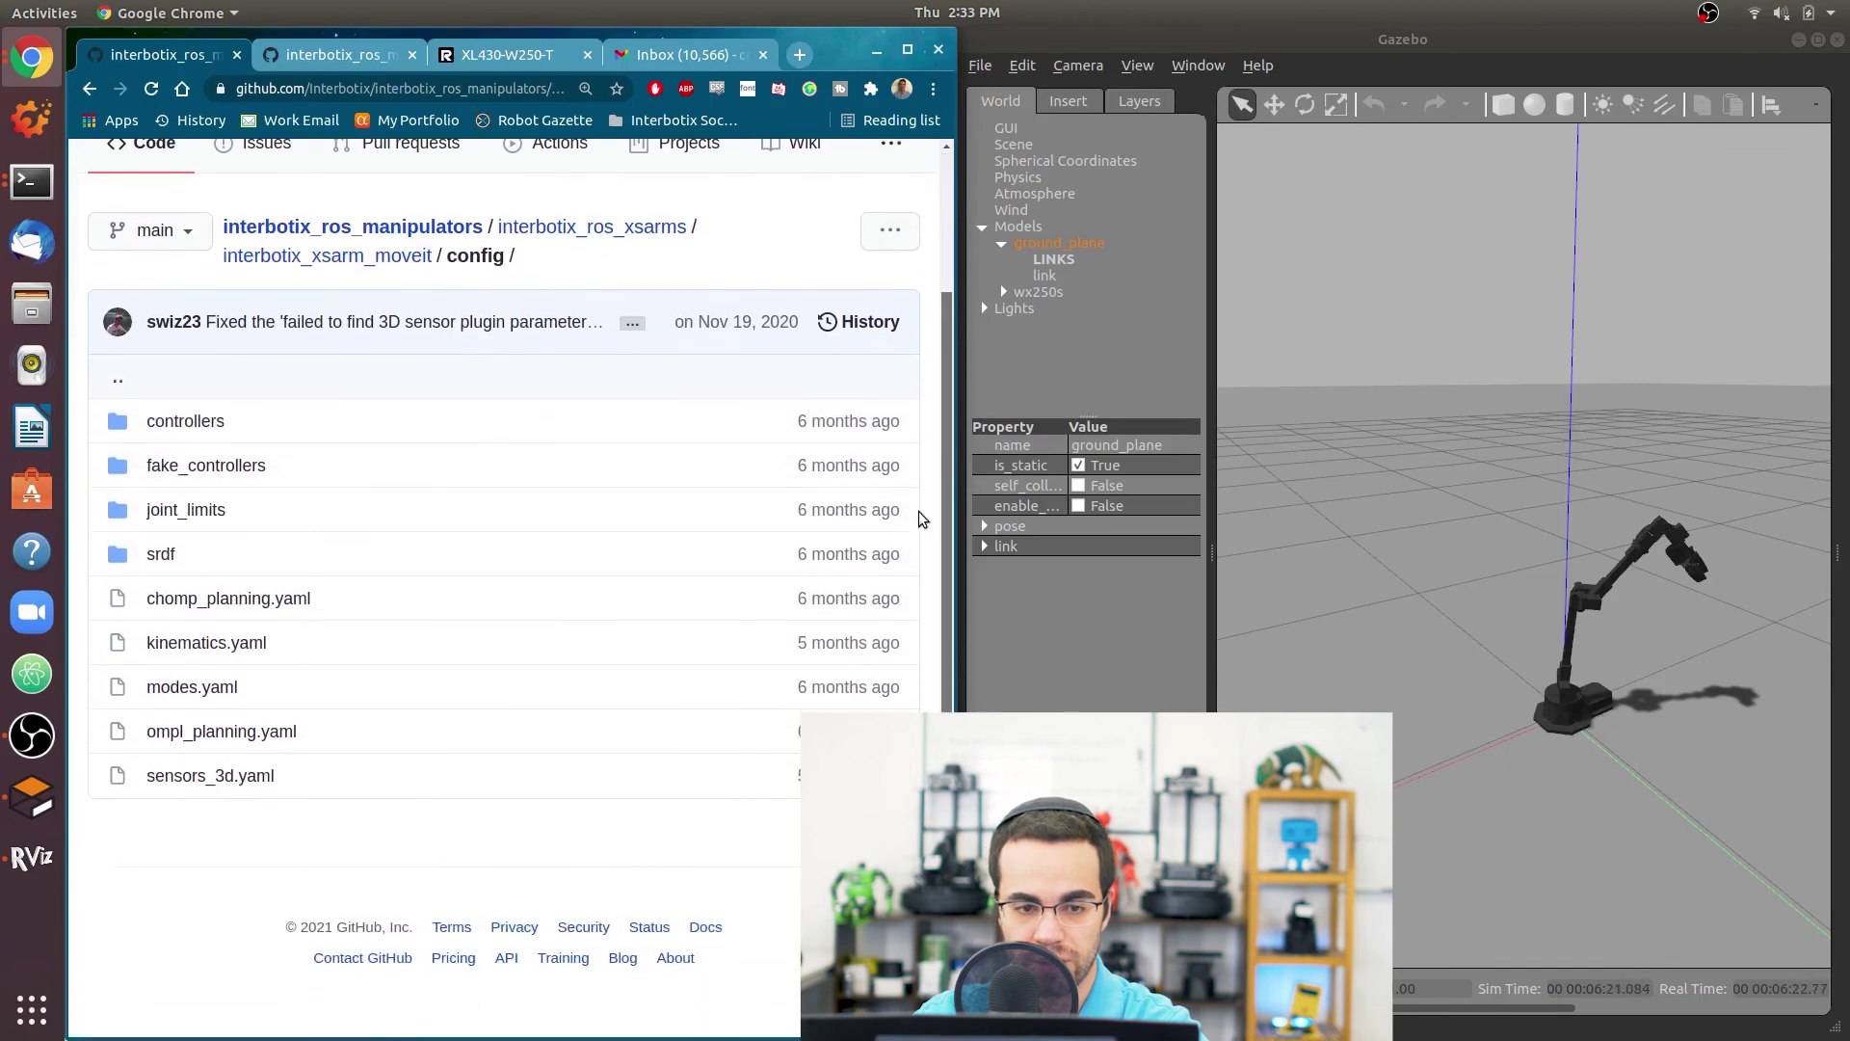
{"action": "left_click", "coordinate": [205, 512]}
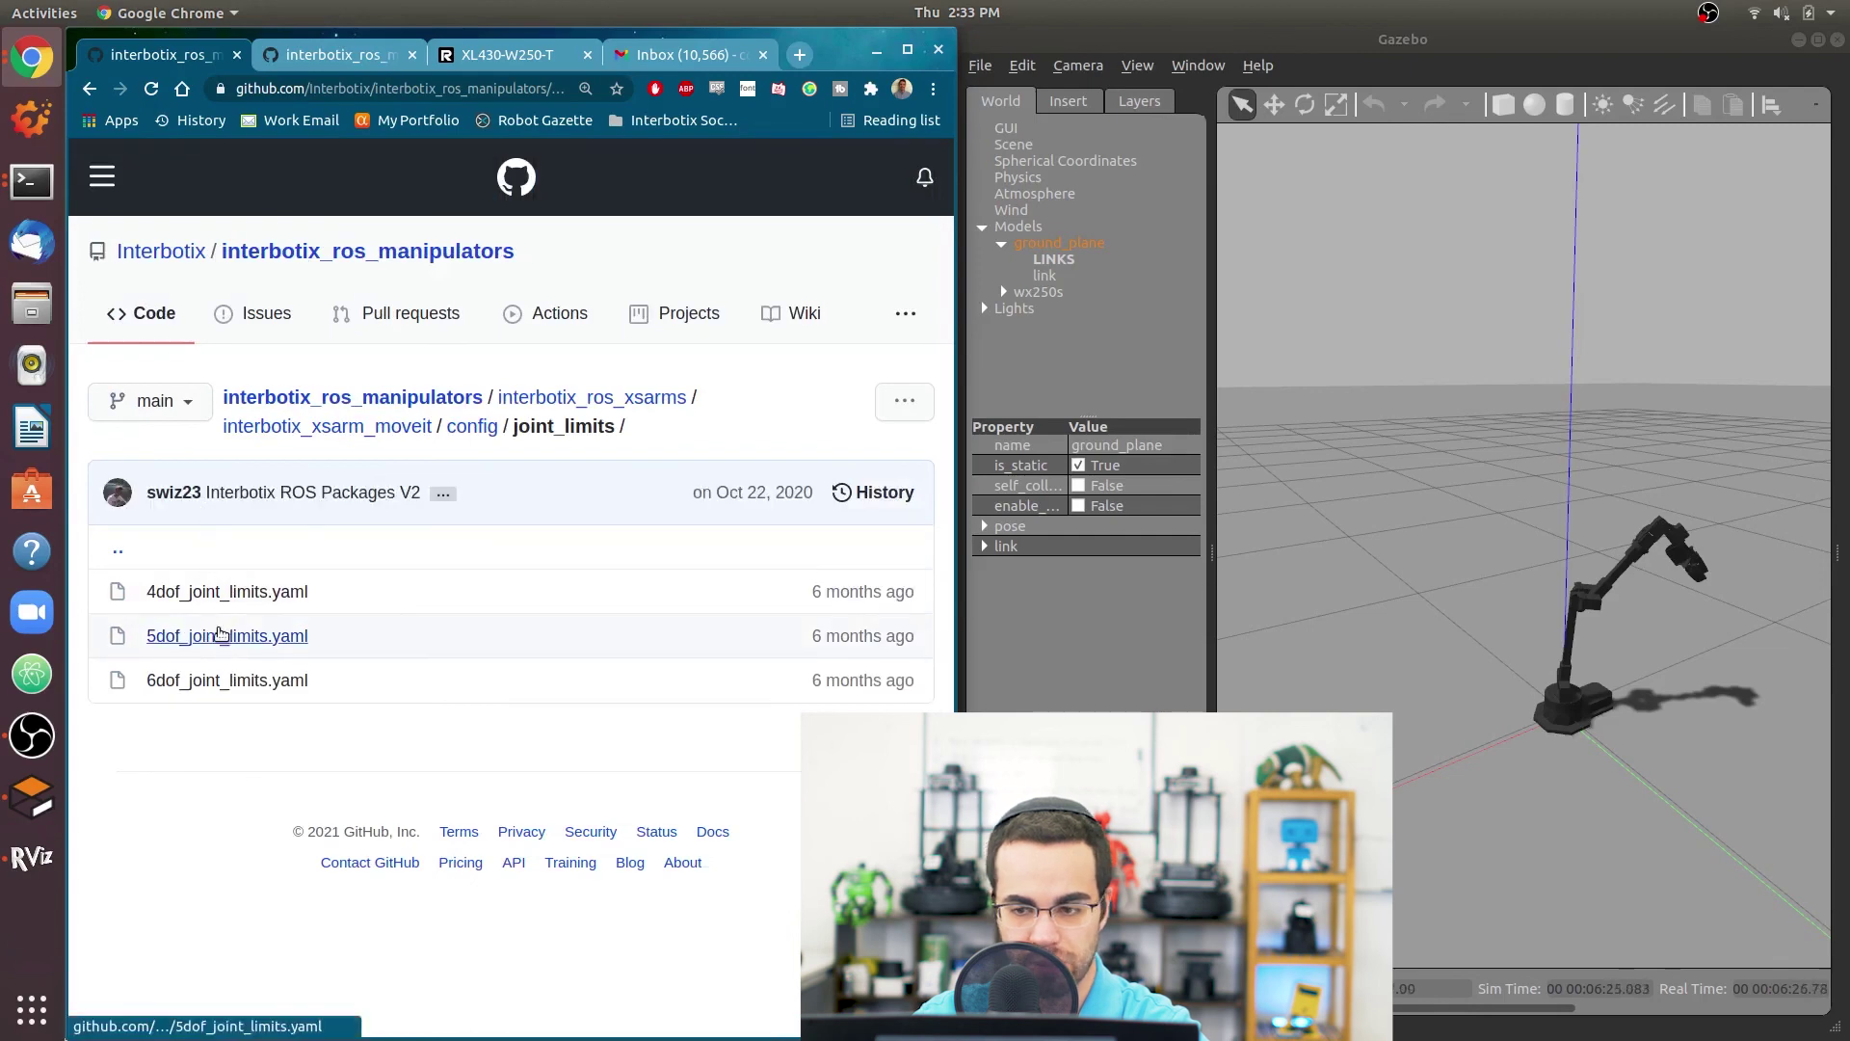
{"action": "left_click", "coordinate": [208, 680]}
Examine the velocity and acceleration limits of all joints in 6dof_joint_limits.yaml, then minimize the browser.
{"action": "left_click_drag", "start_coordinate": [947, 306], "coordinate": [897, 545]}
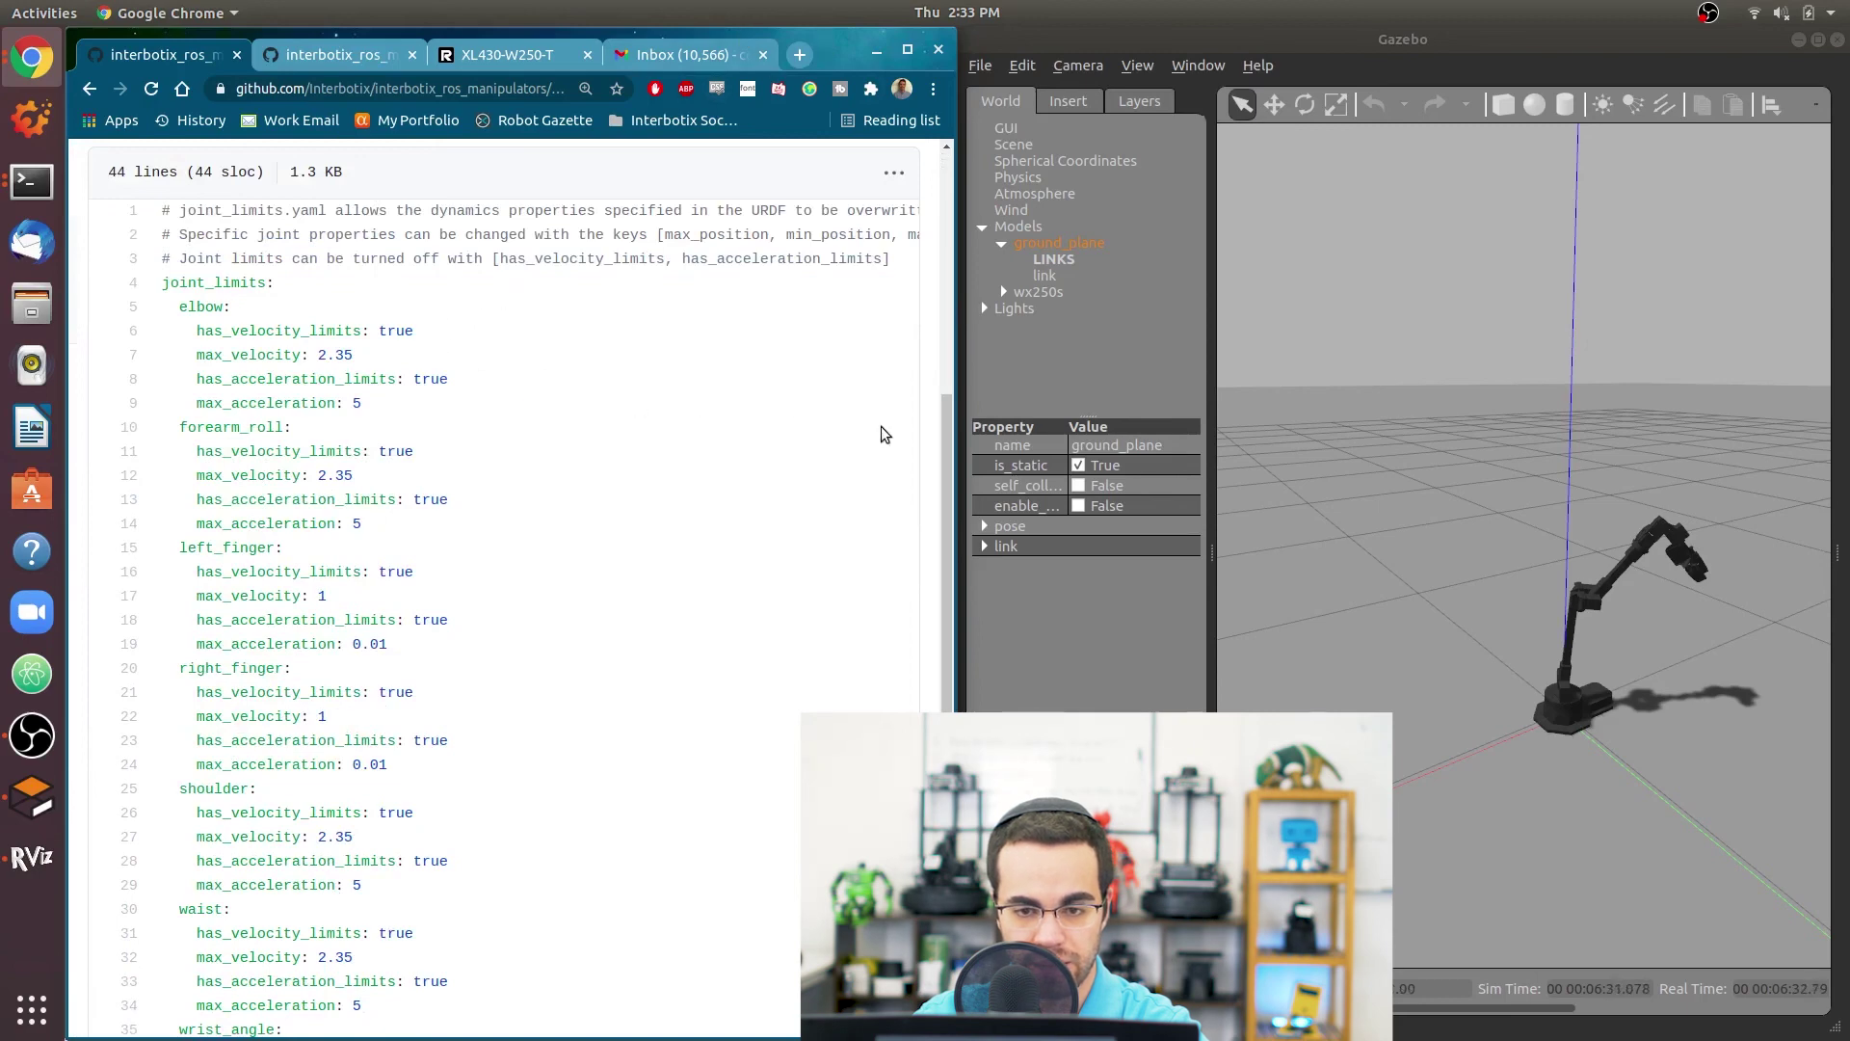
{"action": "mouse_move", "coordinate": [944, 418]}
{"action": "left_mouse_down"}
{"action": "mouse_move", "coordinate": [945, 397]}
{"action": "mouse_move", "coordinate": [940, 607]}
{"action": "mouse_move", "coordinate": [958, 422]}
{"action": "left_mouse_up"}
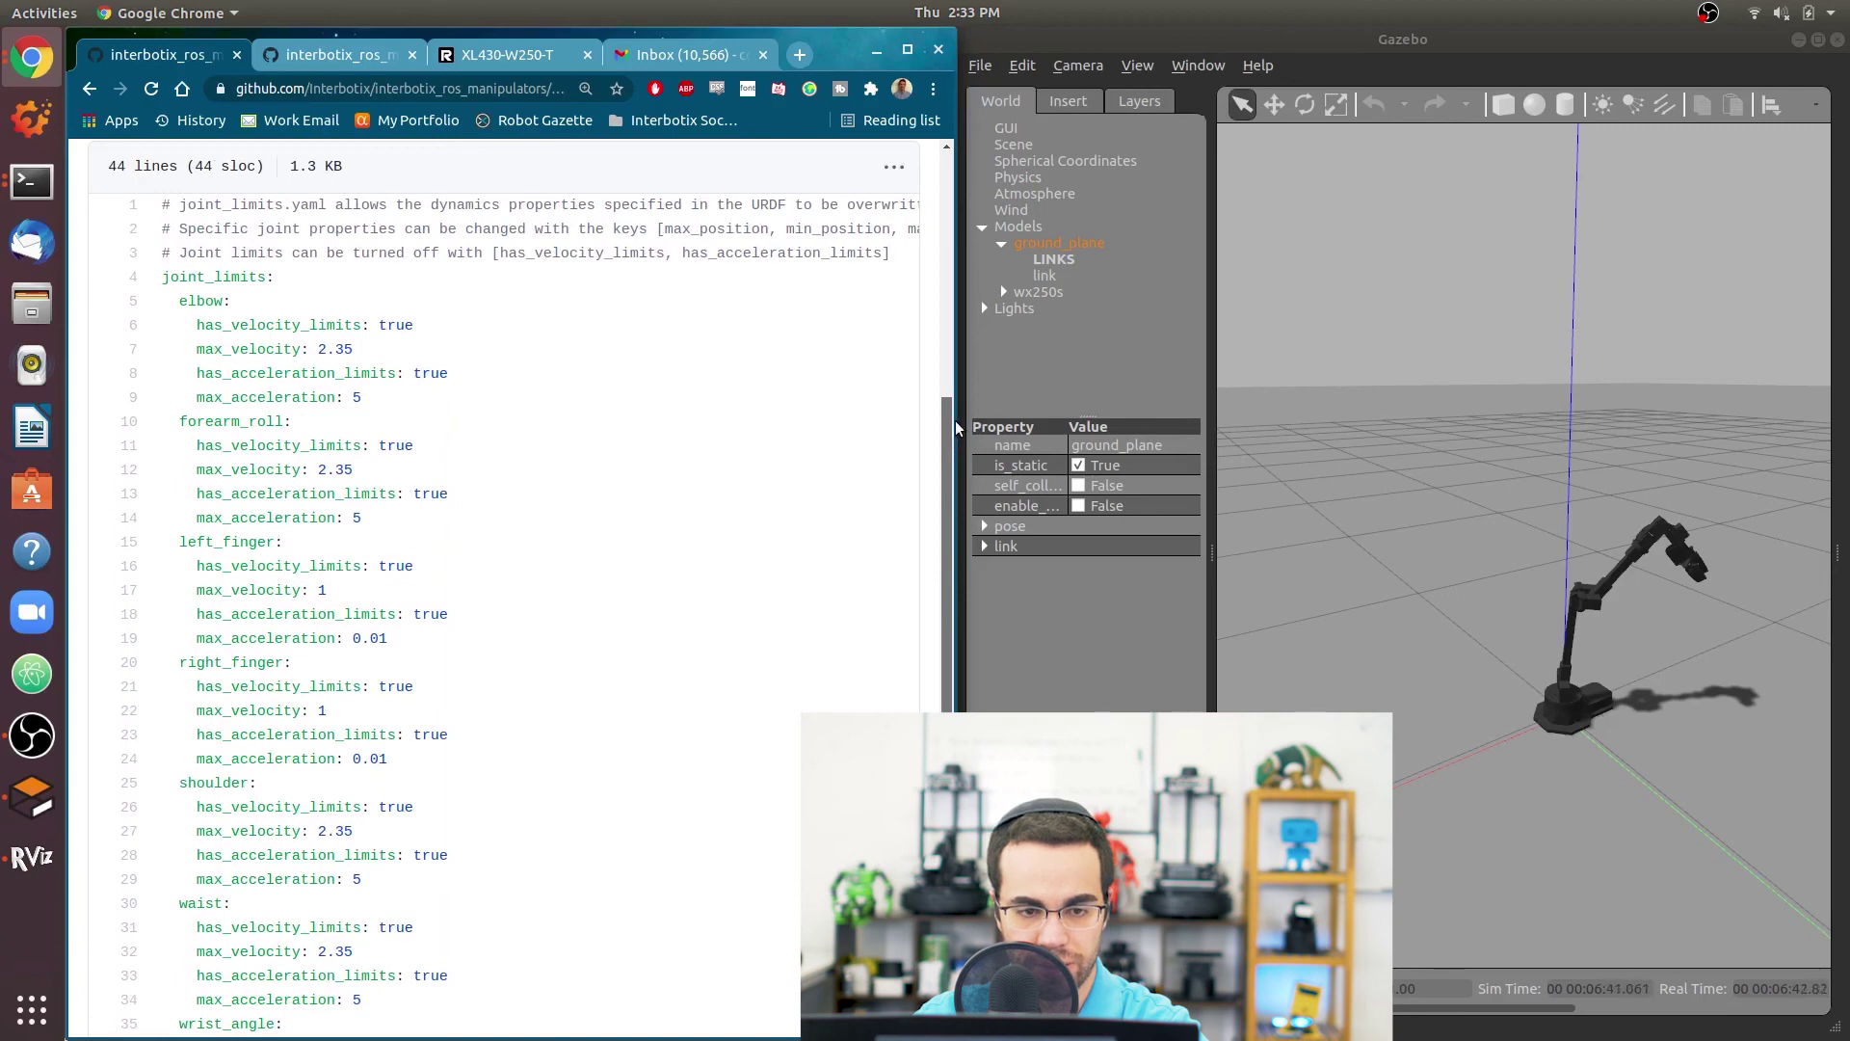
{"action": "left_click_drag", "start_coordinate": [956, 420], "coordinate": [927, 555]}
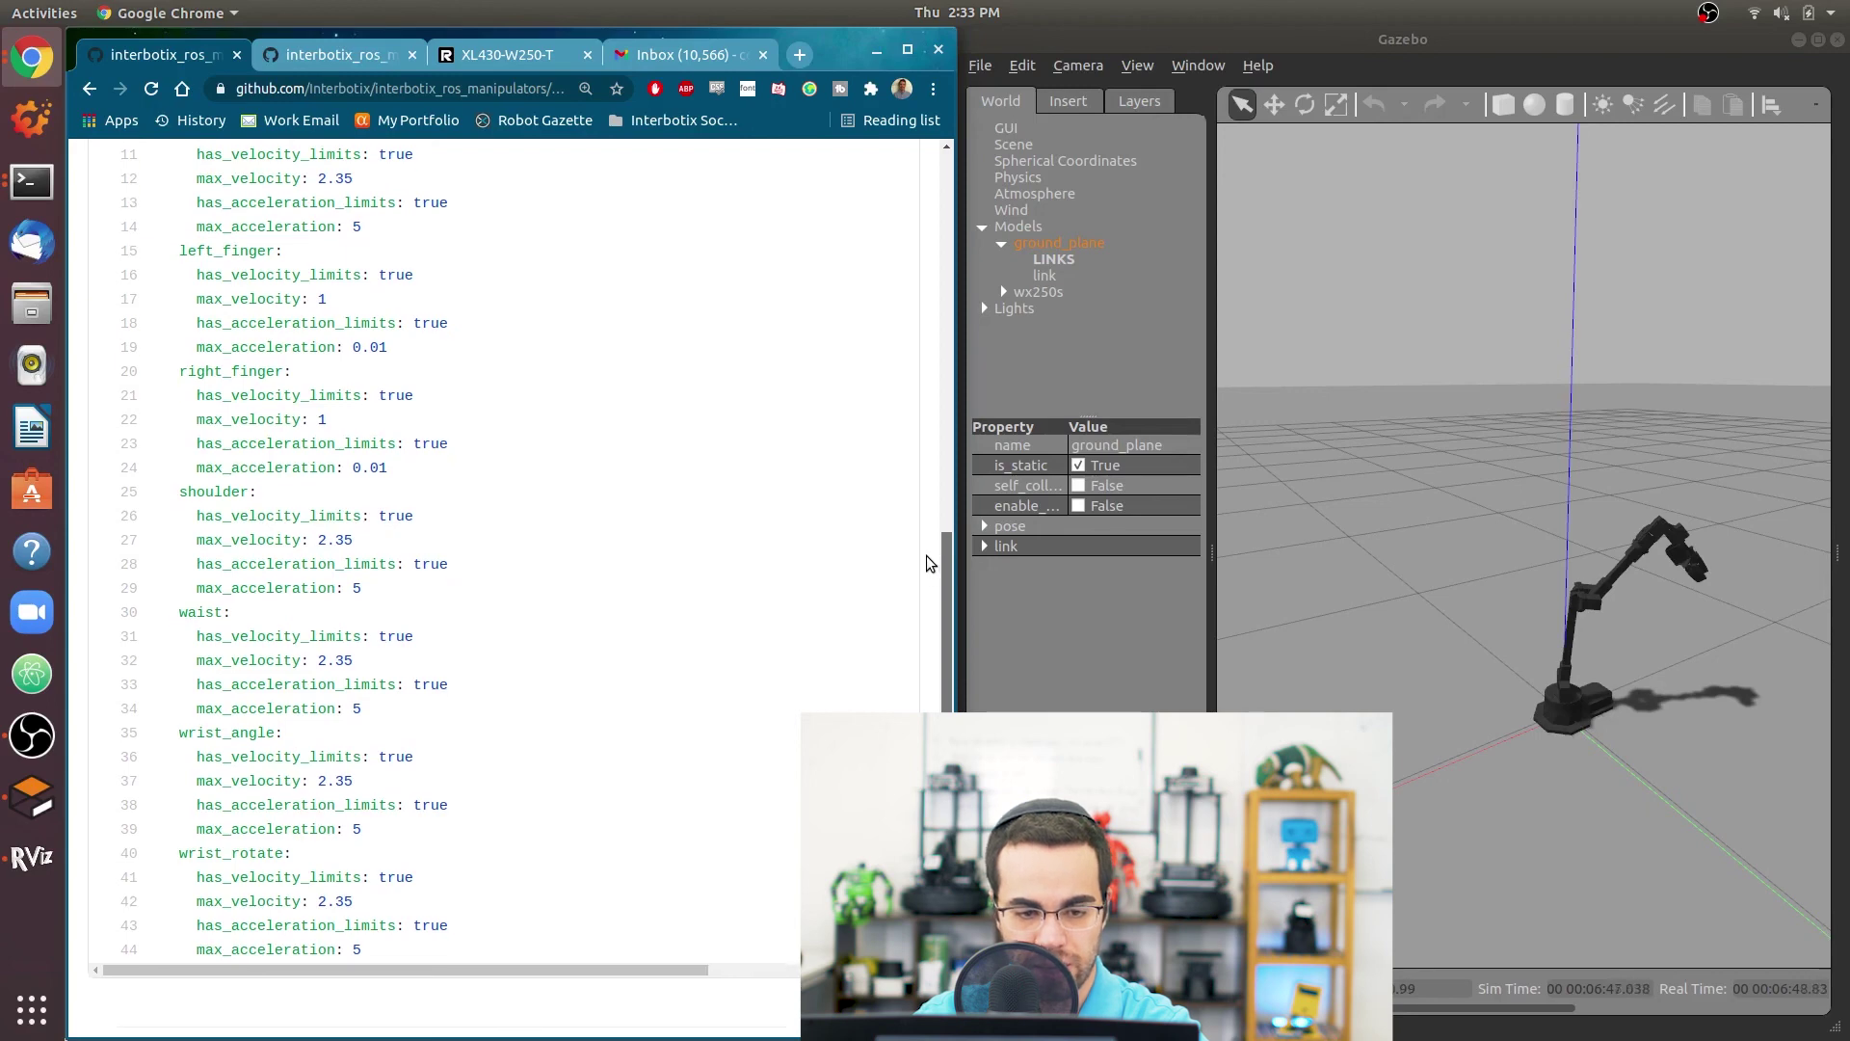
{"action": "left_click_drag", "start_coordinate": [925, 556], "coordinate": [926, 304]}
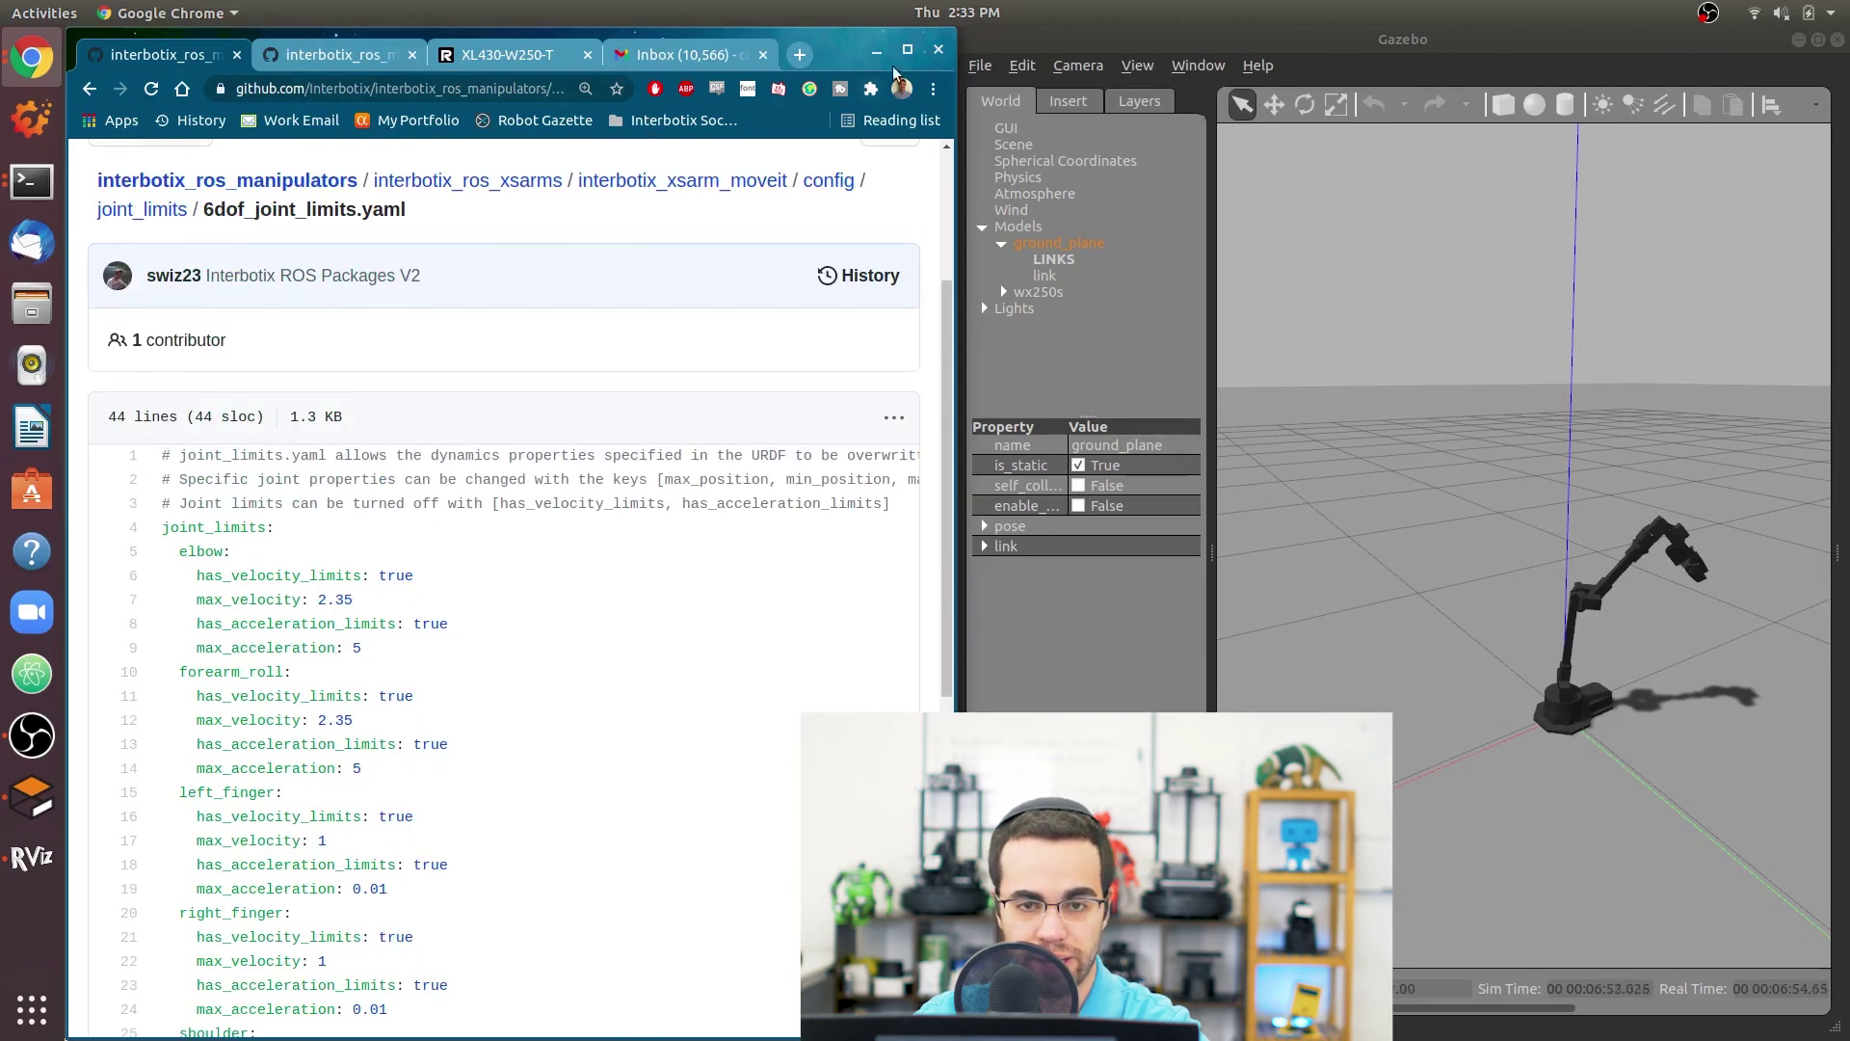
{"action": "left_click", "coordinate": [876, 51]}
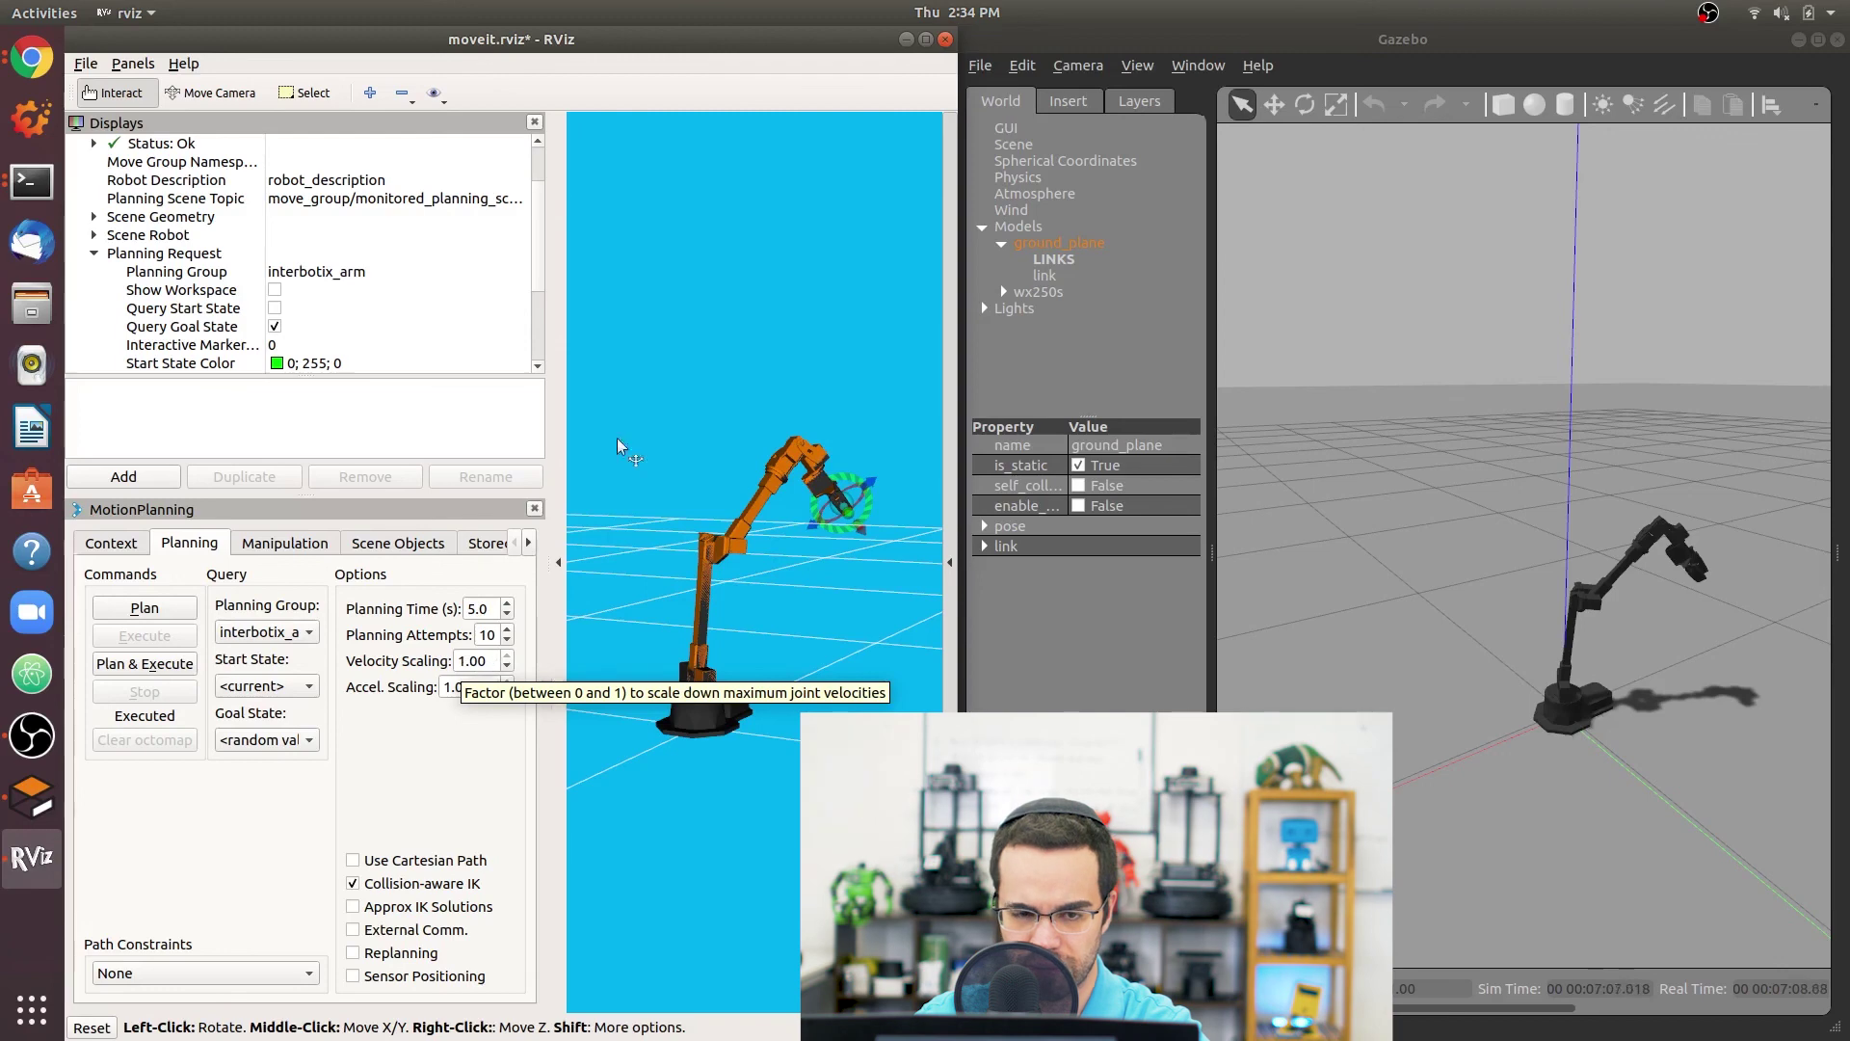
Set the motion planning Velocity Scaling to 0.5.
{"action": "left_click_drag", "start_coordinate": [483, 662], "coordinate": [450, 656]}
{"action": "type", "text": "0.5"}
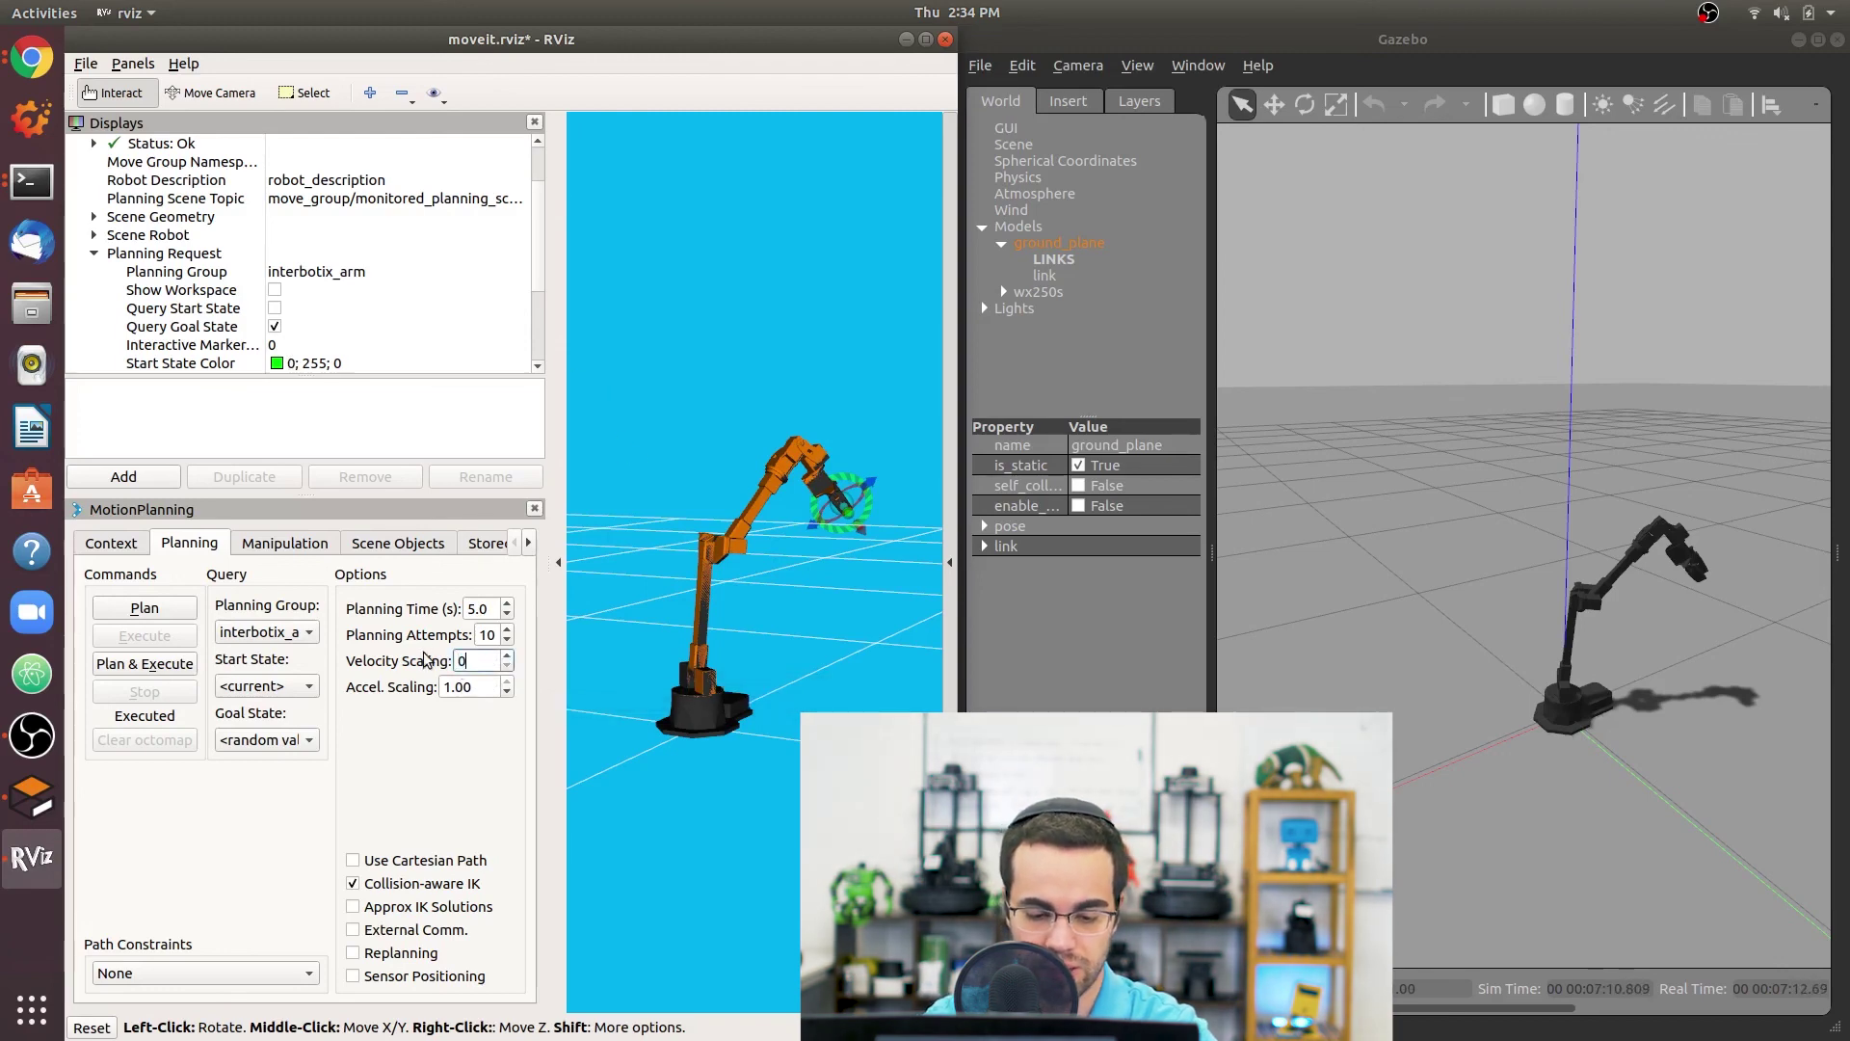
{"action": "left_click", "coordinate": [491, 633]}
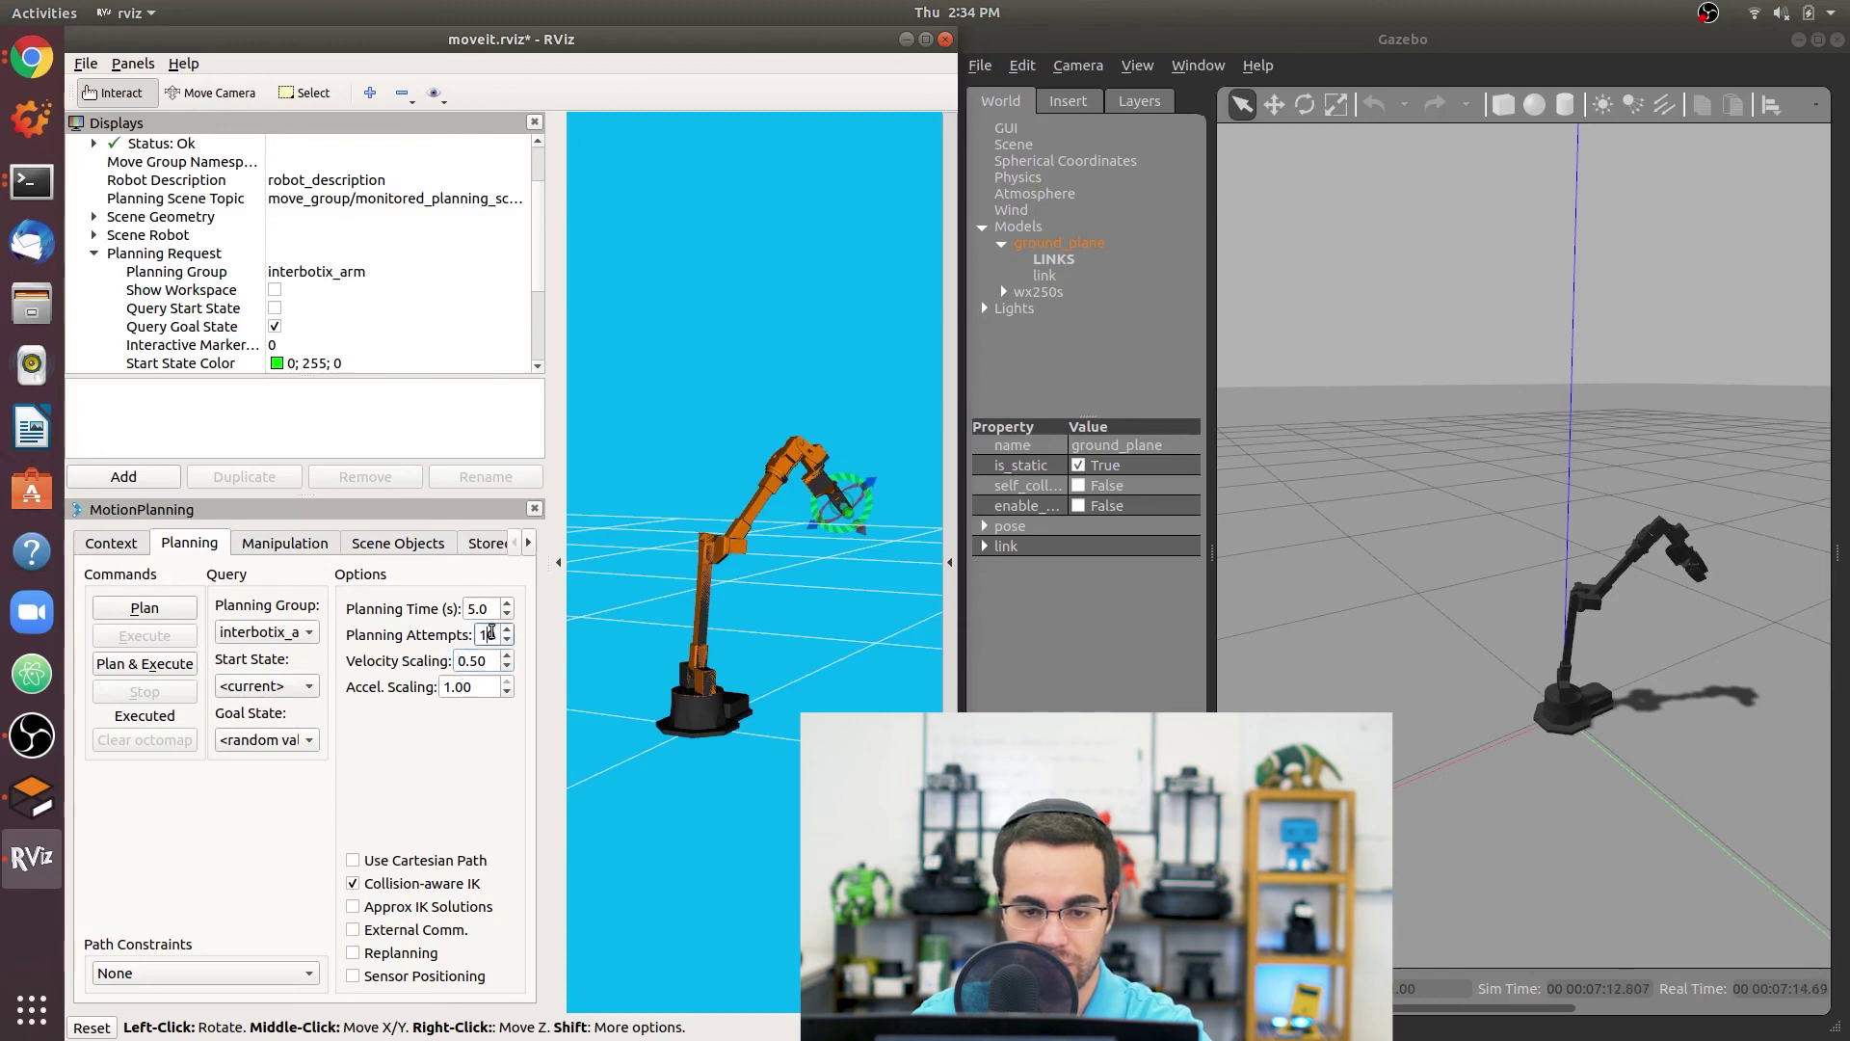
Pick a random valid goal state with the current pose as start state, then plan and execute the motion.
{"action": "left_click", "coordinate": [263, 749]}
{"action": "left_click", "coordinate": [293, 750]}
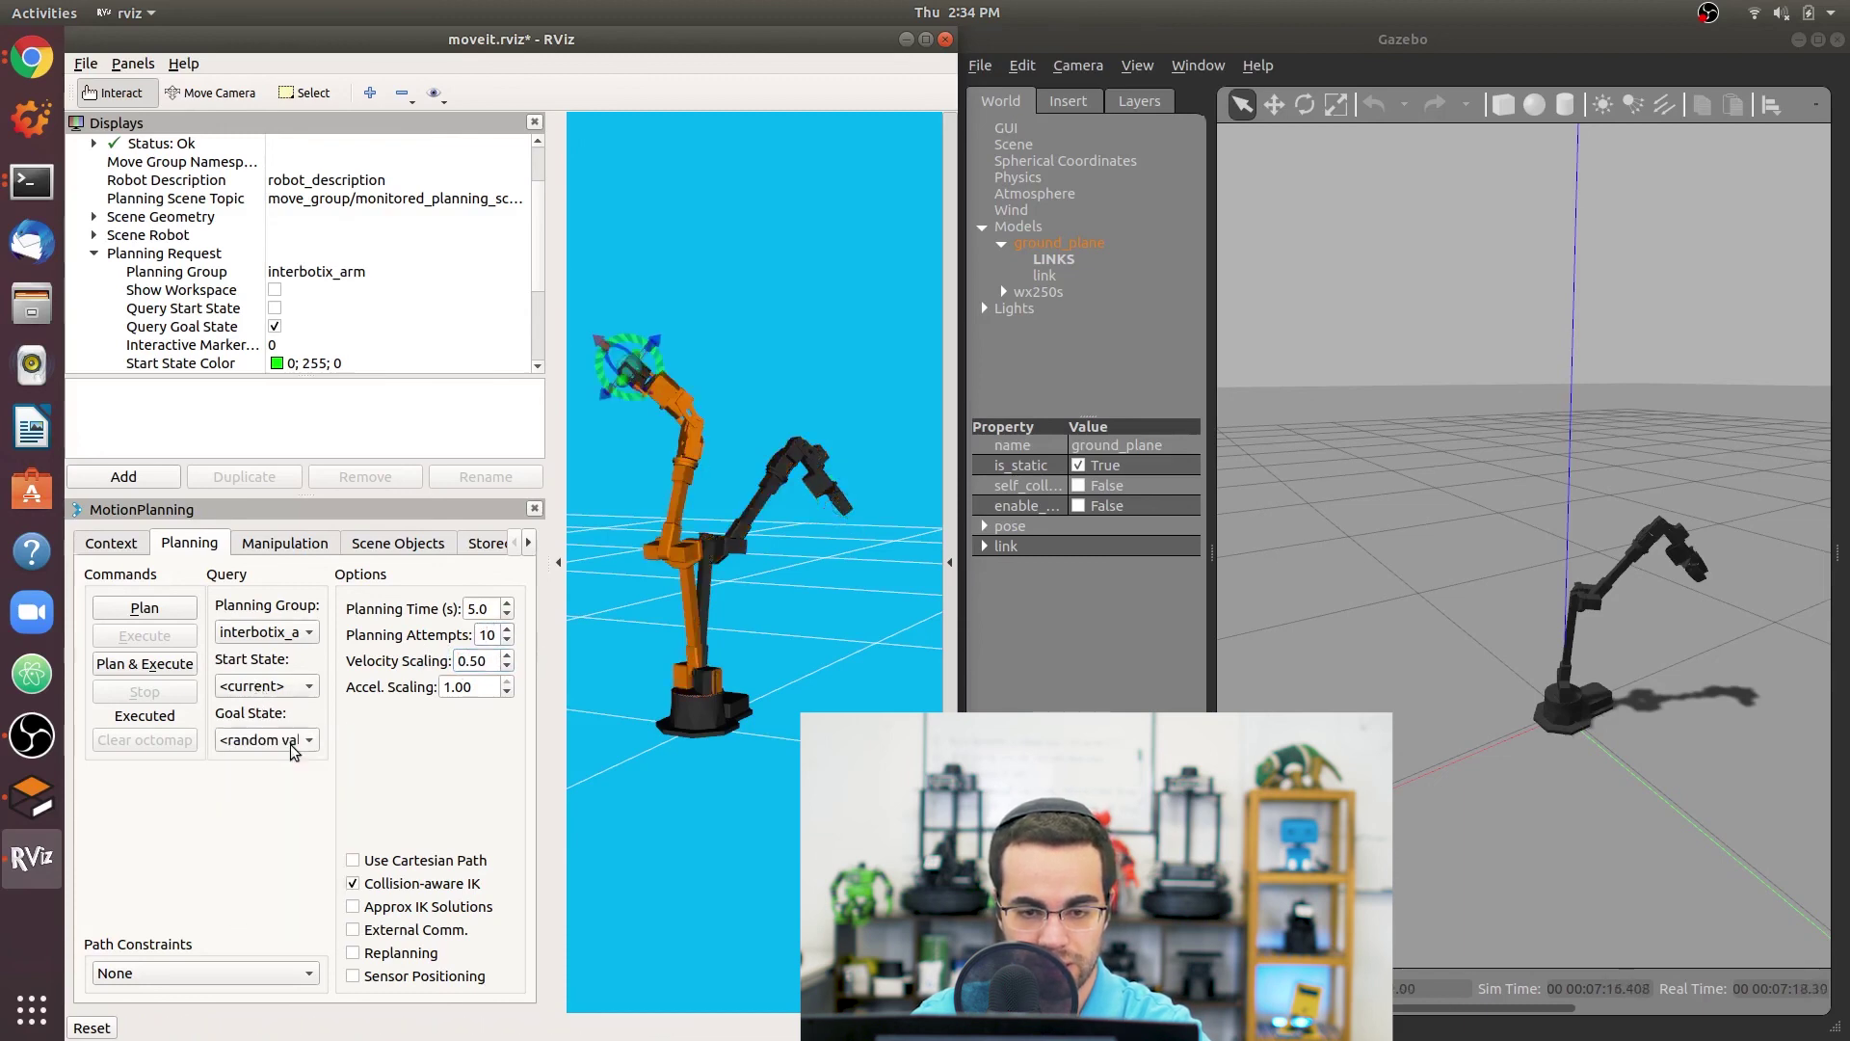
{"action": "left_click", "coordinate": [285, 686]}
{"action": "left_click", "coordinate": [286, 688]}
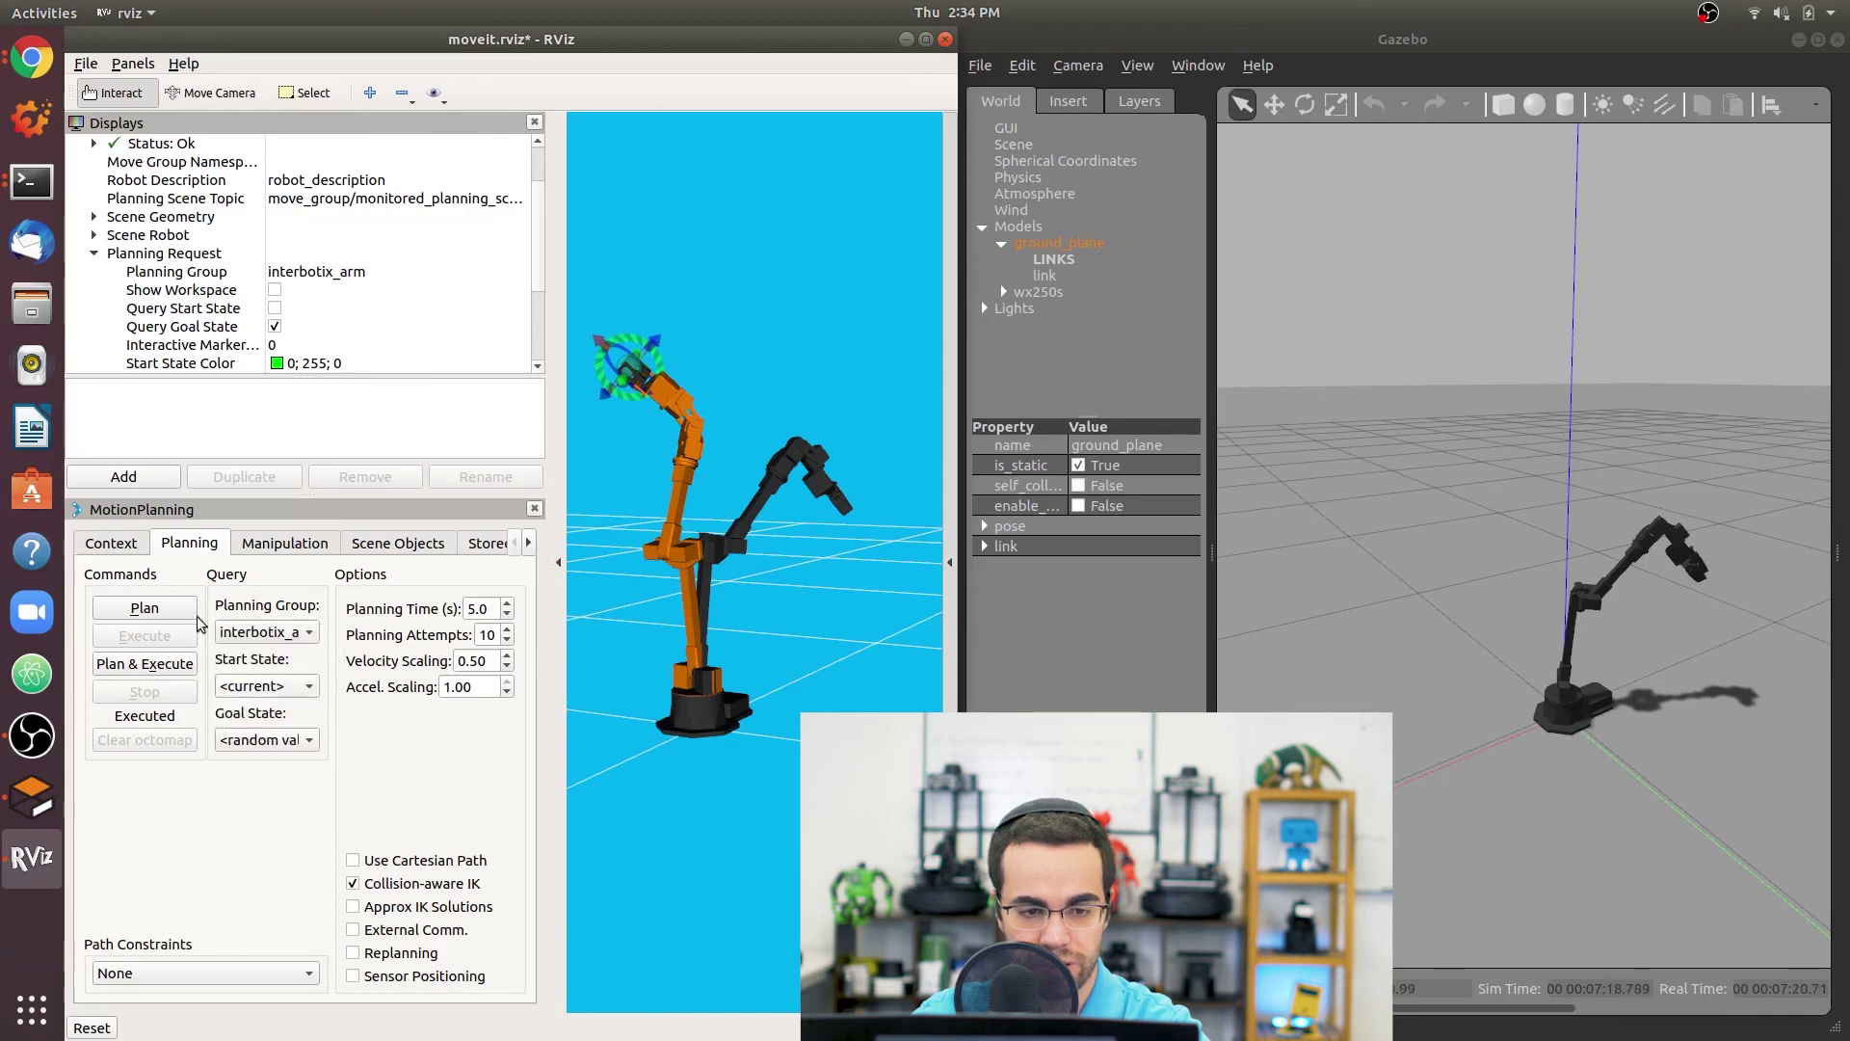
{"action": "left_click", "coordinate": [153, 664]}
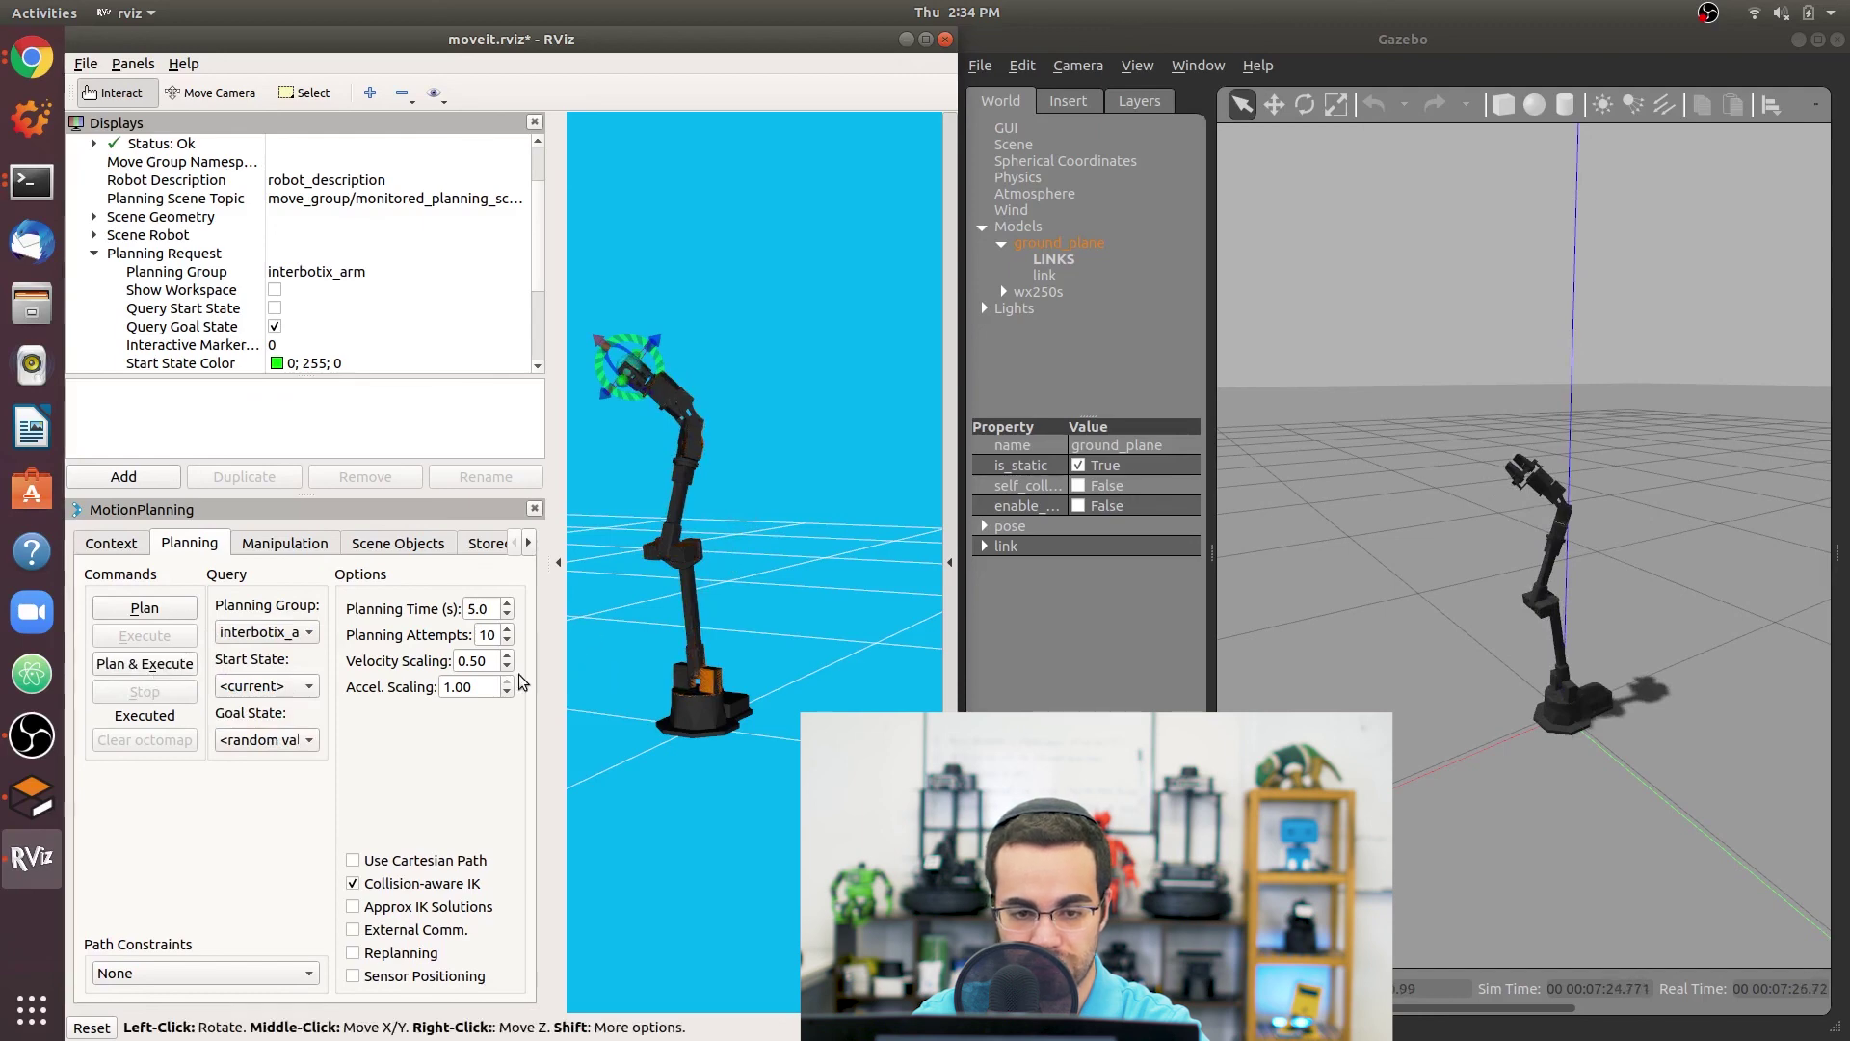
Check the MoveIt launch terminal's planning and execution log, then minimize the terminal to return to RViz.
{"action": "left_click", "coordinate": [34, 197]}
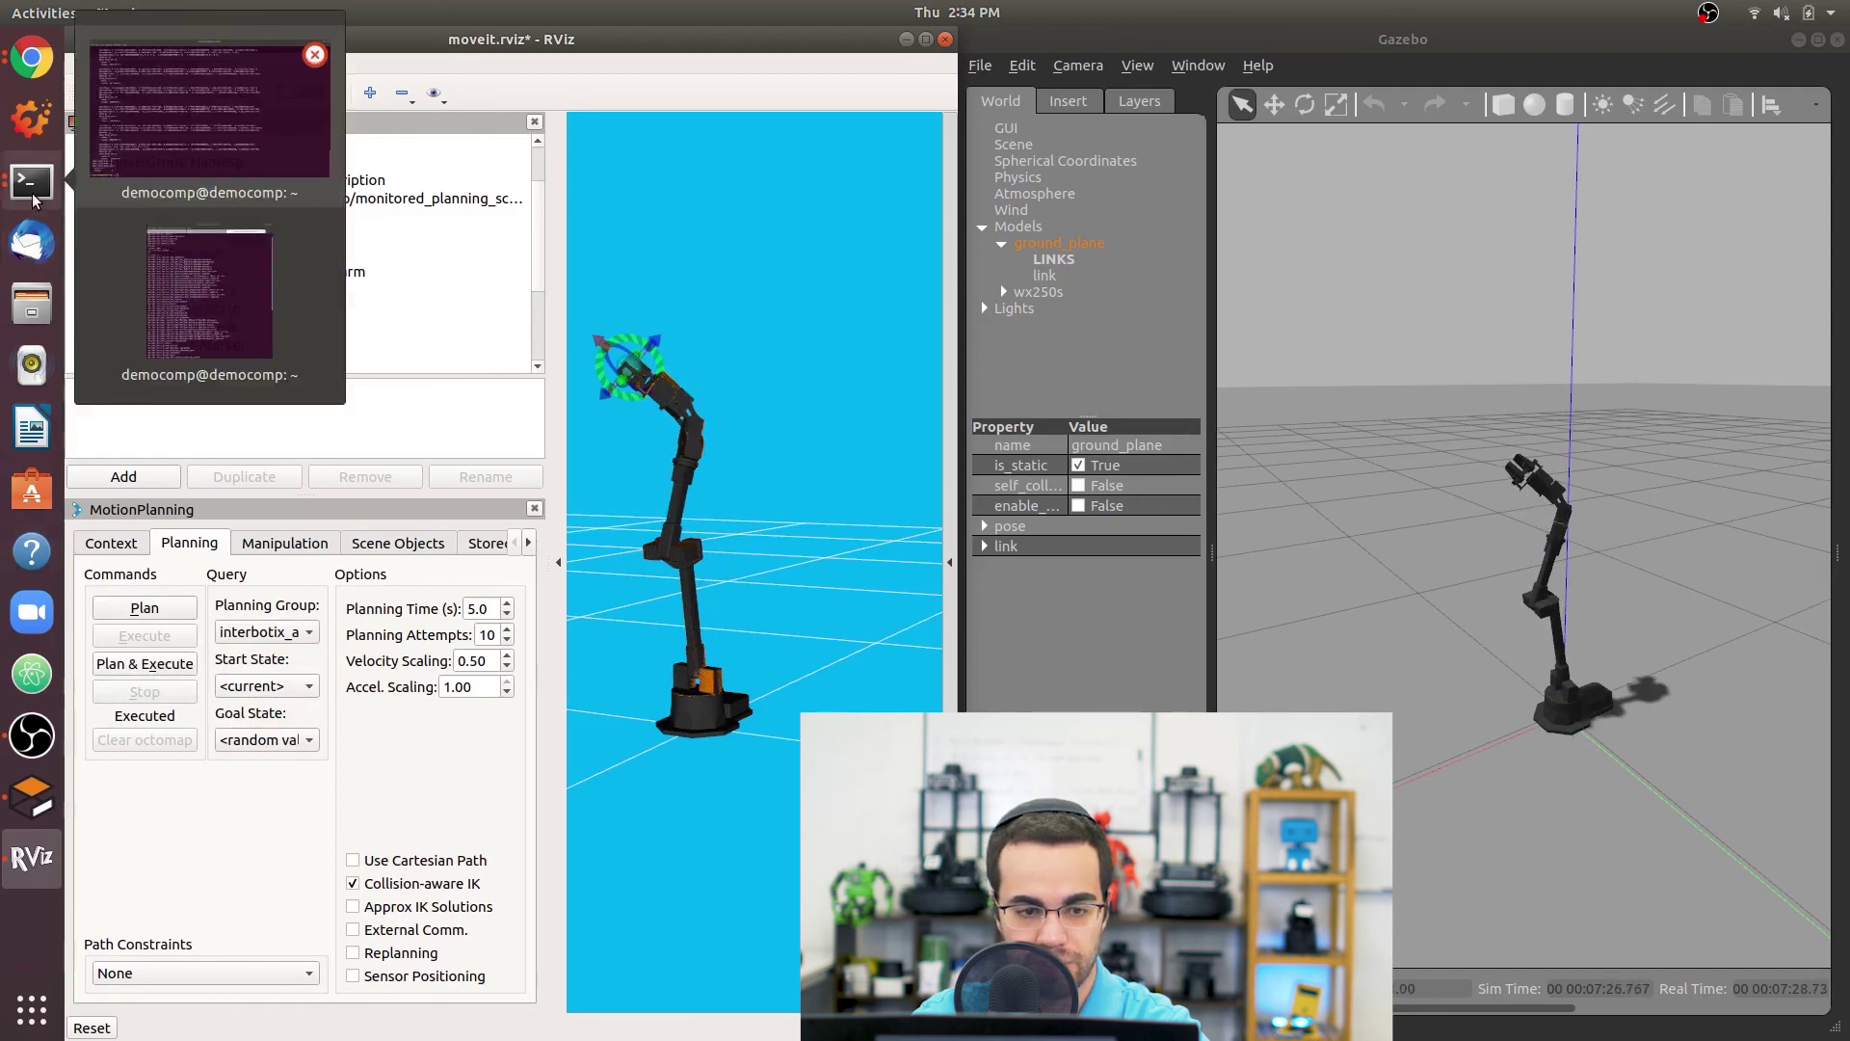
{"action": "left_click", "coordinate": [853, 542]}
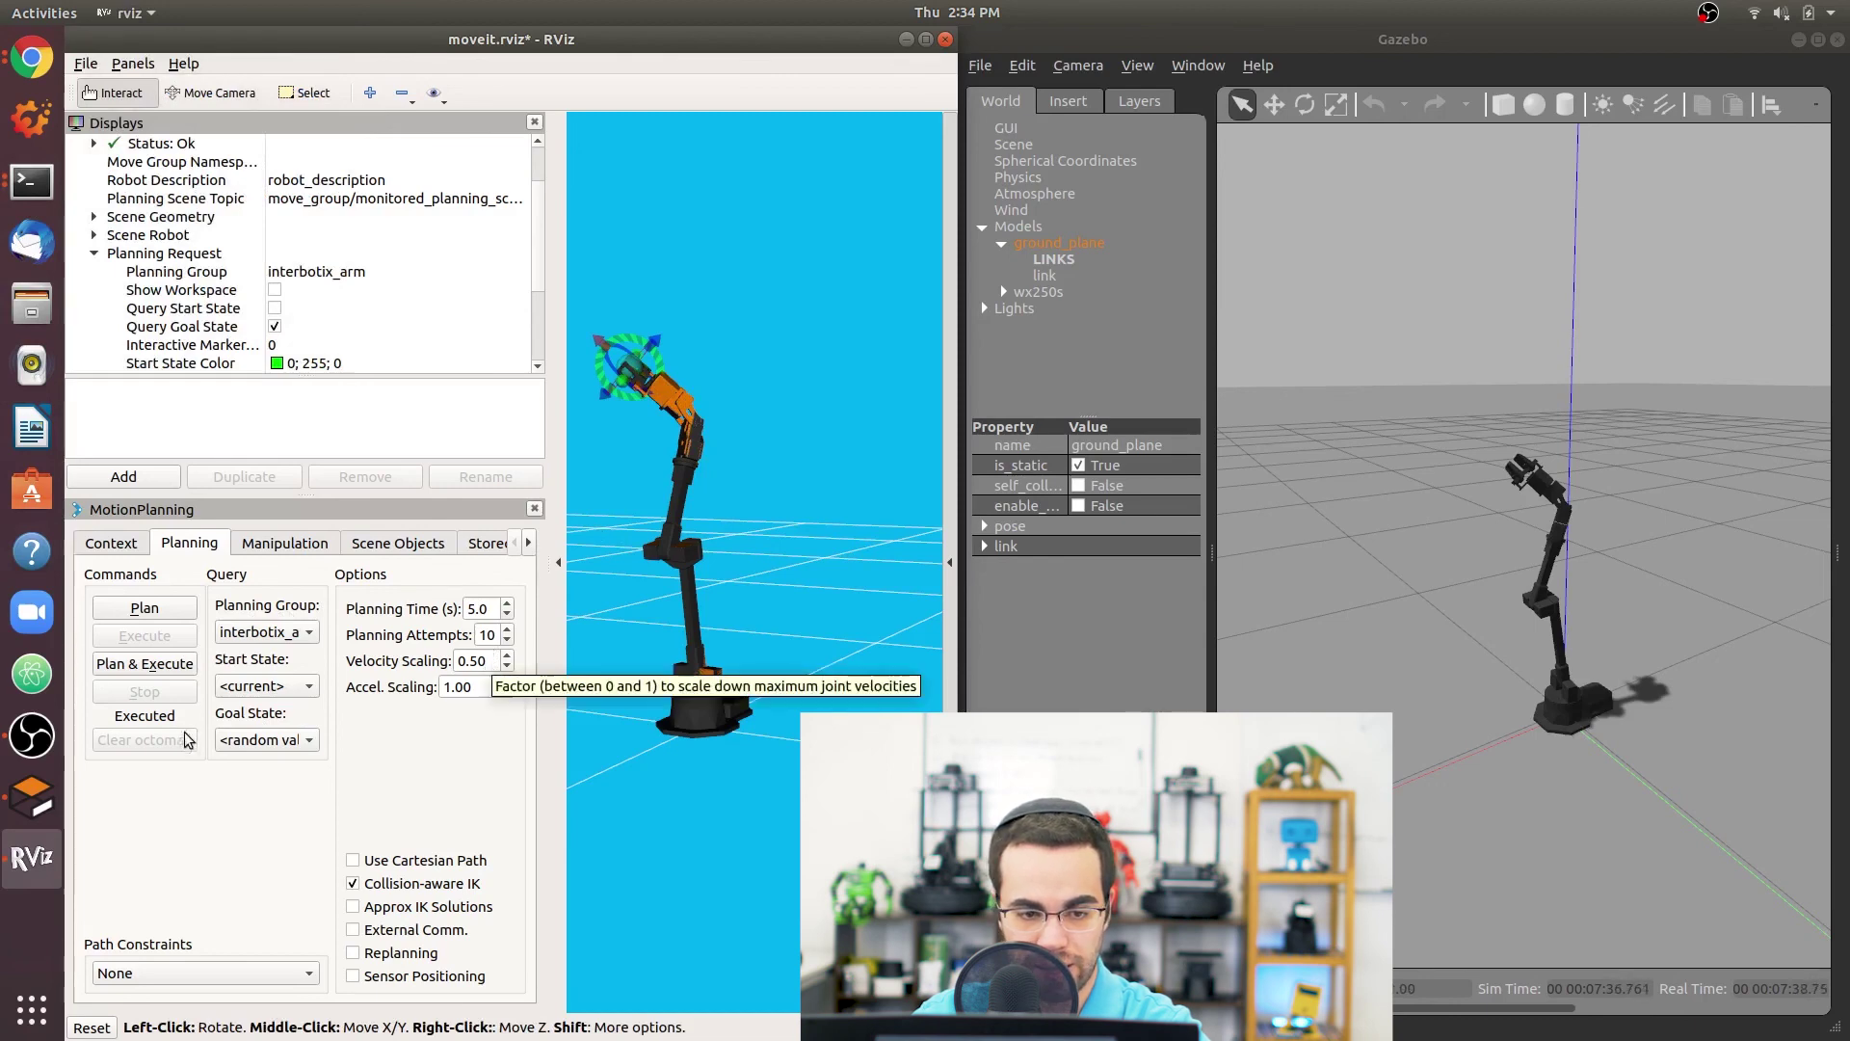
{"action": "left_click", "coordinate": [32, 180]}
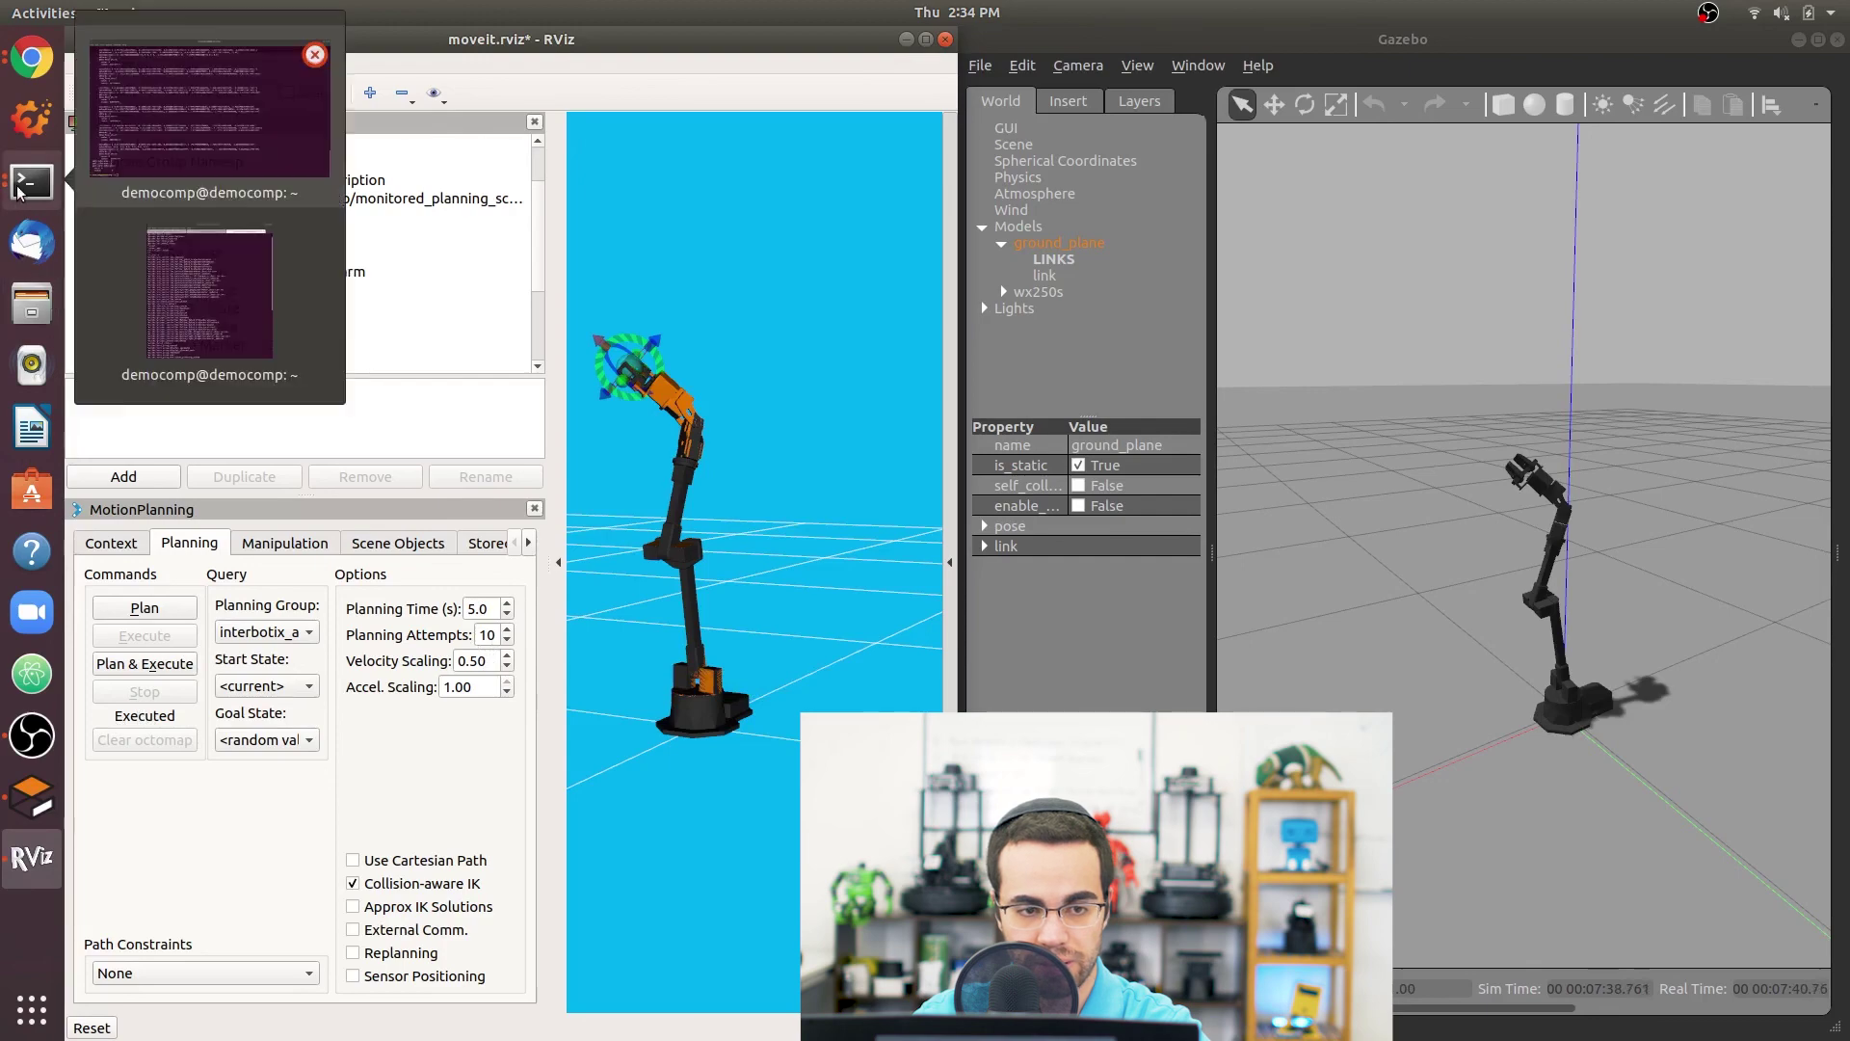
{"action": "left_click", "coordinate": [208, 300]}
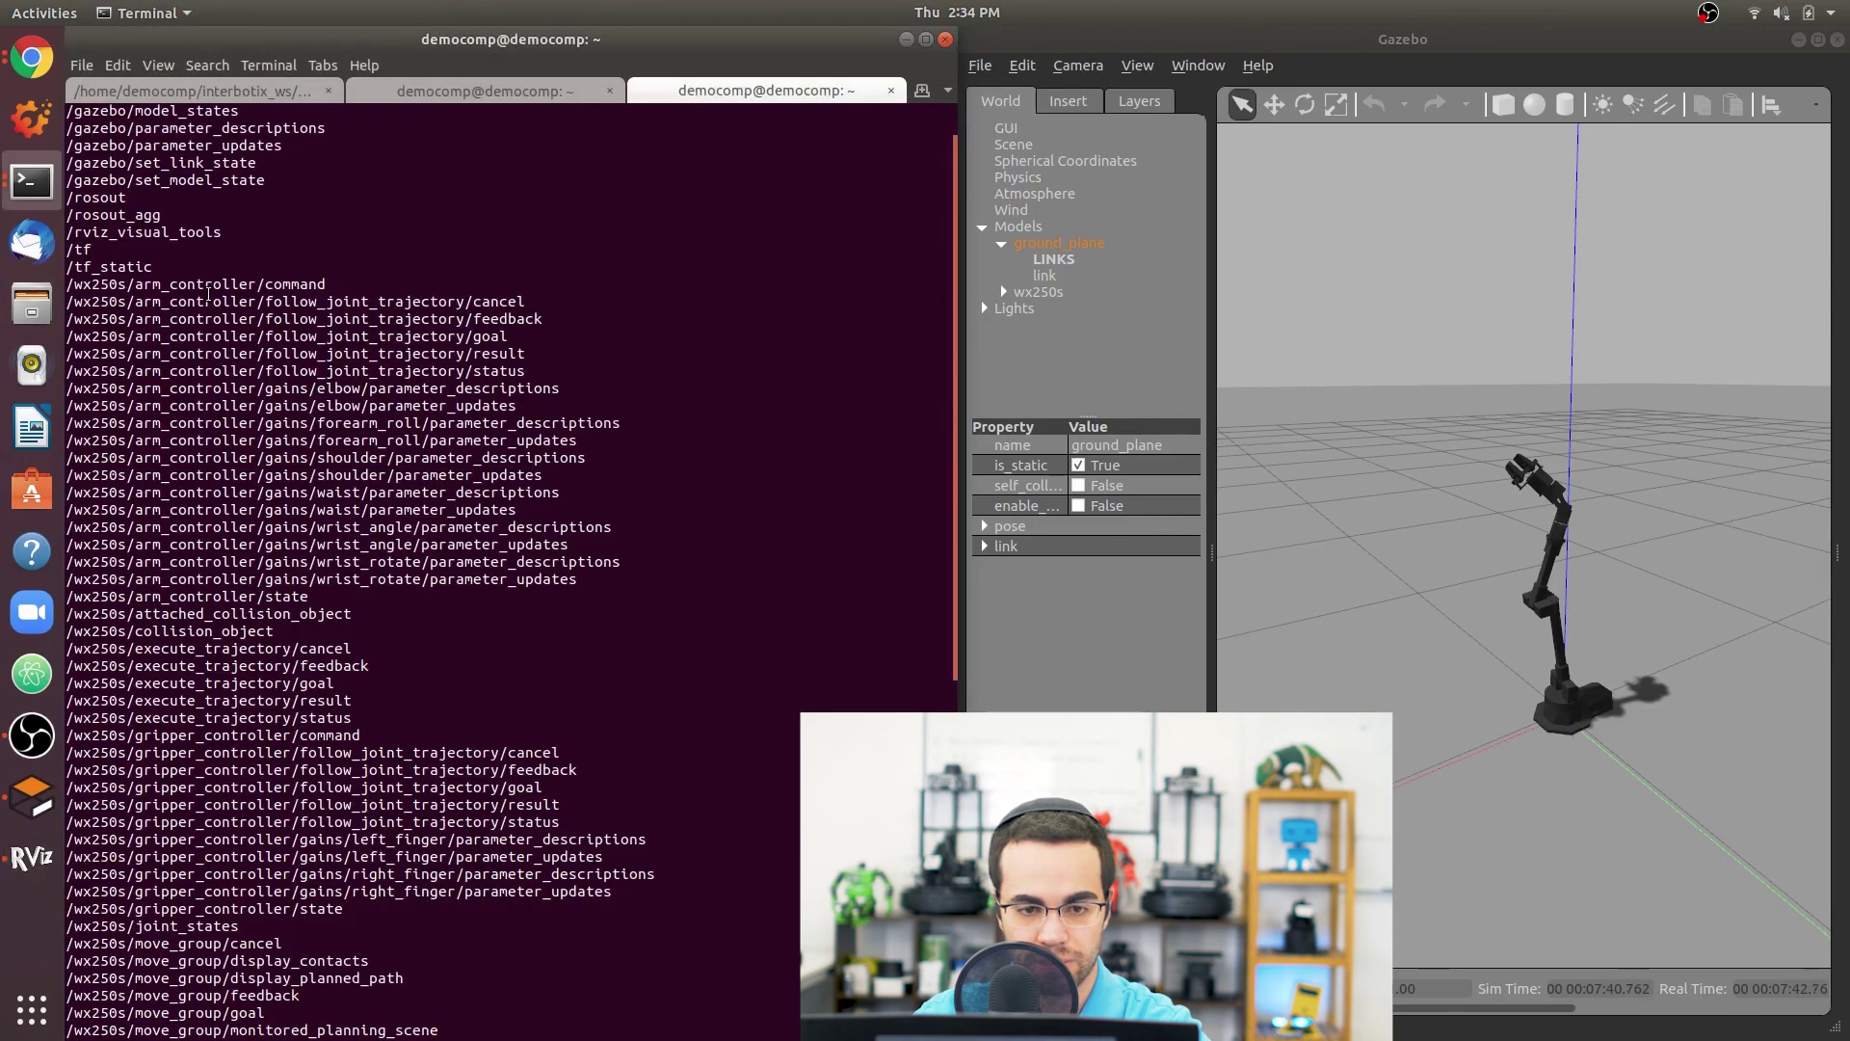
{"action": "left_click", "coordinate": [260, 91]}
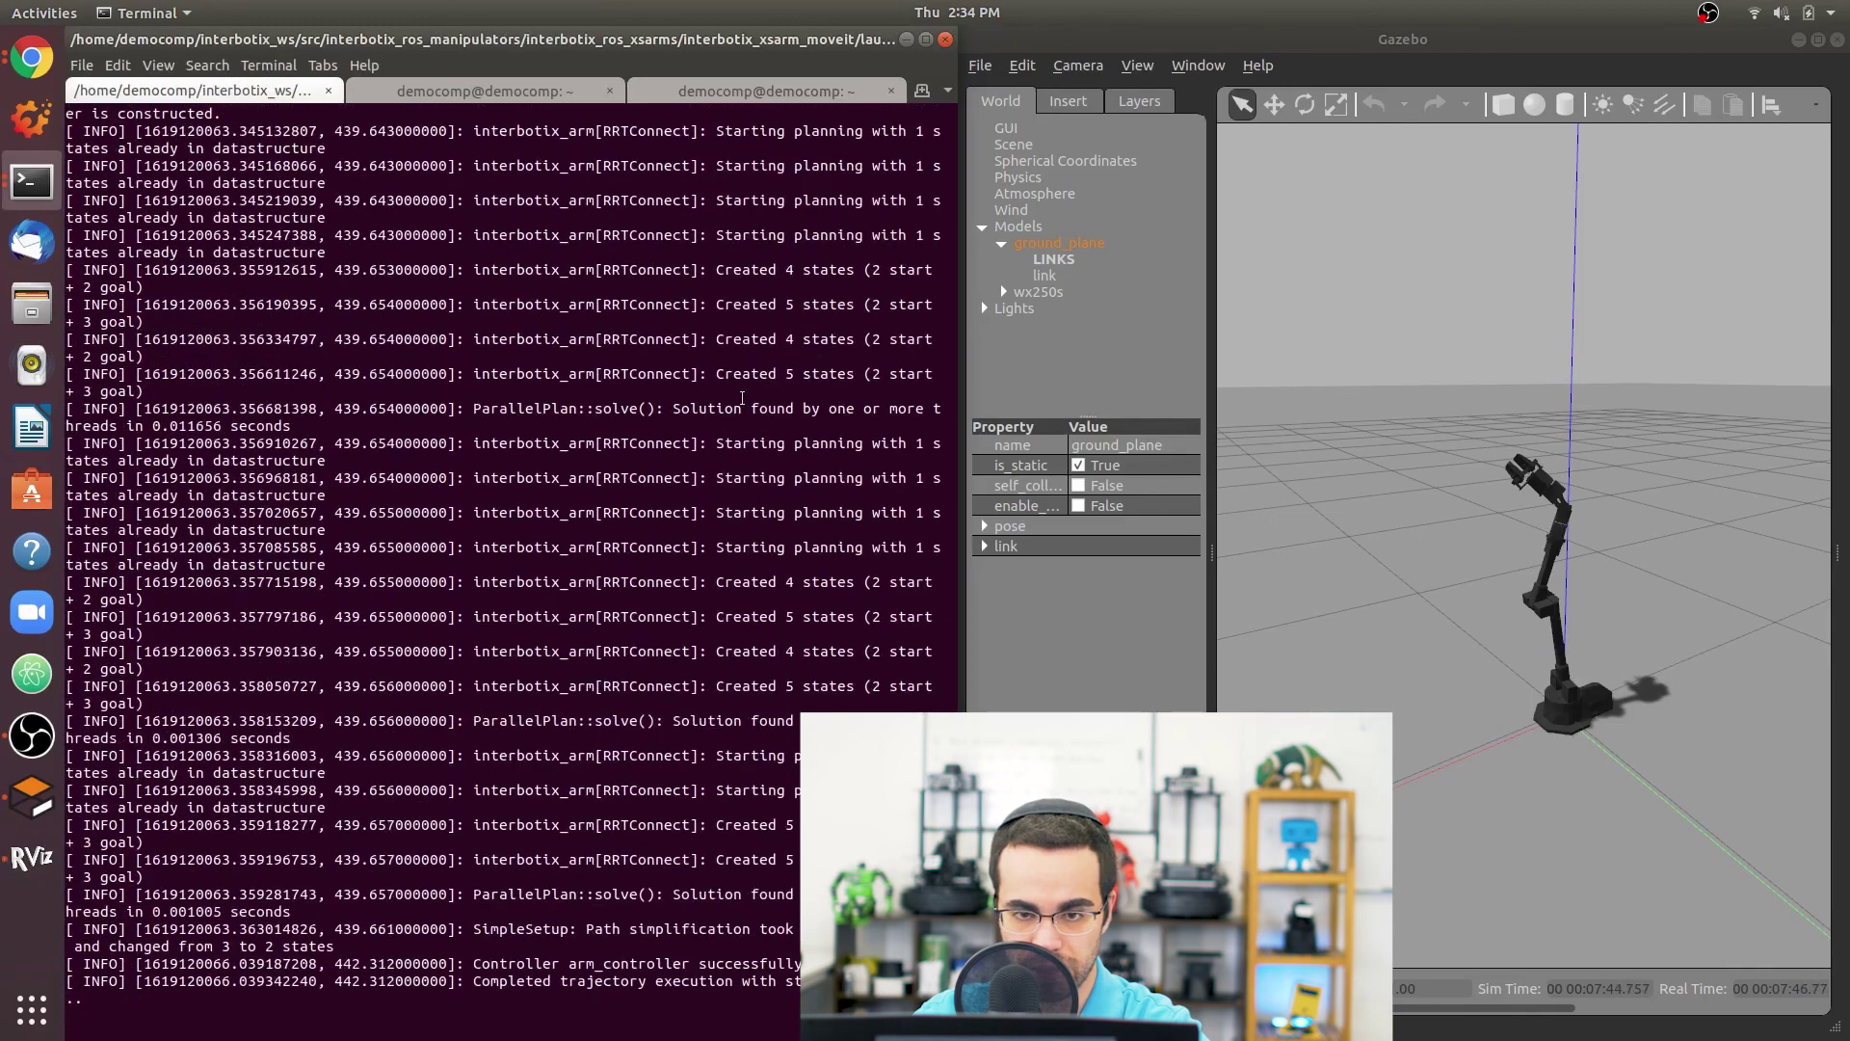
{"action": "left_click", "coordinate": [907, 39]}
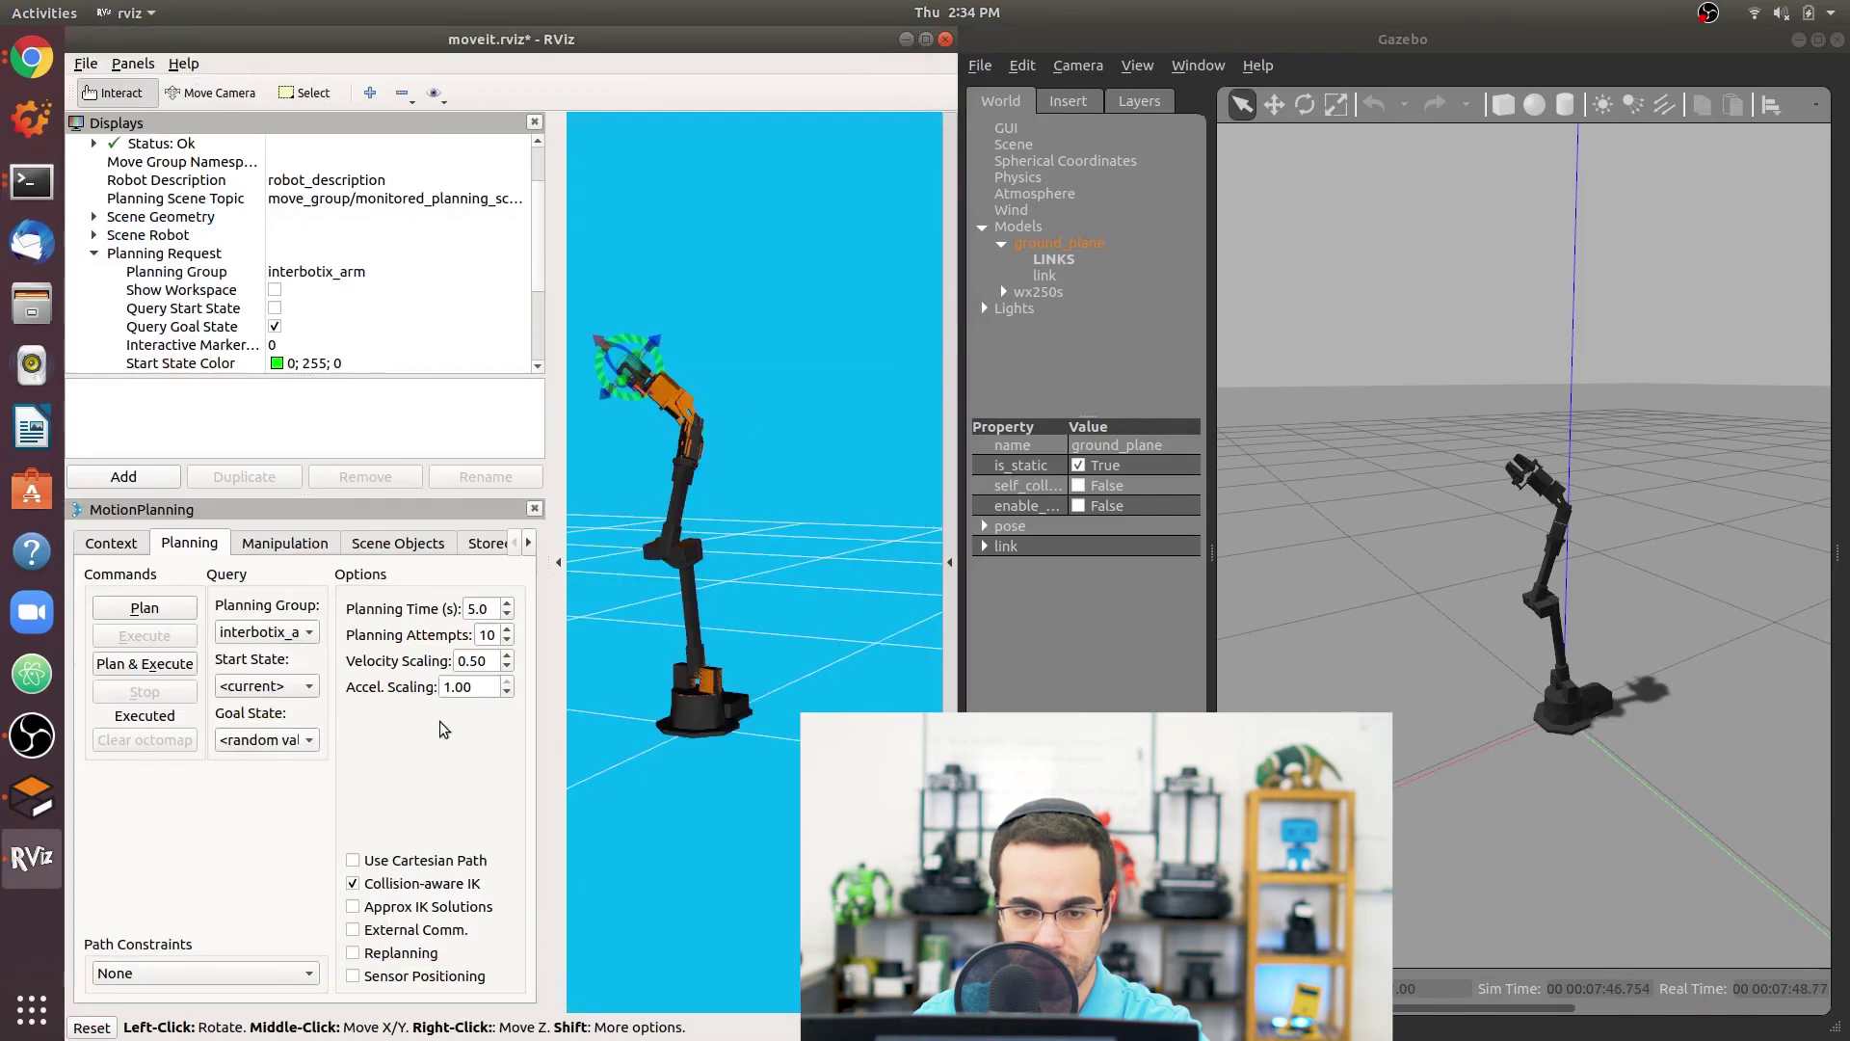
Set the motion planning Accel. Scaling to 0.25.
{"action": "left_click_drag", "start_coordinate": [480, 684], "coordinate": [406, 689]}
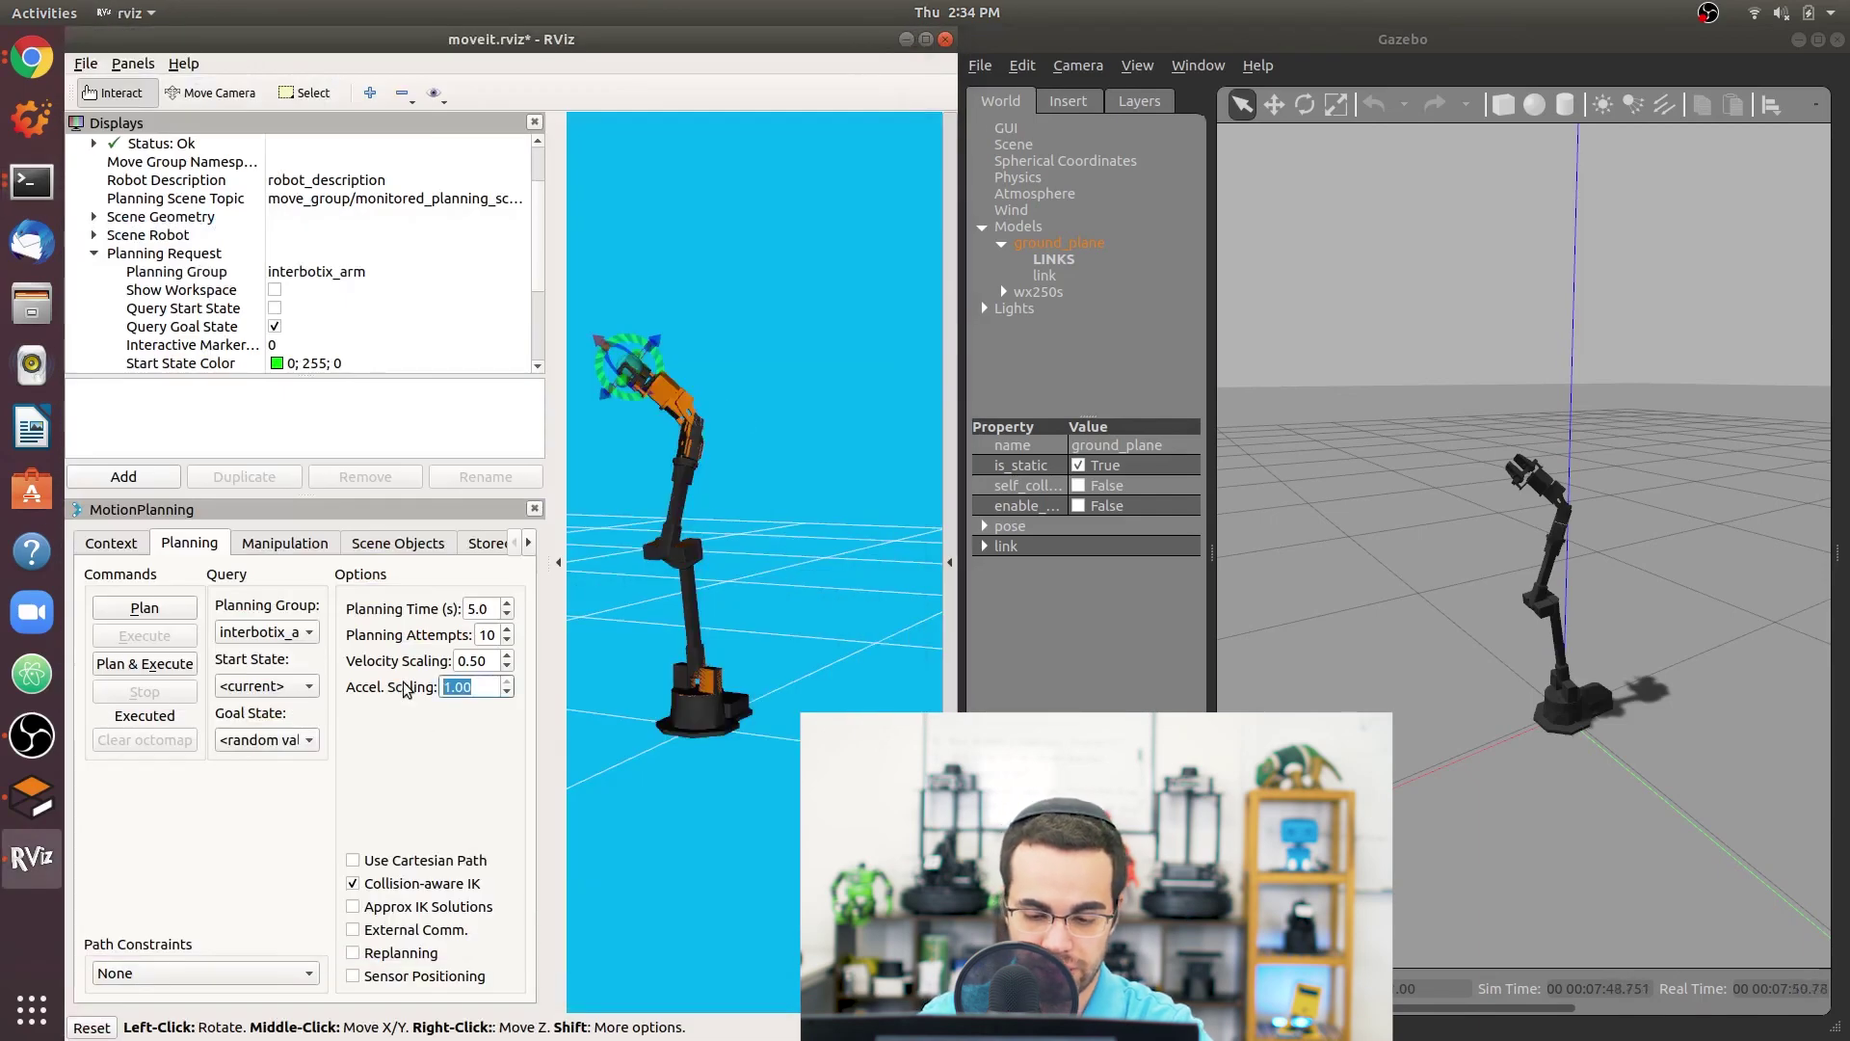
{"action": "type", "text": "0"}
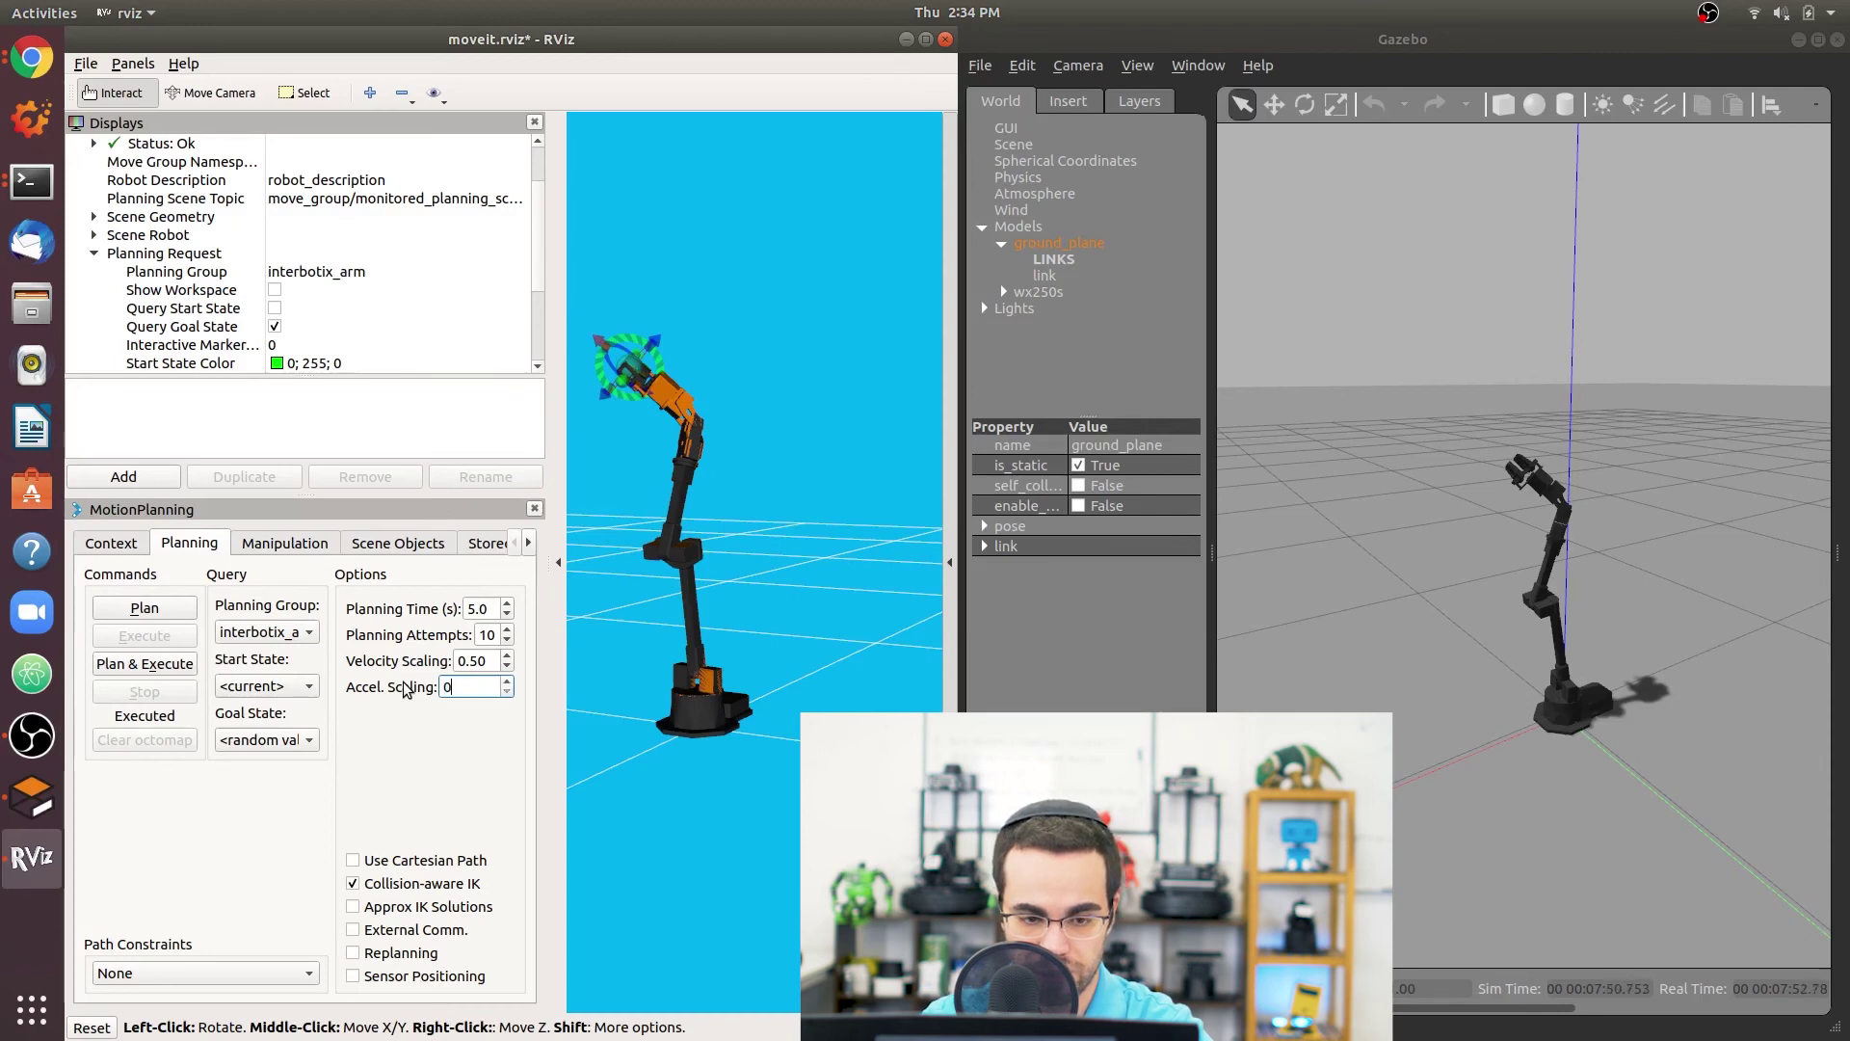
{"action": "type", "text": ".25"}
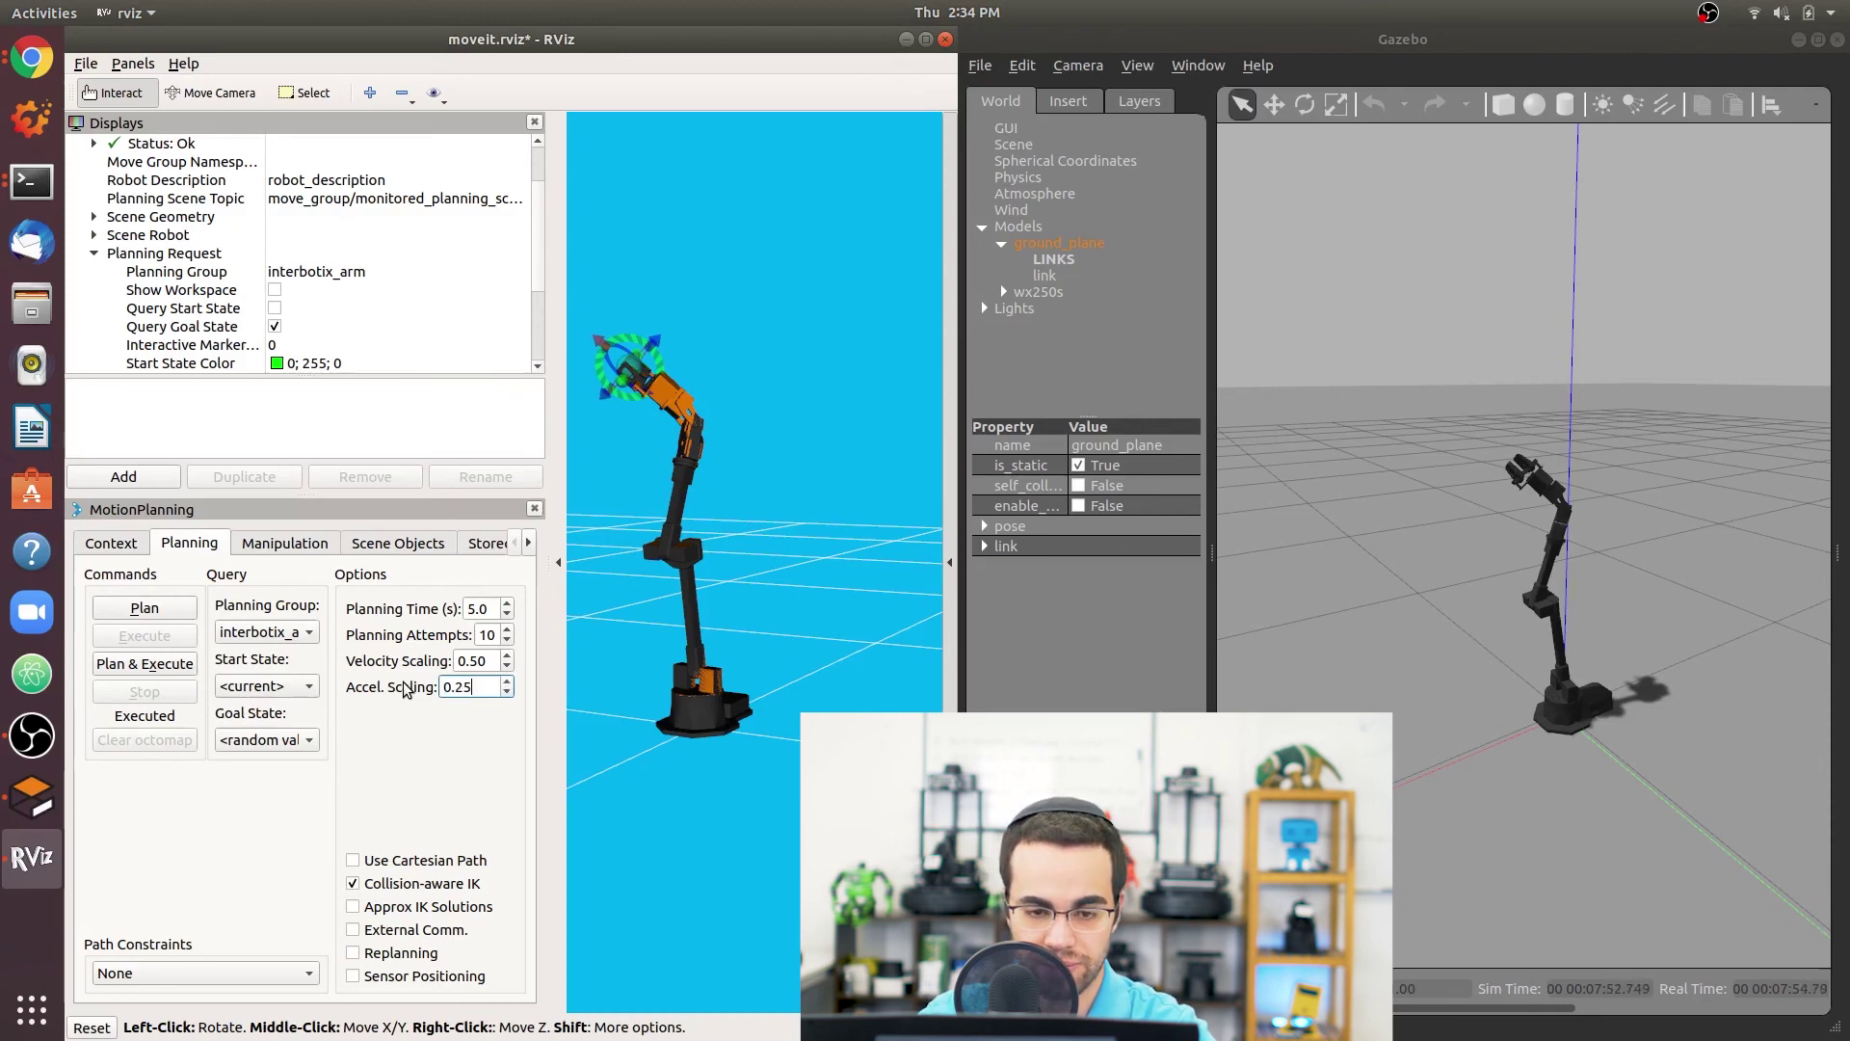
{"action": "left_click", "coordinate": [485, 663]}
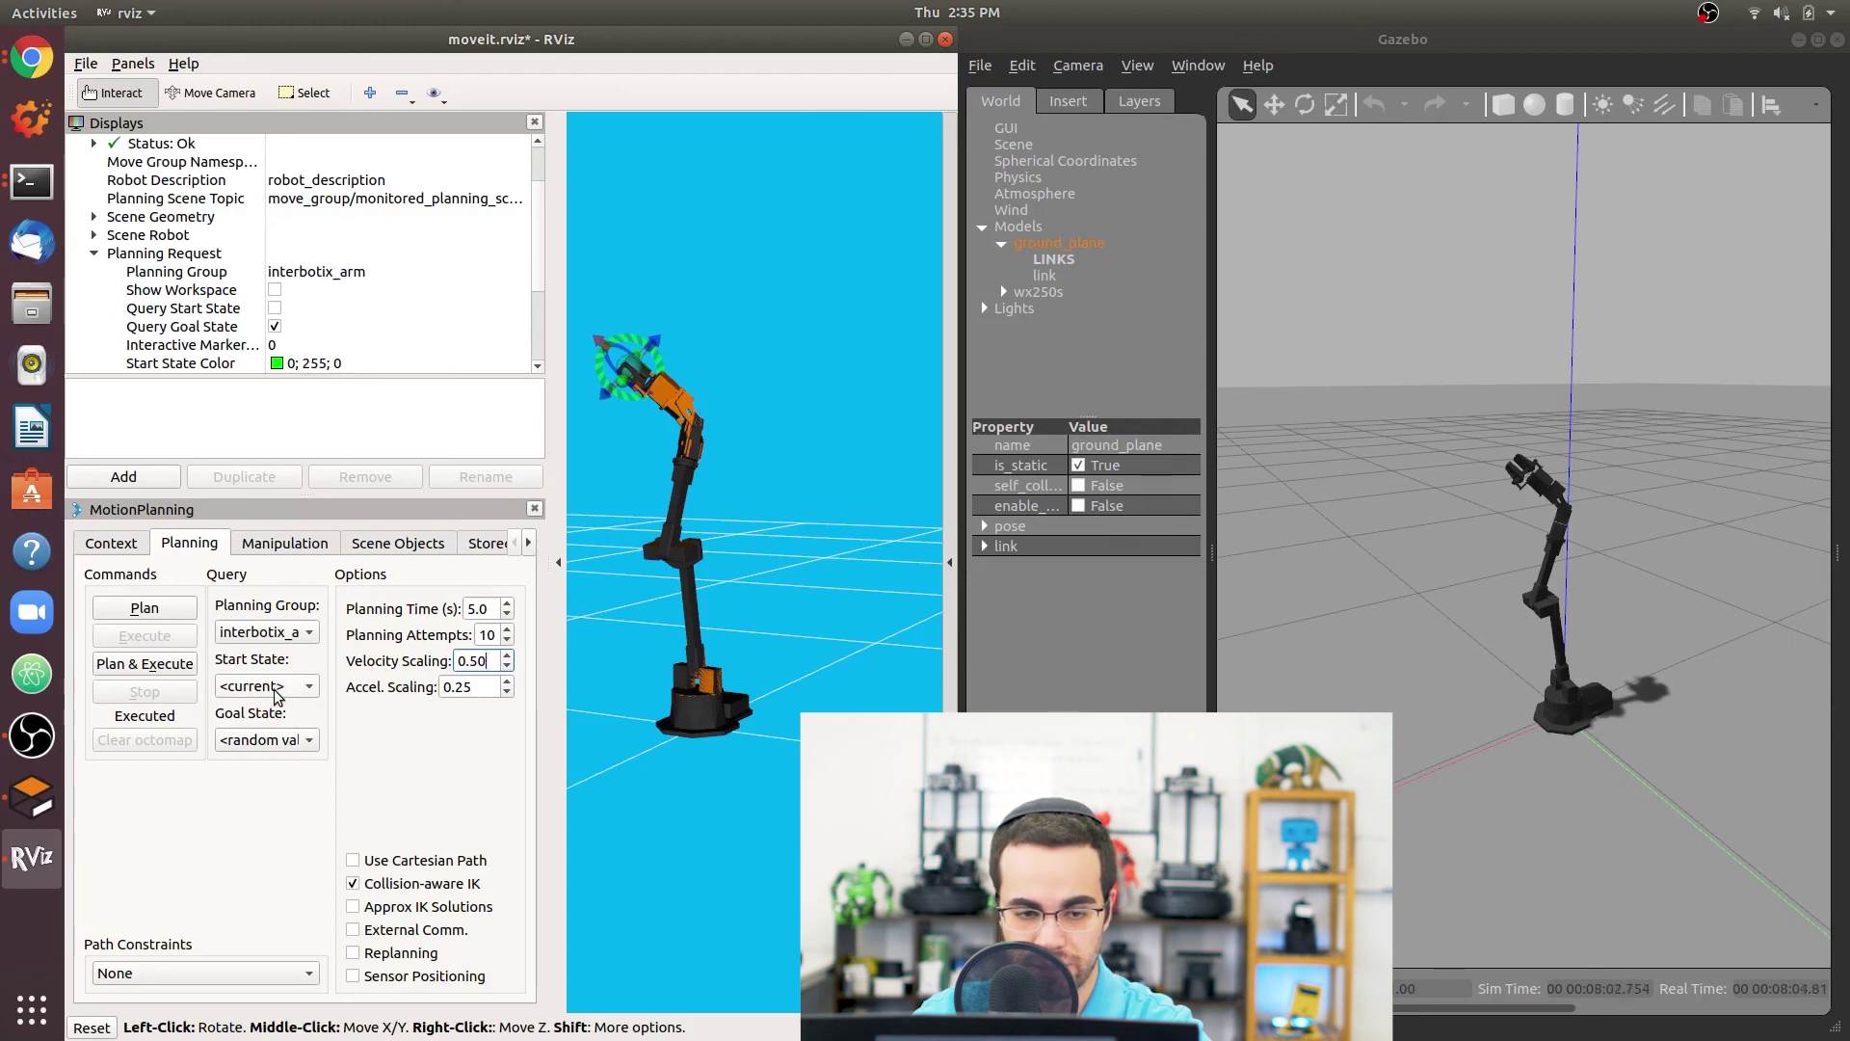
Choose Upright as the goal state, keep the current pose as start state, and plan and execute the motion.
{"action": "left_click", "coordinate": [276, 742]}
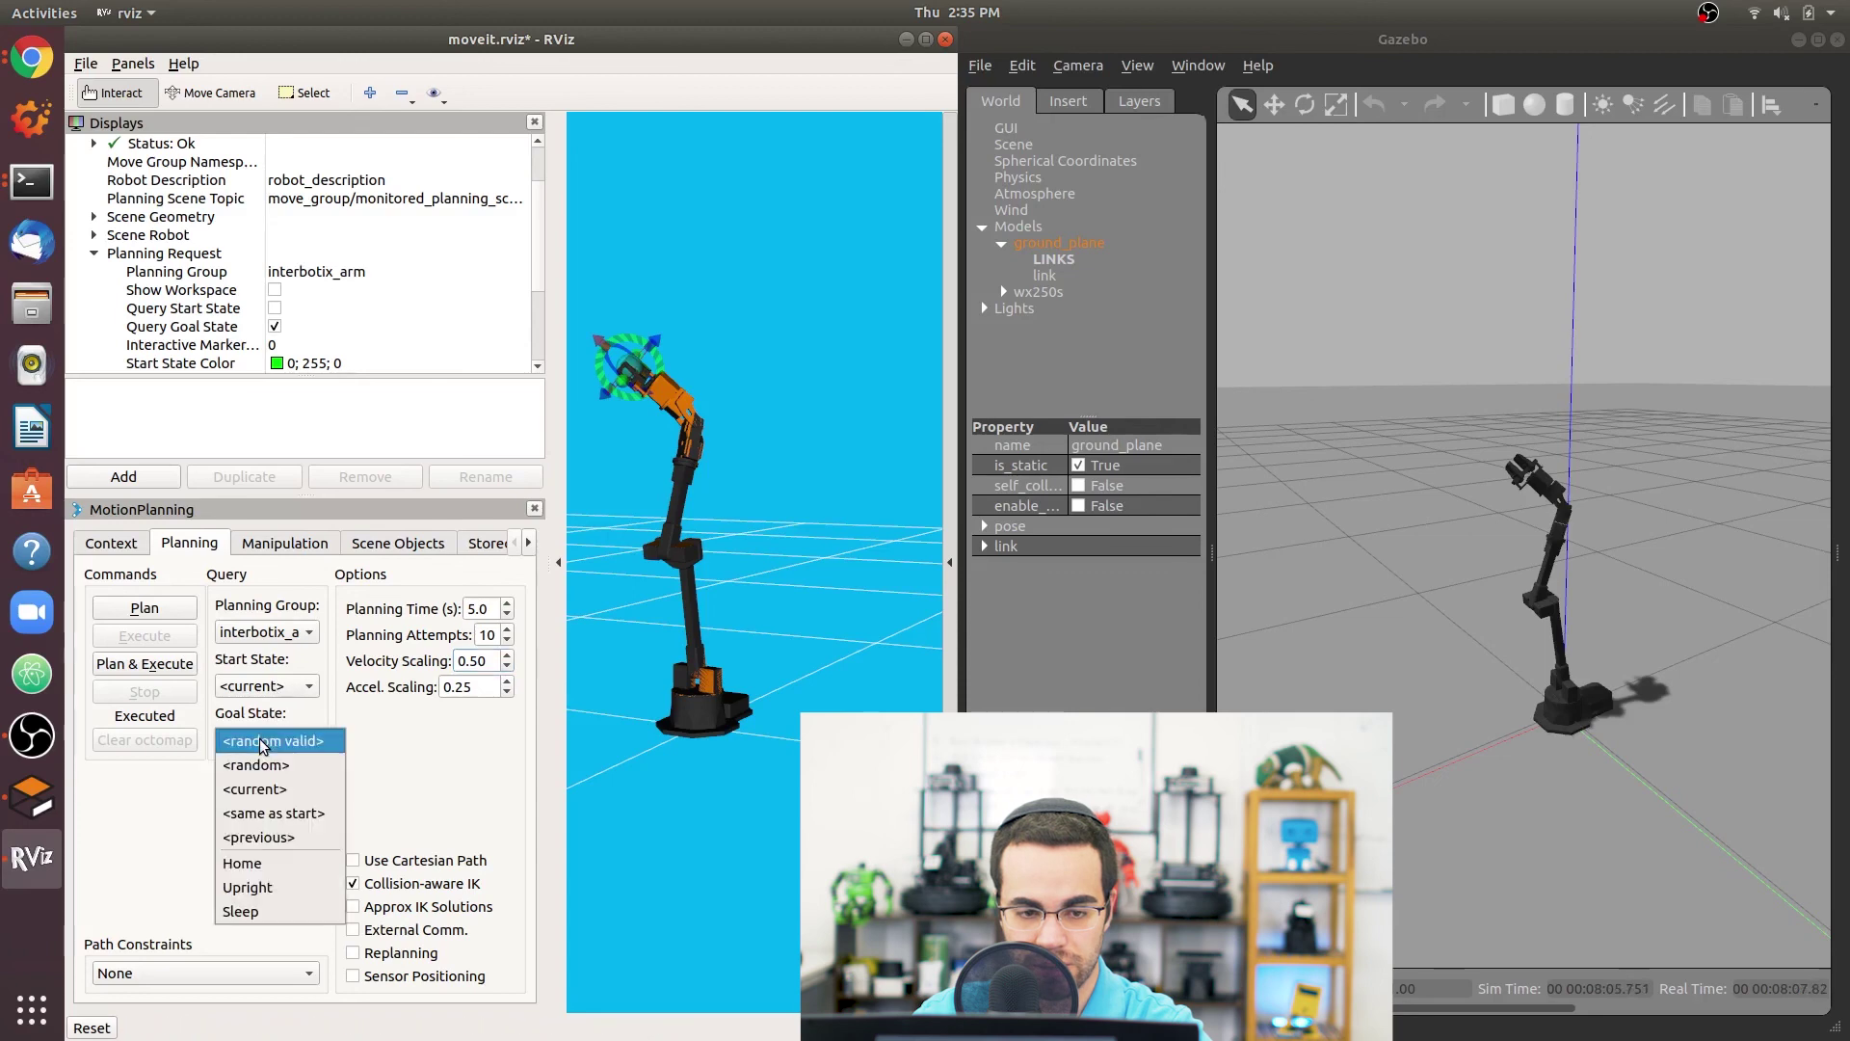
{"action": "left_click", "coordinate": [280, 885]}
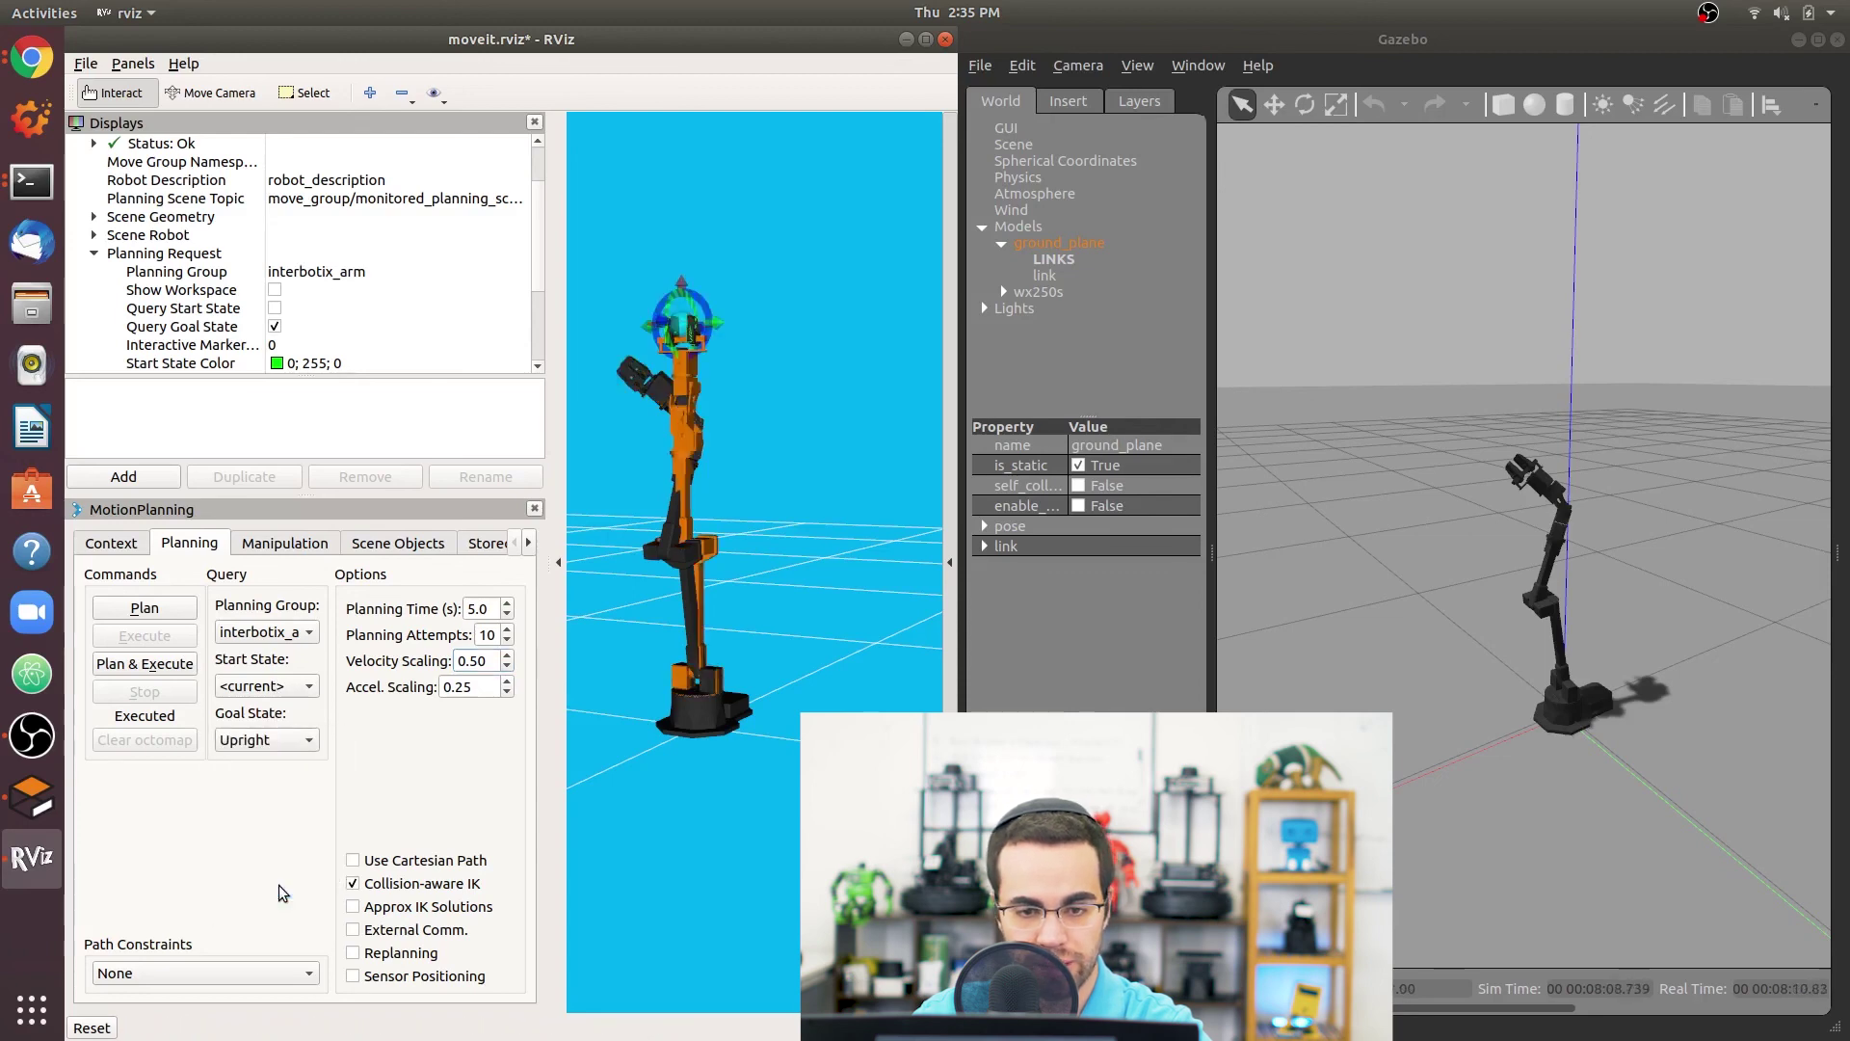
{"action": "left_click", "coordinate": [291, 686]}
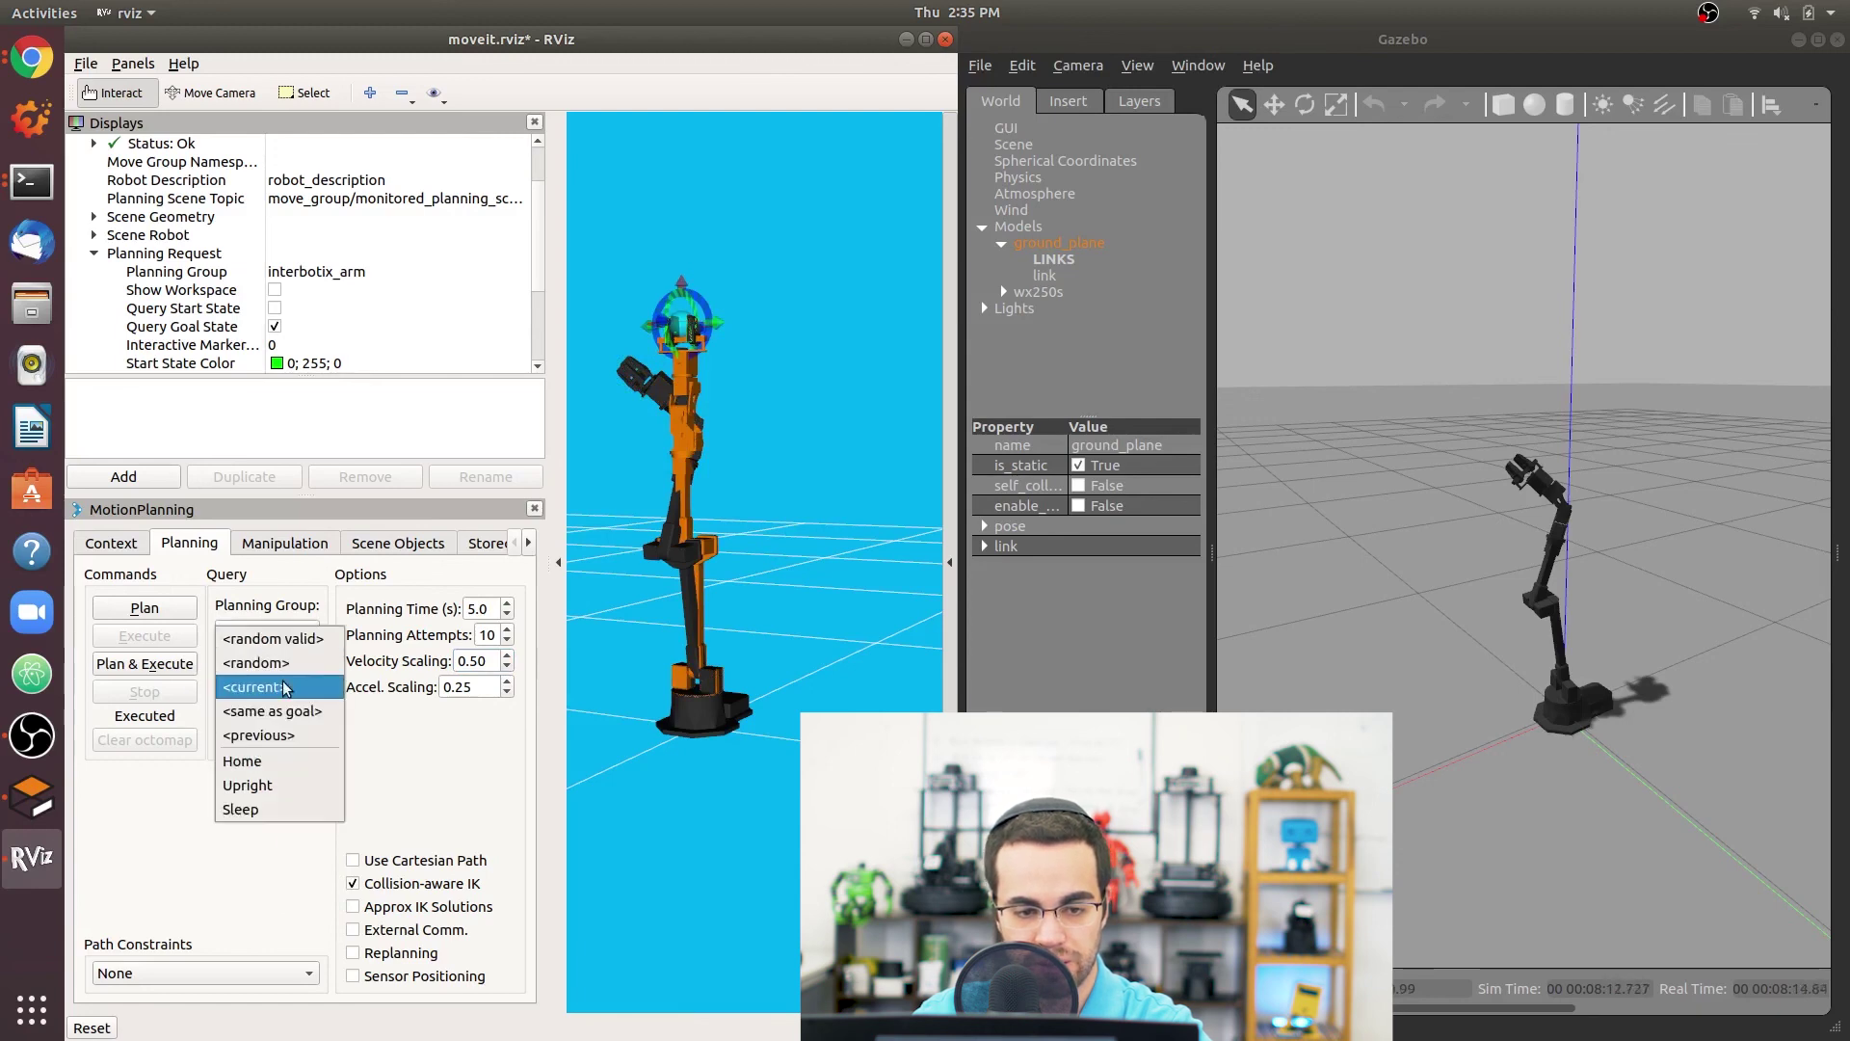
{"action": "left_click", "coordinate": [287, 687]}
{"action": "left_click", "coordinate": [188, 663]}
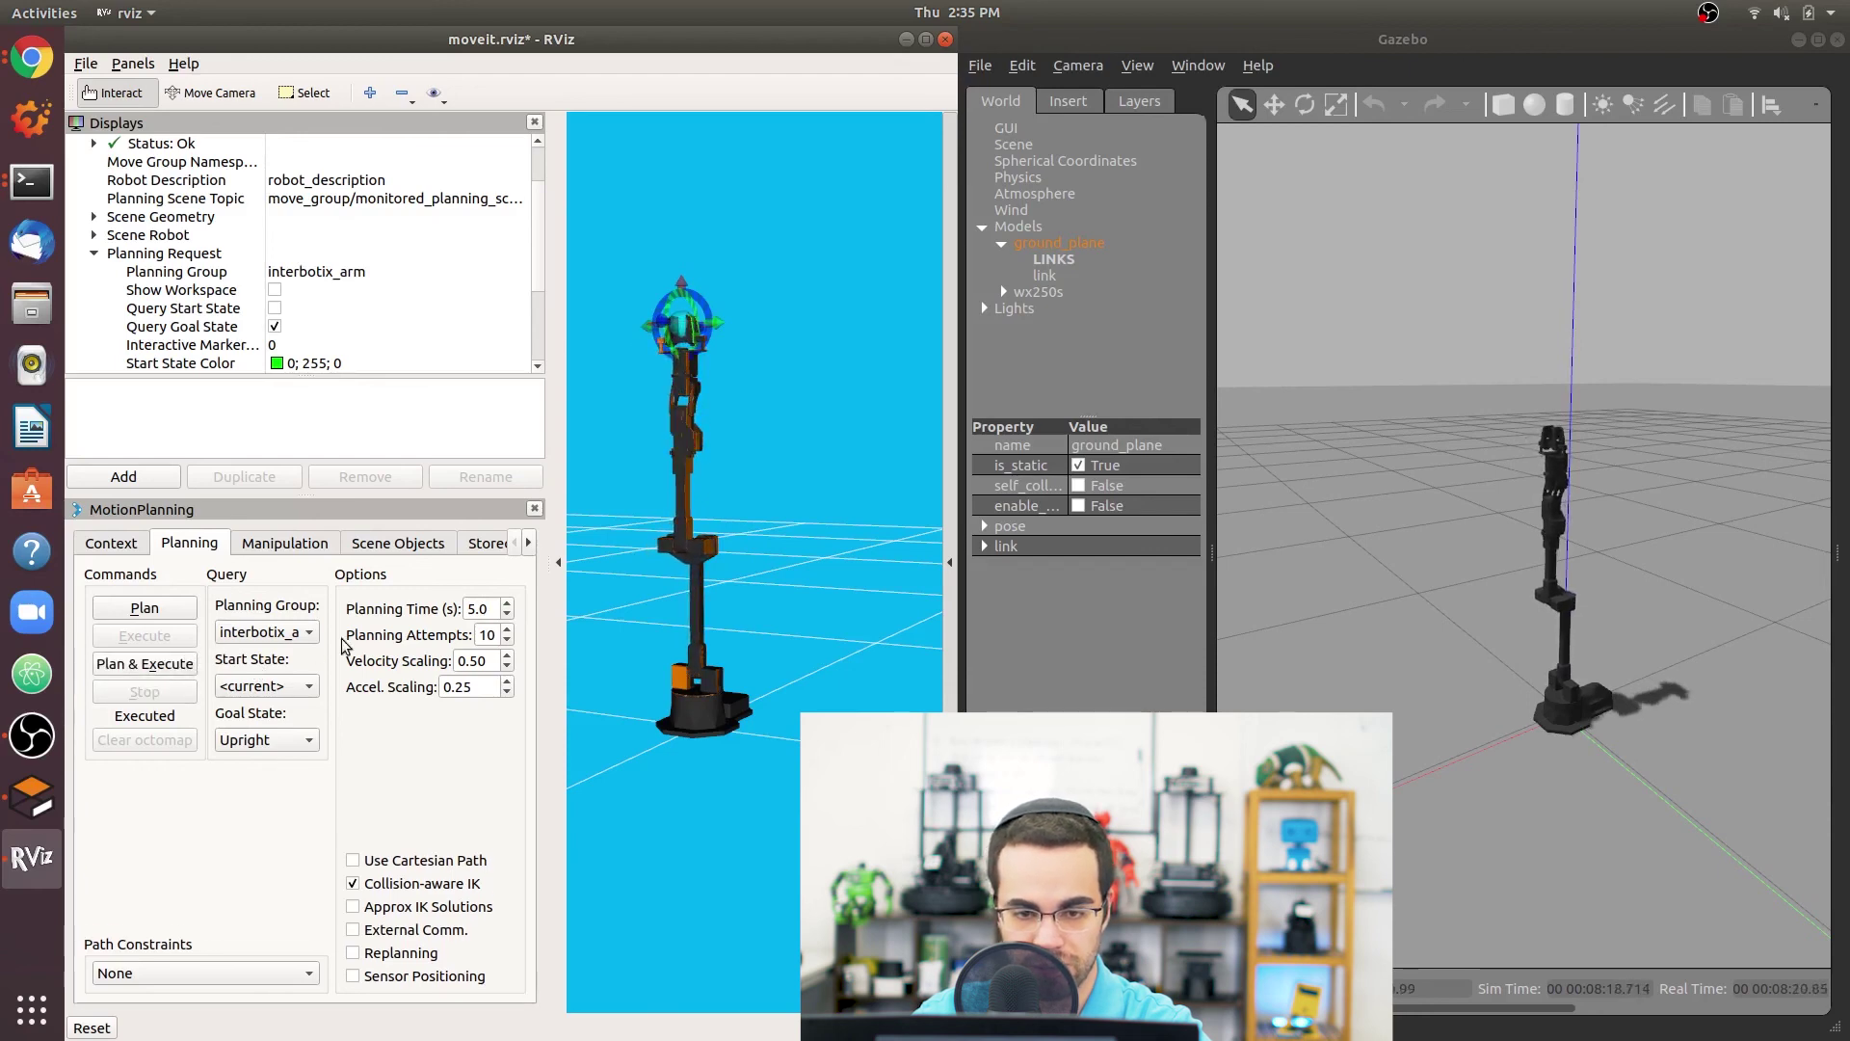
Generate another random valid goal state for the upright arm, then plan and execute the move to it.
{"action": "left_click", "coordinate": [273, 749]}
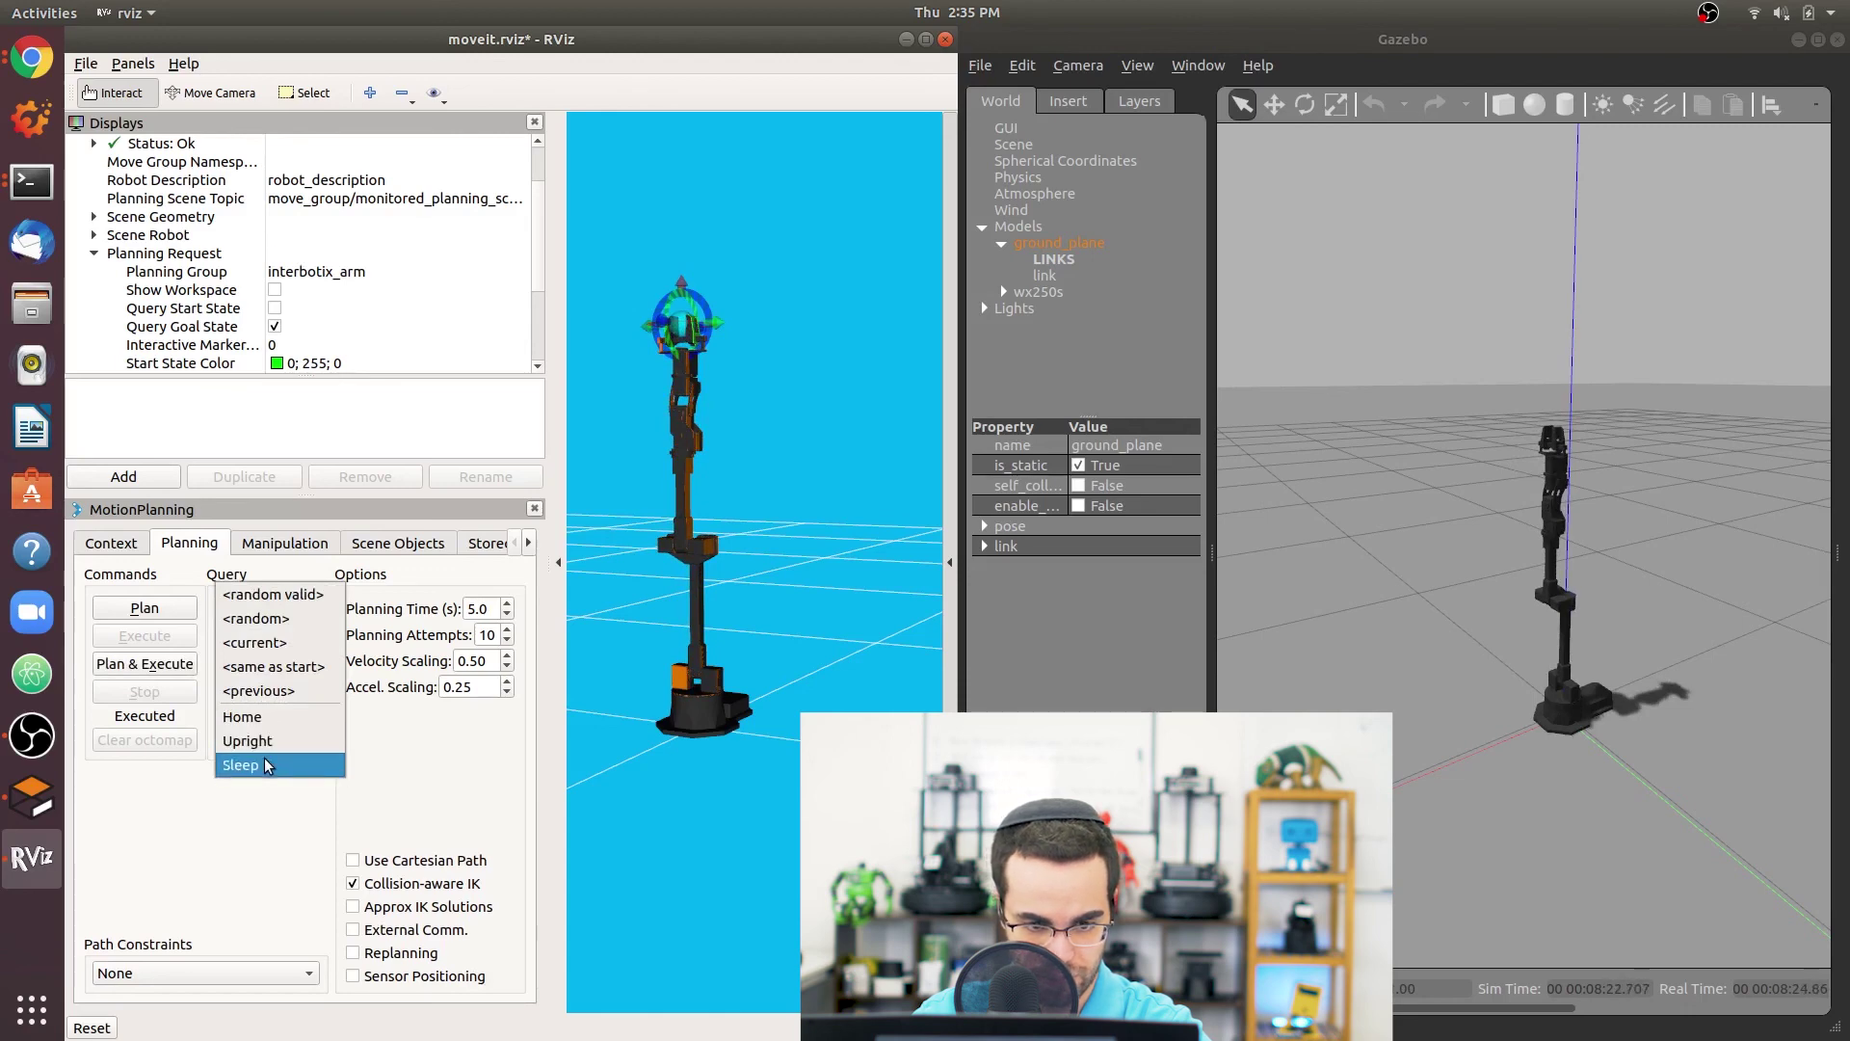
{"action": "left_click", "coordinate": [305, 606]}
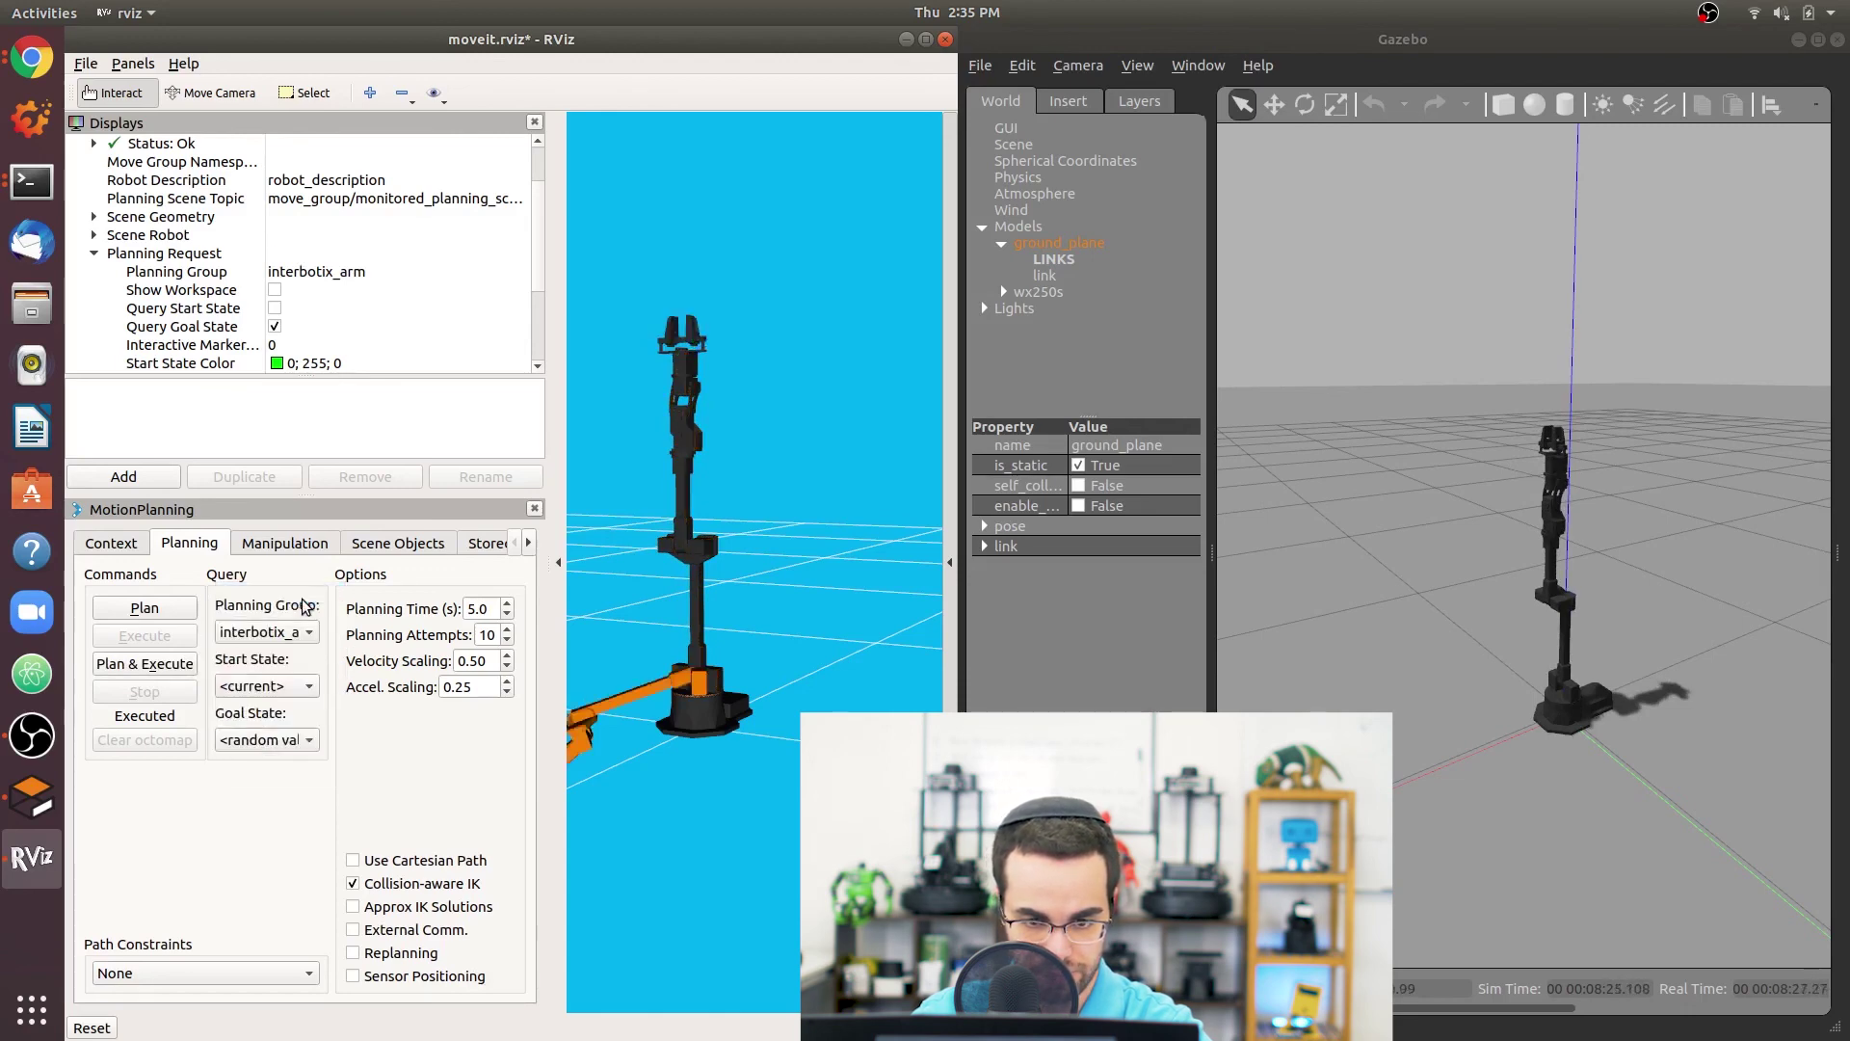
{"action": "left_click", "coordinate": [280, 740]}
{"action": "left_click", "coordinate": [292, 743]}
{"action": "left_click_drag", "start_coordinate": [684, 719], "coordinate": [622, 743]}
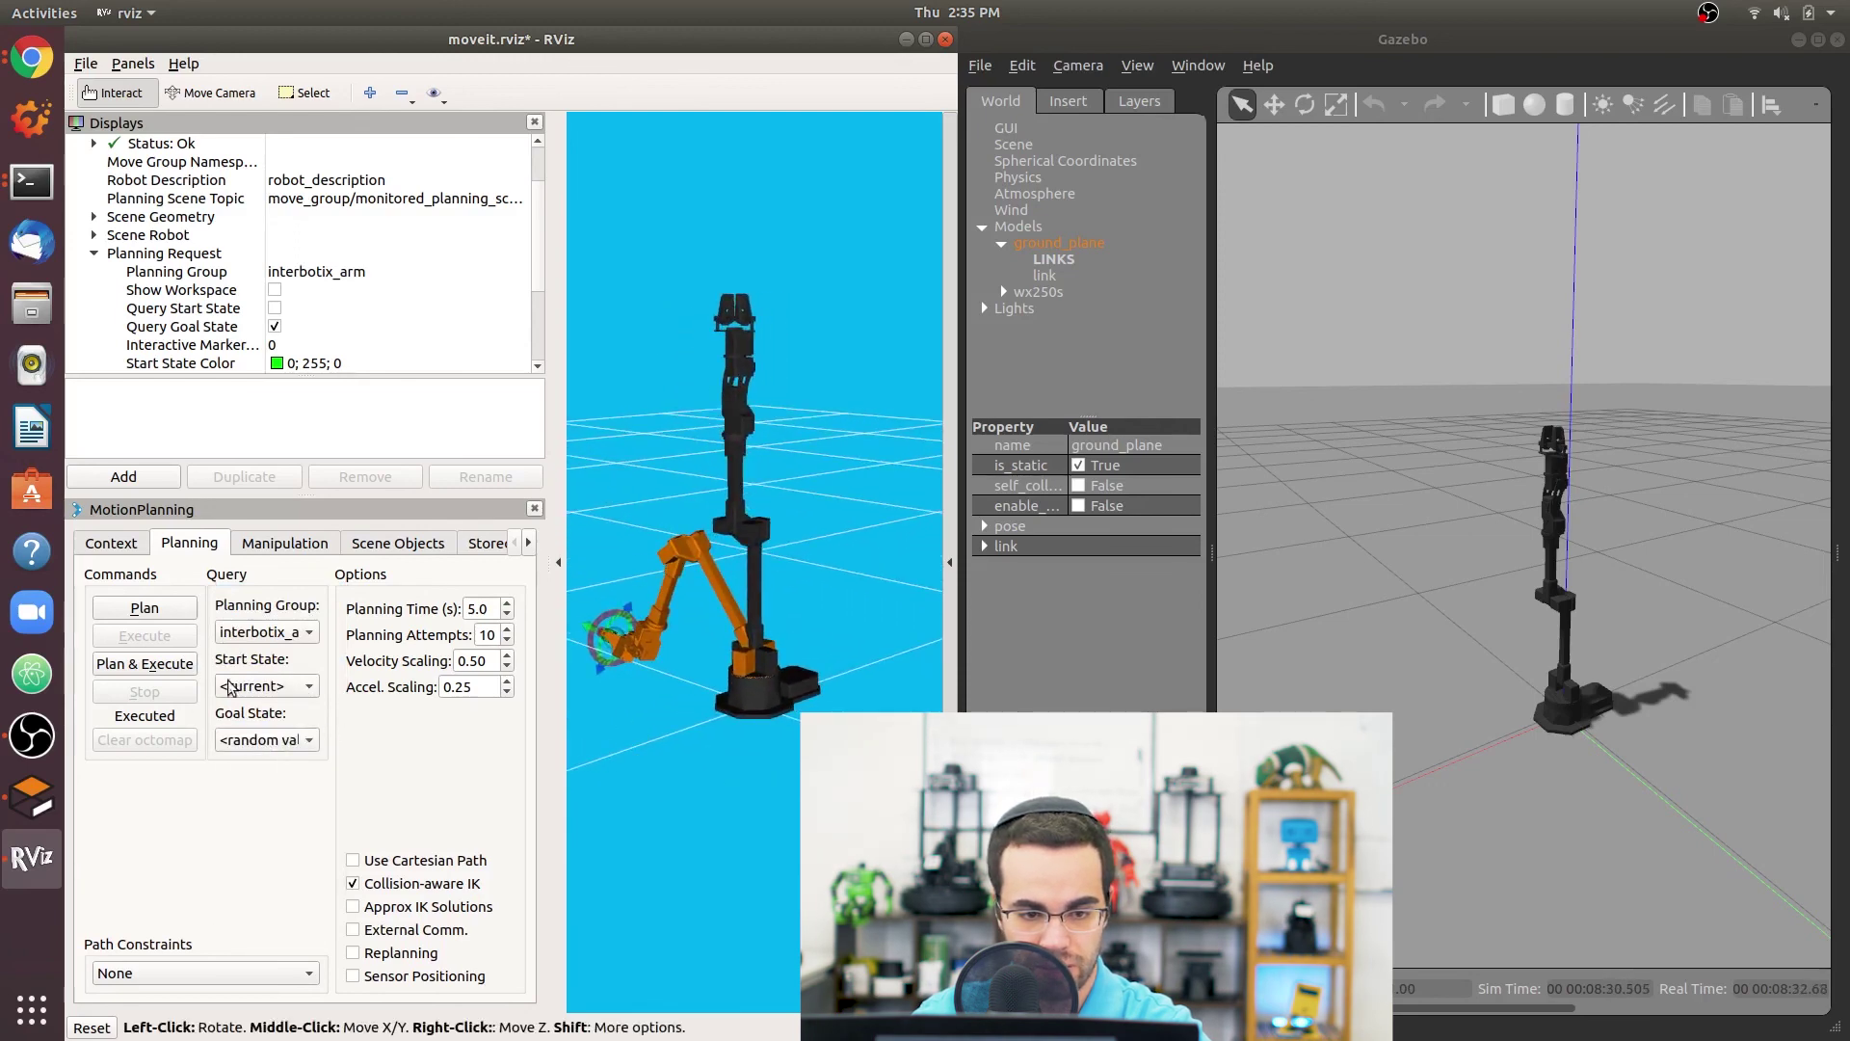
{"action": "left_click", "coordinate": [183, 665]}
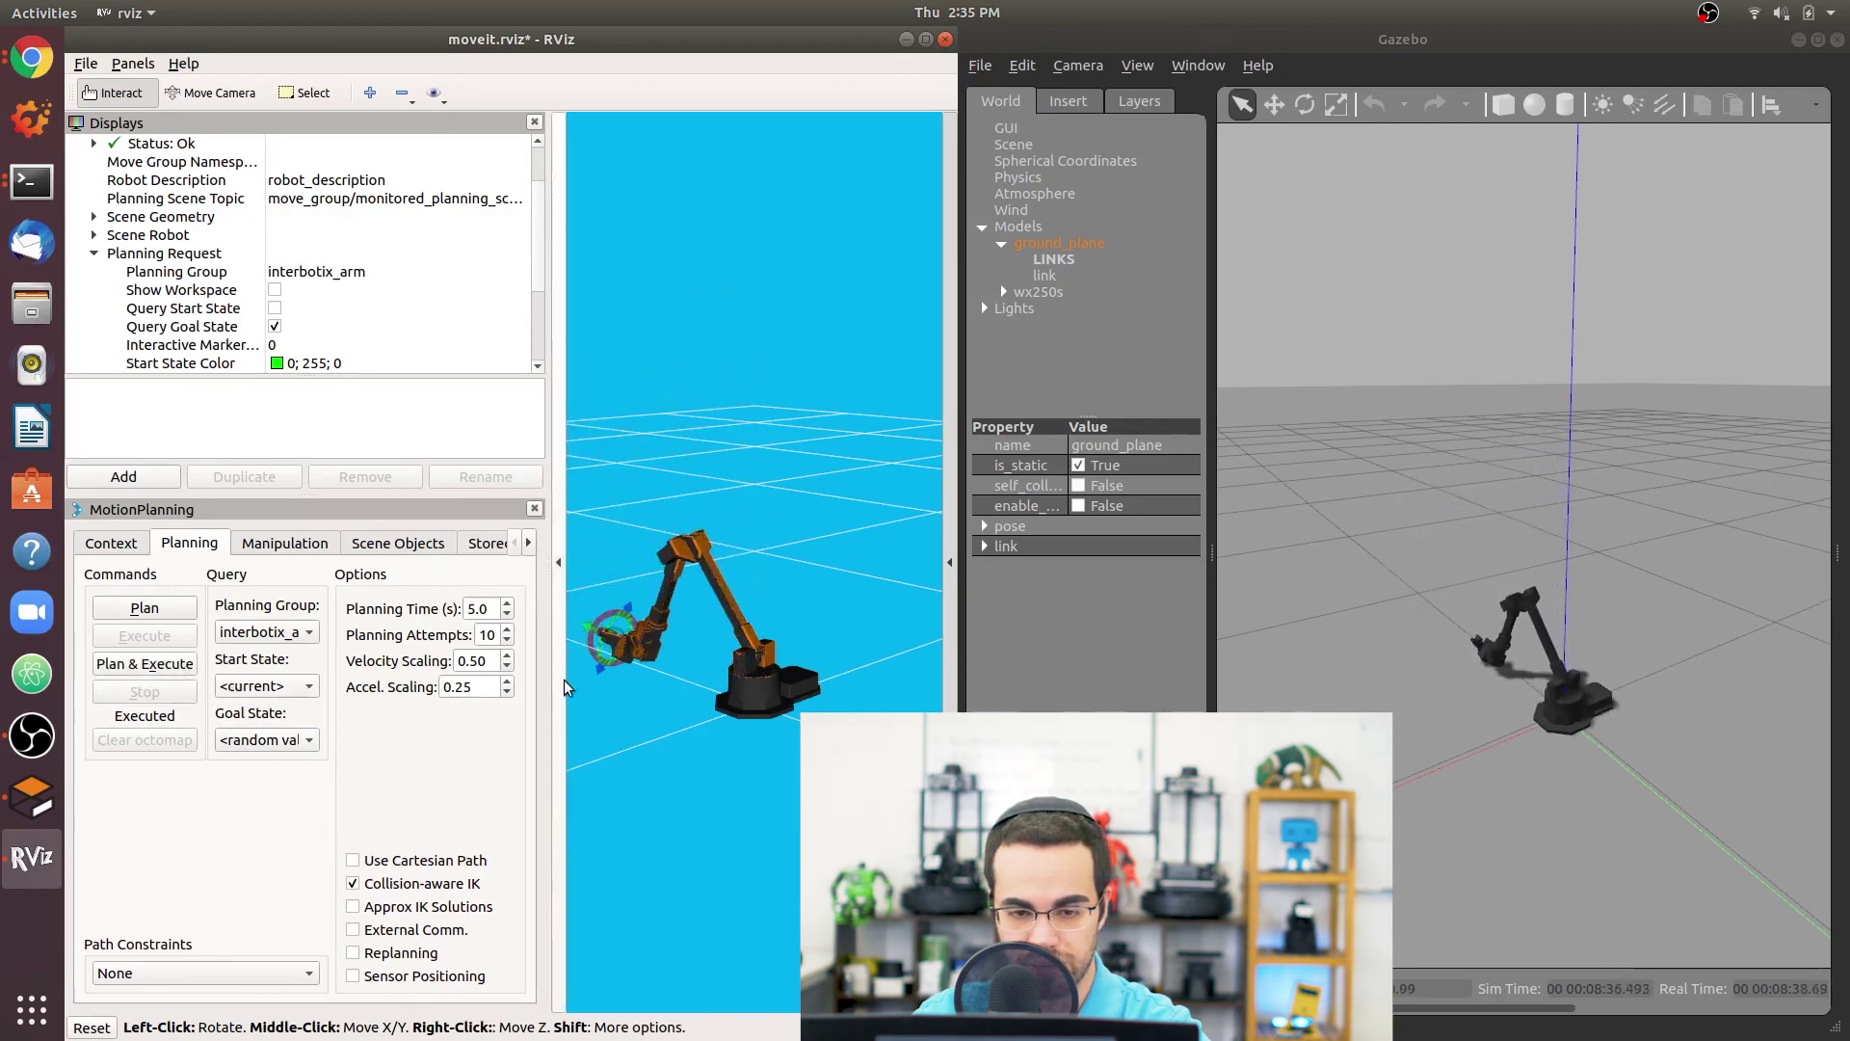
Switch the motion planning request's planning group to interbotix_gripper.
{"action": "left_click_drag", "start_coordinate": [706, 725], "coordinate": [686, 765]}
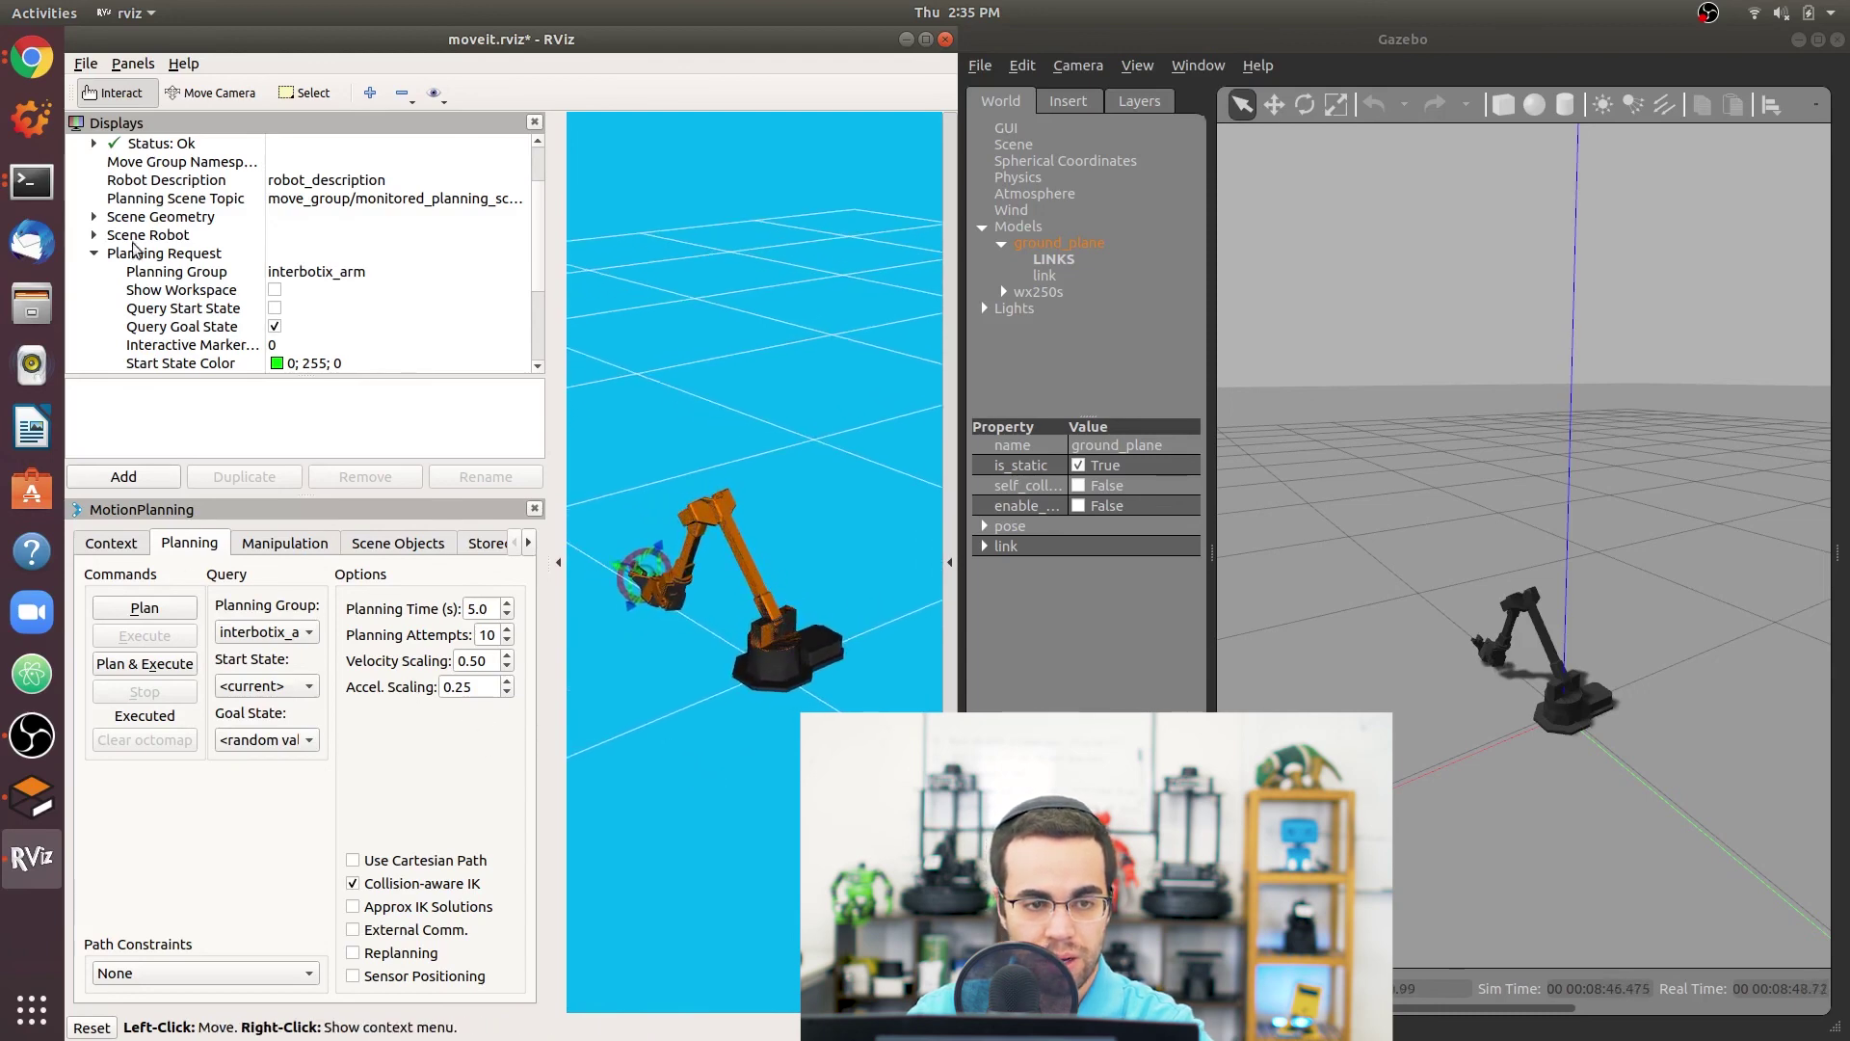
{"action": "left_click", "coordinate": [1323, 332]}
{"action": "left_click_drag", "start_coordinate": [674, 588], "coordinate": [802, 574]}
{"action": "scroll", "coordinate": [805, 581], "scroll_direction": "down", "scroll_amount": 8}
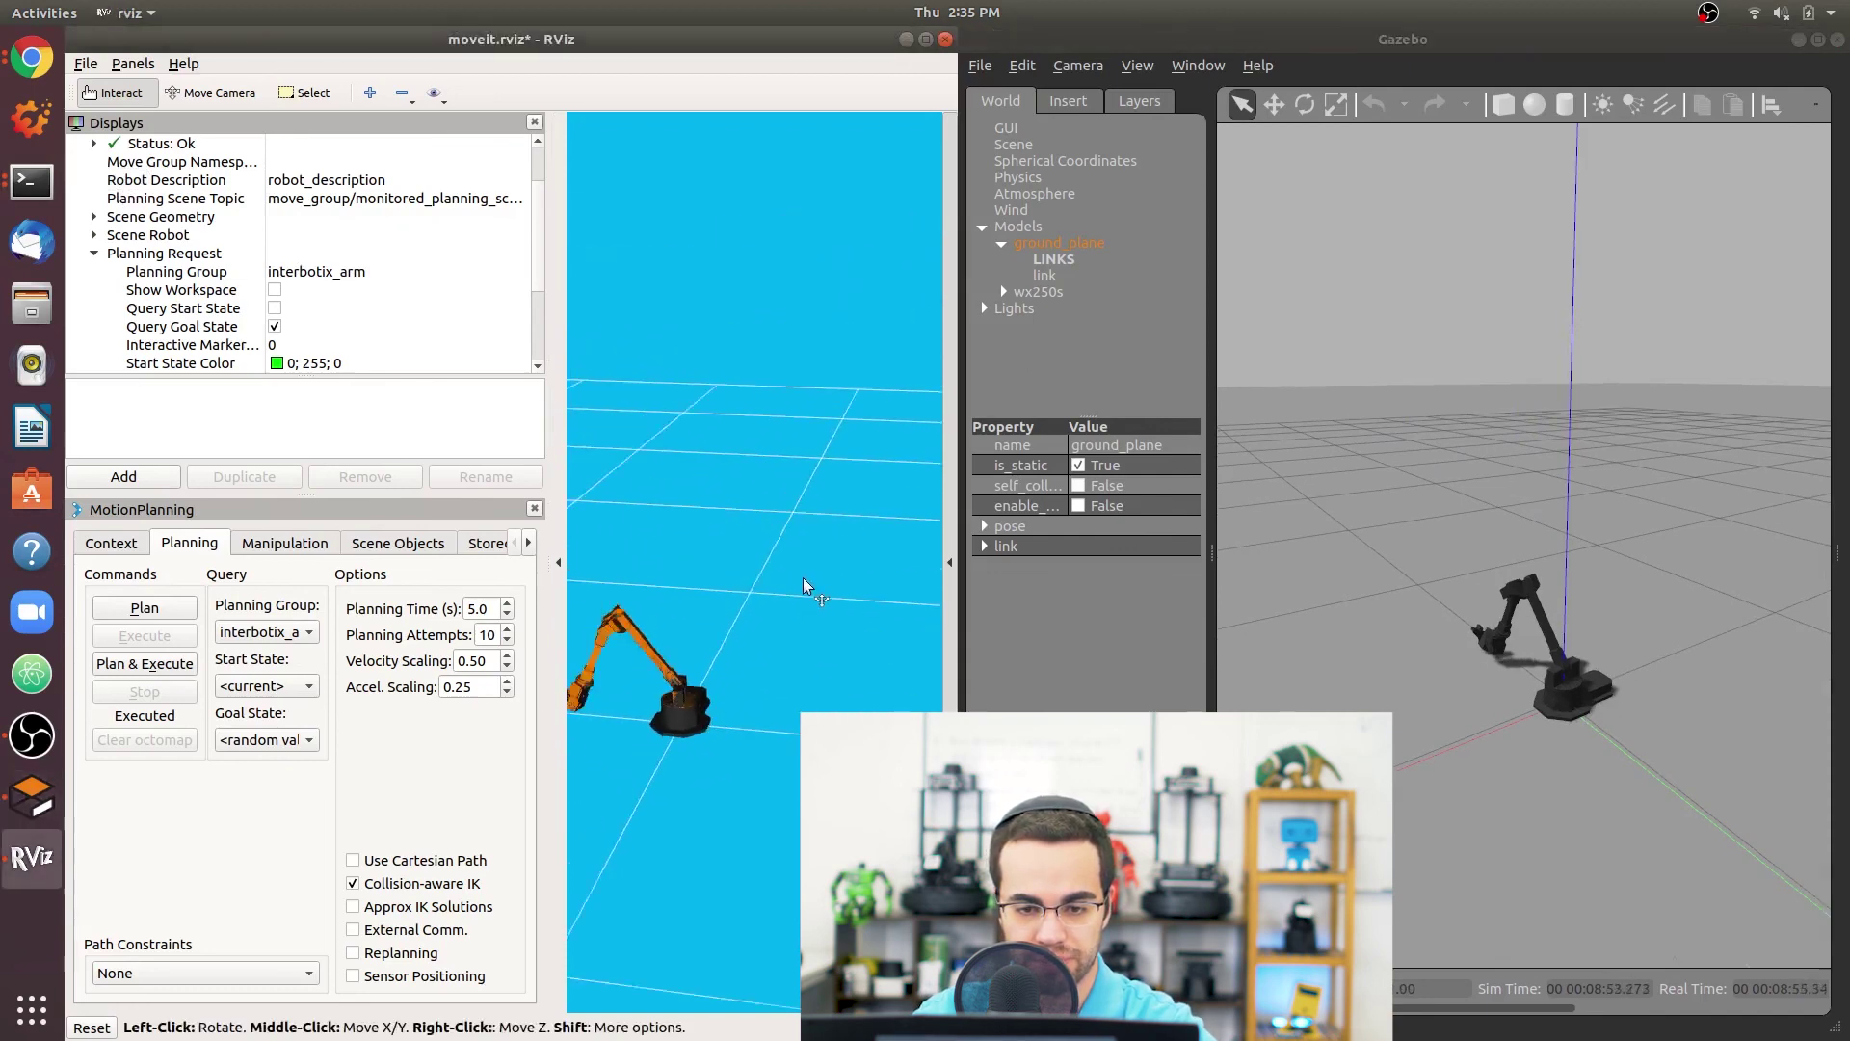
{"action": "left_click_drag", "start_coordinate": [792, 679], "coordinate": [700, 838]}
{"action": "scroll", "coordinate": [700, 838], "scroll_direction": "up", "scroll_amount": 3}
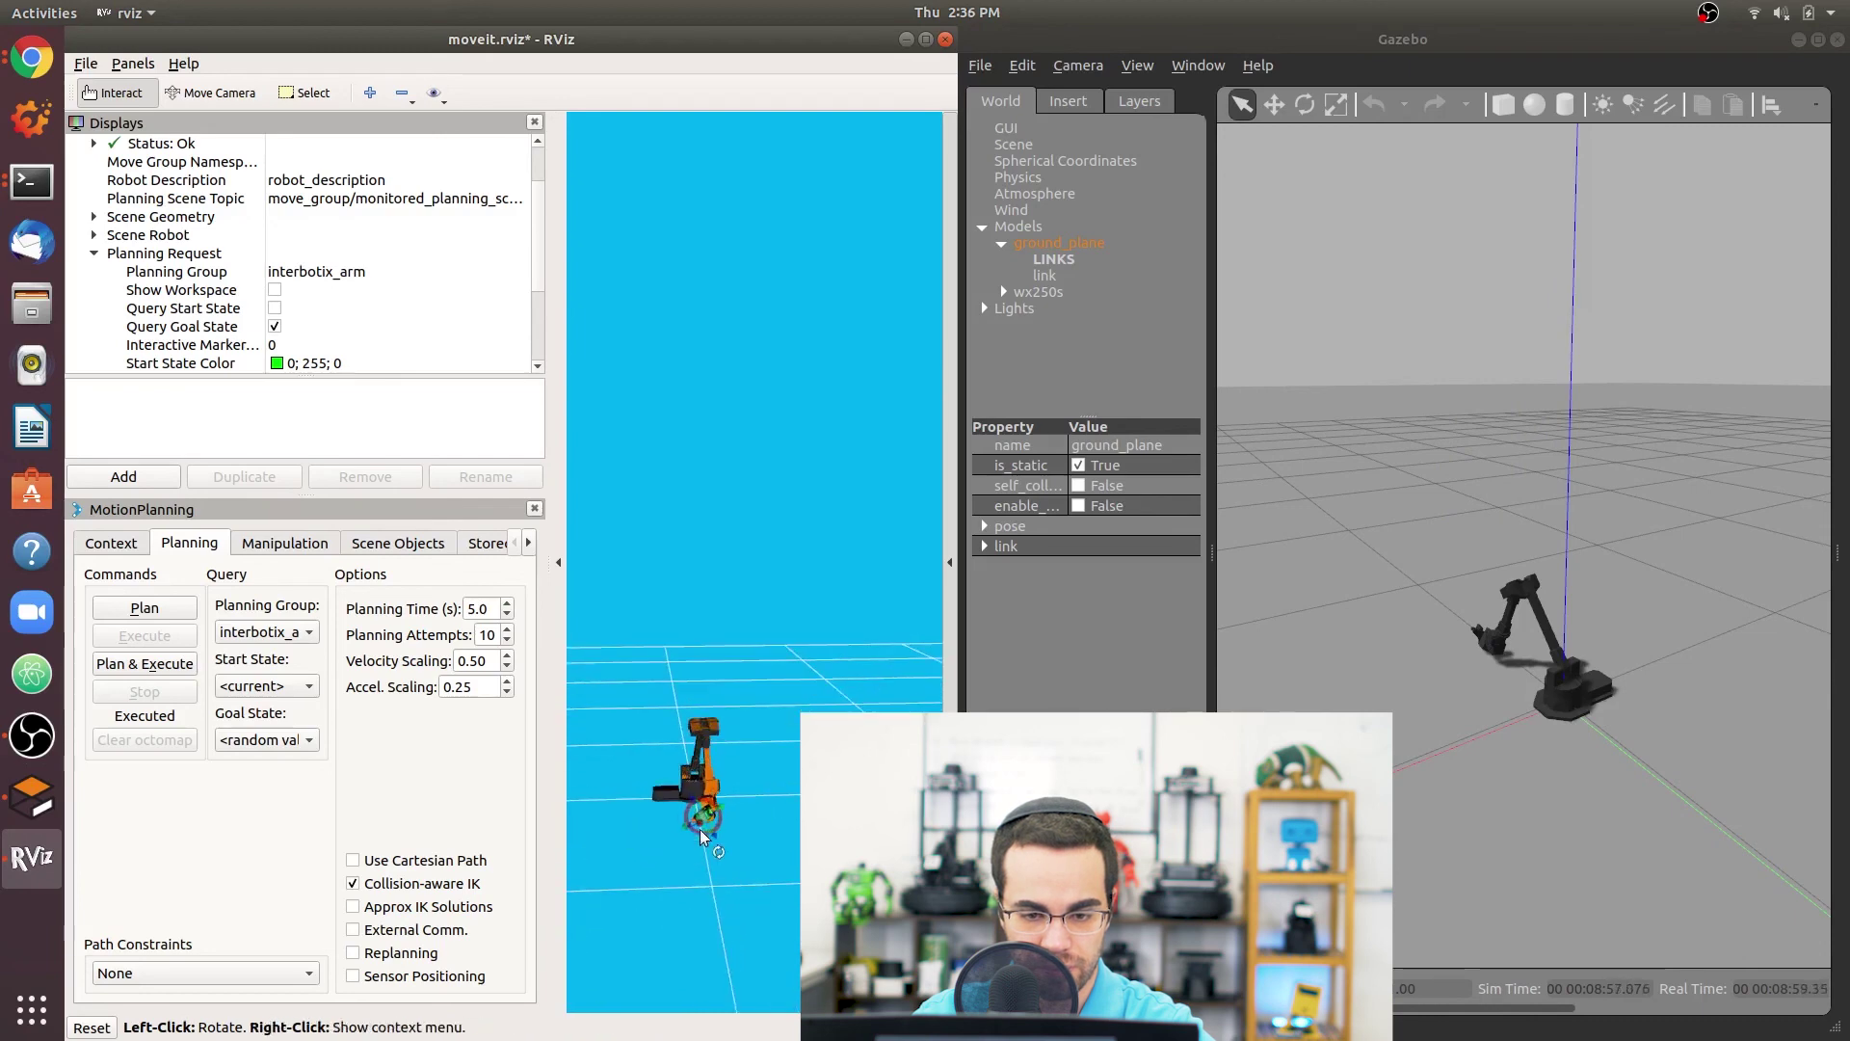
{"action": "scroll", "coordinate": [771, 773], "scroll_direction": "up", "scroll_amount": 5}
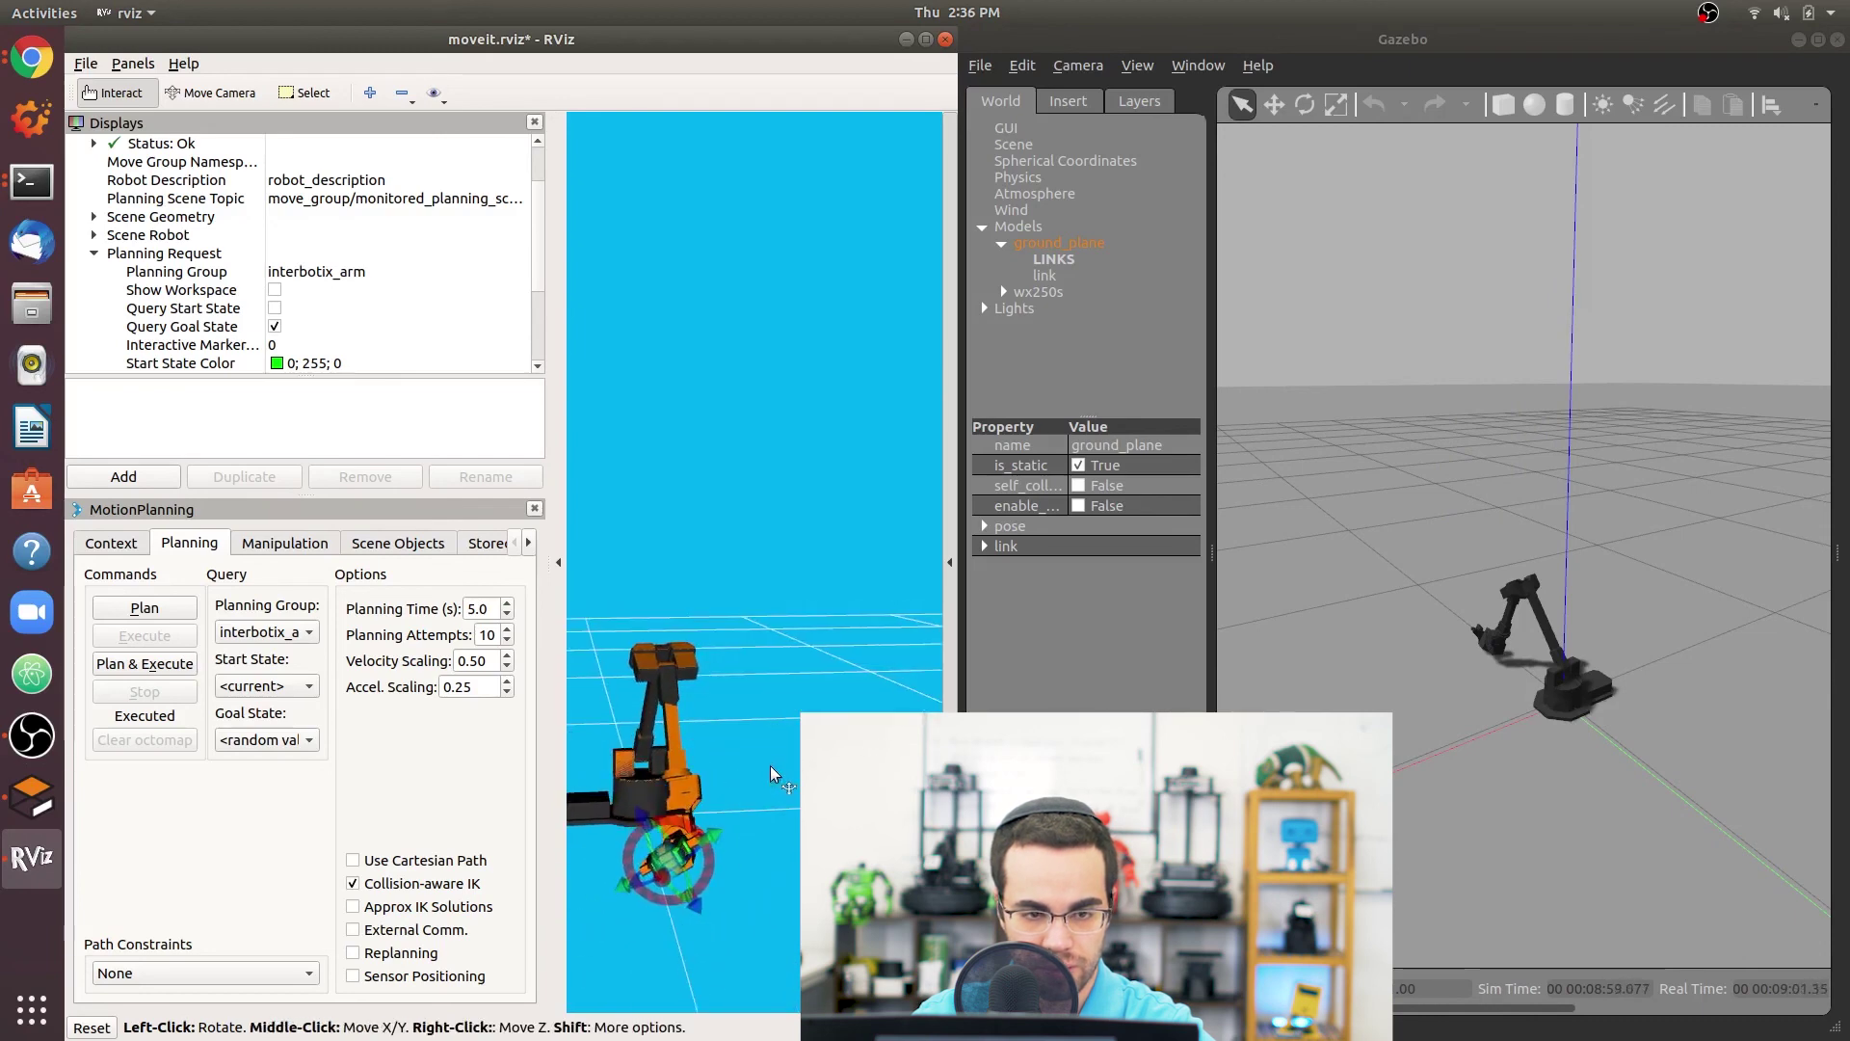
{"action": "left_click", "coordinate": [286, 278]}
{"action": "left_click", "coordinate": [519, 272]}
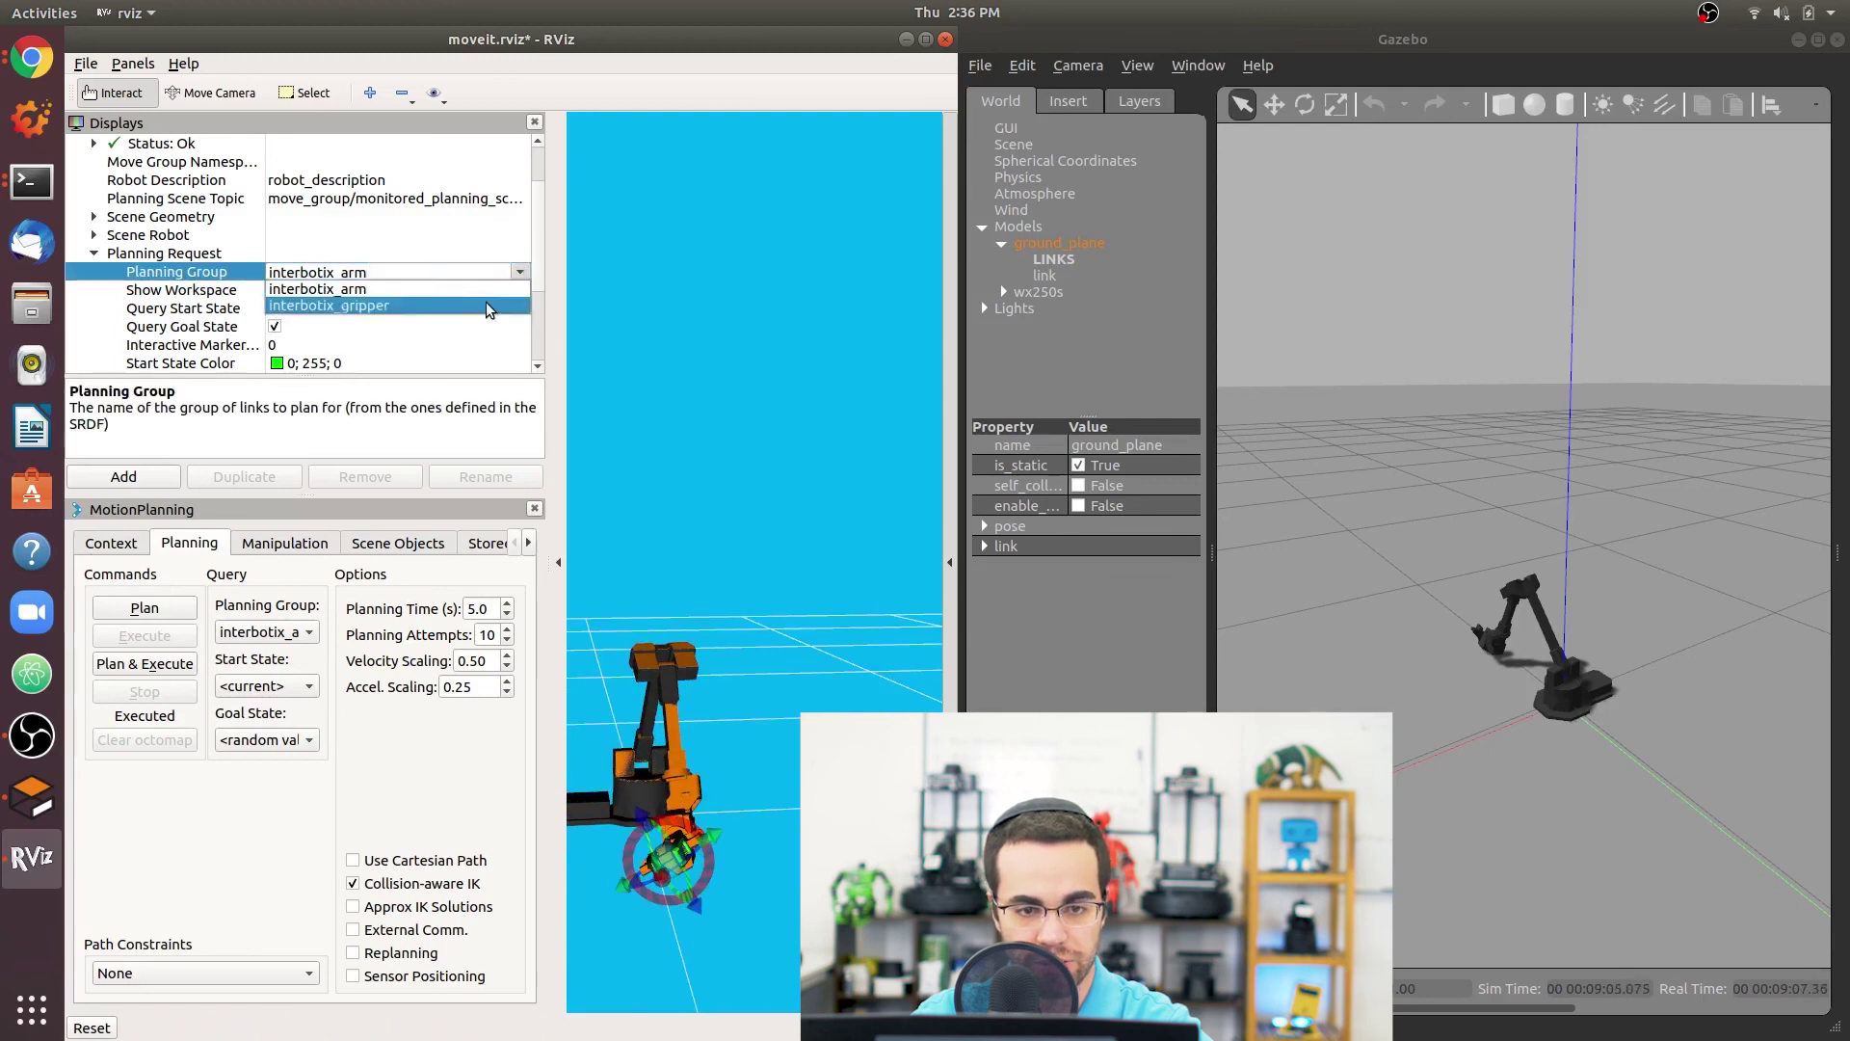
{"action": "left_click", "coordinate": [489, 307]}
Choose Closed as the gripper's goal state, then plan and execute the motion from its current state.
{"action": "mouse_move", "coordinate": [842, 448]}
{"action": "left_mouse_down"}
{"action": "mouse_move", "coordinate": [894, 443]}
{"action": "mouse_move", "coordinate": [877, 459]}
{"action": "left_mouse_up"}
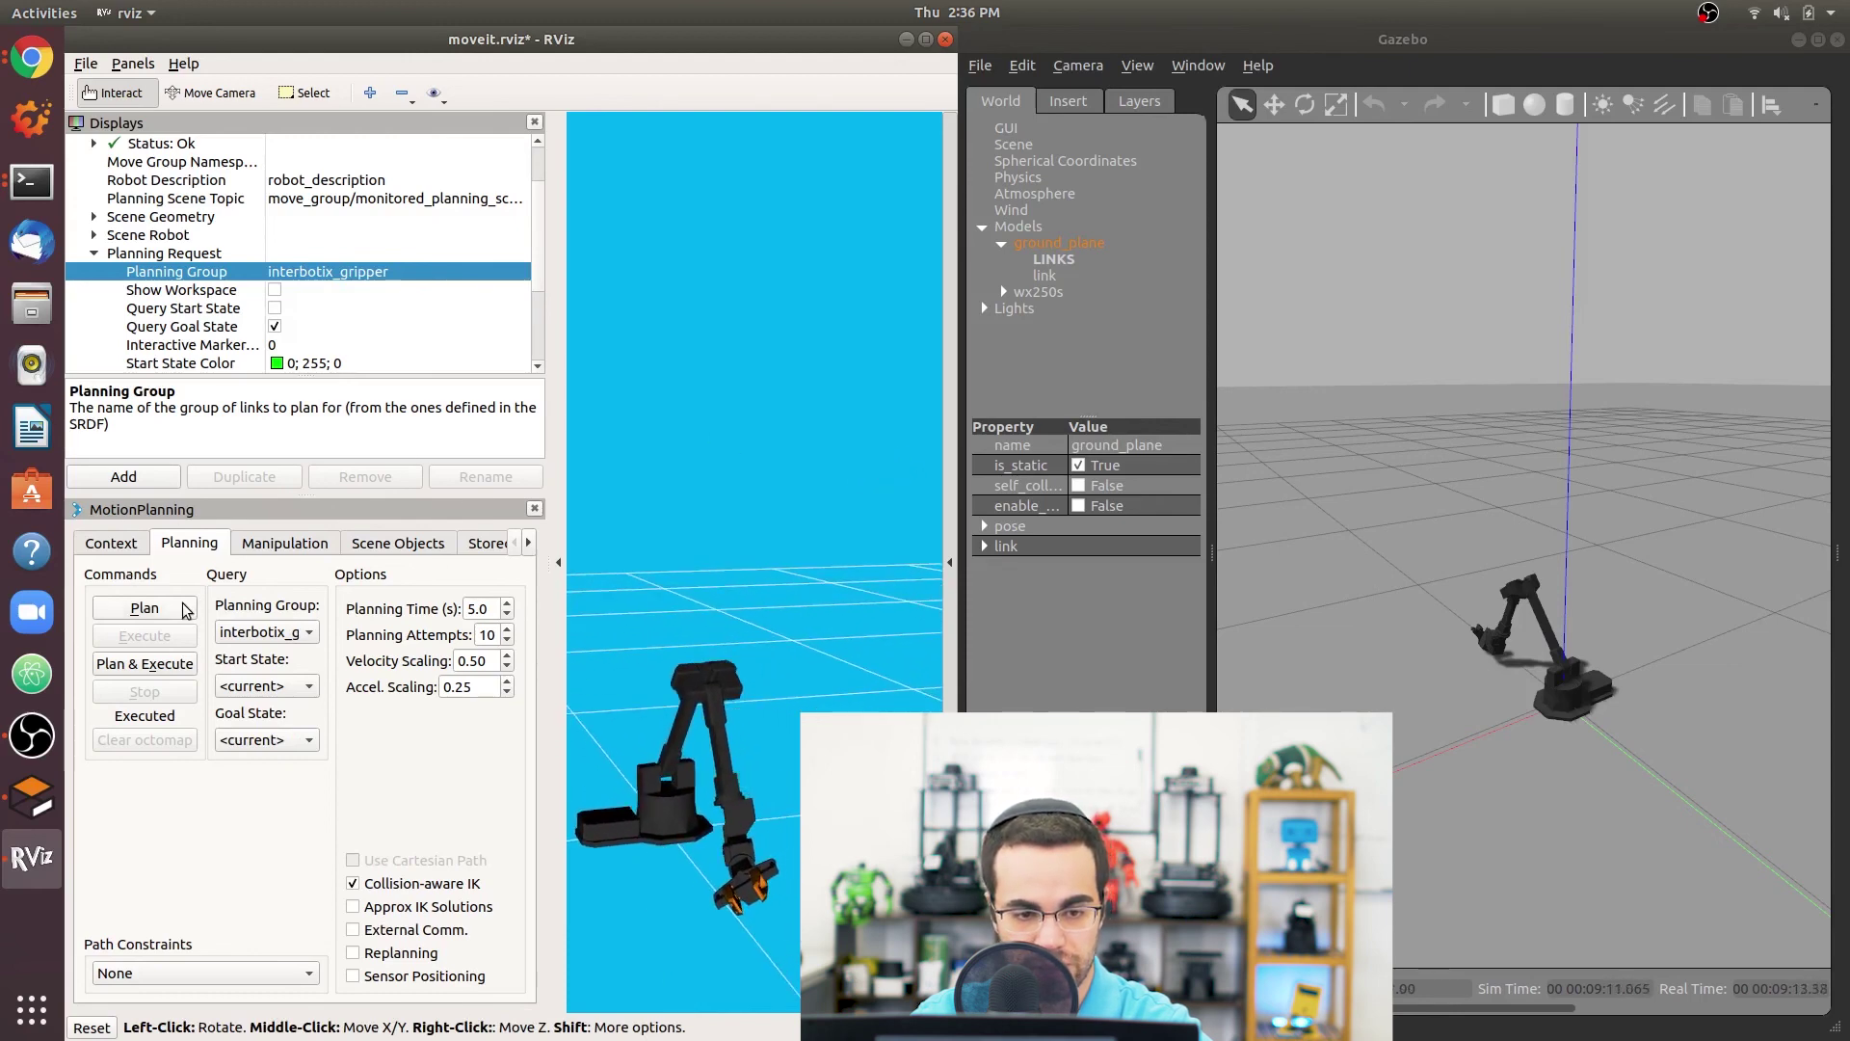
{"action": "left_click", "coordinate": [251, 739]}
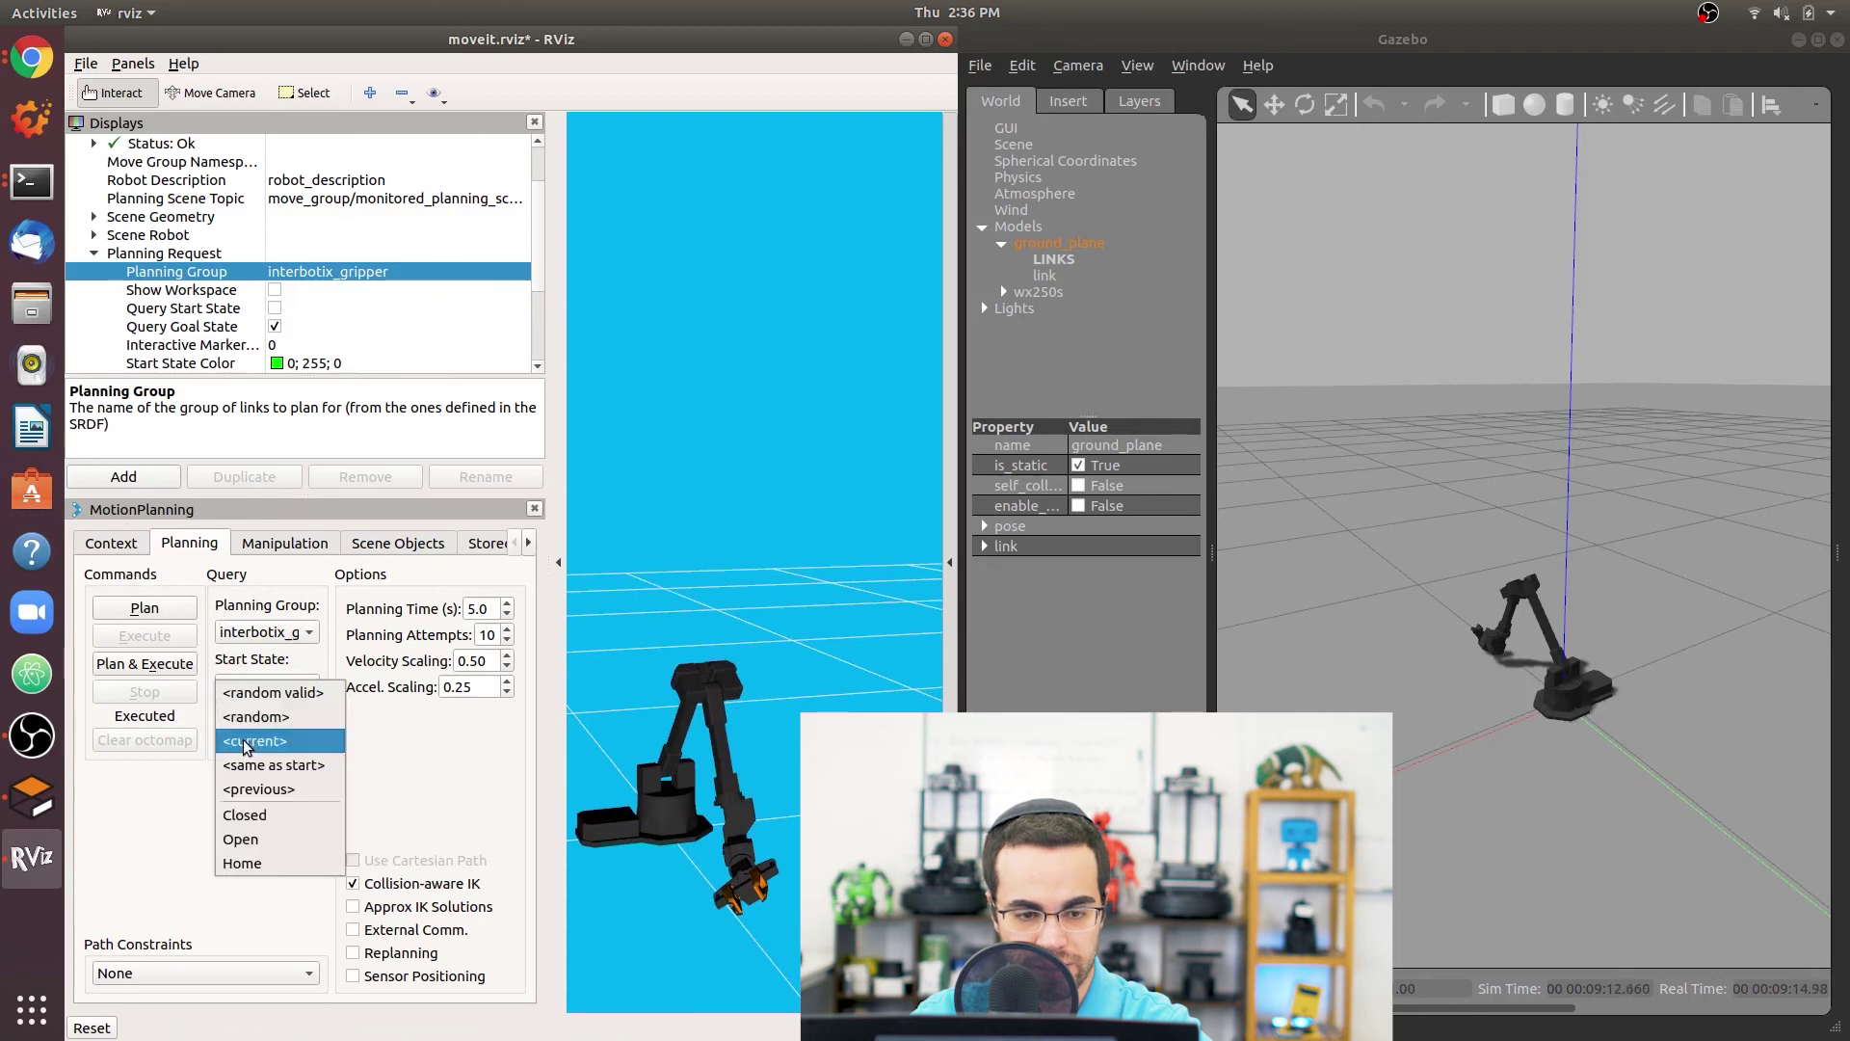
{"action": "left_click", "coordinate": [249, 815]}
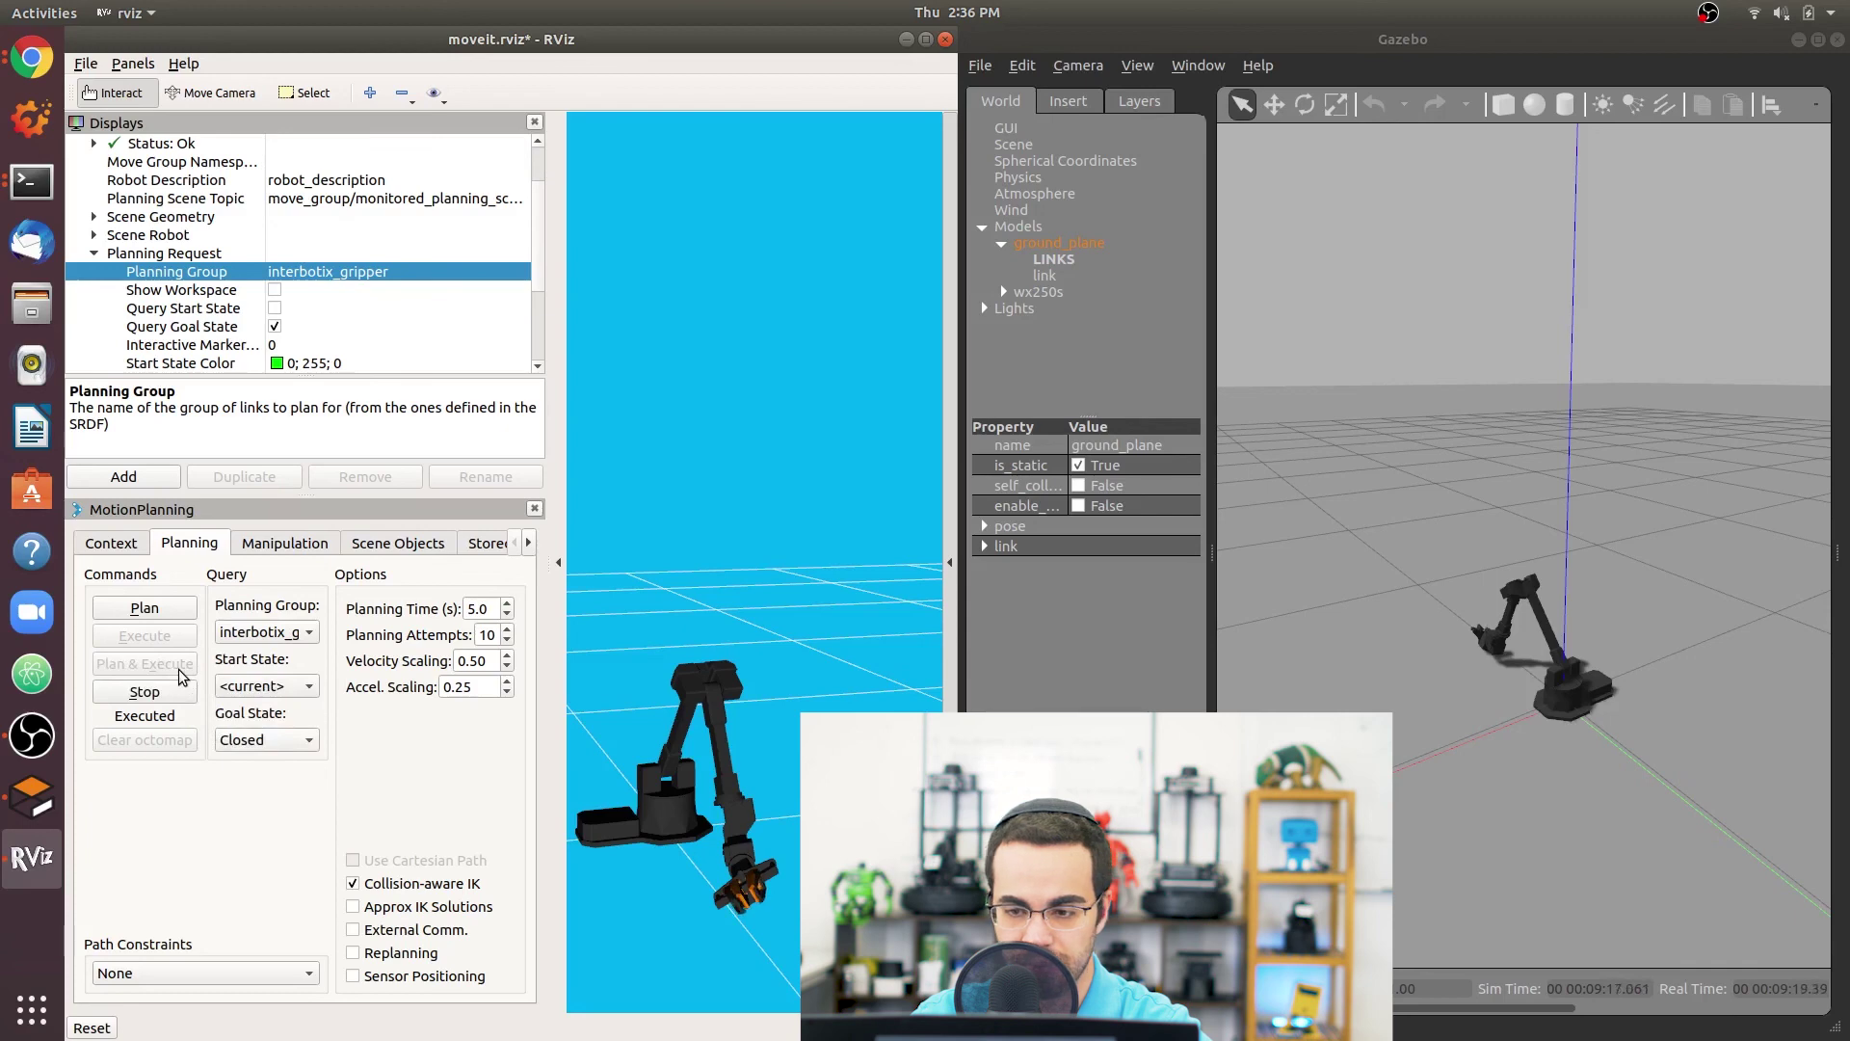
With the simulated gripper in close view in Gazebo, choose Open as its goal state and plan and execute the motion.
{"action": "left_click_drag", "start_coordinate": [1438, 755], "coordinate": [1492, 812]}
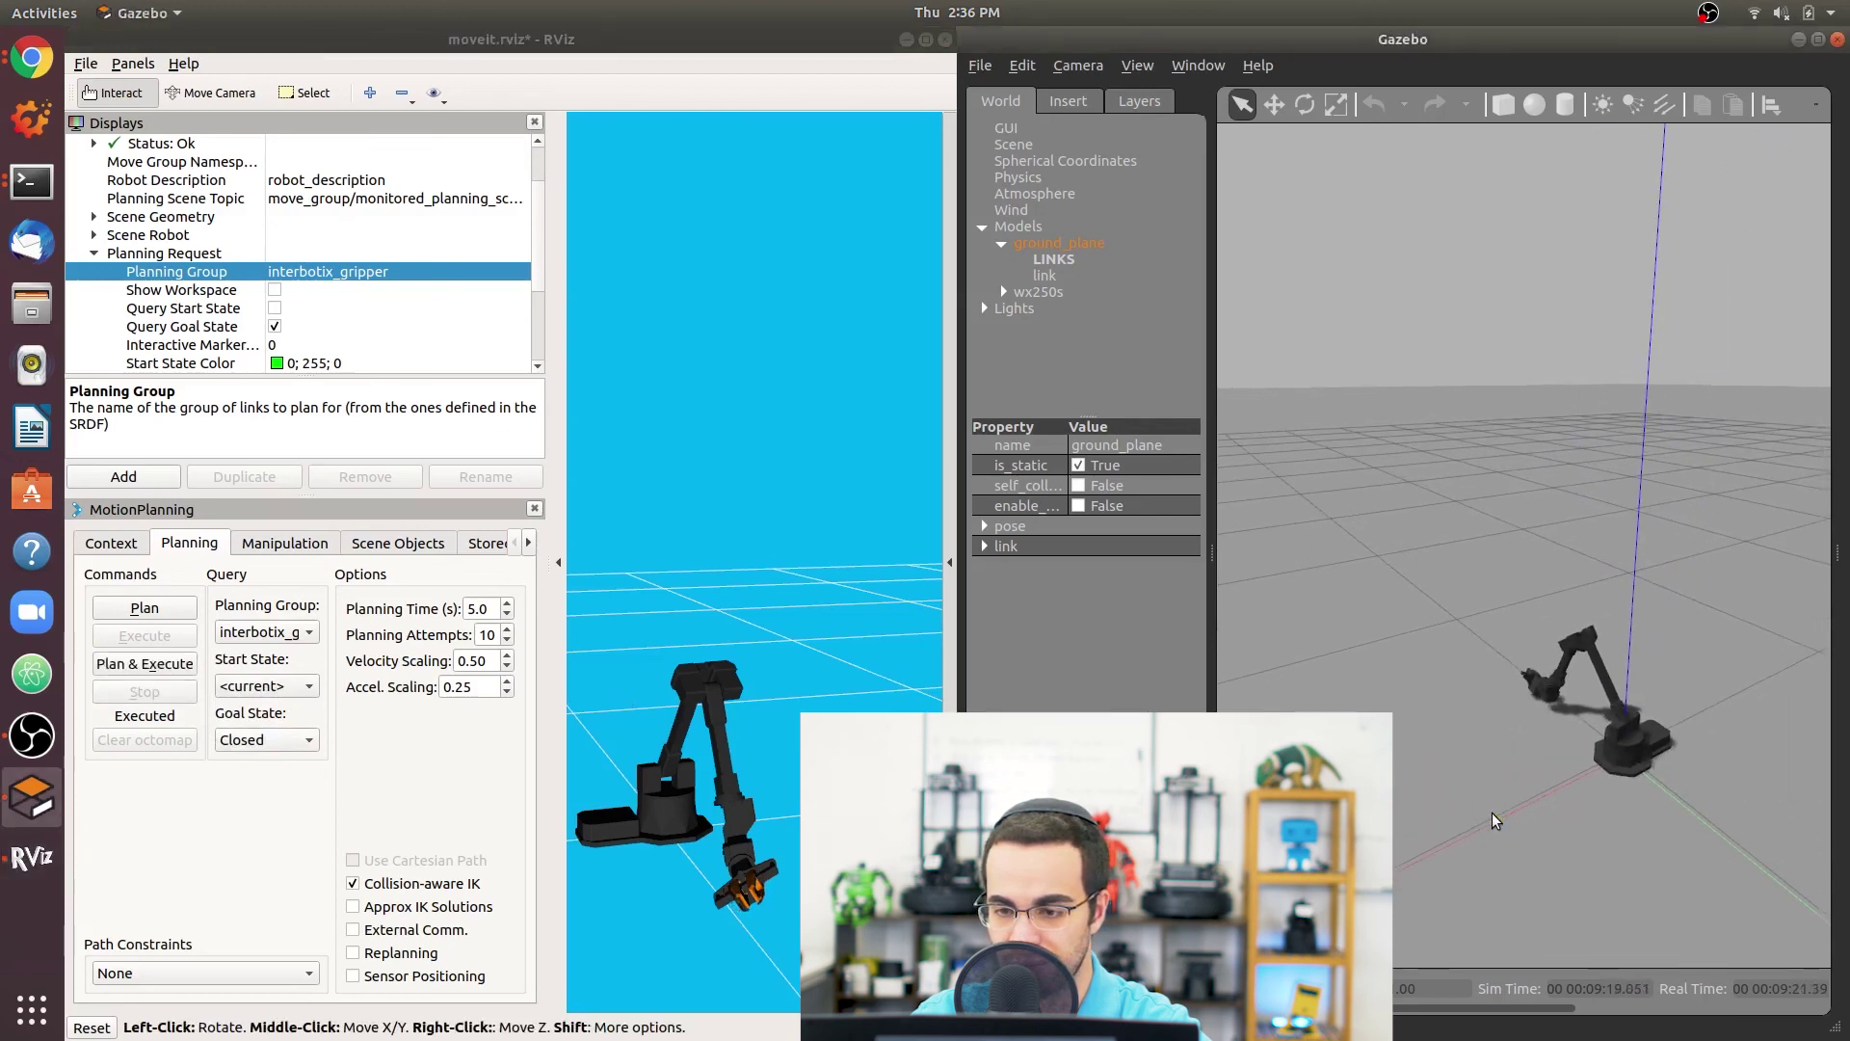
{"action": "double_click", "coordinate": [1583, 759]}
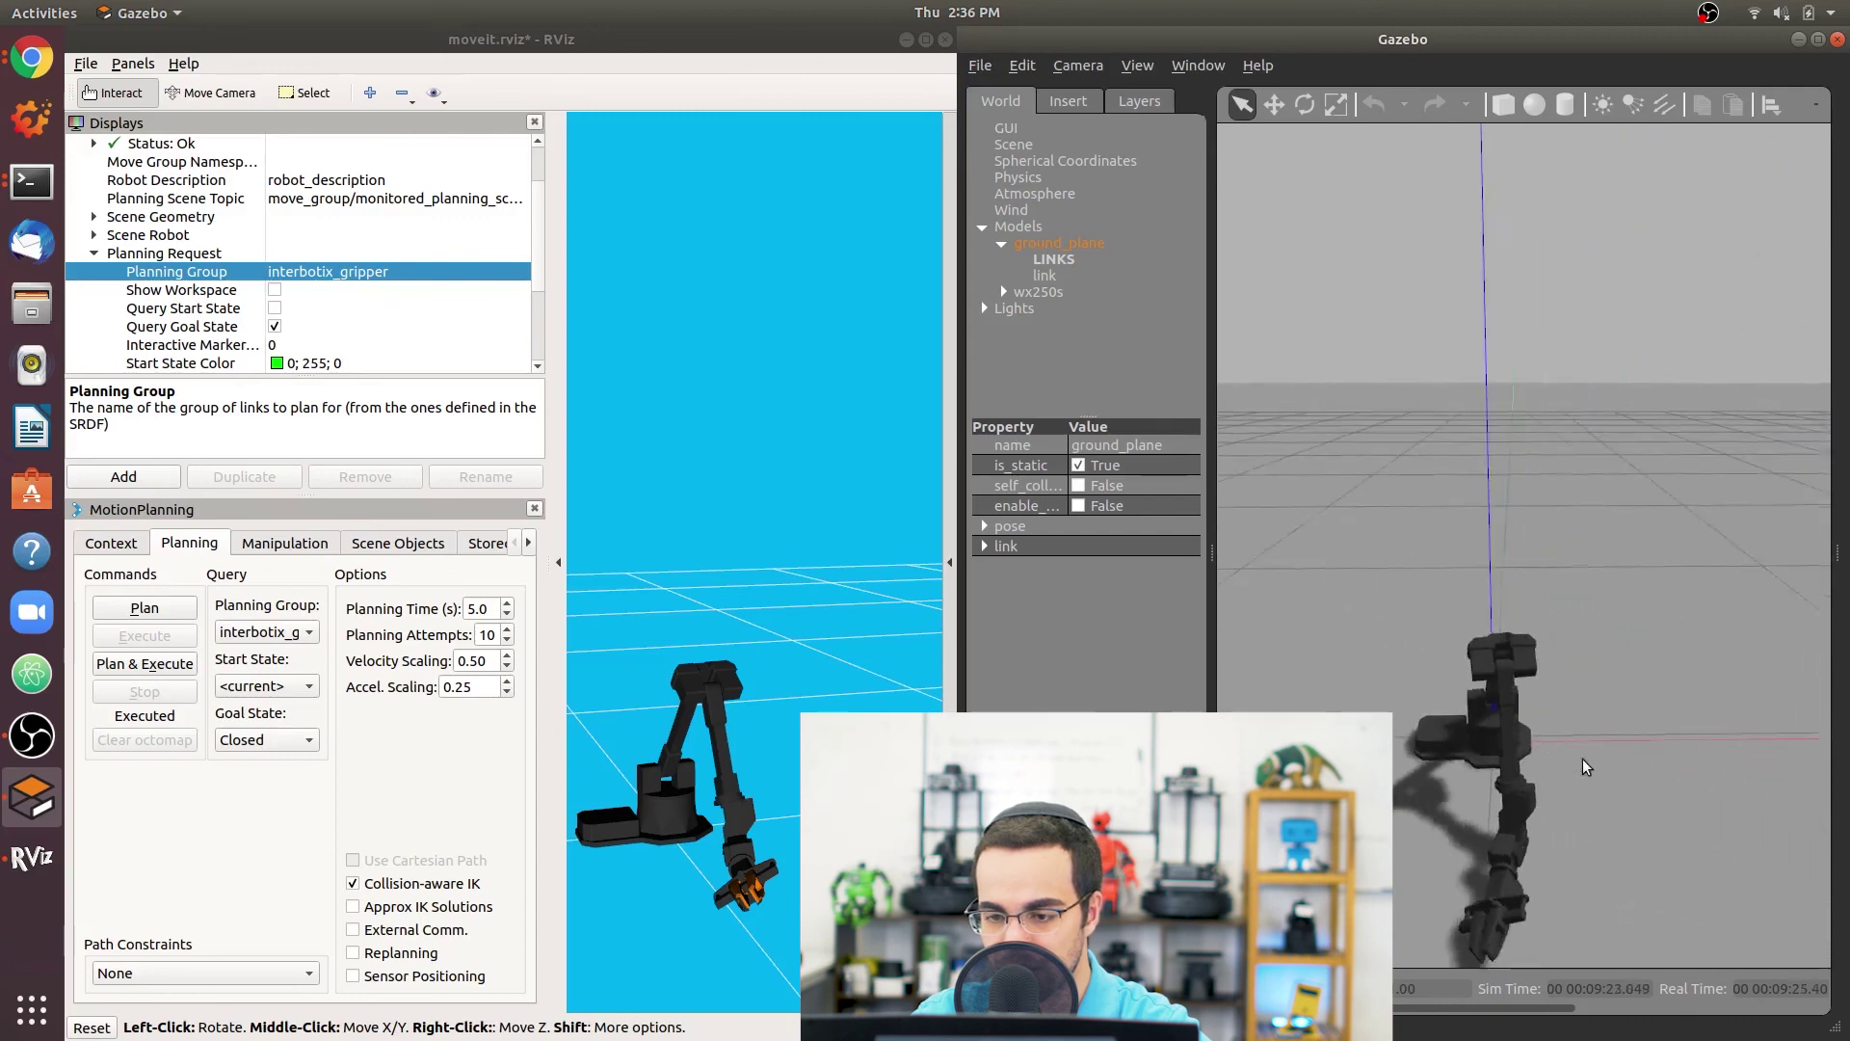
{"action": "scroll", "coordinate": [1583, 760], "scroll_direction": "up", "scroll_amount": 5}
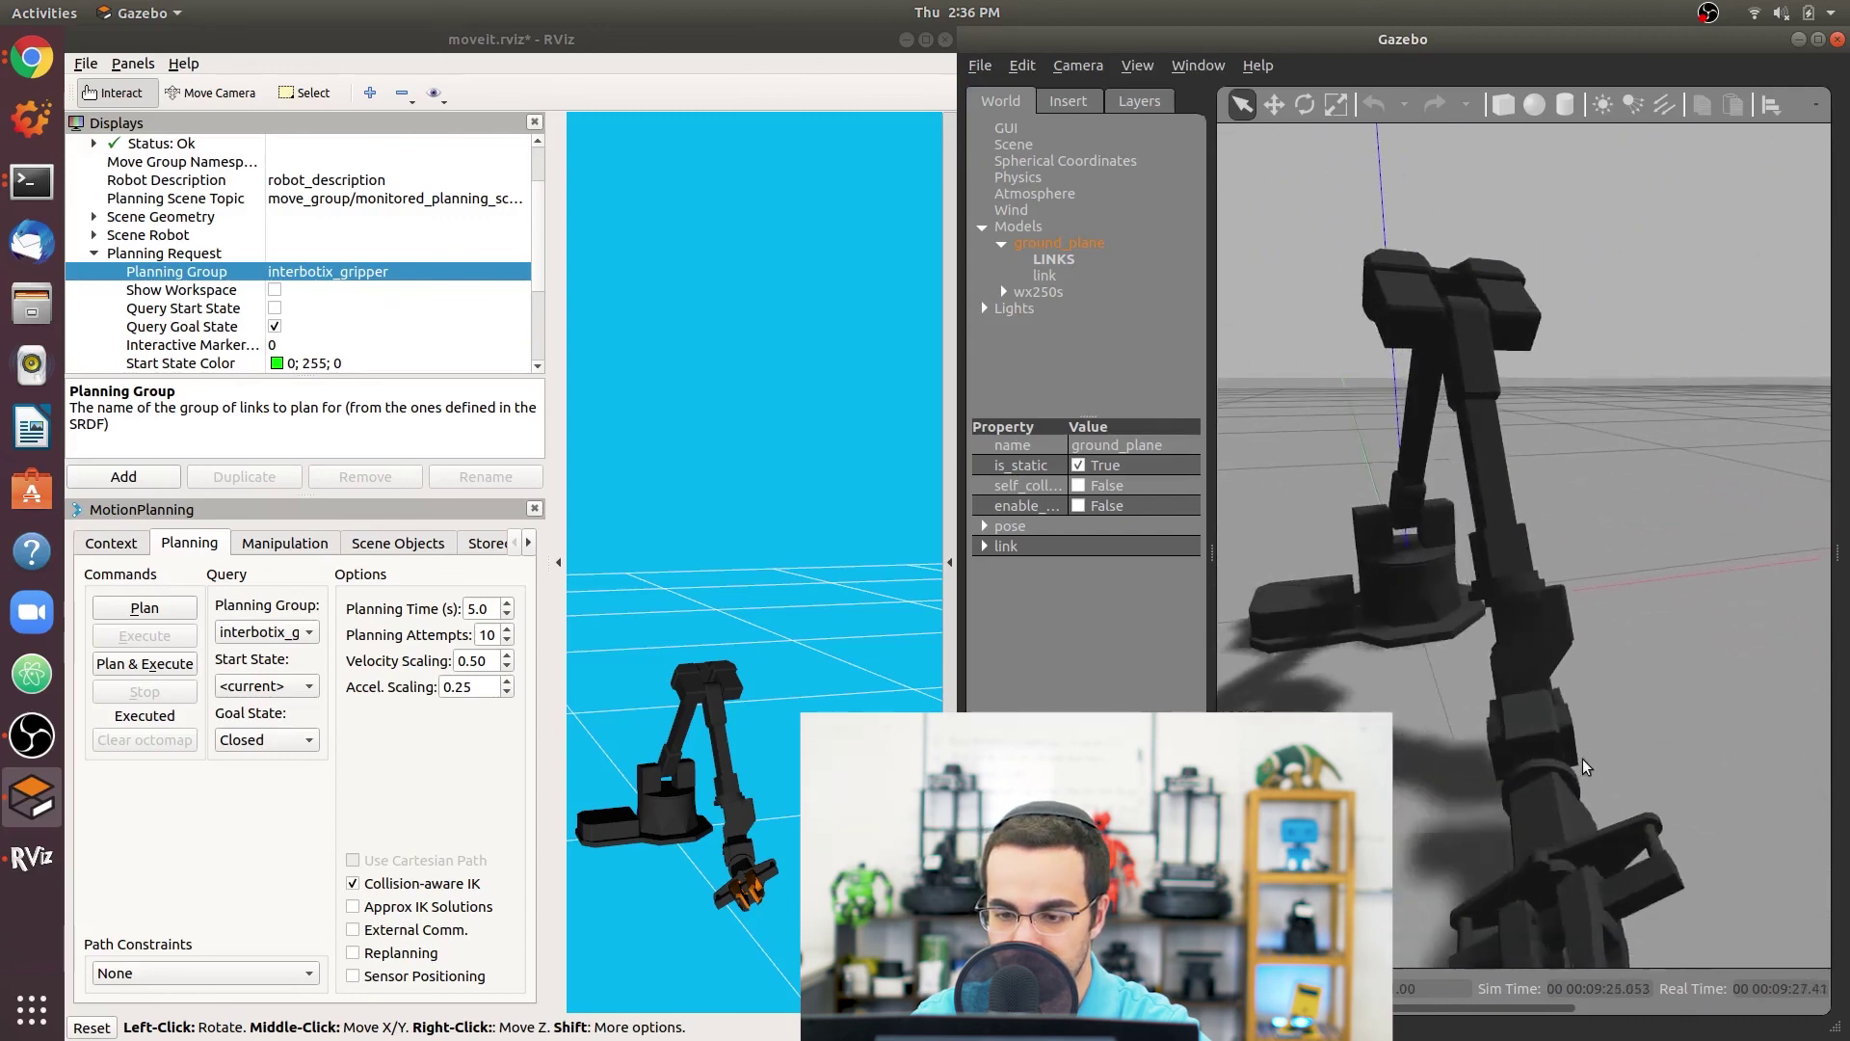
{"action": "scroll", "coordinate": [1583, 760], "scroll_direction": "down", "scroll_amount": 4}
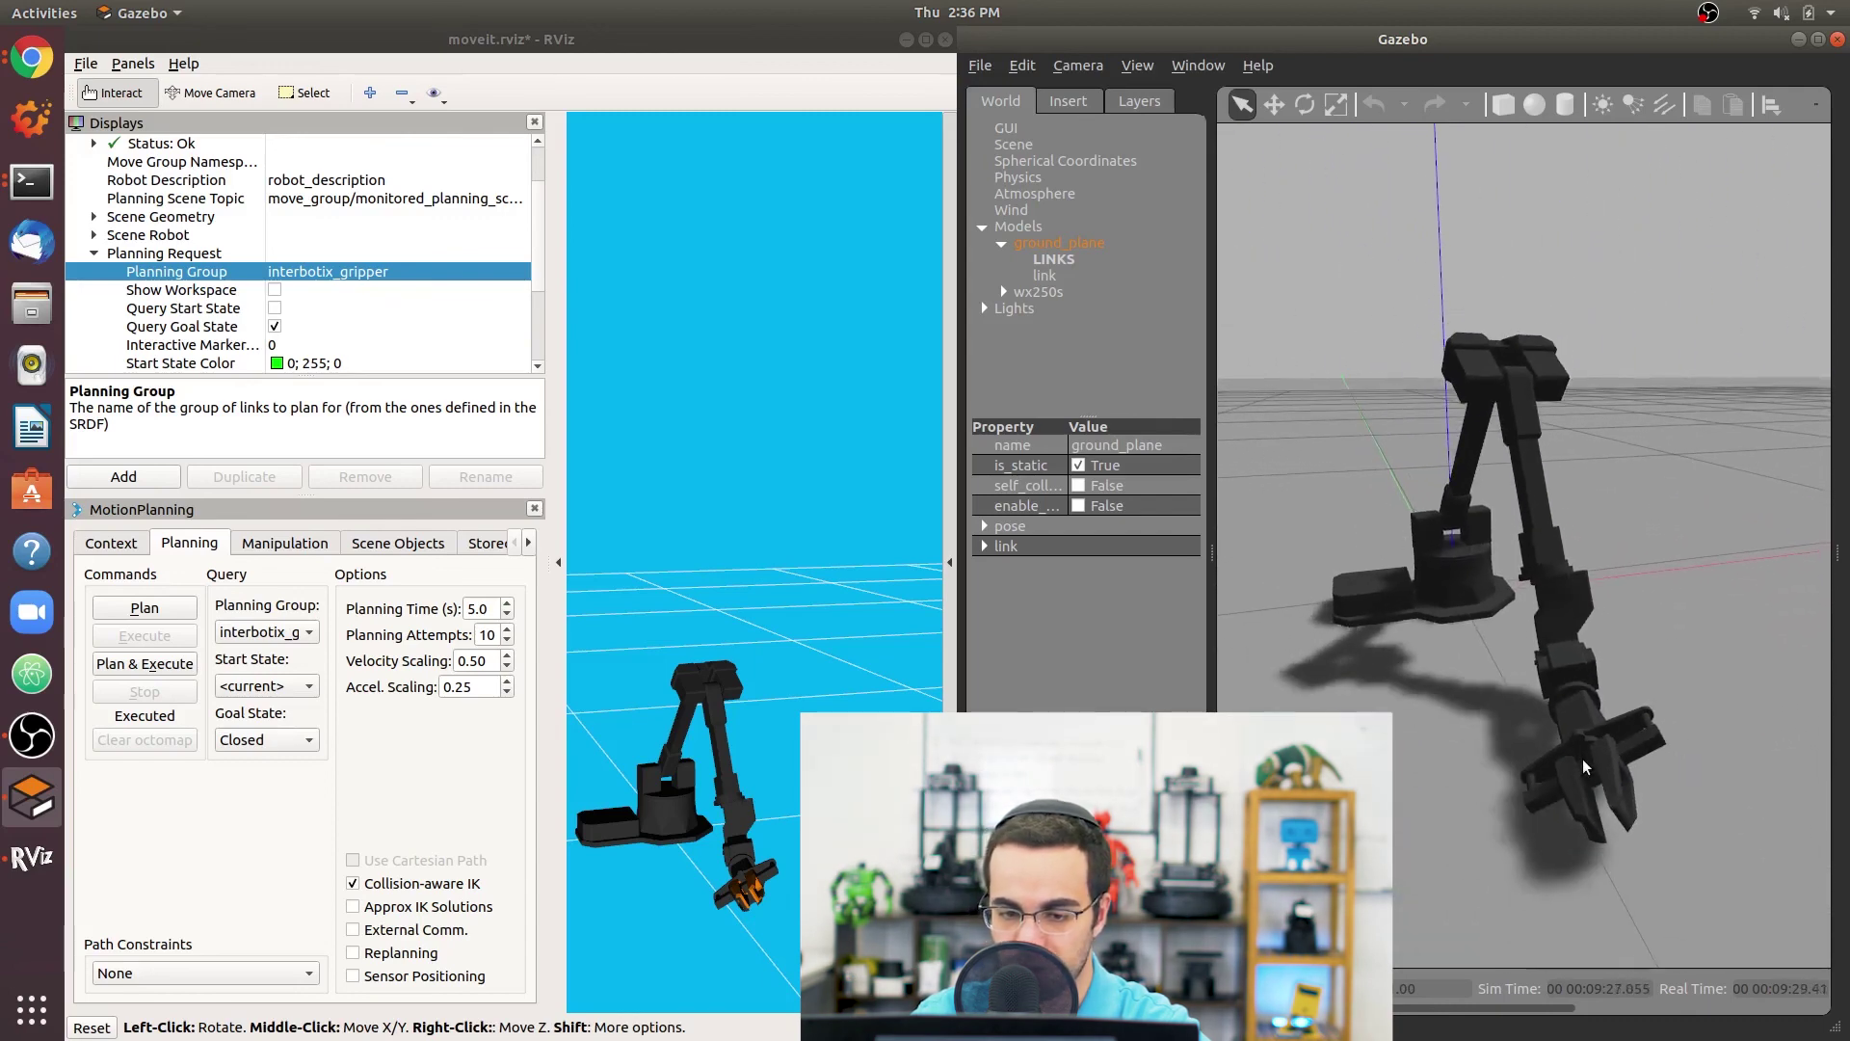
{"action": "left_click", "coordinate": [309, 741]}
{"action": "left_click", "coordinate": [278, 765]}
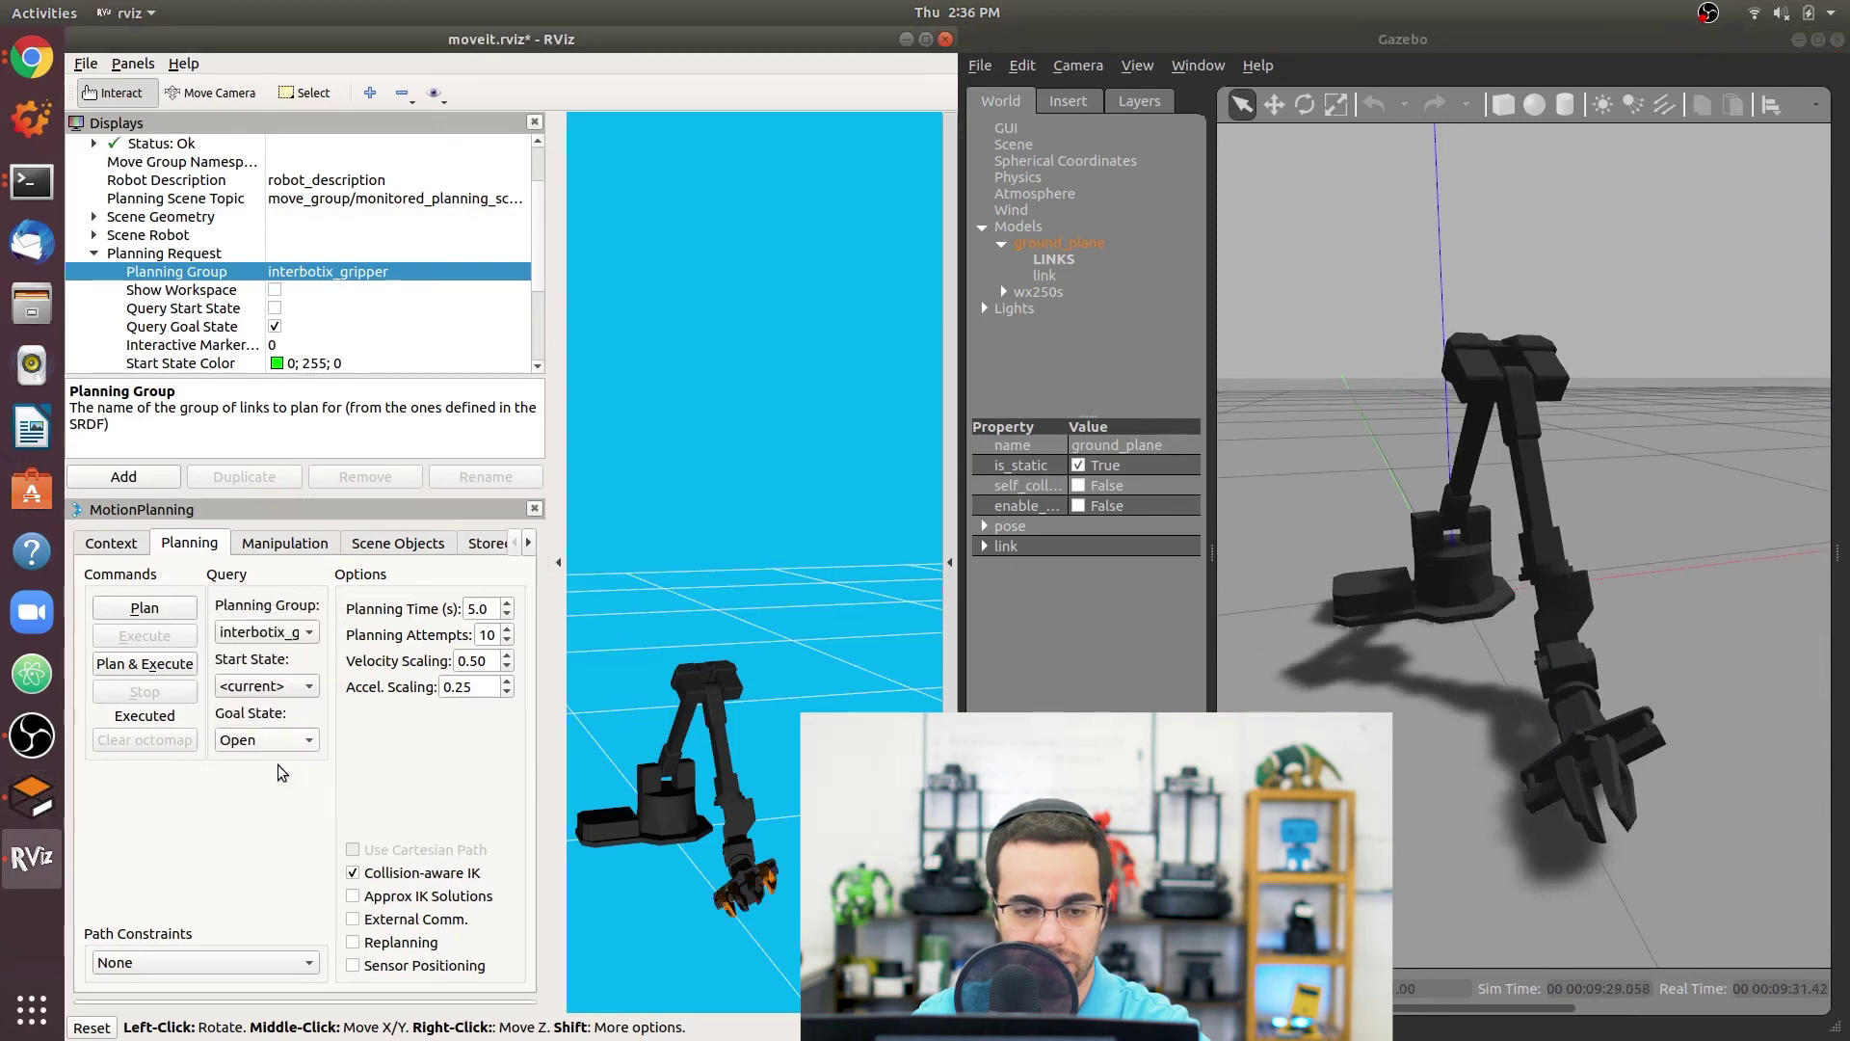
{"action": "left_click", "coordinate": [173, 665]}
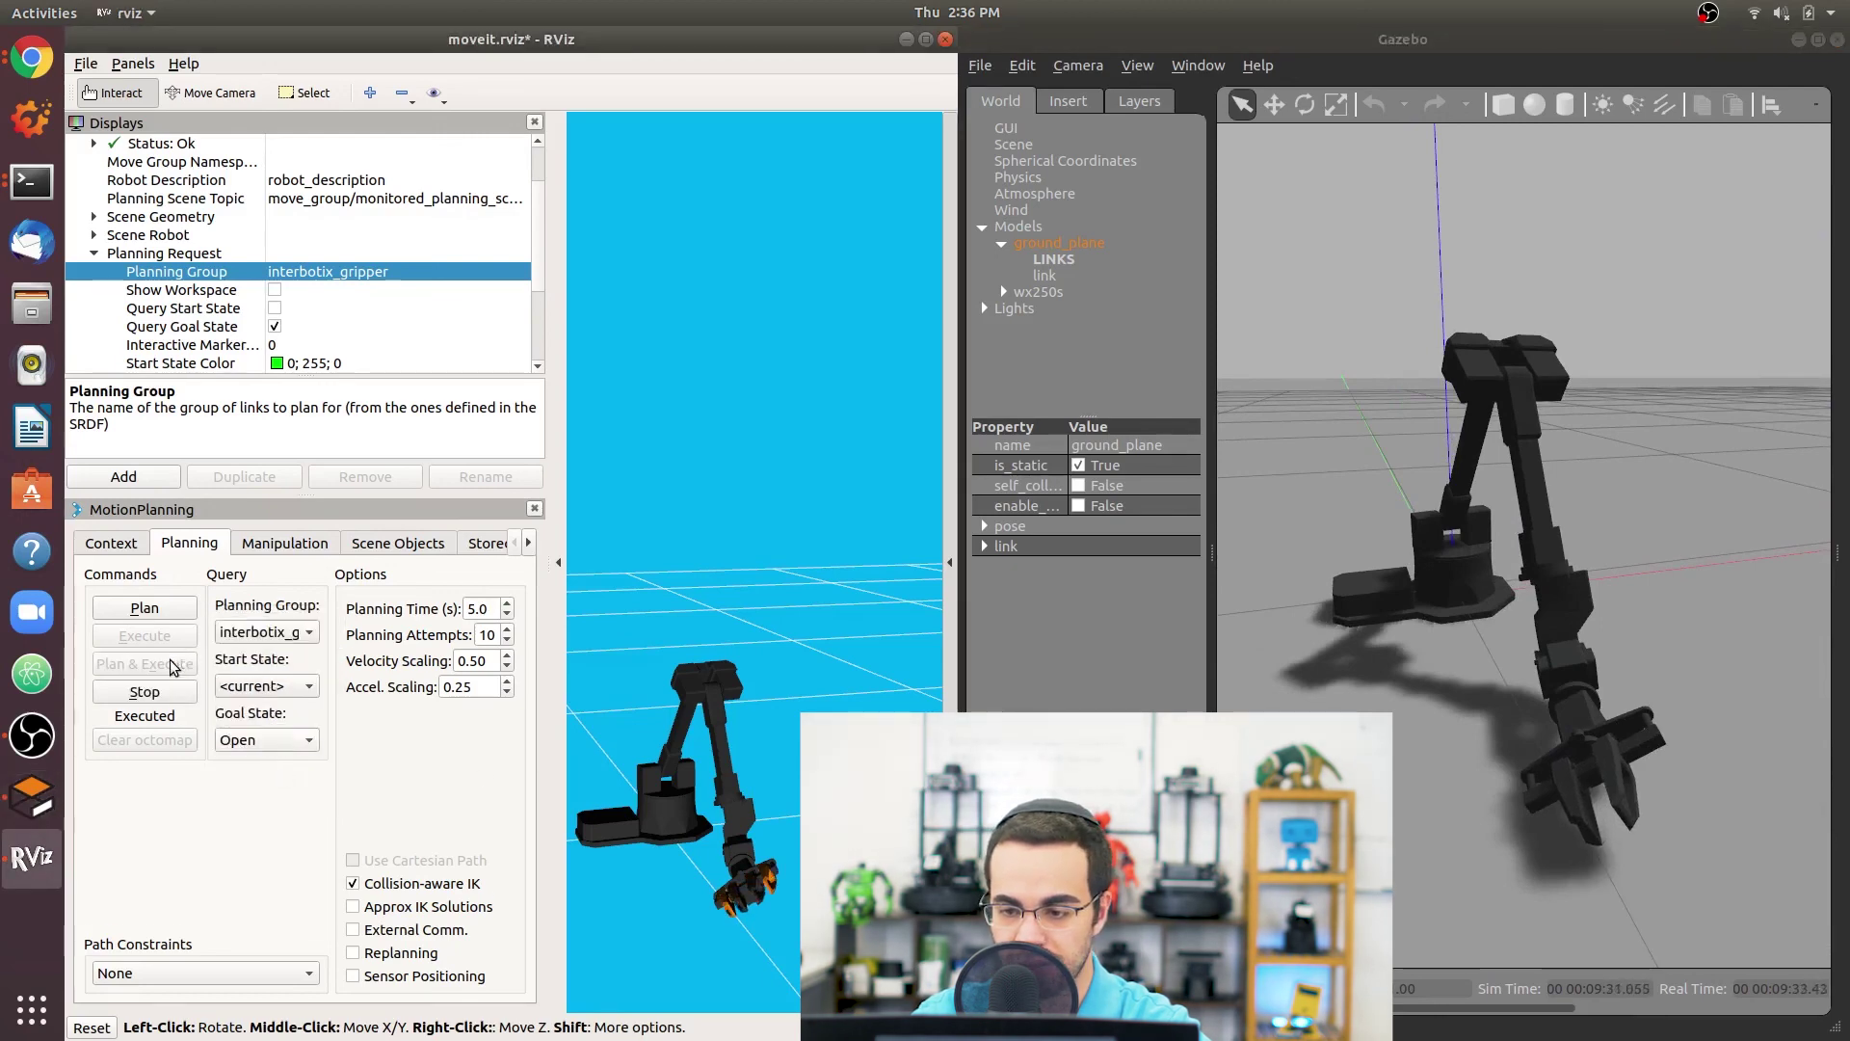